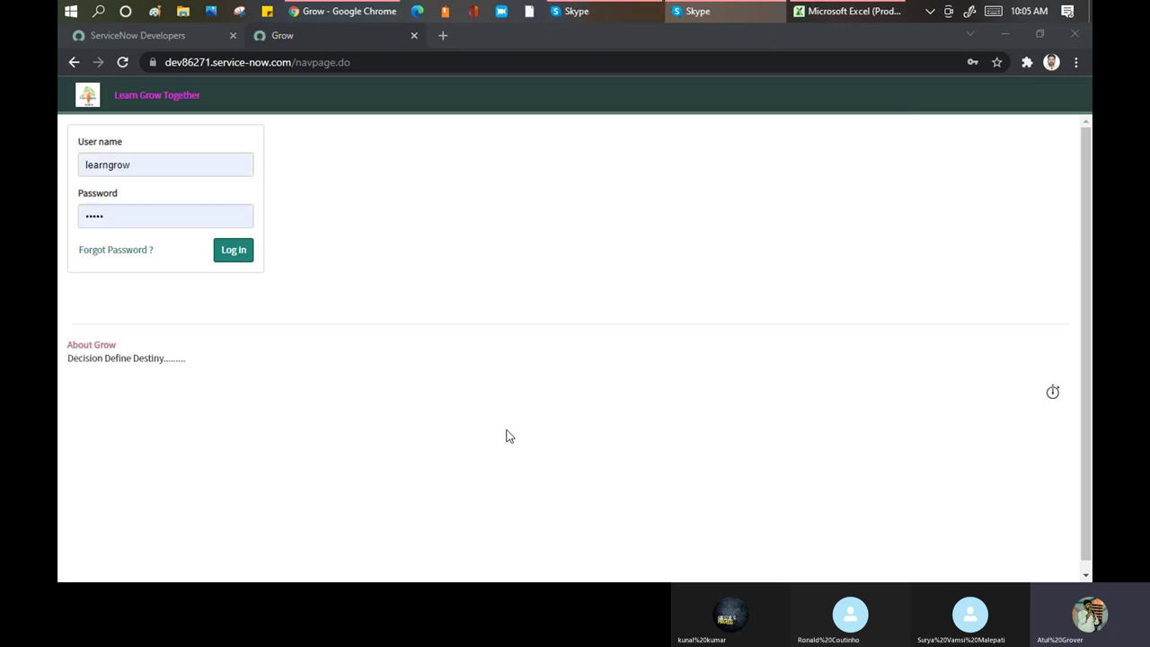
# Log in to the ServiceNow developer instance with the entered credentials
pyautogui.click(236, 255)
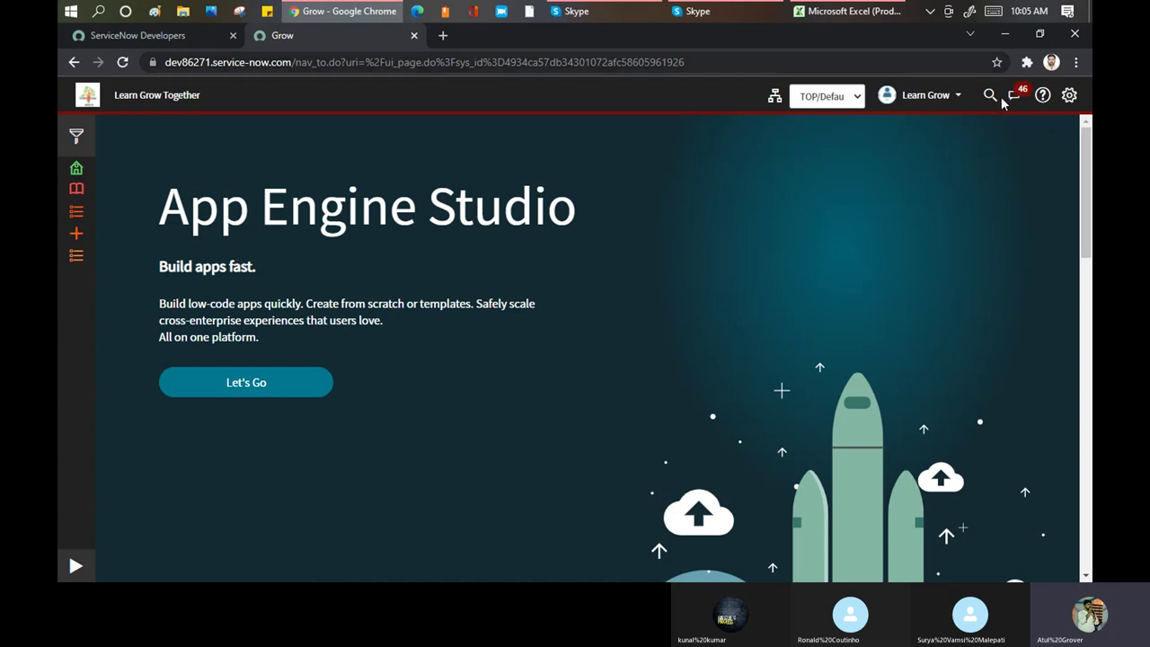
# Enable 'Show update set picker in header' in the Developer system settings
pyautogui.click(1070, 97)
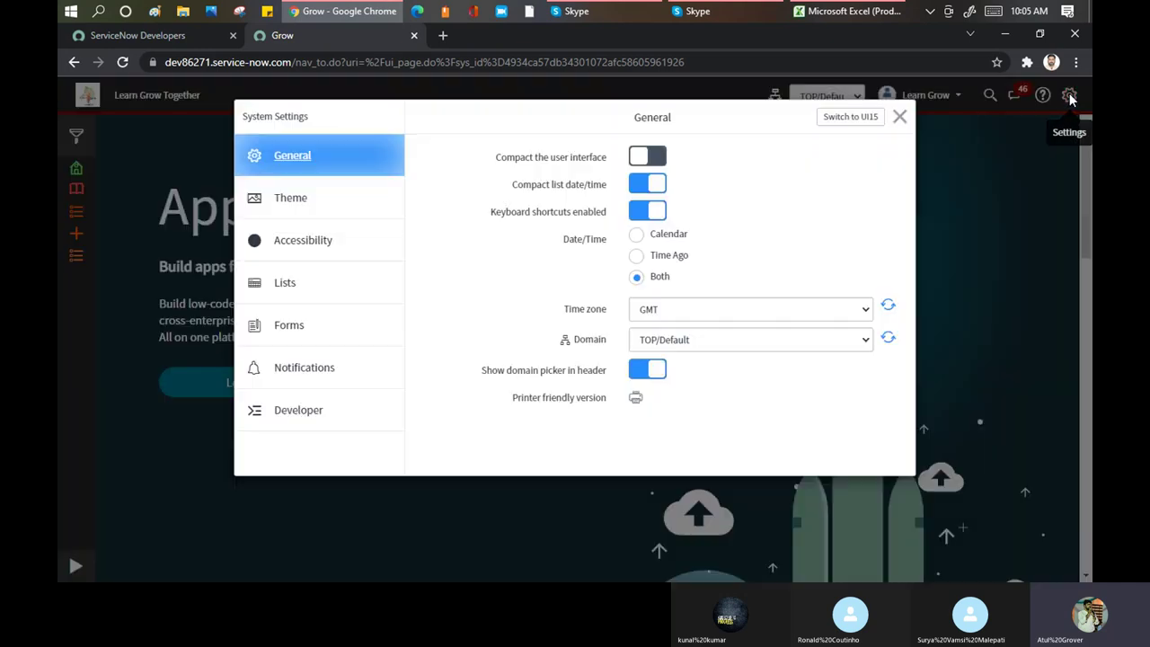
pyautogui.click(709, 95)
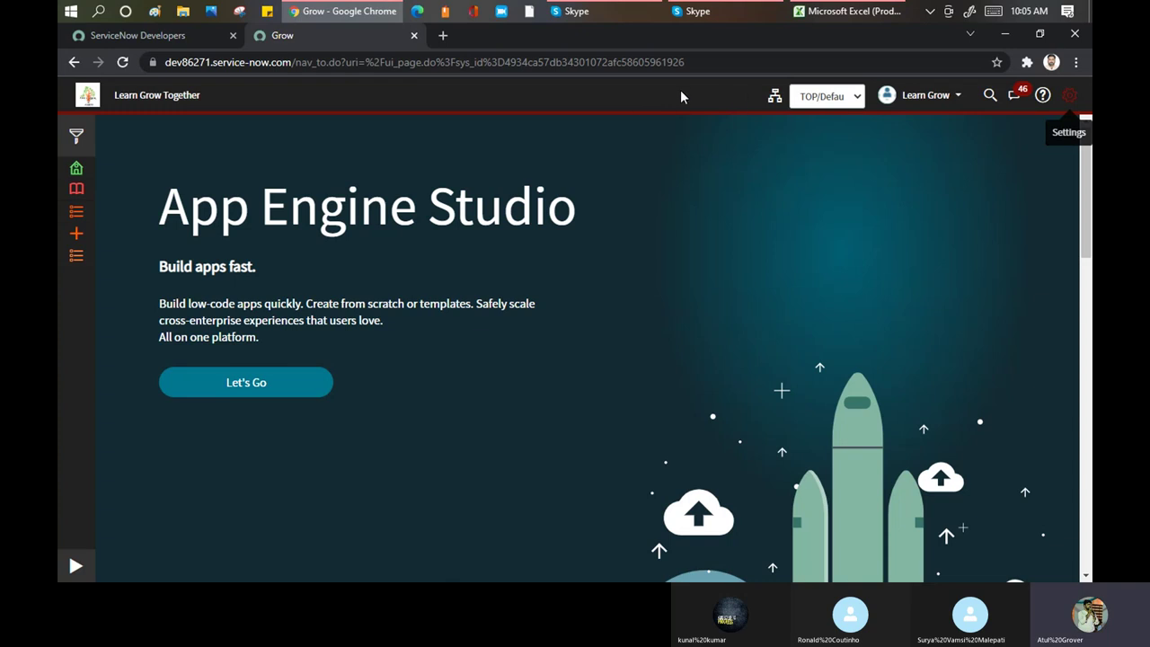
pyautogui.click(1069, 96)
pyautogui.click(293, 411)
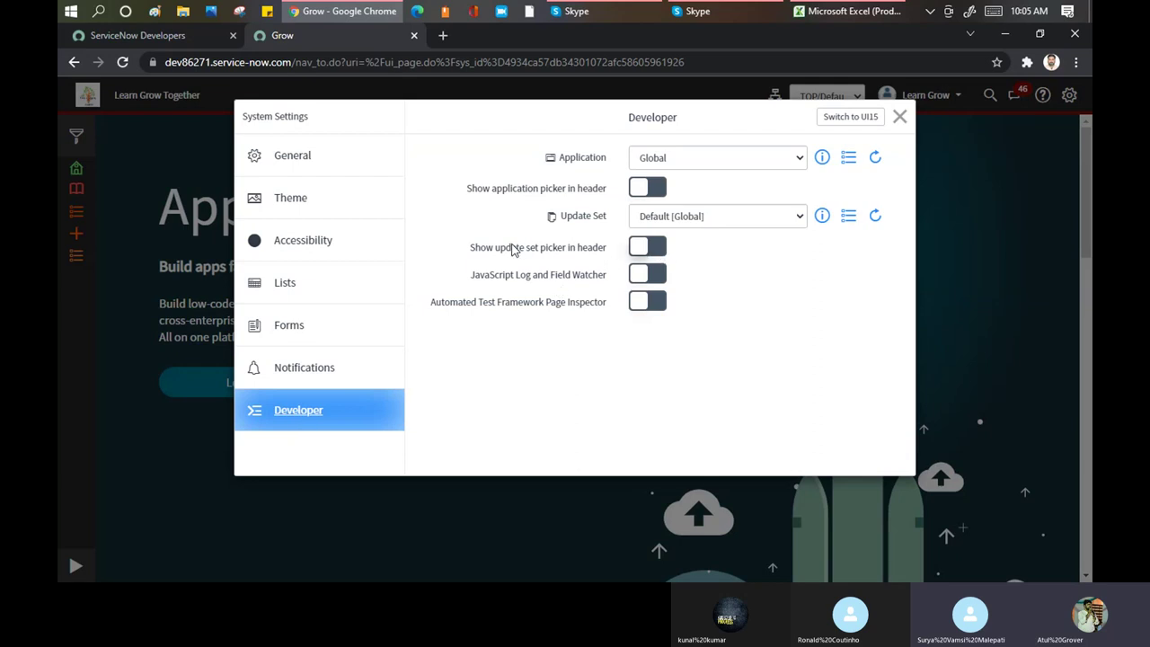
pyautogui.moveTo(511, 251); pyautogui.dragTo(614, 258)
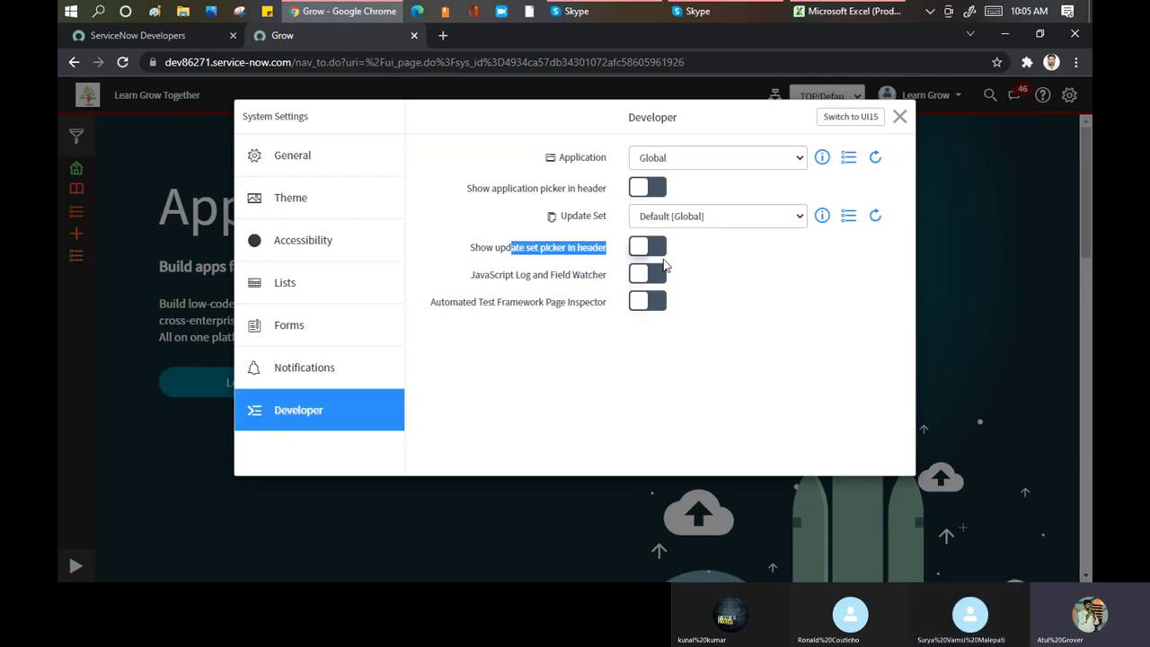
pyautogui.click(652, 248)
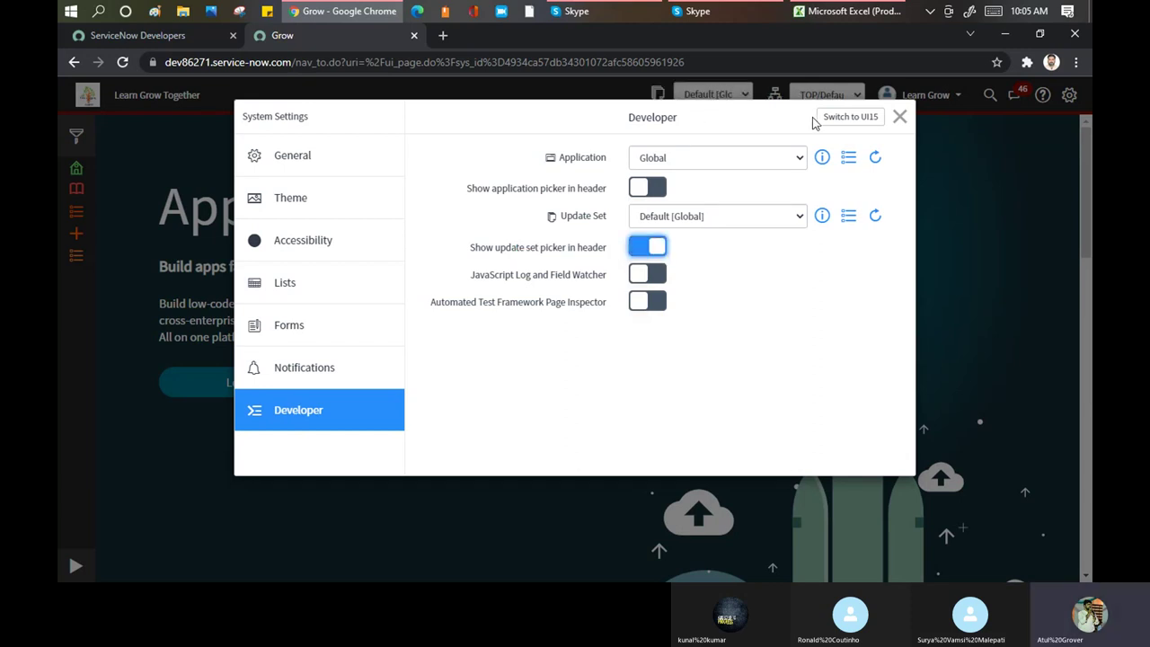
pyautogui.click(899, 116)
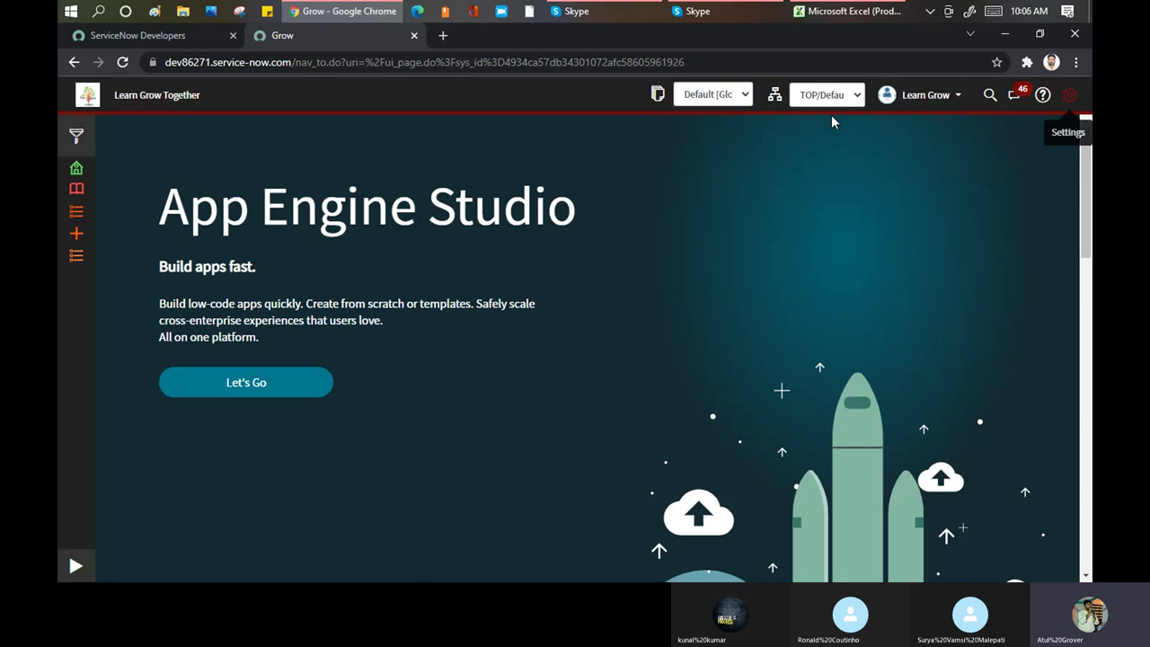
# Review the update sets in the header picker, then expand the application navigator
pyautogui.click(746, 96)
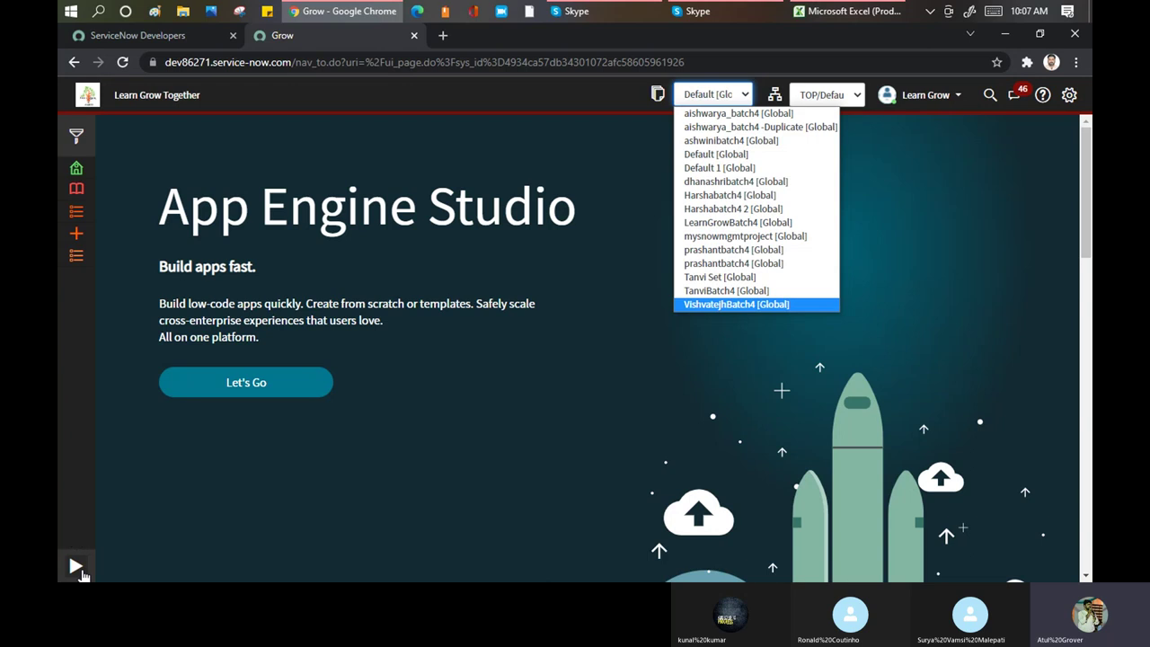
pyautogui.click(77, 567)
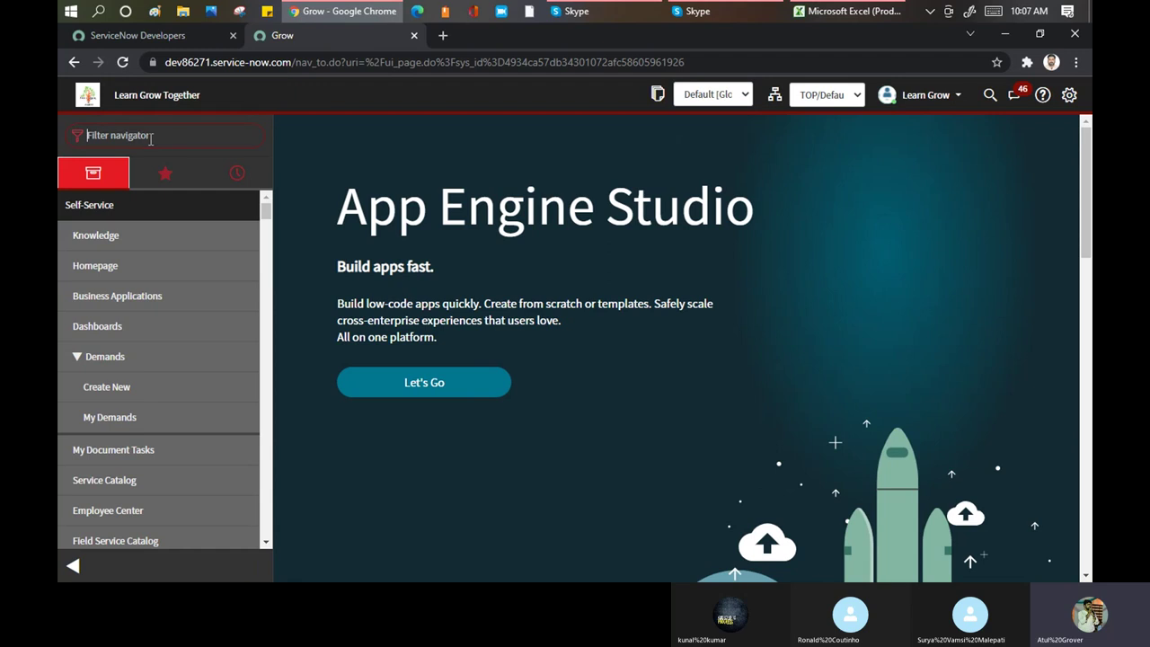
# Filter the navigator by 'update' and open Local Update Sets
pyautogui.write('update')
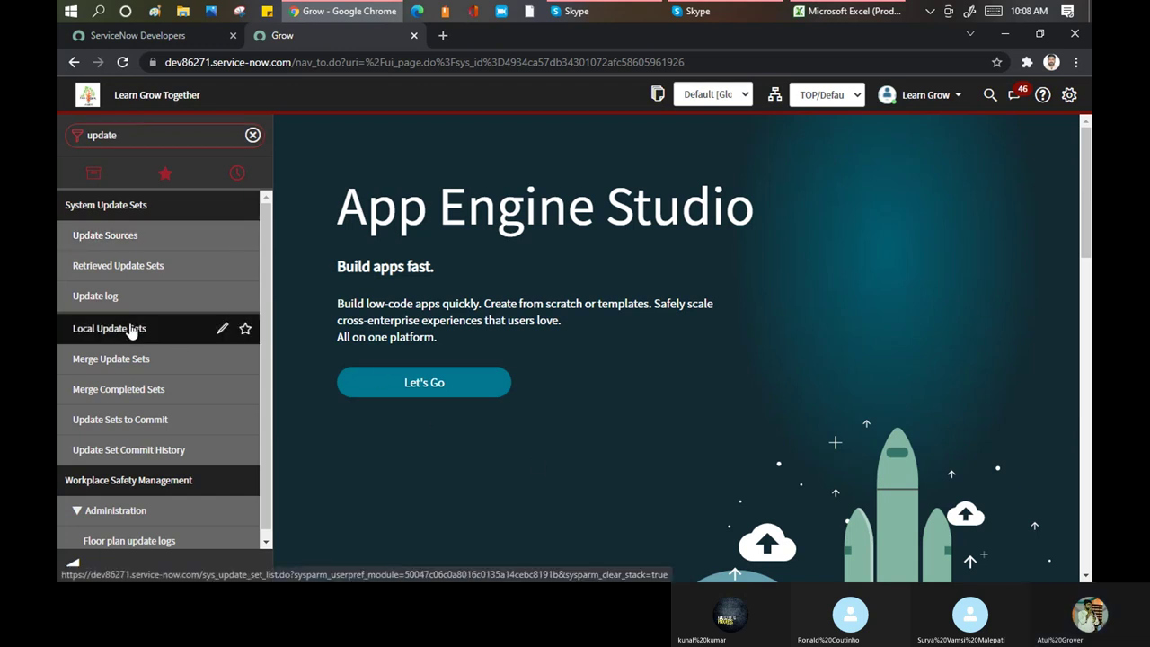
pyautogui.click(131, 331)
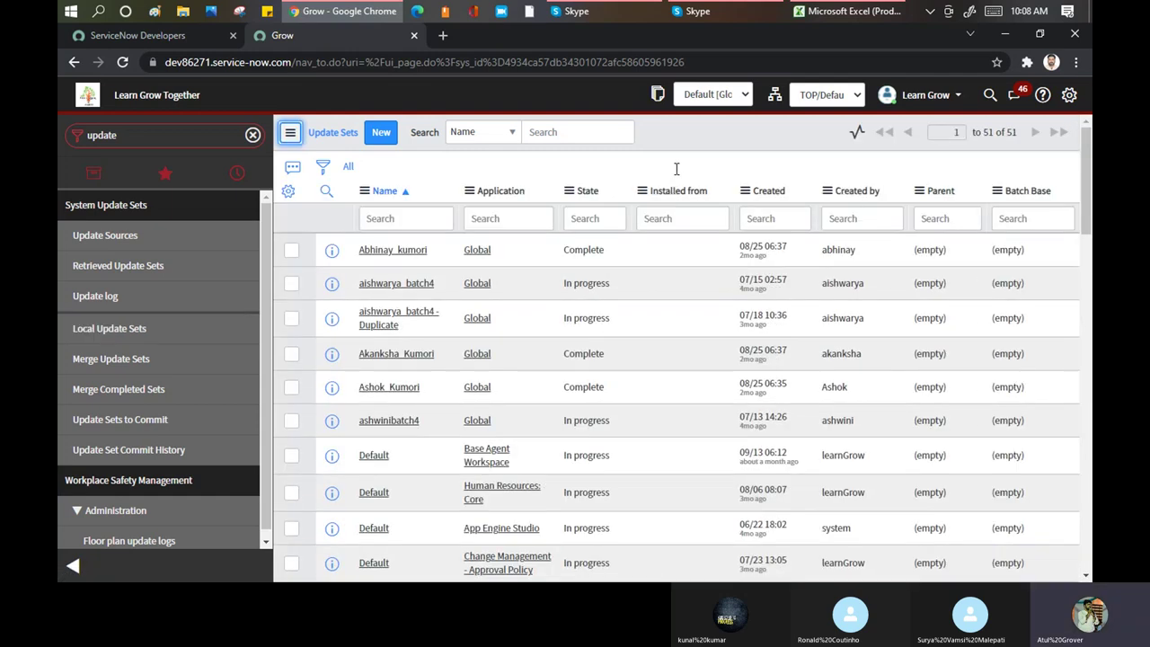
# Collapse the navigator and start a new record from the Update Sets list
pyautogui.click(73, 565)
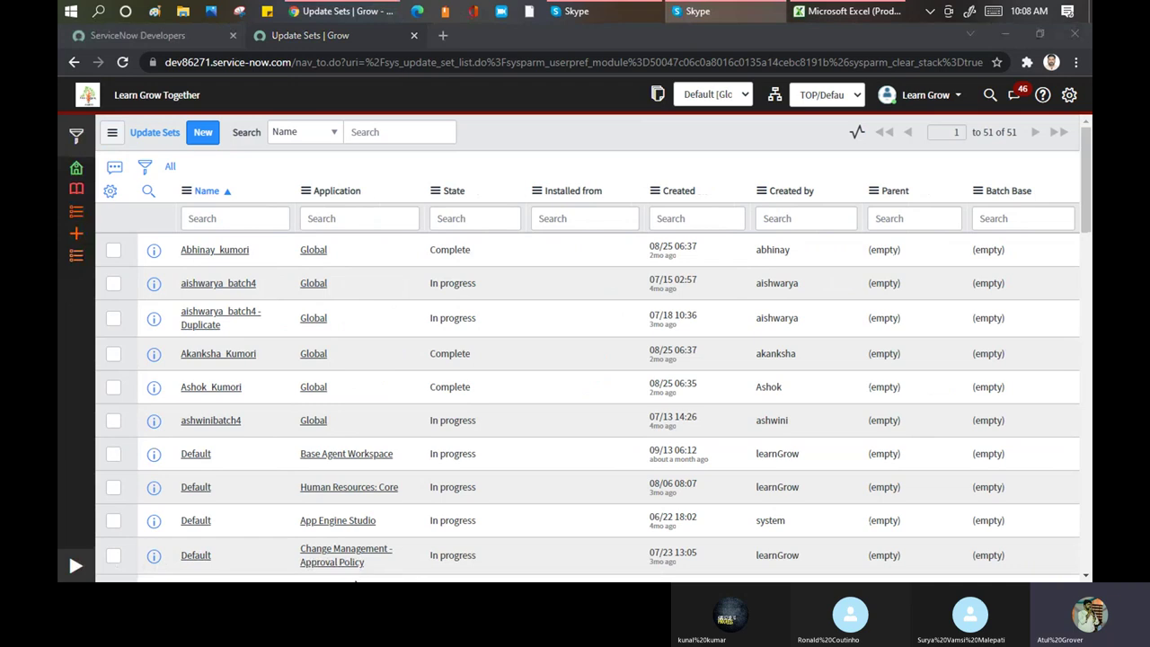
pyautogui.click(203, 135)
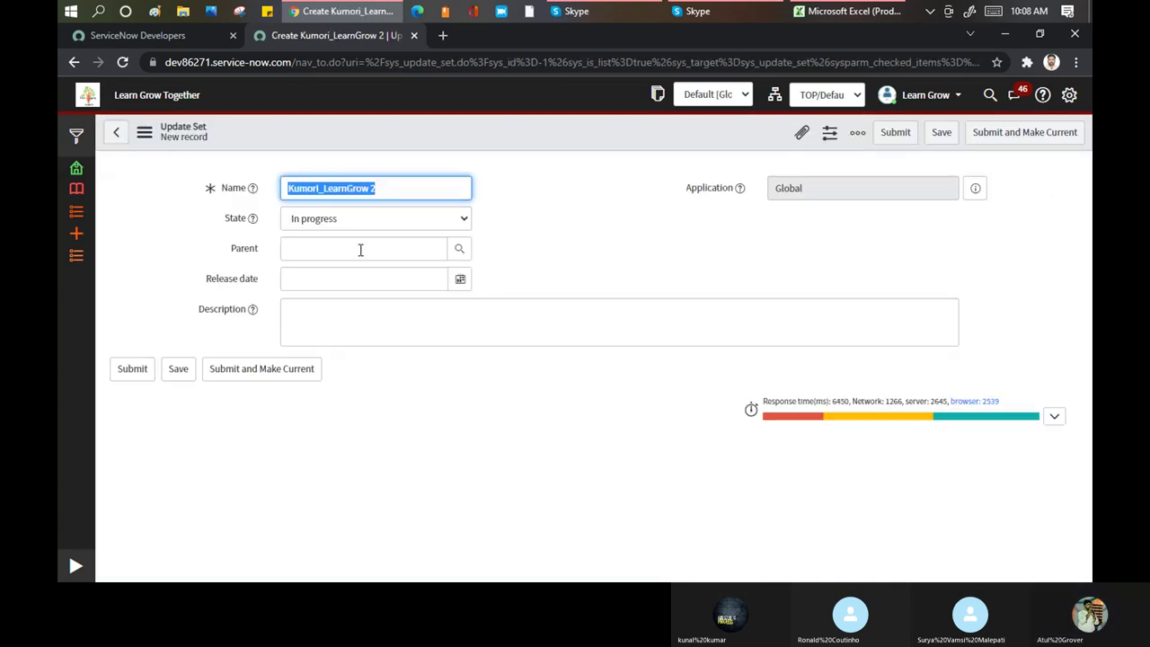
# Enter 'Batch6_Updates' in the new update set's Name field
pyautogui.write('Blu')
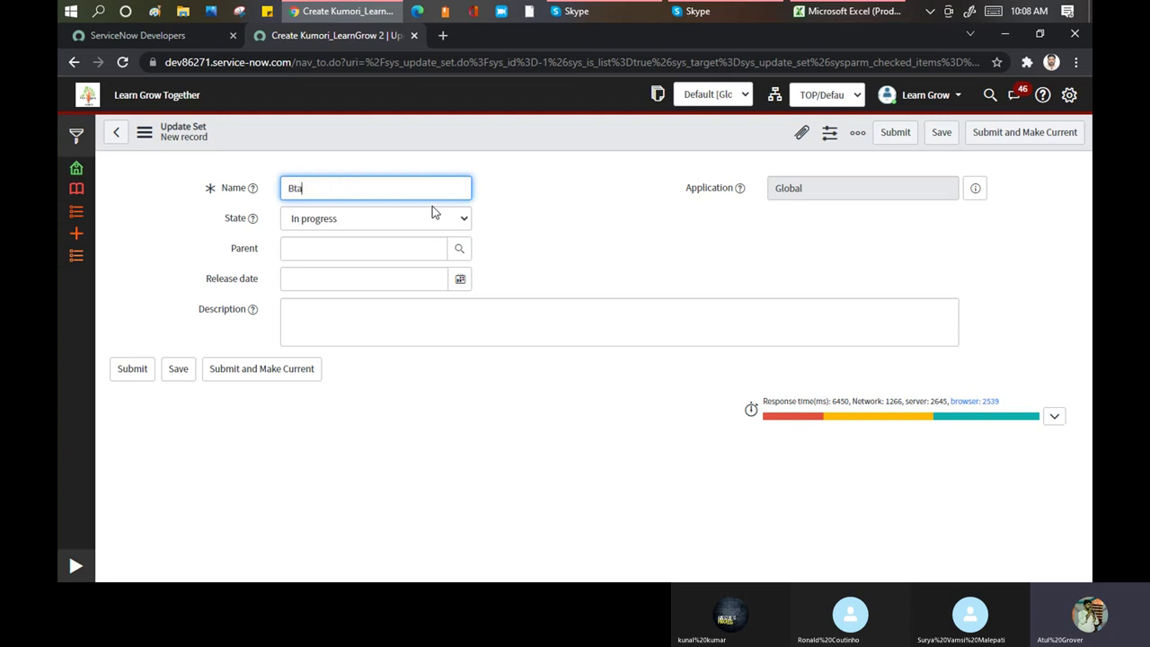
pyautogui.press('BackSpace')
pyautogui.press('BackSpace')
pyautogui.write('atch')
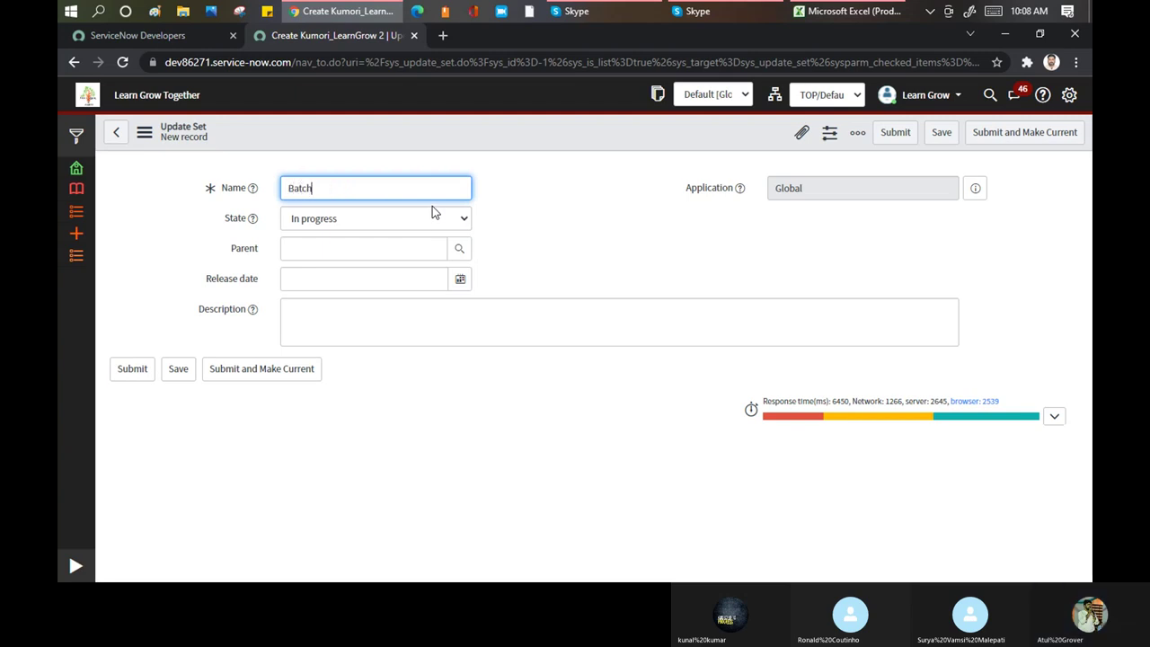
pyautogui.write('6_')
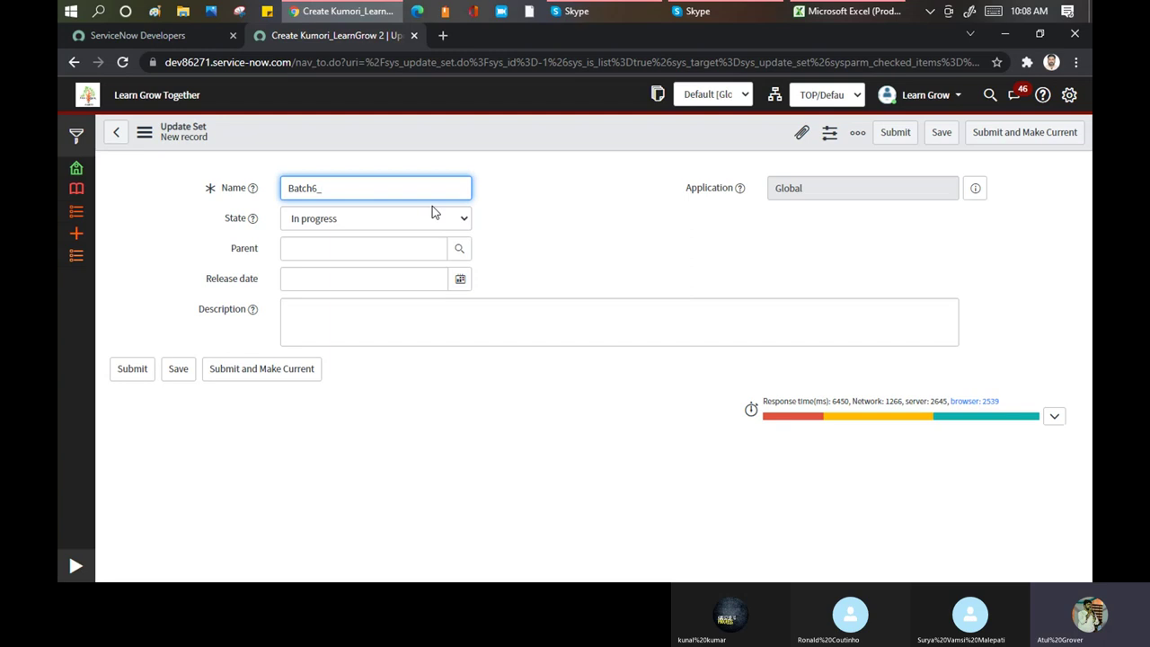
pyautogui.write('Updates')
pyautogui.moveTo(370, 187); pyautogui.dragTo(289, 188)
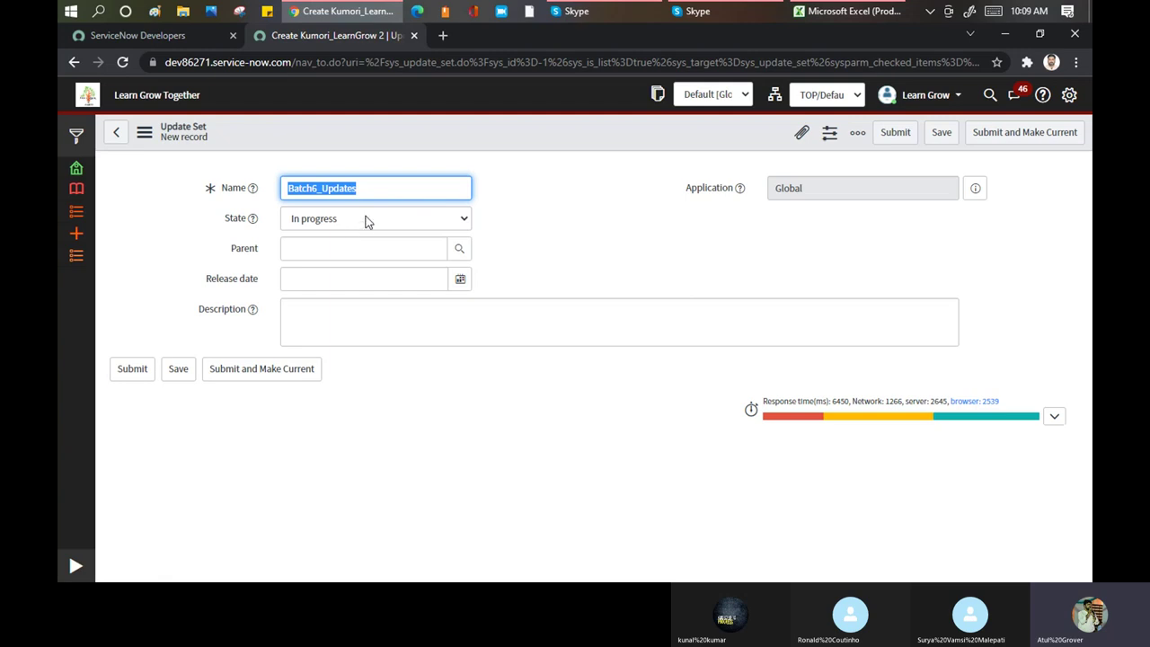
# Keep the update set's State at In progress
pyautogui.click(348, 225)
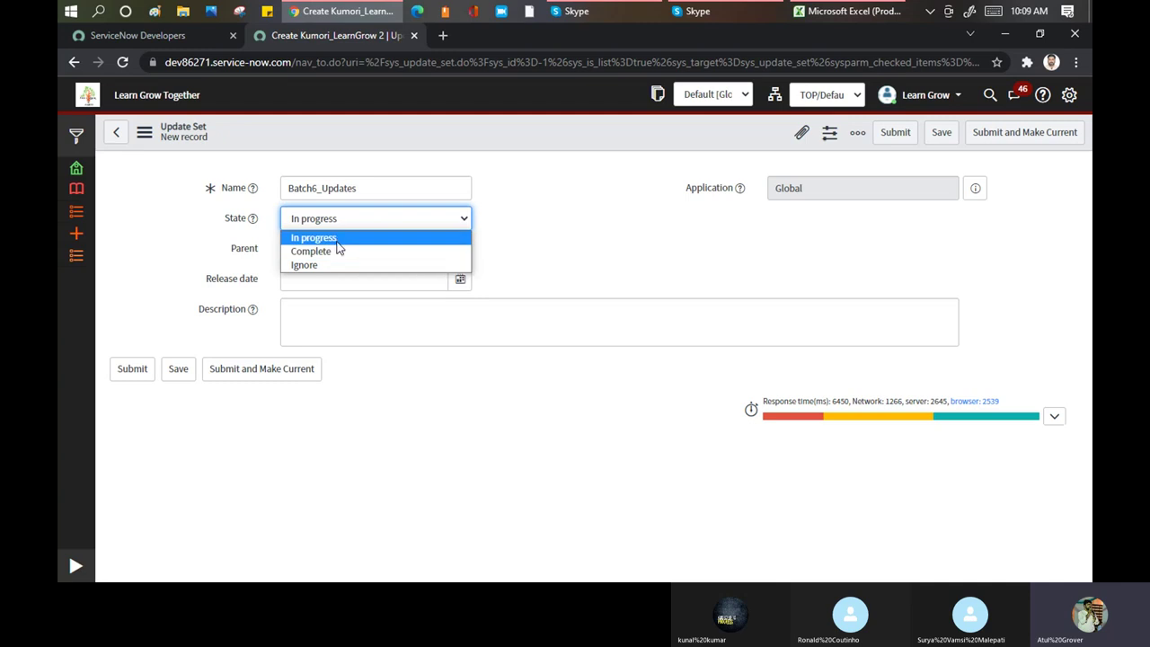
pyautogui.click(337, 239)
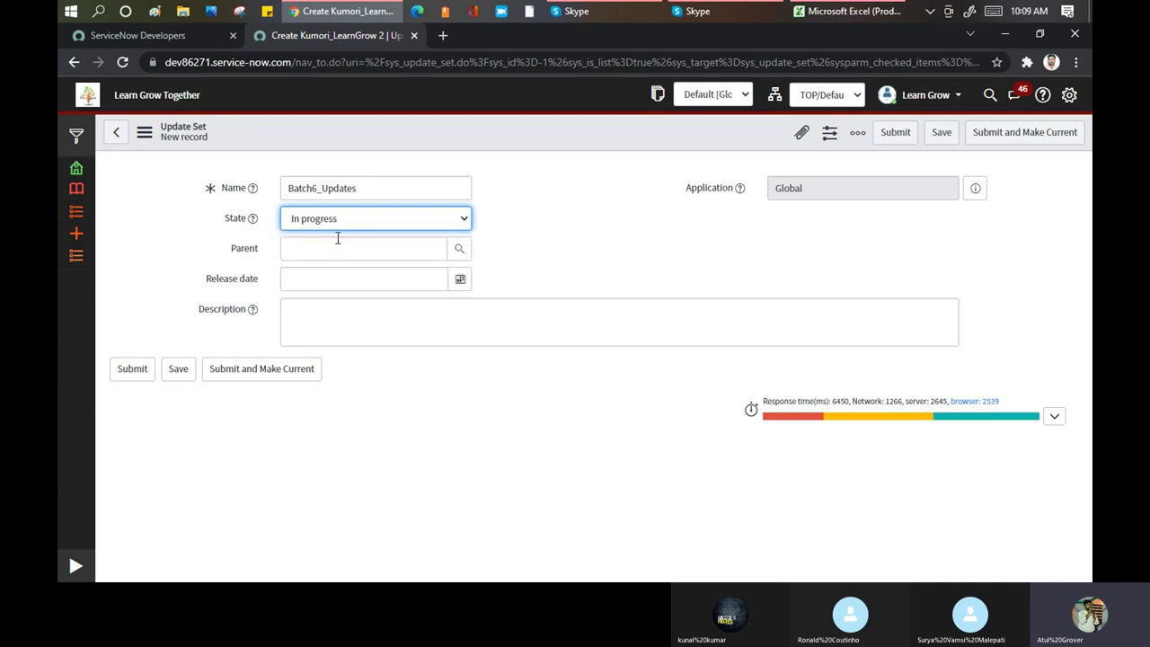
pyautogui.click(342, 254)
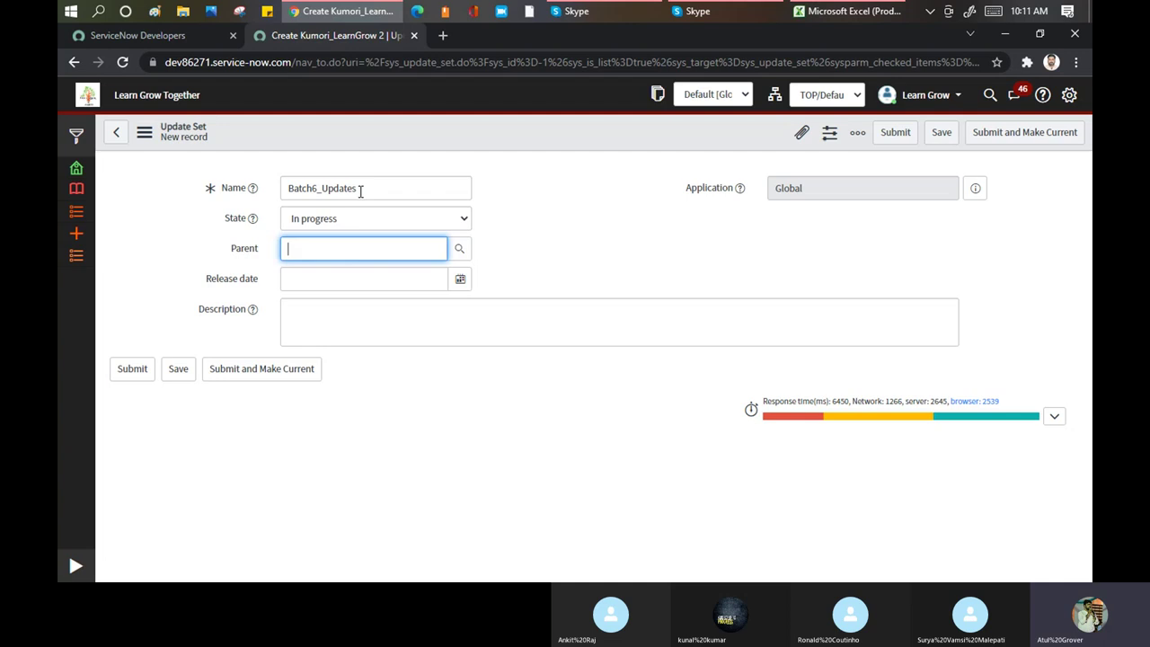
# Rename the update set to 'LearnGrow_Batch' and clear the invalid Parent entry
pyautogui.write('Lear')
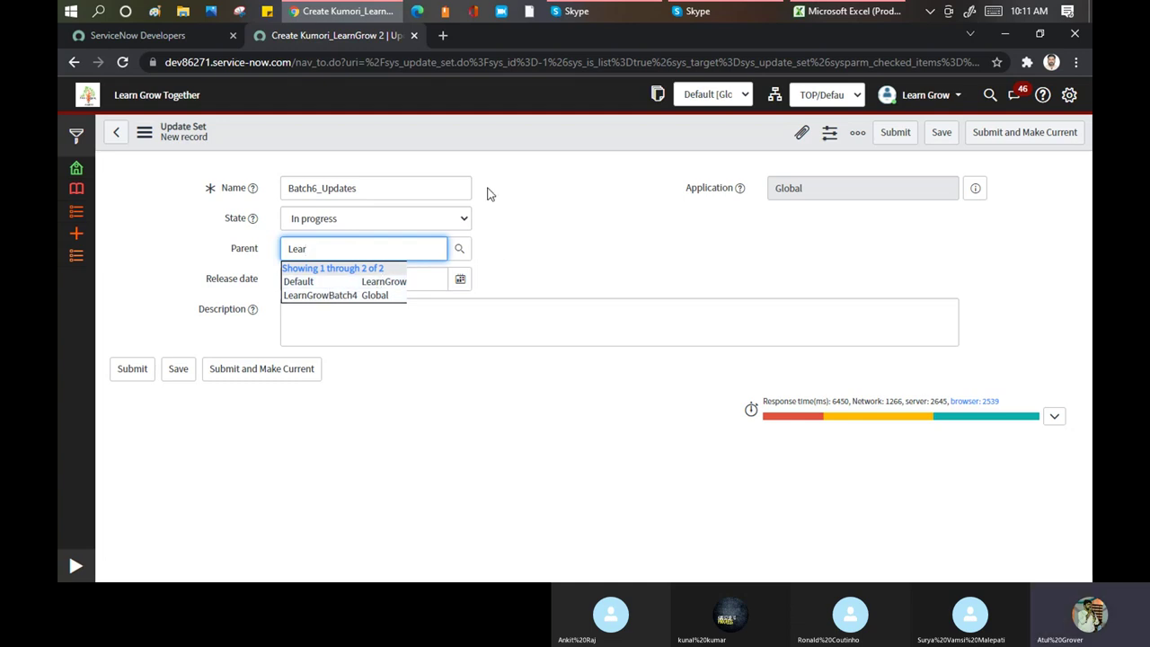
pyautogui.click(446, 232)
pyautogui.click(249, 187)
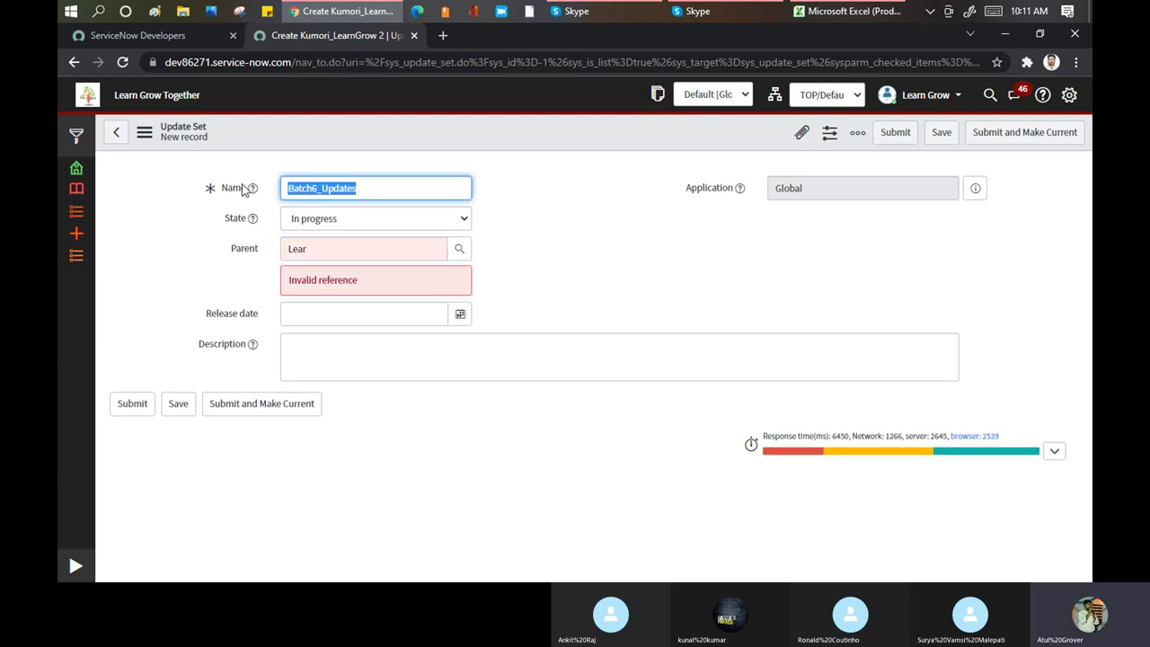
pyautogui.write('L')
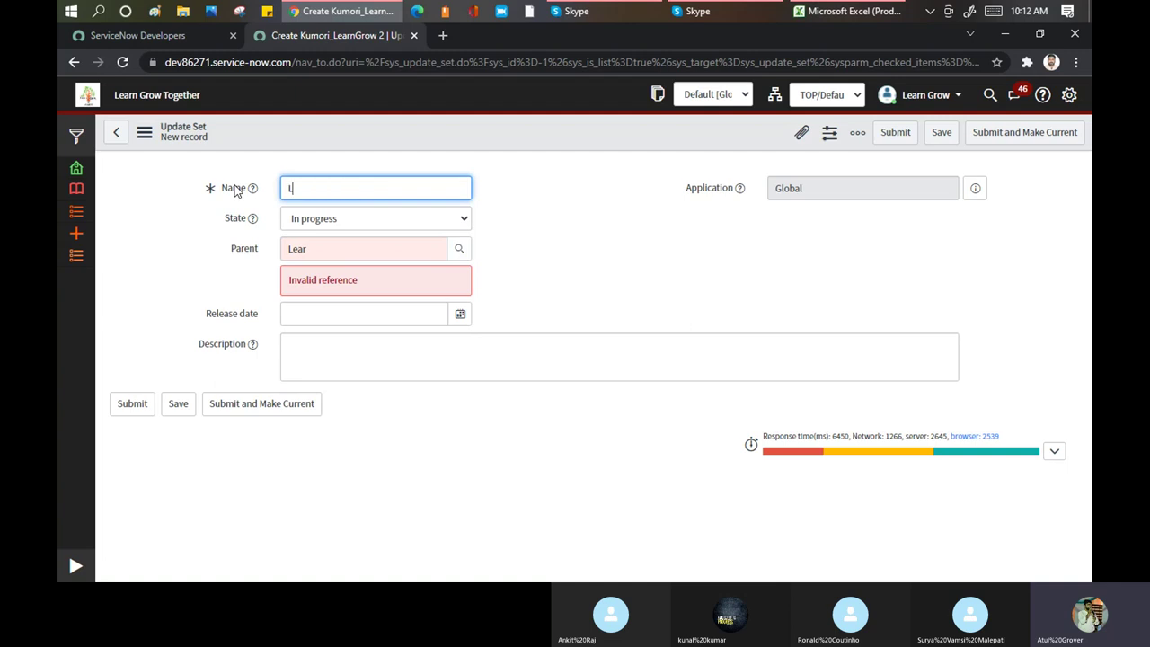
pyautogui.write('earnGrow_Batch')
pyautogui.click(254, 246)
pyautogui.press('BackSpace')
pyautogui.click(641, 233)
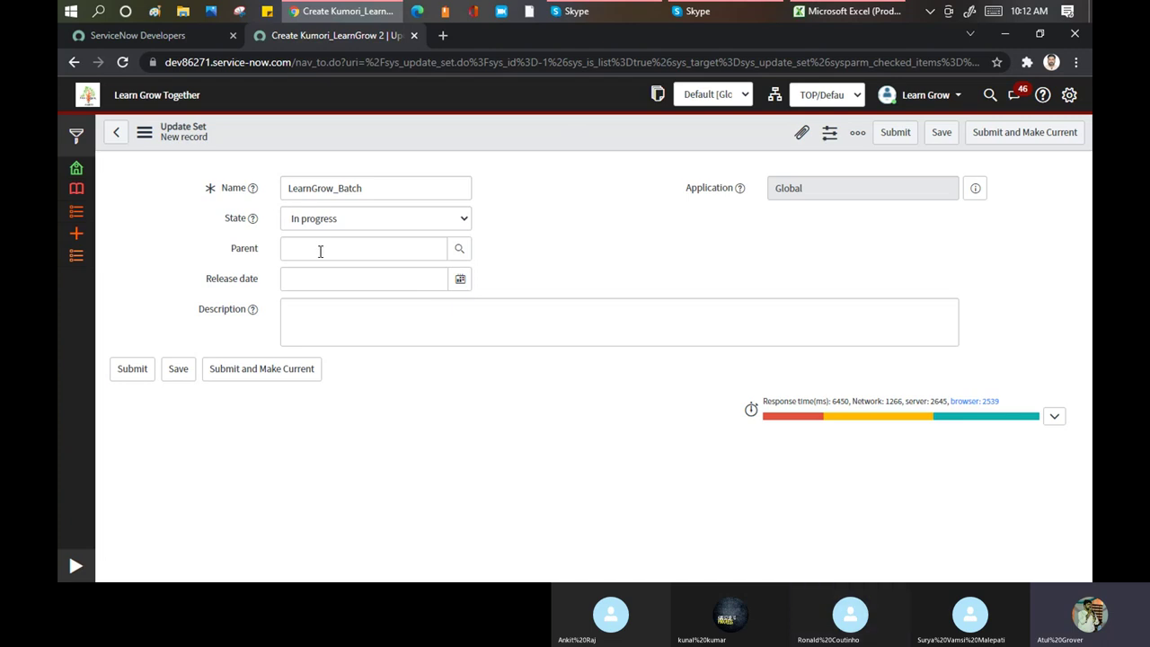
# Append 6 to the name so it reads 'LearnGrow_Batch6'
pyautogui.moveTo(374, 190); pyautogui.dragTo(278, 184)
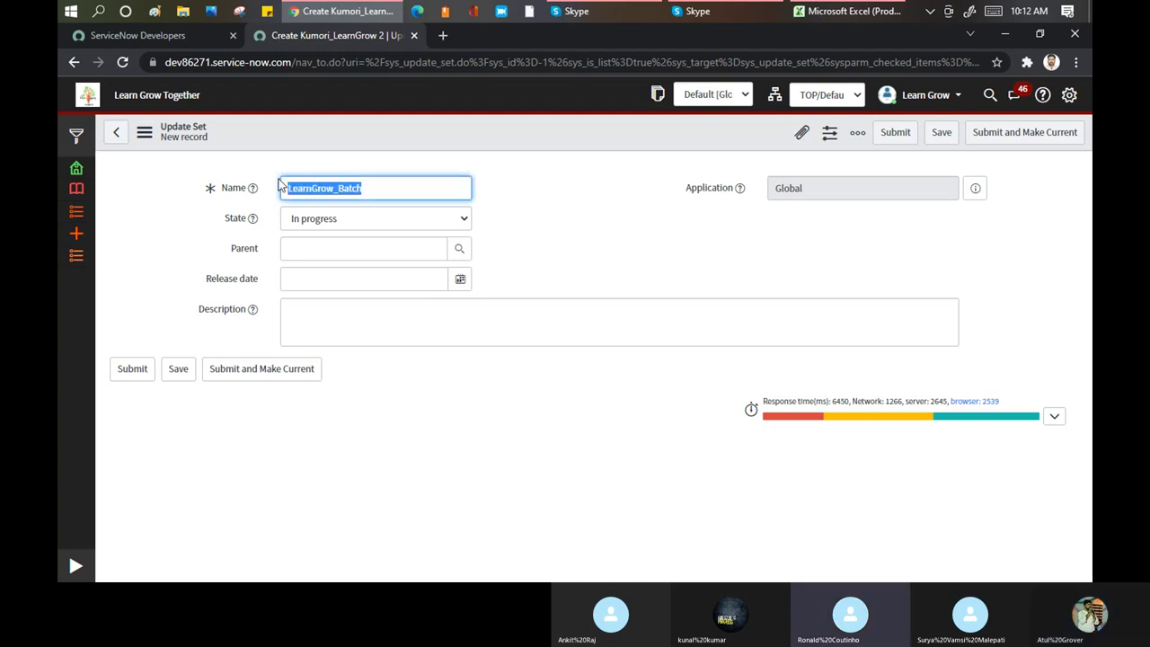
pyautogui.click(395, 193)
pyautogui.write('6')
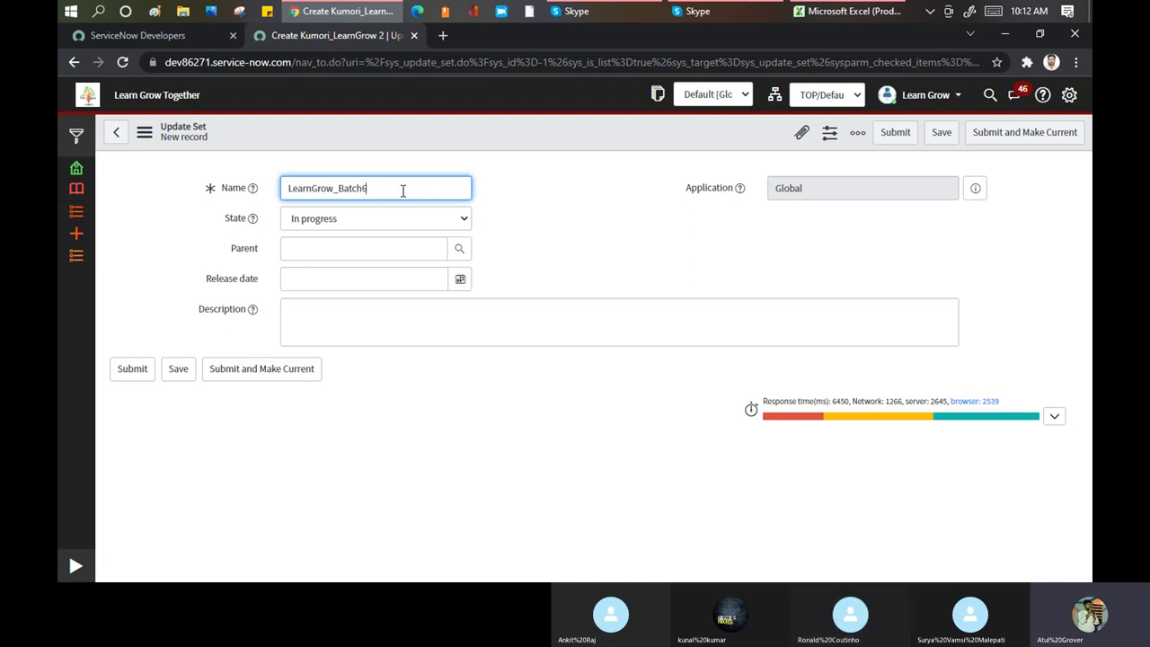
pyautogui.moveTo(402, 191); pyautogui.dragTo(284, 190)
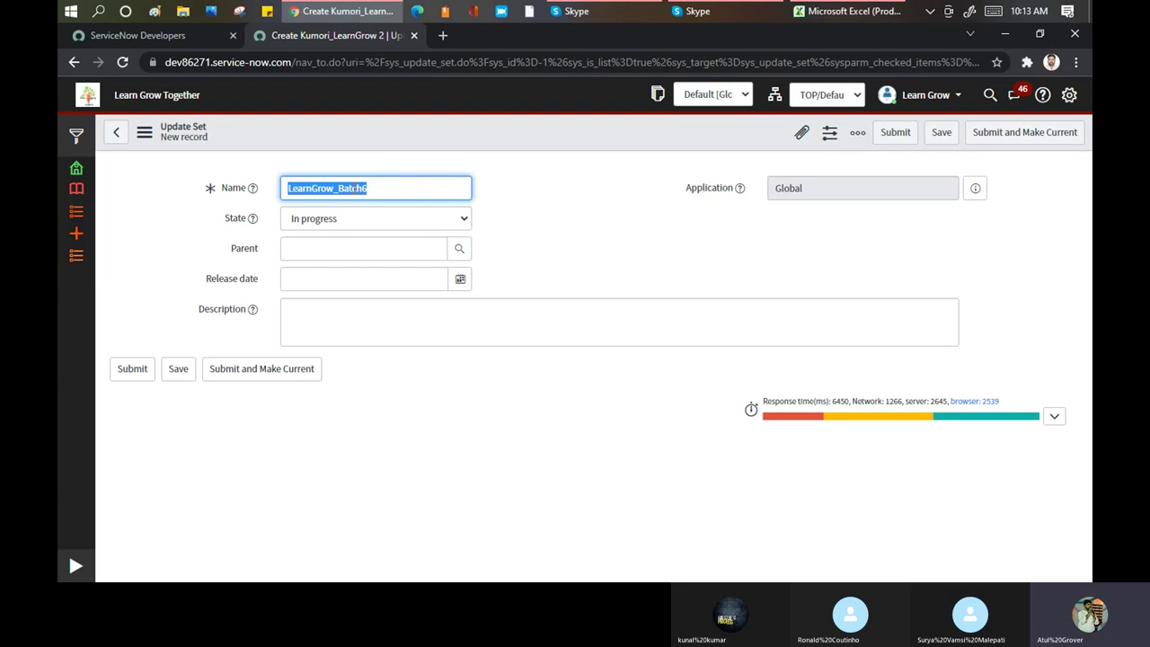
# Save LearnGrow_Batch6 as the current update set and filter the list by name 'learn'
pyautogui.click(986, 135)
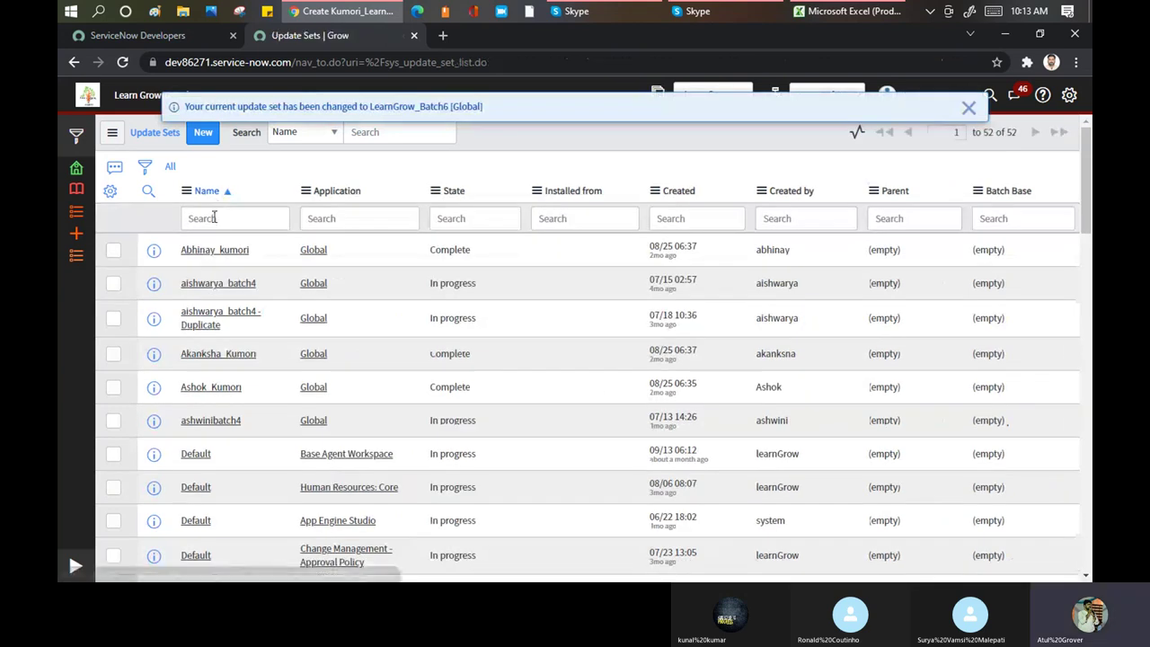
pyautogui.click(212, 218)
pyautogui.write('learn')
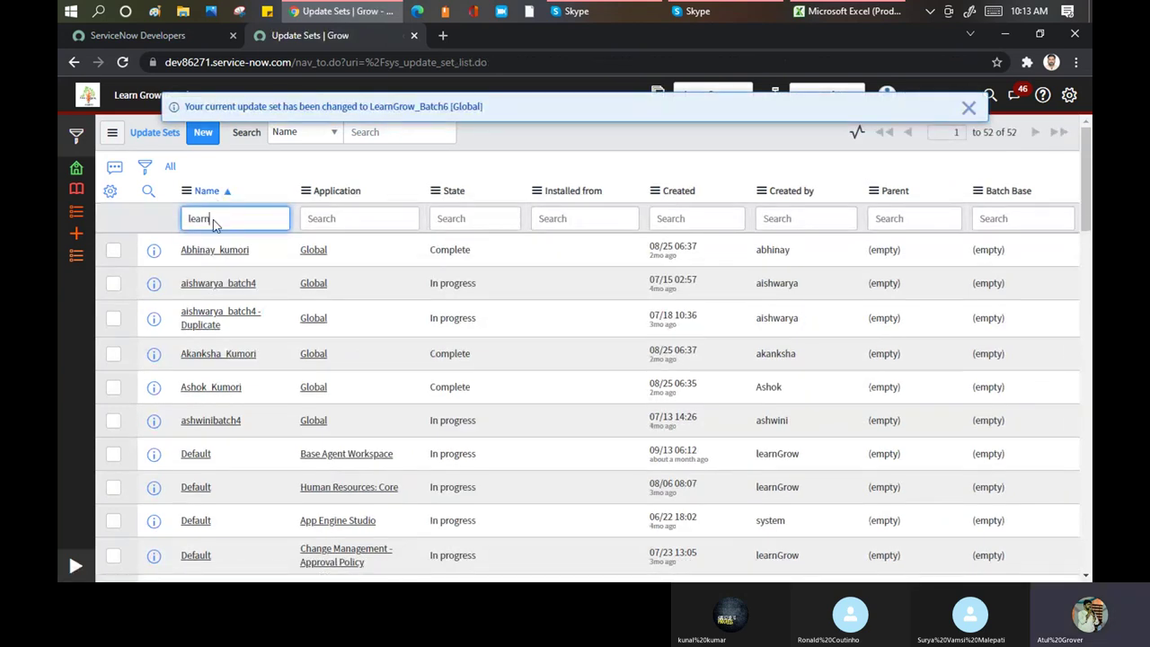
pyautogui.press('Return')
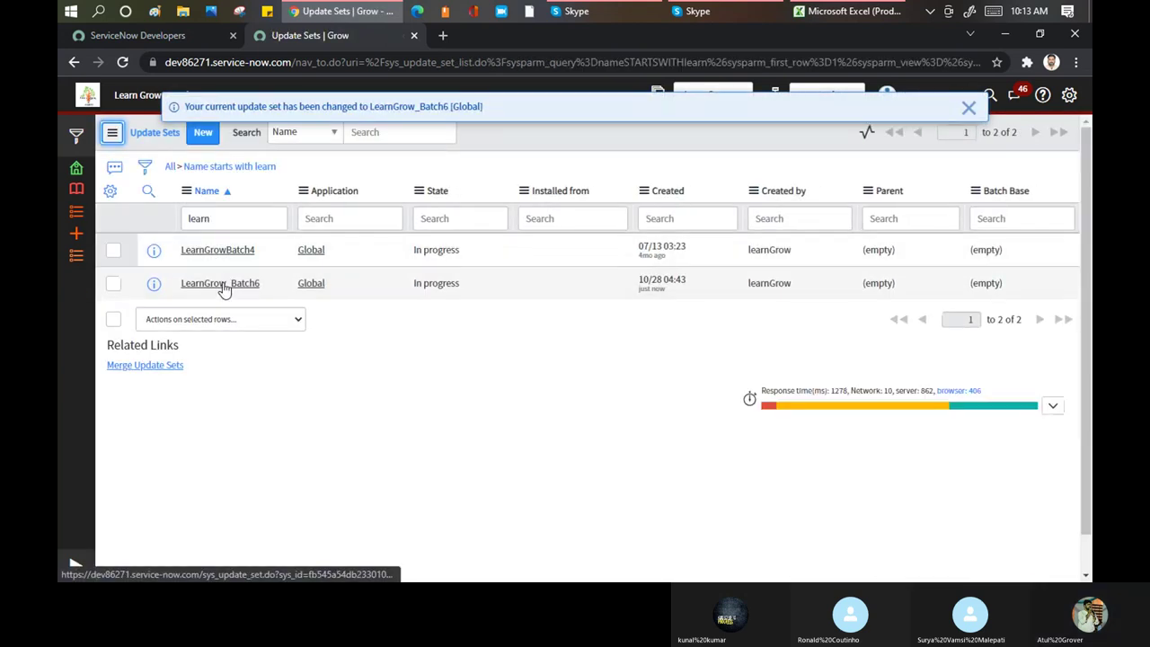
pyautogui.moveTo(216, 109); pyautogui.dragTo(487, 123)
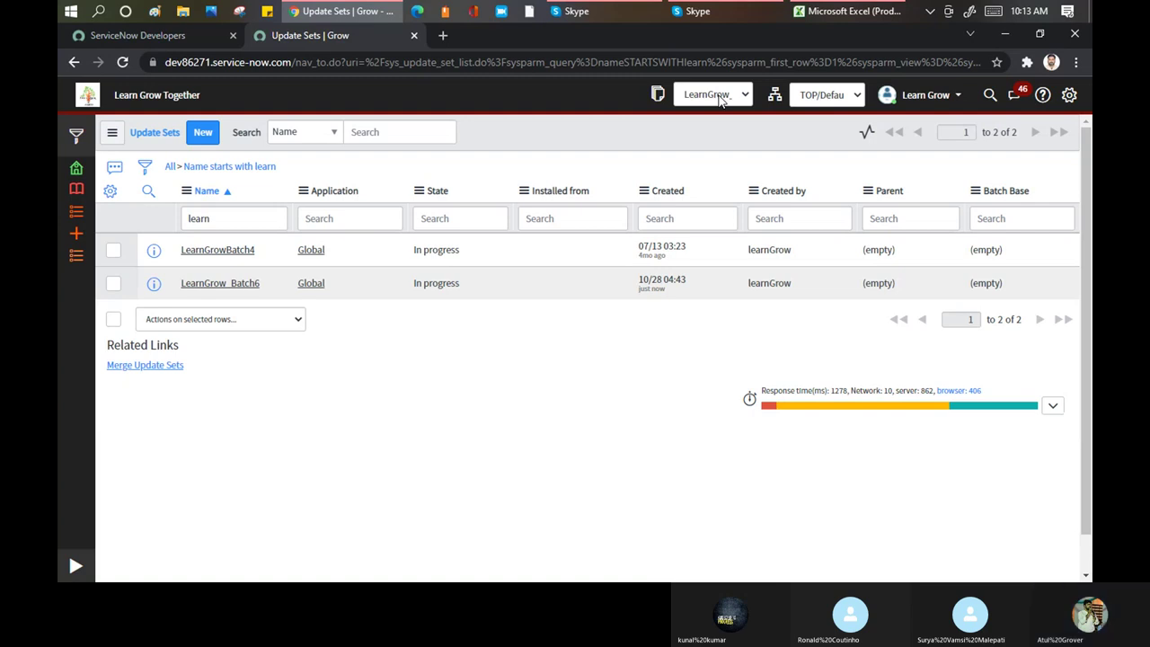
# Open the LearnGrow_Batch6 update set record and select its name value
pyautogui.click(213, 283)
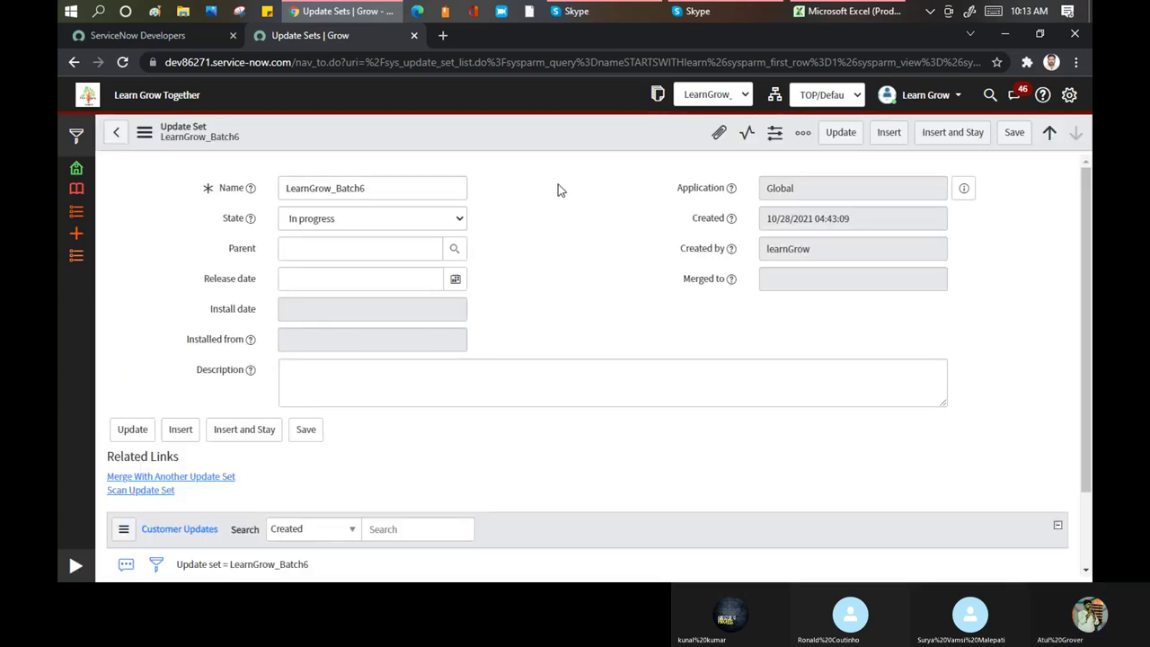
pyautogui.scroll(-2, 557, 190)
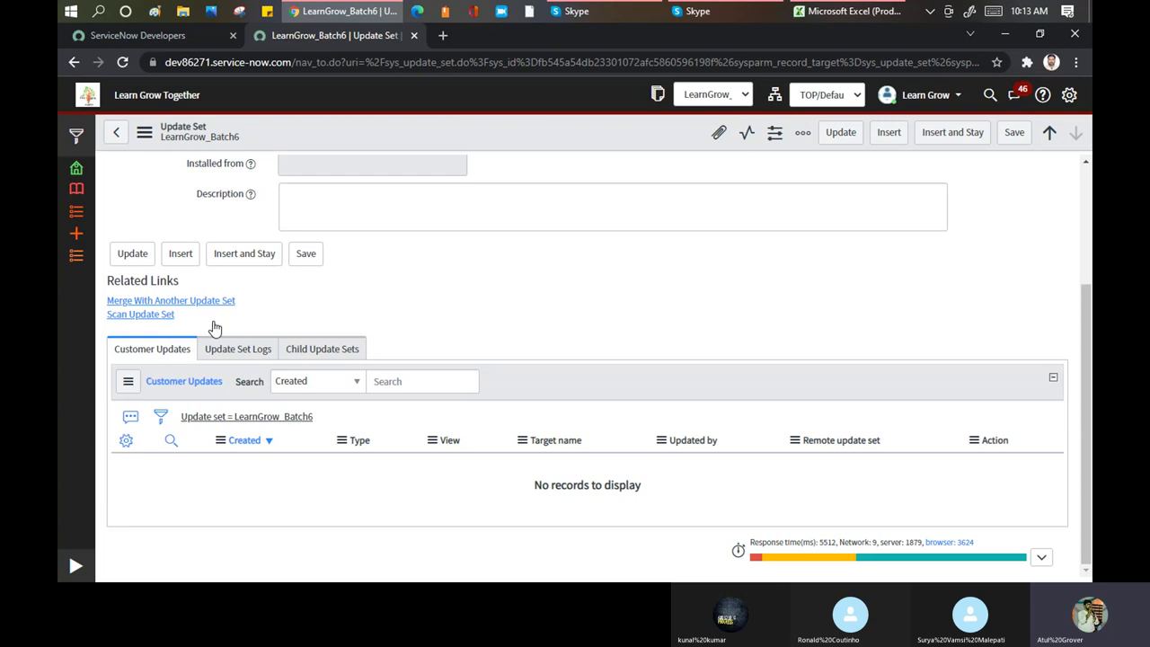
pyautogui.scroll(2, 367, 226)
pyautogui.doubleClick(339, 196)
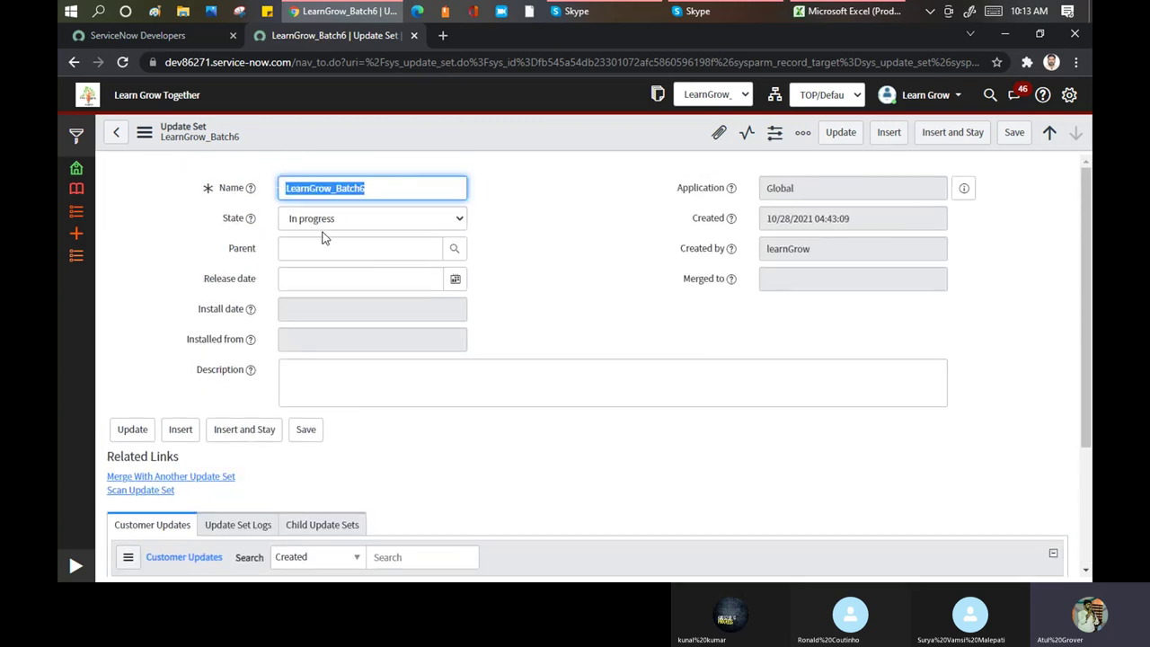
# View the record's Child Update Sets list, which shows no records
pyautogui.scroll(-2, 365, 305)
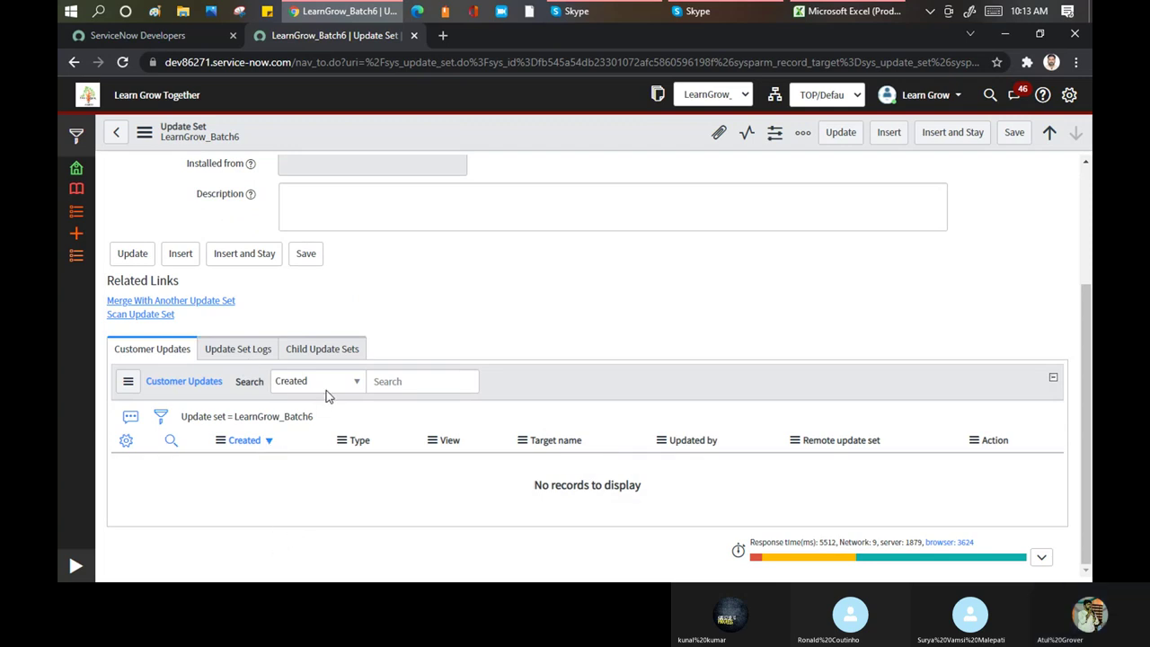
pyautogui.click(316, 352)
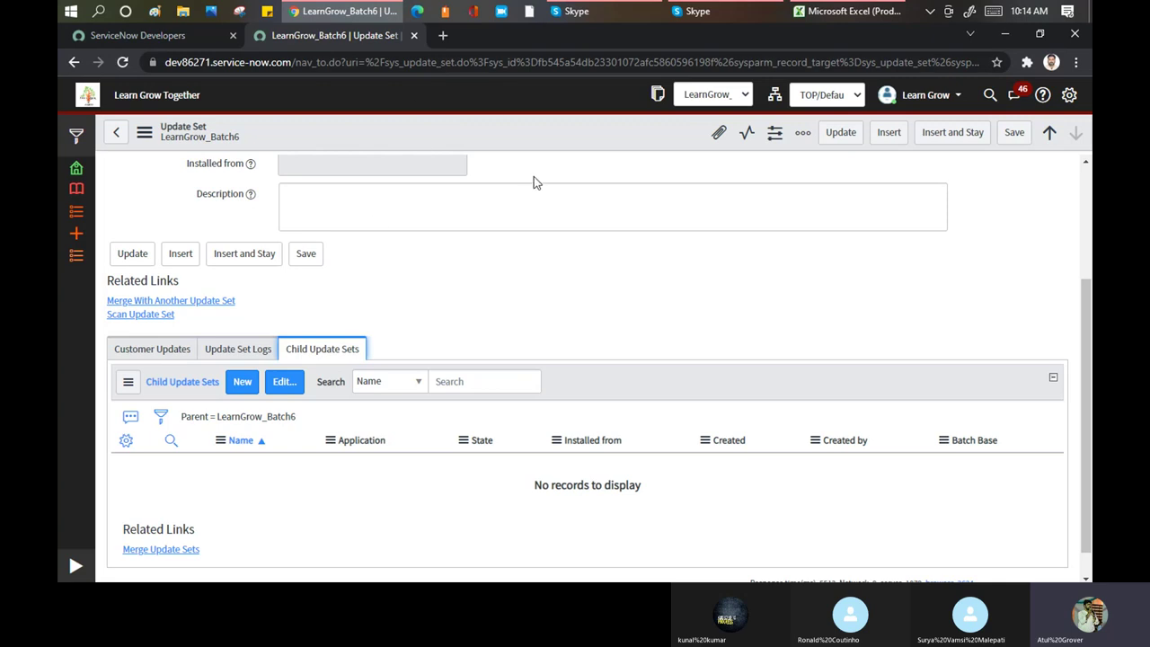
pyautogui.scroll(2, 533, 176)
pyautogui.scroll(1, 534, 176)
pyautogui.moveTo(395, 187); pyautogui.dragTo(229, 191)
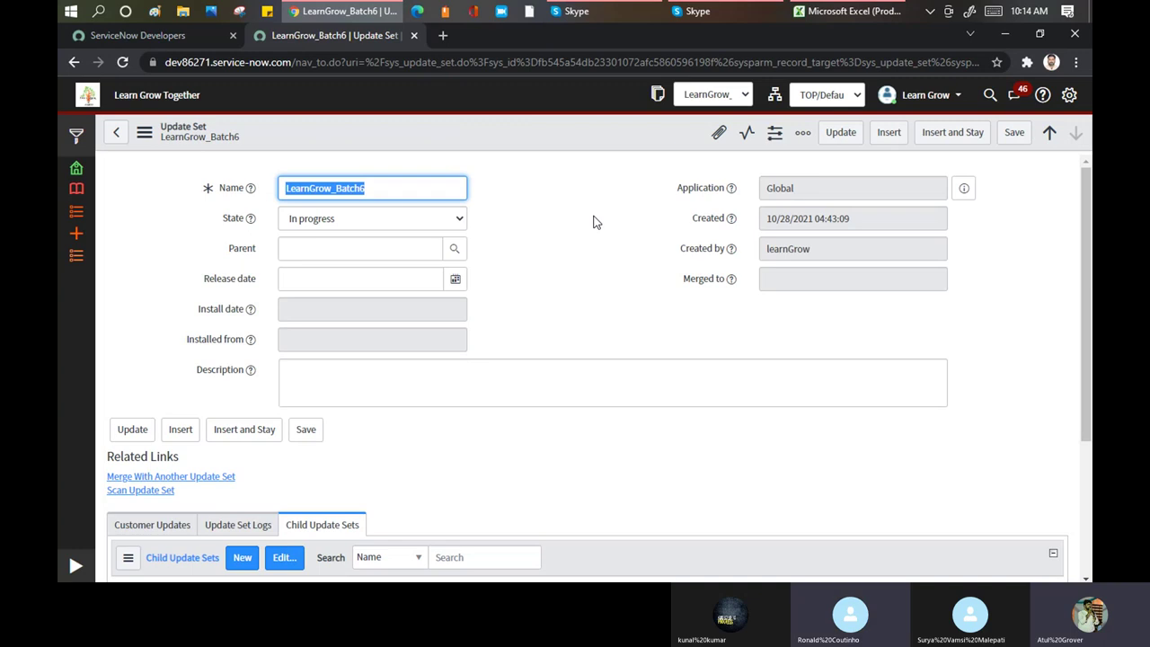
# In Skype, add the two Training Batch 6 group members missing from the call
pyautogui.click(612, 10)
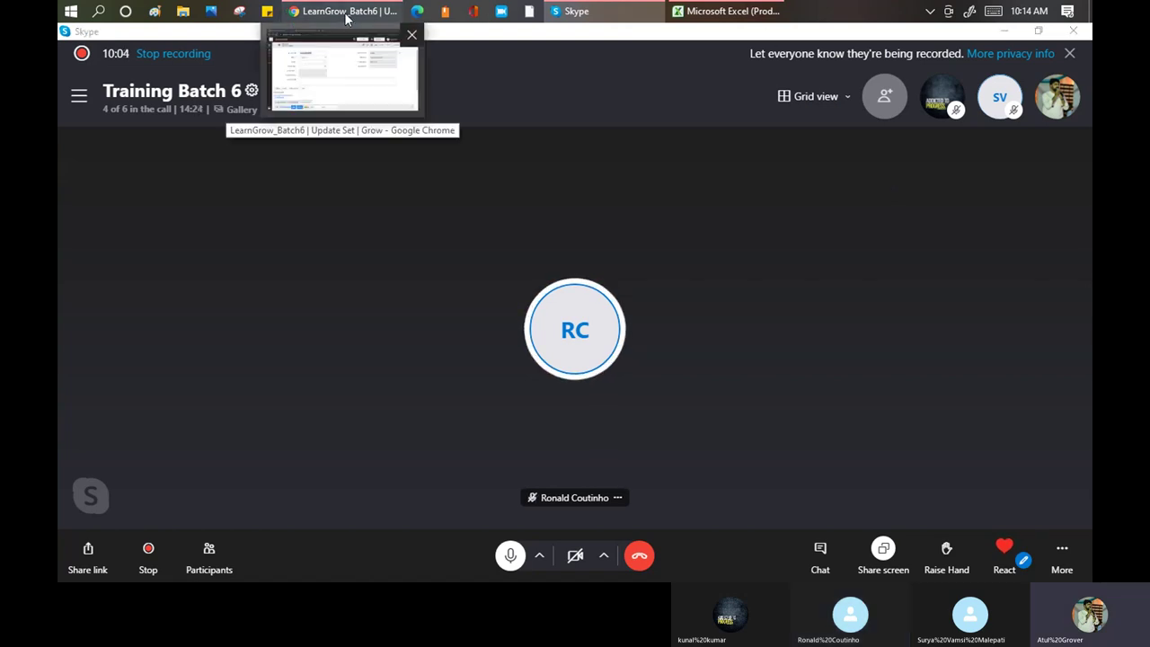
pyautogui.click(345, 17)
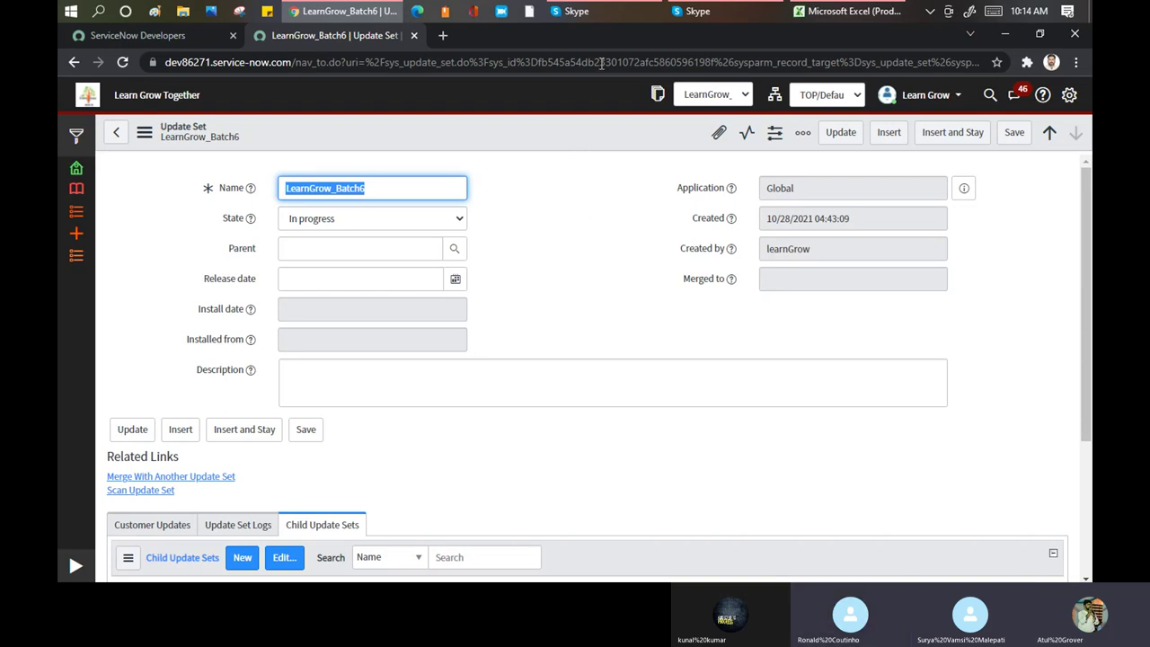
pyautogui.moveTo(596, 14)
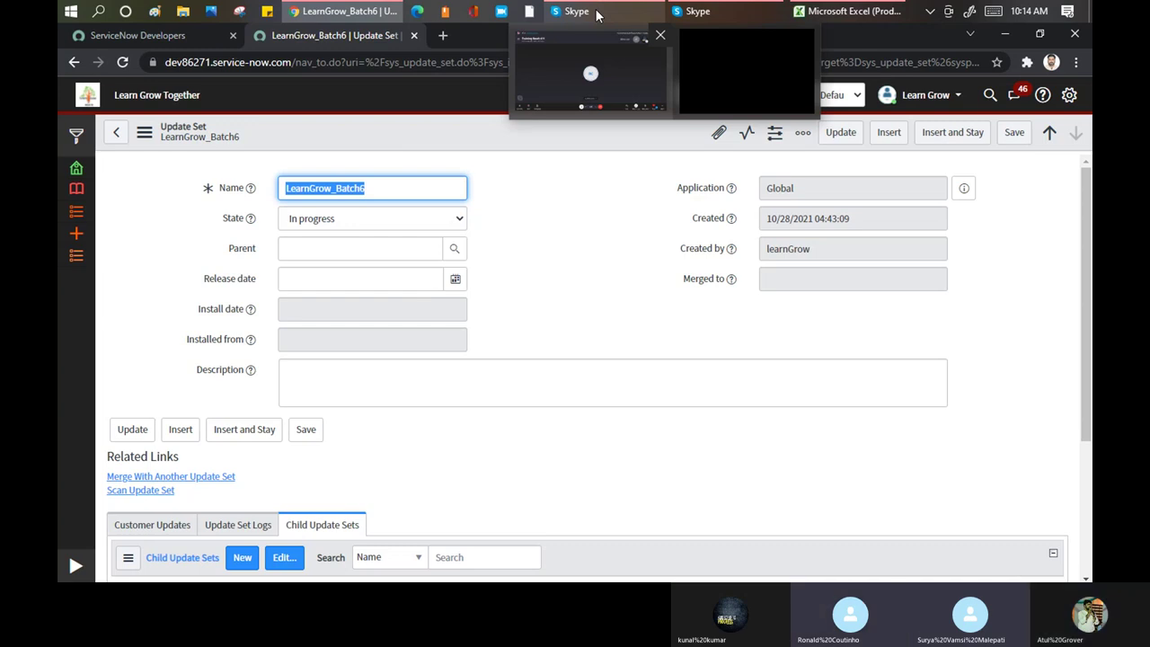
pyautogui.click(597, 16)
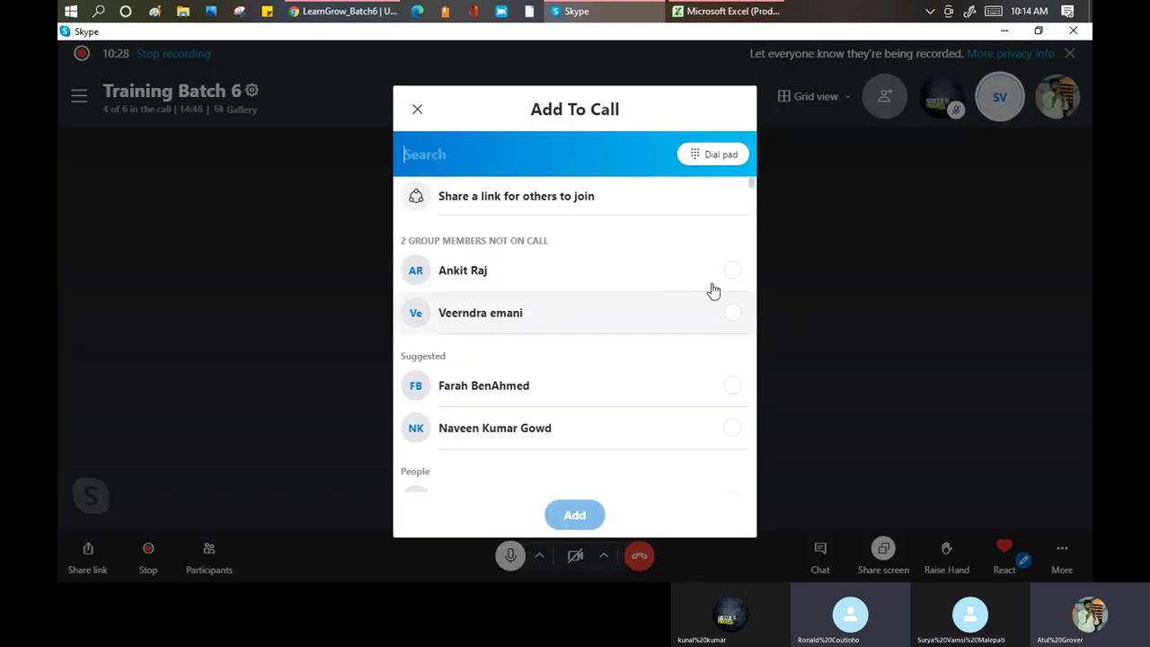
pyautogui.click(731, 274)
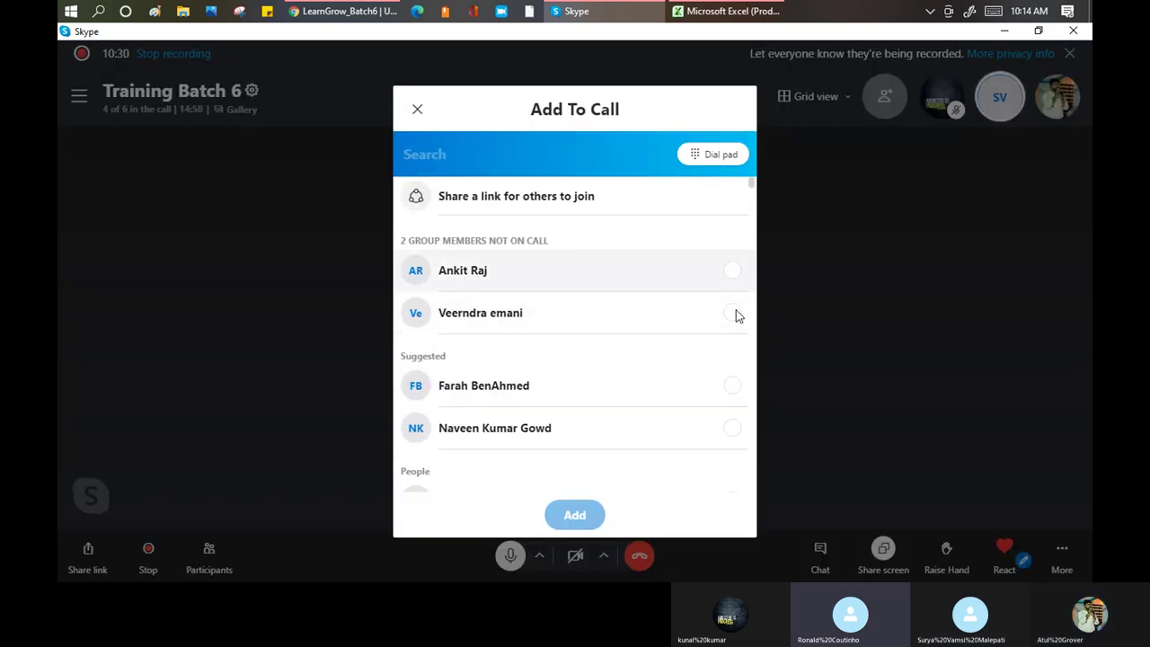
pyautogui.click(731, 377)
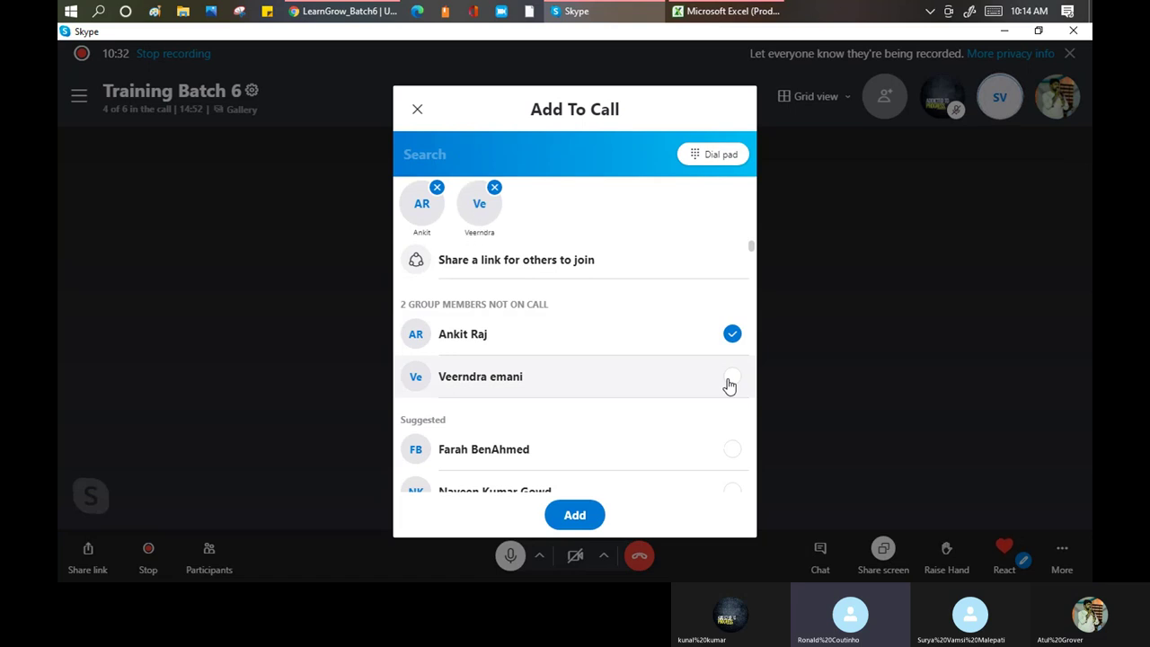
pyautogui.click(593, 518)
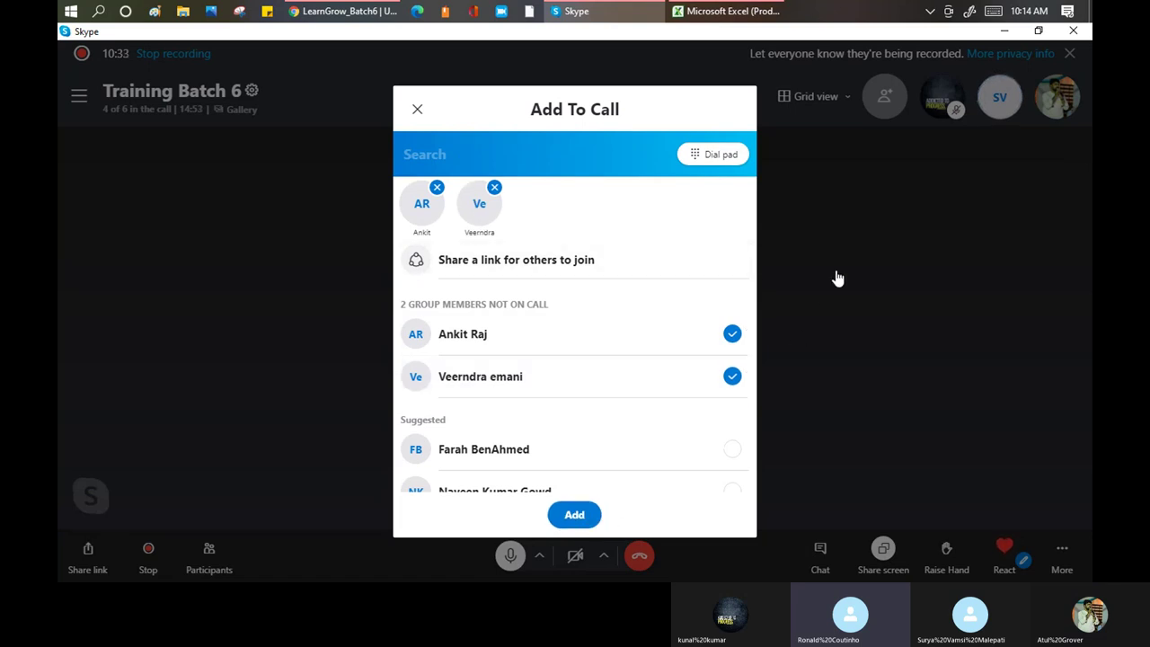
# Mute one call participant, then return to the ServiceNow update set page
pyautogui.rightClick(582, 340)
pyautogui.click(727, 343)
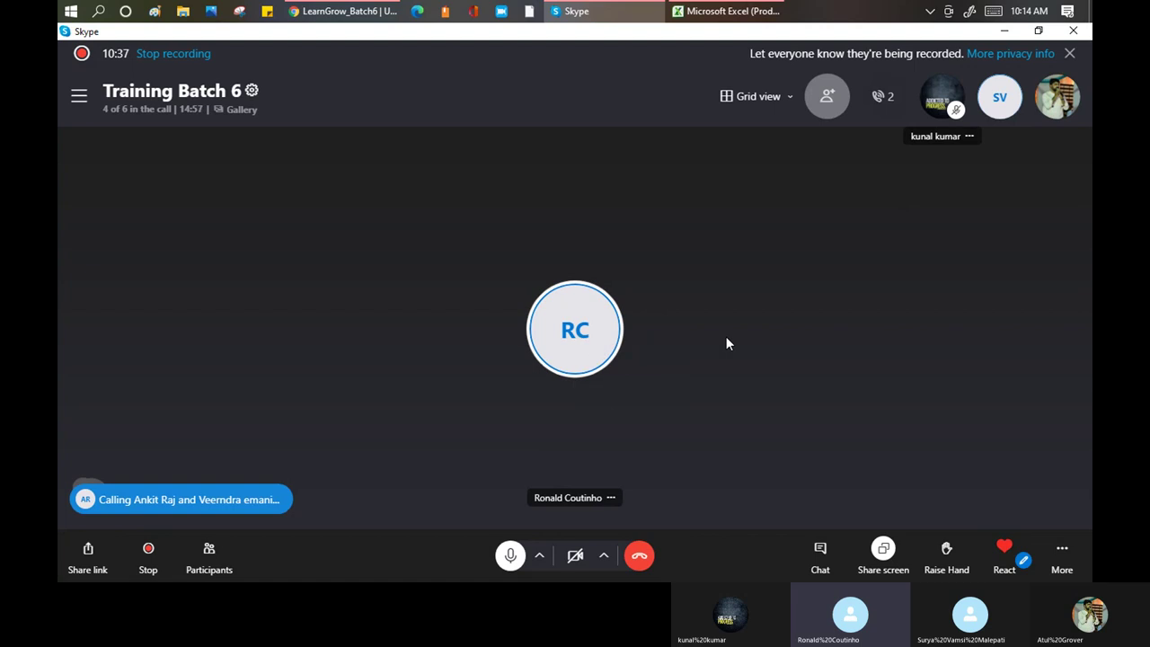
pyautogui.rightClick(1005, 115)
pyautogui.click(1011, 121)
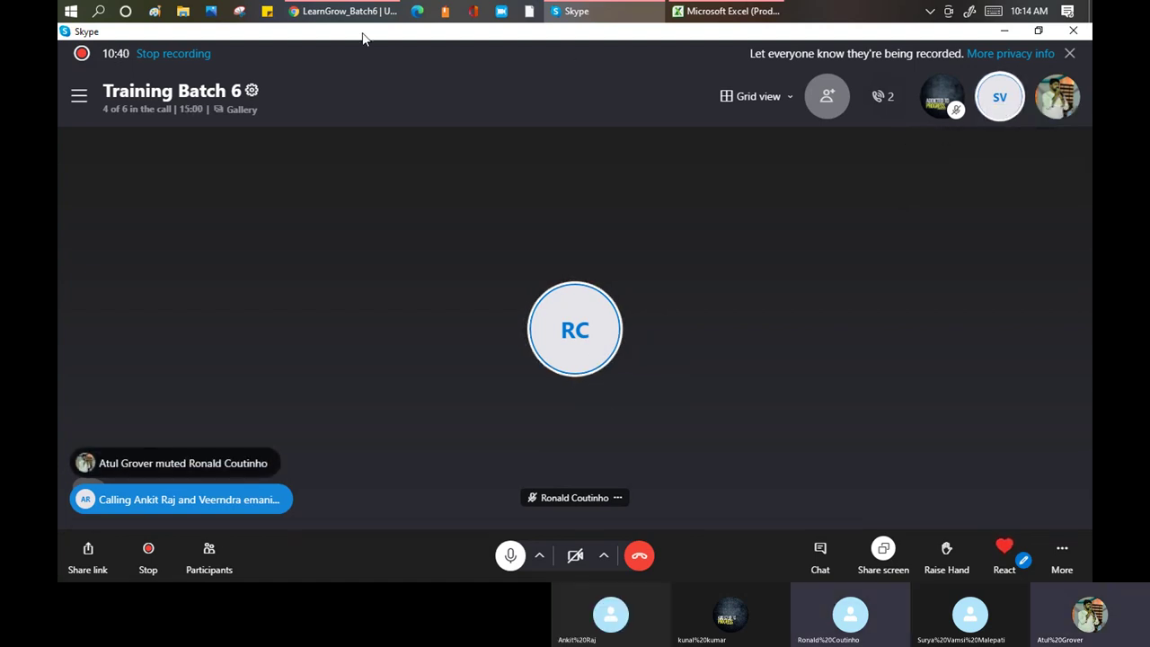
pyautogui.click(343, 11)
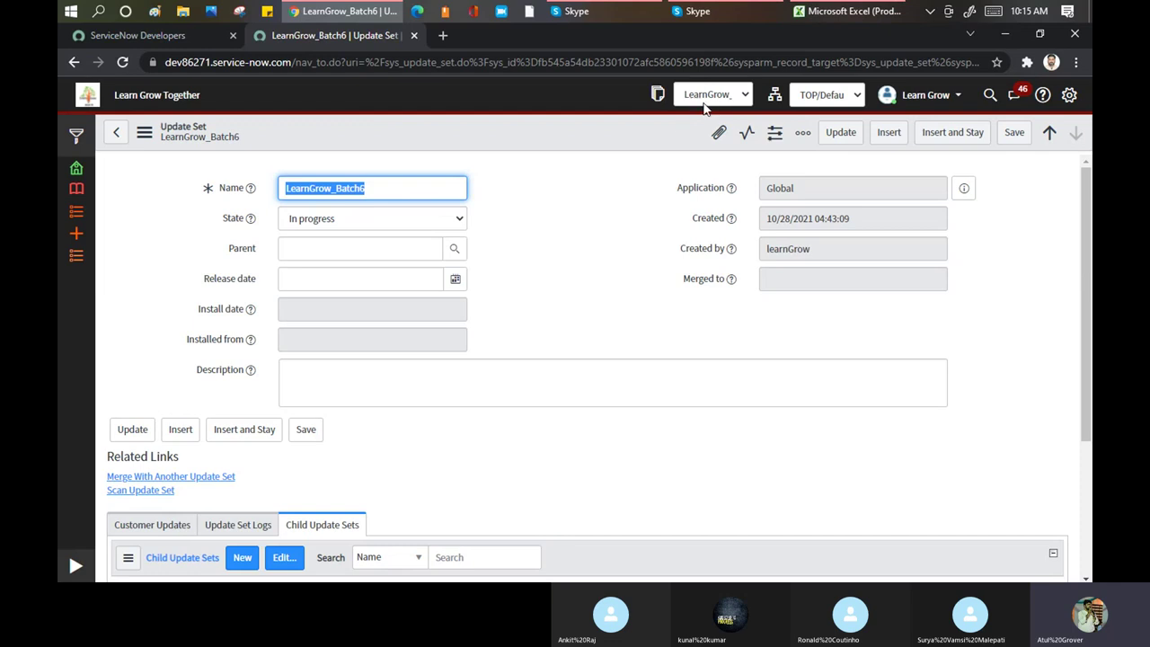
# Reload the LearnGrow_Batch6 update set form and scroll down to its child update sets
pyautogui.scroll(-1, 437, 251)
pyautogui.scroll(-2, 437, 252)
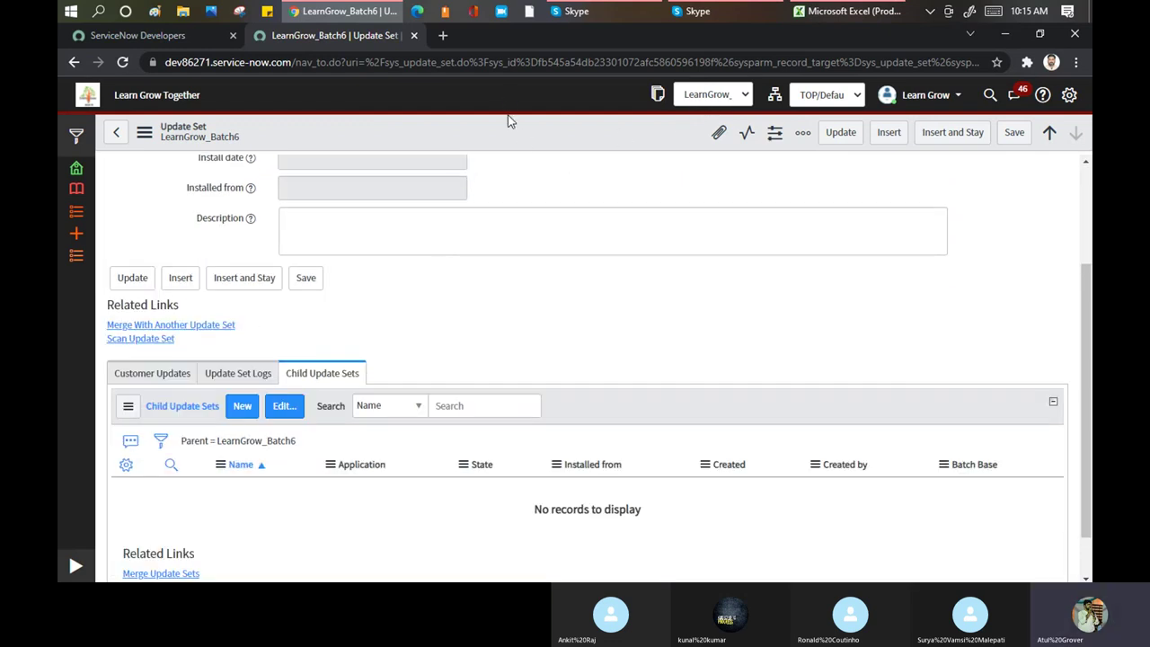
pyautogui.rightClick(511, 123)
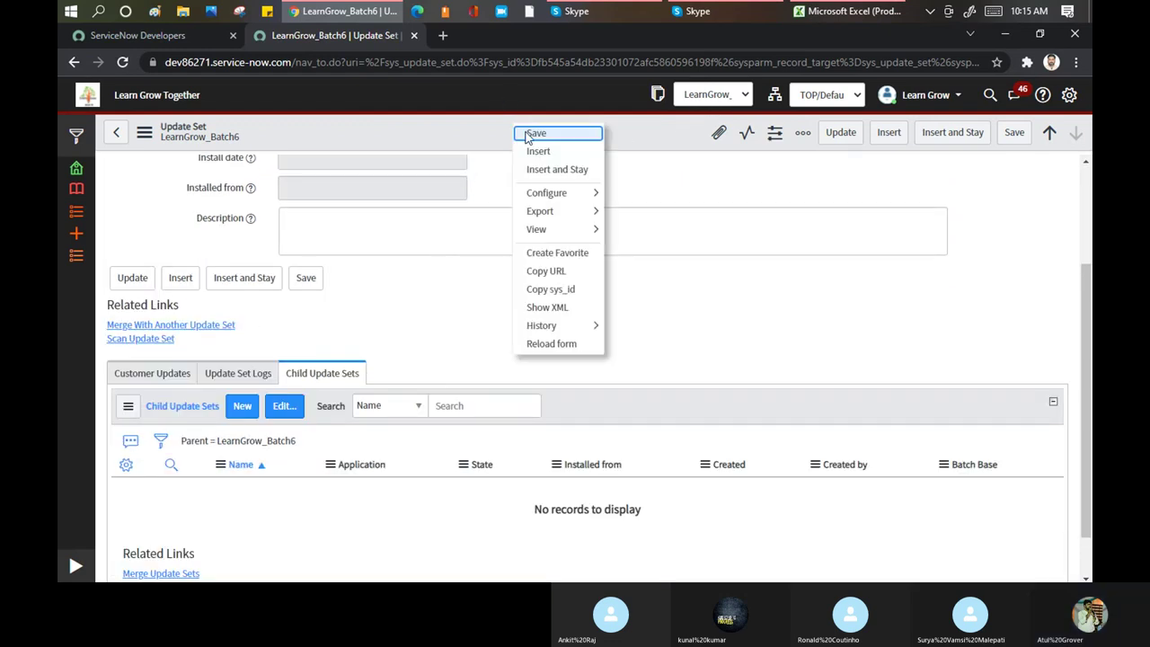
pyautogui.click(550, 349)
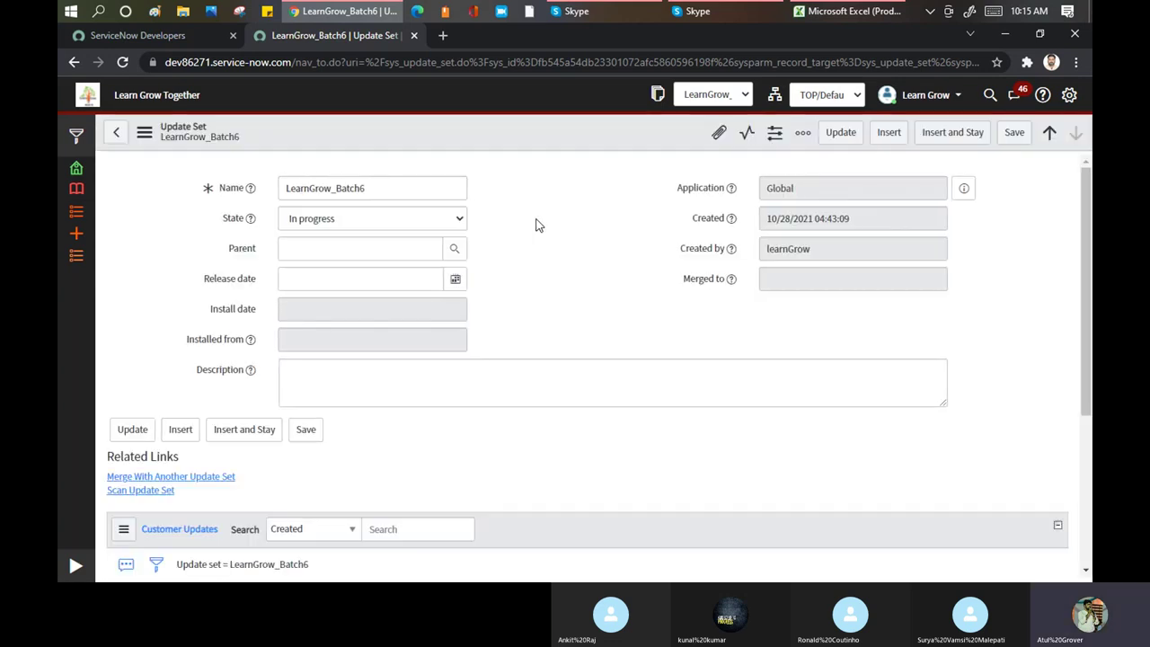
pyautogui.scroll(-3, 541, 216)
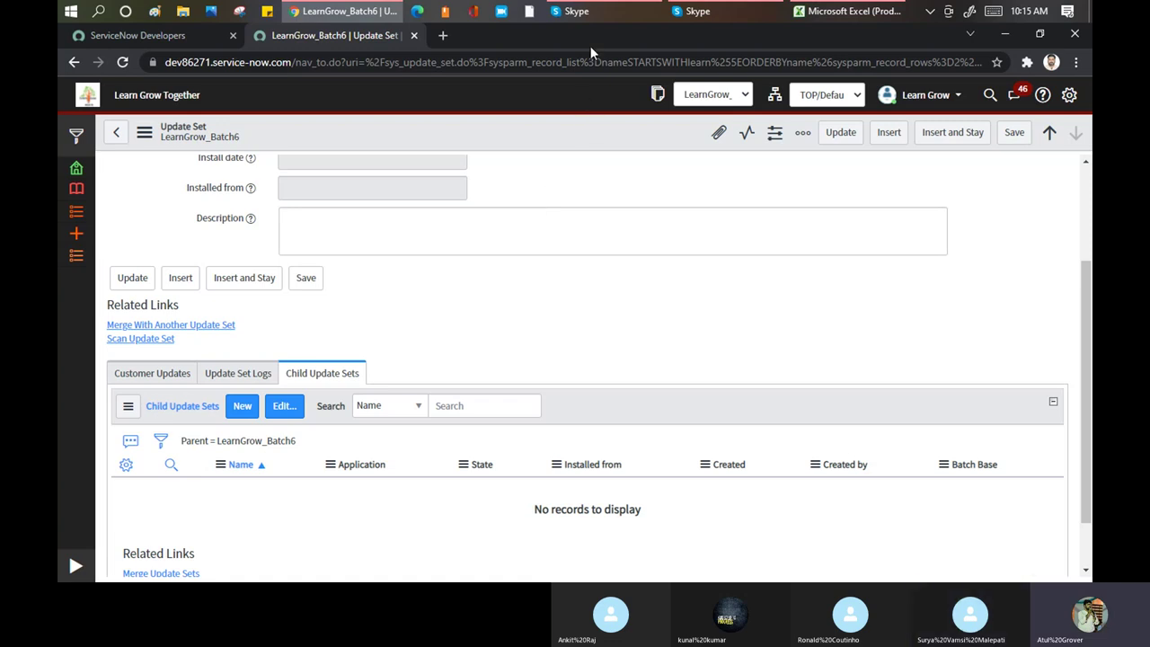
# Check the Skype call, then reselect the update set name and bring up the form header menu
pyautogui.click(593, 16)
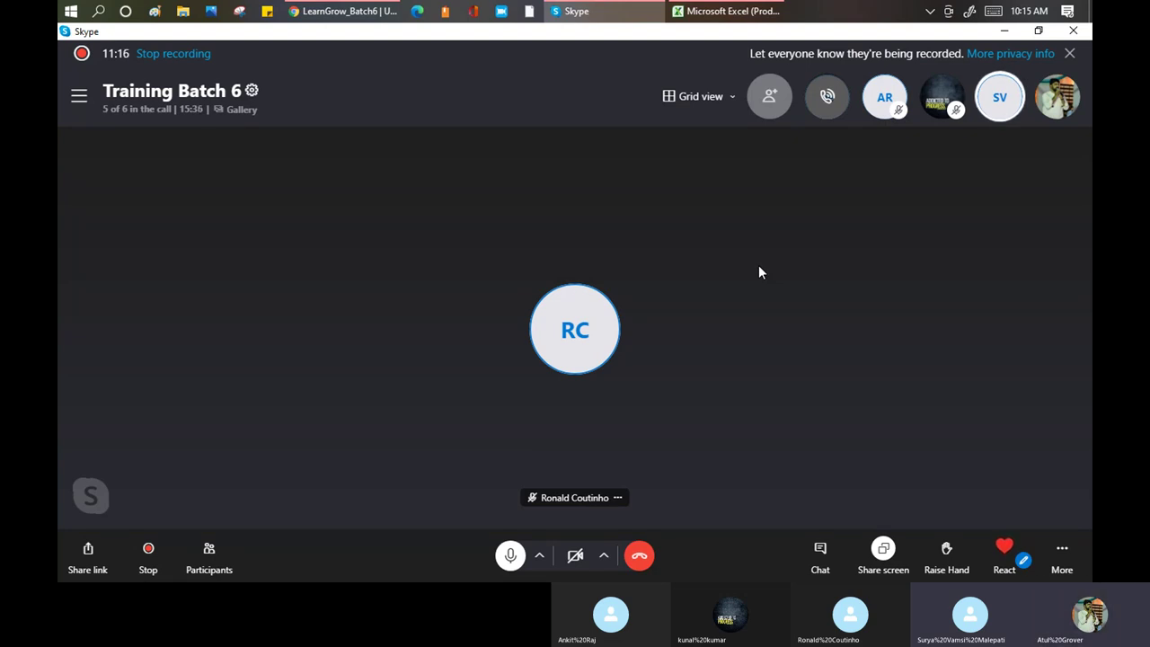
pyautogui.click(343, 11)
pyautogui.scroll(2, 328, 234)
pyautogui.click(386, 189)
pyautogui.doubleClick(386, 188)
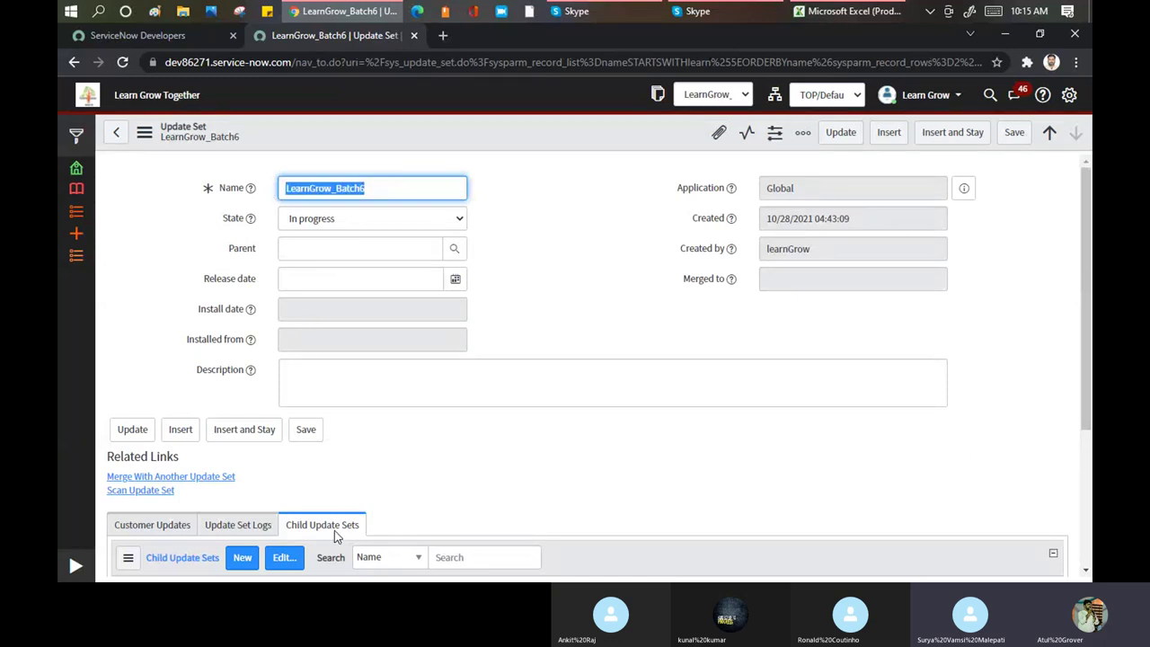
pyautogui.rightClick(476, 138)
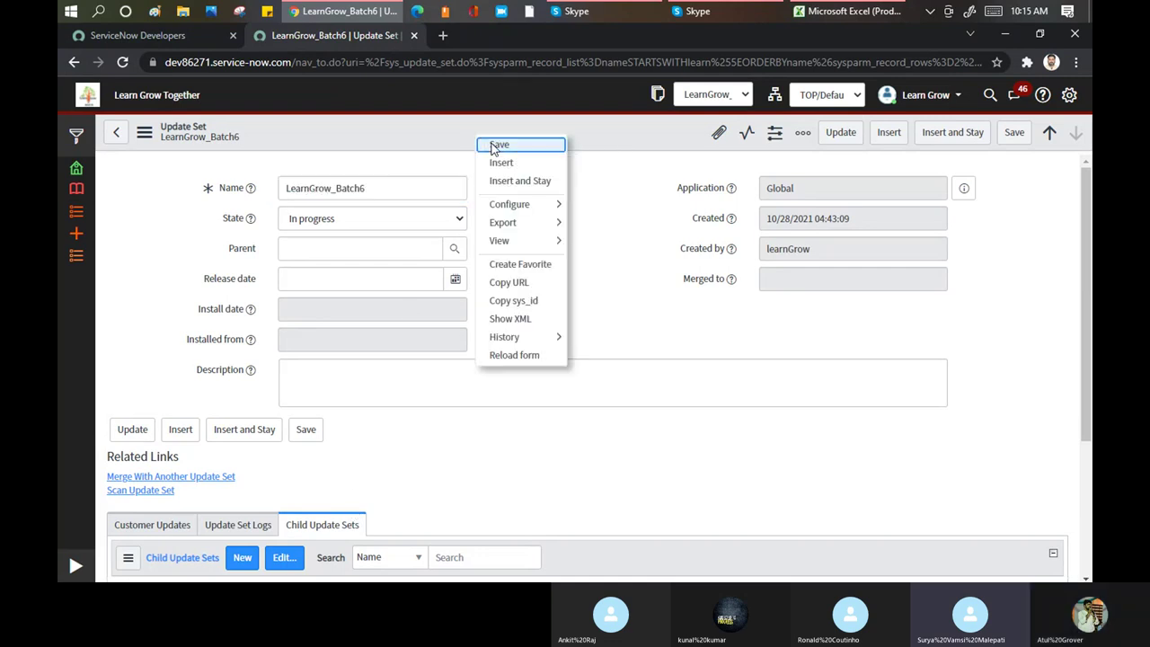
# Save LearnGrow_Batch6 and view its one In progress Global child update set
pyautogui.click(496, 145)
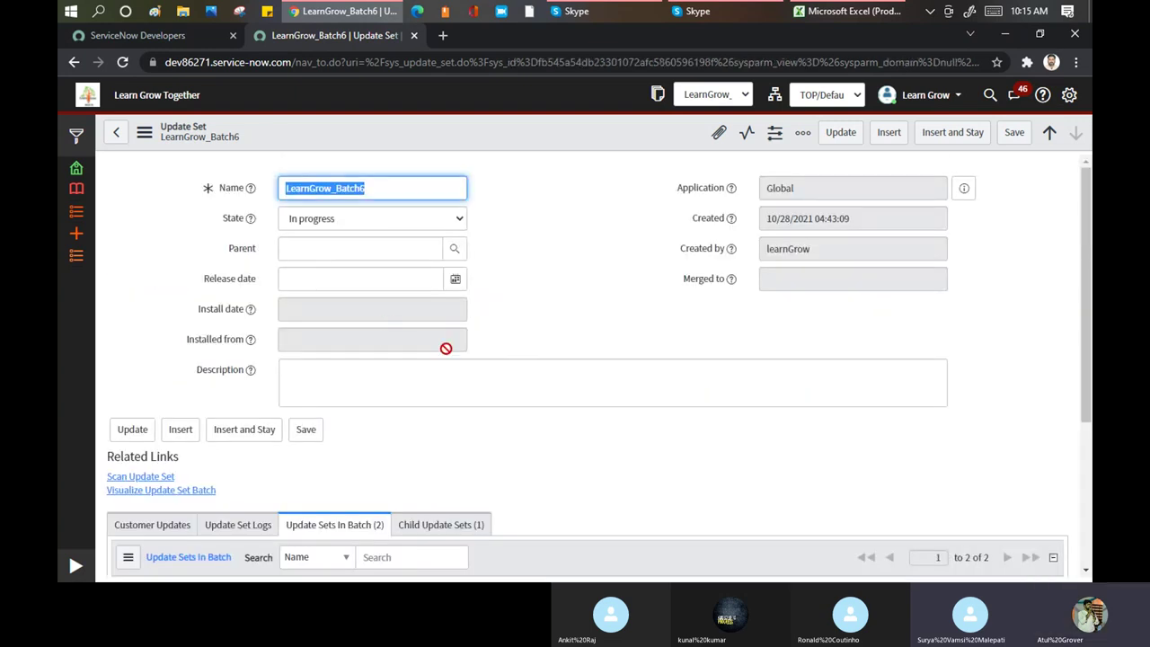
pyautogui.click(440, 304)
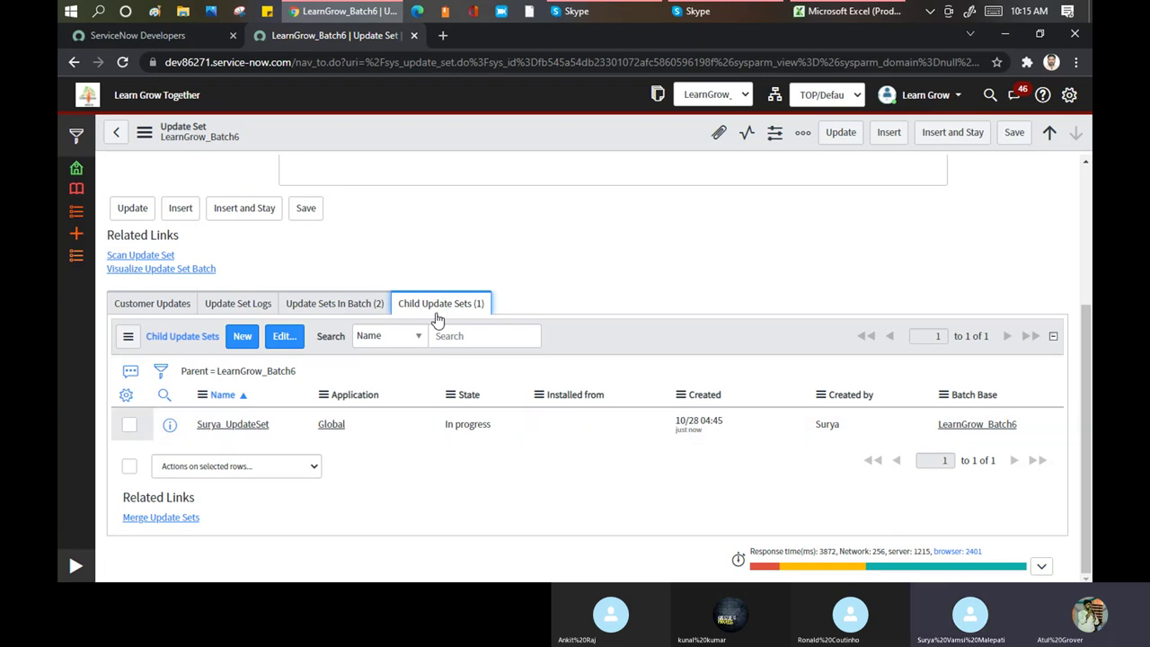
pyautogui.scroll(2, 436, 316)
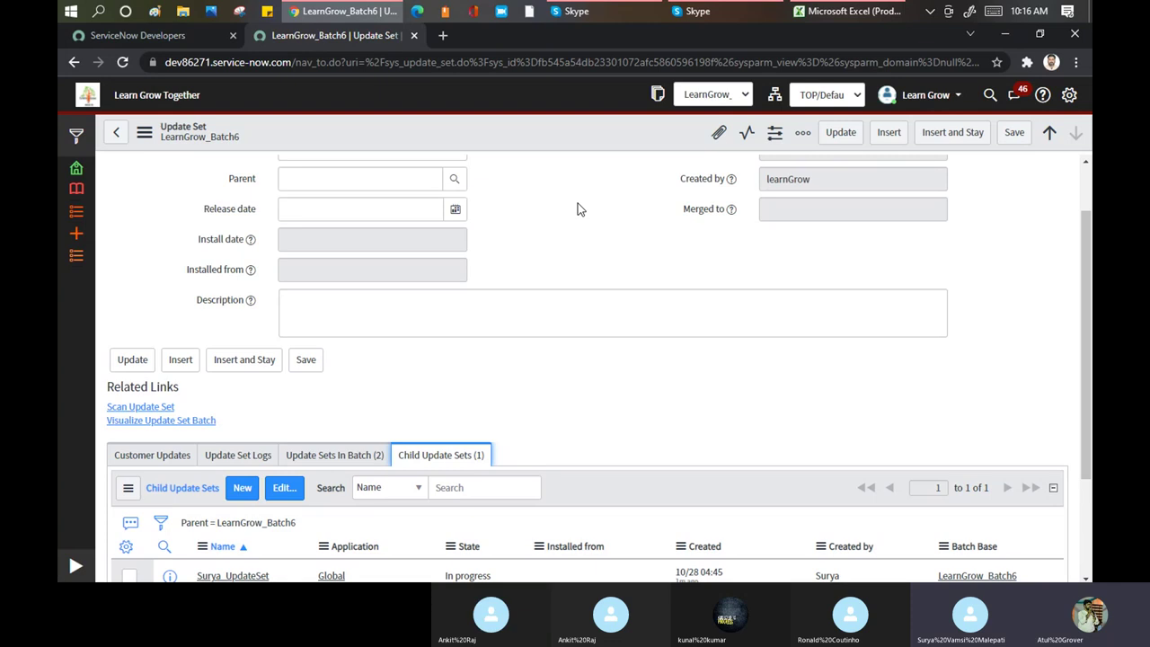
pyautogui.scroll(-3, 485, 323)
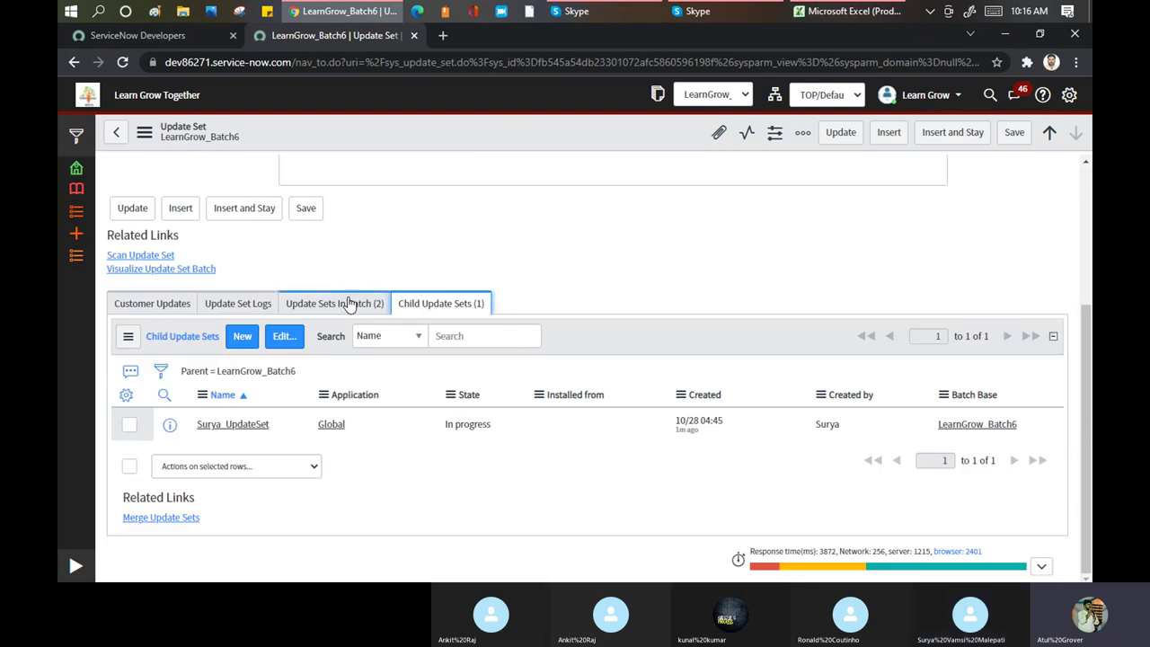
# Refresh the Update Sets In Batch list until all 4 In progress Global sets appear
pyautogui.click(350, 304)
pyautogui.rightClick(566, 330)
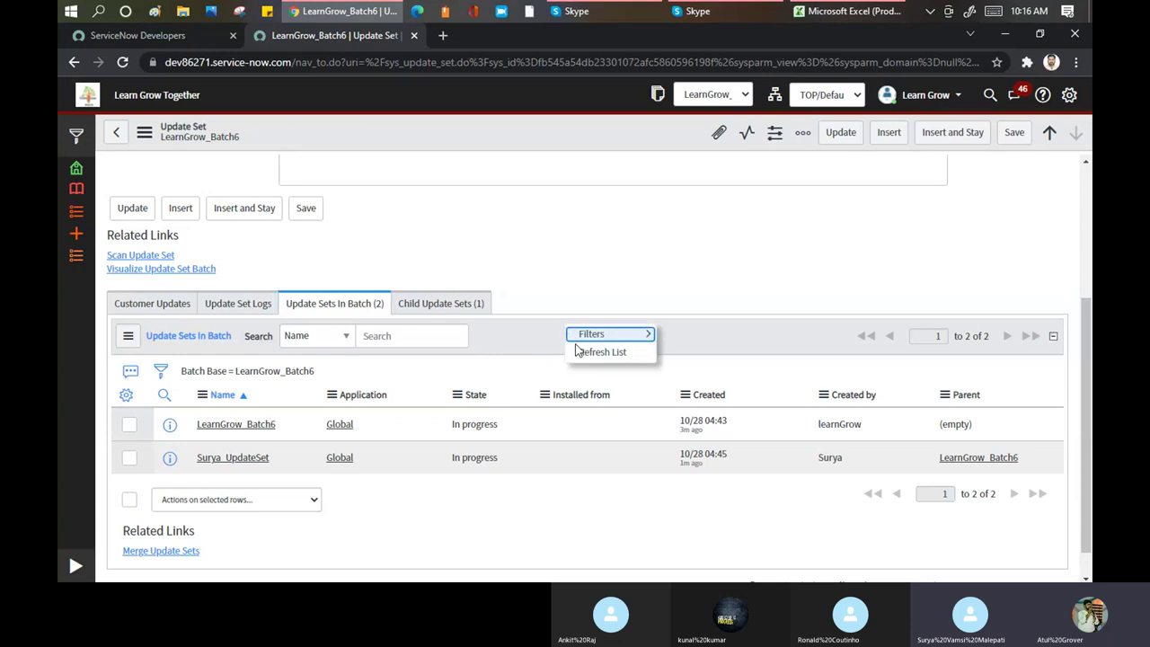
pyautogui.click(582, 354)
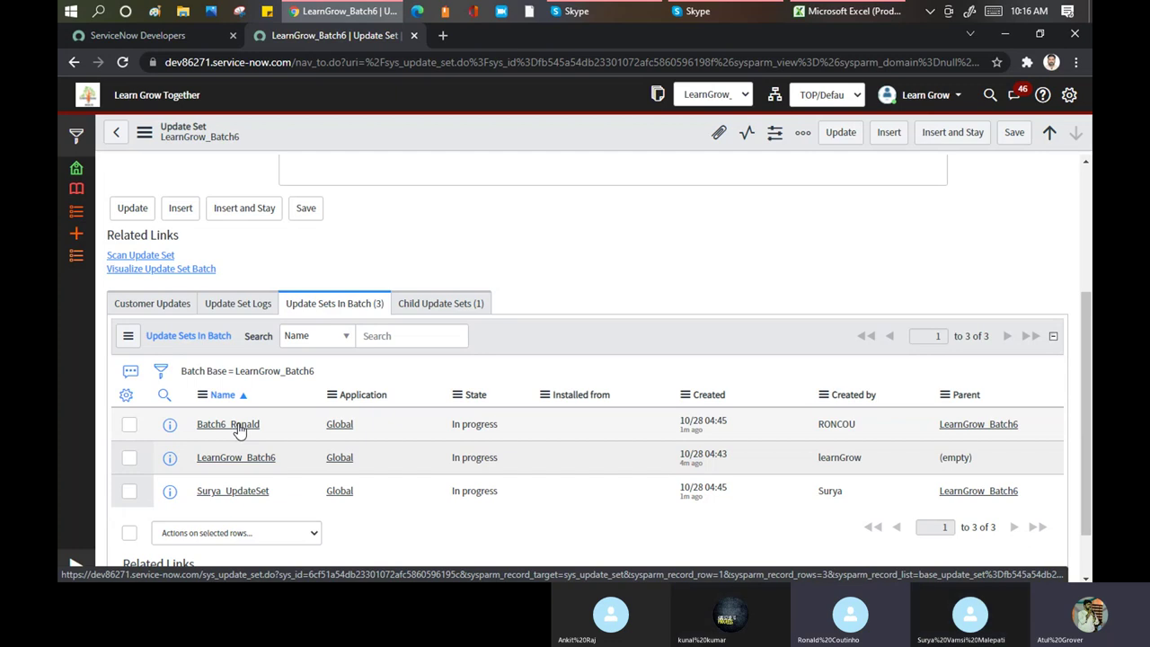
pyautogui.rightClick(546, 331)
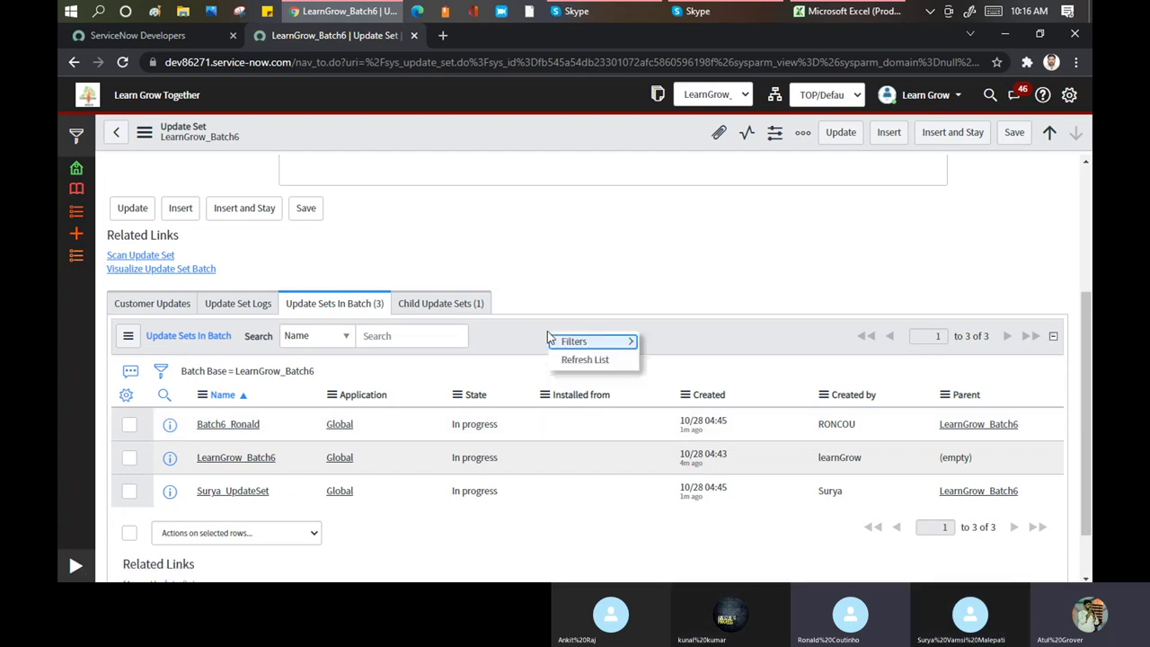
pyautogui.click(569, 357)
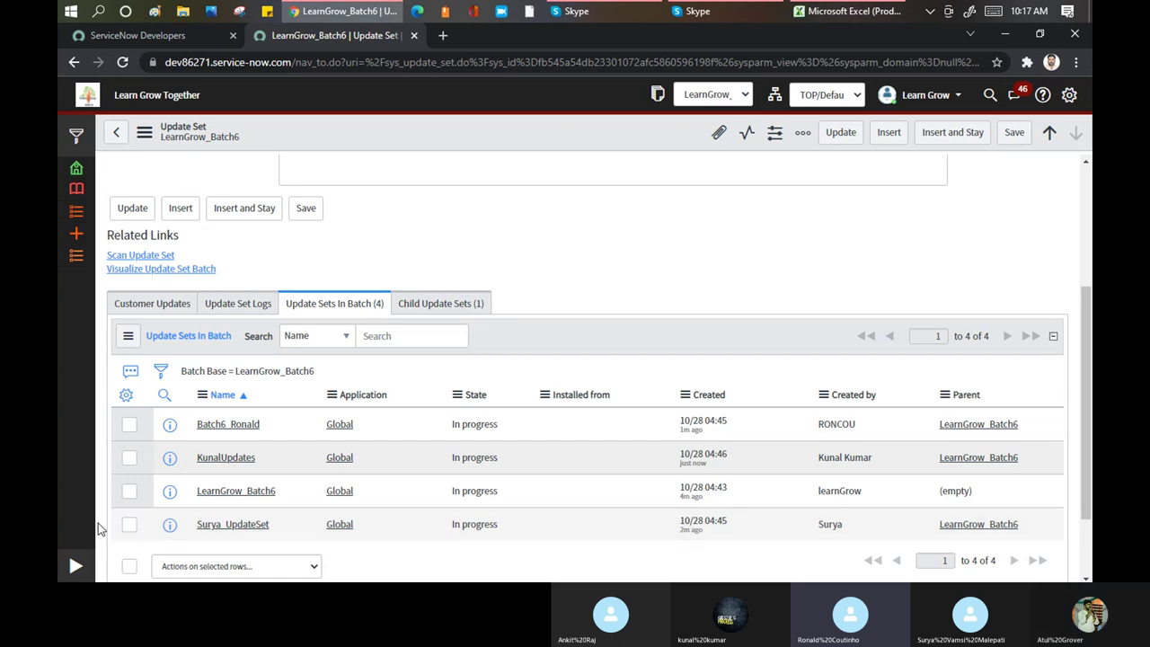
# Change the Update Sets name filter from 'learn' to 'default', listing 26 Default sets
pyautogui.click(76, 565)
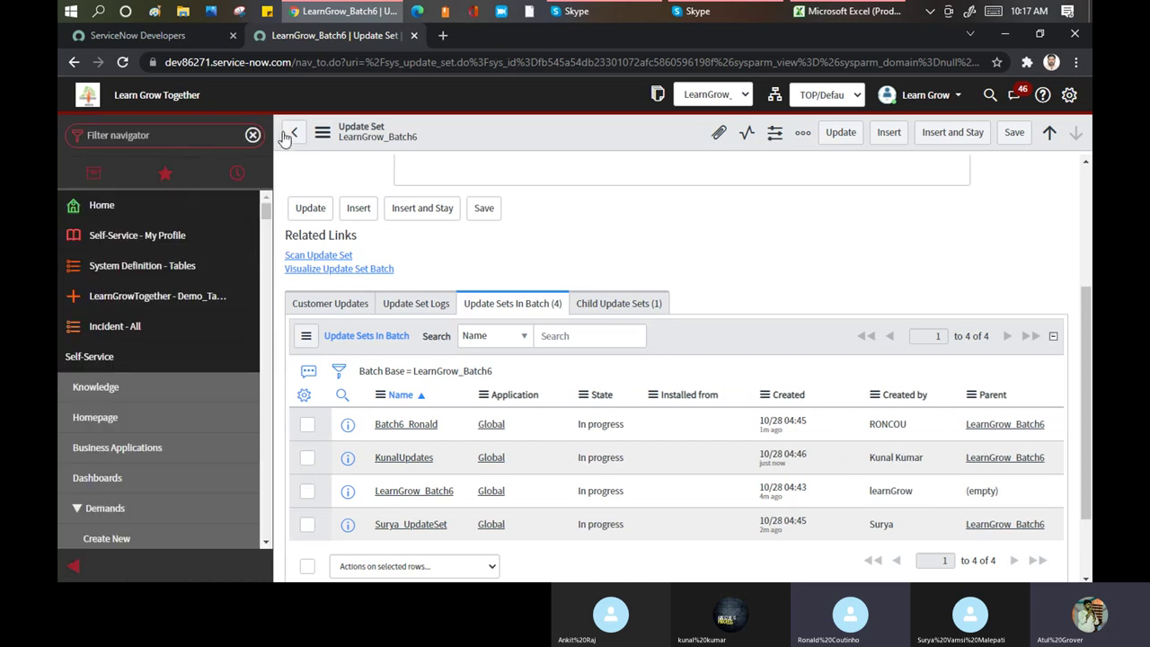
pyautogui.click(293, 132)
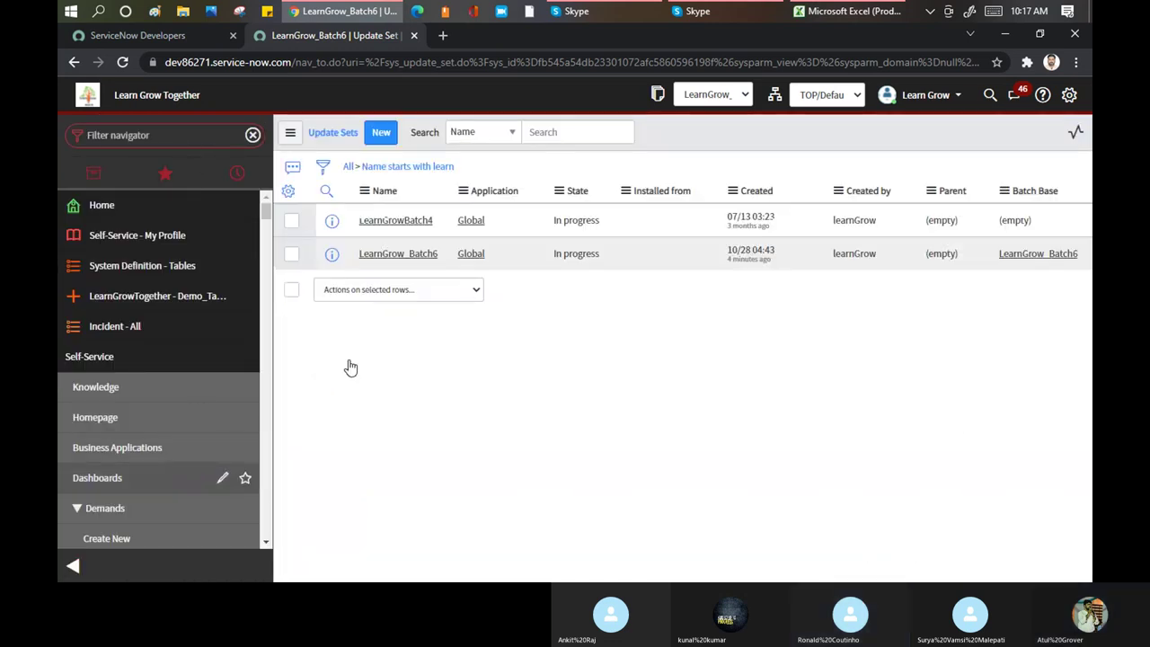
pyautogui.doubleClick(393, 218)
pyautogui.write('default')
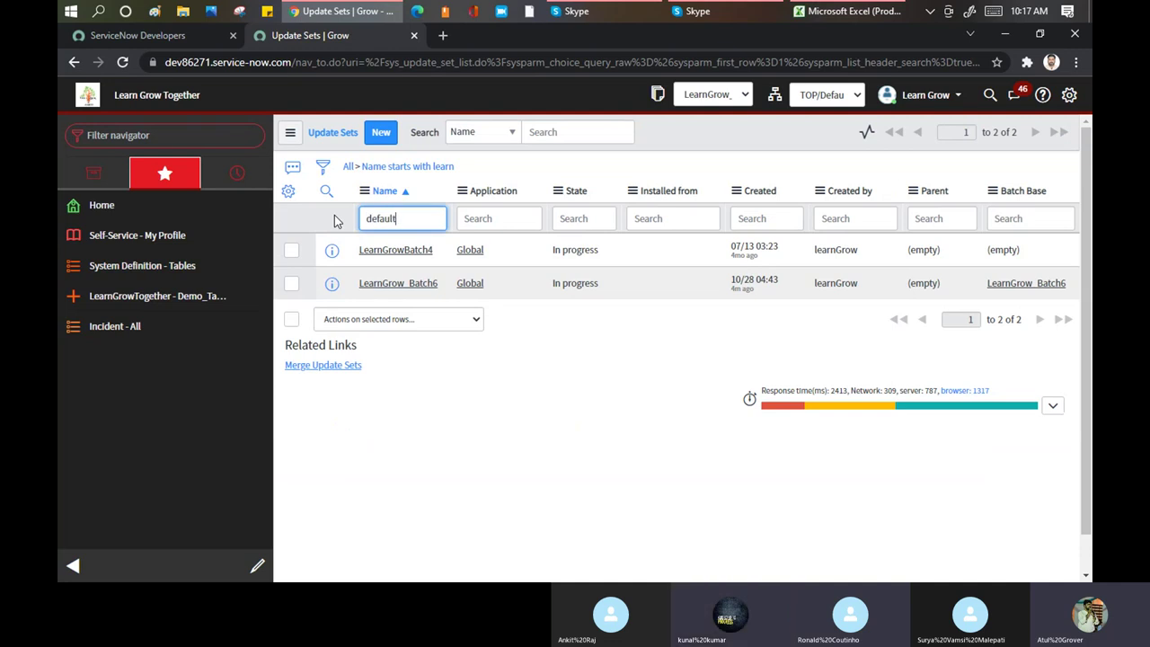
pyautogui.press('Return')
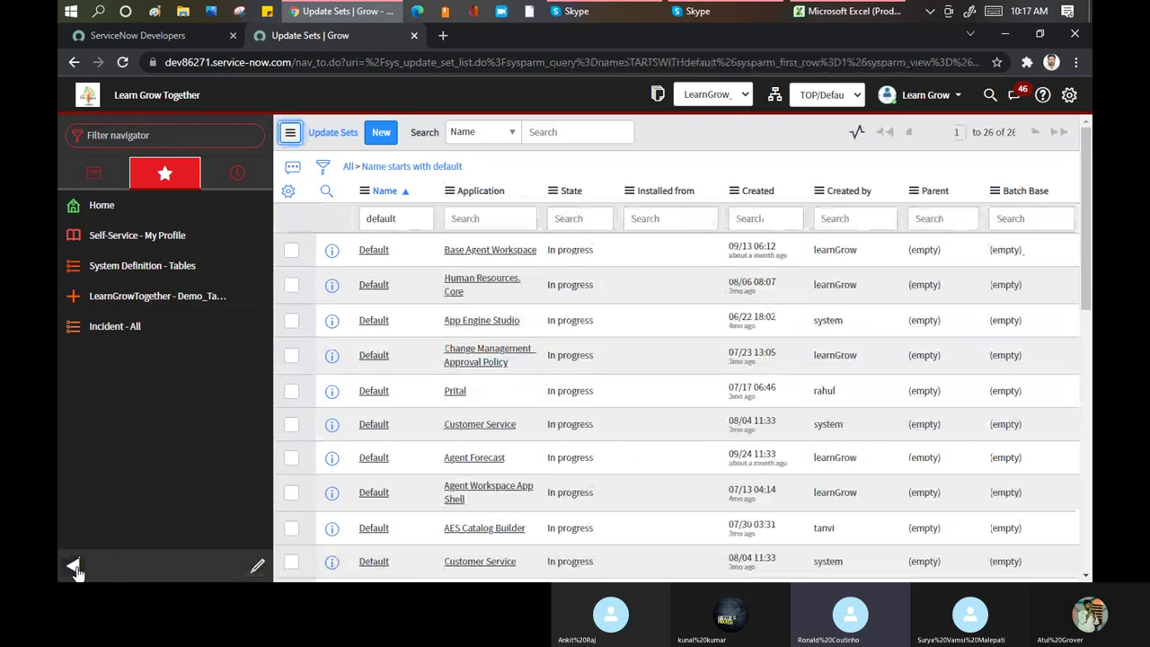
pyautogui.click(73, 564)
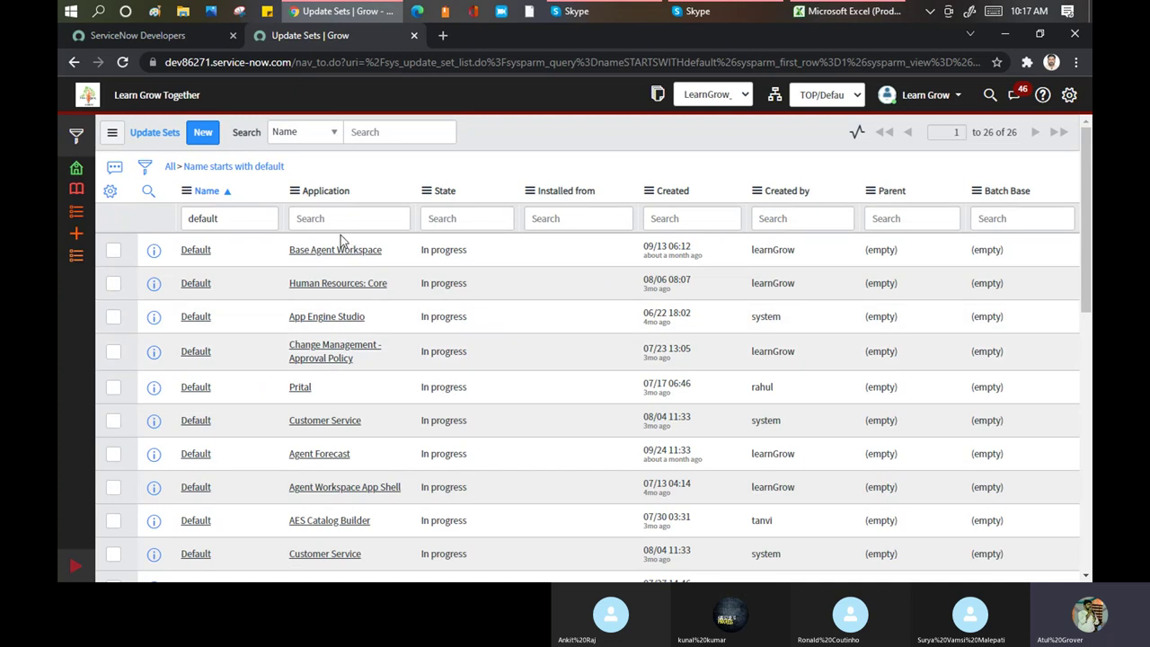
pyautogui.scroll(-4, 341, 317)
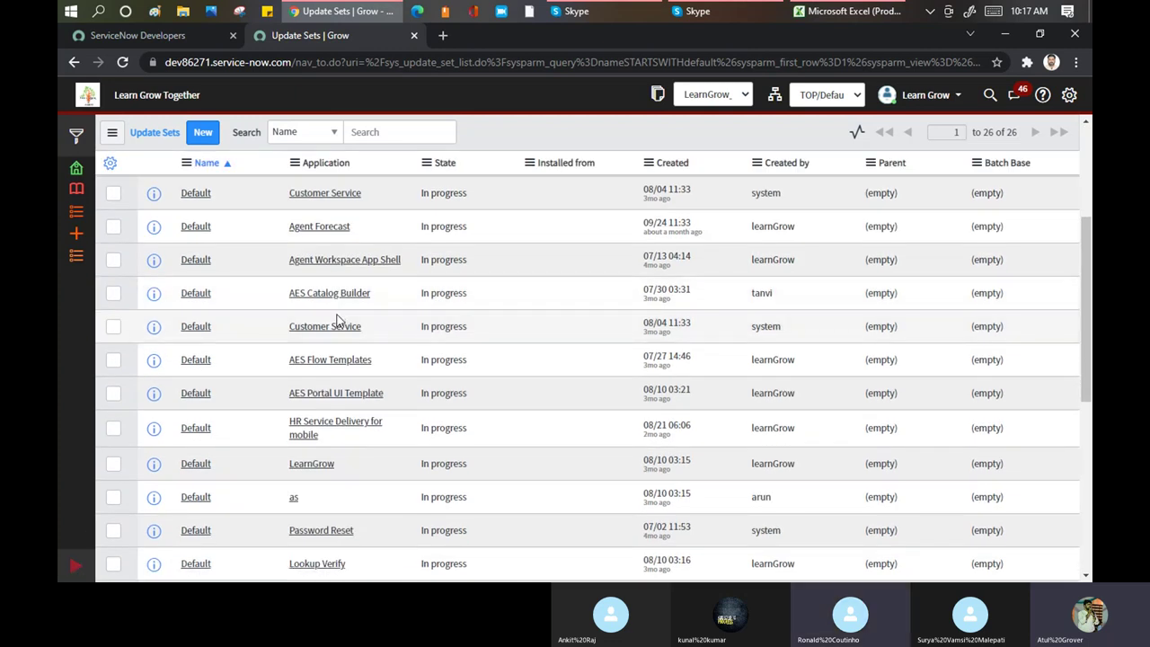
pyautogui.scroll(-3, 337, 319)
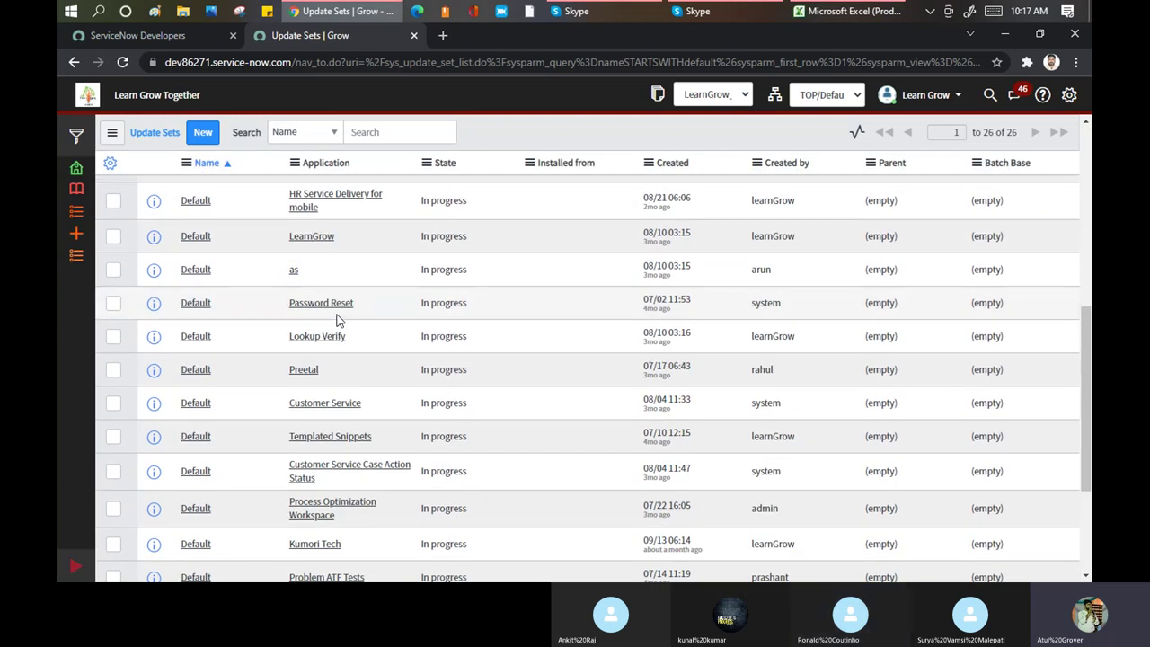
# Open LearnGrow's Default update set and scroll through its 21 customer updates
pyautogui.click(202, 242)
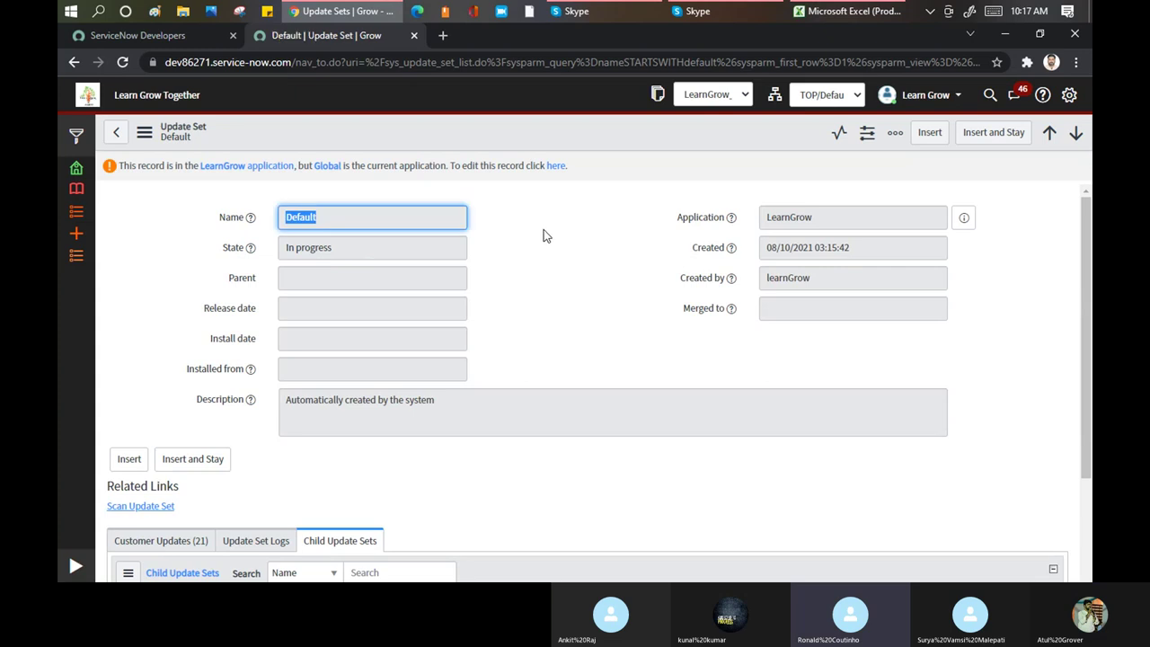
pyautogui.scroll(-3, 542, 234)
pyautogui.click(158, 317)
pyautogui.scroll(-3, 393, 343)
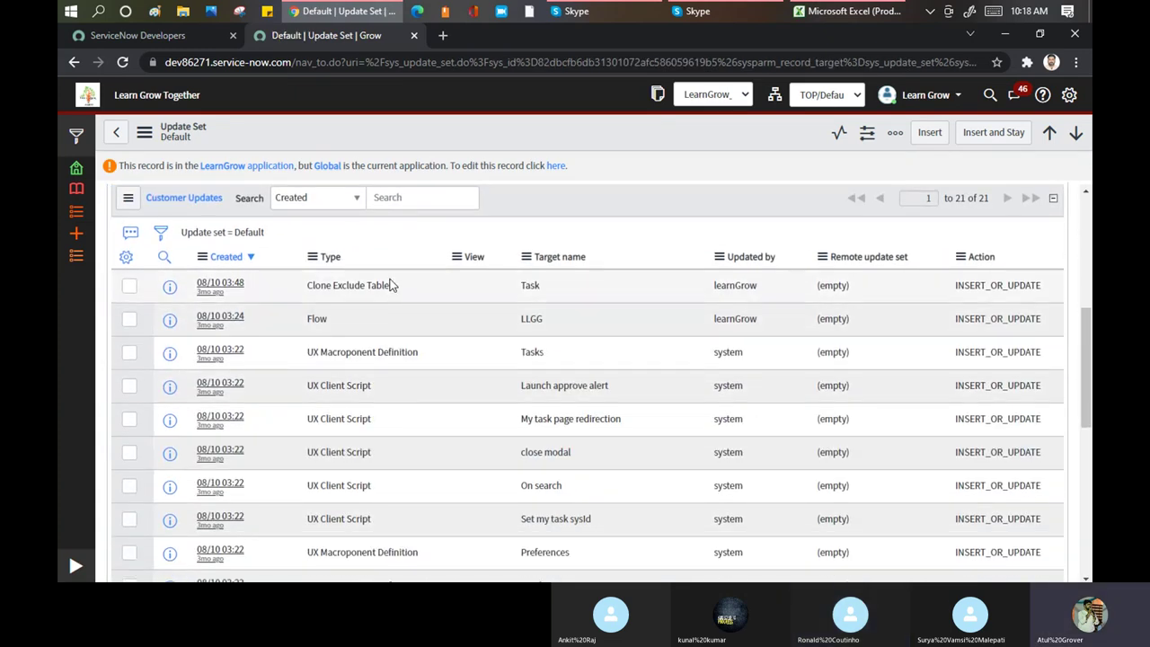
pyautogui.scroll(-3, 398, 315)
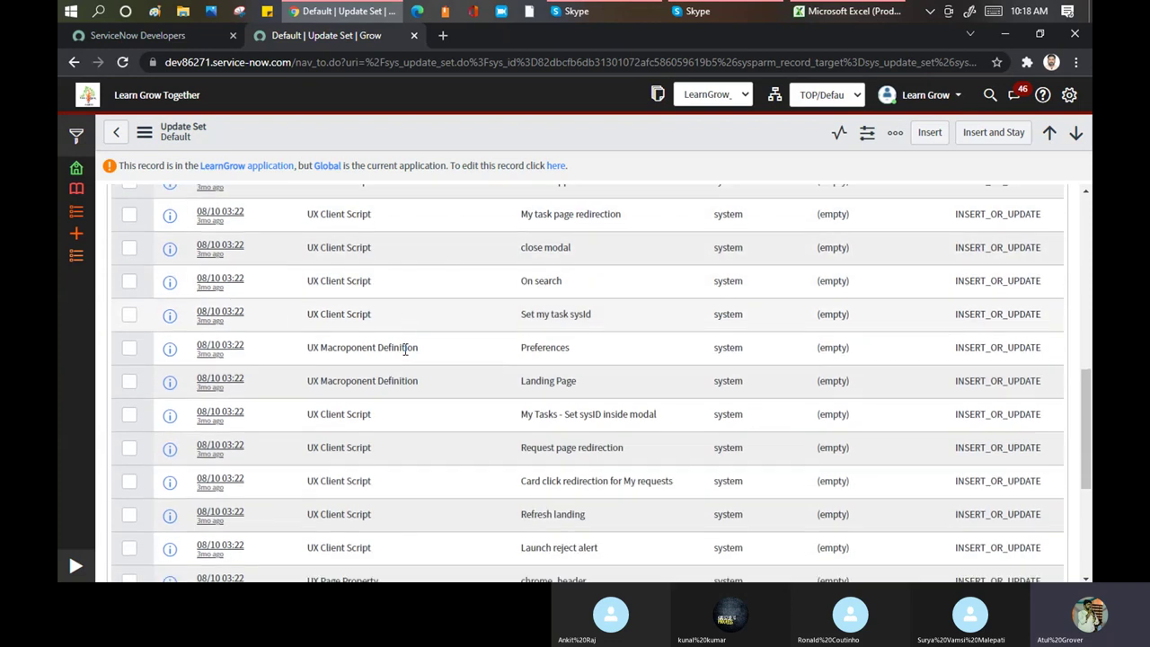
pyautogui.scroll(-4, 403, 337)
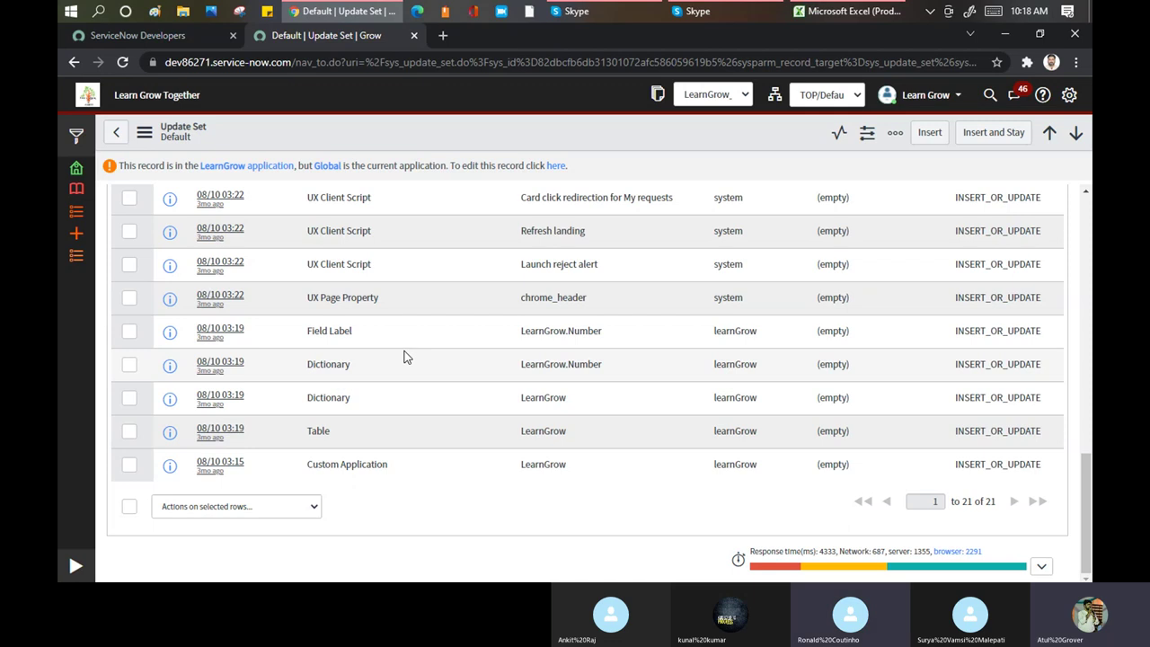
pyautogui.scroll(1, 404, 356)
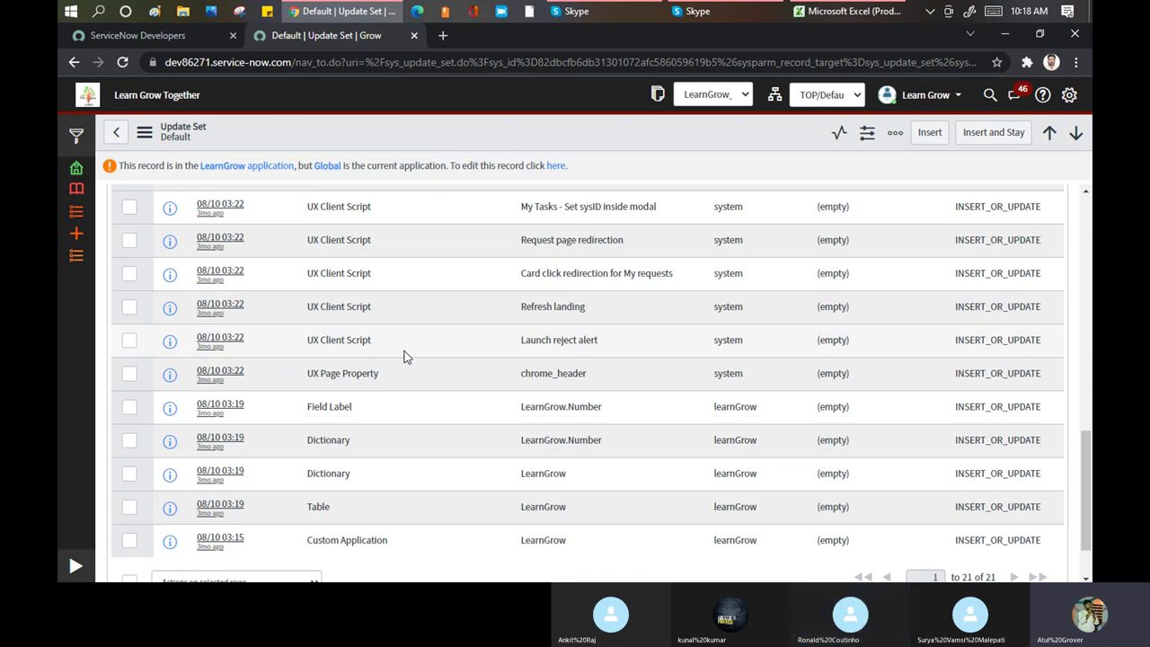
pyautogui.scroll(4, 405, 357)
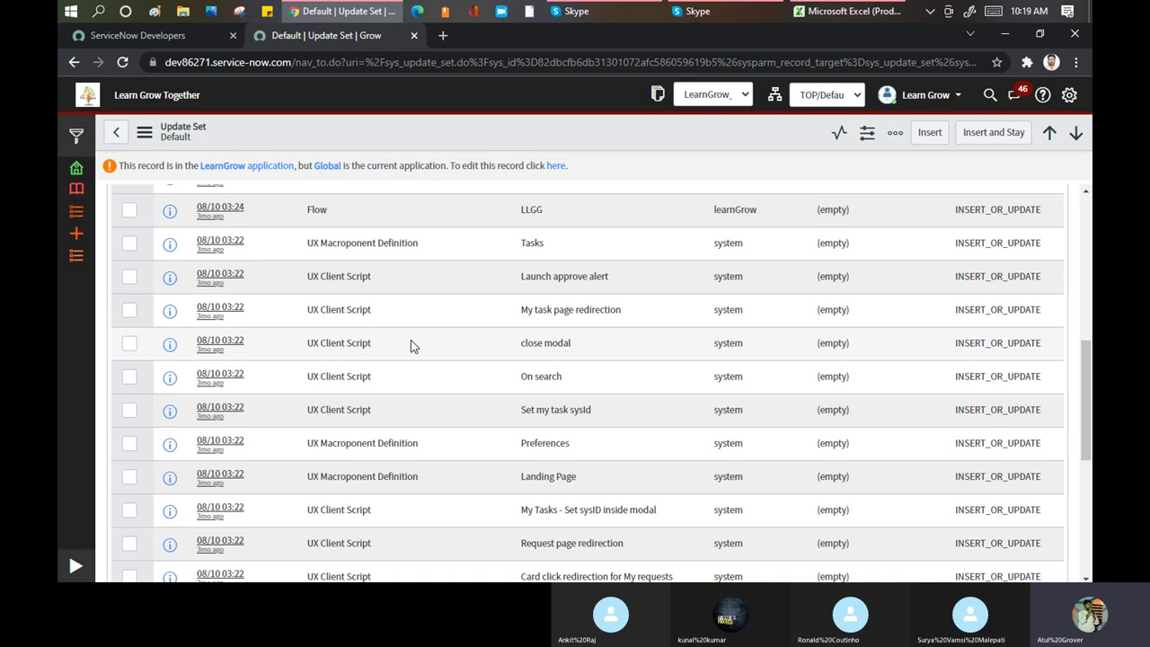
pyautogui.scroll(10, 434, 287)
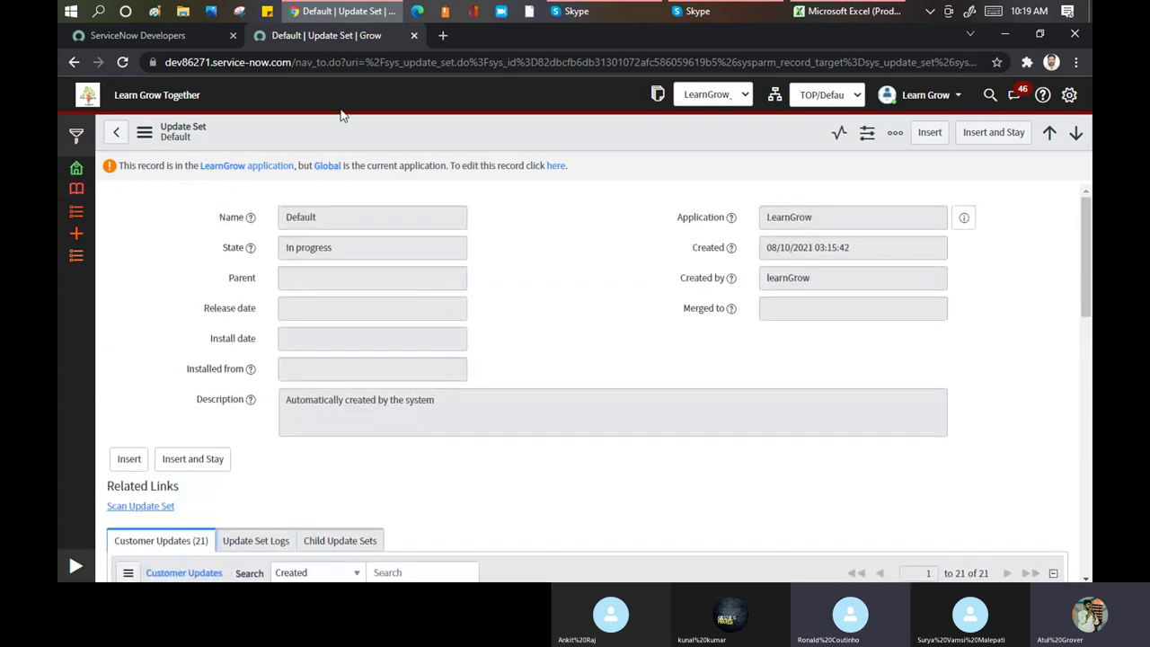
pyautogui.click(856, 12)
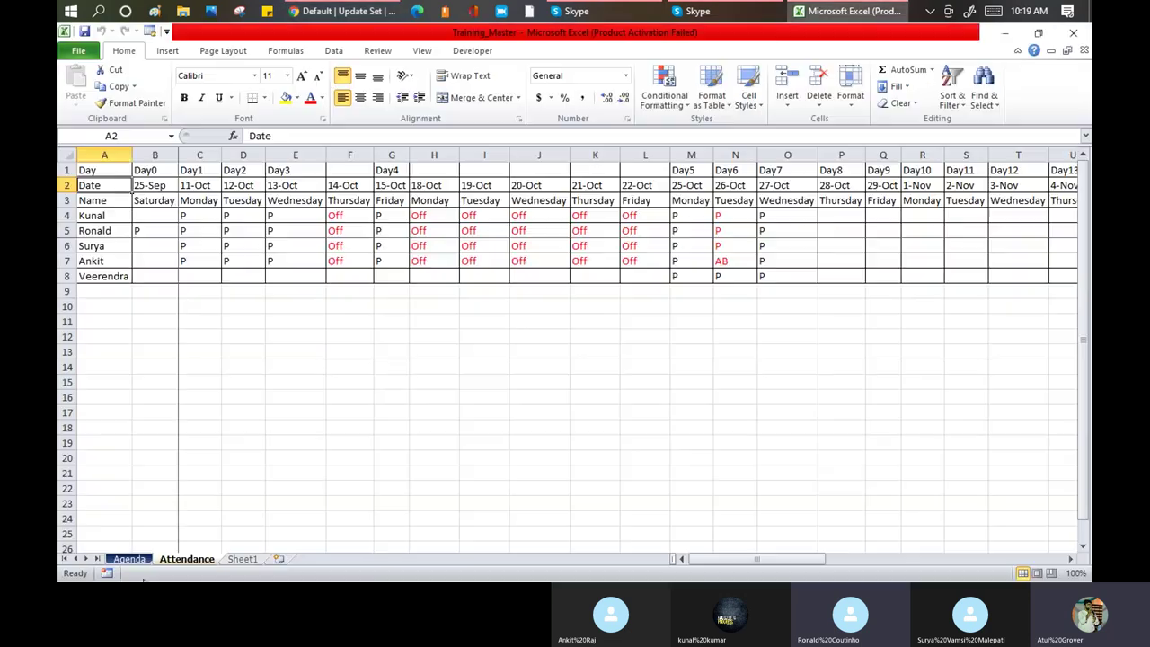
pyautogui.click(135, 559)
pyautogui.click(167, 355)
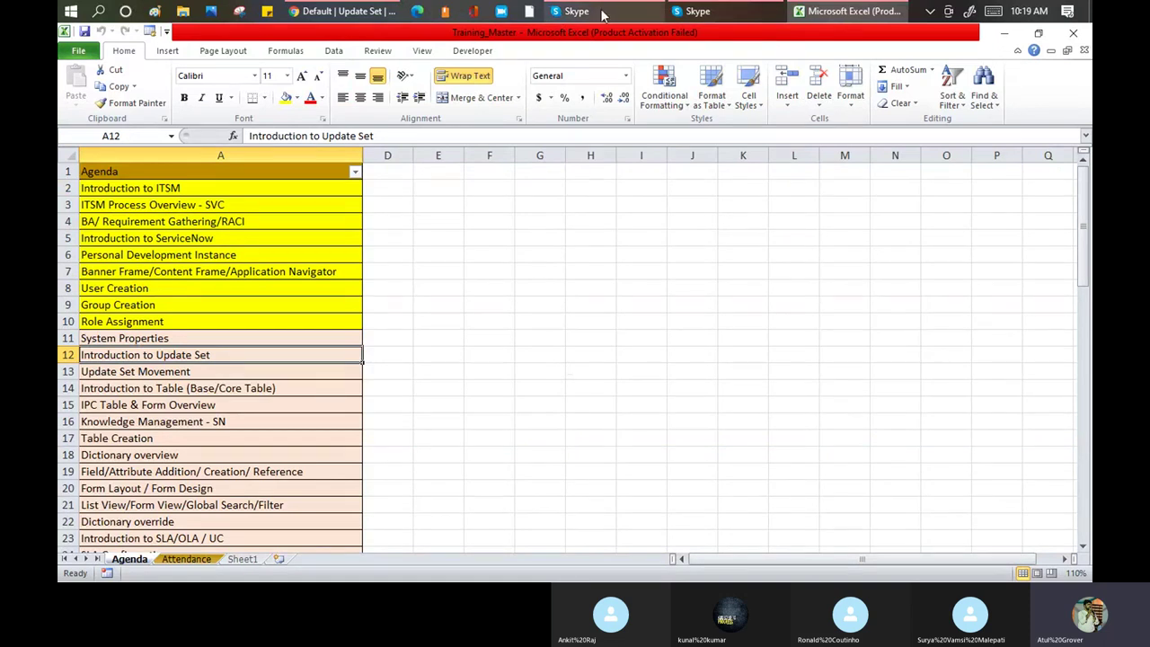
pyautogui.click(344, 11)
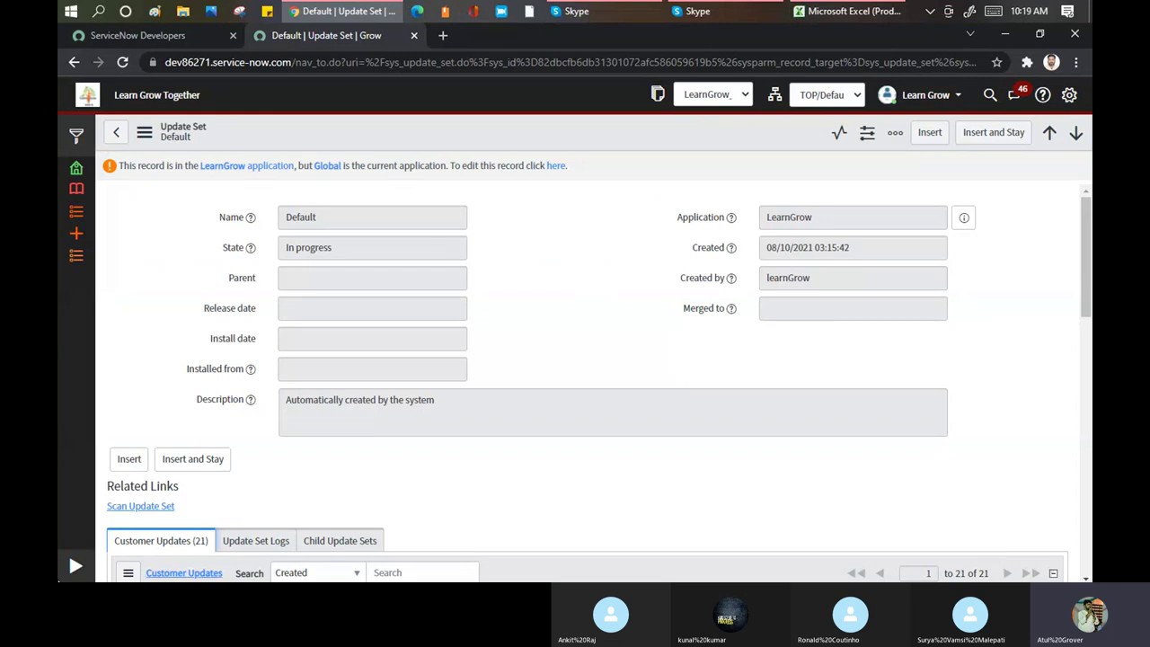
# Go to the ITIL Homepage and bring up System Settings on the Developer tab
pyautogui.click(77, 570)
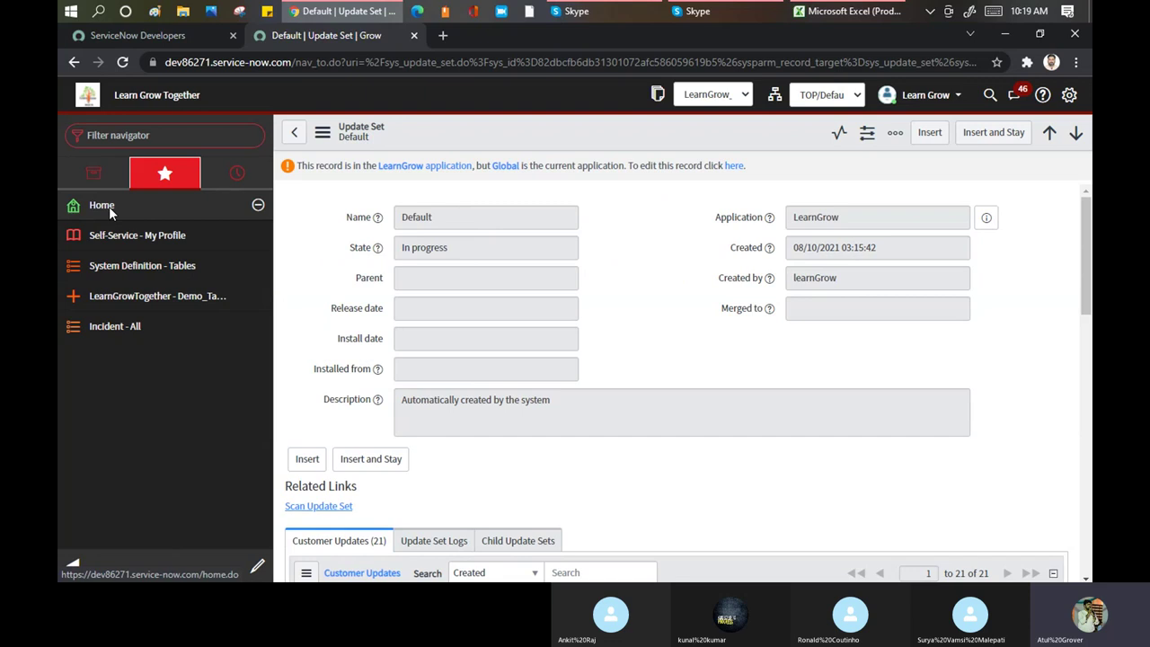
pyautogui.click(109, 206)
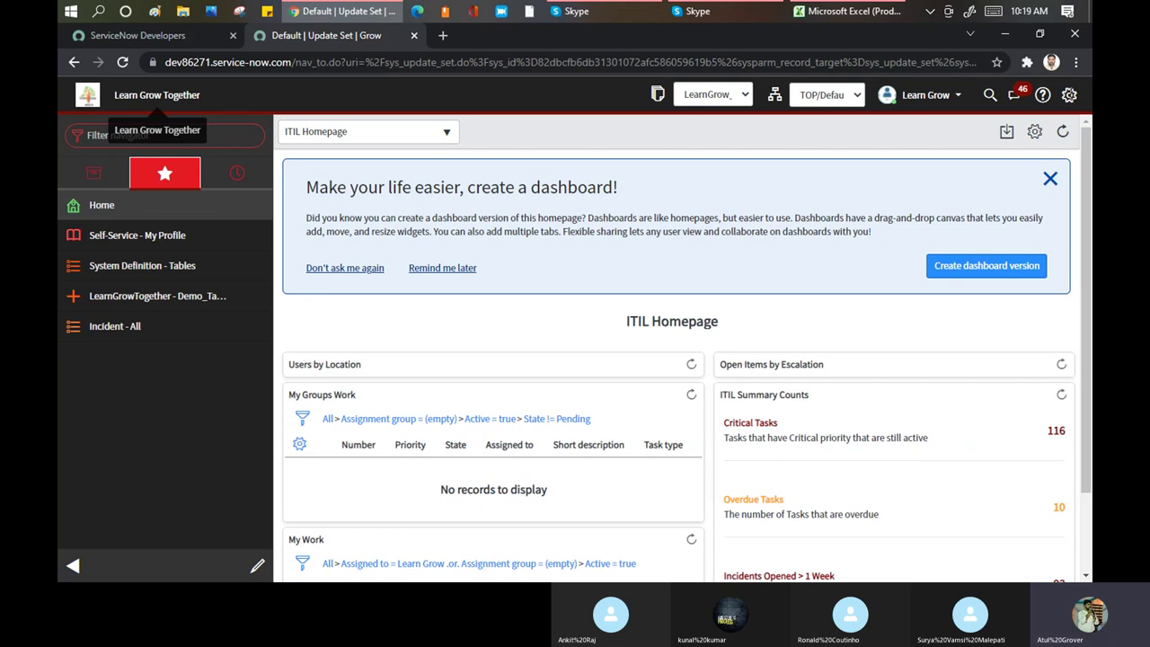
pyautogui.click(1068, 94)
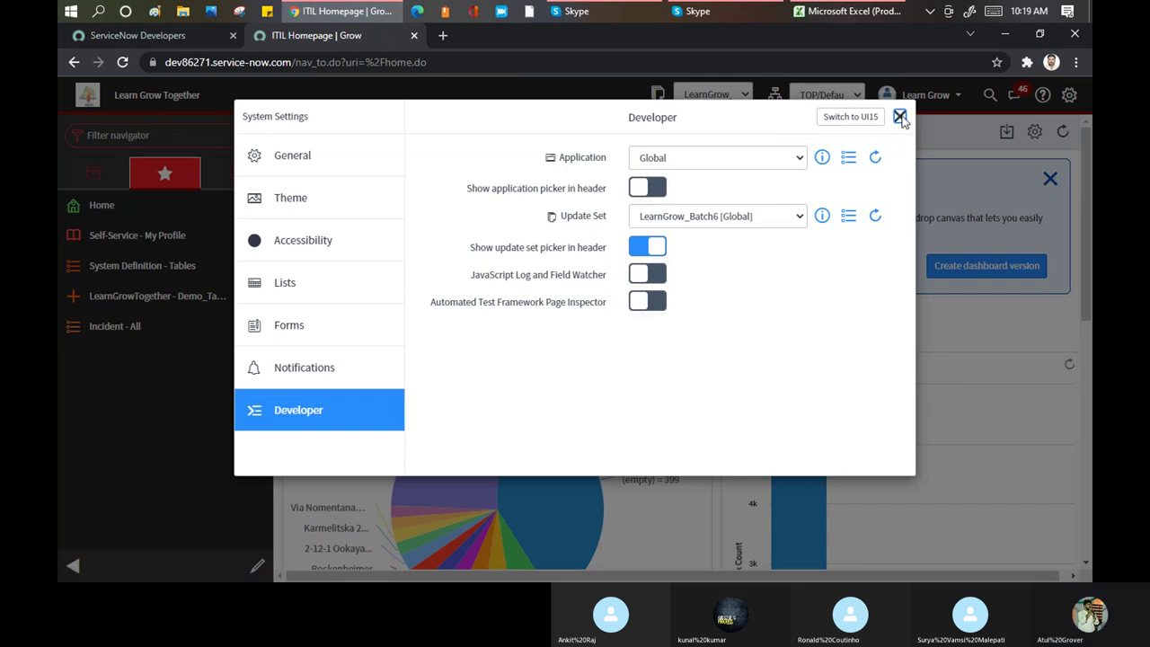
# Close the System Settings dialog, leaving the ITIL Homepage visible
pyautogui.click(899, 116)
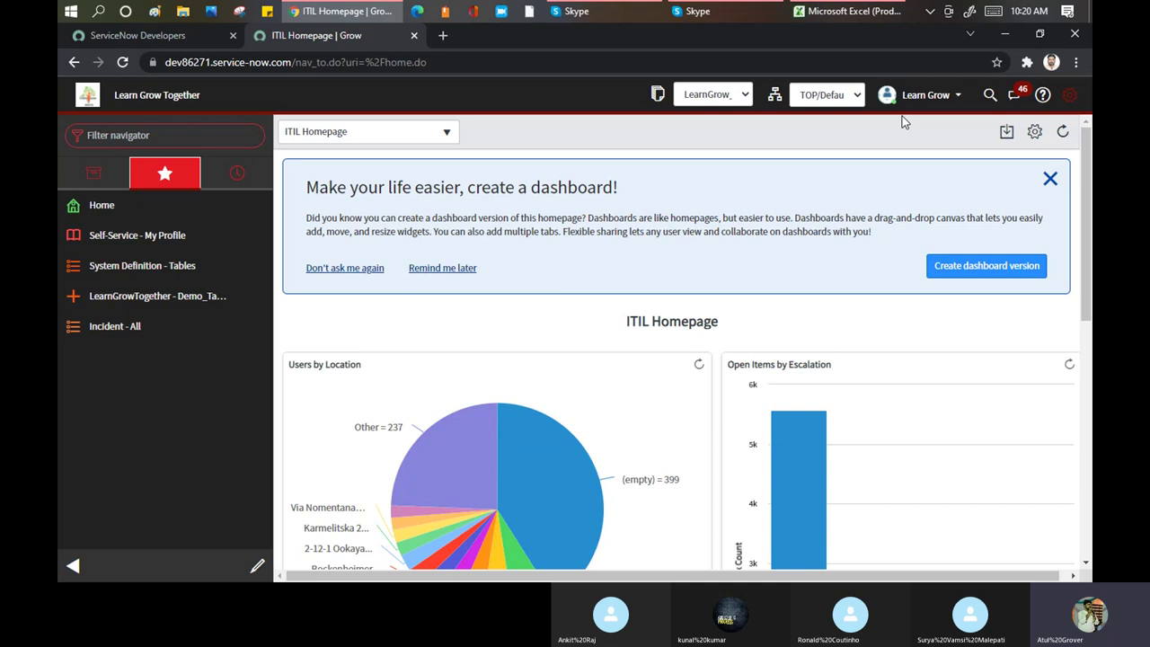
# Filter the navigator by 'system pro' to list modules like Basic Configuration UI16 and My Company
pyautogui.click(137, 137)
pyautogui.write('sys')
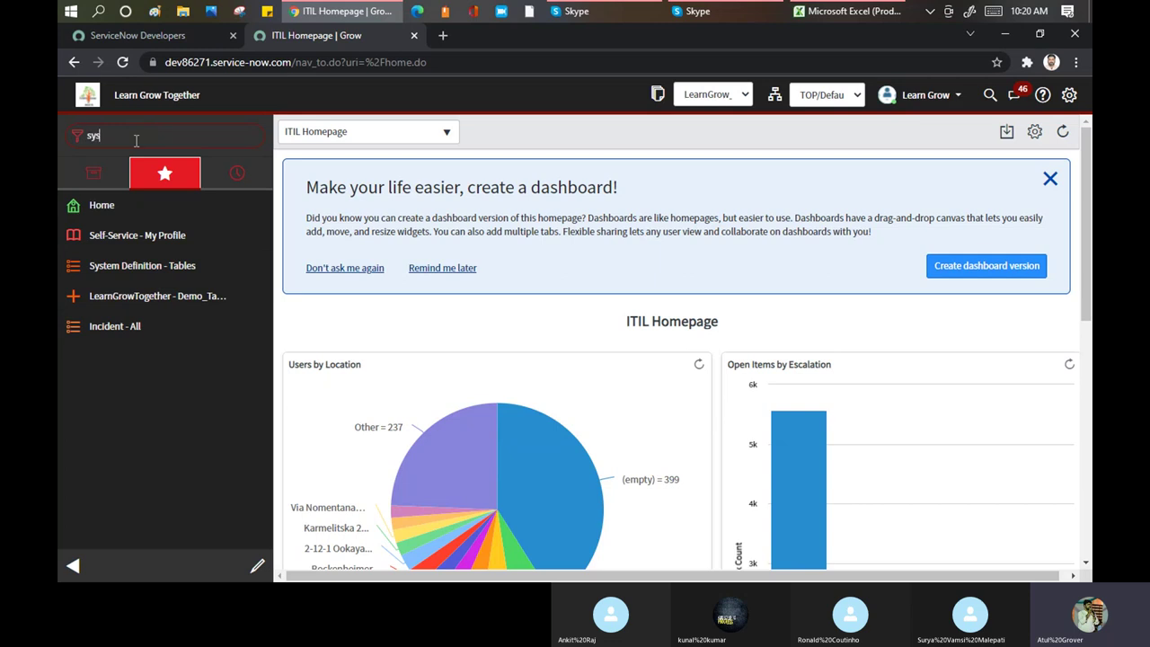
pyautogui.write('tem pro')
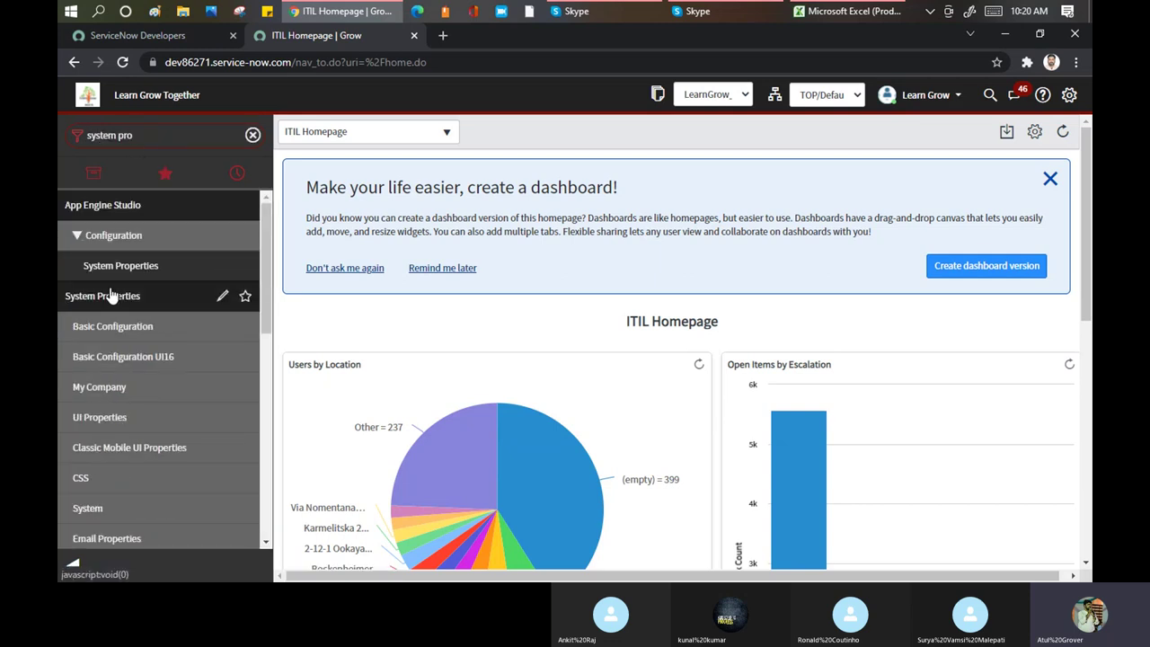
pyautogui.scroll(-1, 126, 296)
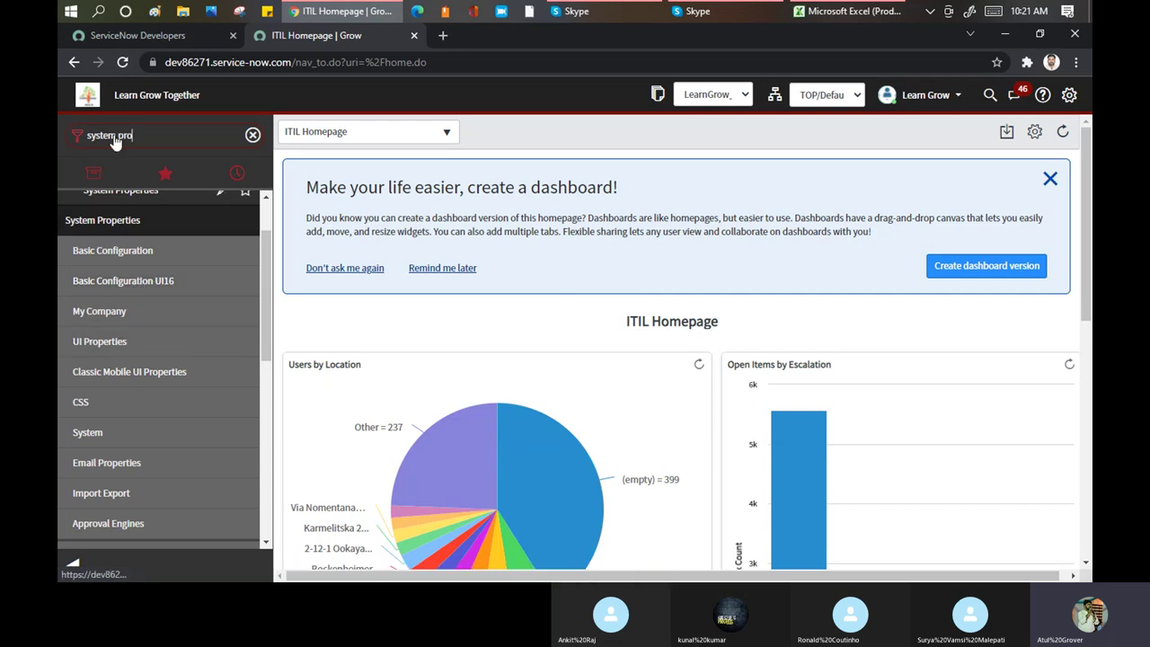
pyautogui.click(1069, 94)
pyautogui.click(863, 120)
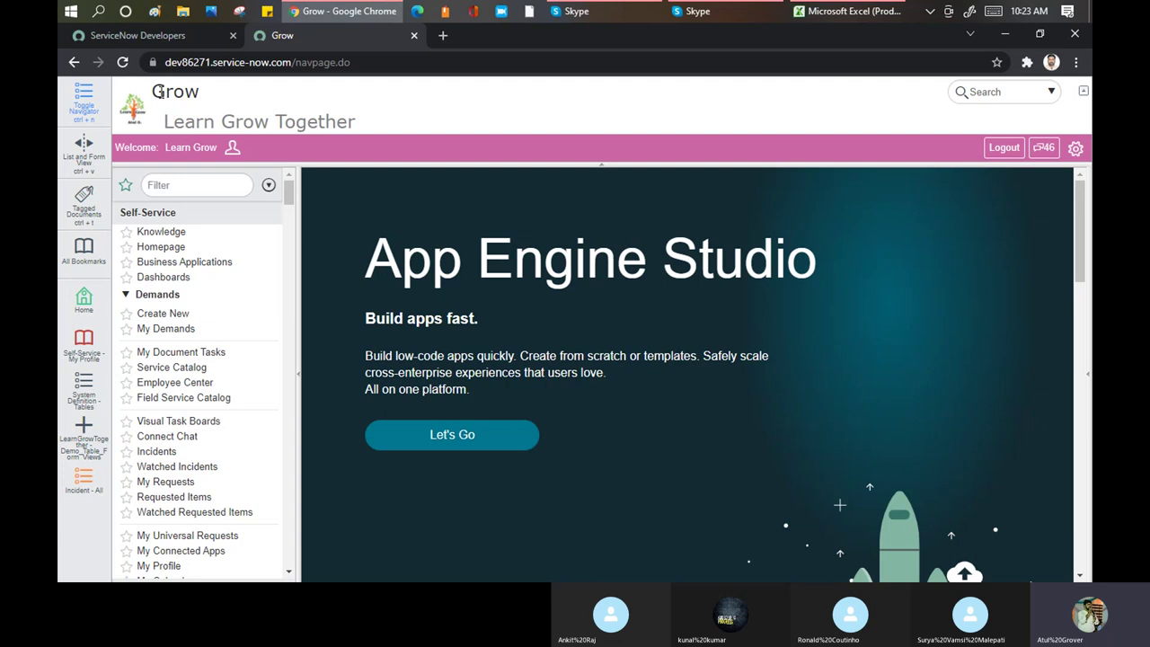
# Filter the navigator by 'system pr' and open System Properties > Basic Configuration
pyautogui.click(1075, 147)
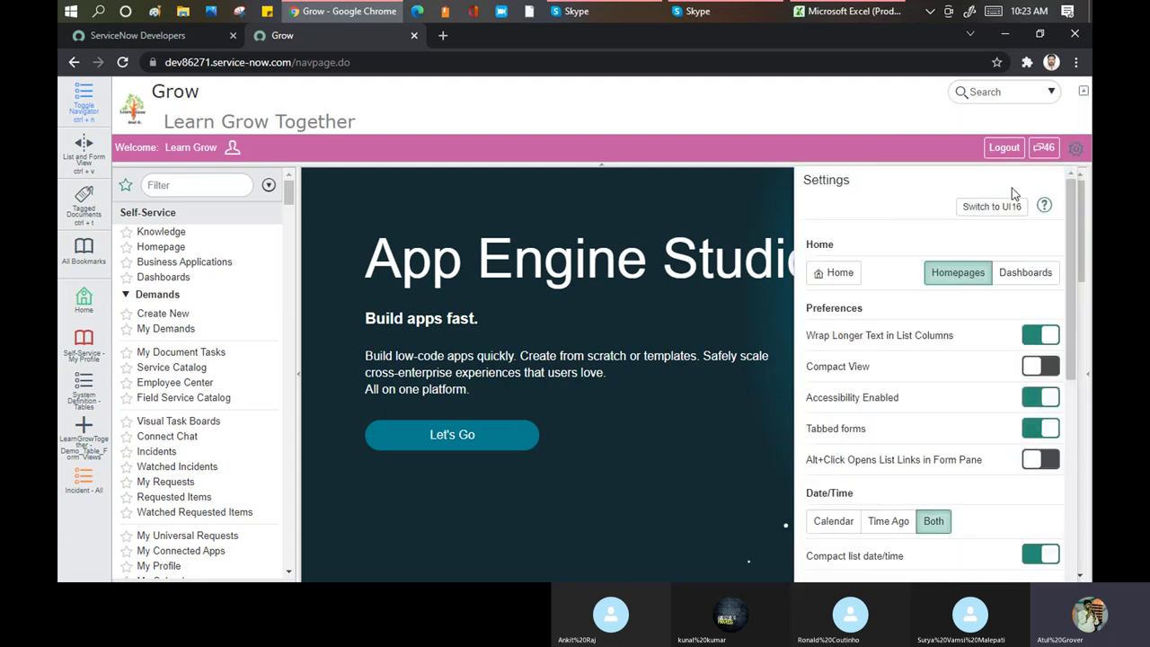
pyautogui.click(216, 181)
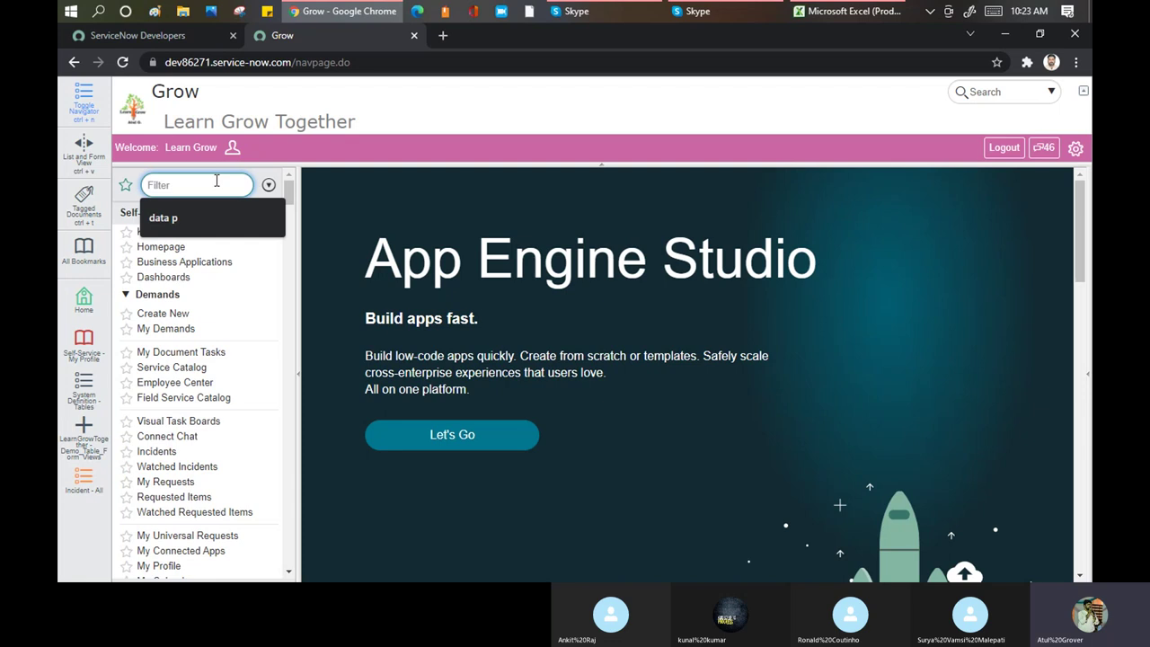
pyautogui.write('syste')
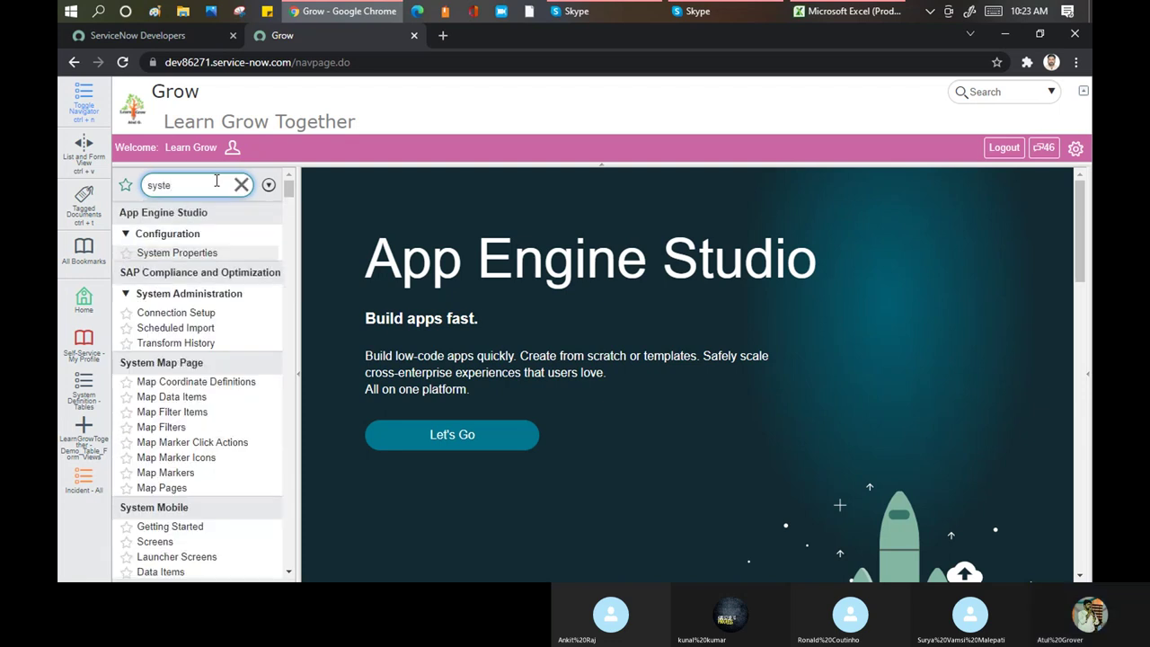
pyautogui.write('m pr')
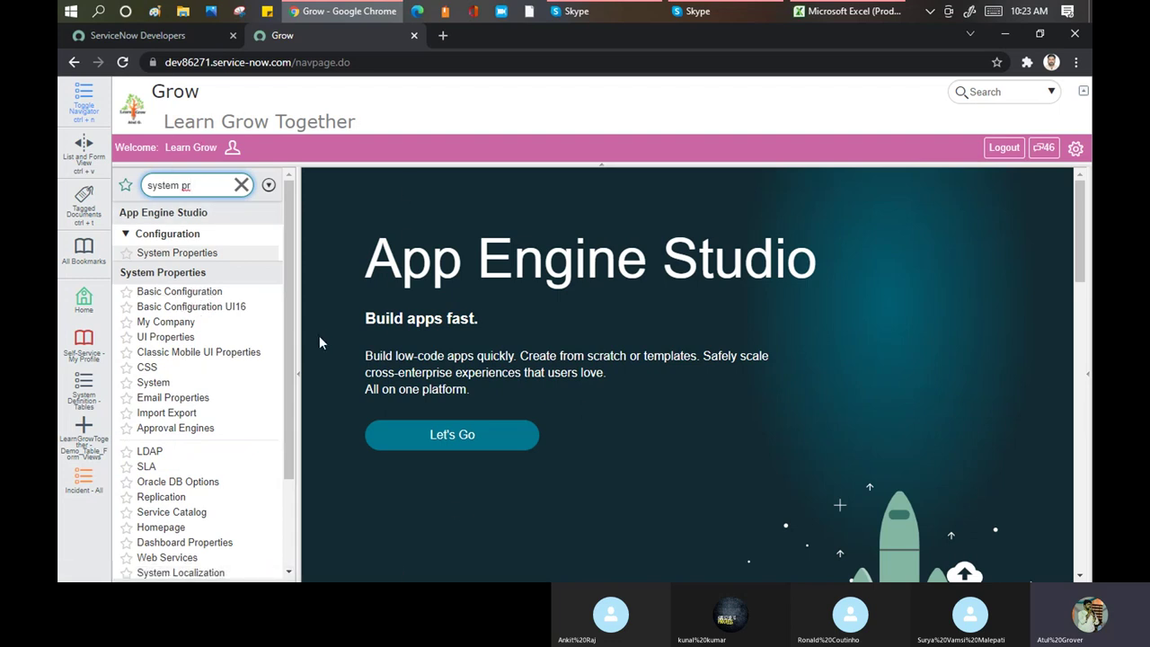
pyautogui.click(211, 295)
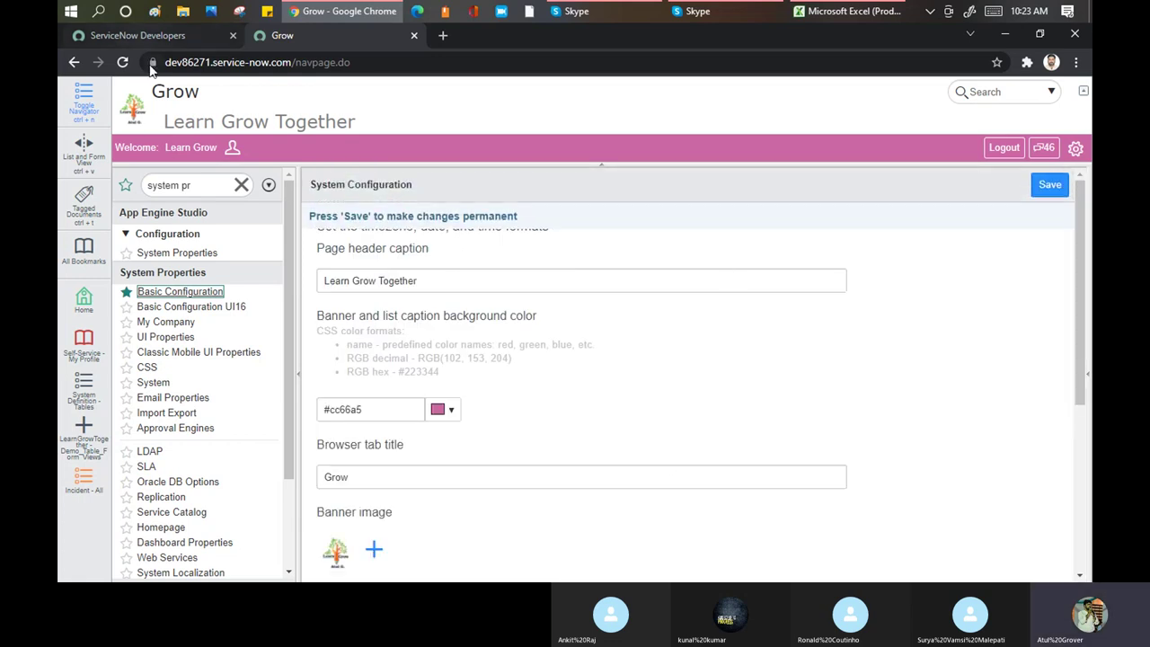
# Change the page header caption to 'Batch 6 Learn Grow' and the banner colour to green #7ecc66
pyautogui.moveTo(151, 90); pyautogui.dragTo(374, 146)
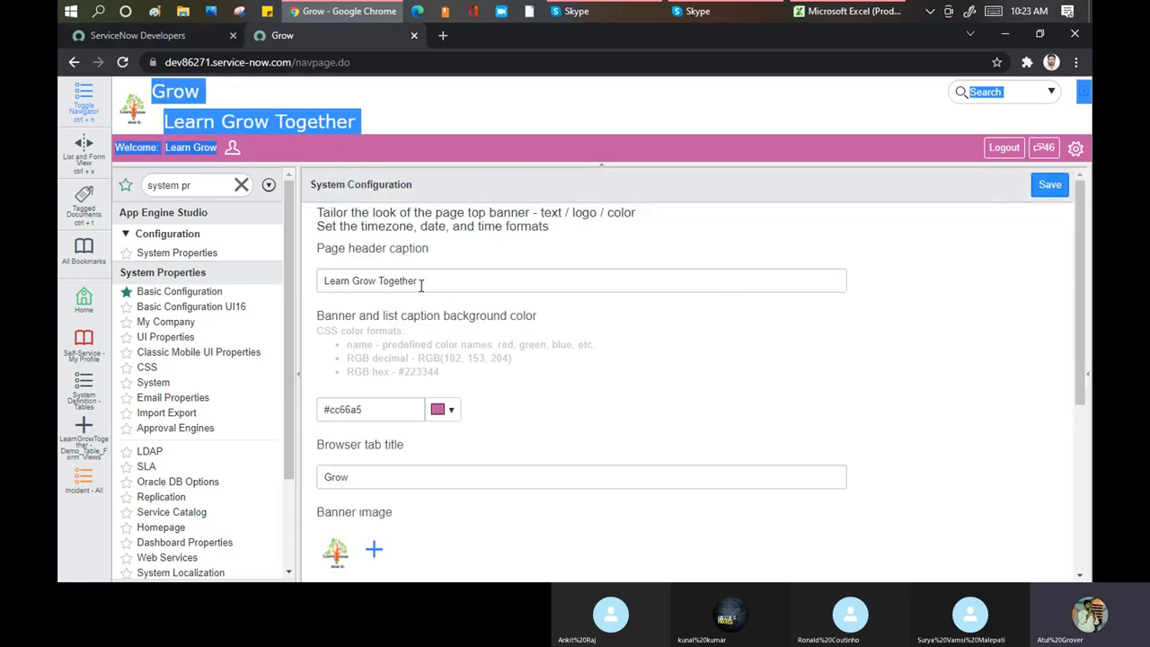
pyautogui.moveTo(422, 280); pyautogui.dragTo(232, 278)
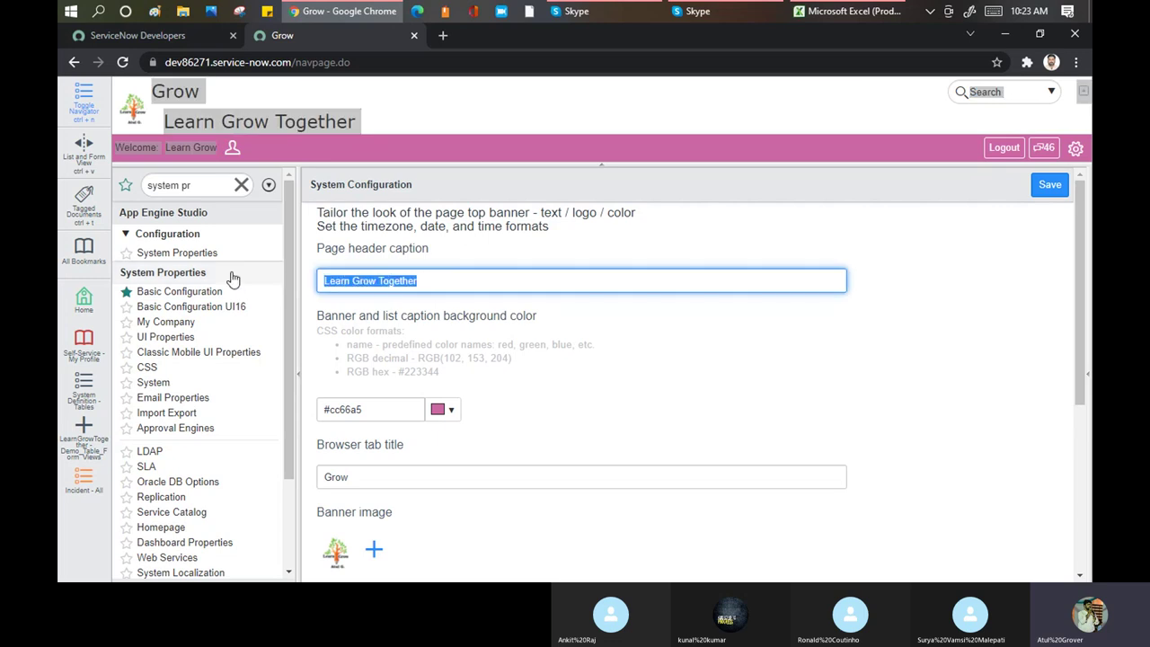
pyautogui.write('Batch 6 Learn Grow')
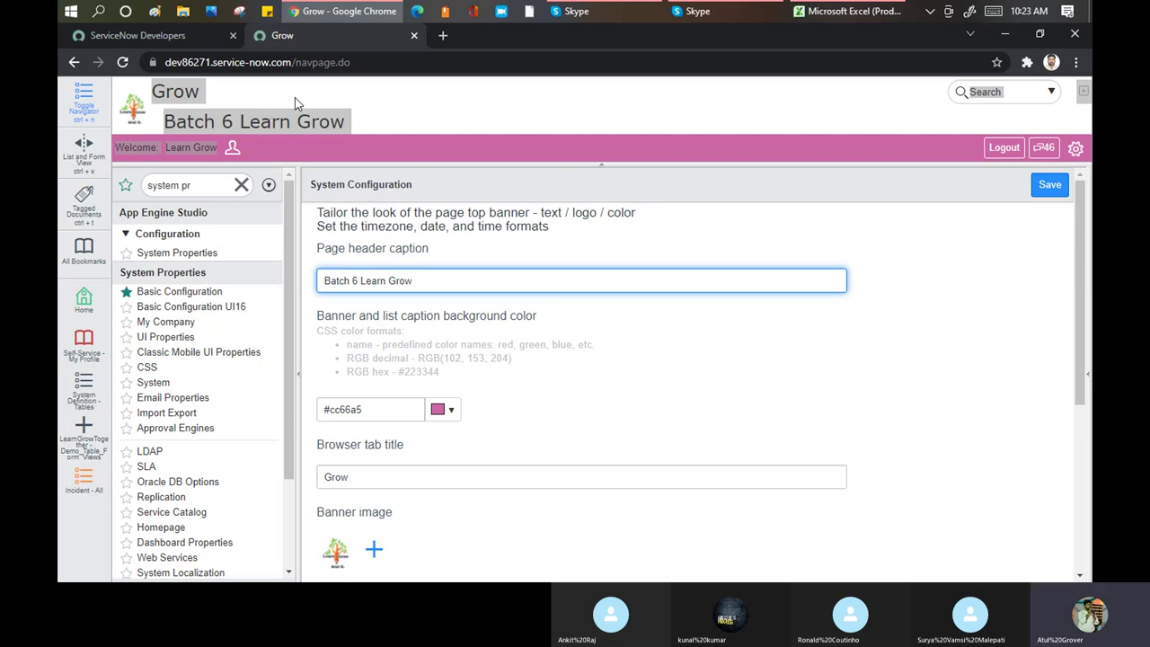
pyautogui.click(449, 409)
pyautogui.click(558, 462)
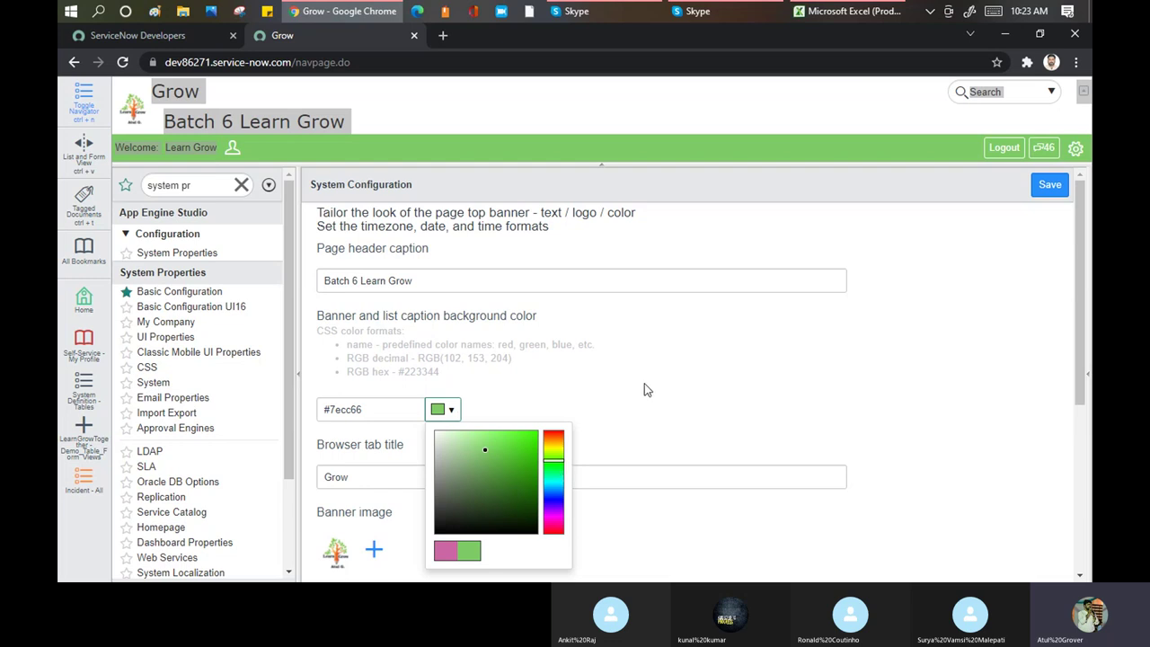
# Close the colour picker with green kept and scroll down toward the banner image field
pyautogui.click(707, 337)
pyautogui.scroll(-3, 700, 346)
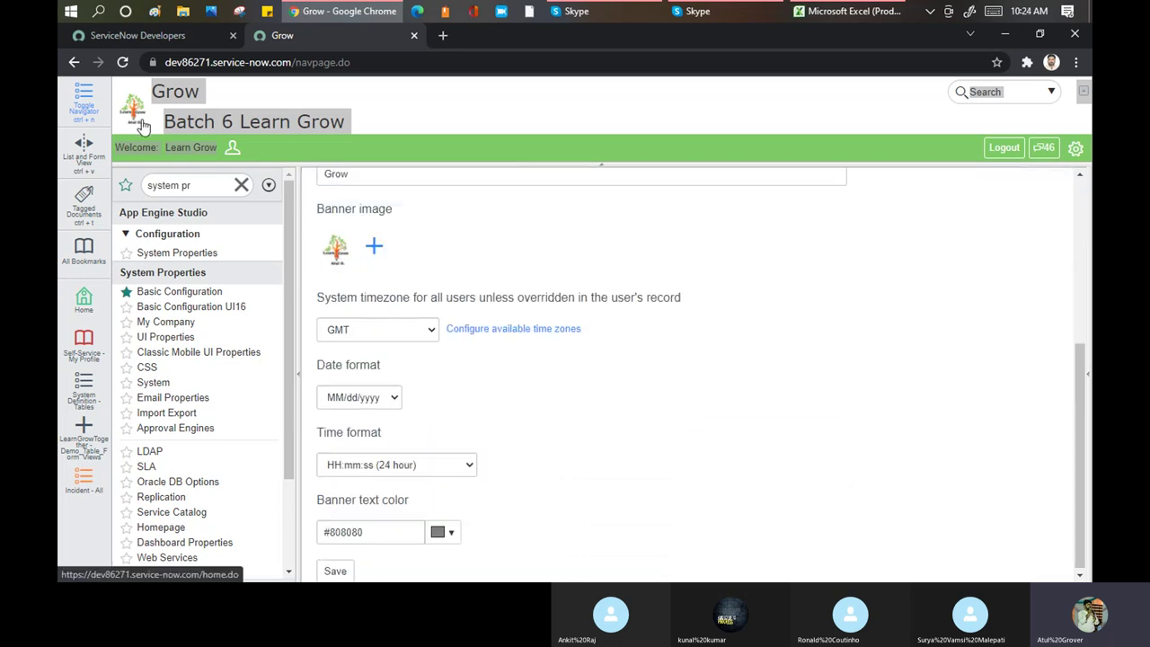
# Upload the '4th' image from the Youtube folder as the new banner image
pyautogui.click(375, 247)
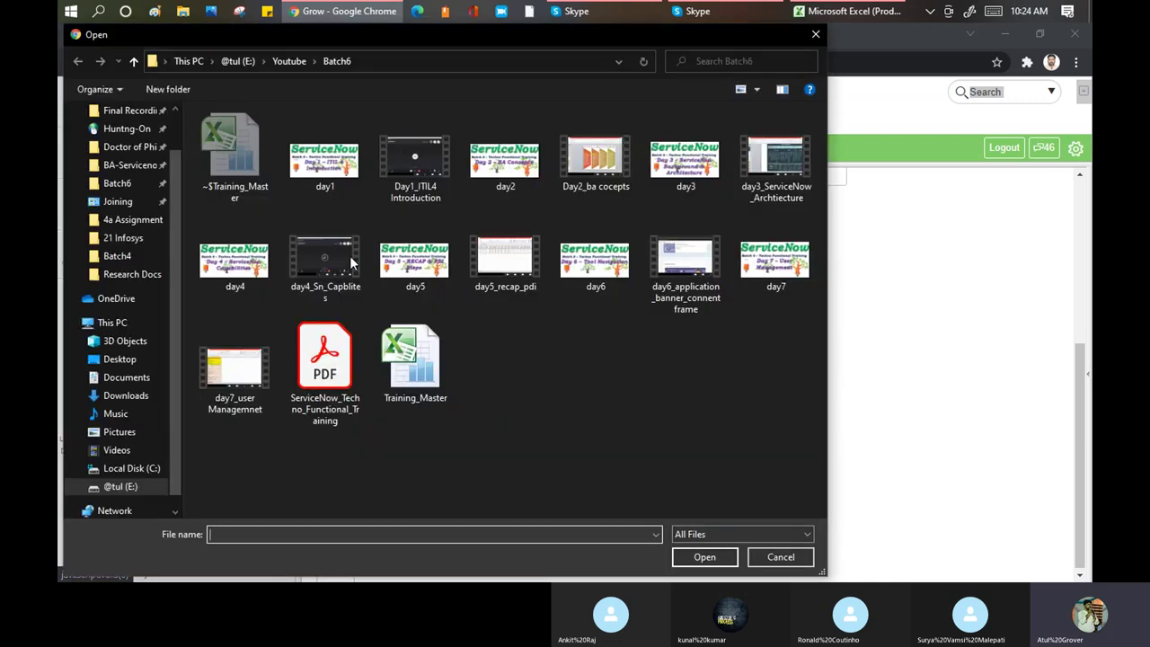
pyautogui.click(124, 261)
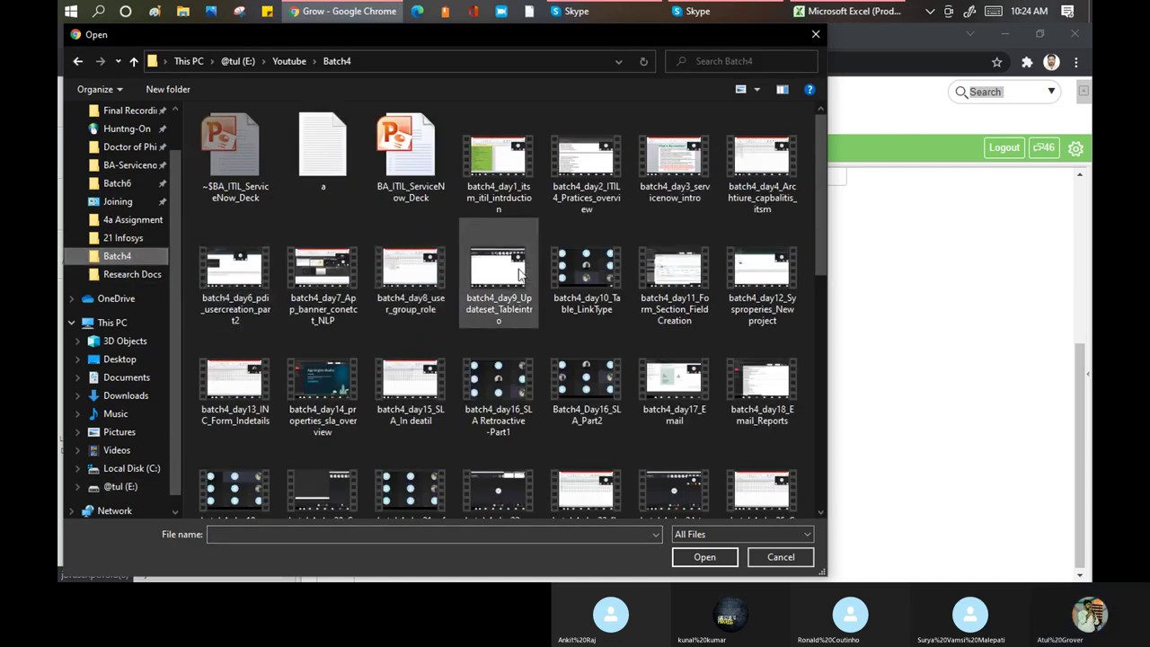
pyautogui.scroll(-3, 520, 265)
pyautogui.scroll(-5, 520, 266)
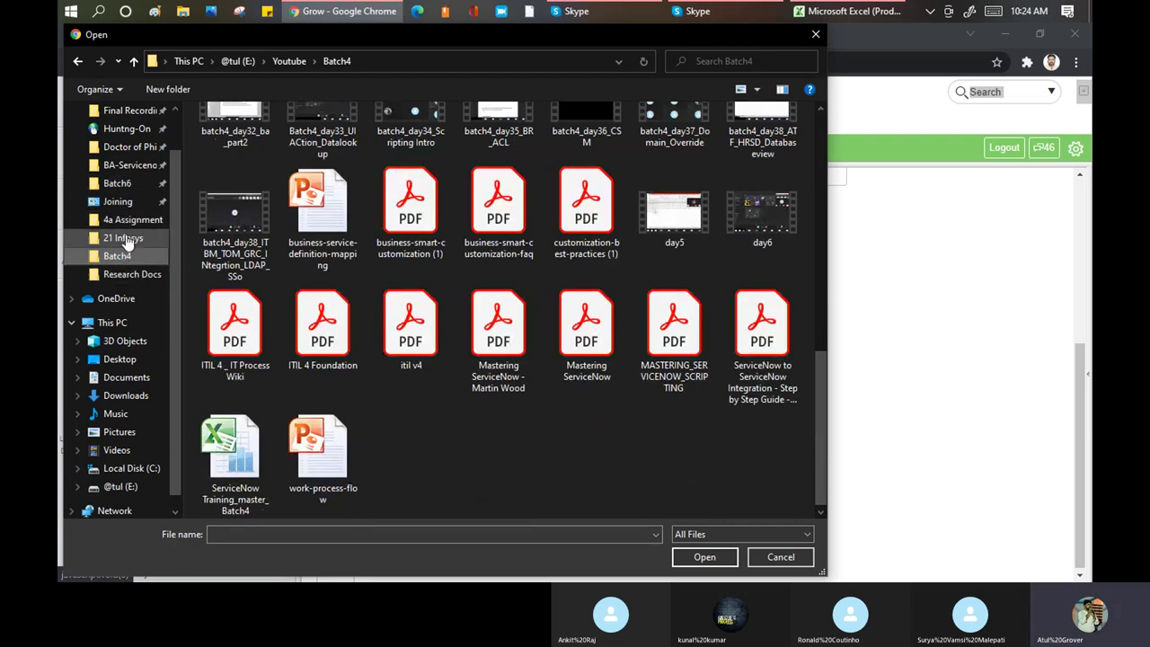
pyautogui.click(290, 61)
pyautogui.click(675, 274)
pyautogui.click(688, 558)
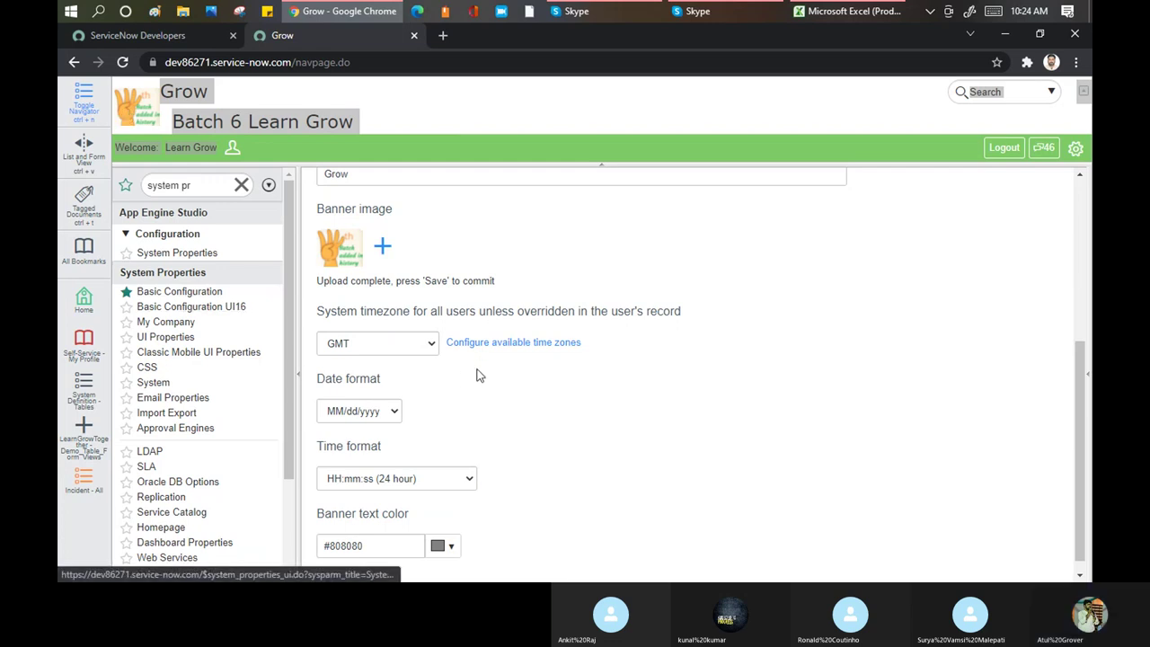
pyautogui.scroll(-1, 449, 350)
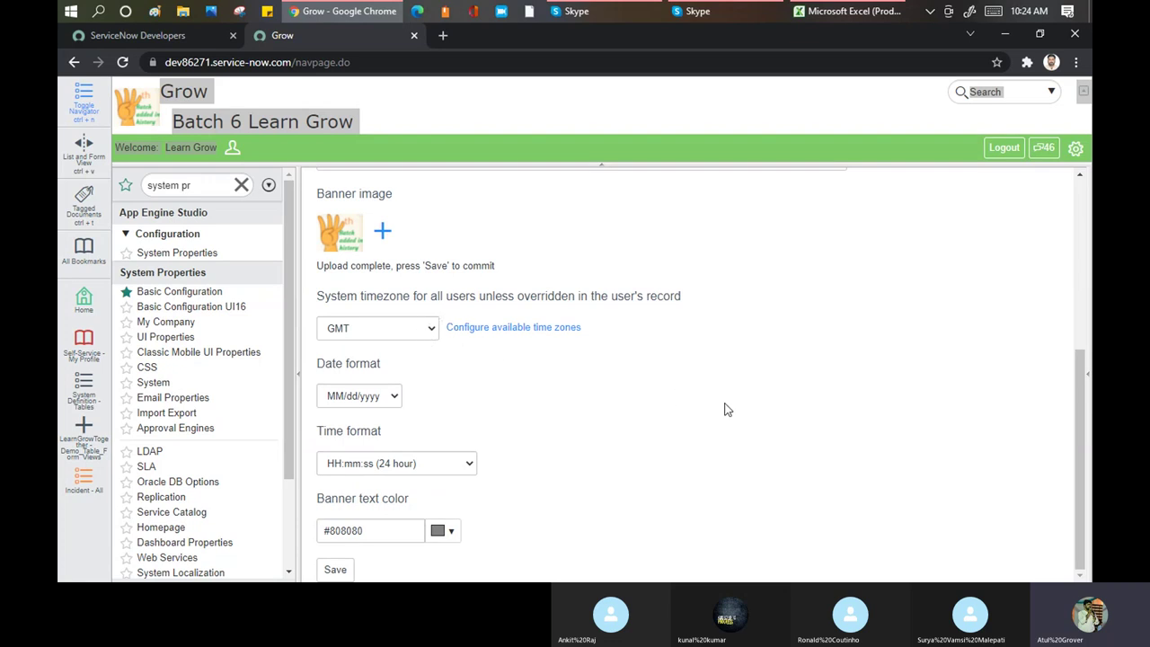
# Scroll through the Basic Configuration form and bring up the personal settings panel
pyautogui.scroll(5, 740, 440)
pyautogui.scroll(-4, 724, 311)
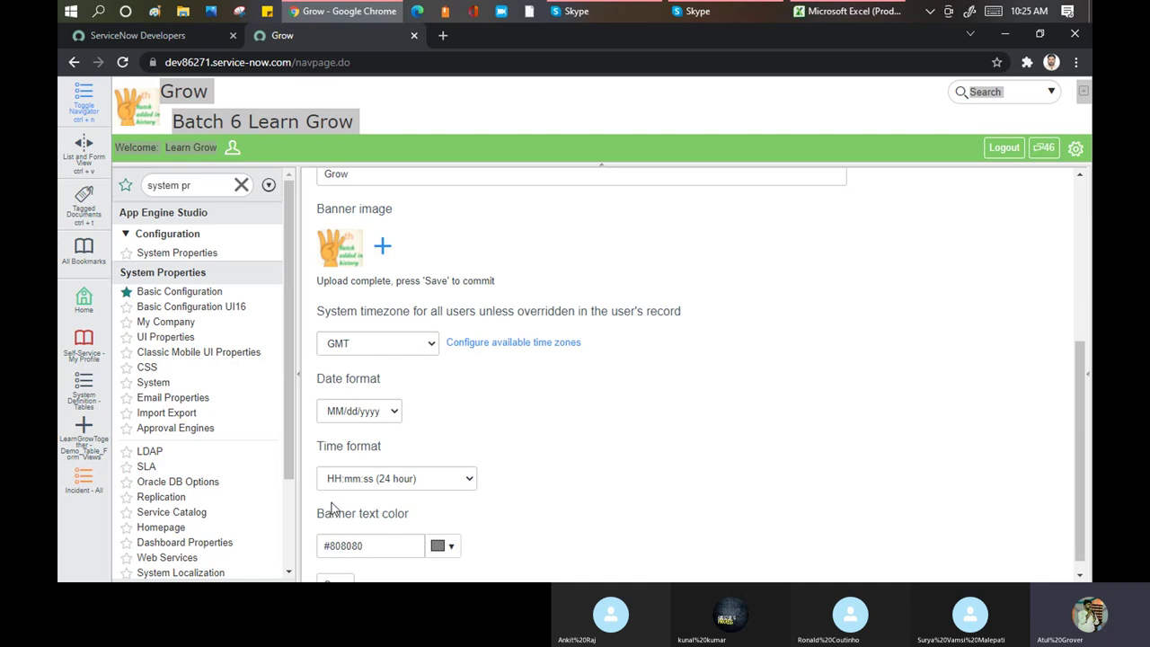
pyautogui.click(1075, 148)
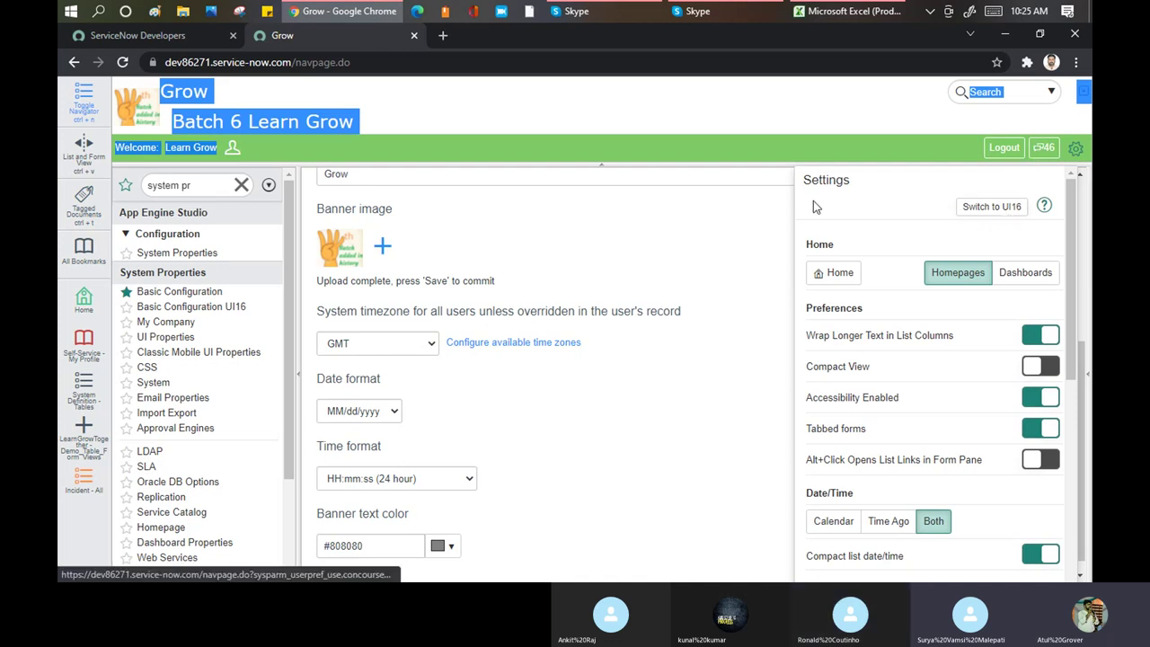
# Close the settings panel, reopen it briefly, then close it again
pyautogui.click(669, 108)
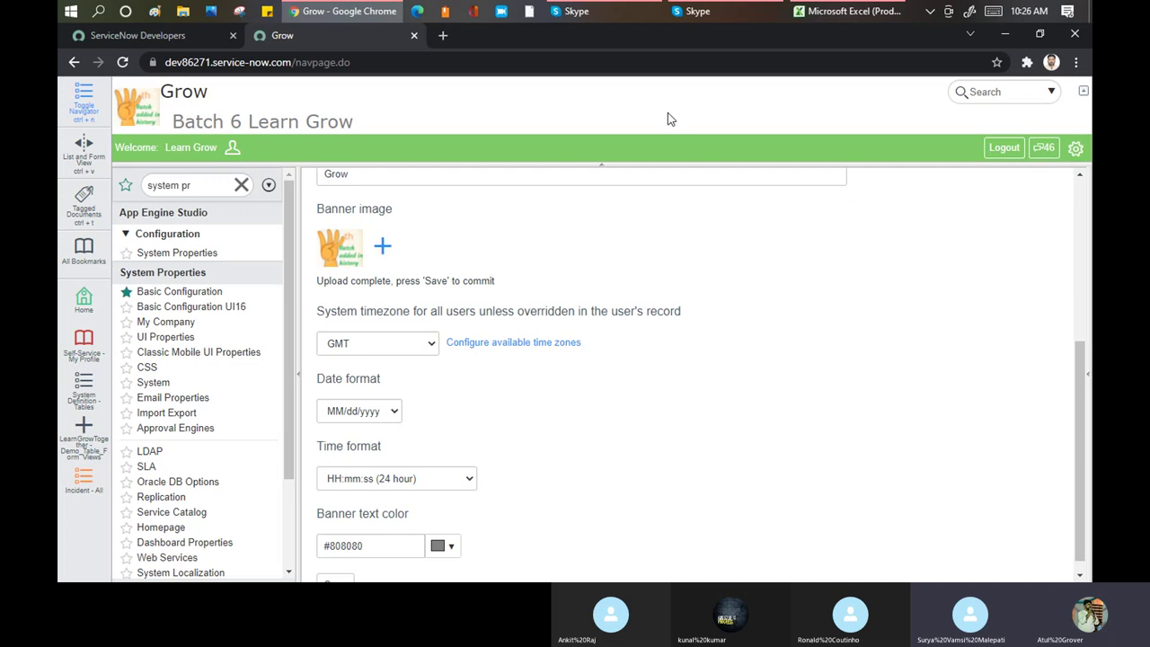
pyautogui.click(1076, 151)
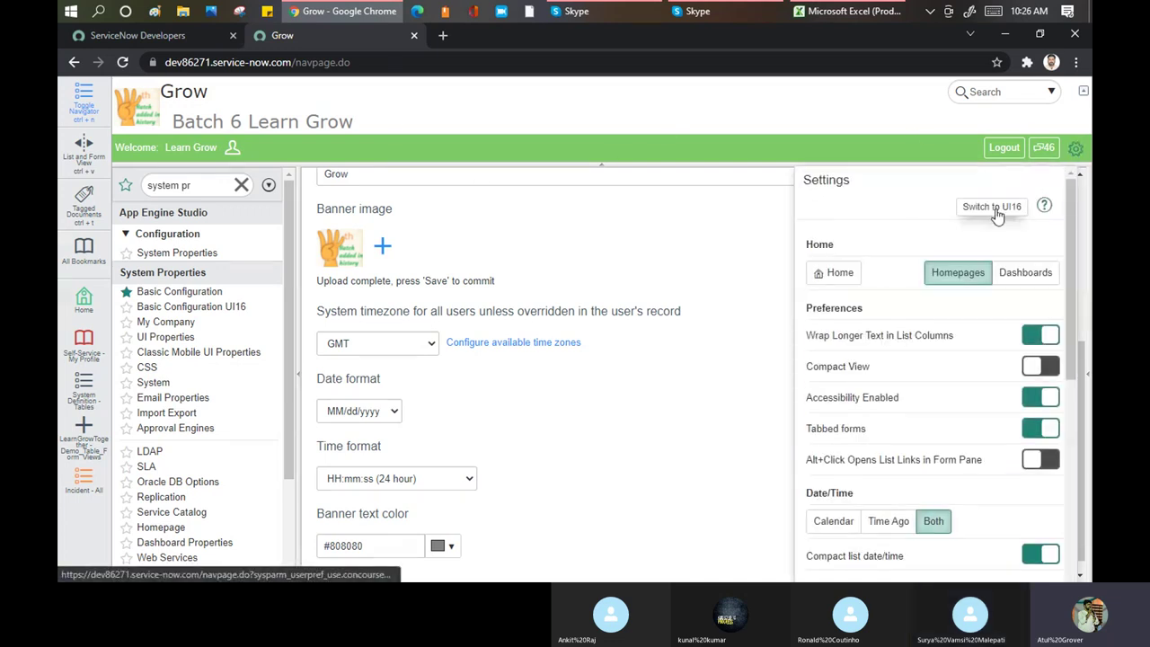
pyautogui.click(591, 107)
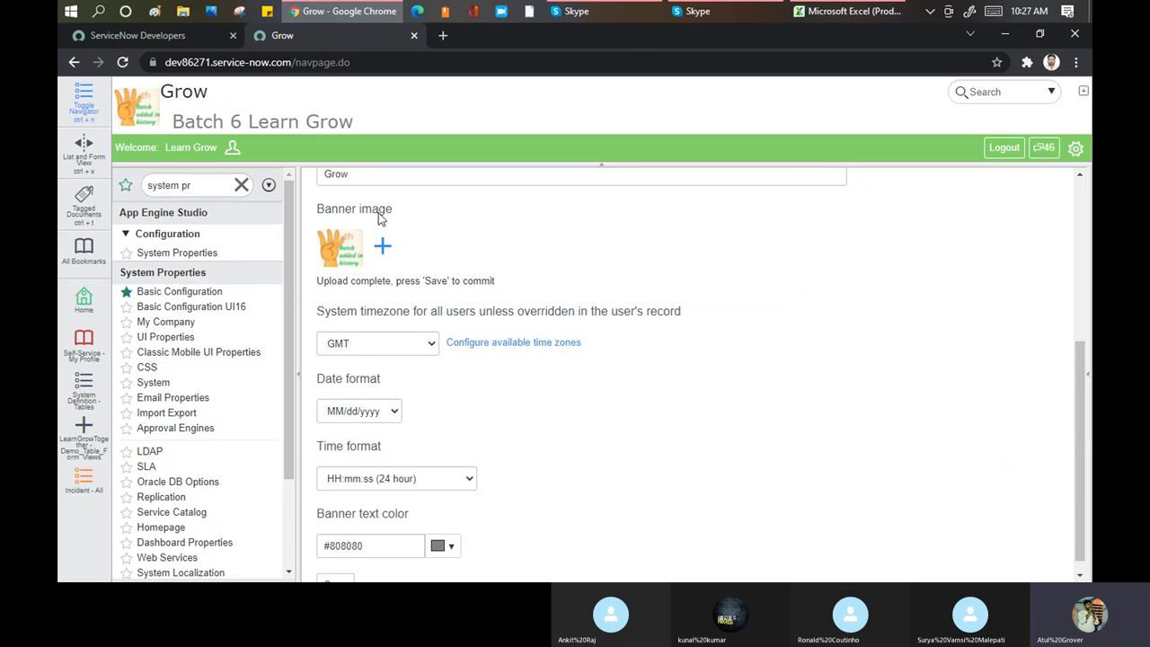
# Filter the navigator for 'incident' and start a new Incident record
pyautogui.tripleClick(207, 186)
pyautogui.press('BackSpace')
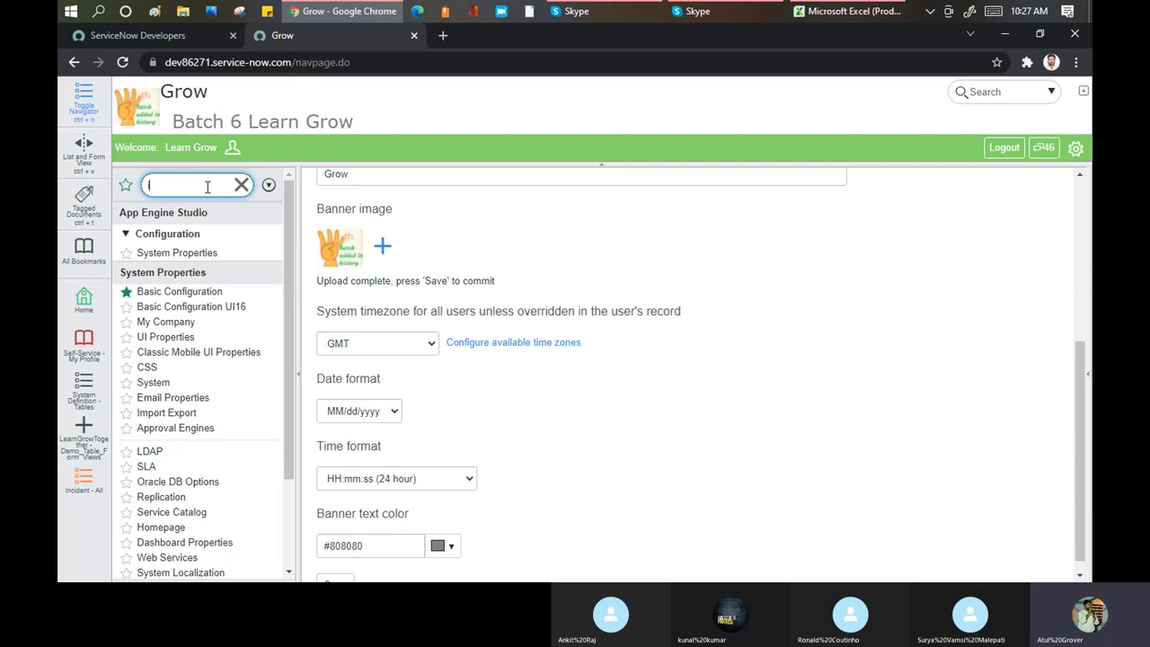
pyautogui.write('incidne')
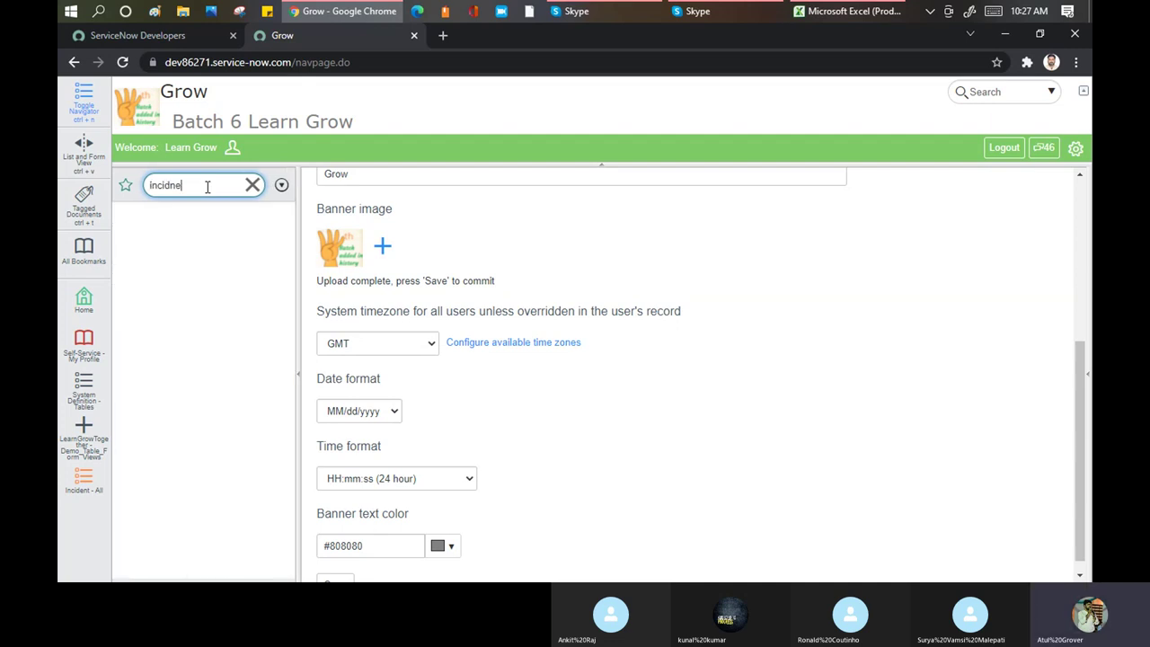
pyautogui.press('BackSpace')
pyautogui.press('BackSpace')
pyautogui.press('BackSpace')
pyautogui.press('BackSpace')
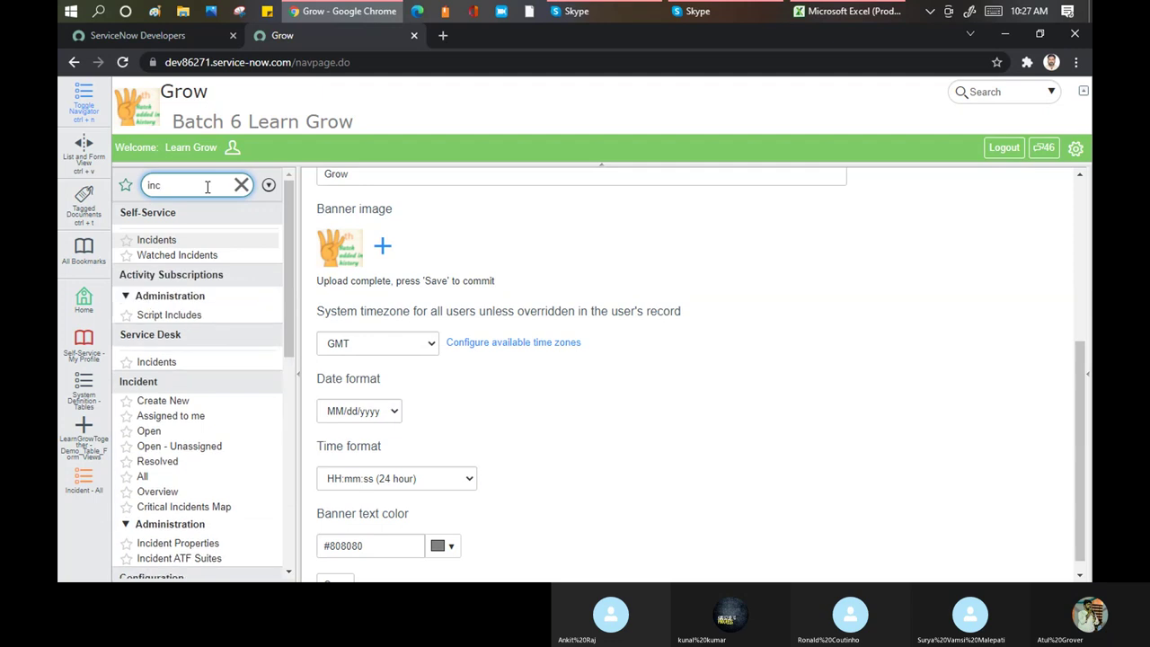
pyautogui.write('dent')
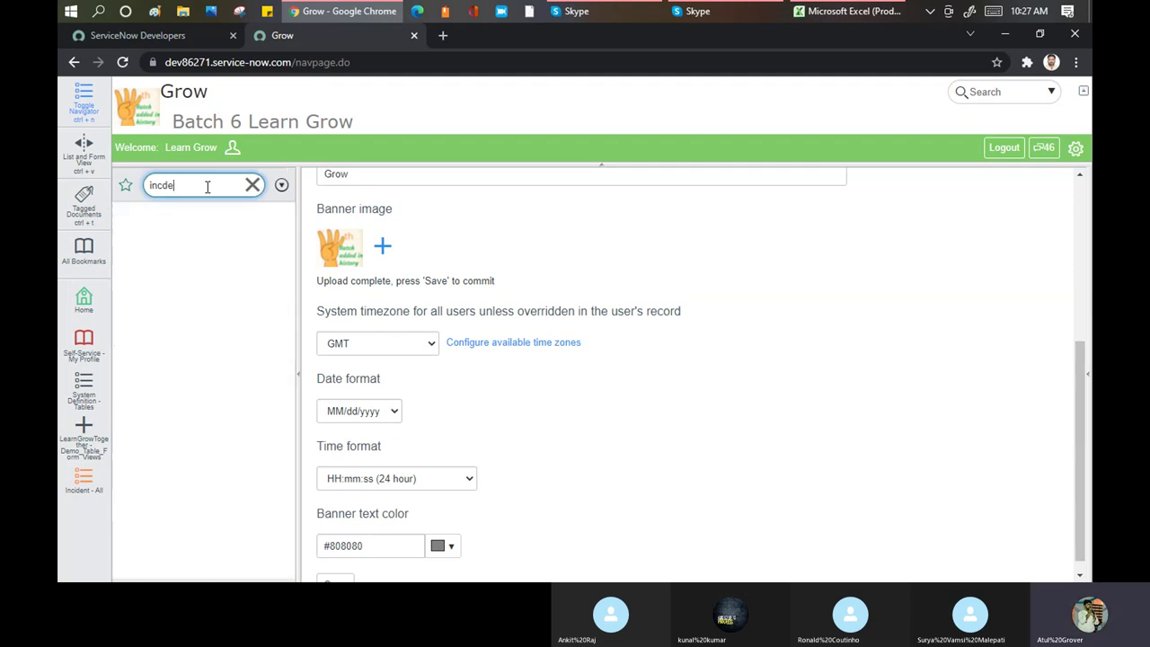
pyautogui.press('BackSpace')
pyautogui.press('BackSpace')
pyautogui.press('BackSpace')
pyautogui.press('BackSpace')
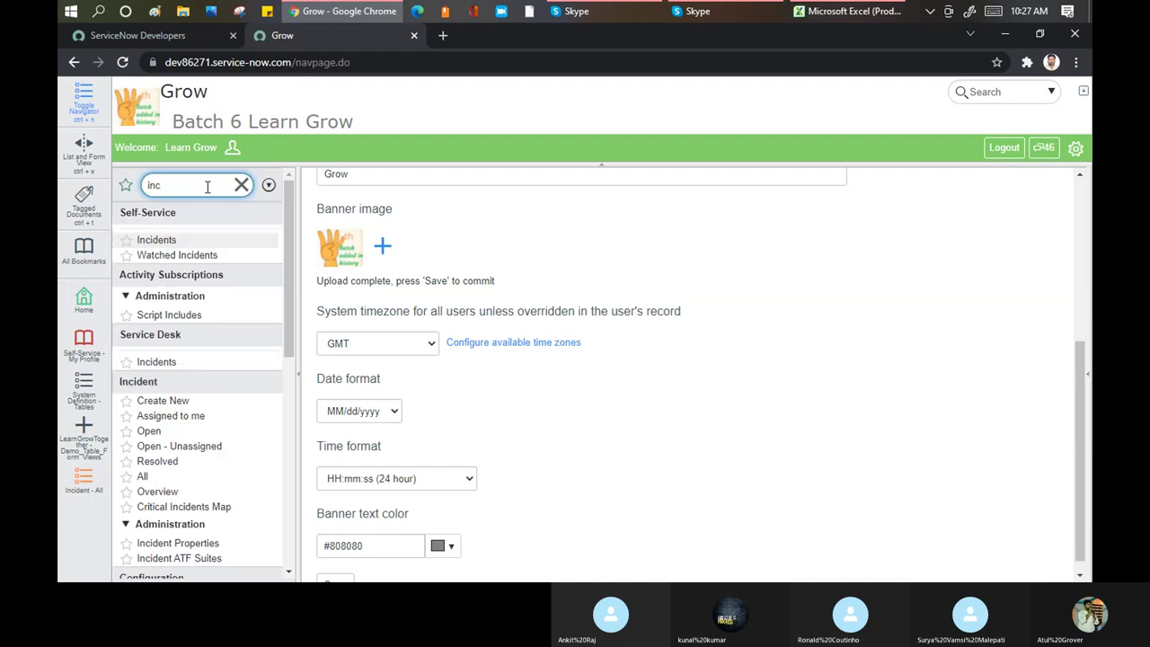
pyautogui.write('ident')
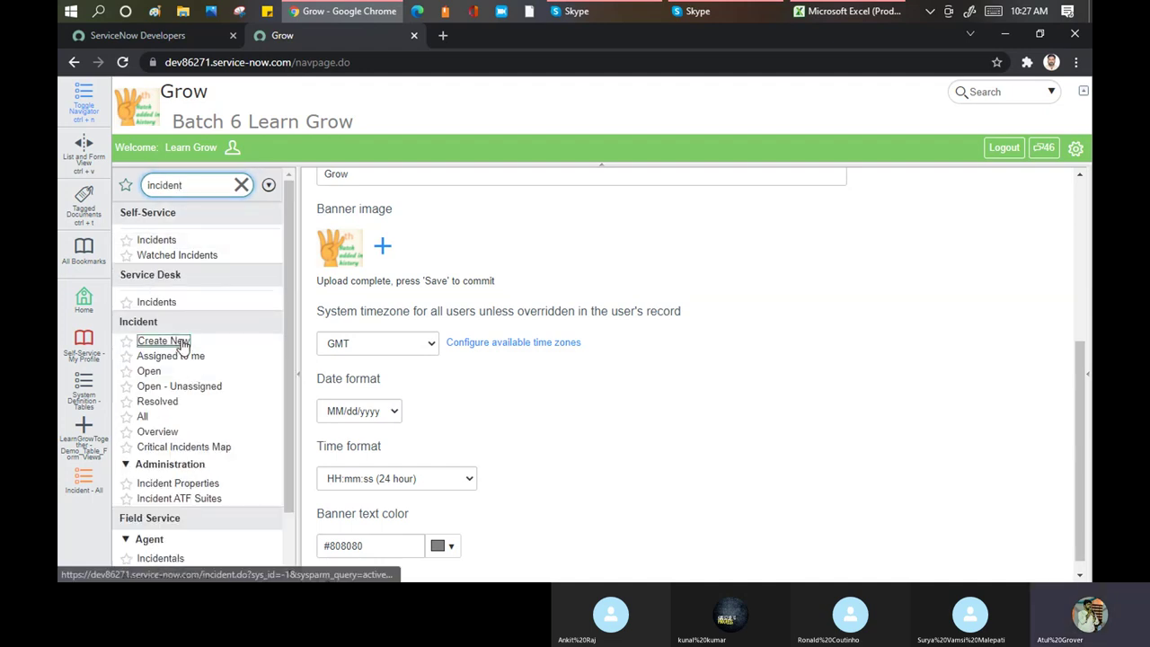
pyautogui.click(179, 342)
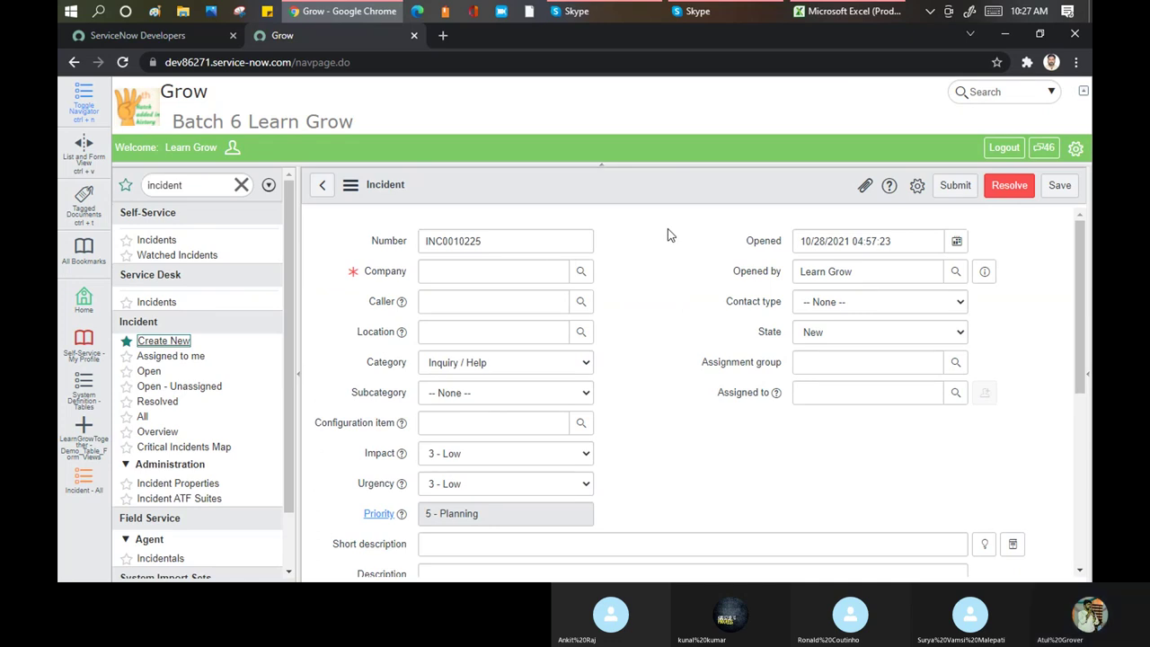
# Collapse and re-expand the Batch 6 Learn Grow banner, then bring up personal settings
pyautogui.scroll(-2, 602, 176)
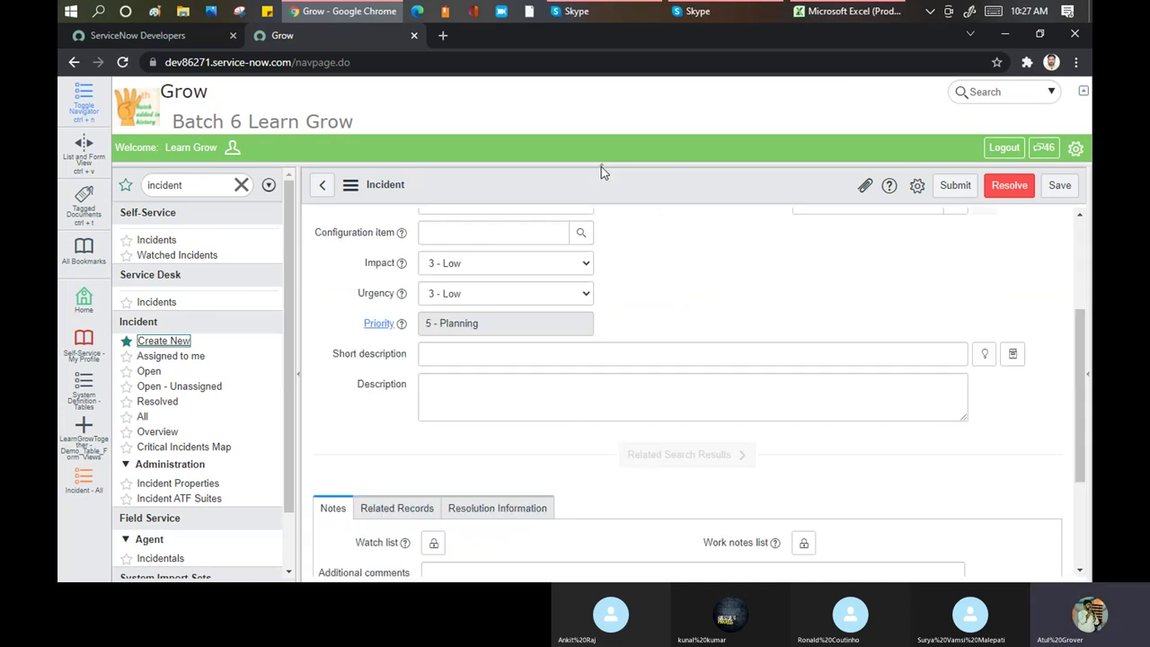
pyautogui.scroll(2, 601, 166)
pyautogui.click(602, 165)
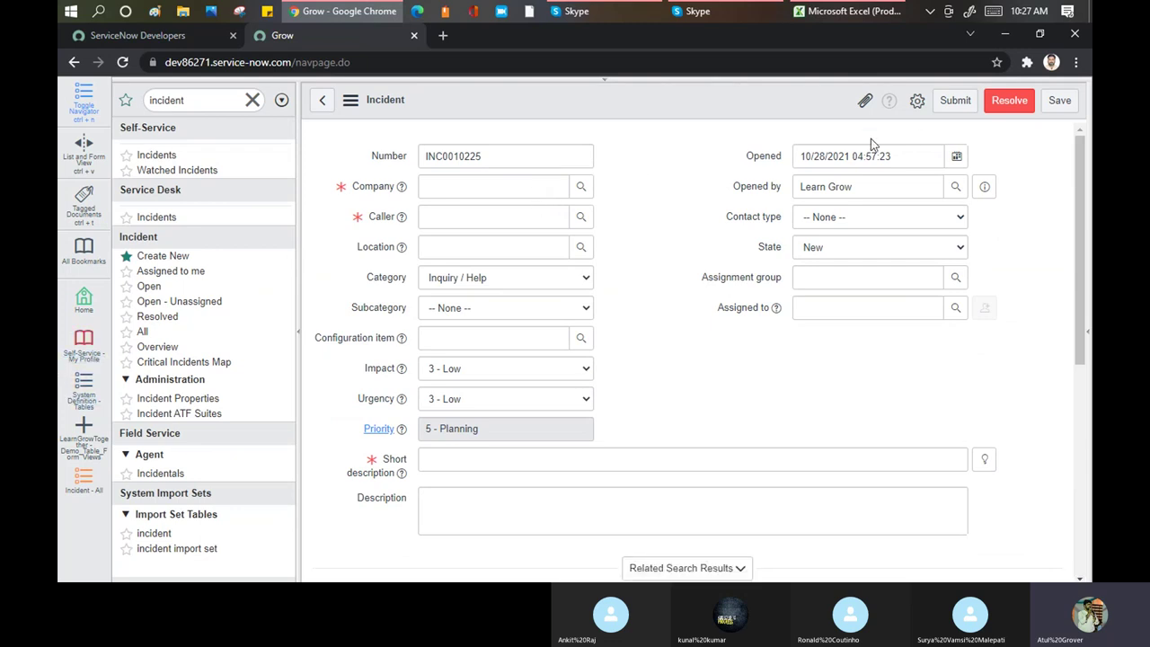
pyautogui.scroll(-5, 731, 172)
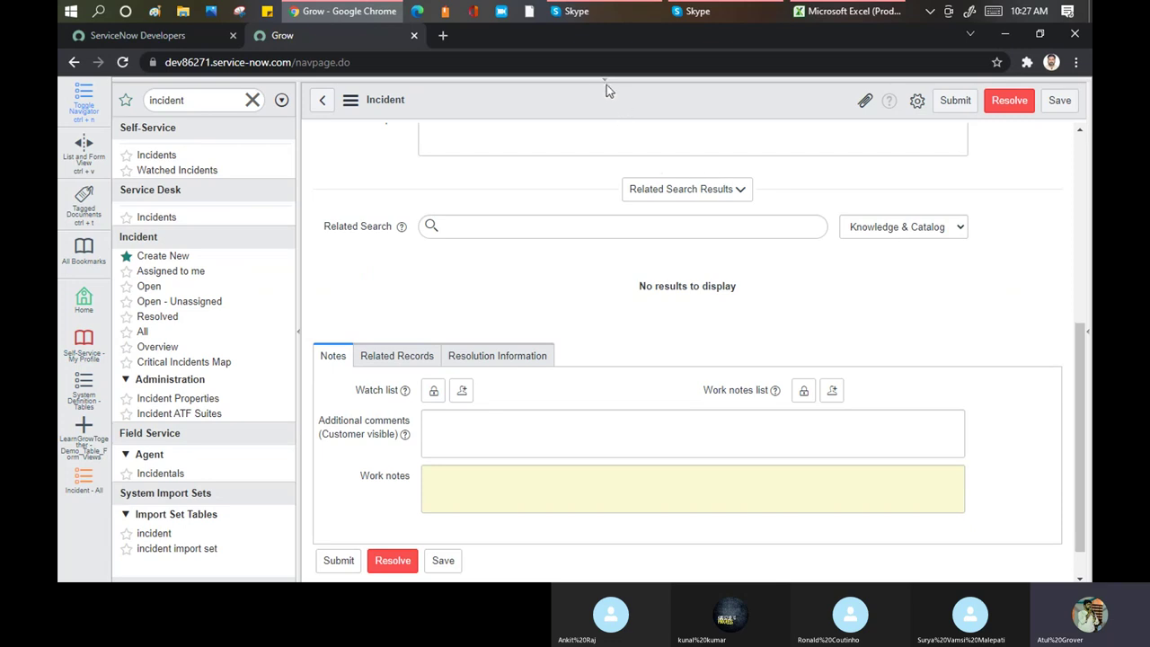
pyautogui.click(605, 87)
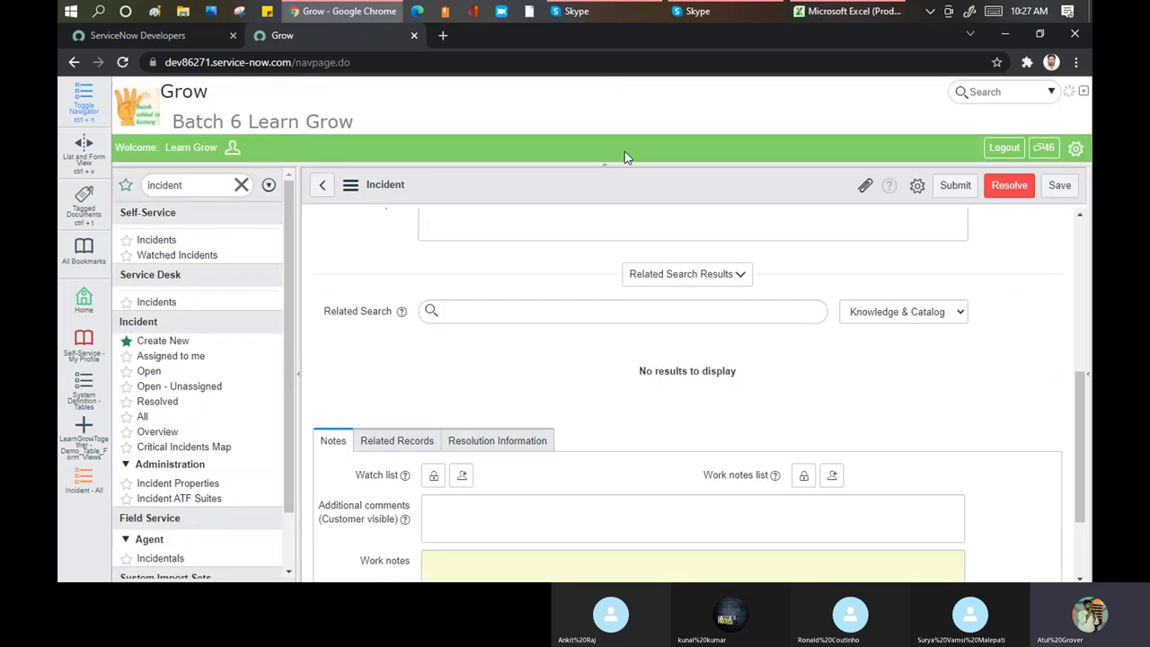
pyautogui.click(1076, 149)
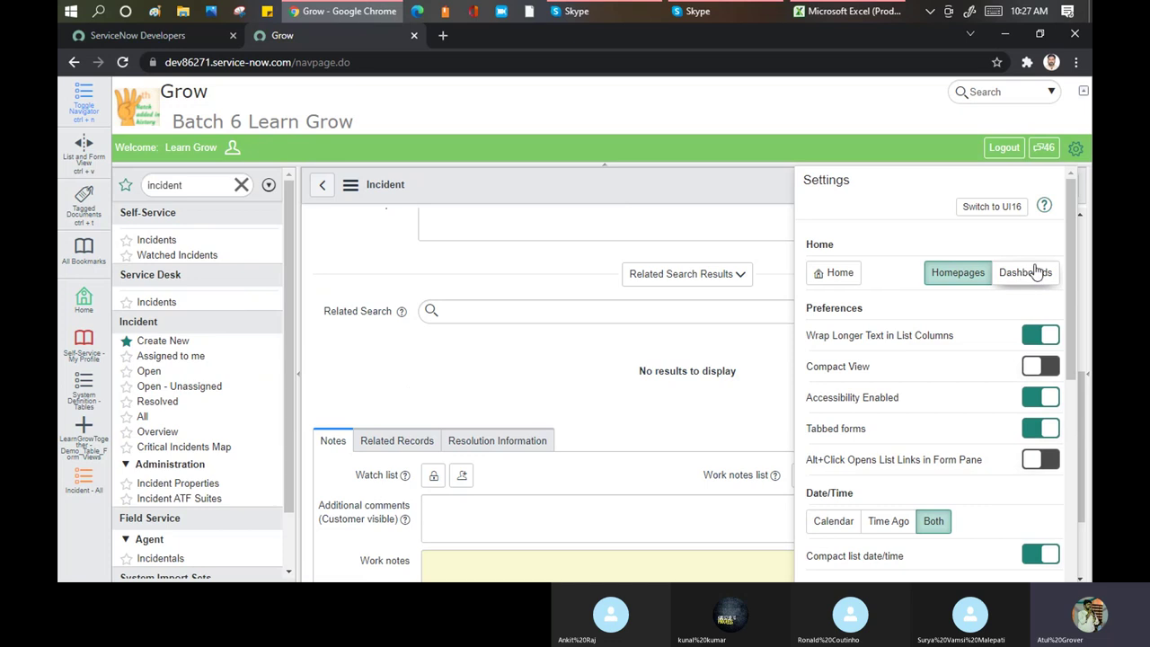
# Switch to UI16, then filter the navigator by 'system pr'
pyautogui.click(993, 207)
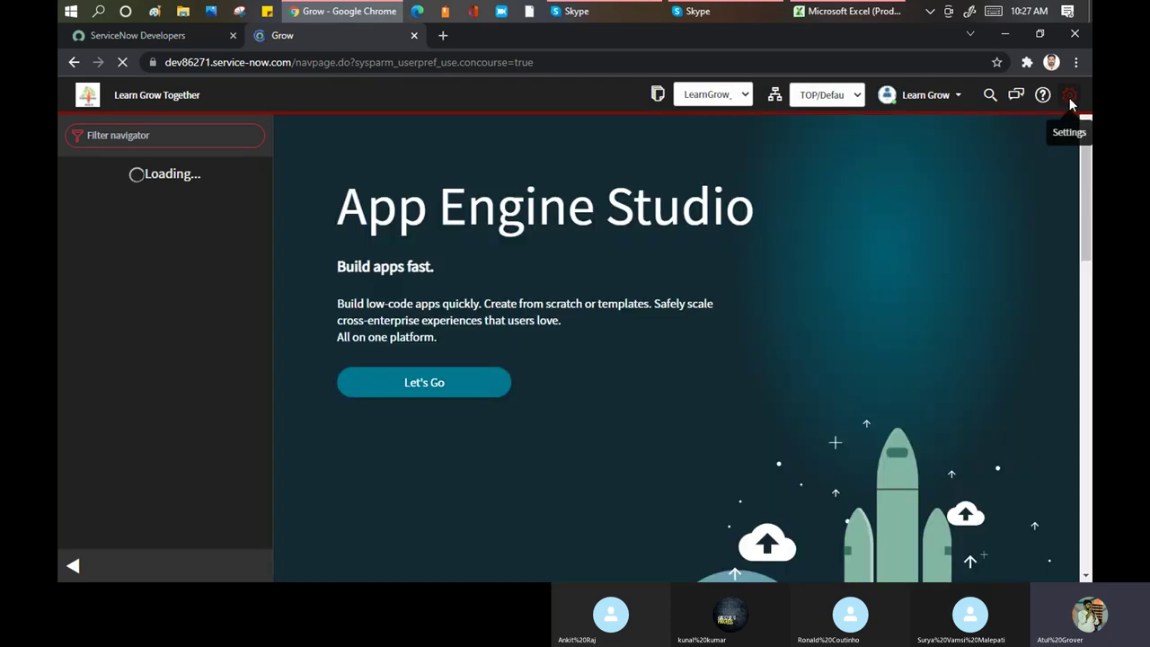
pyautogui.click(1068, 95)
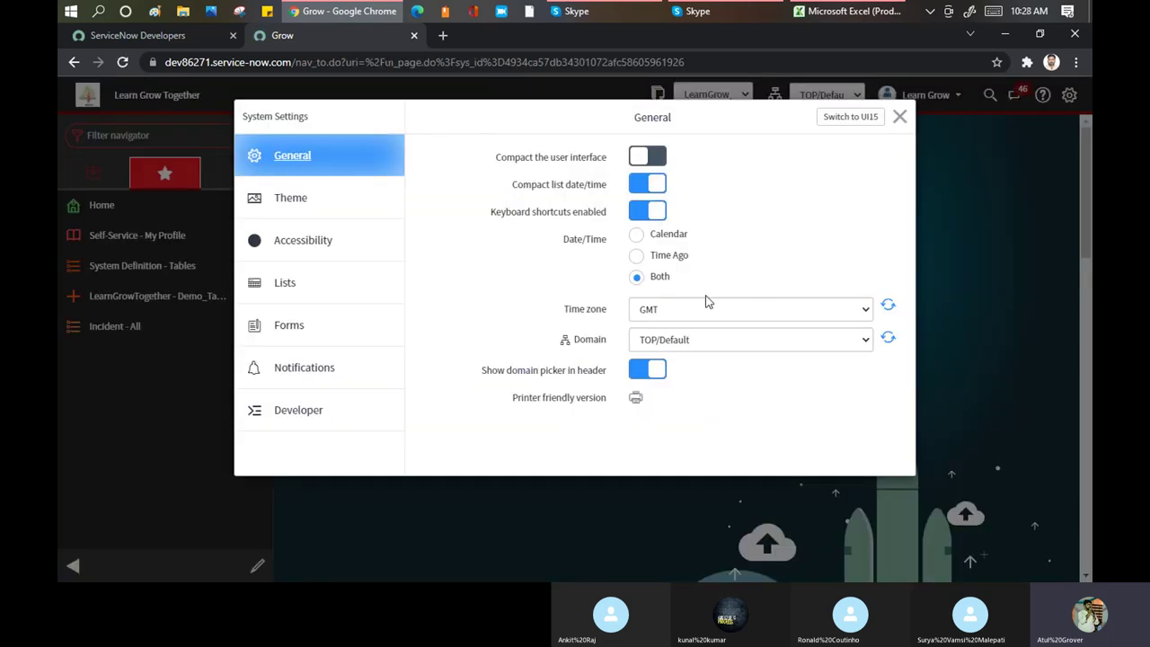
pyautogui.click(899, 119)
pyautogui.click(127, 137)
pyautogui.write('system pr')
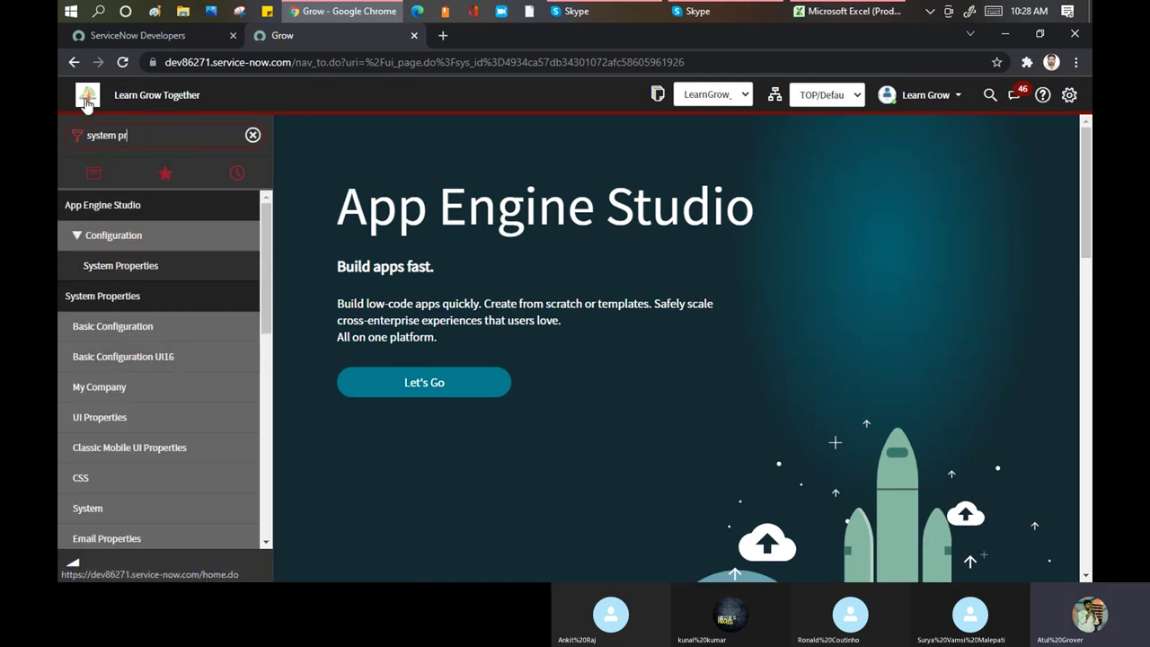
# In Basic Configuration UI16, change the page header caption to 'LearnGrow Batch6'
pyautogui.moveTo(223, 100); pyautogui.dragTo(197, 201)
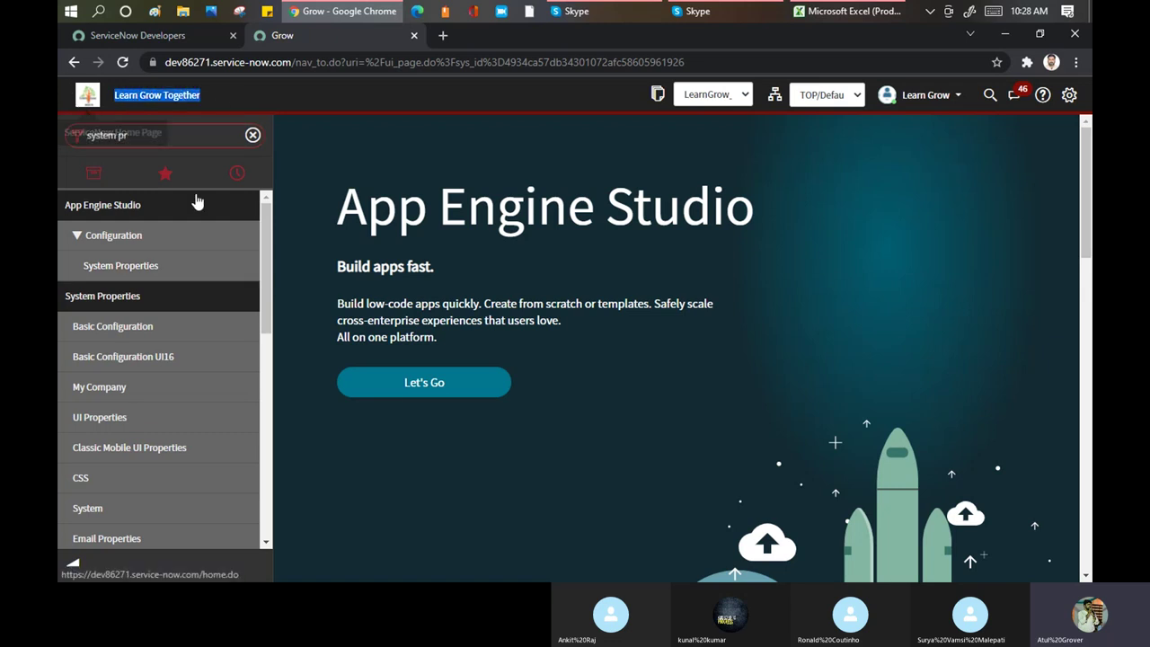
pyautogui.click(97, 357)
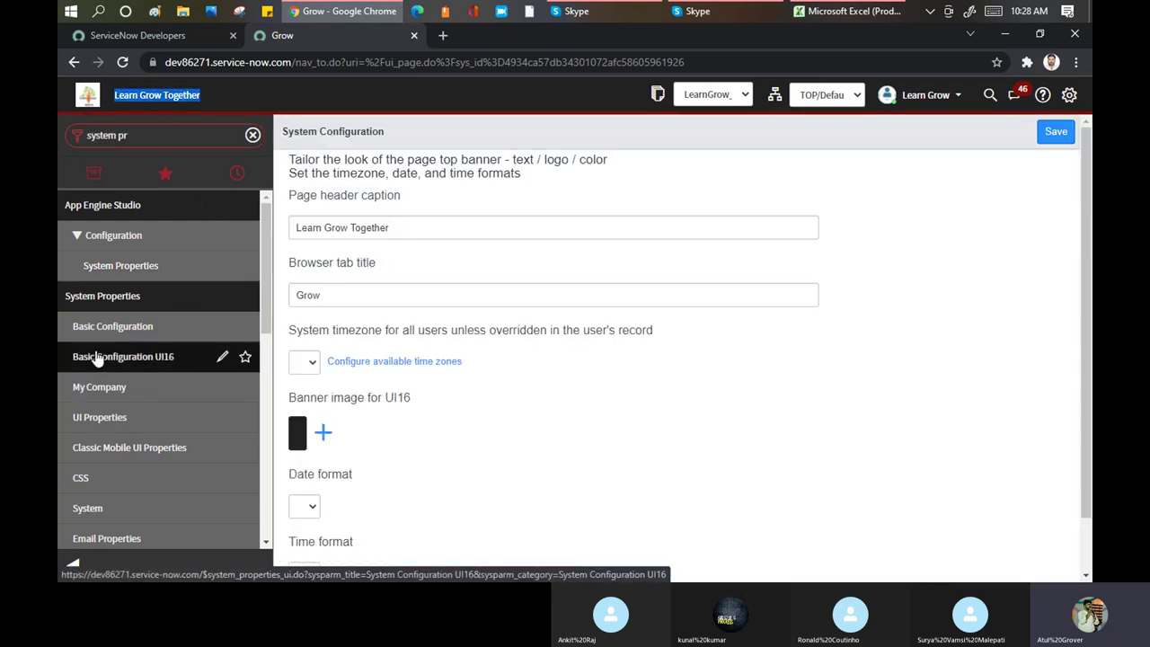
pyautogui.click(405, 227)
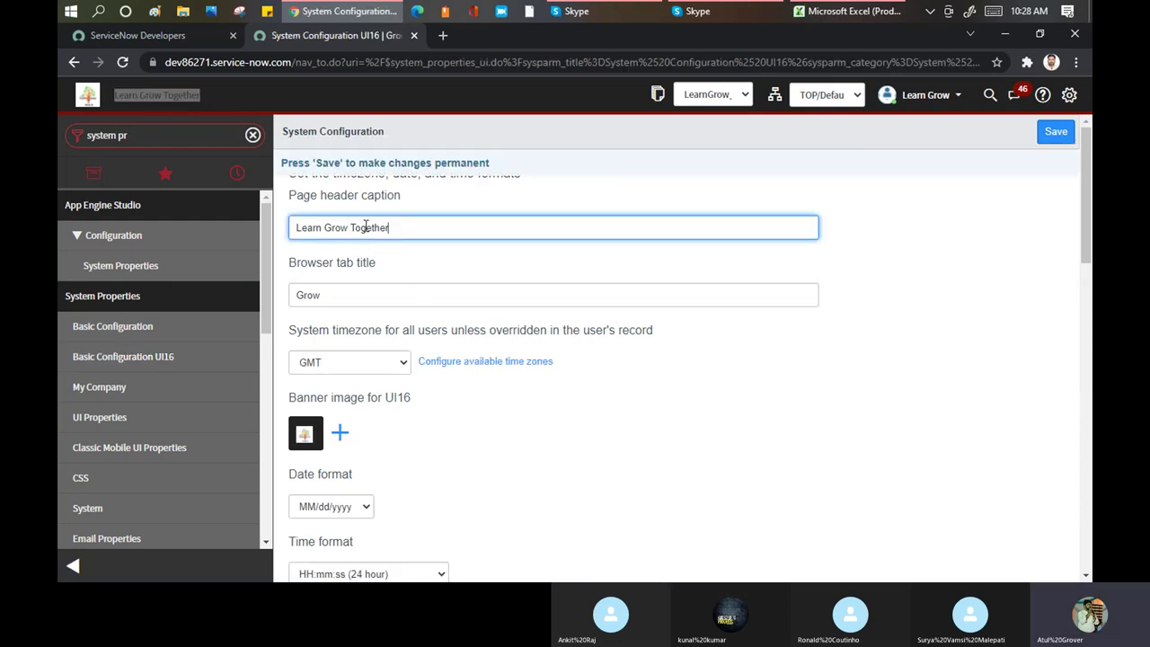
pyautogui.hotkey('ctrl', 'a')
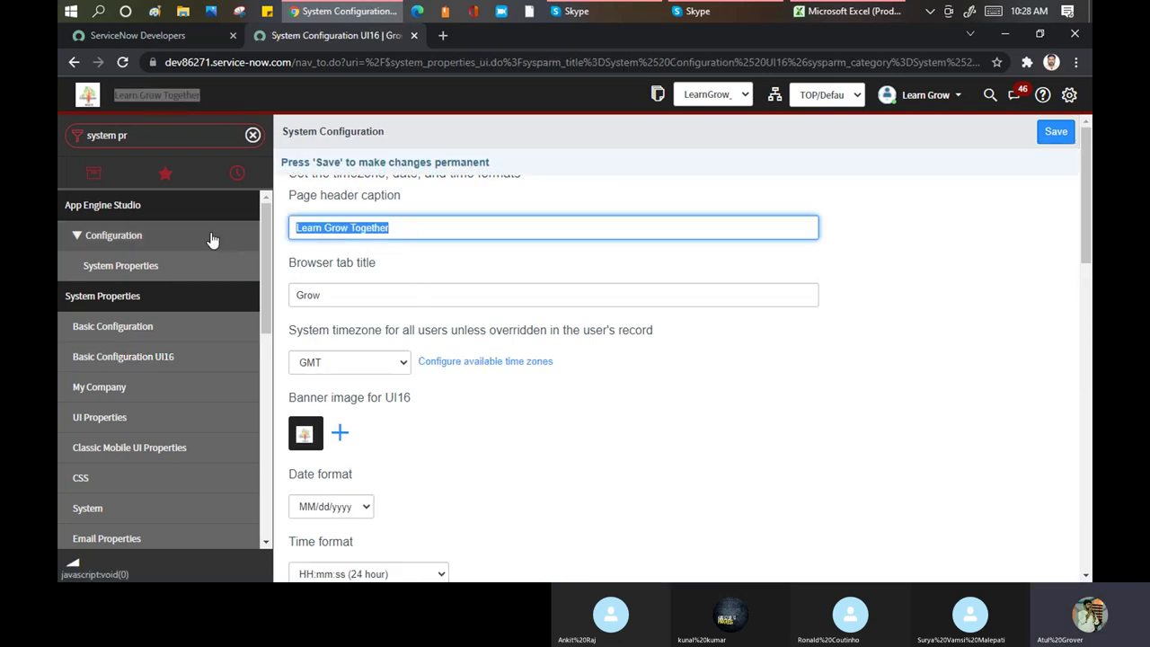
pyautogui.write('LearnGrow')
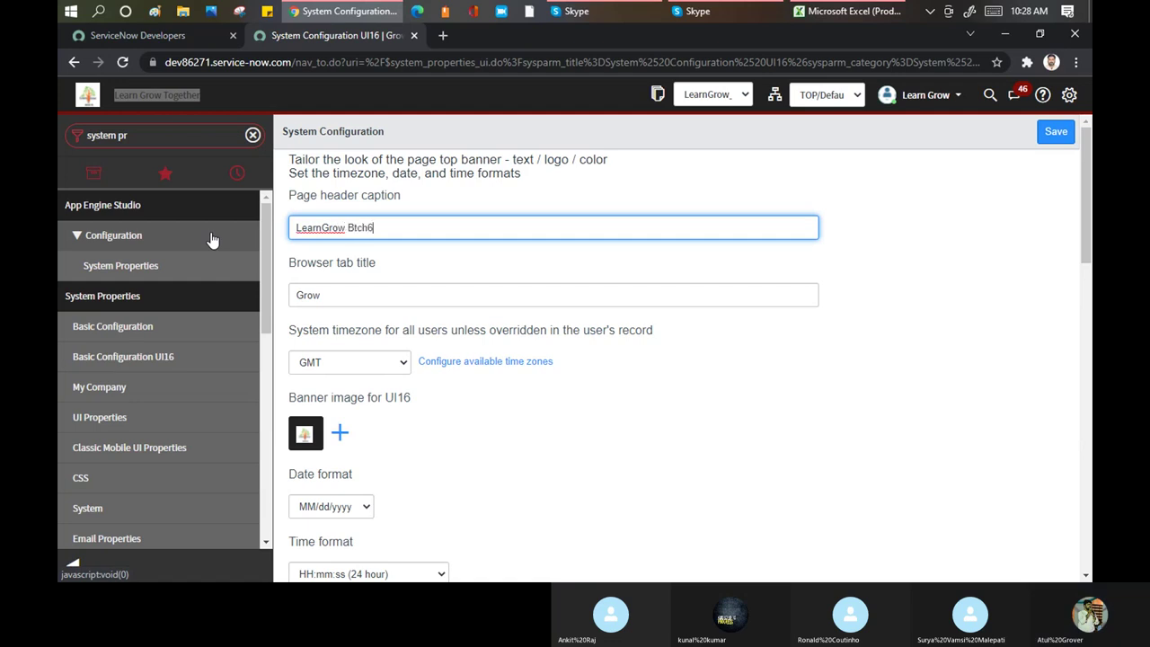
pyautogui.press('BackSpace')
pyautogui.press('BackSpace')
pyautogui.press('BackSpace')
pyautogui.write('atch6')
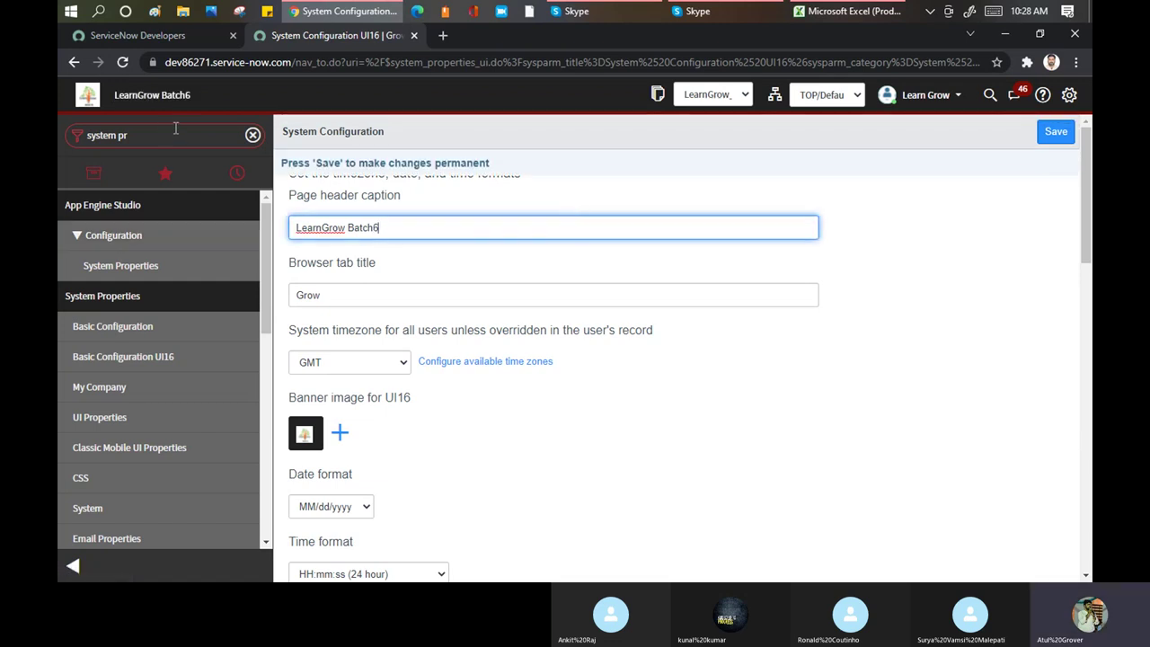
# Change the browser tab title from 'Grow' to 'Batch6 Grow'
pyautogui.moveTo(336, 263); pyautogui.dragTo(384, 243)
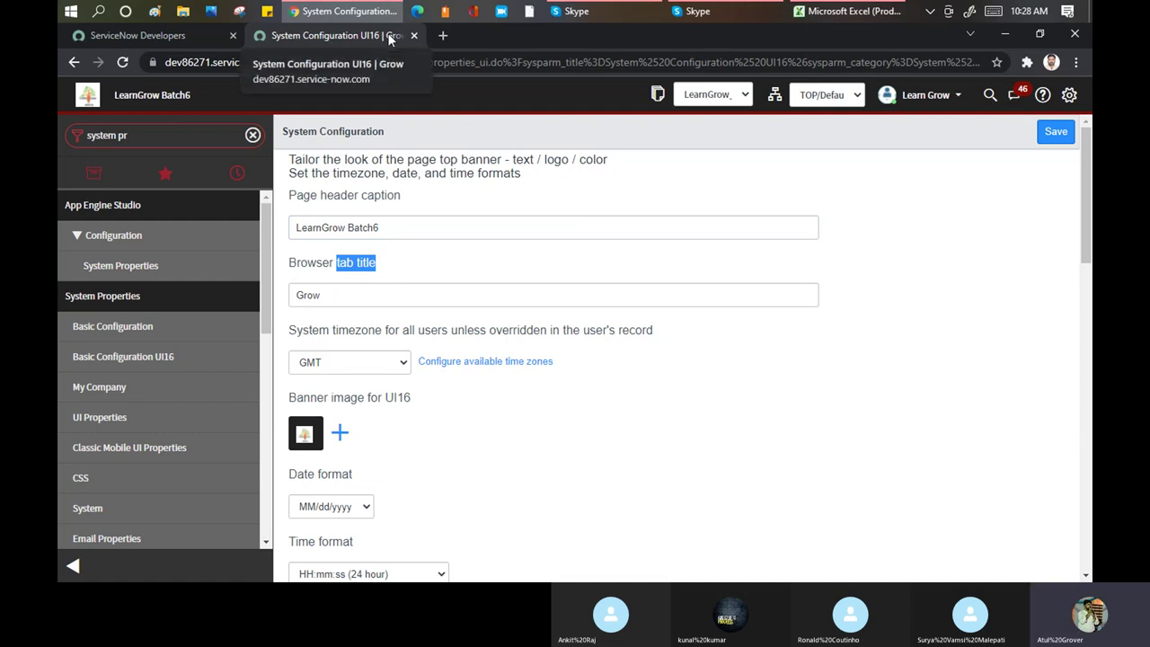
pyautogui.moveTo(337, 294); pyautogui.dragTo(280, 297)
pyautogui.write('Batch6 G')
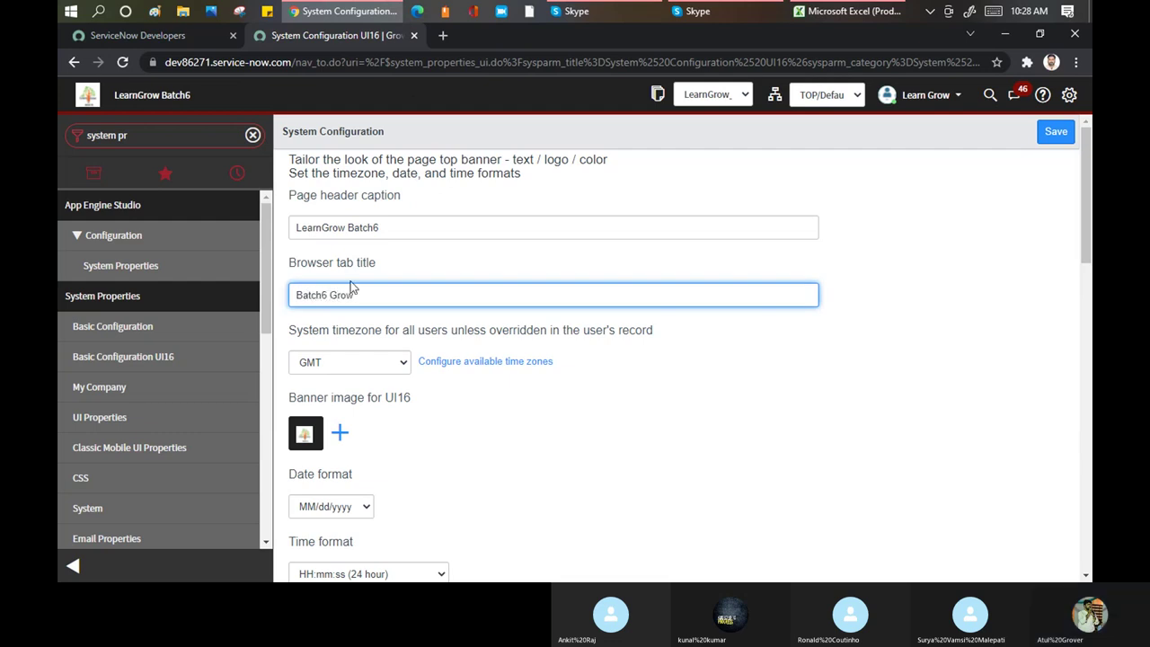
pyautogui.click(475, 252)
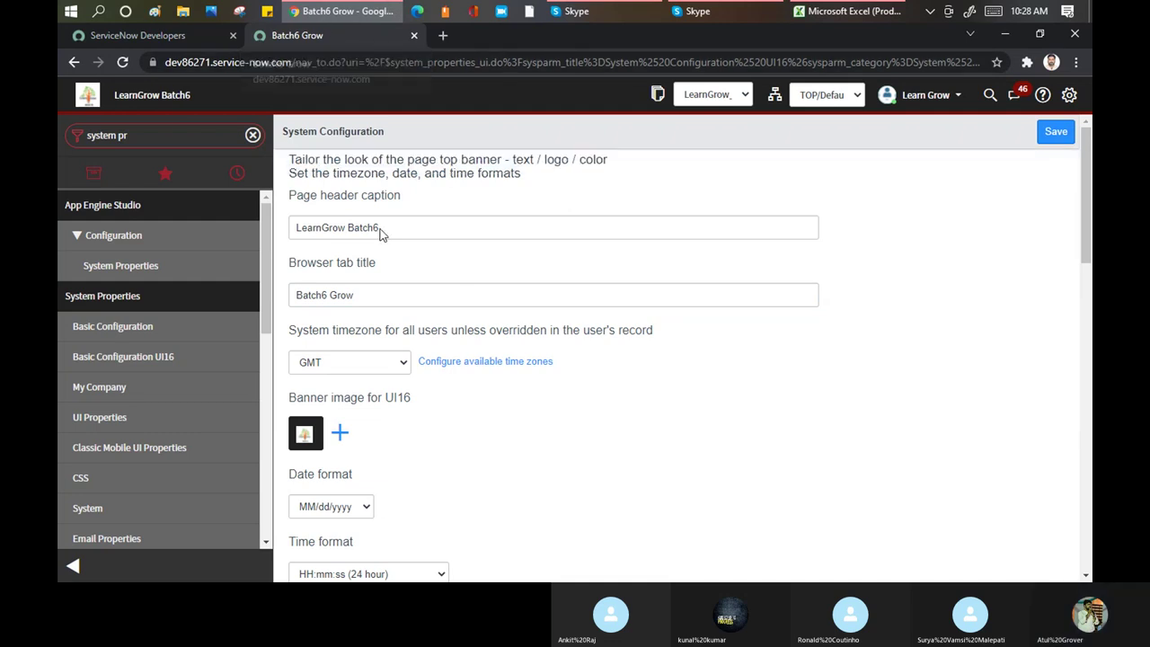
# Set the unselected navigation tab and favorite icons colour to pink #bd7881
pyautogui.scroll(-1, 415, 302)
pyautogui.scroll(-2, 416, 302)
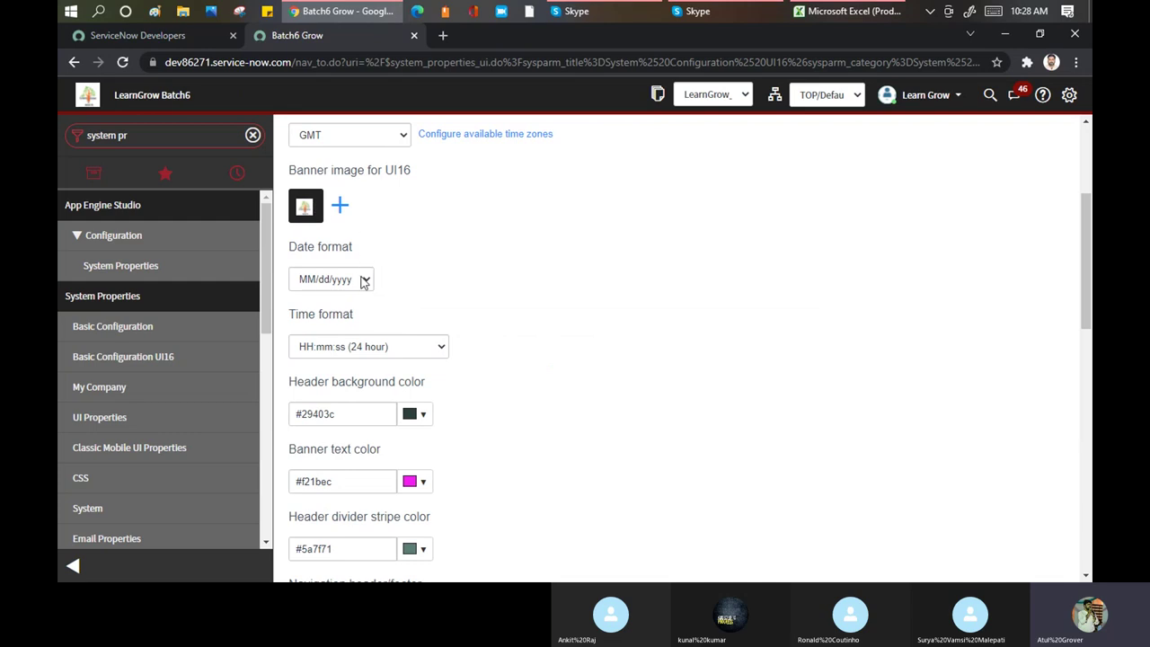
pyautogui.scroll(3, 362, 279)
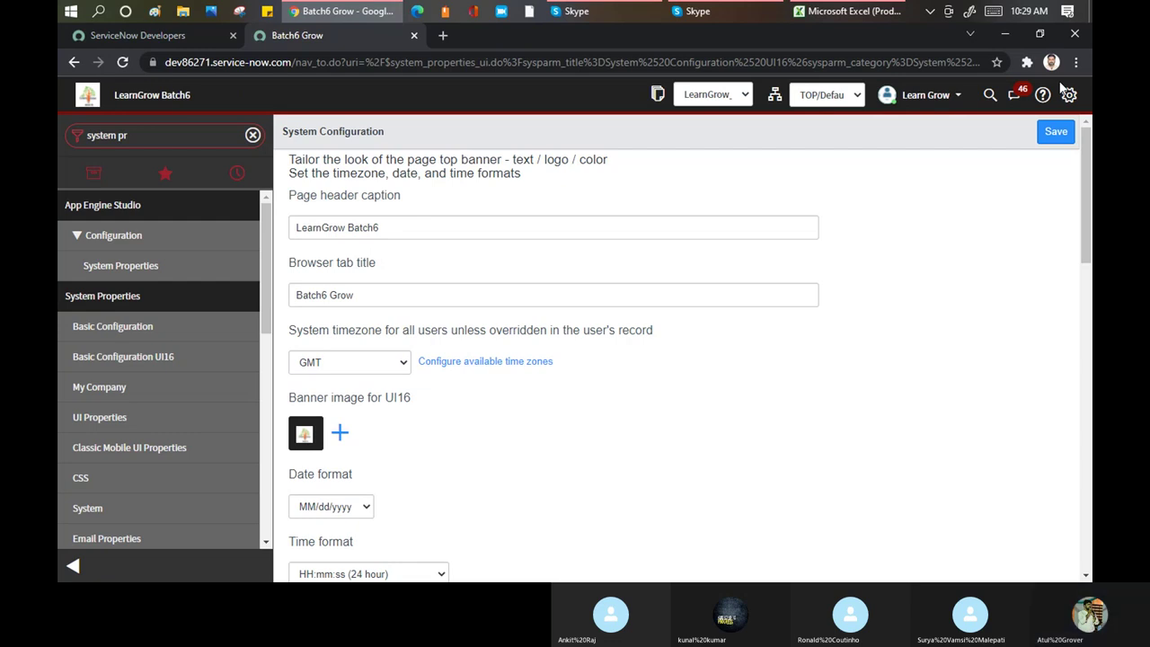
pyautogui.scroll(-3, 595, 332)
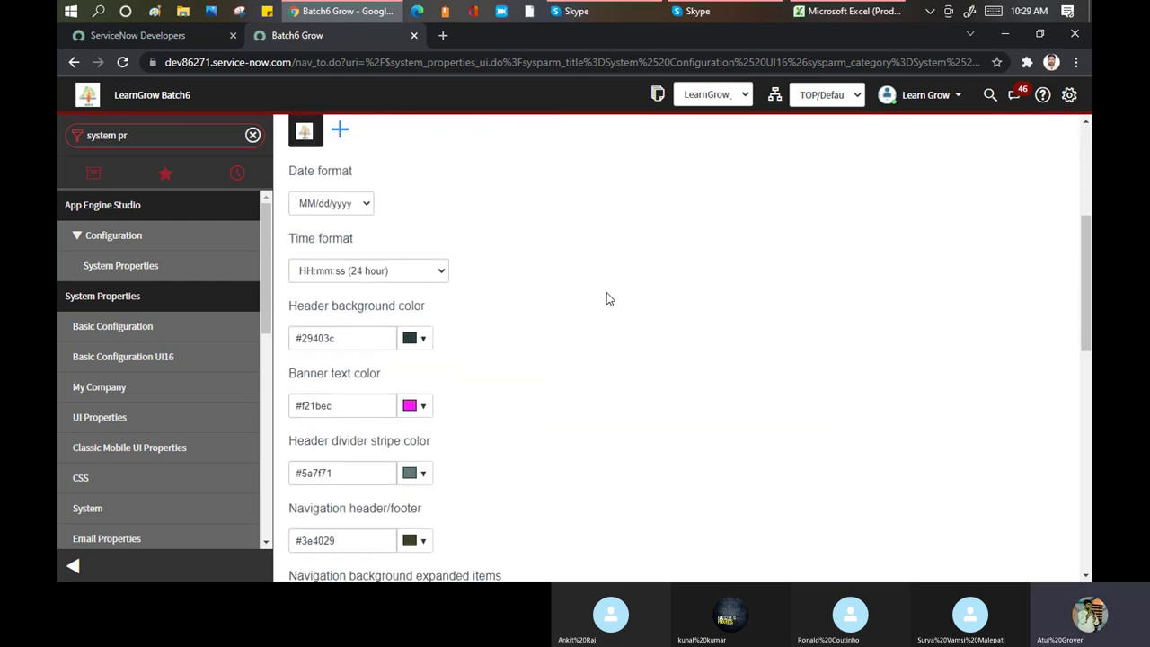
pyautogui.scroll(-1, 606, 298)
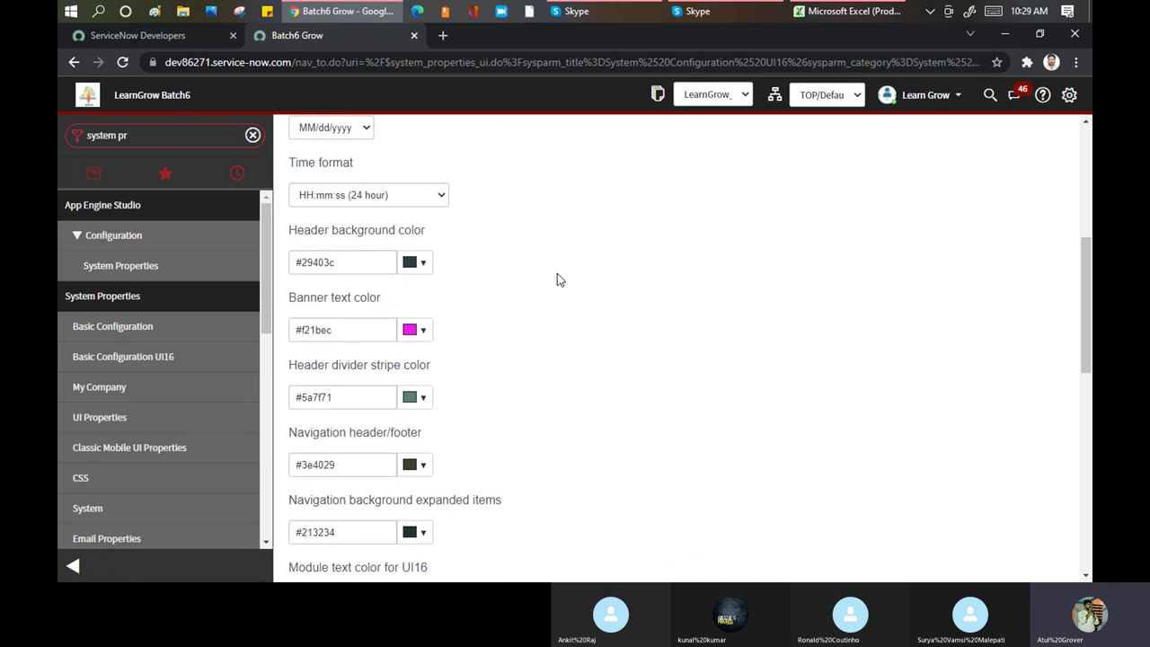
pyautogui.scroll(-5, 557, 279)
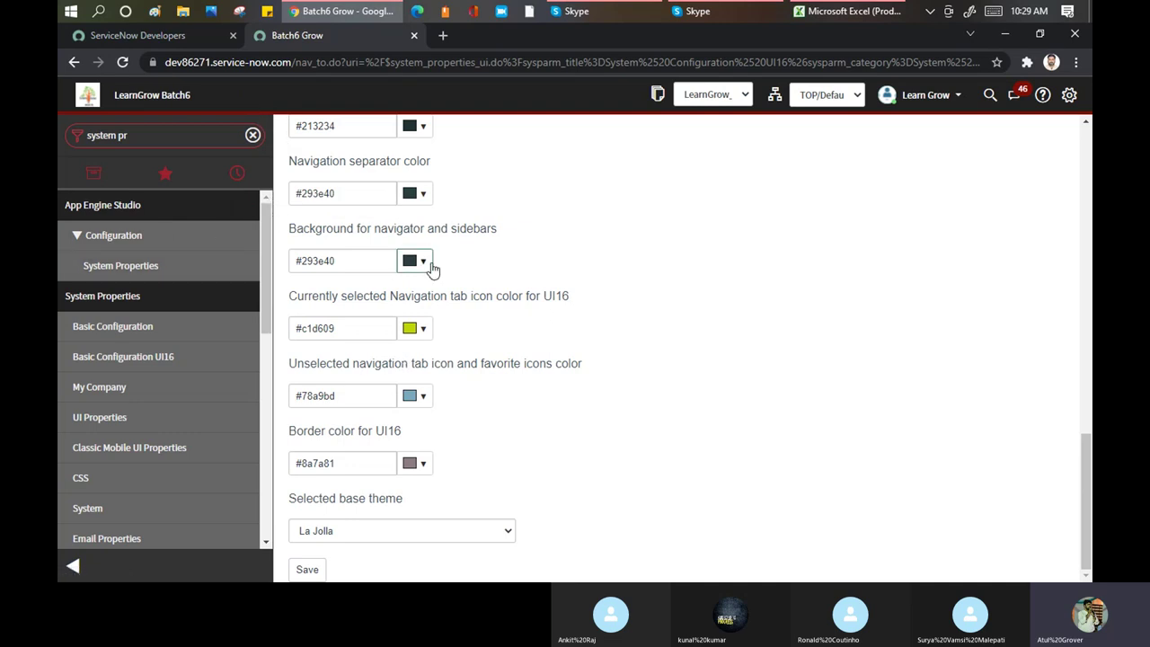
pyautogui.scroll(7, 462, 322)
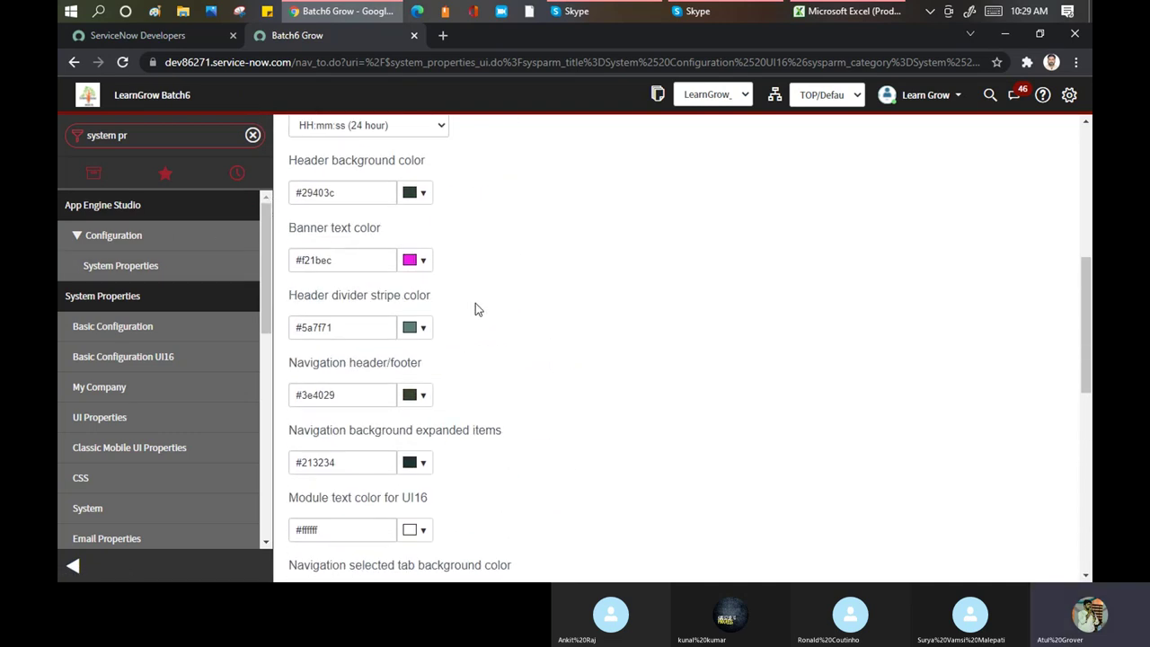
pyautogui.scroll(-4, 525, 248)
pyautogui.scroll(-3, 525, 248)
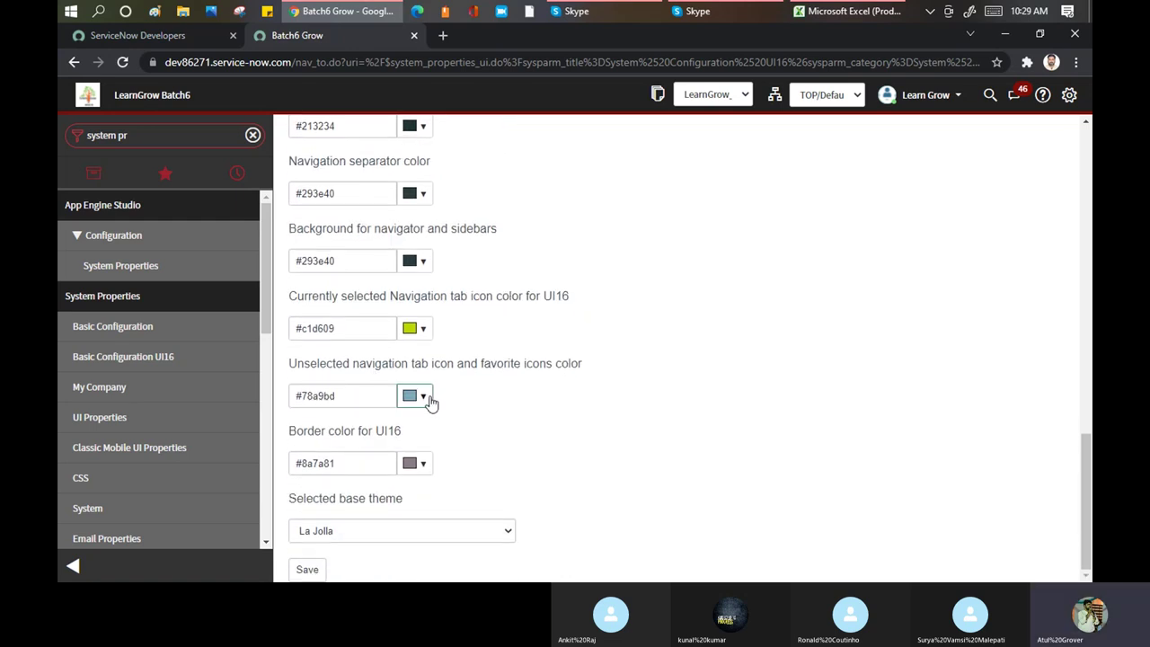
pyautogui.click(425, 401)
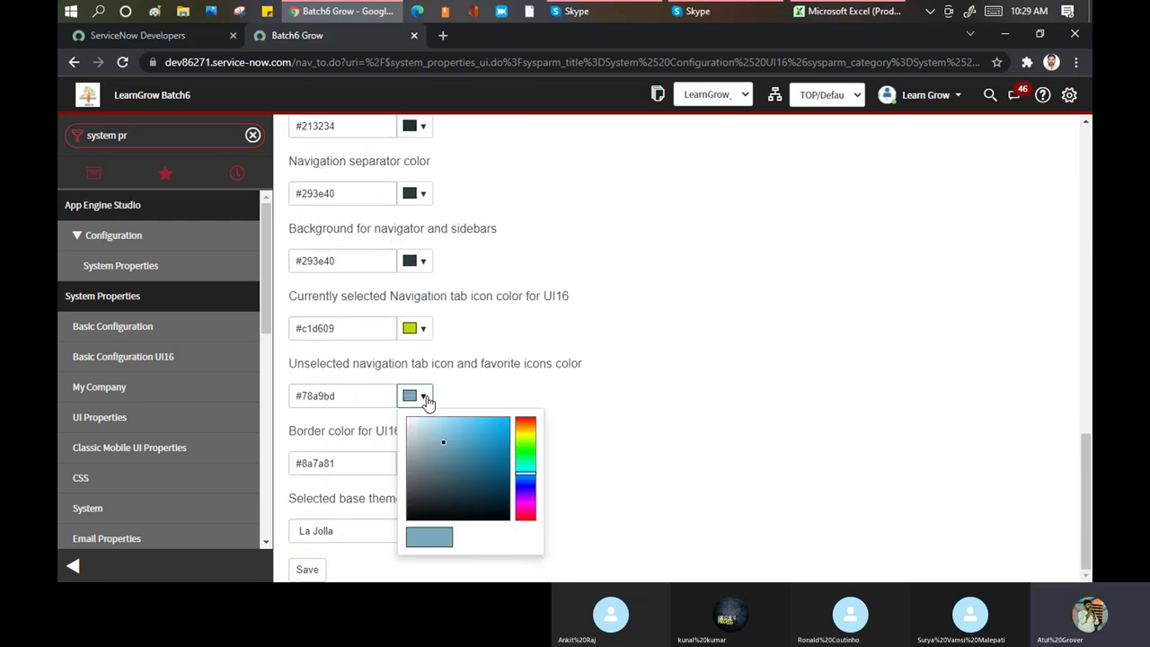
pyautogui.click(526, 518)
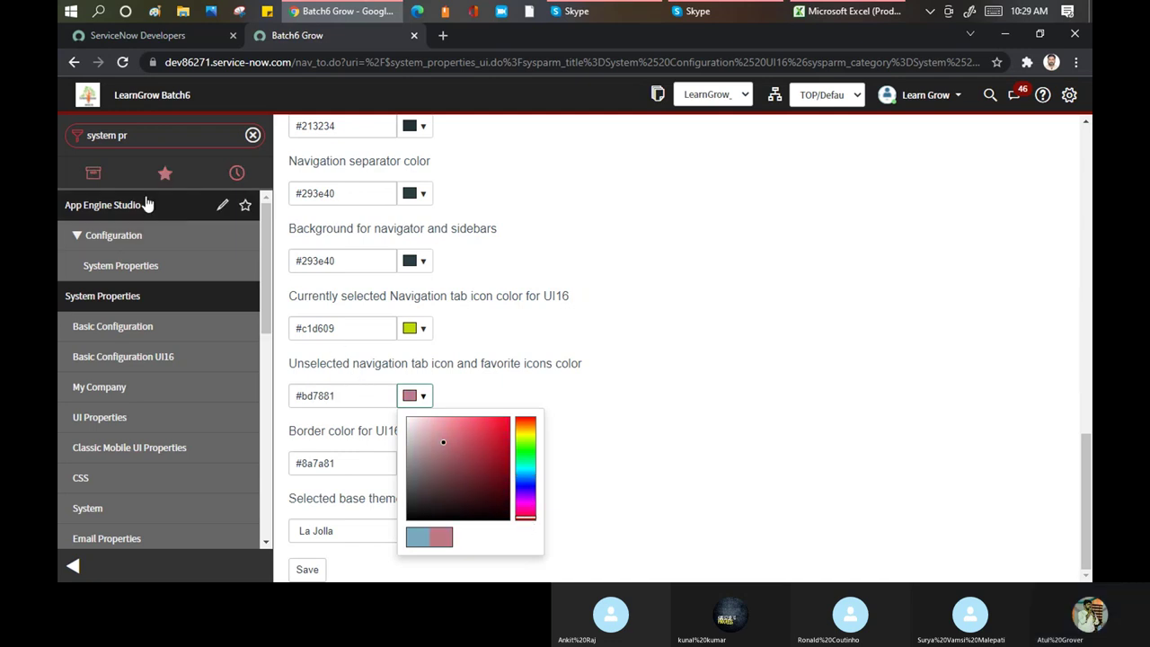
pyautogui.click(635, 455)
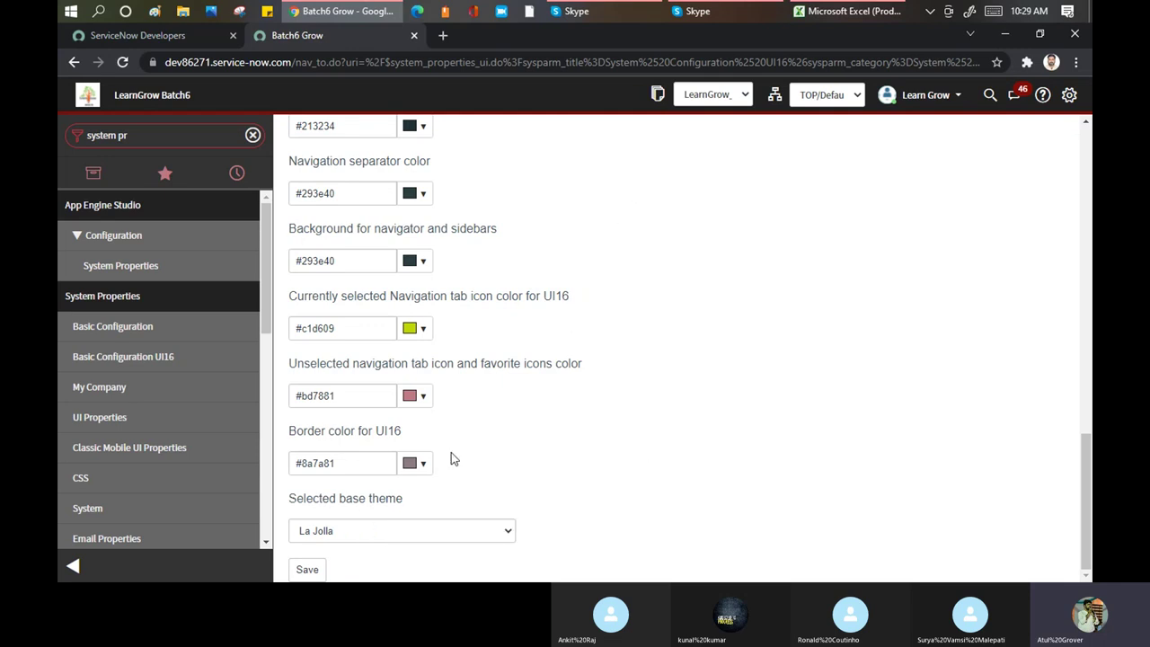
# Switch the UI16 selected base theme from La Jolla to Cobalt
pyautogui.click(504, 533)
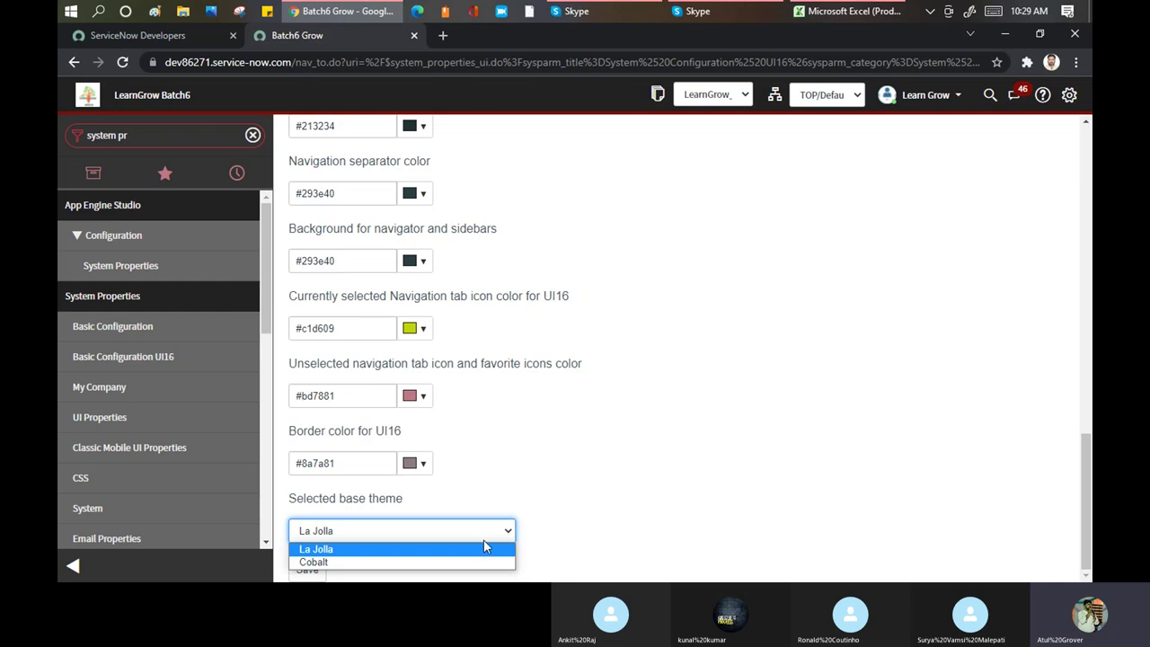
pyautogui.click(665, 436)
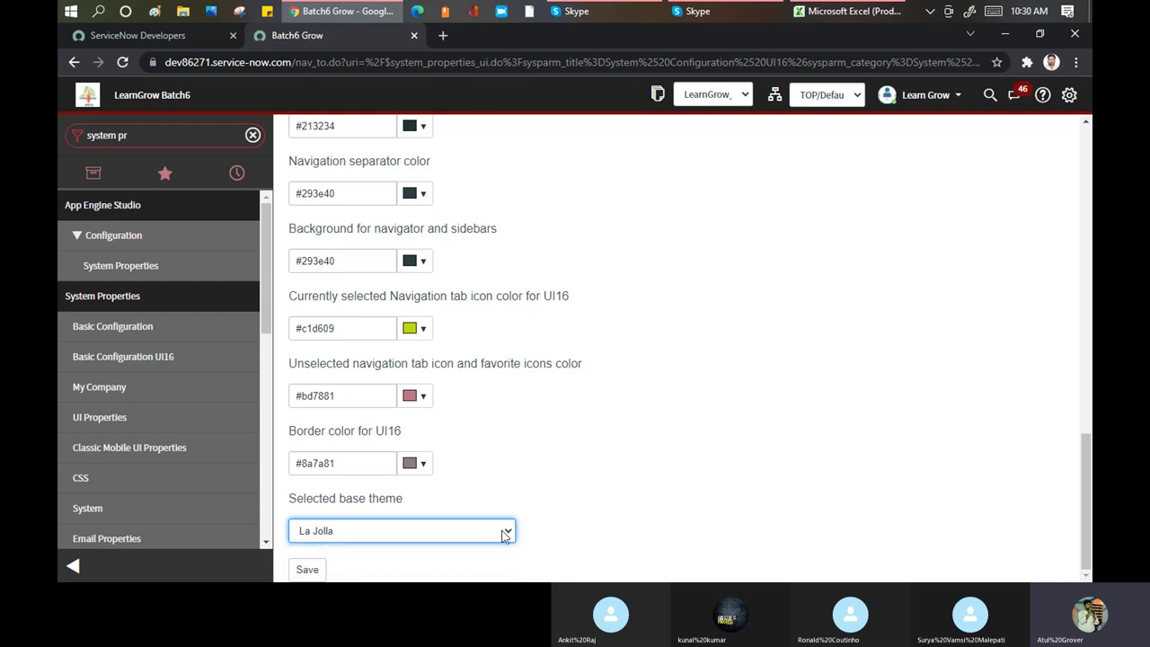
pyautogui.click(503, 533)
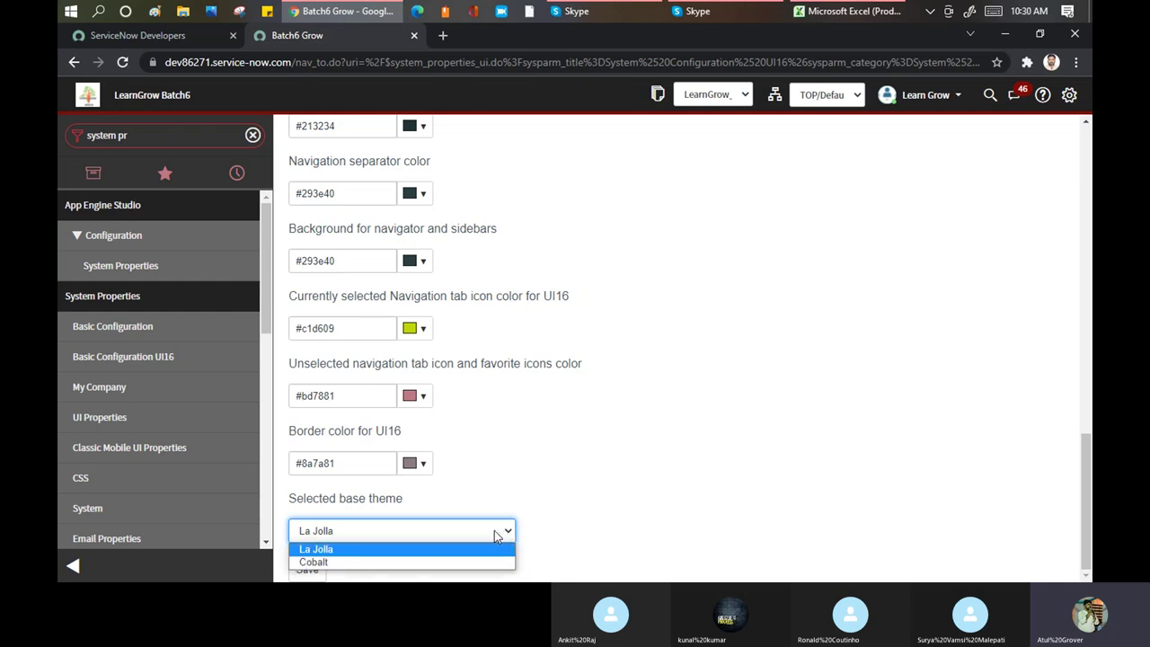
pyautogui.click(328, 563)
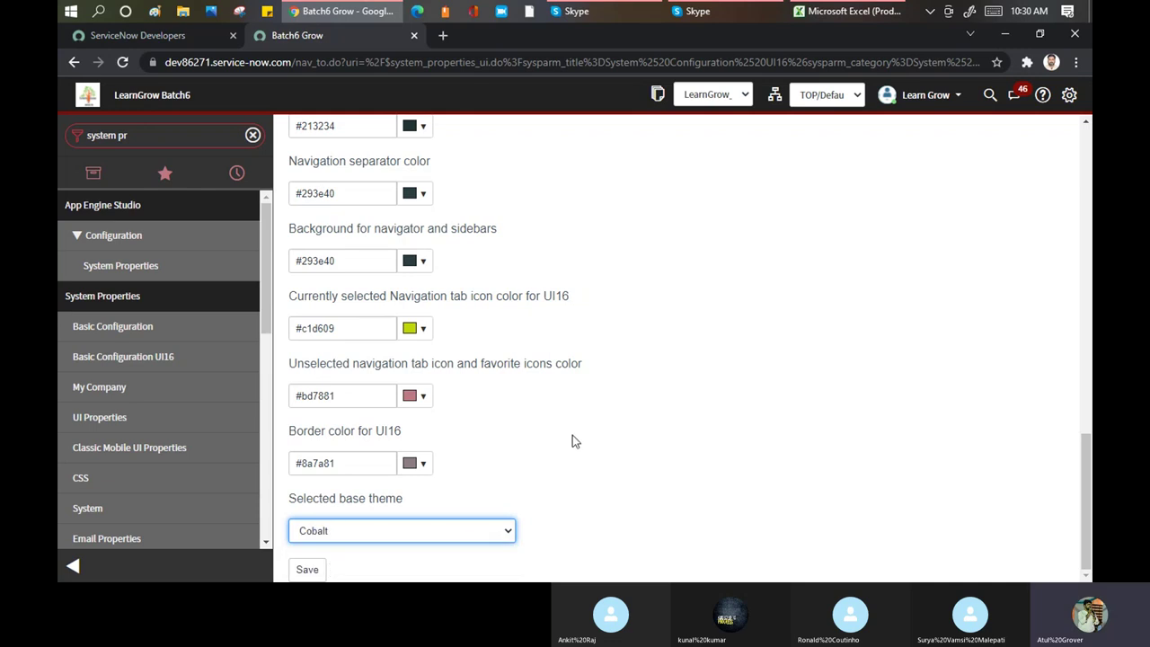
pyautogui.scroll(5, 782, 251)
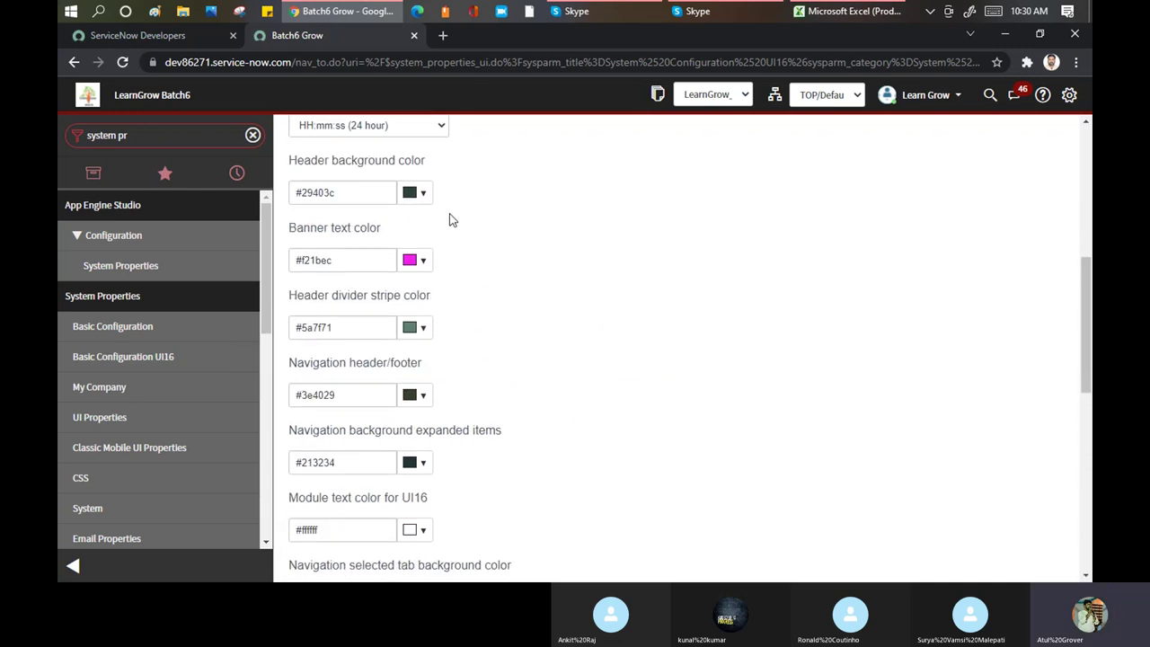
# Set the banner text colour to yellow (#e5f21b)
pyautogui.scroll(3, 453, 225)
pyautogui.scroll(3, 454, 225)
pyautogui.scroll(-4, 426, 313)
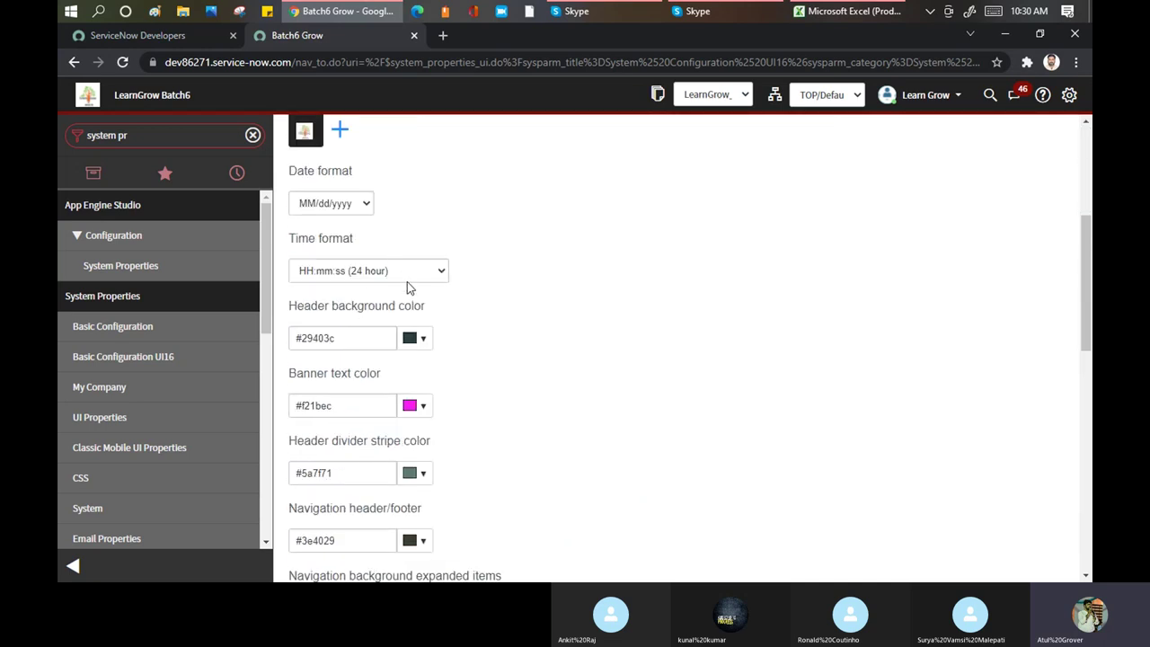
pyautogui.moveTo(120, 97); pyautogui.dragTo(191, 97)
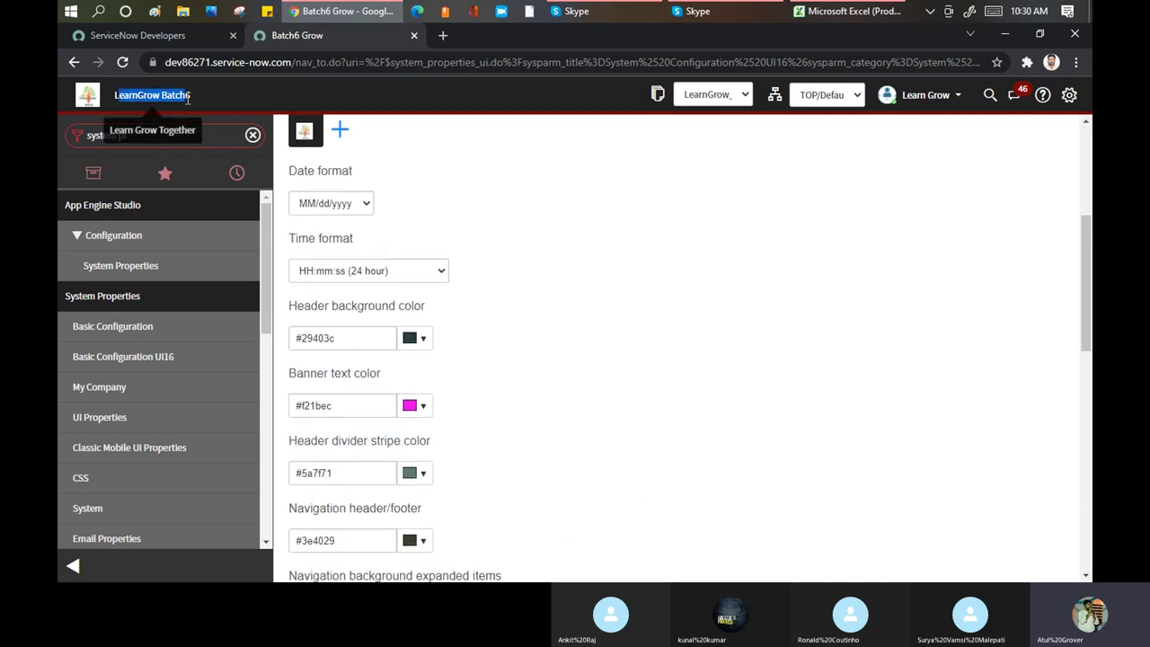
pyautogui.click(425, 406)
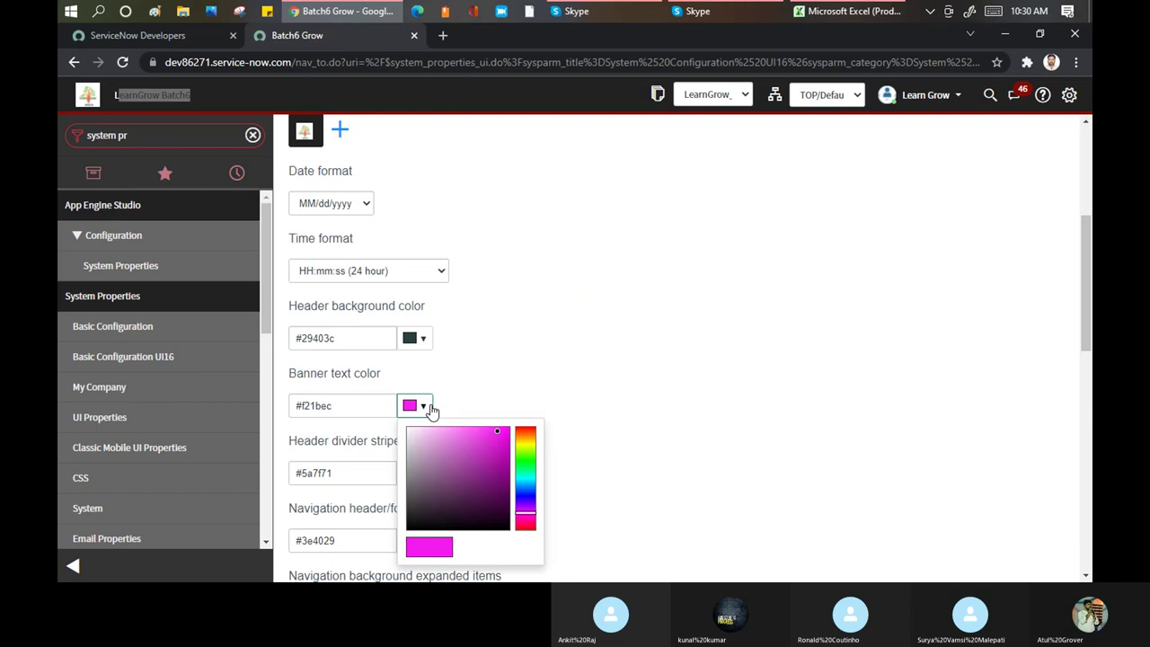
pyautogui.click(529, 444)
pyautogui.click(589, 417)
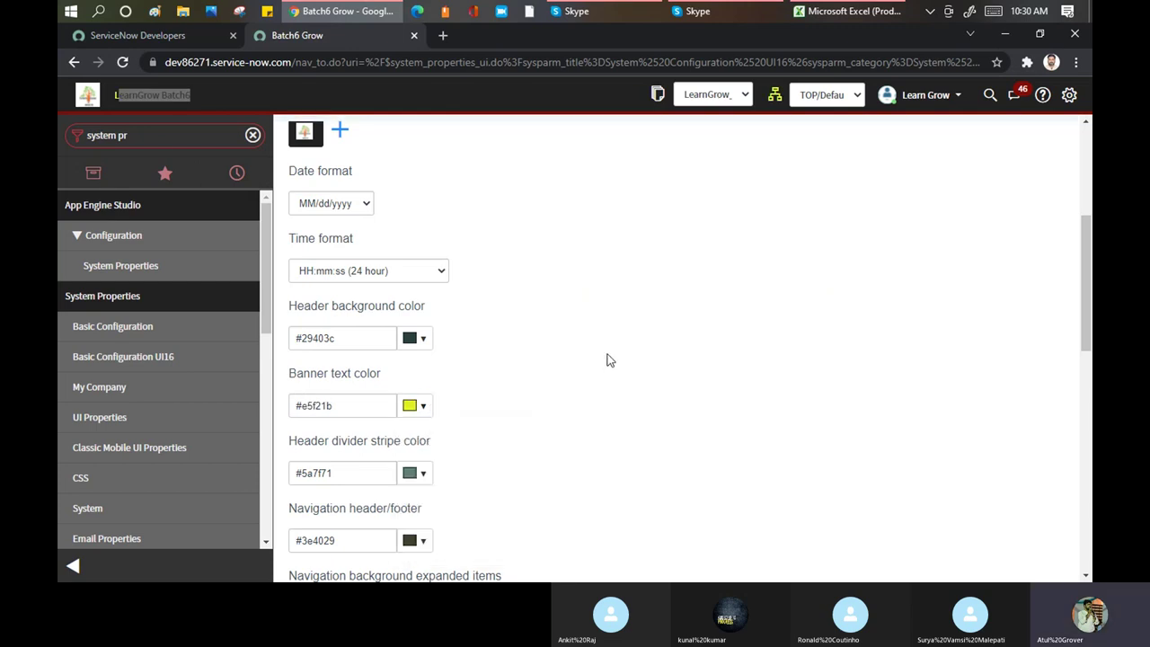
pyautogui.click(181, 101)
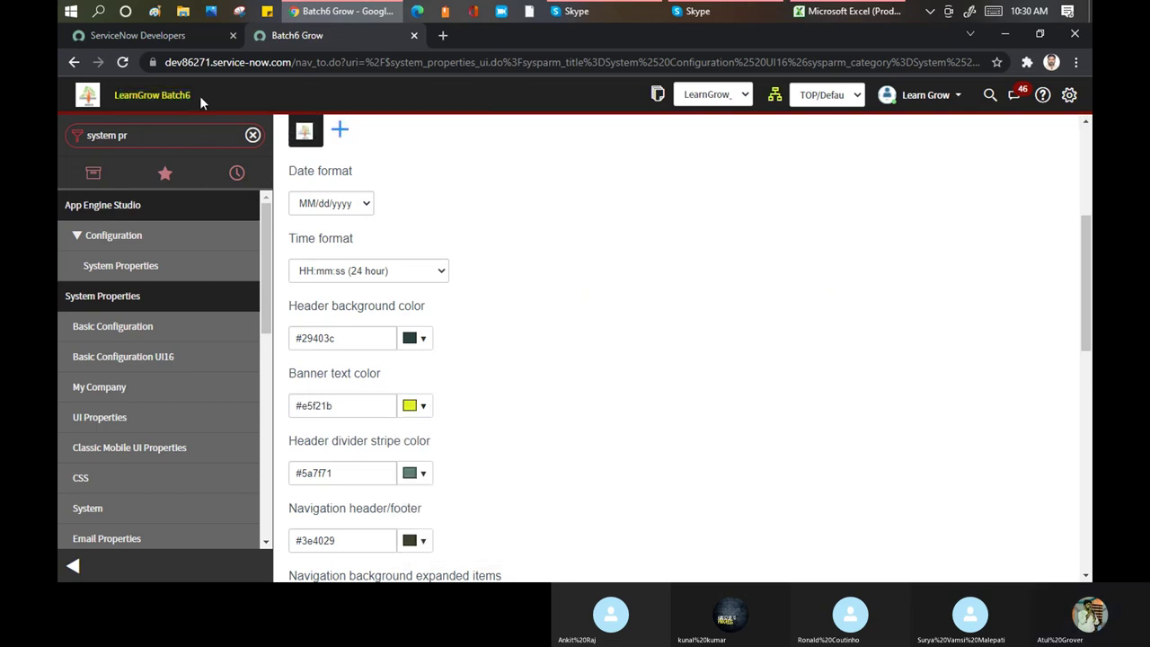
# Lighten the header divider stripe colour to #8f9f99
pyautogui.scroll(-2, 461, 411)
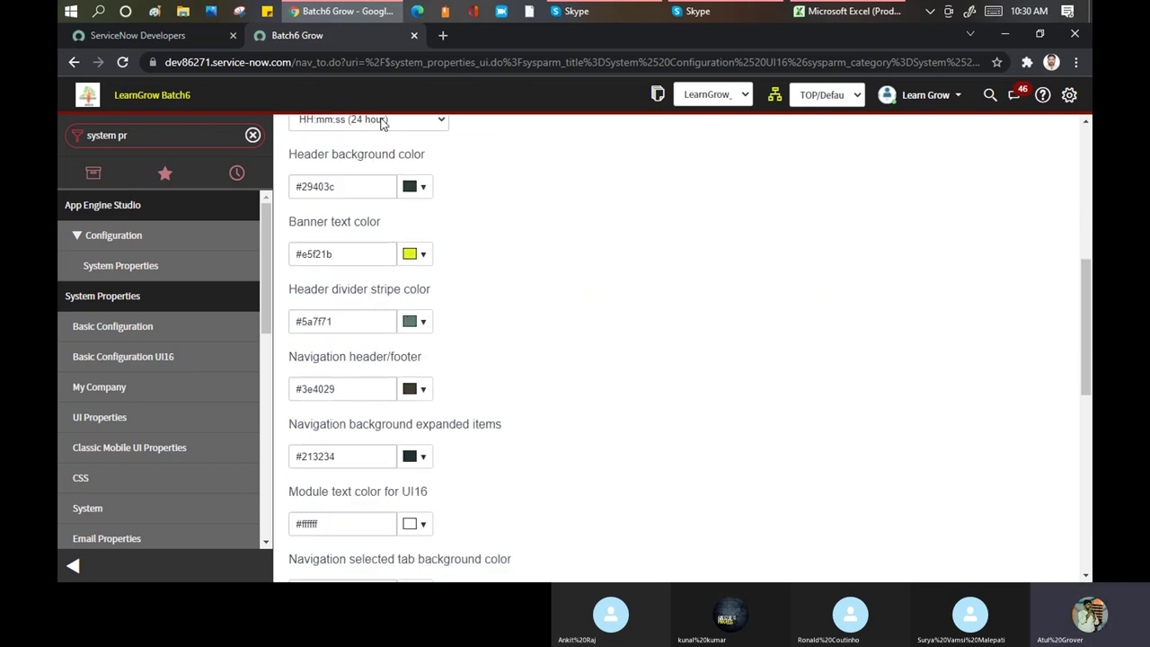
pyautogui.click(431, 323)
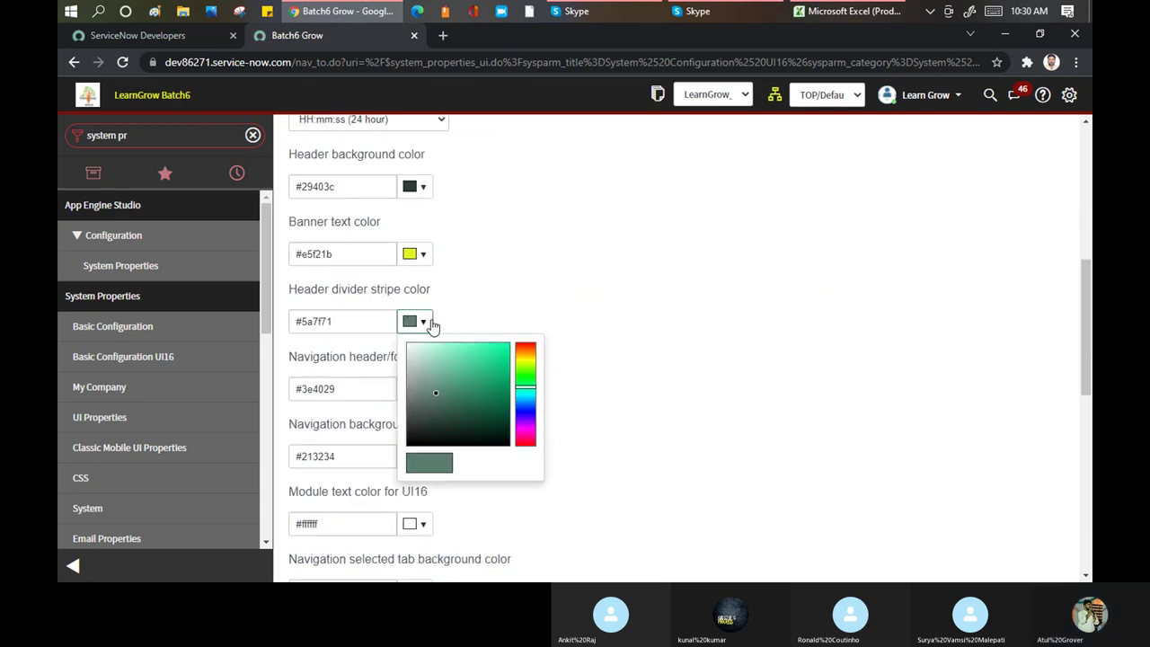
pyautogui.scroll(-2, 476, 381)
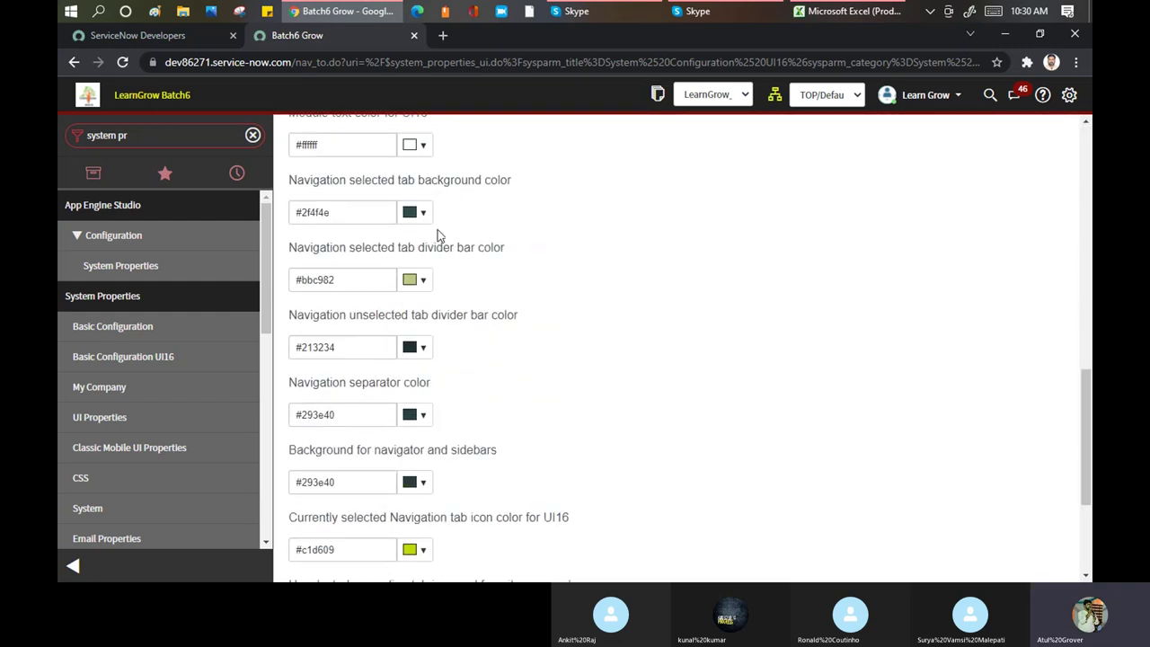
pyautogui.moveTo(472, 203)
pyautogui.mouseDown()
pyautogui.moveTo(478, 228)
pyautogui.moveTo(432, 266)
pyautogui.moveTo(420, 235)
pyautogui.moveTo(411, 241)
pyautogui.moveTo(433, 261)
pyautogui.moveTo(416, 228)
pyautogui.mouseUp()
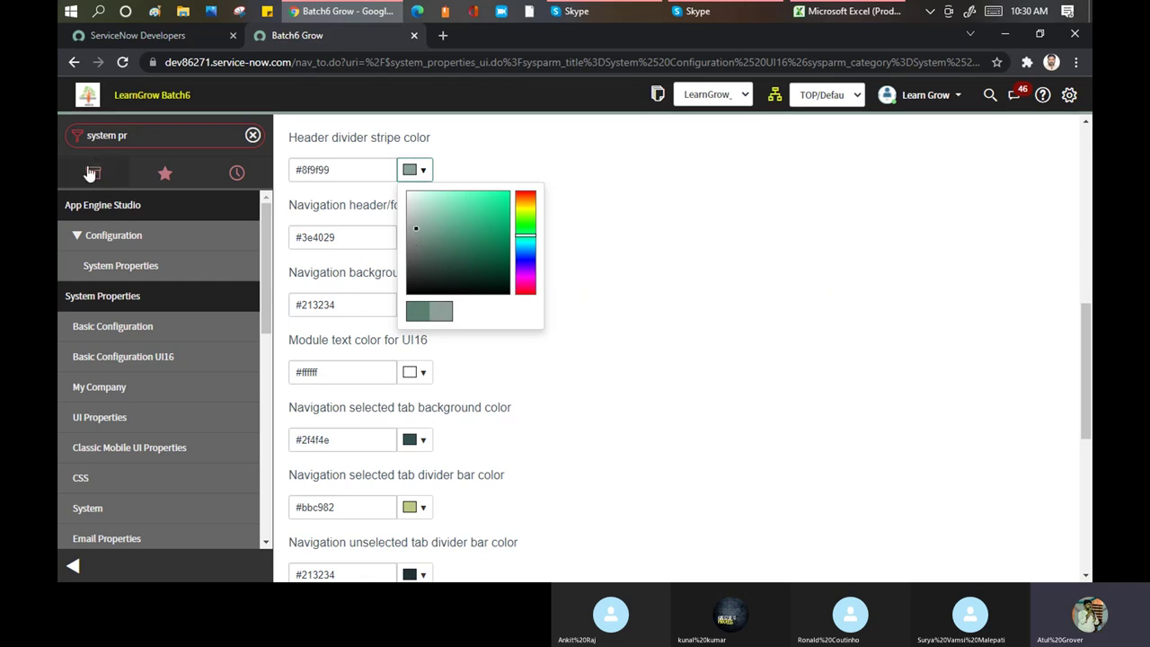
pyautogui.click(620, 227)
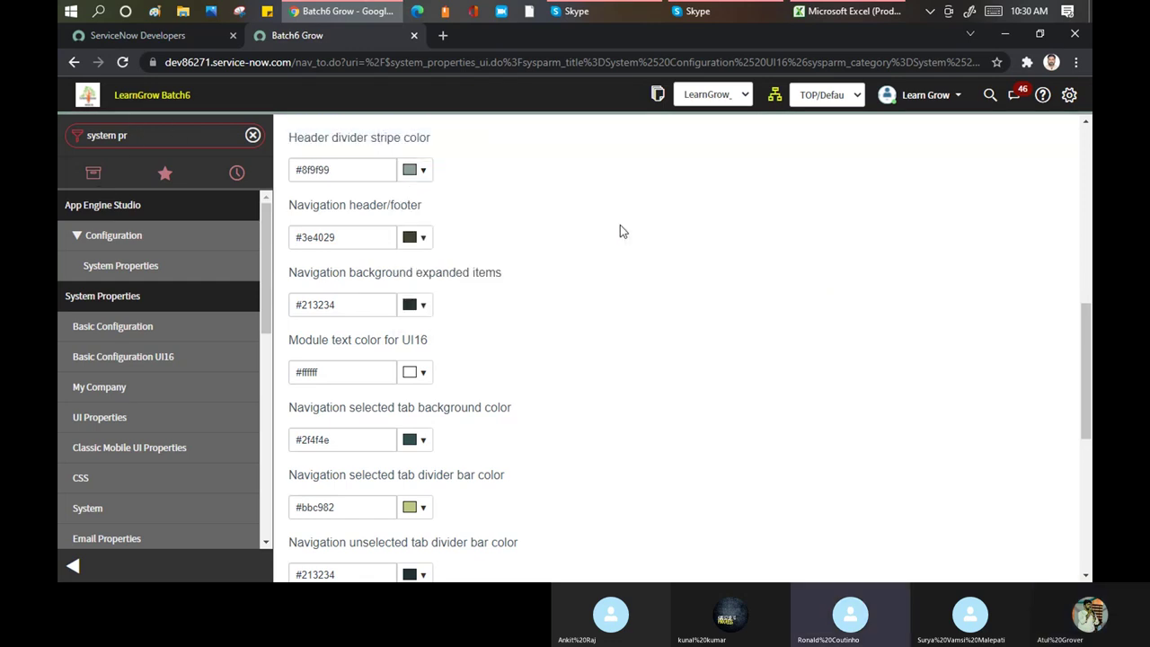
# Inspect the navigation header/footer colour value, leaving it unchanged
pyautogui.click(341, 237)
pyautogui.hotkey('ctrl', 'a')
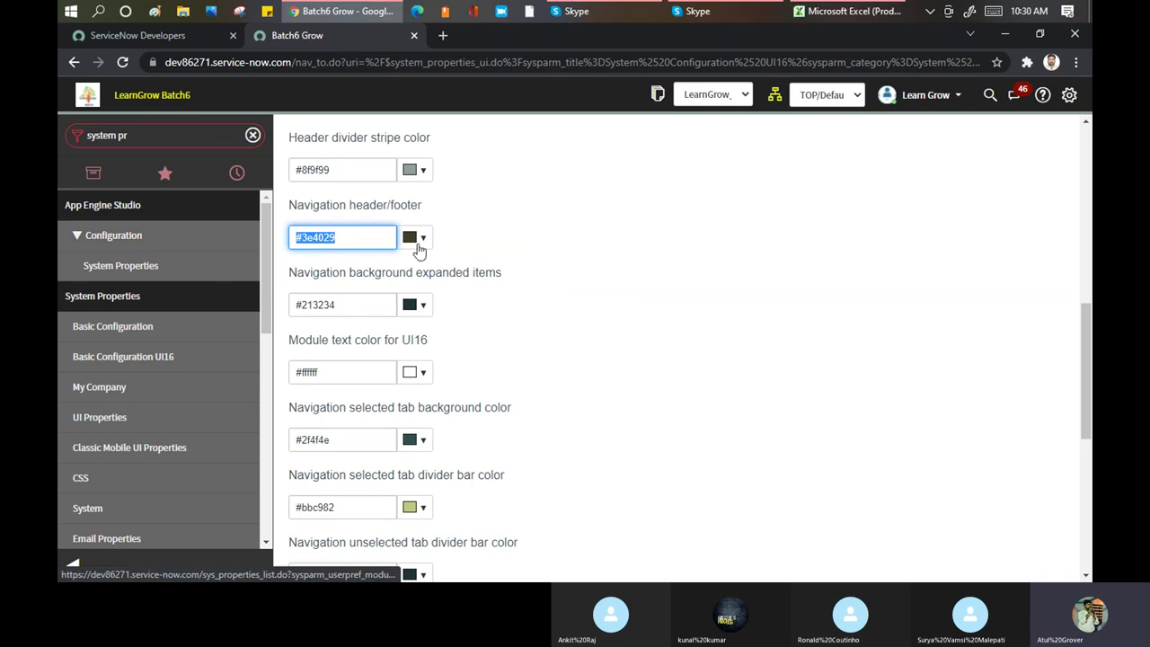
pyautogui.click(606, 224)
pyautogui.scroll(1, 606, 224)
pyautogui.scroll(10, 607, 231)
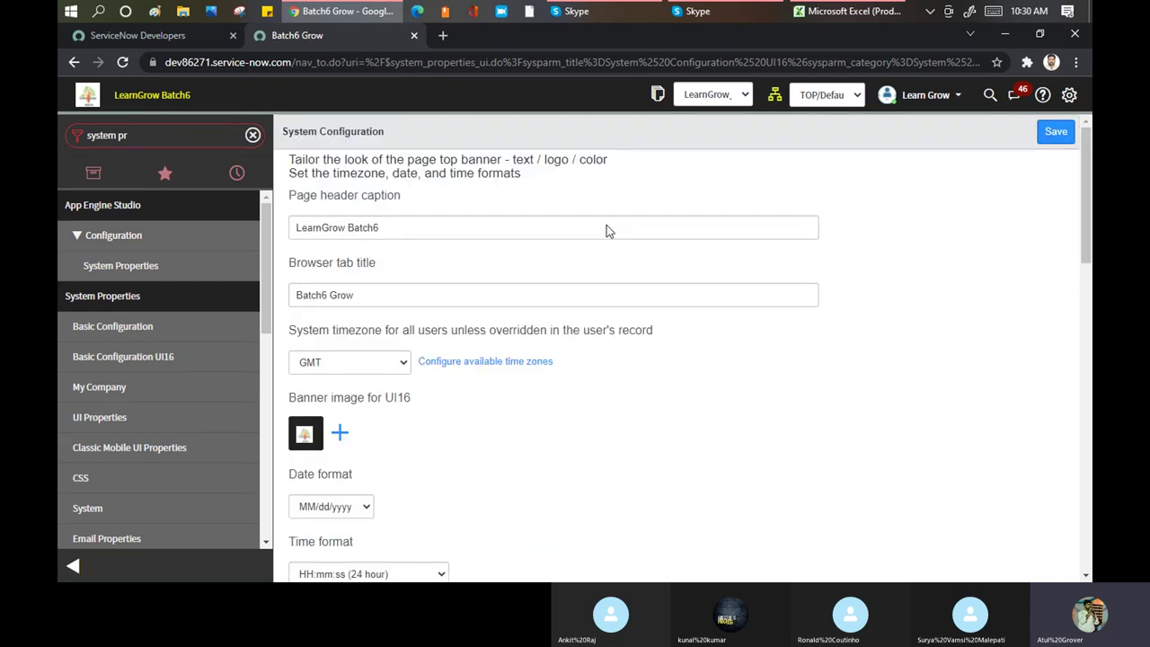
# Save the UI16 System Configuration colour and Cobalt theme changes
pyautogui.click(1054, 133)
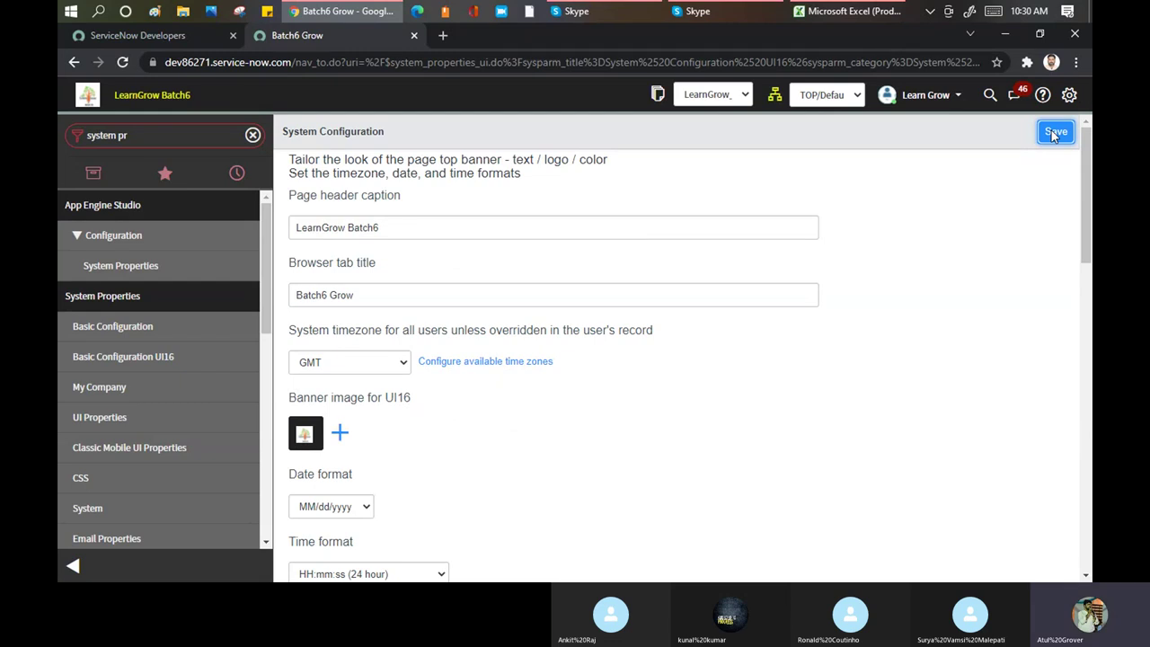
pyautogui.click(1055, 133)
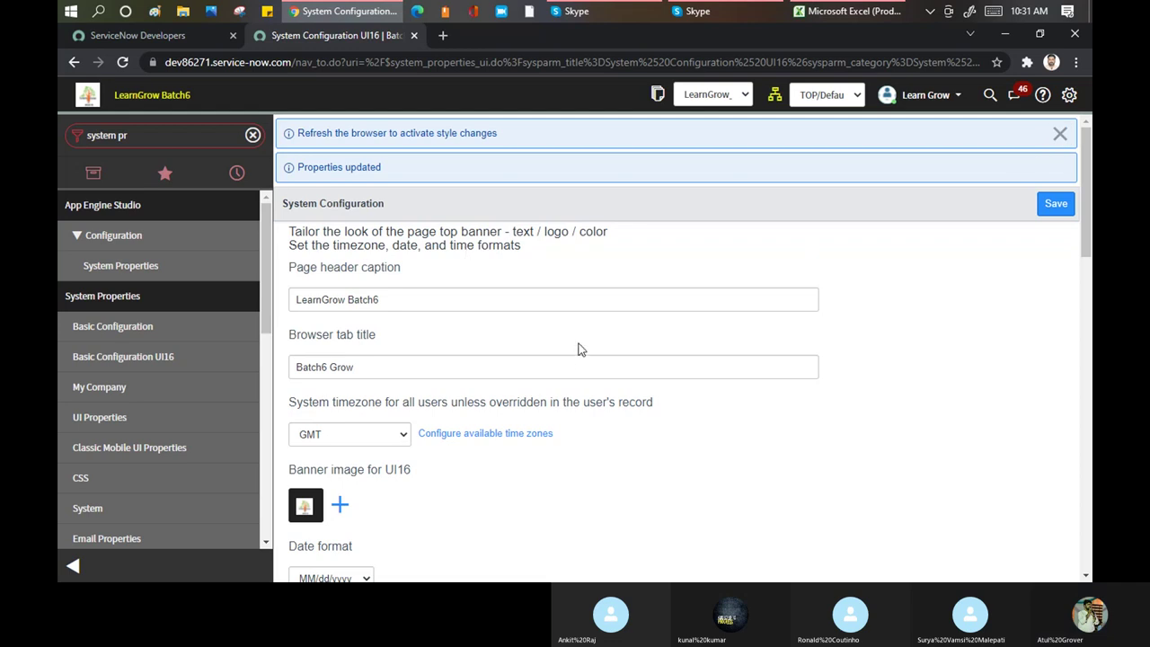
pyautogui.scroll(-4, 578, 347)
pyautogui.scroll(-6, 578, 289)
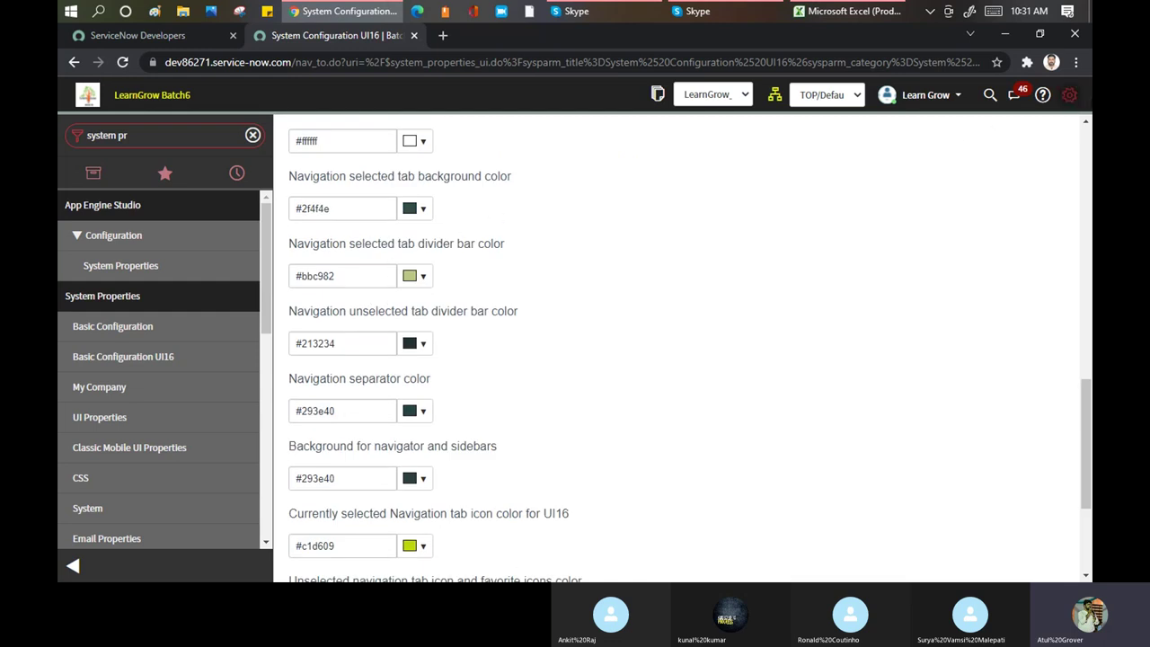
pyautogui.click(1069, 95)
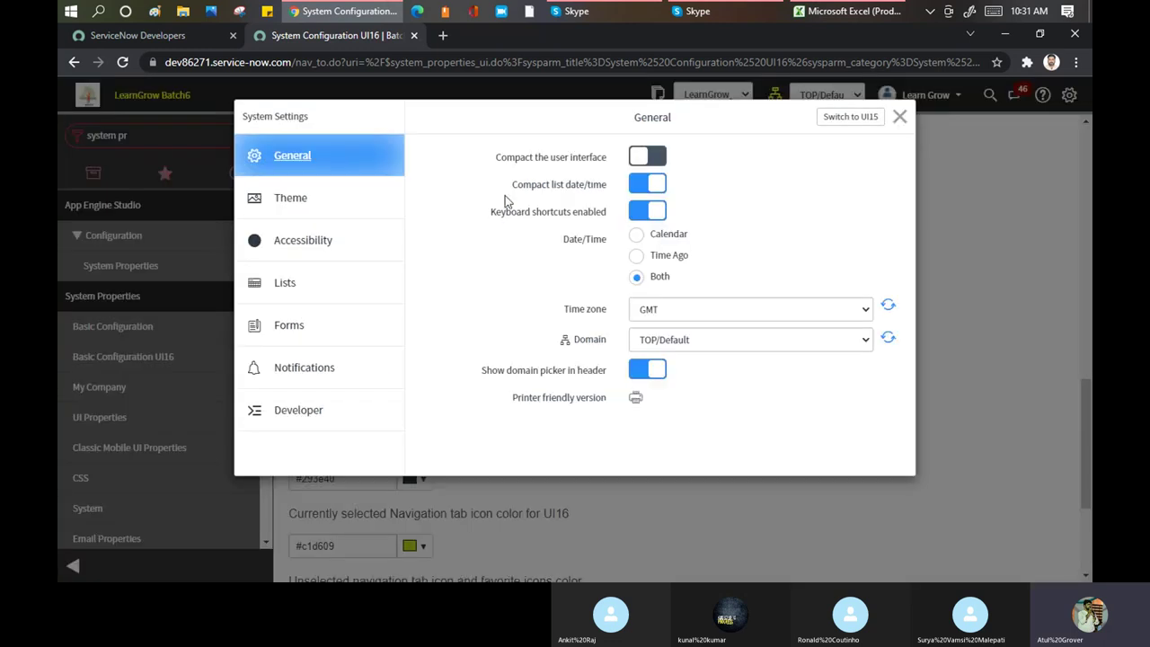
pyautogui.click(899, 117)
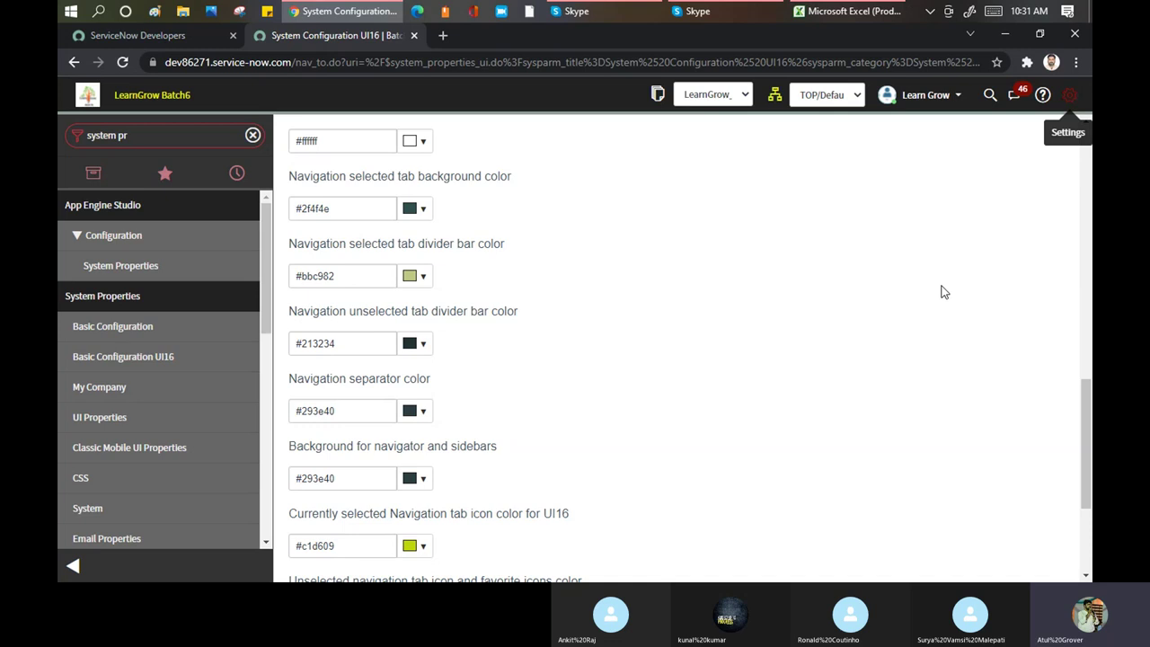
pyautogui.scroll(-3, 943, 292)
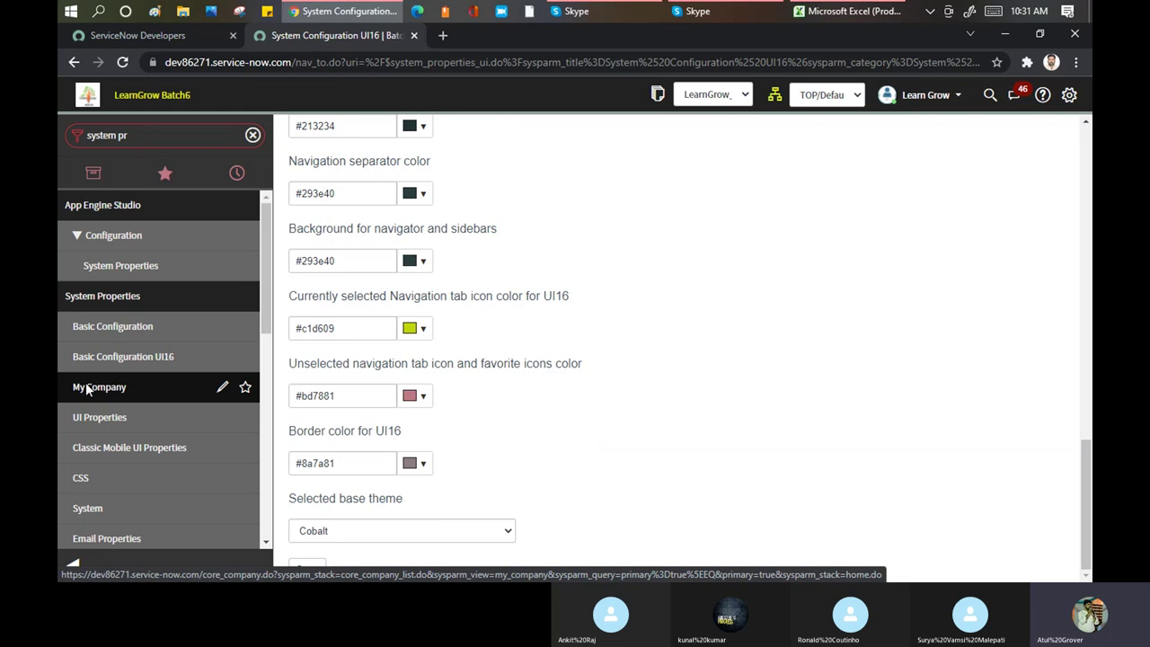
# Open My Company, review the Learn Grow banner image and LearnGrow Batch6 text, and check viewers
pyautogui.click(86, 388)
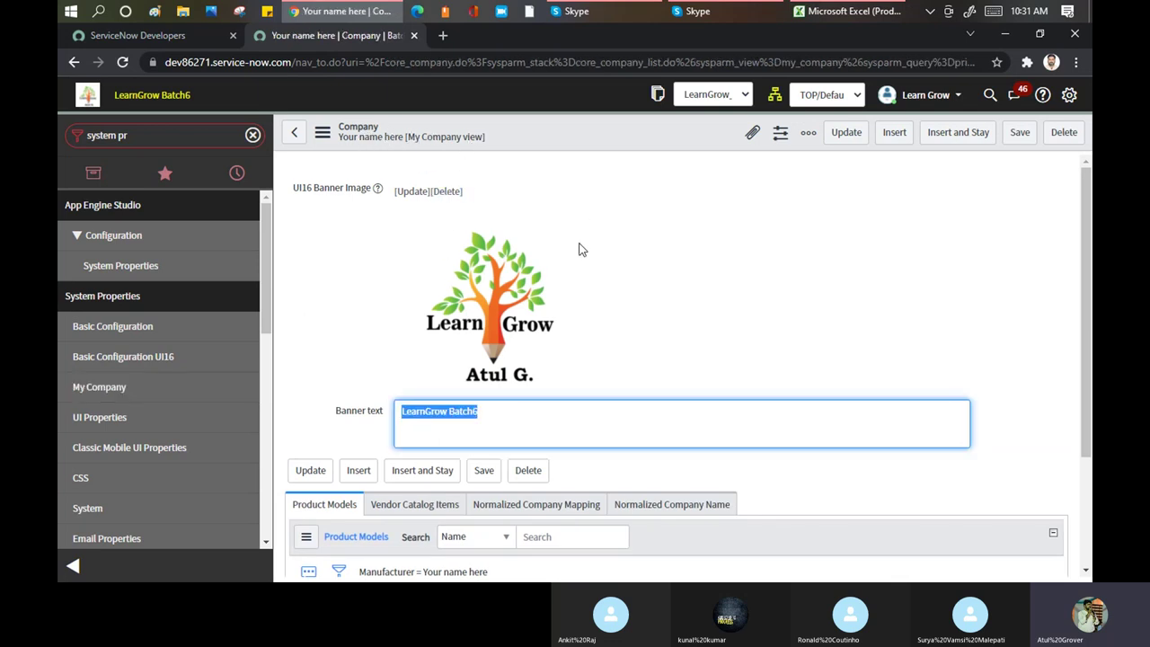
pyautogui.scroll(-1, 502, 332)
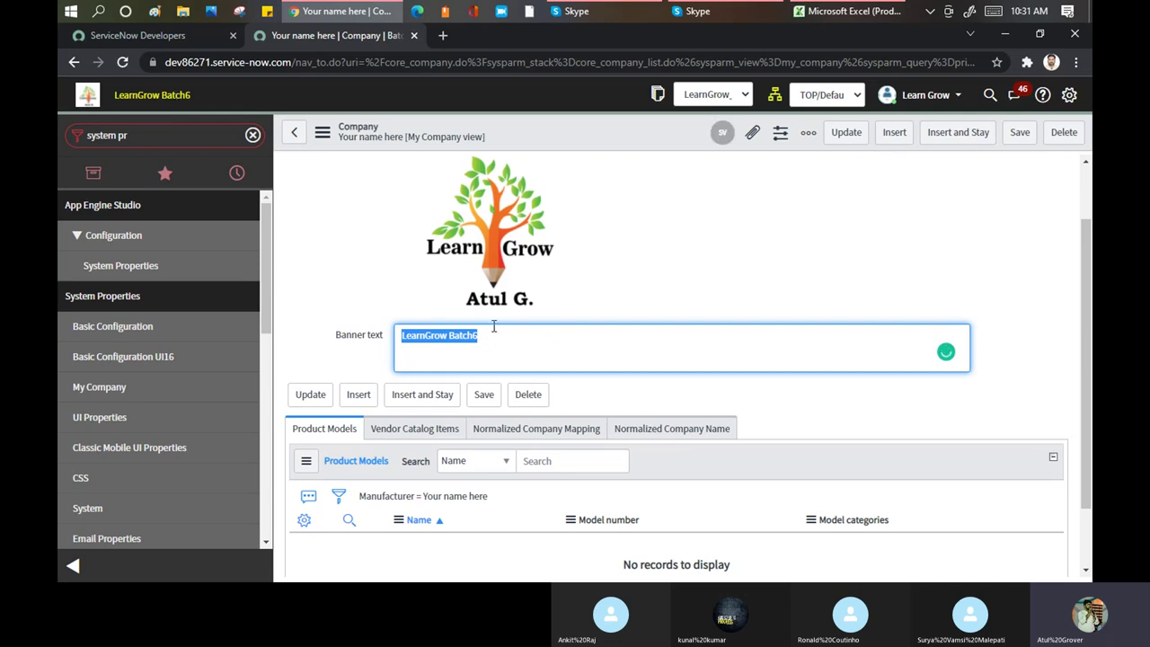
pyautogui.scroll(-1, 605, 341)
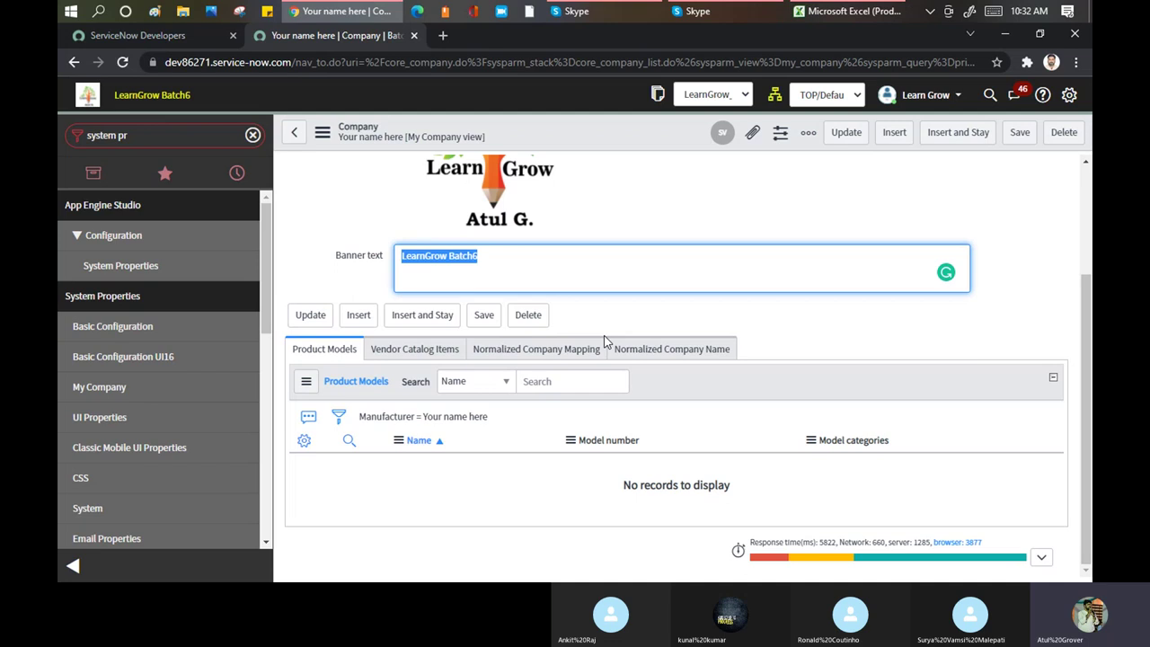
pyautogui.scroll(2, 557, 241)
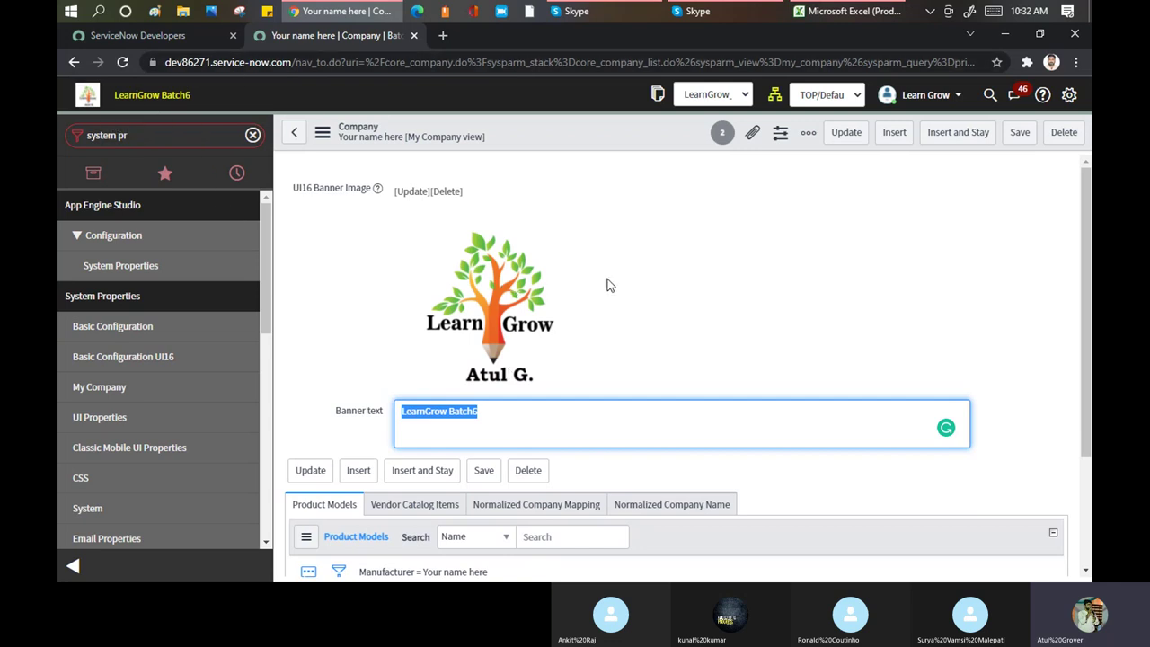
pyautogui.click(724, 135)
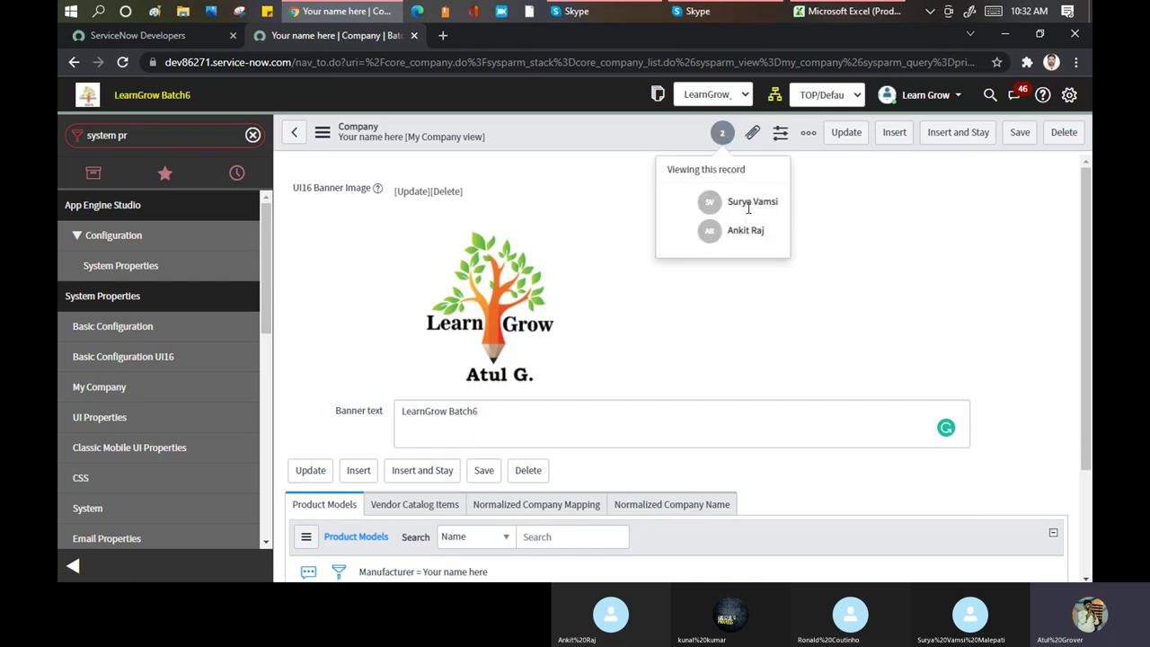
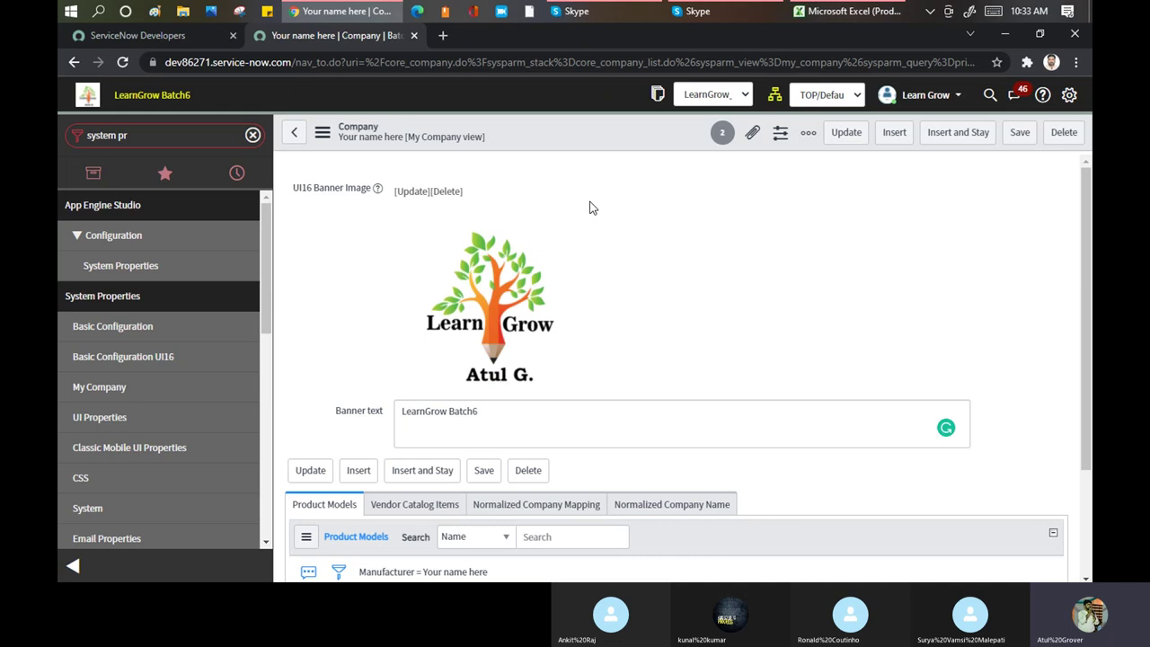
# Check the company record's 2 other viewers, then go to System Properties > UI Properties
pyautogui.click(721, 133)
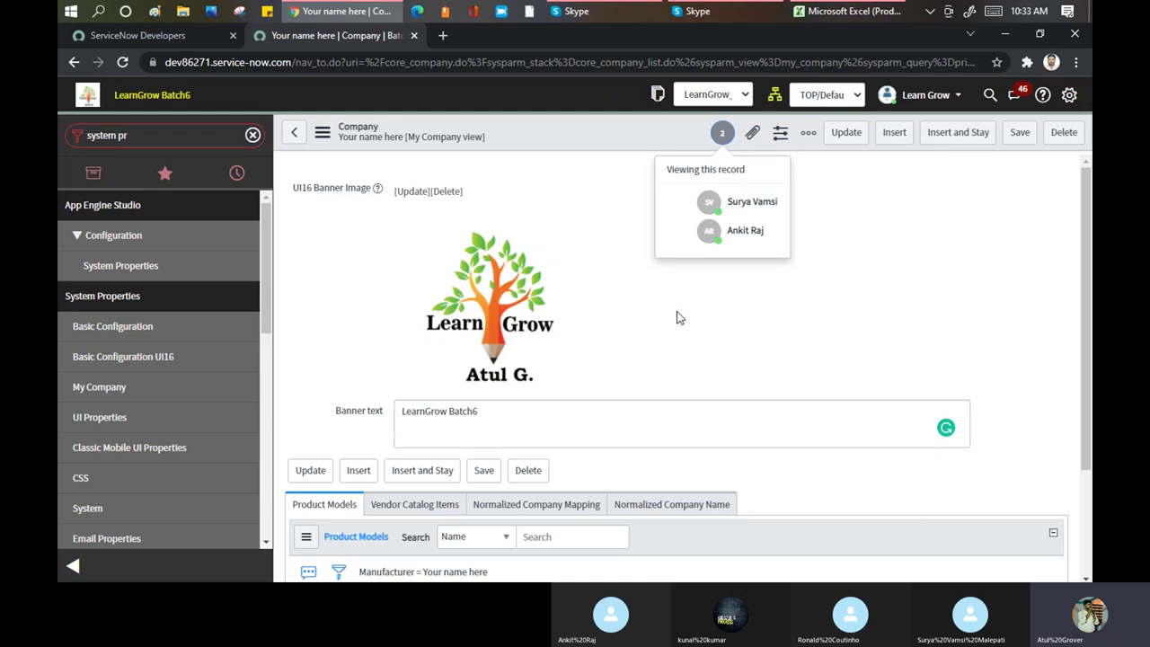
pyautogui.scroll(-3, 592, 162)
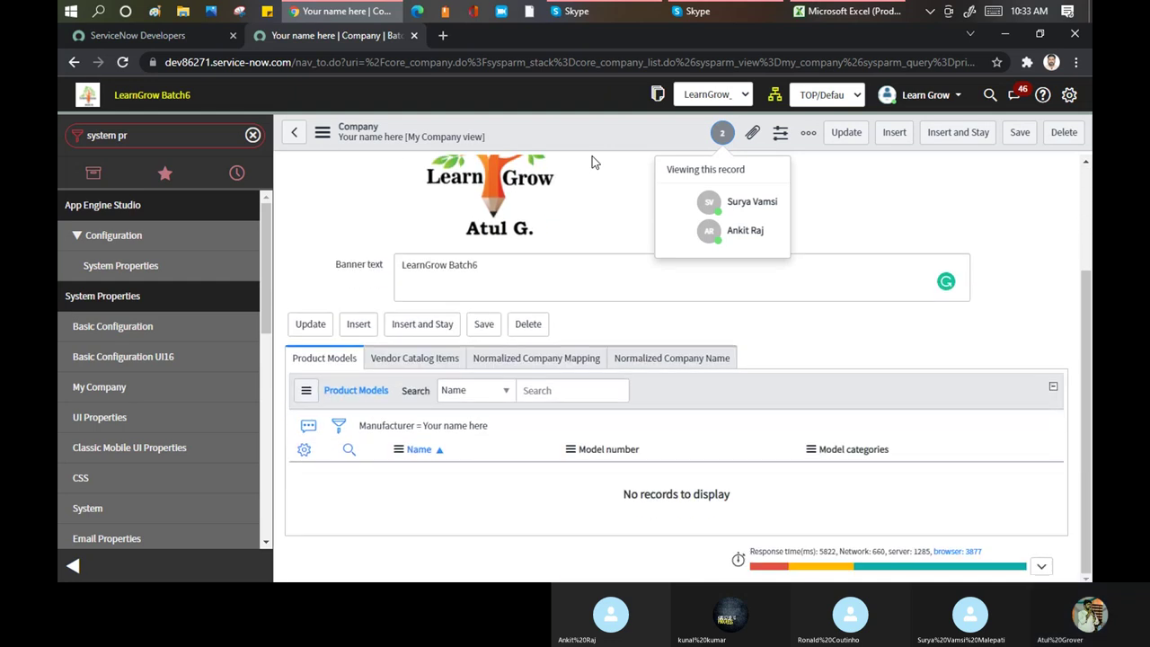
pyautogui.click(102, 417)
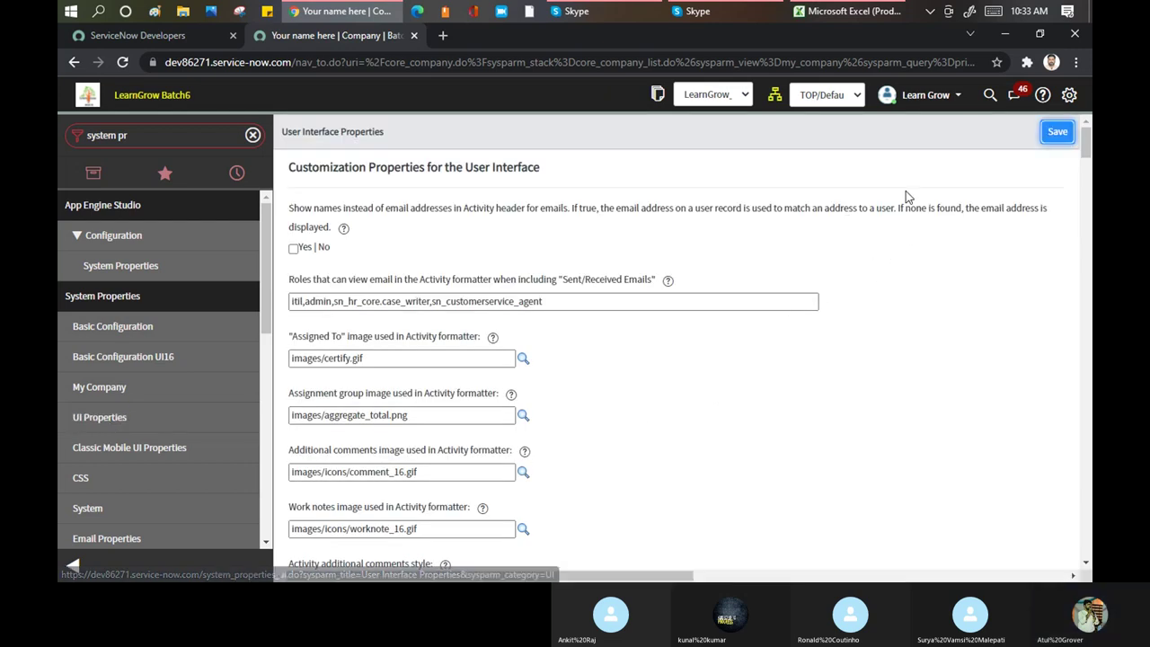
# Scroll through the UI properties down to the HTML toolbar settings and back to the top
pyautogui.scroll(-15, 855, 277)
pyautogui.scroll(-15, 759, 265)
pyautogui.scroll(-8, 759, 269)
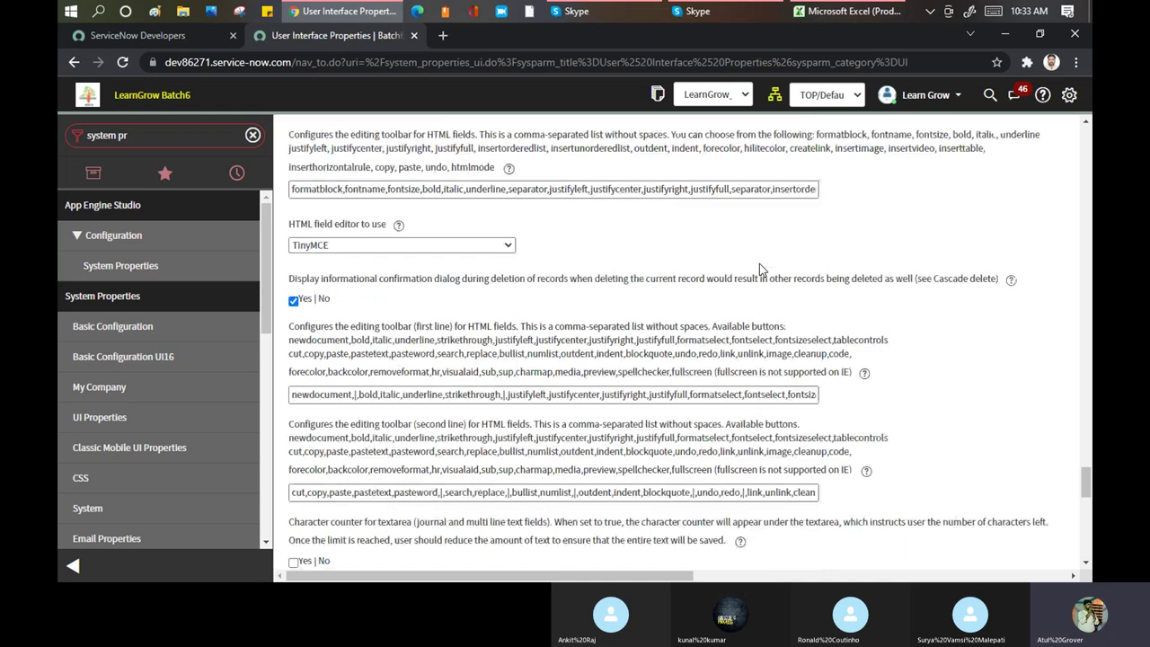
pyautogui.scroll(15, 759, 268)
pyautogui.scroll(15, 759, 267)
pyautogui.scroll(10, 759, 270)
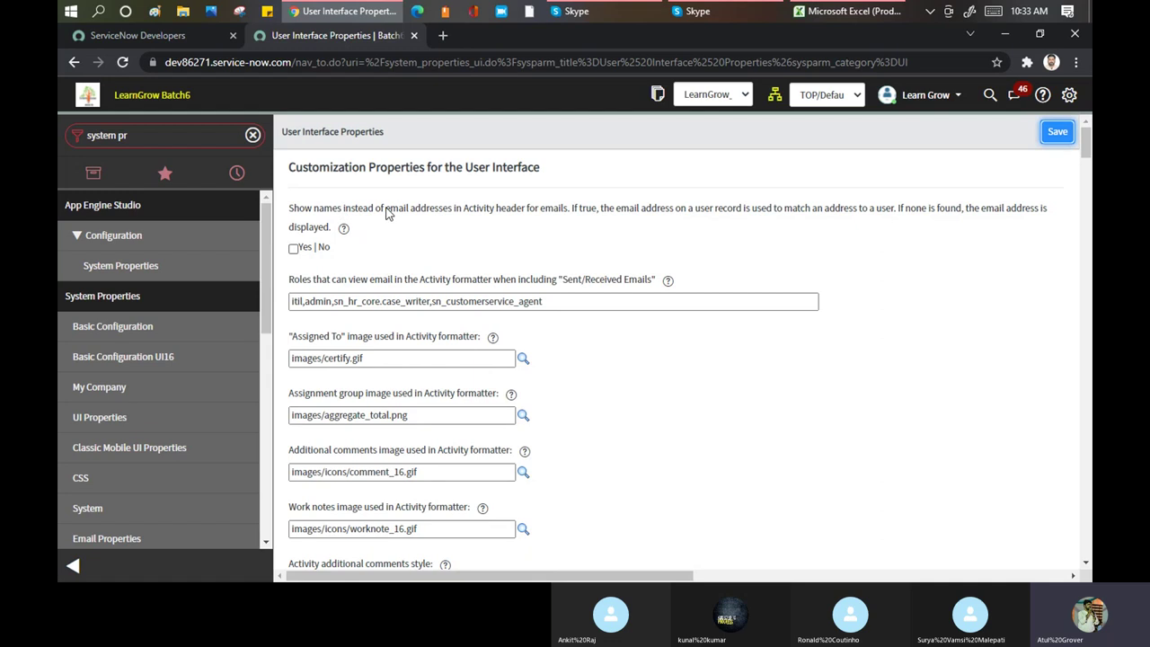
# Load dev86271.service-now.com/incident_list.do in a new browser tab
pyautogui.click(441, 35)
pyautogui.write('dev')
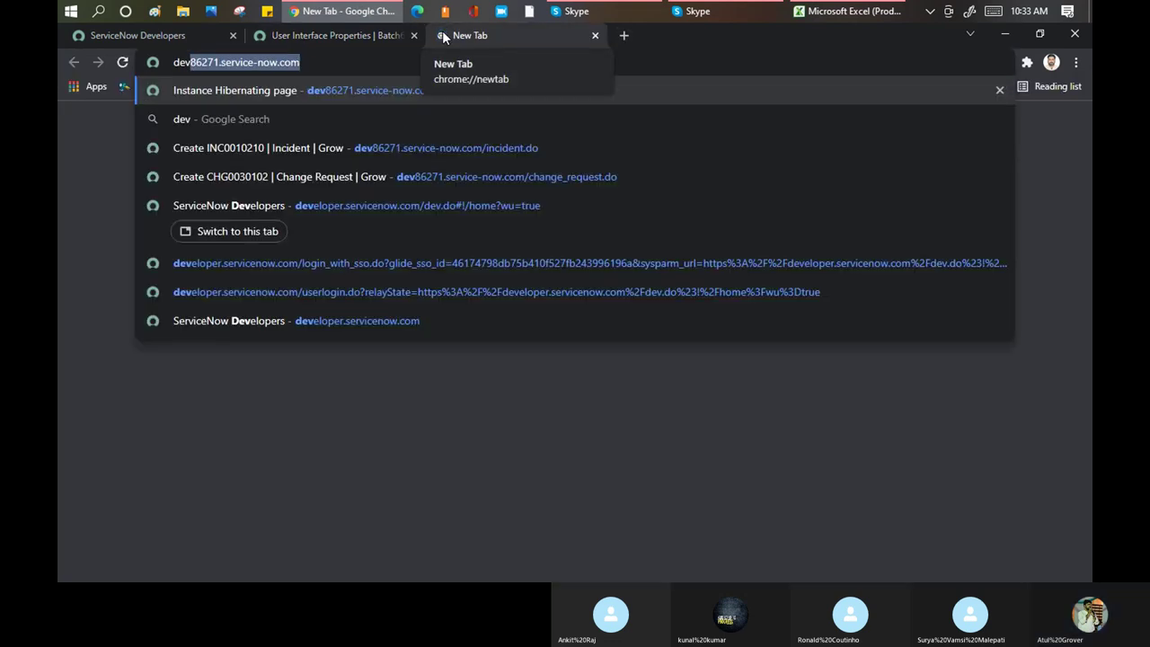
pyautogui.write('86271.service-now.com/in')
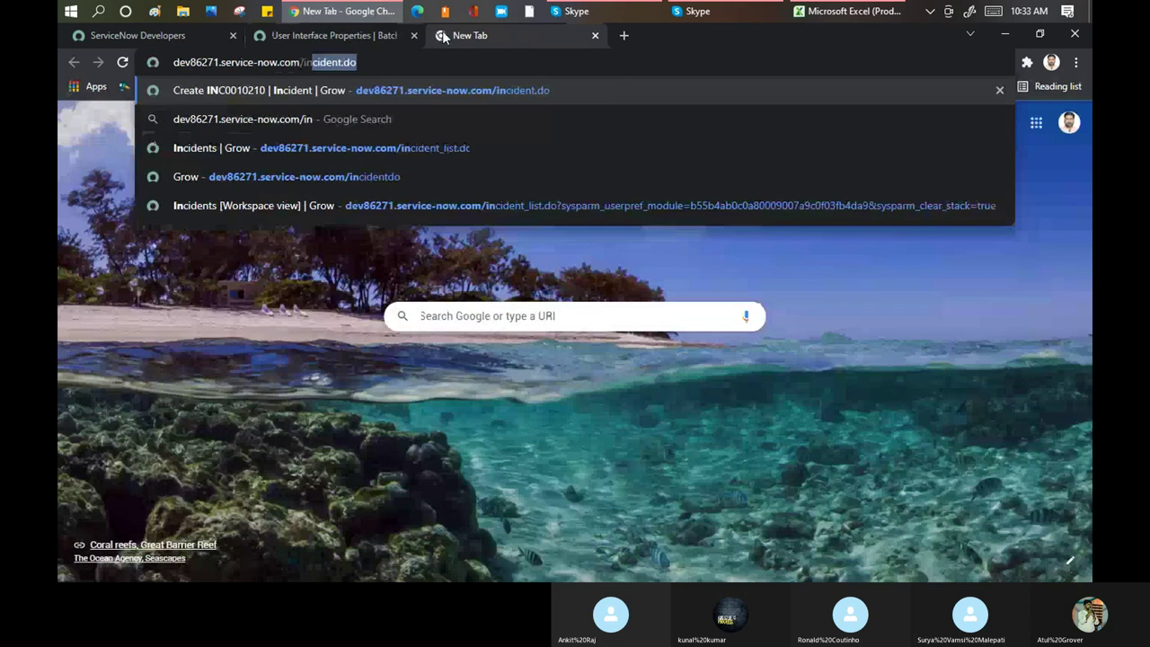
pyautogui.press('Right')
pyautogui.press('Left')
pyautogui.press('Left')
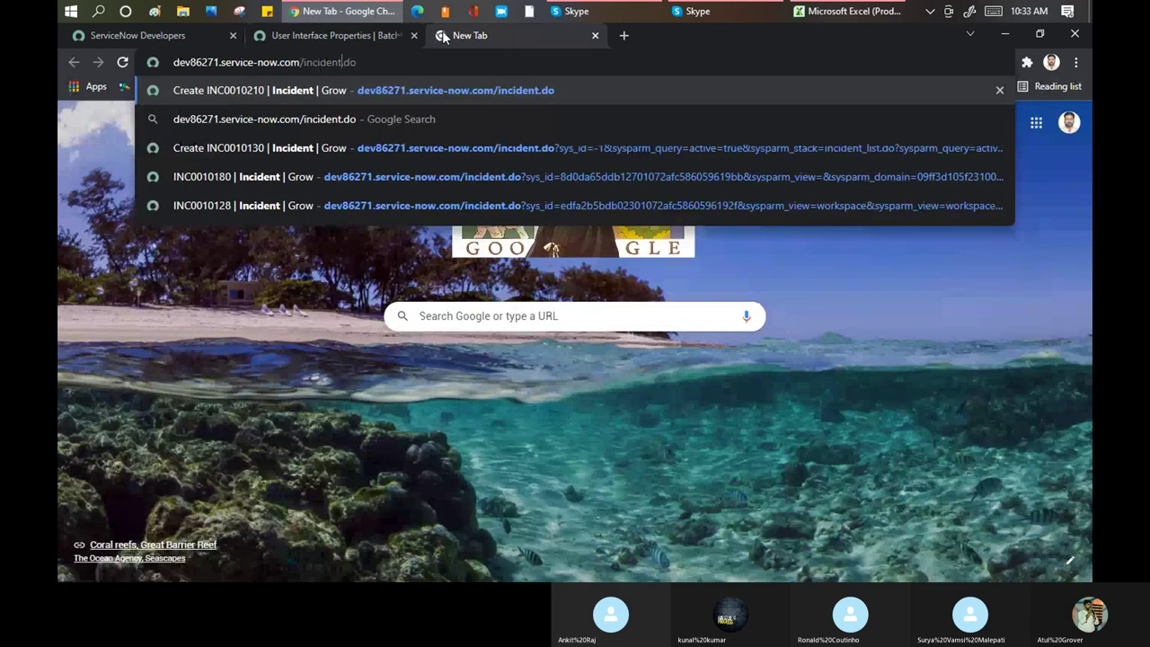
pyautogui.write('_list')
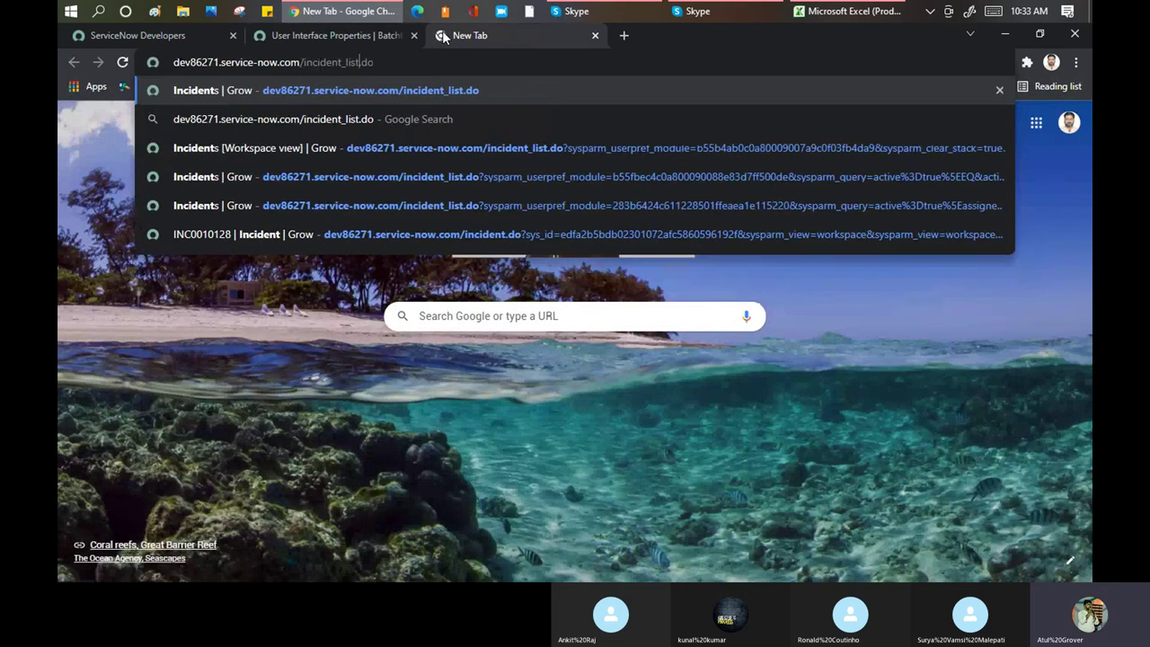
pyautogui.press('Return')
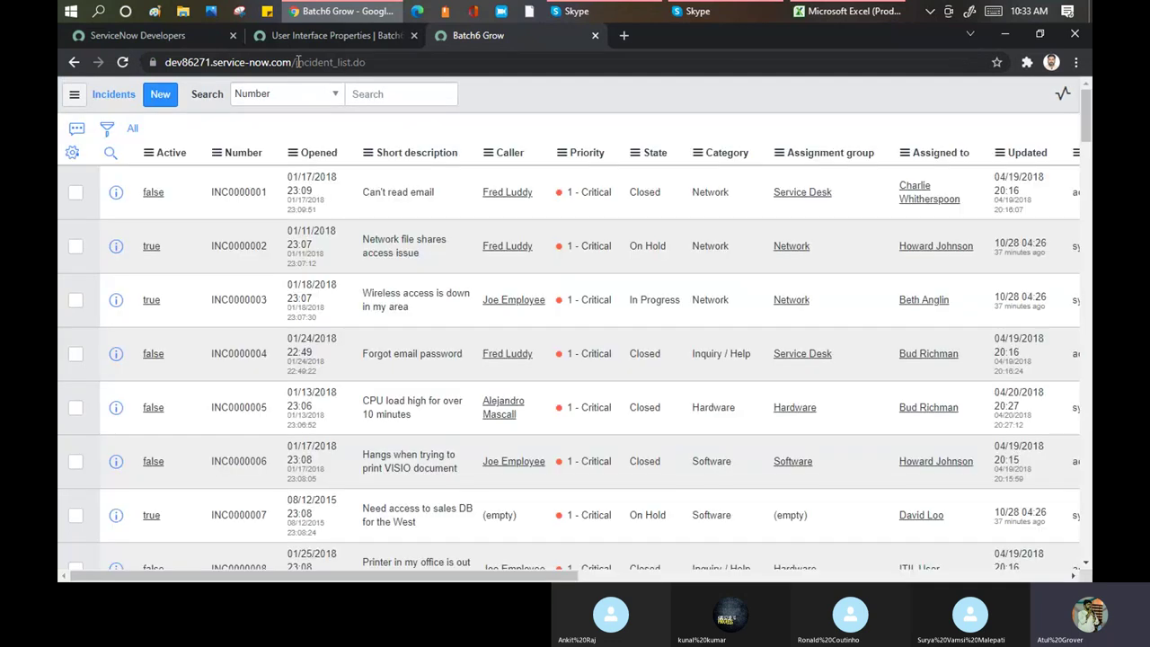
pyautogui.moveTo(300, 62); pyautogui.dragTo(384, 63)
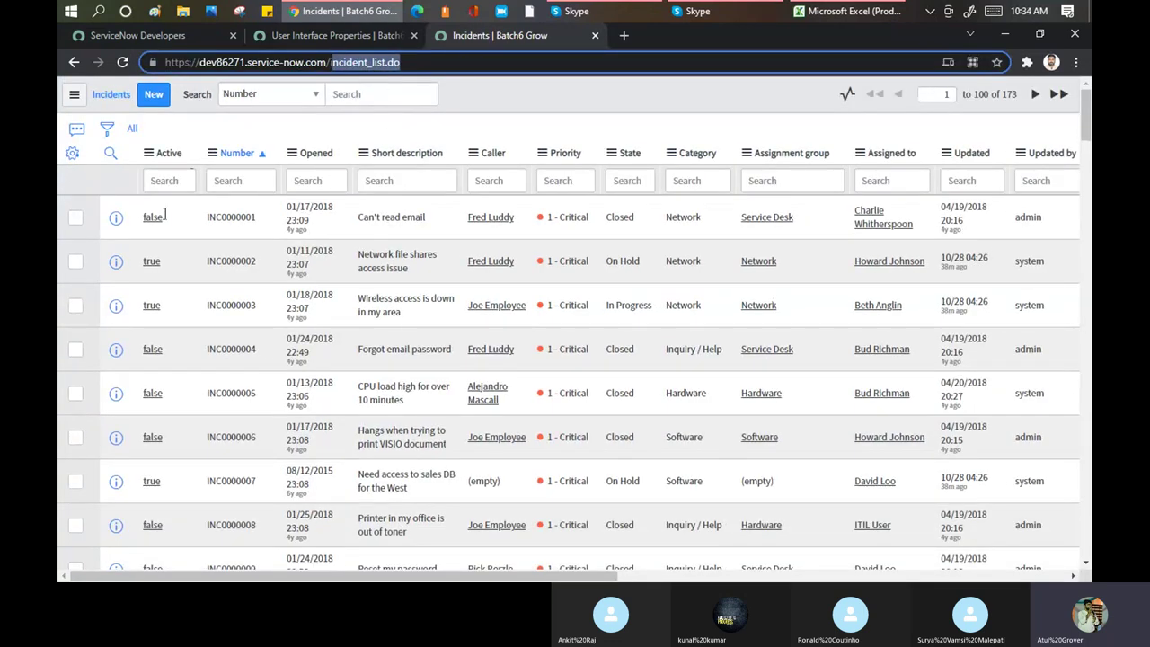
# Move Number above Active in the Incidents list's selected columns and apply the order
pyautogui.click(72, 152)
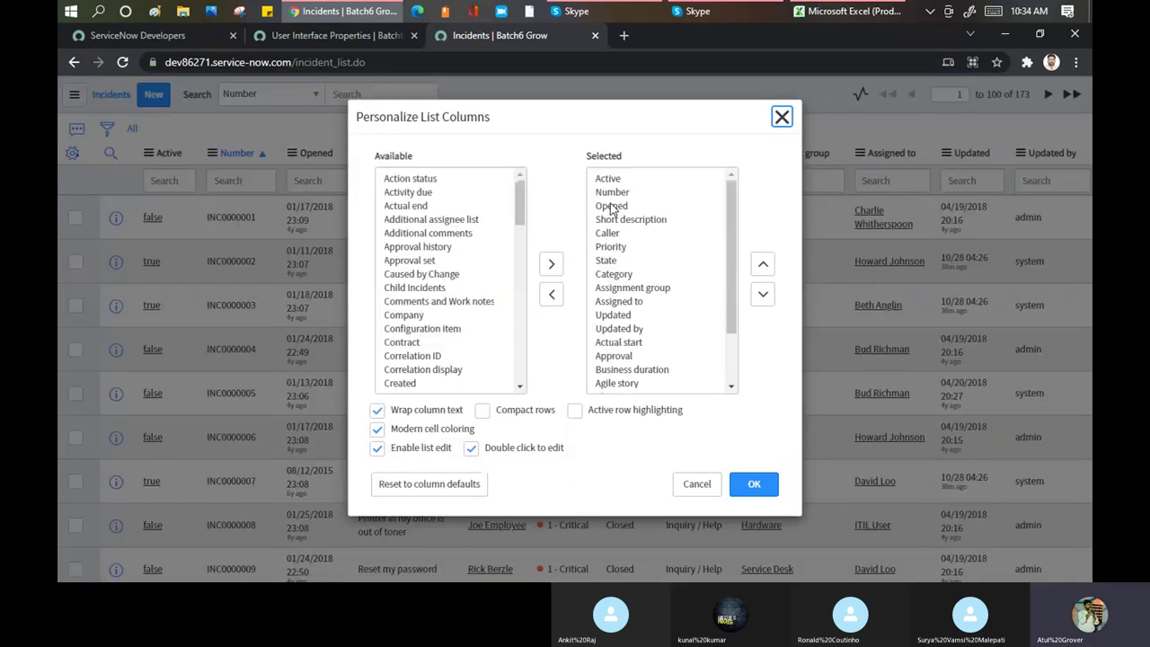
pyautogui.click(612, 192)
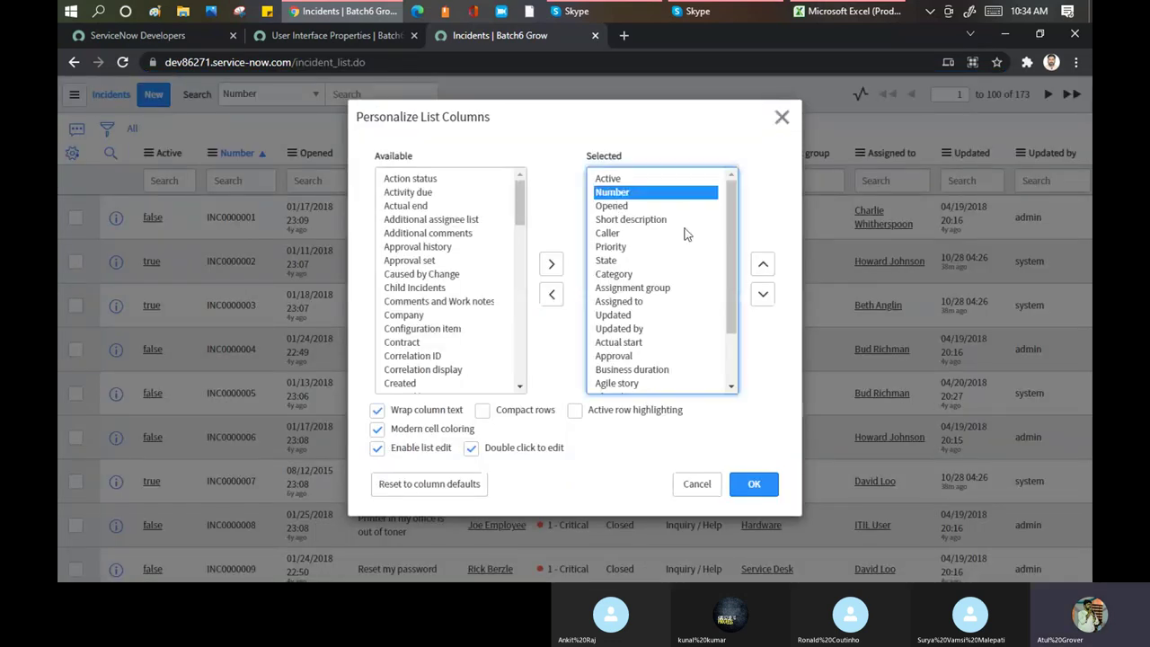
pyautogui.click(760, 264)
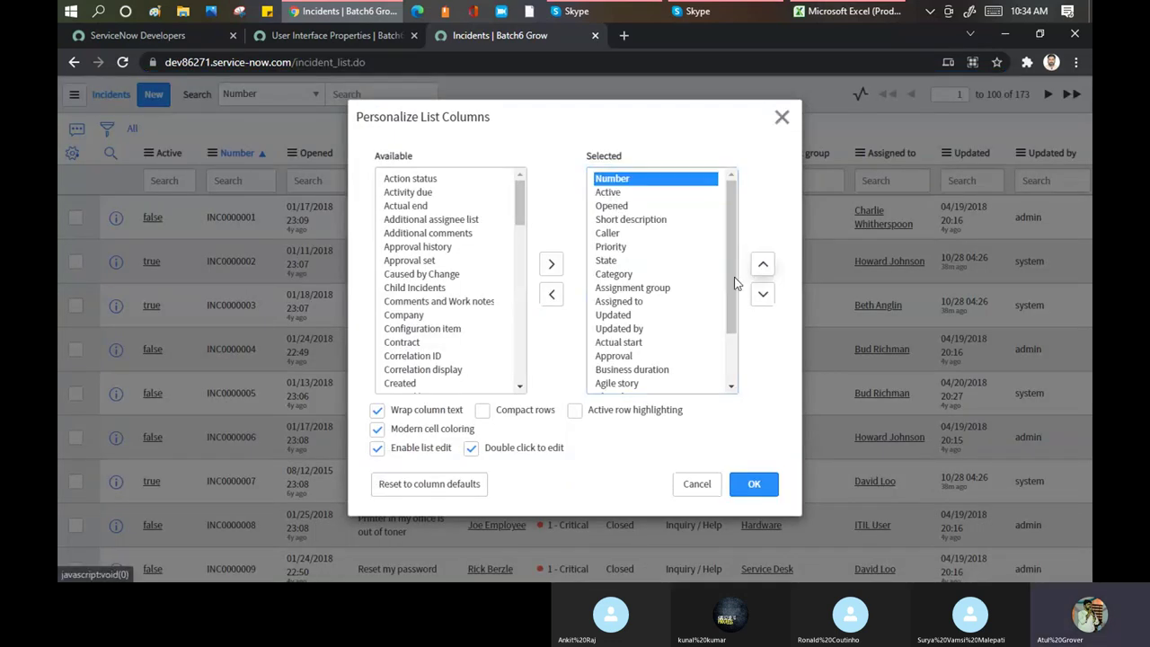
pyautogui.click(747, 488)
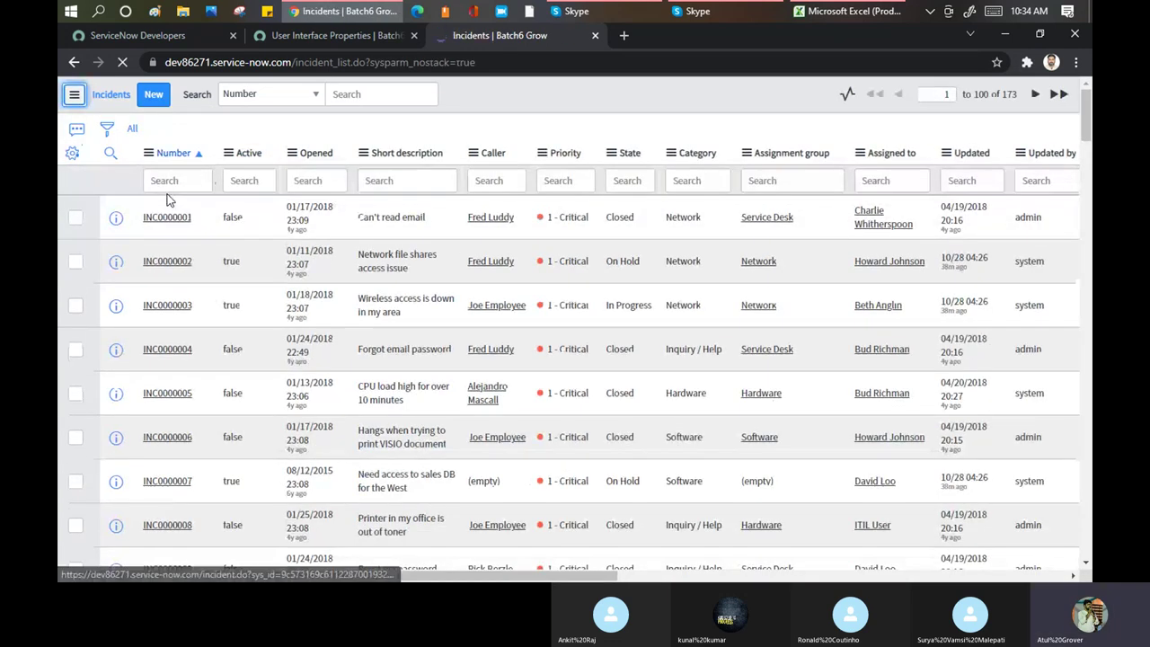
# Compare the show-names-instead-of-email property with INC0000001's activity stream
pyautogui.click(326, 35)
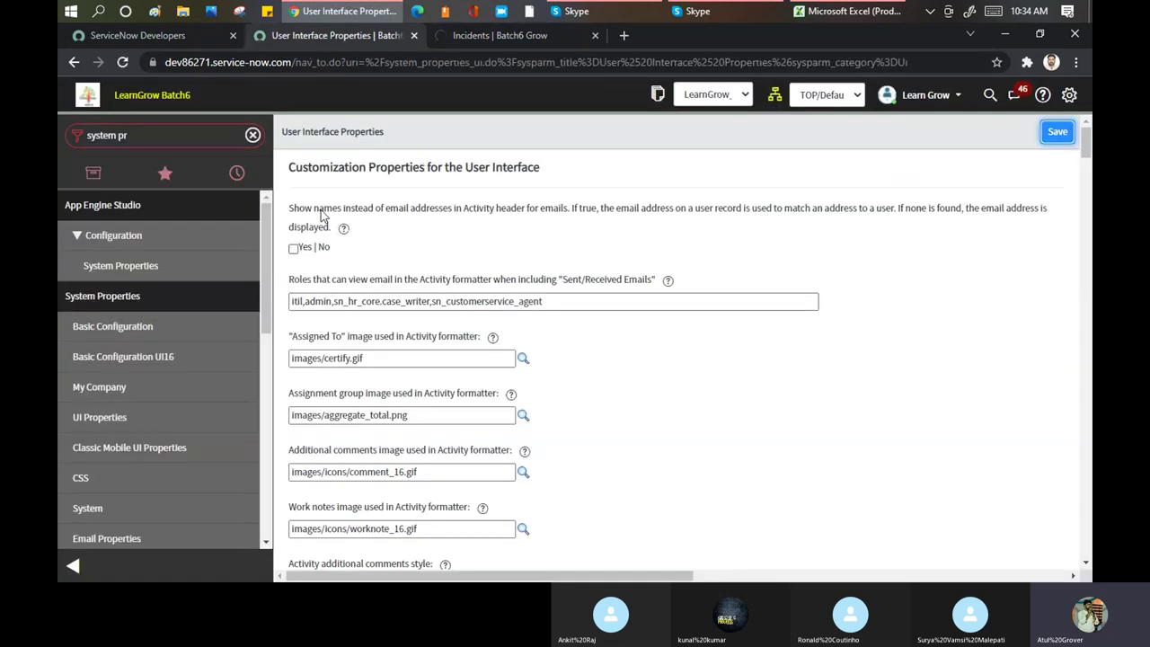
pyautogui.moveTo(319, 210); pyautogui.dragTo(571, 220)
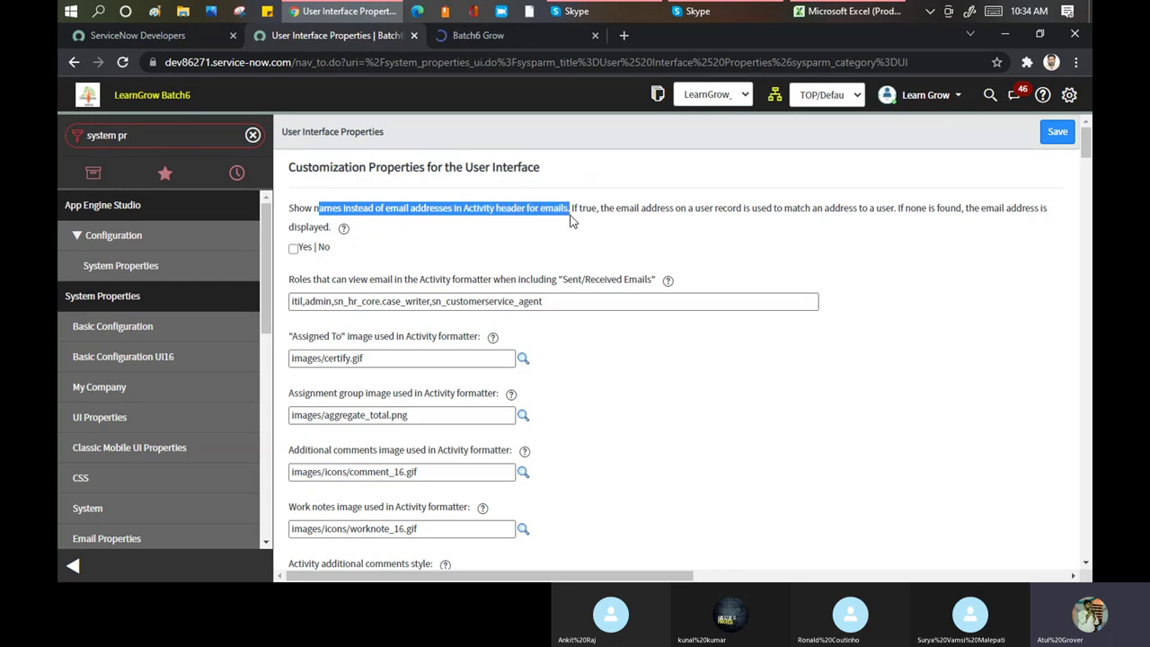
pyautogui.click(518, 36)
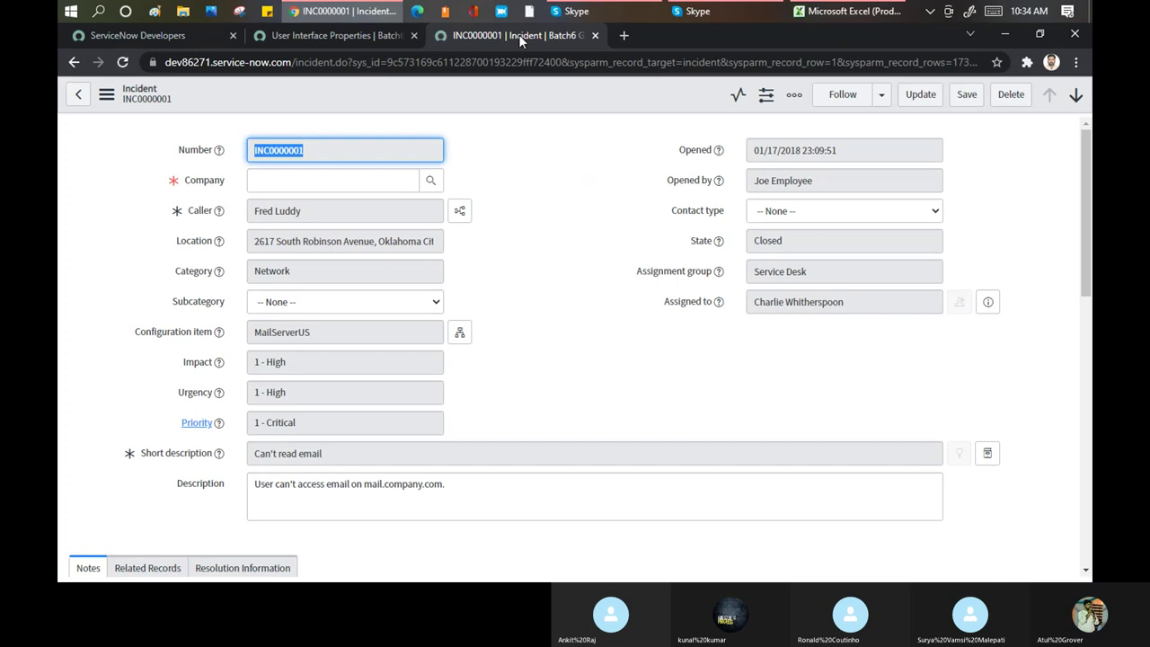
pyautogui.scroll(-4, 557, 234)
pyautogui.scroll(-3, 548, 252)
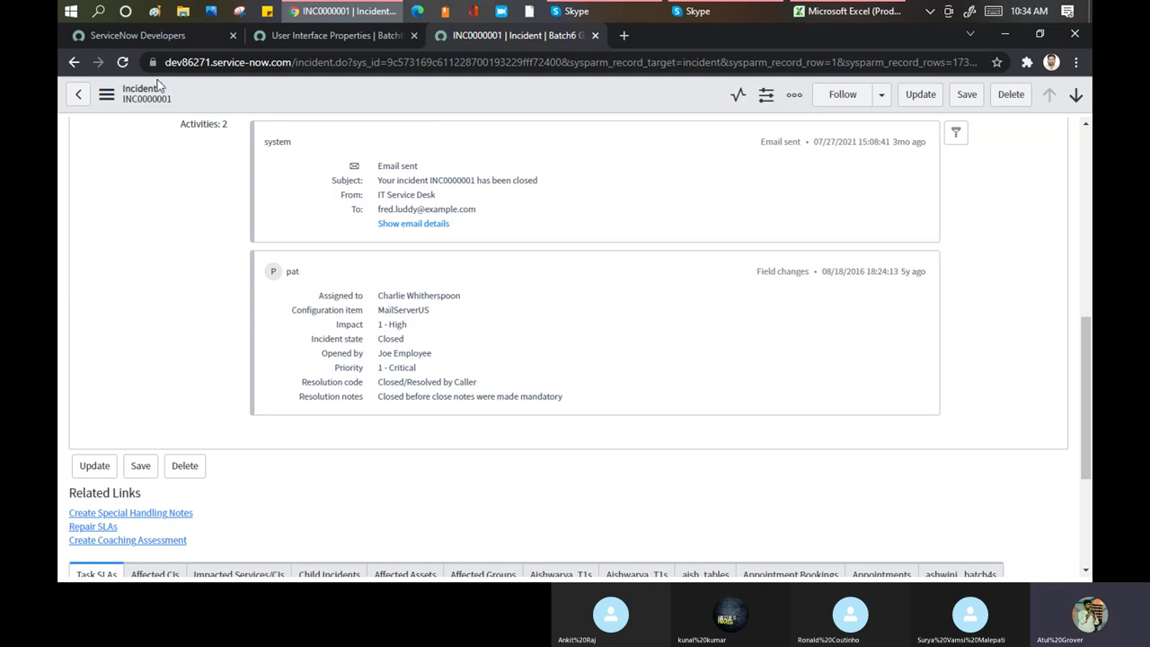
pyautogui.click(321, 36)
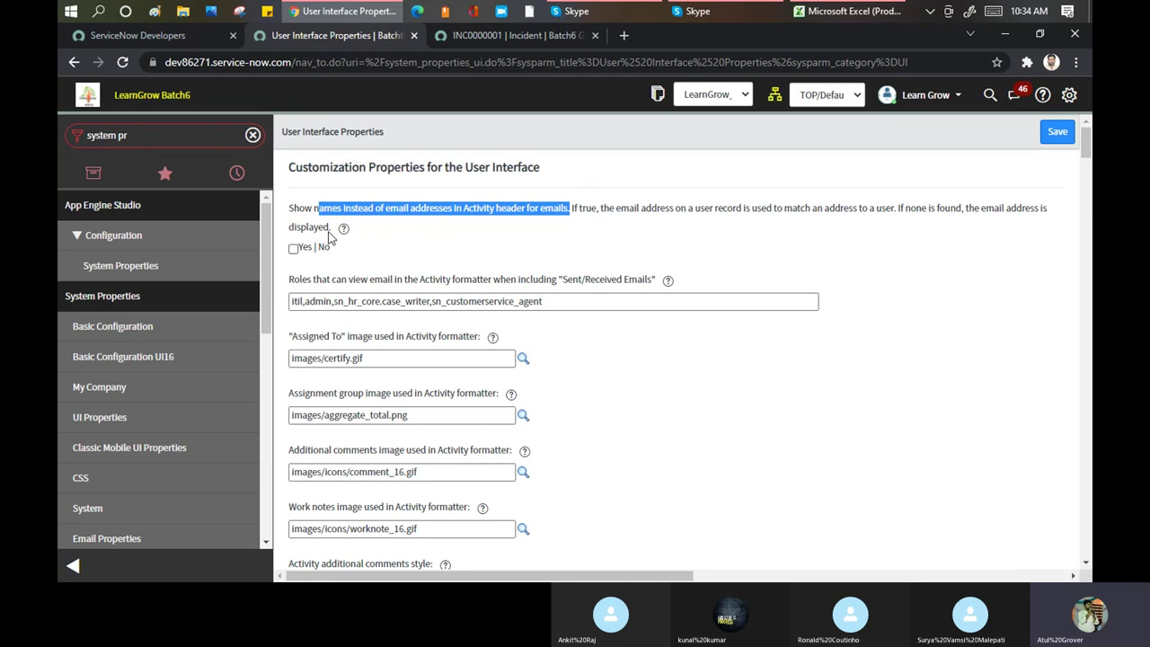
pyautogui.moveTo(332, 228)
# Review INC0000001's activity again and highlight the roles-that-can-view-email property label
pyautogui.click(481, 34)
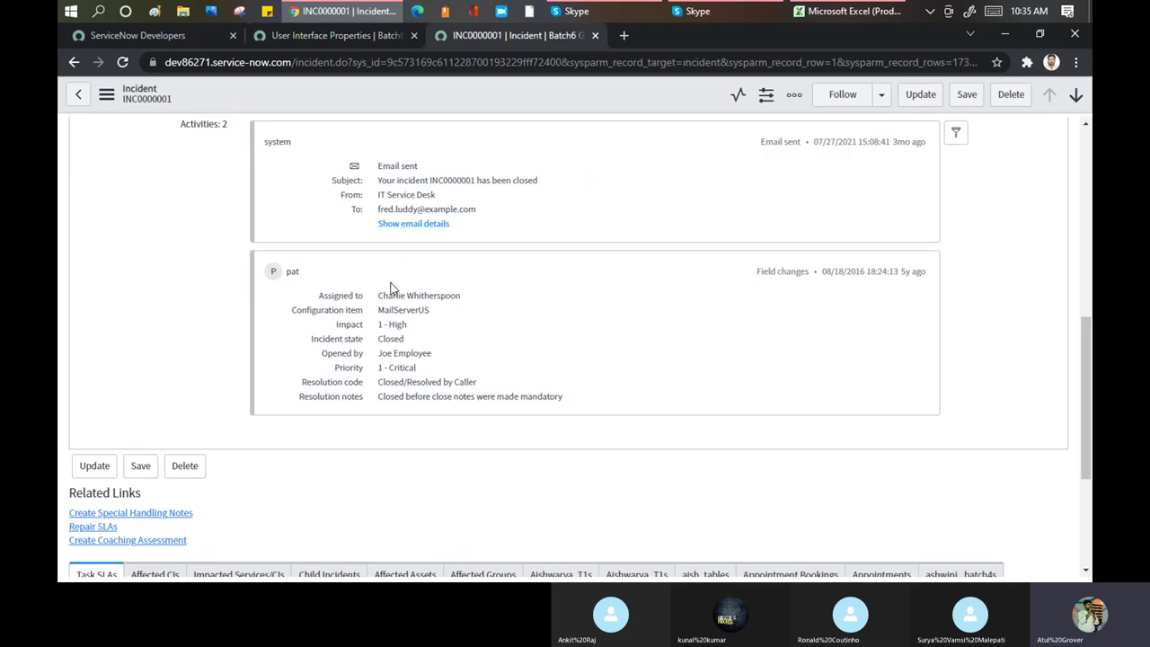
pyautogui.click(292, 39)
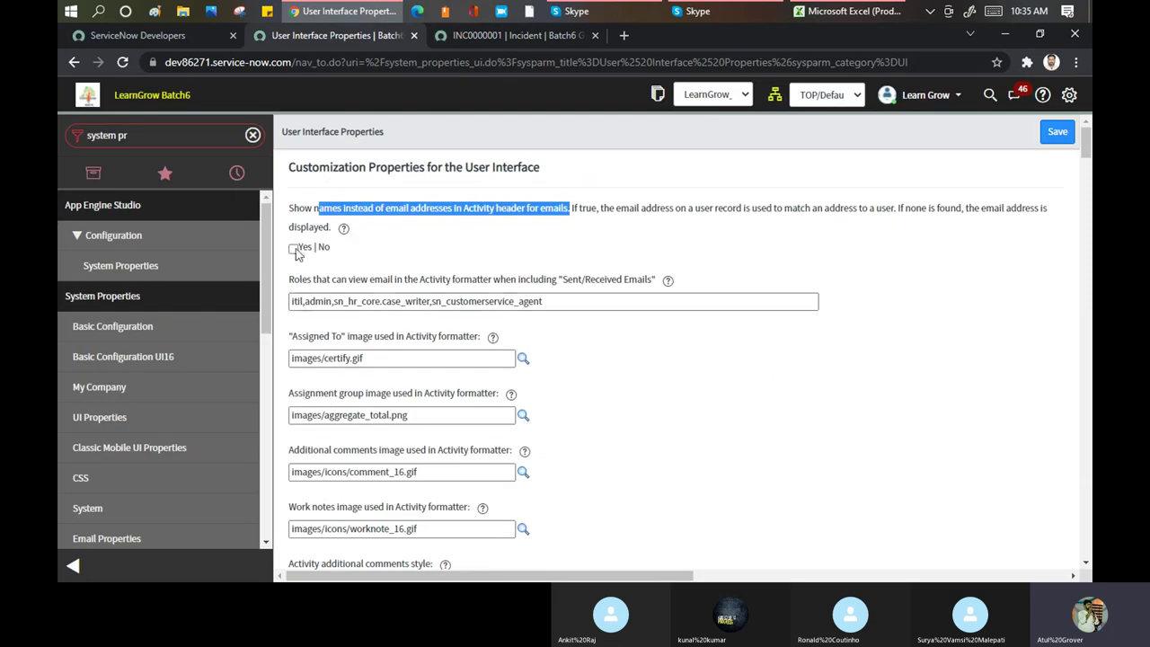
pyautogui.click(494, 38)
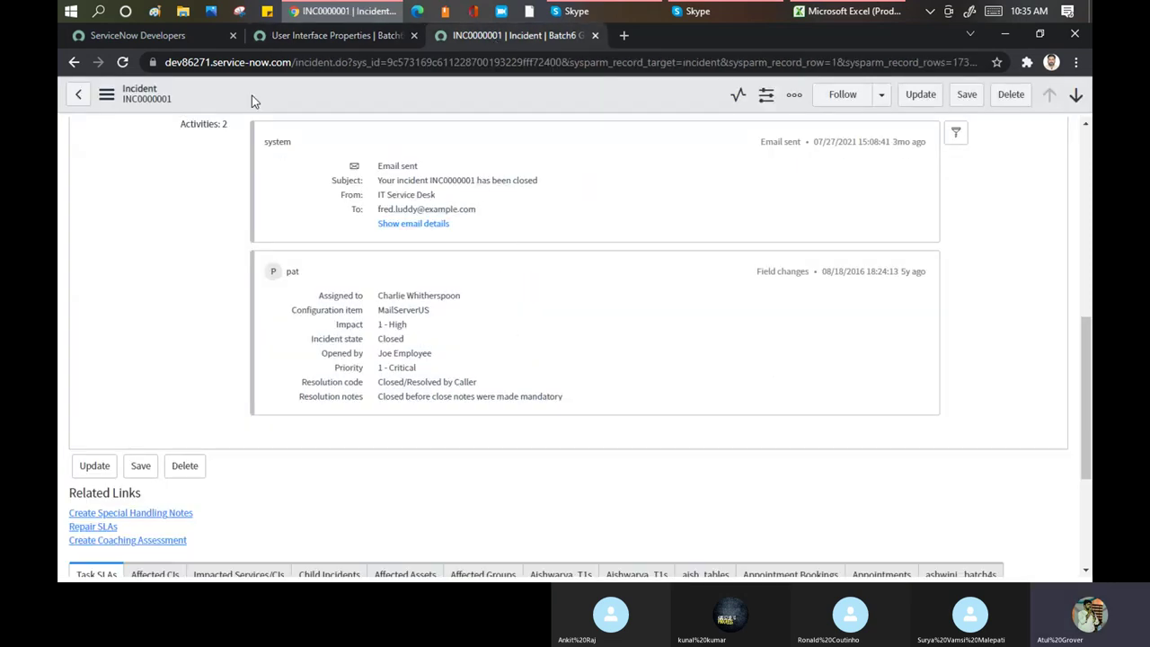
pyautogui.click(315, 35)
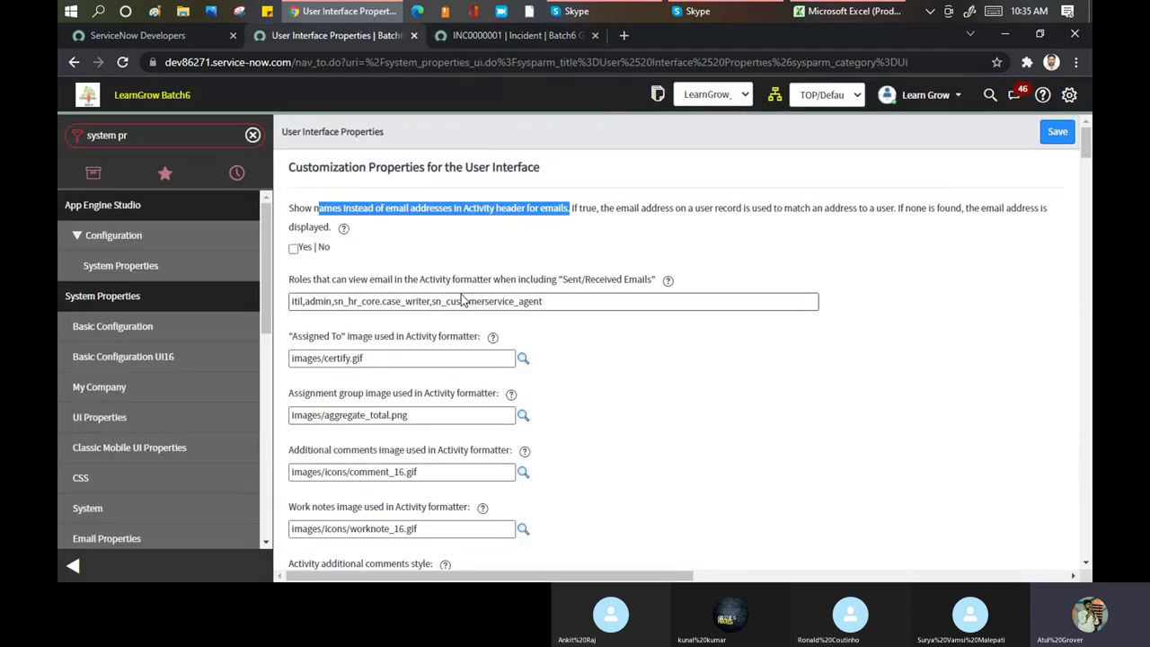
pyautogui.moveTo(288, 279); pyautogui.dragTo(663, 281)
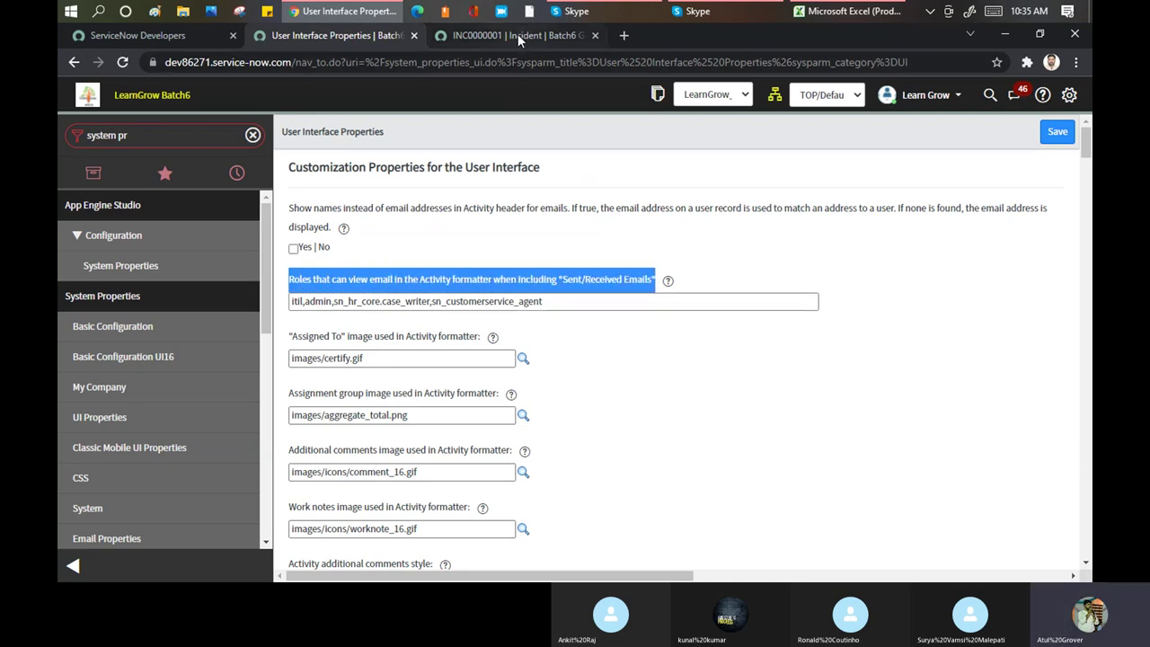
# Expand INC0000001's closure email details, then select the roles in the email-viewing roles field
pyautogui.click(517, 34)
pyautogui.click(426, 223)
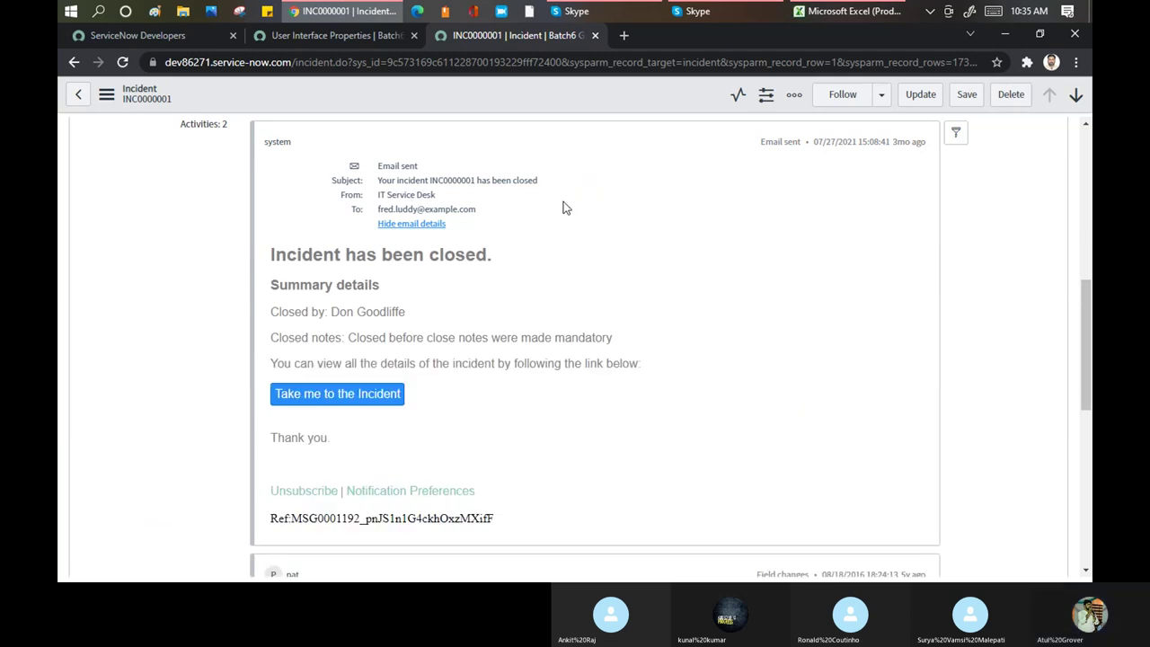
pyautogui.scroll(-1, 518, 397)
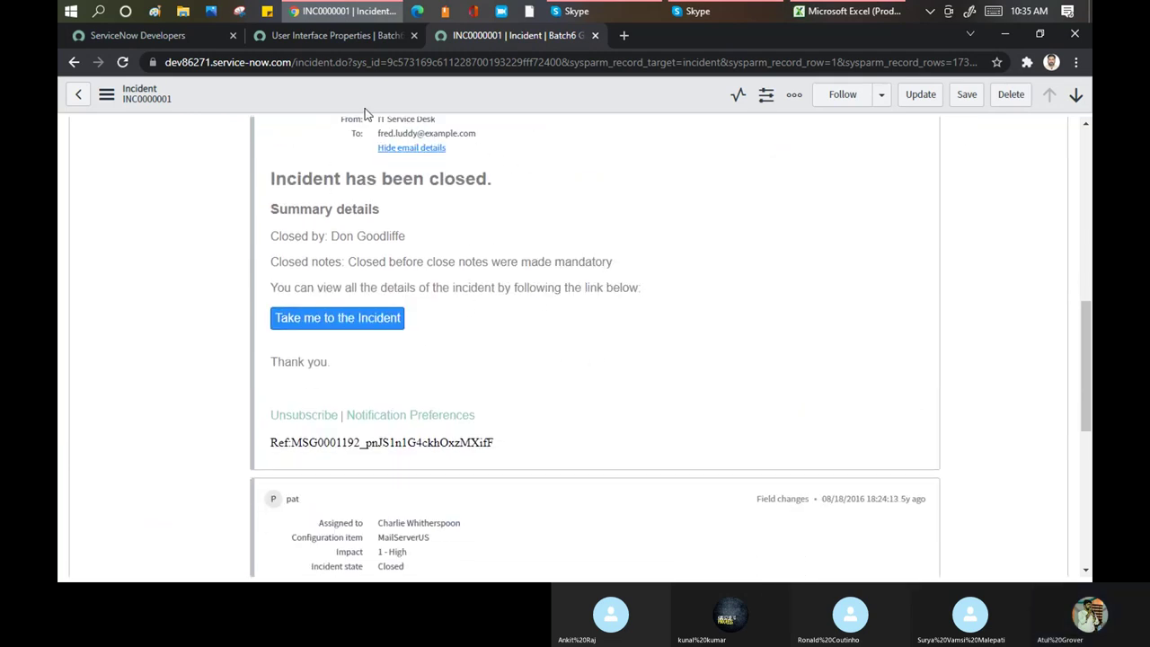
pyautogui.click(304, 39)
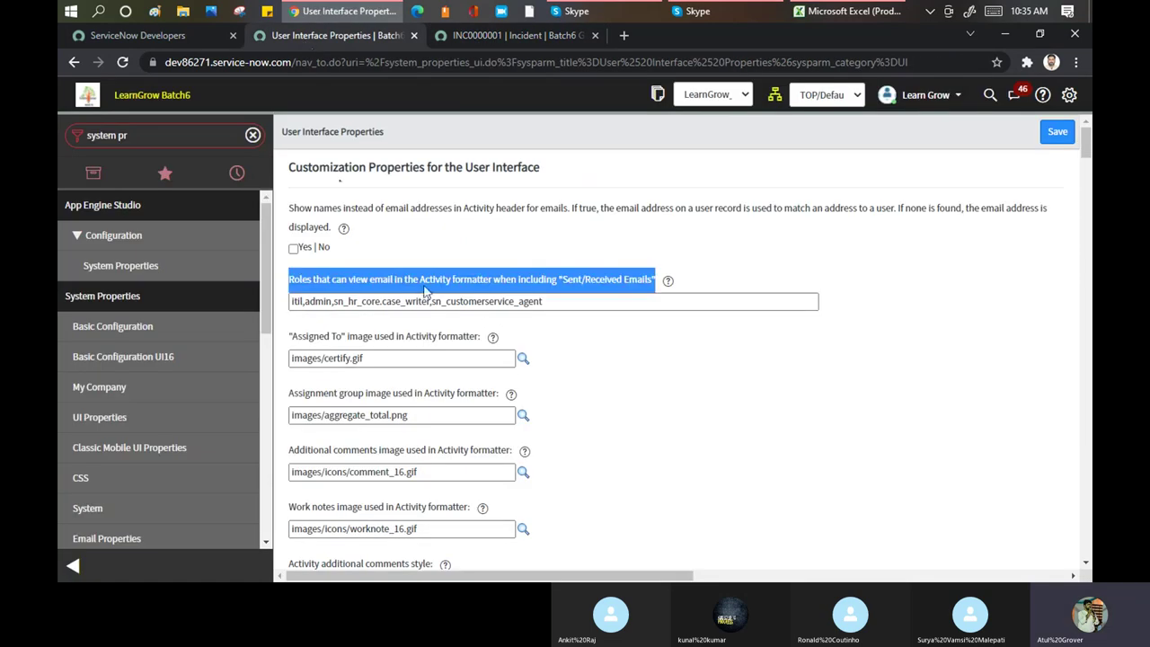
pyautogui.click(566, 300)
pyautogui.moveTo(562, 302); pyautogui.dragTo(291, 307)
# Remove 'itil,admin,' from the email-viewing roles and save the properties
pyautogui.click(305, 302)
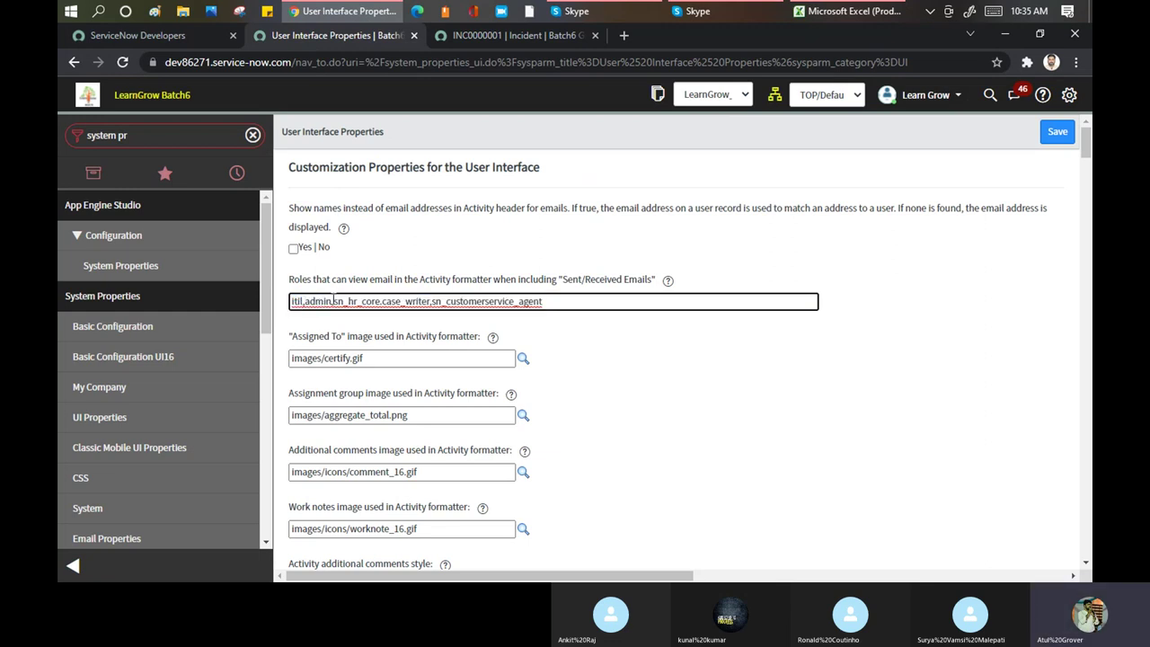
pyautogui.moveTo(332, 302); pyautogui.dragTo(265, 294)
pyautogui.press('BackSpace')
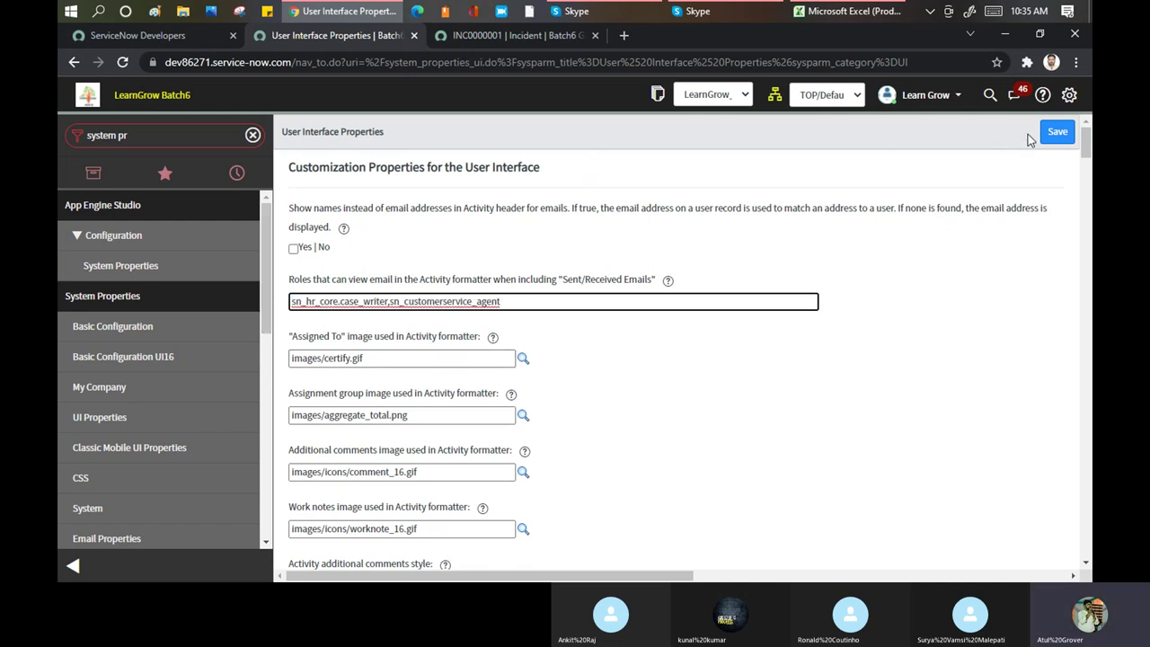
pyautogui.click(1055, 134)
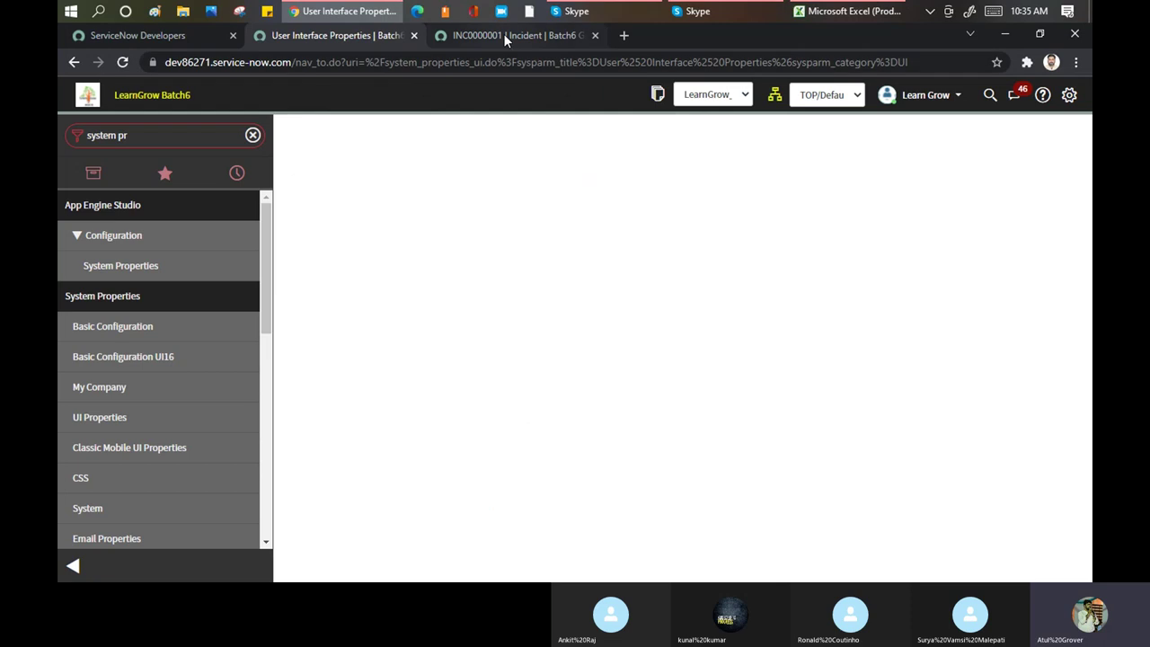
# Reload INC0000001 and expand the sent email's details to check its visibility
pyautogui.click(503, 33)
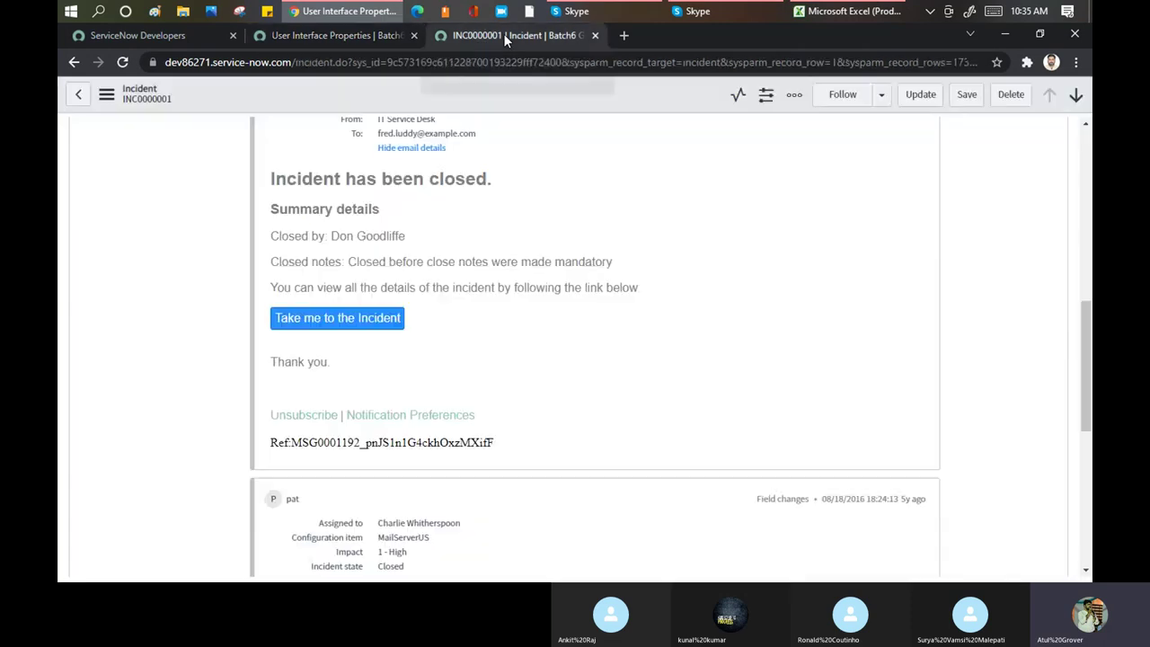
pyautogui.click(480, 62)
pyautogui.press('Return')
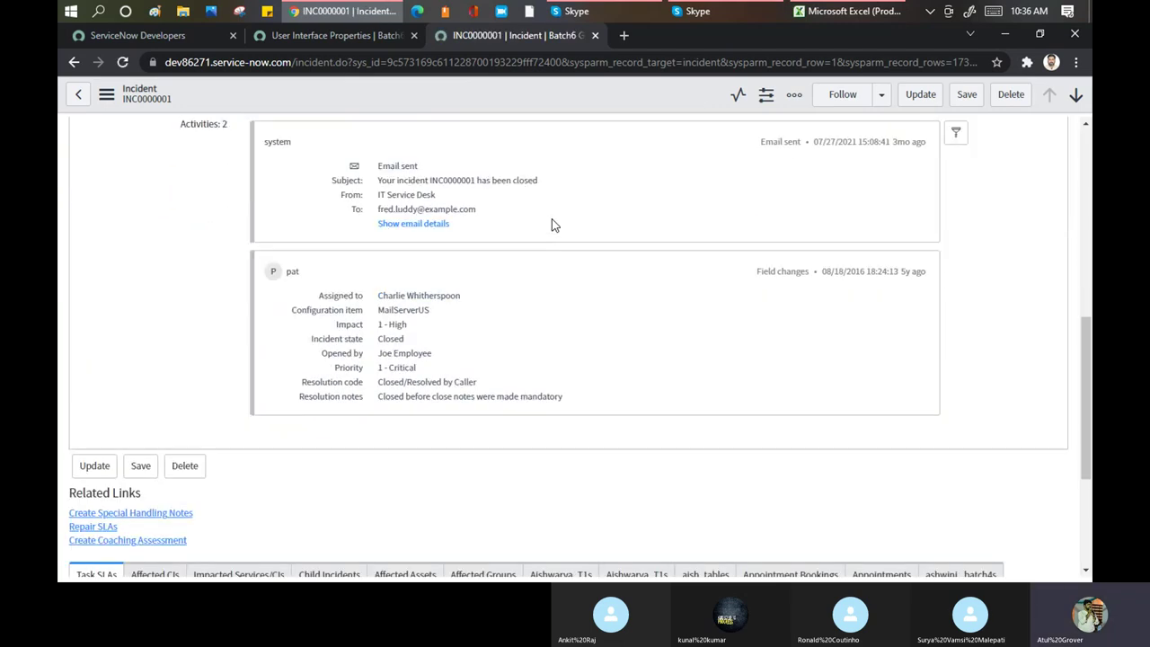
pyautogui.click(410, 224)
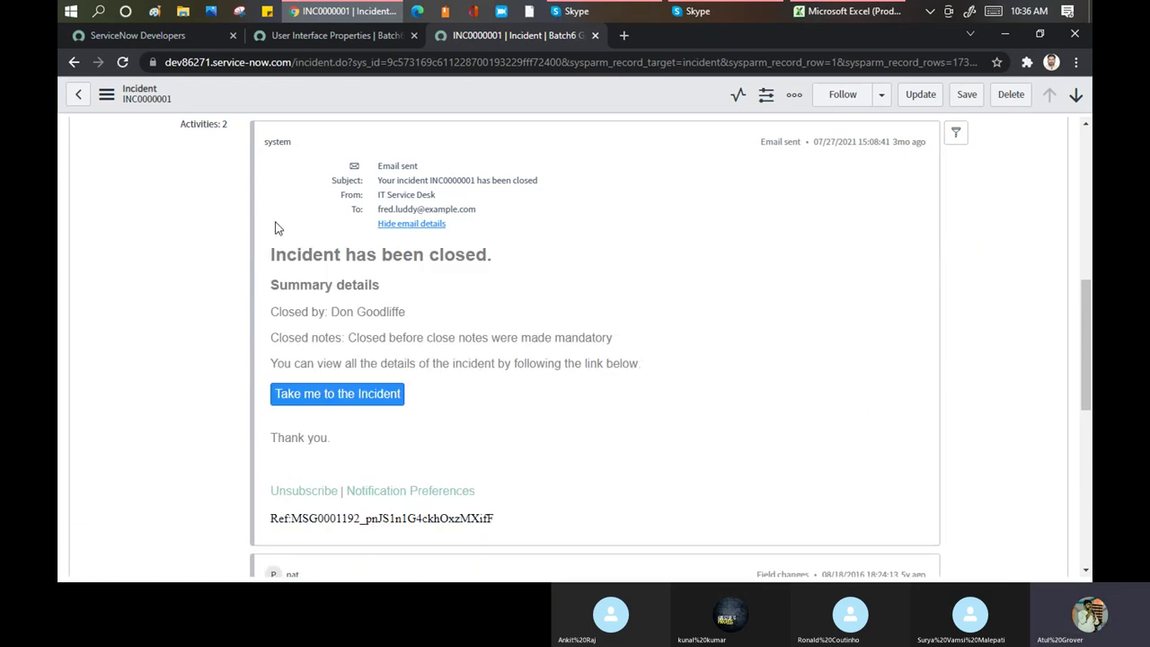
# Paste 'itil,admin,' back into the email-viewing roles field
pyautogui.click(313, 36)
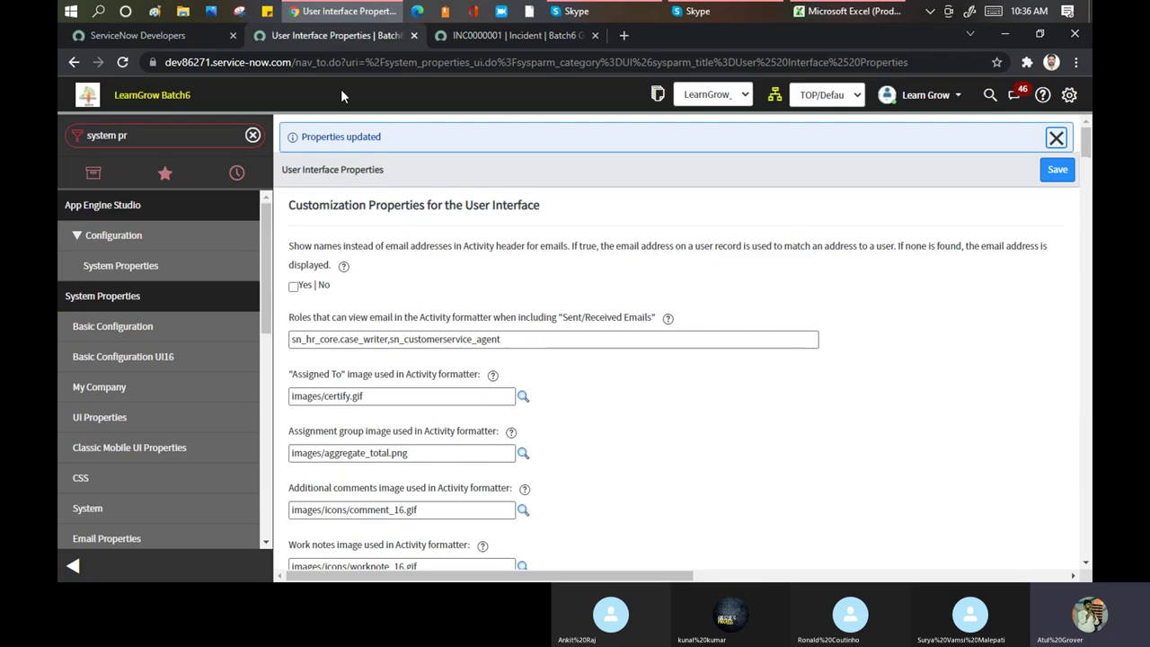
pyautogui.click(552, 337)
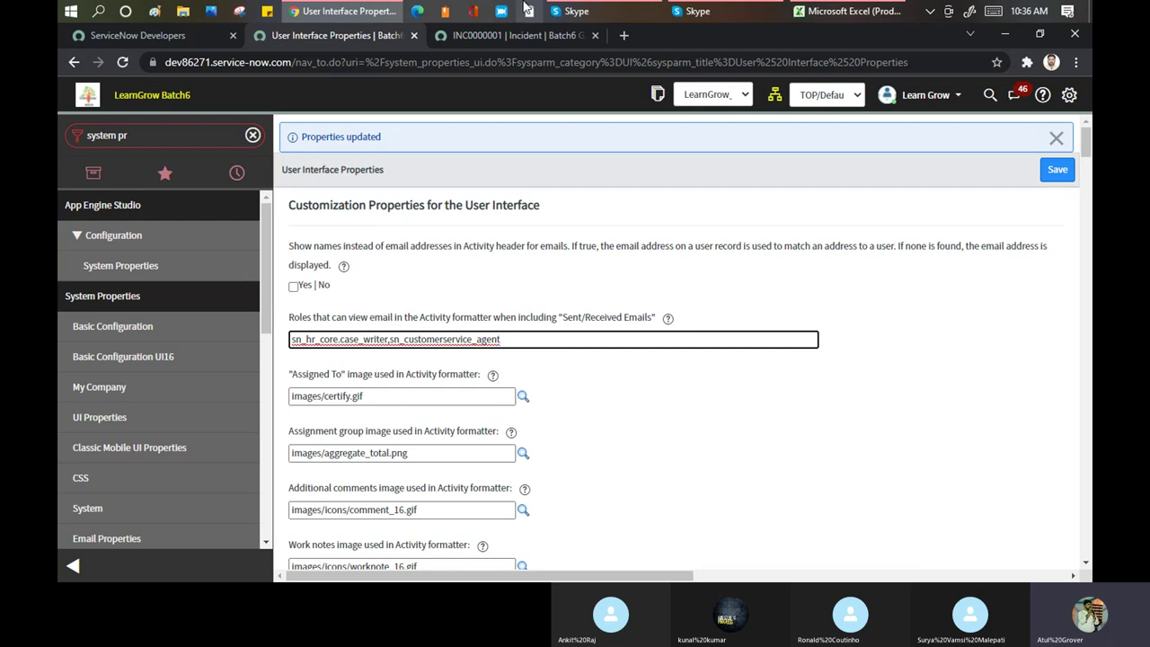
pyautogui.click(520, 34)
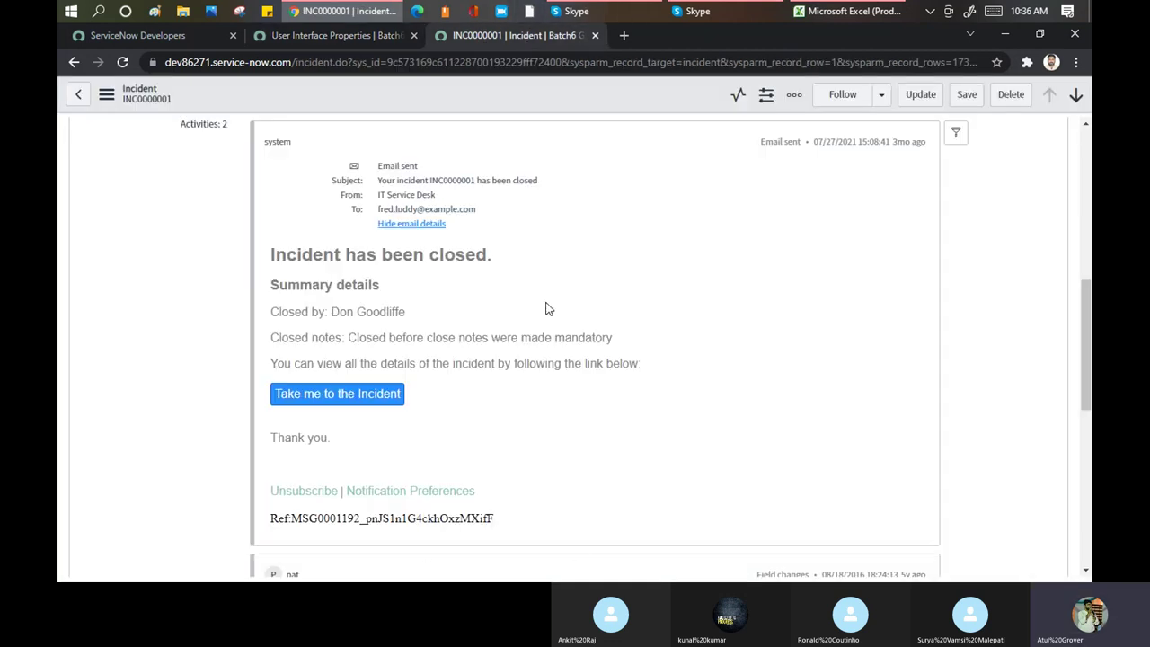
pyautogui.scroll(-3, 456, 383)
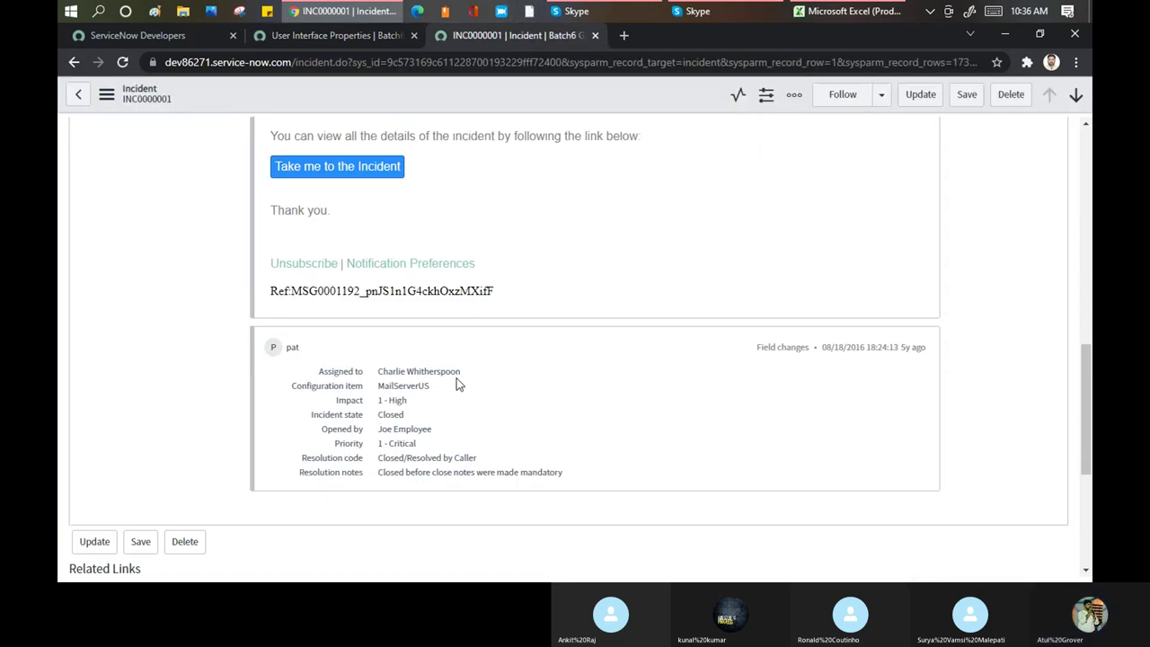
pyautogui.click(331, 34)
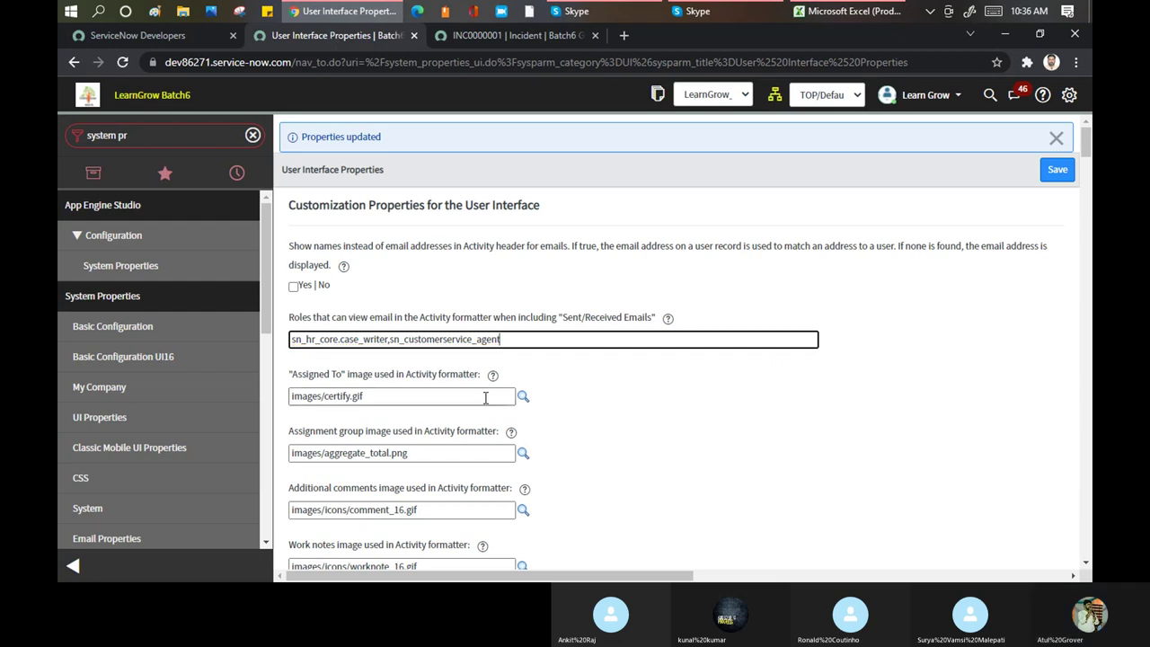
pyautogui.write('itil,admin,')
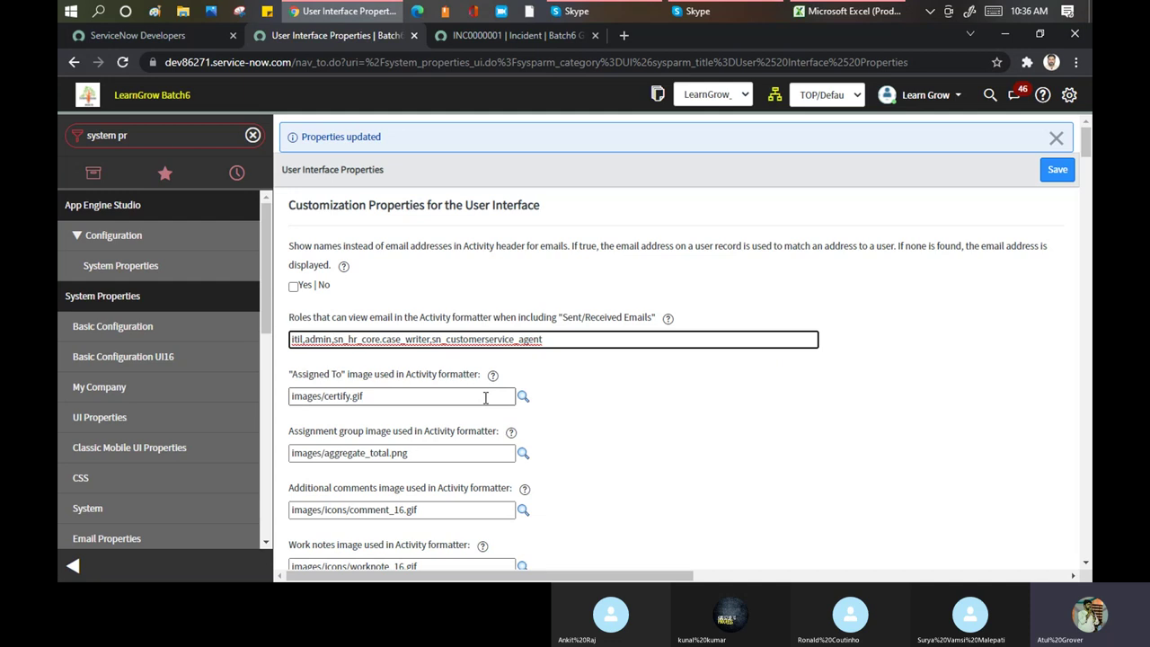
# Recheck INC0000001, highlight the Sent/Received Emails label wording, and dismiss the Properties updated notice
pyautogui.click(517, 34)
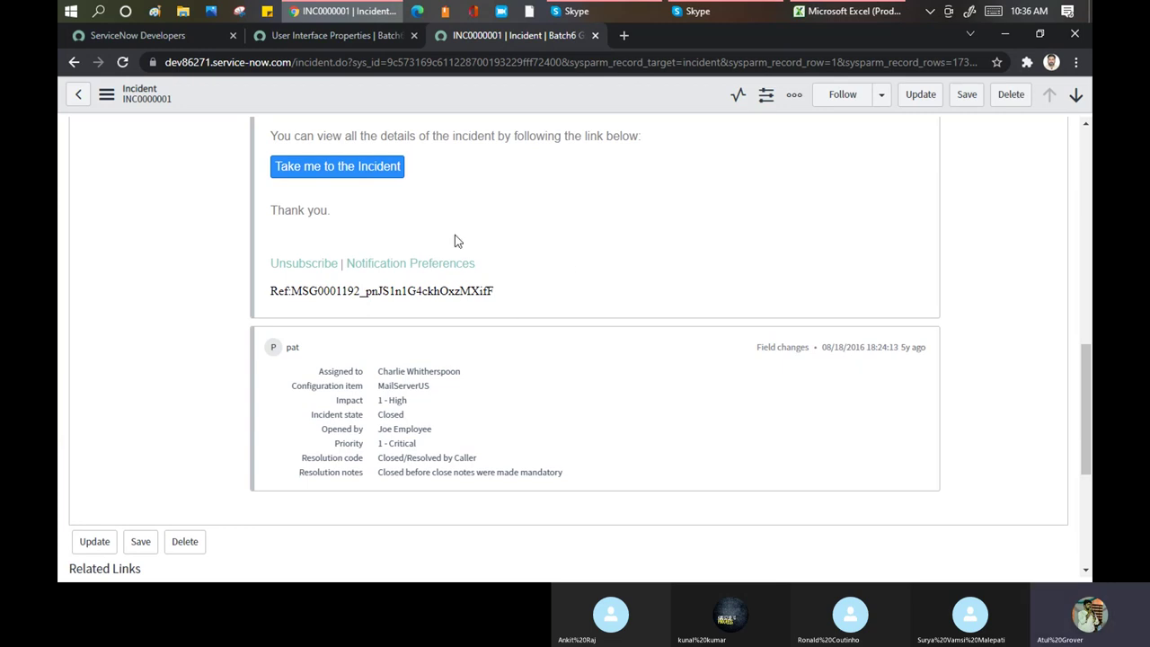
pyautogui.scroll(1, 454, 240)
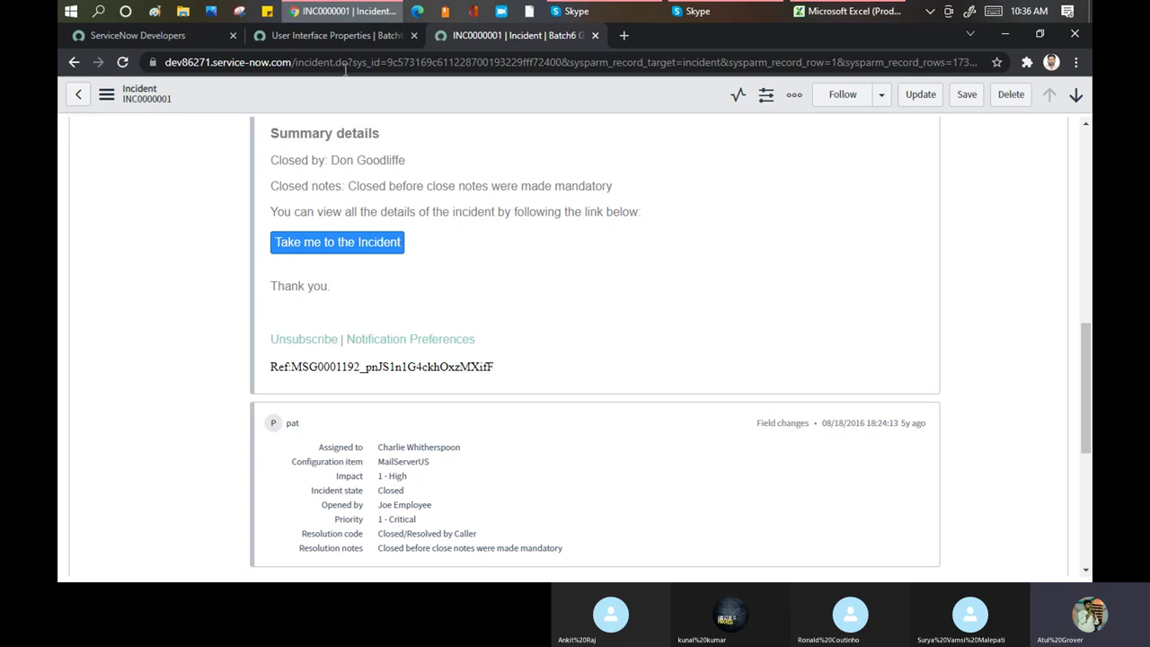
pyautogui.click(325, 34)
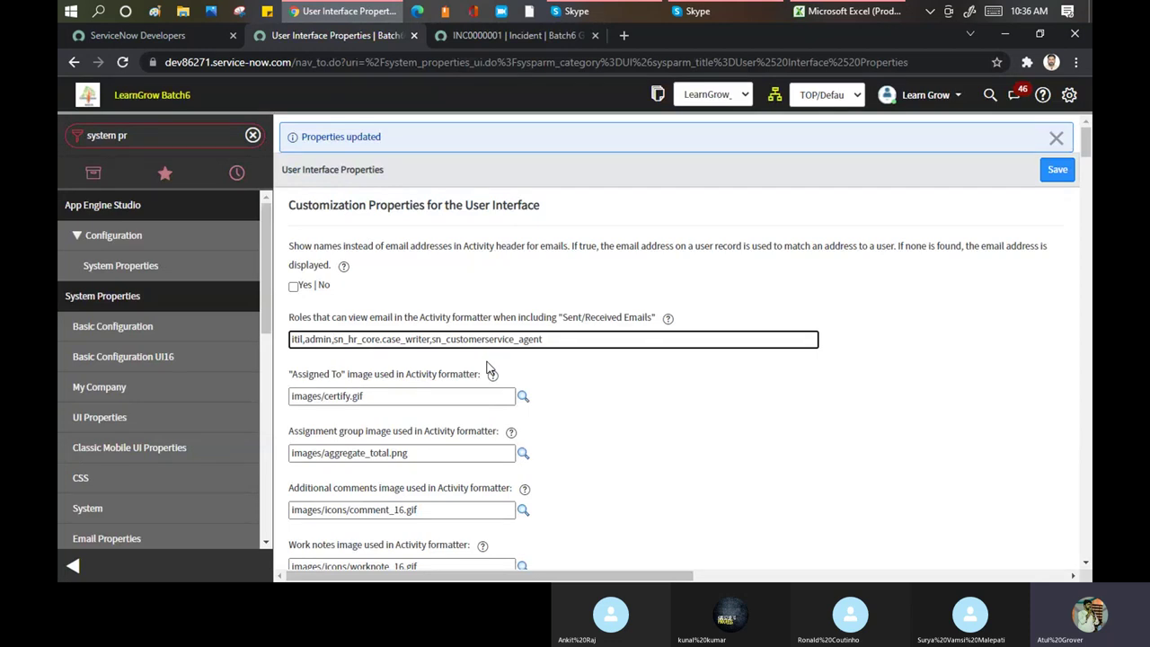
pyautogui.moveTo(510, 319); pyautogui.dragTo(630, 325)
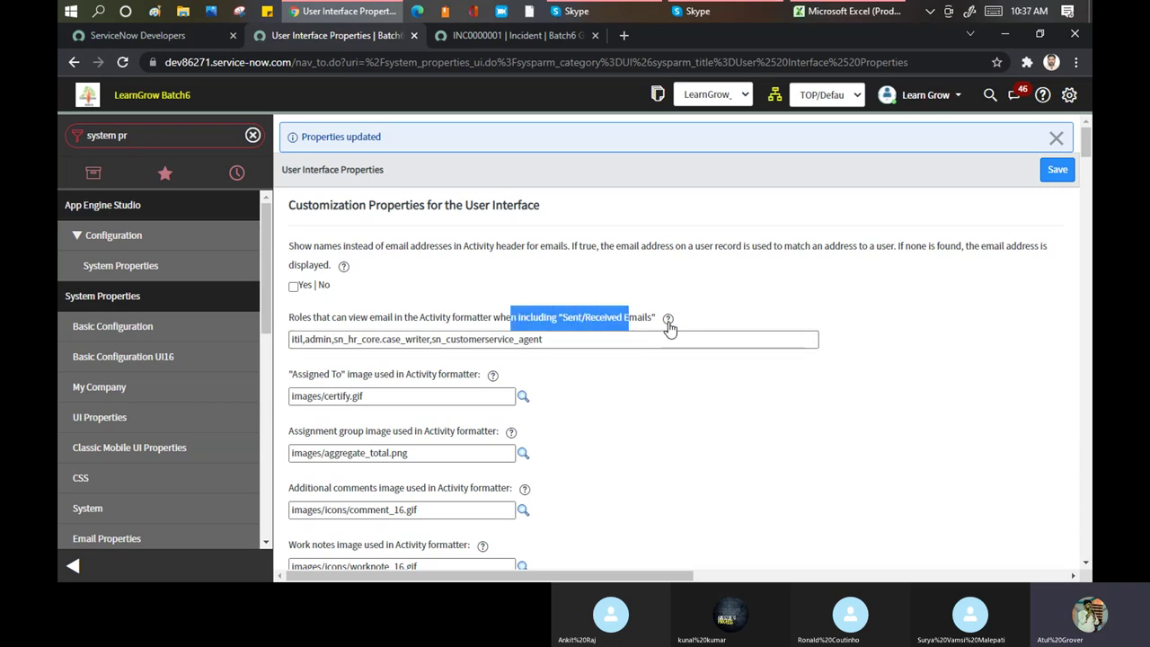
pyautogui.moveTo(668, 329)
pyautogui.click(513, 285)
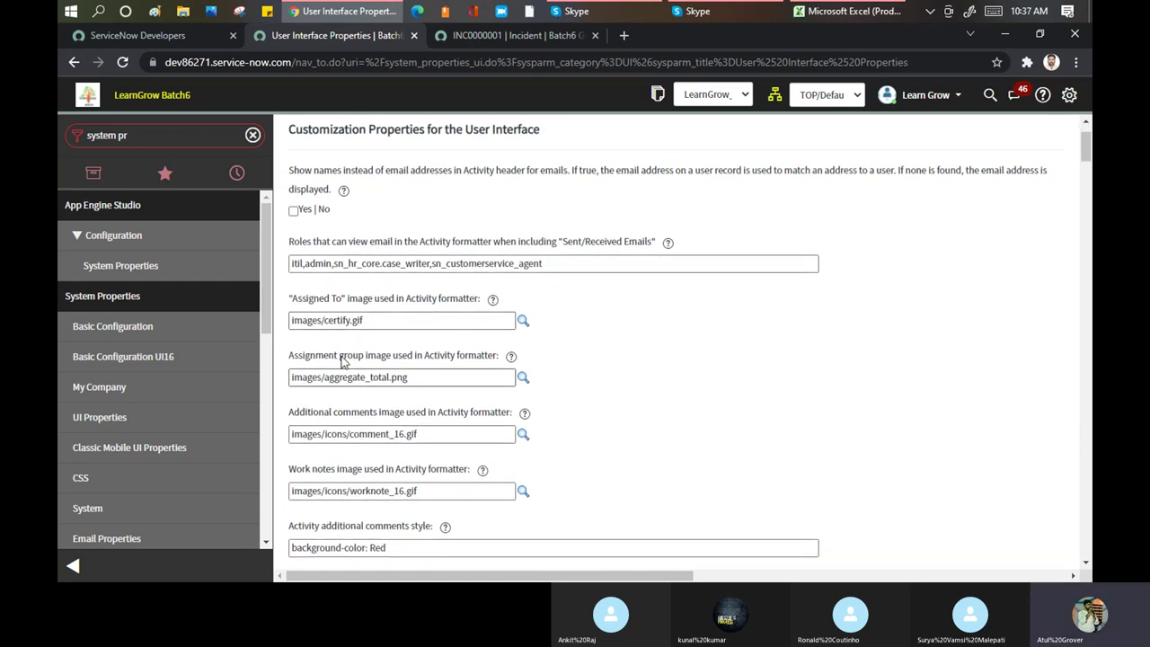
# Review INC0000001's activity again, then browse images for the Assigned To activity image
pyautogui.click(461, 36)
pyautogui.scroll(2, 630, 348)
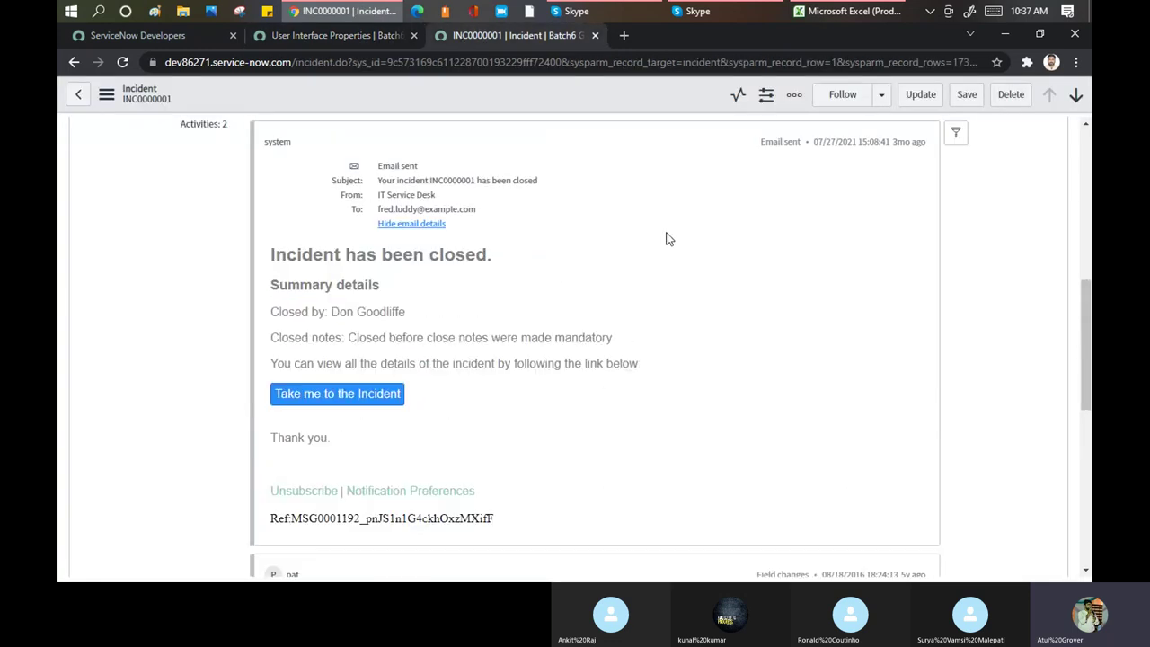
pyautogui.scroll(2, 588, 332)
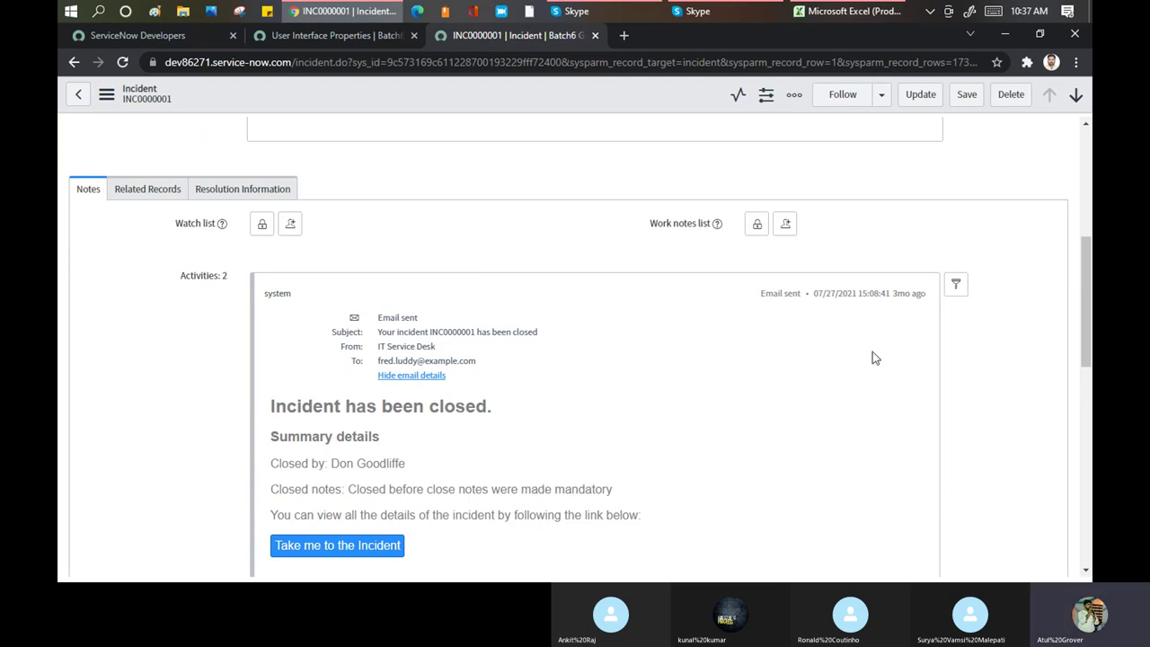
pyautogui.click(324, 35)
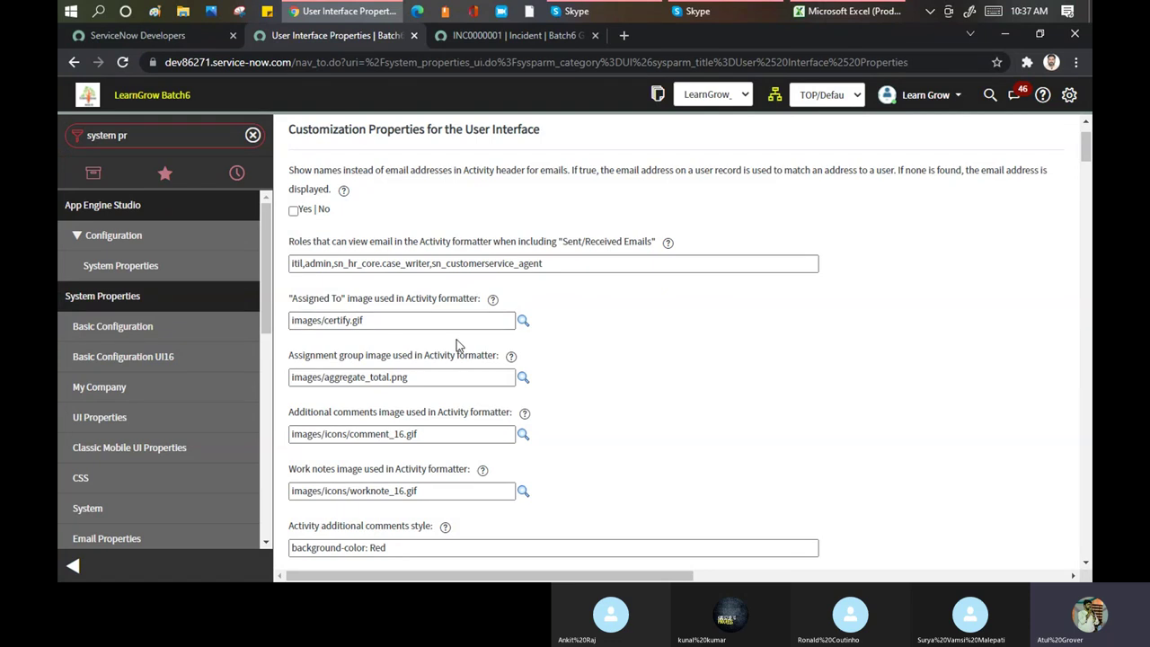
pyautogui.click(524, 324)
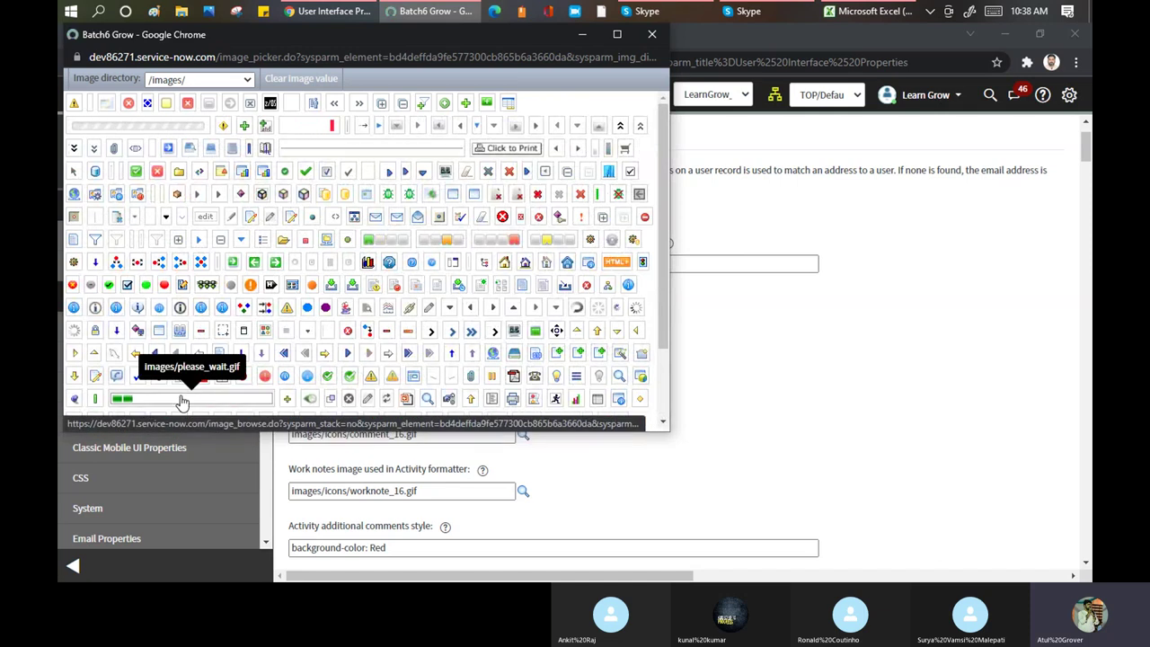
# Scroll through the /images/ icons and highlight the image_picker page address
pyautogui.scroll(-1, 503, 265)
pyautogui.scroll(-2, 503, 265)
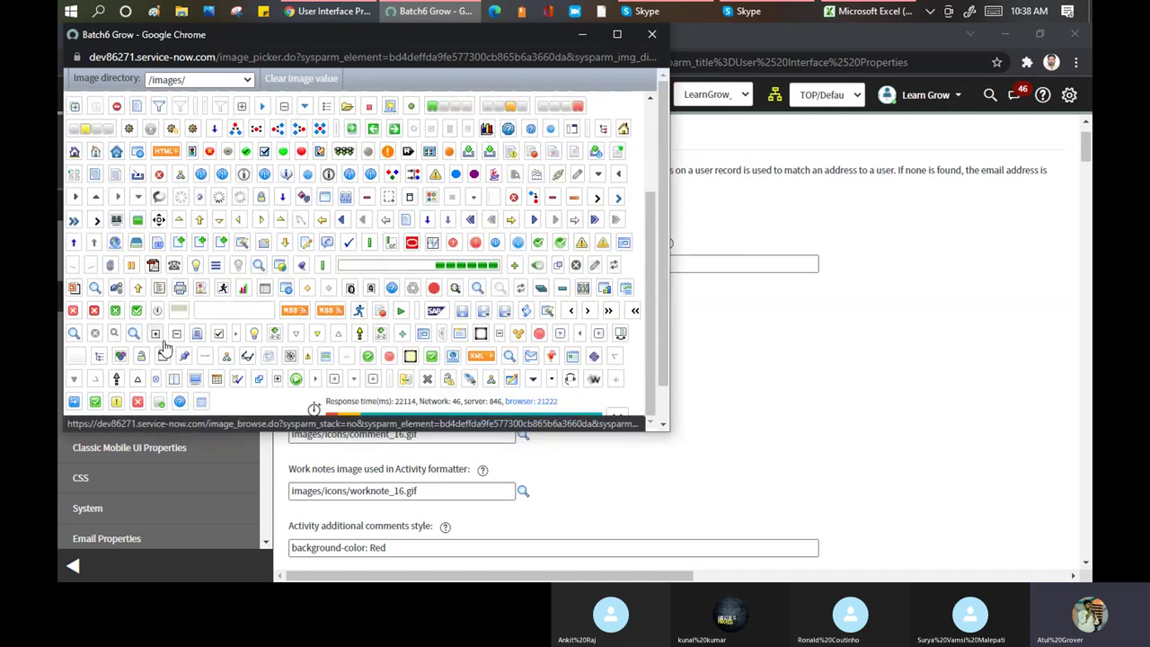
pyautogui.scroll(1, 342, 237)
pyautogui.scroll(2, 342, 237)
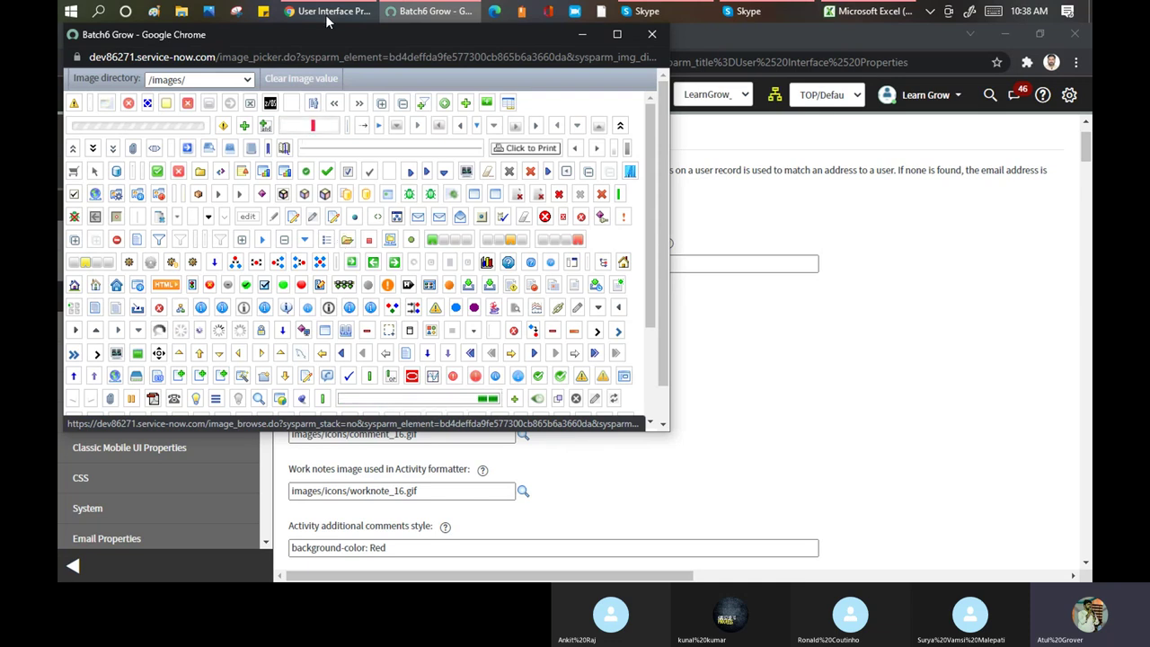
pyautogui.moveTo(221, 57); pyautogui.dragTo(285, 58)
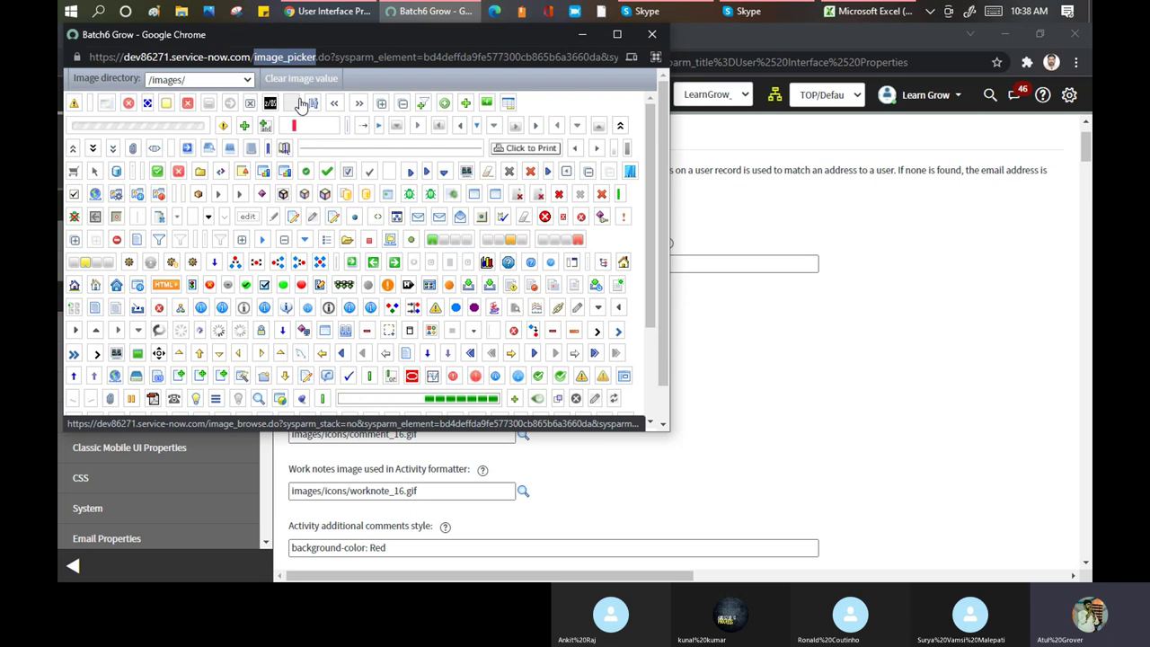
pyautogui.scroll(-3, 332, 106)
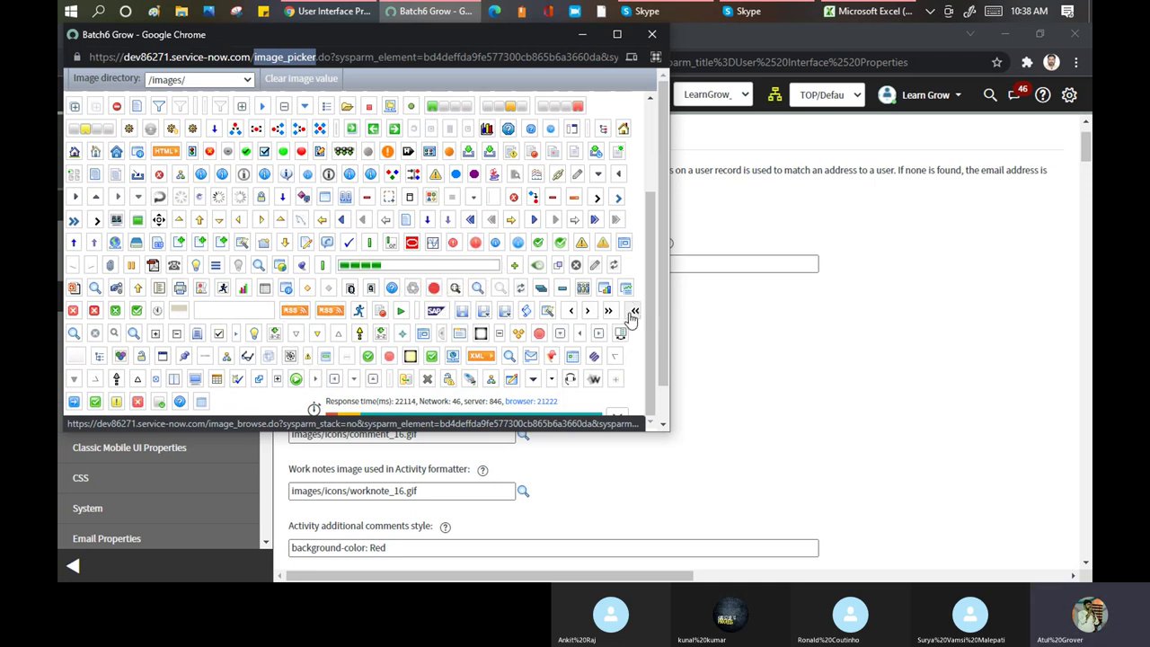
pyautogui.scroll(1, 415, 199)
pyautogui.scroll(5, 415, 200)
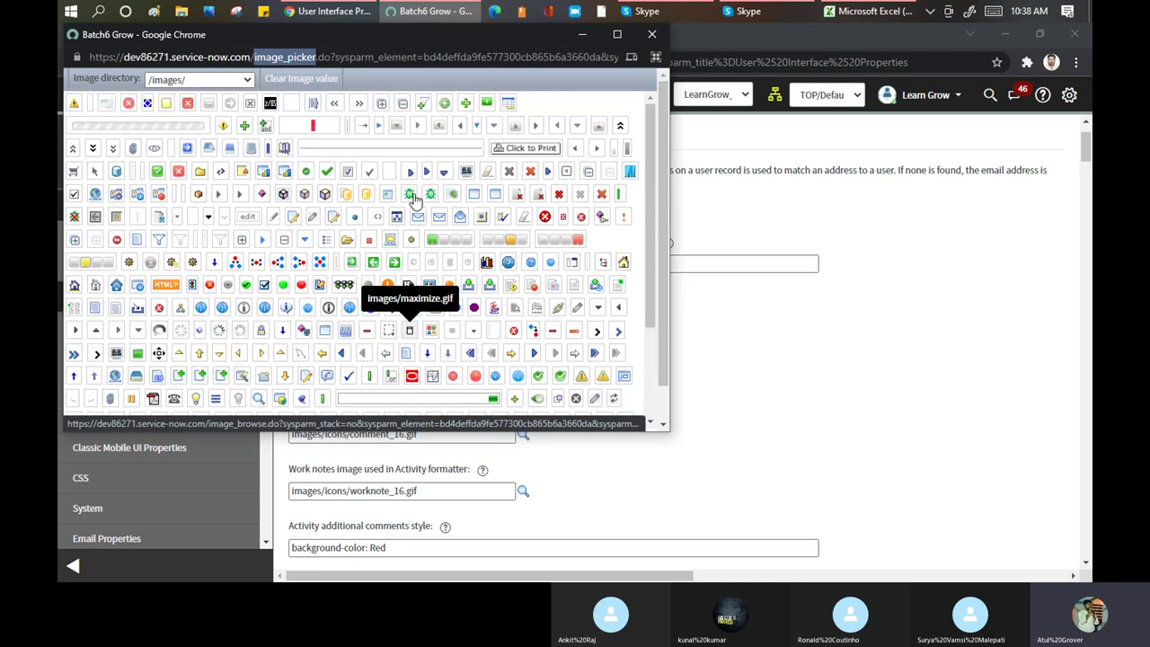
# View the animated, editor and workflow image directories, then close the image lookup
pyautogui.click(248, 80)
pyautogui.click(239, 108)
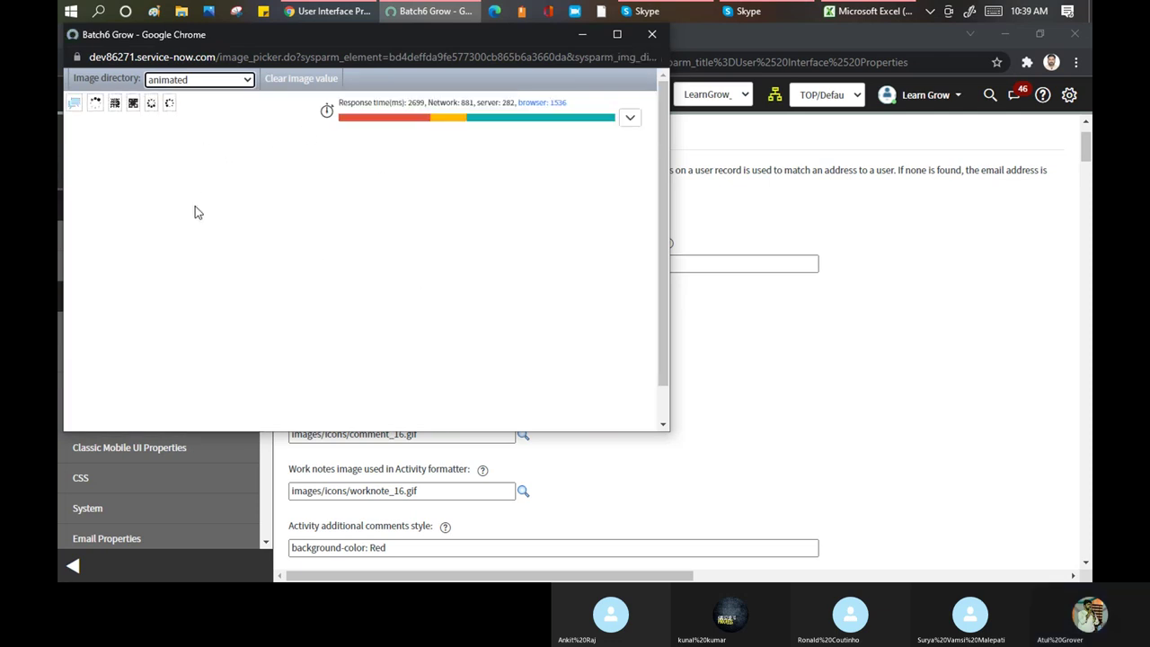
pyautogui.click(249, 80)
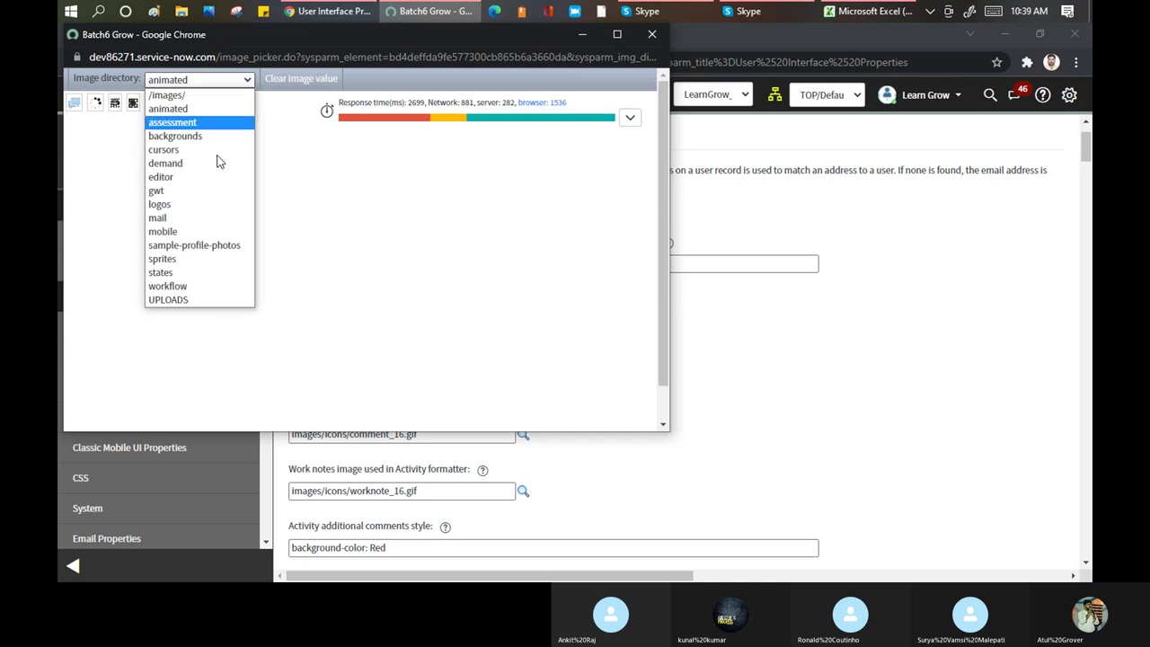
pyautogui.click(202, 180)
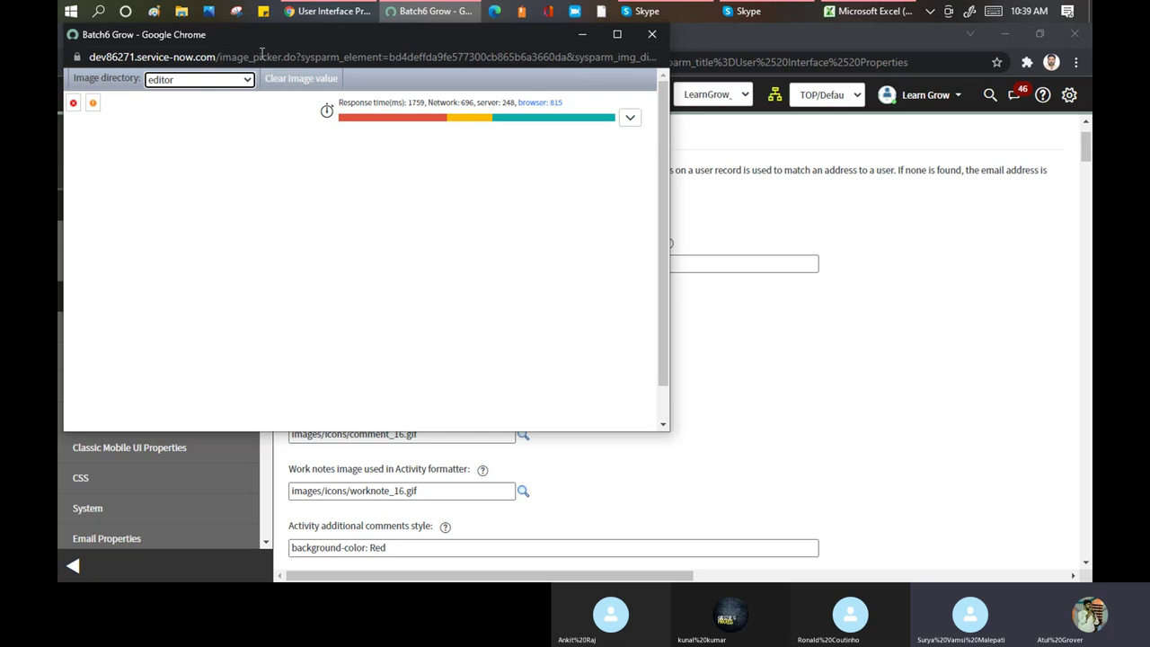
pyautogui.click(247, 79)
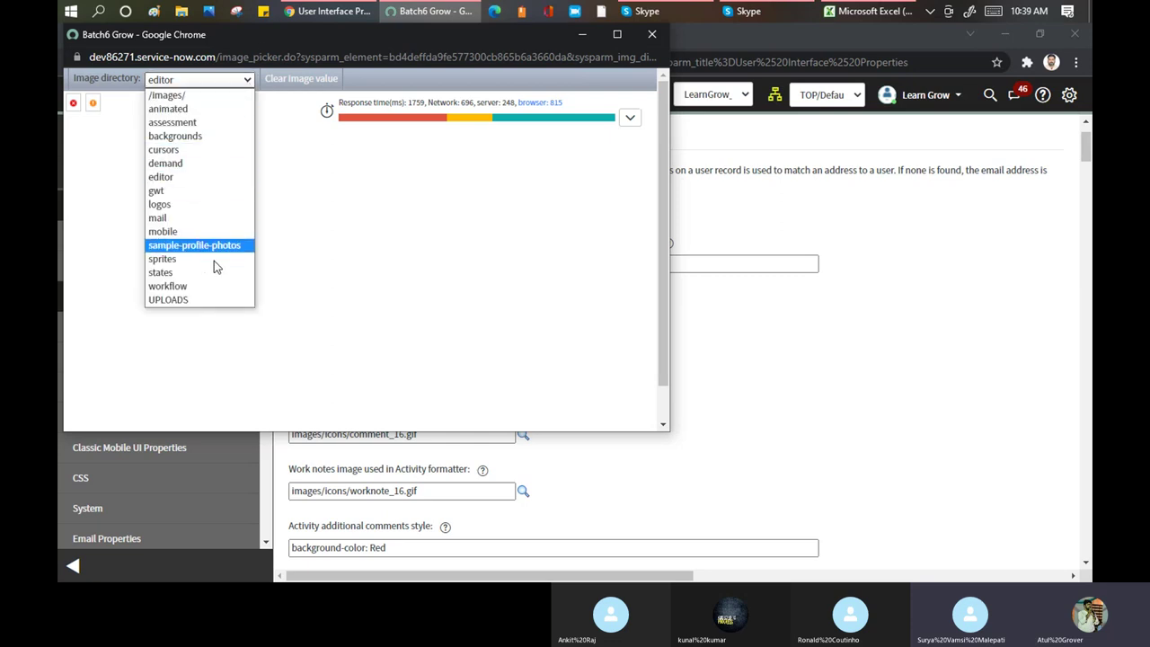
pyautogui.click(209, 286)
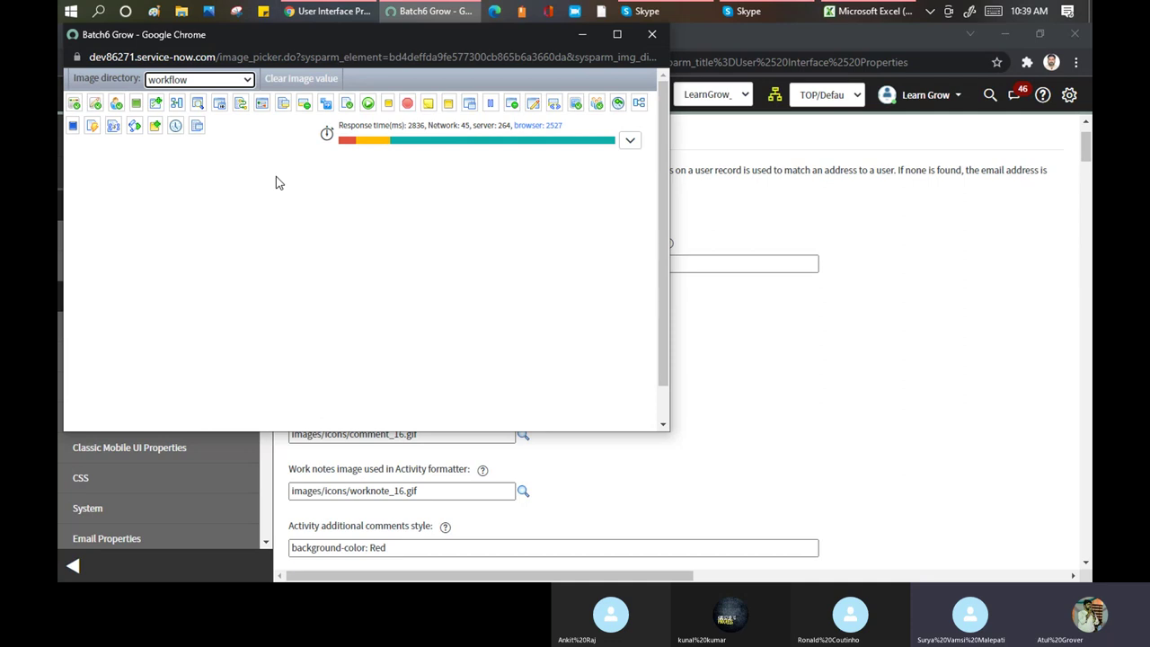
pyautogui.click(651, 35)
# Compare the assignment group image path with INC0000001's expanded closure email entry
pyautogui.scroll(-1, 634, 308)
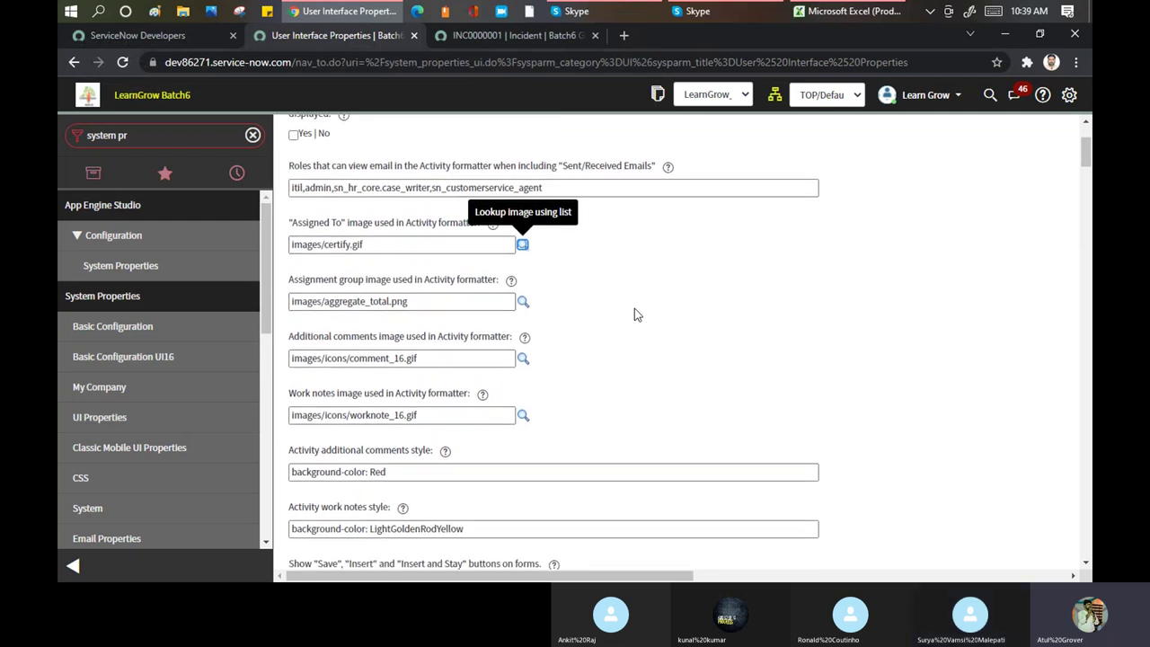
pyautogui.moveTo(407, 302); pyautogui.dragTo(346, 245)
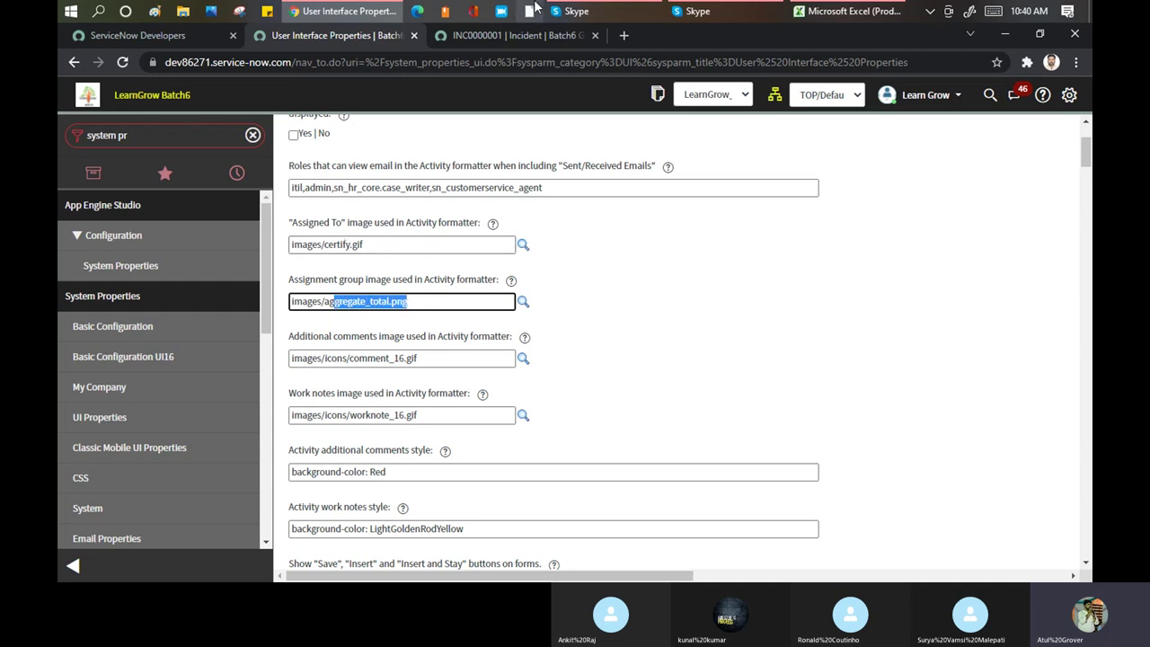
pyautogui.click(528, 35)
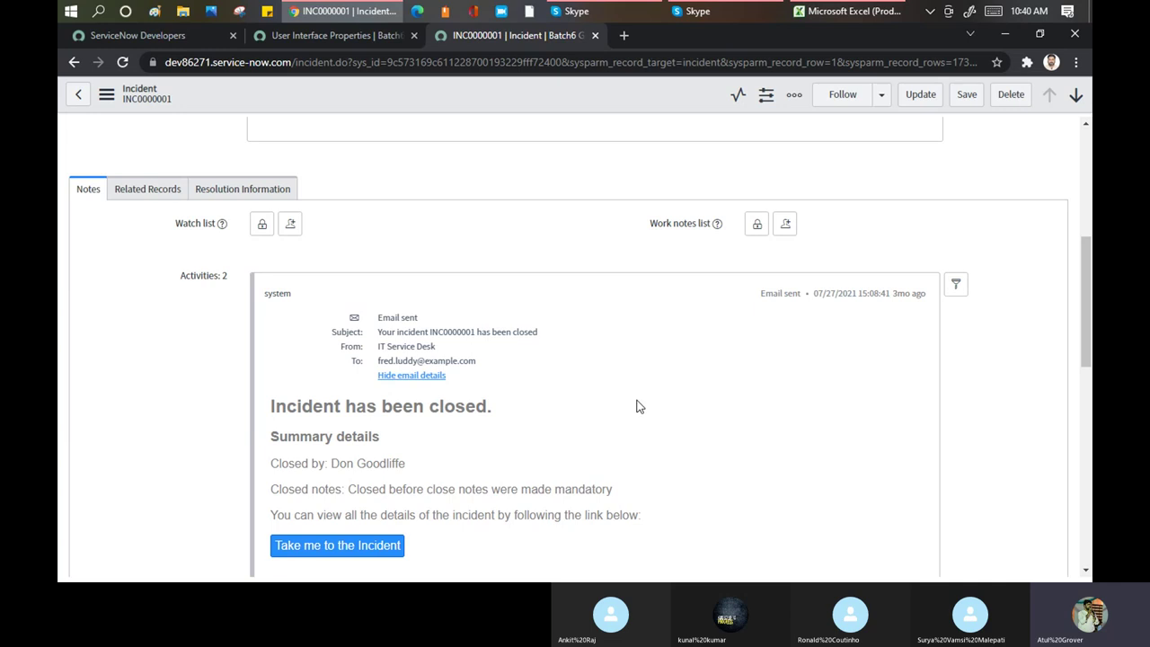
pyautogui.click(299, 38)
pyautogui.scroll(-3, 656, 274)
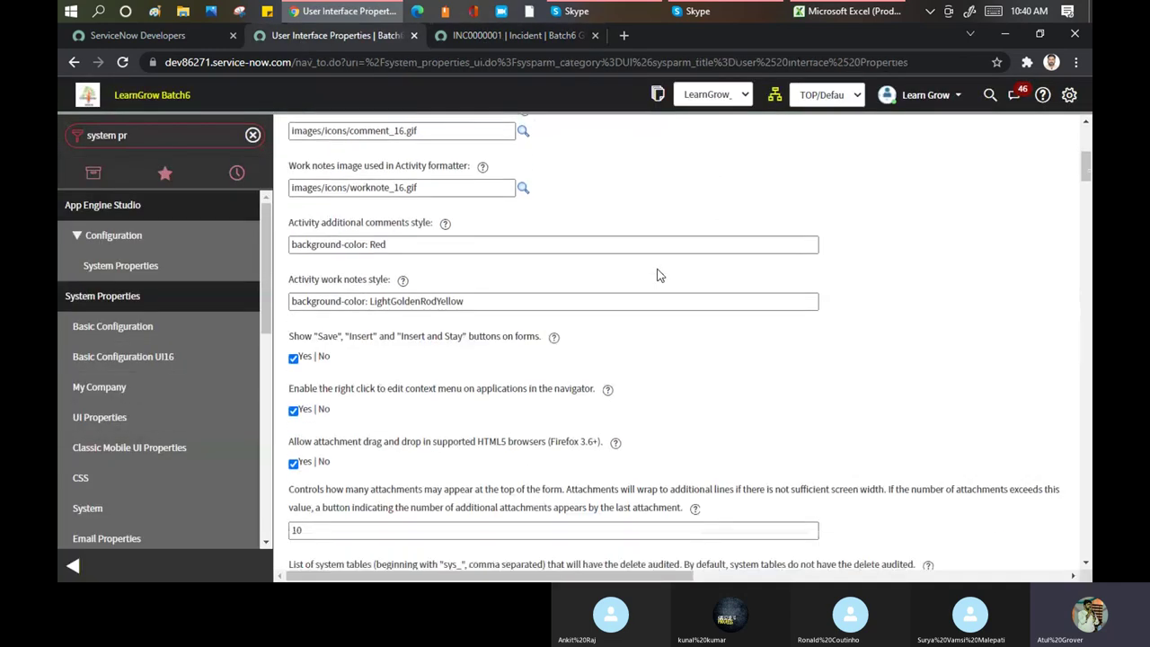
pyautogui.scroll(-1, 656, 274)
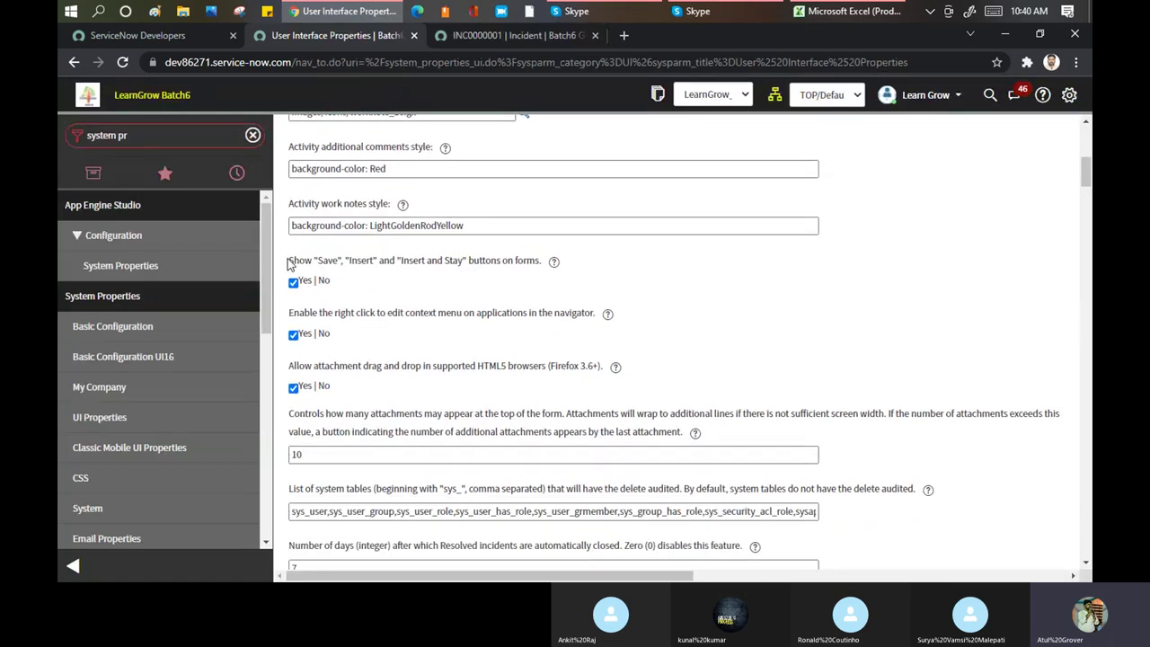
pyautogui.click(493, 35)
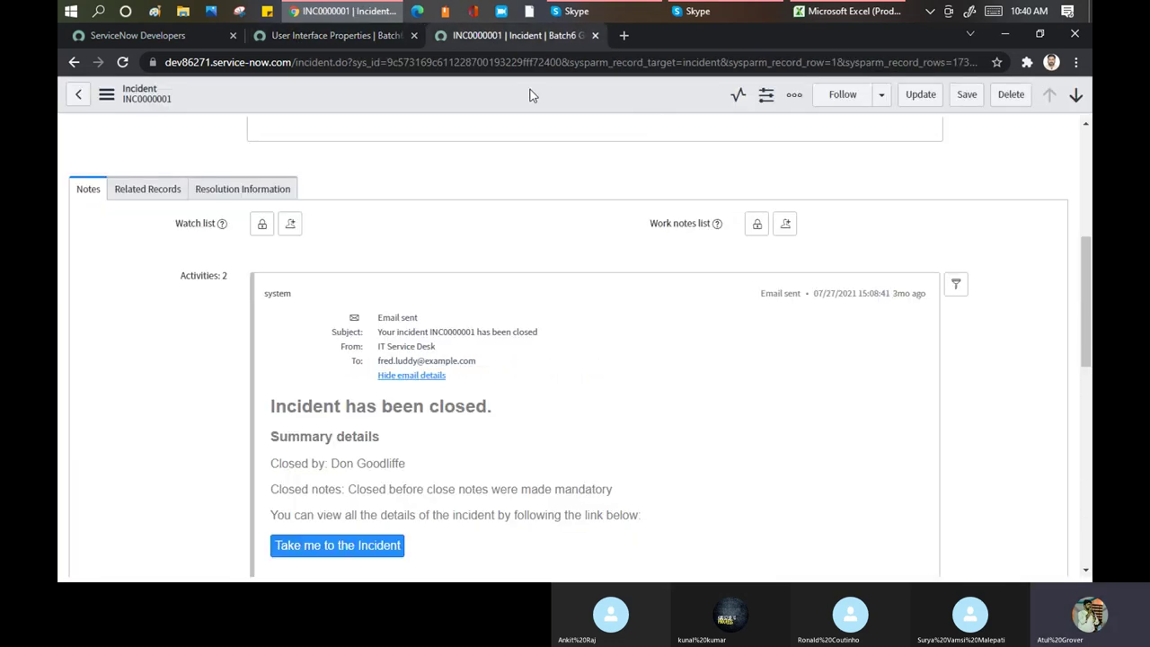
# Load sys_user_list.do in a new tab and open the first user's record
pyautogui.click(624, 35)
pyautogui.write('dev')
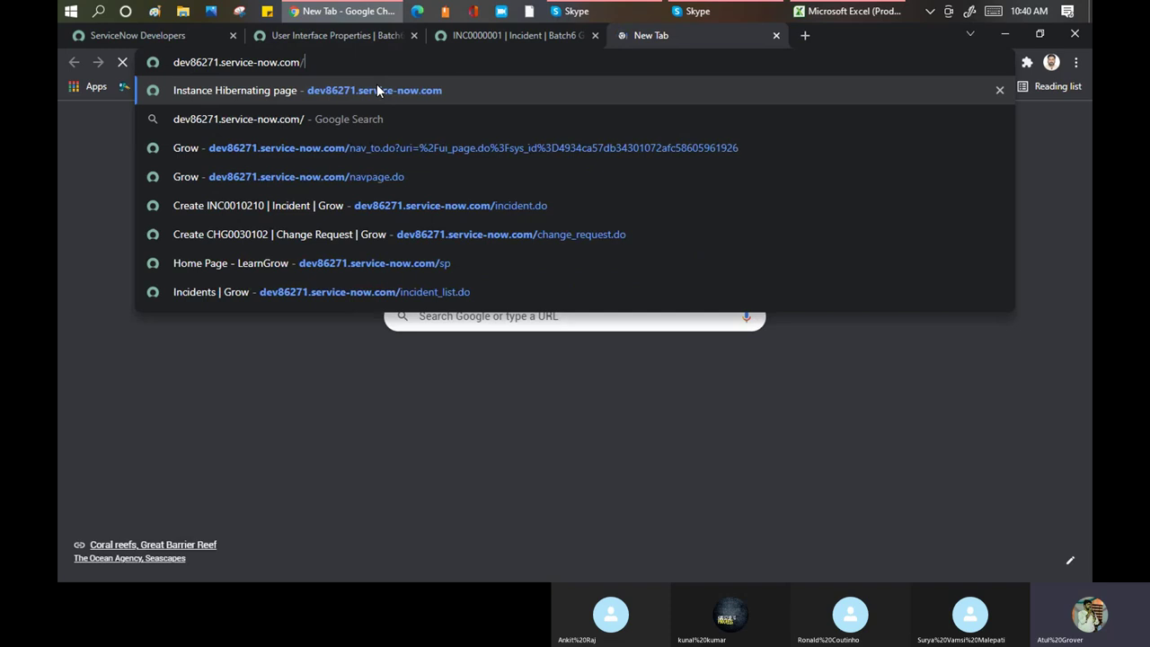
pyautogui.write('sys_user_list.do')
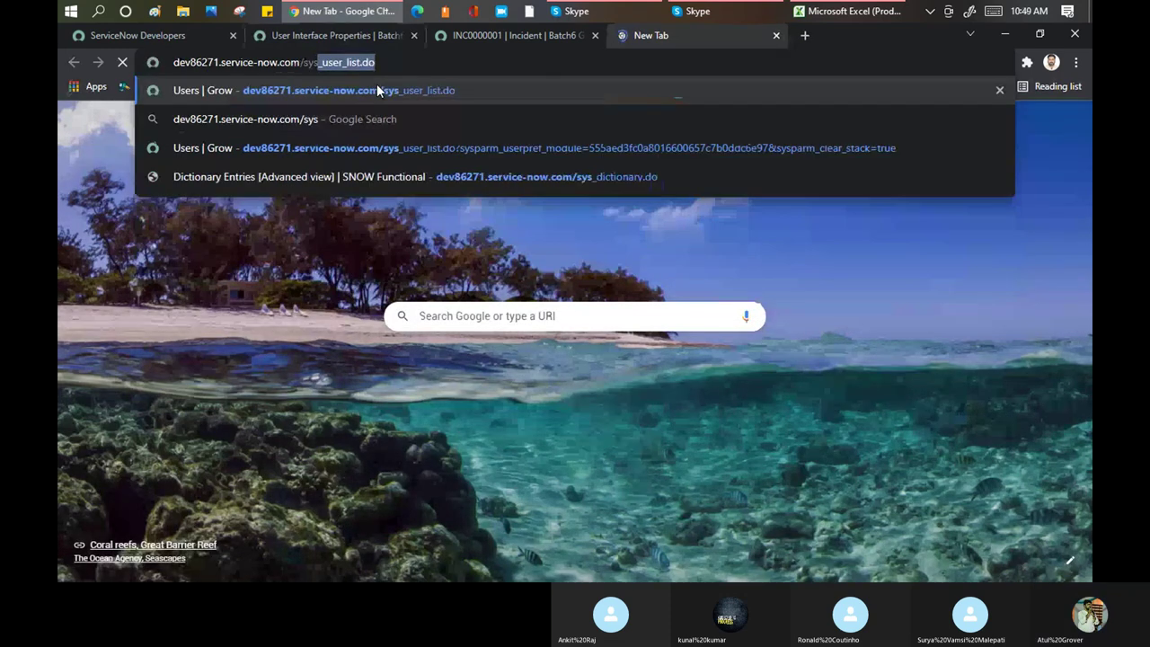
pyautogui.press('Return')
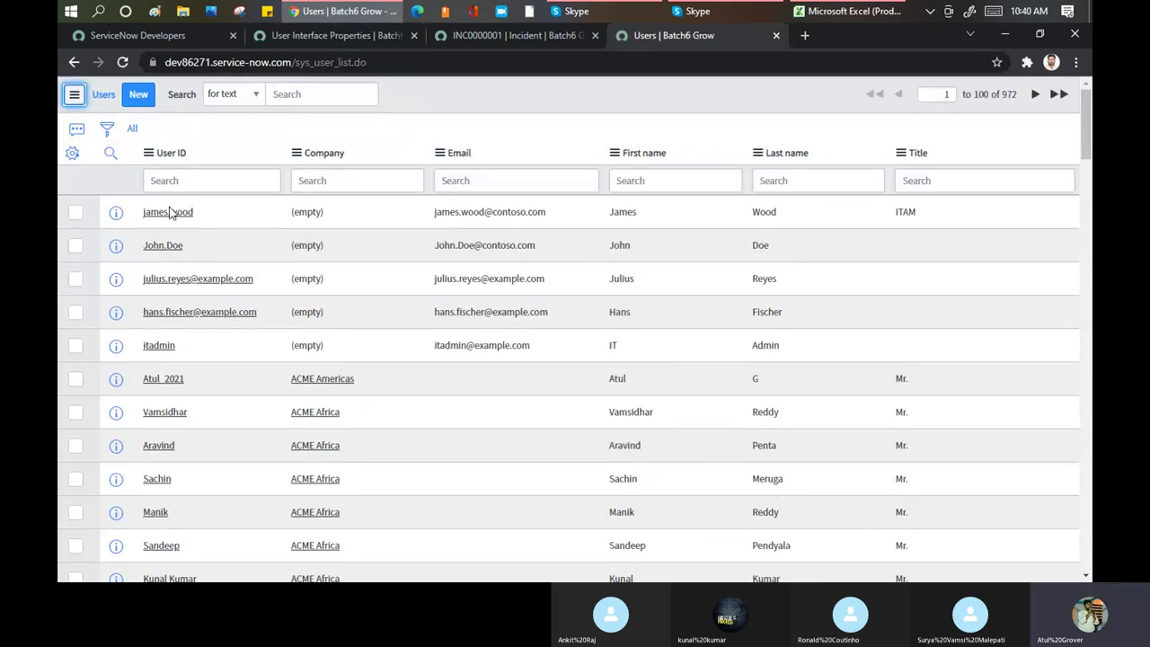
pyautogui.click(168, 213)
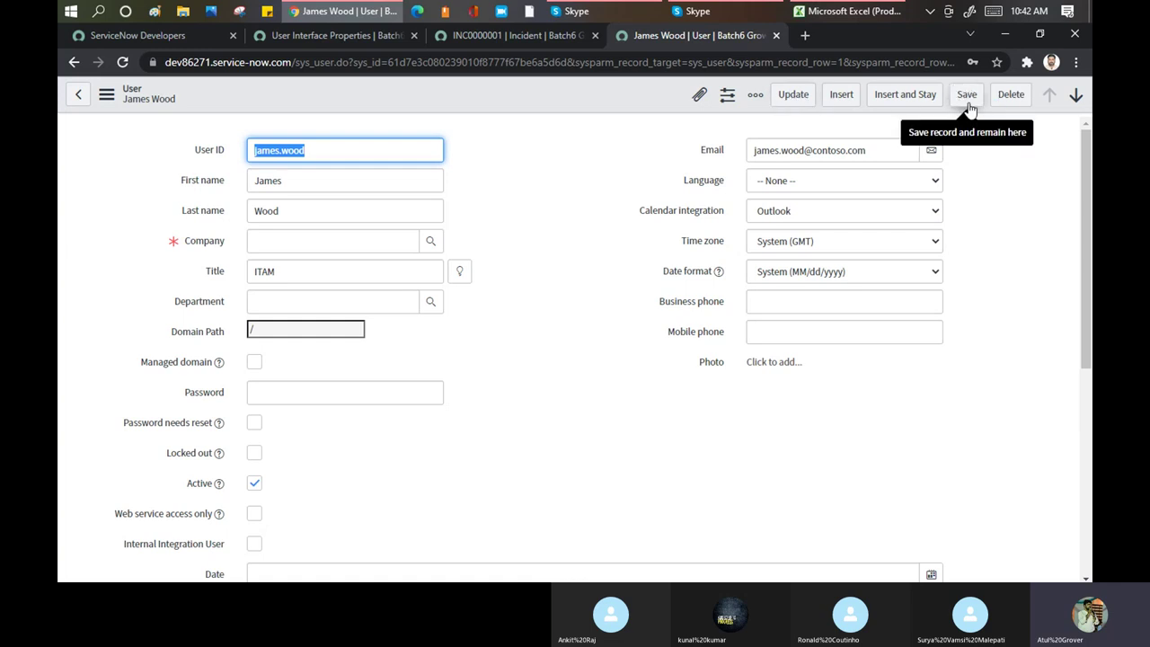
# Uncheck Yes for 'Show Save, Insert and Insert and Stay buttons on forms', save, and return to the user tab
pyautogui.click(321, 36)
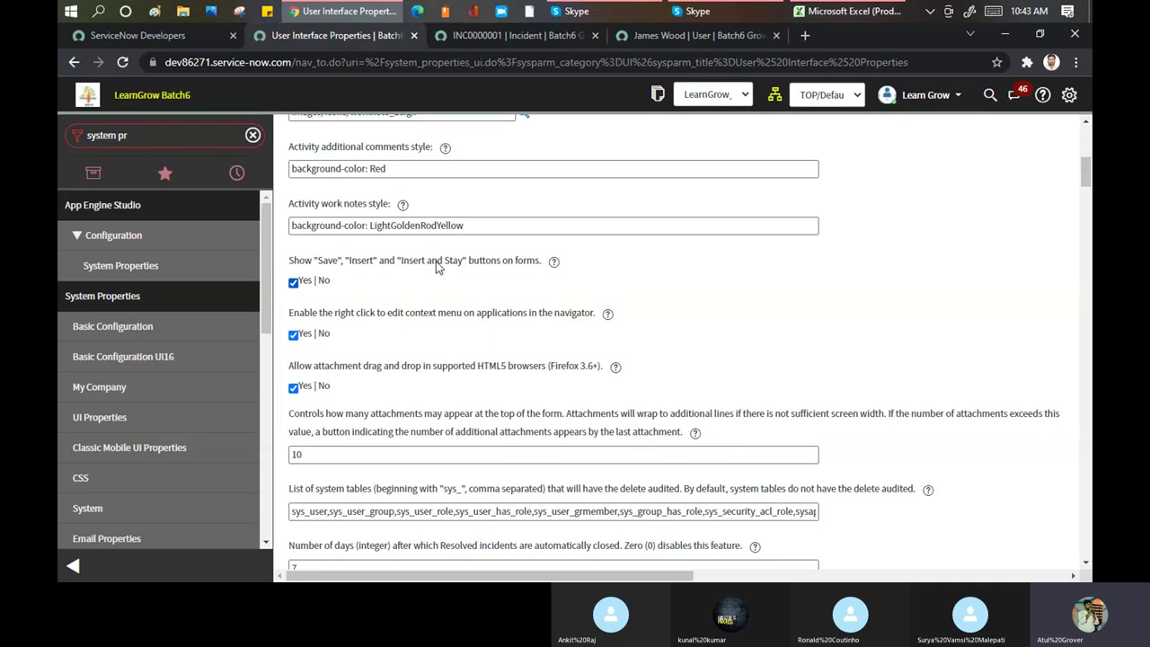
pyautogui.moveTo(547, 266)
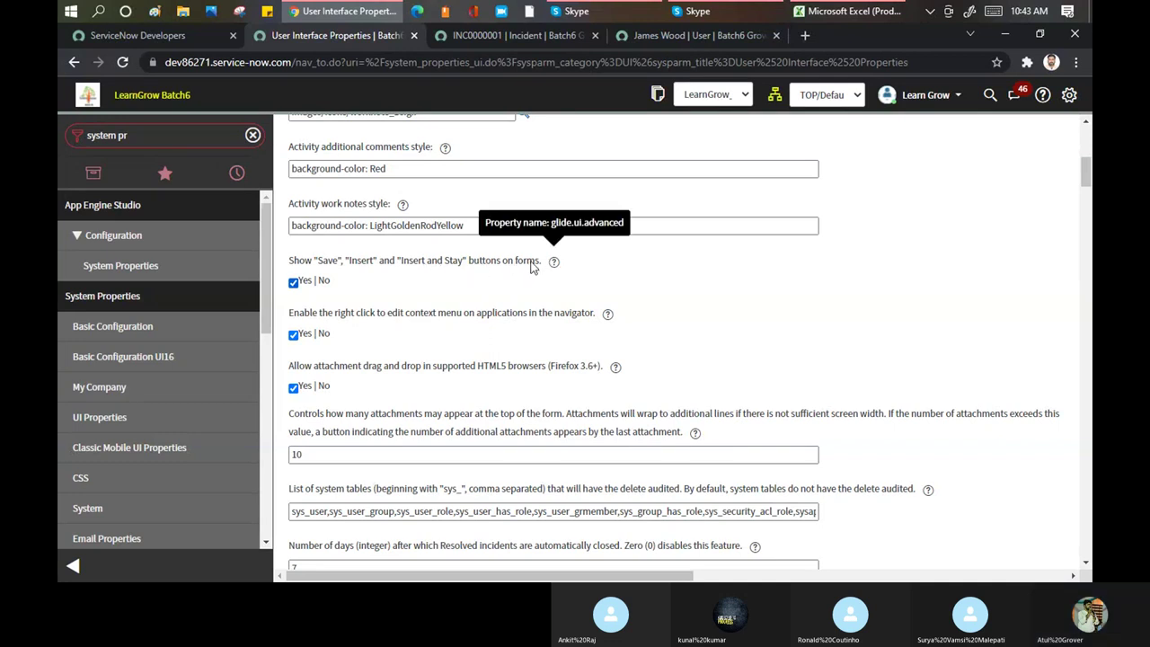
pyautogui.click(293, 283)
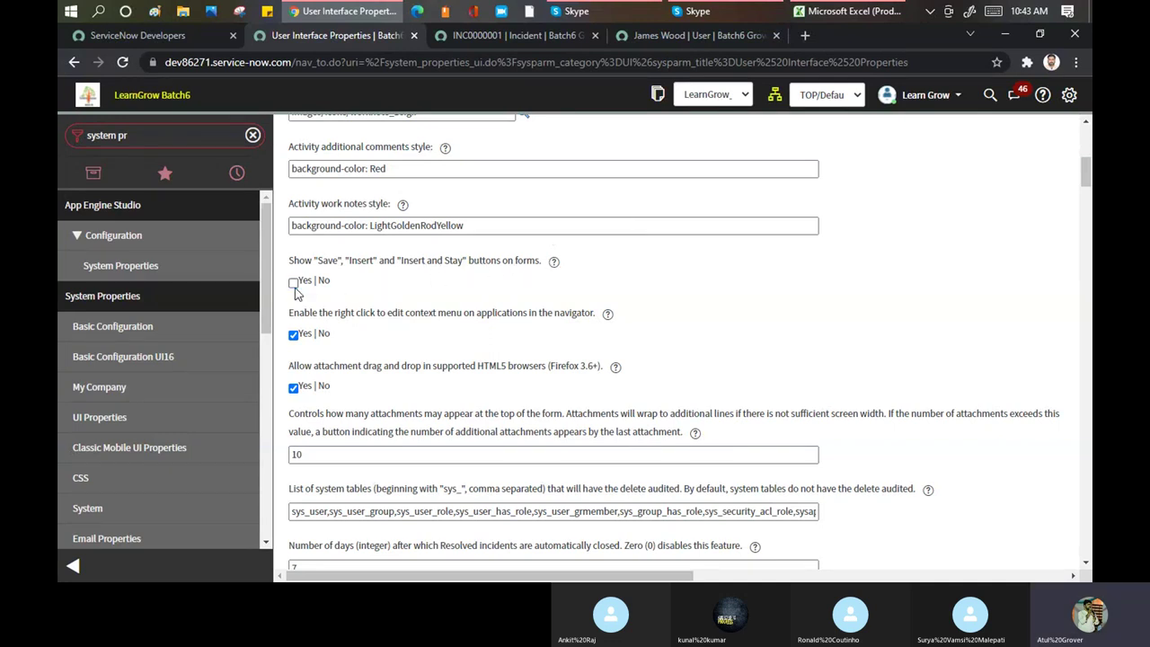
pyautogui.click(1087, 145)
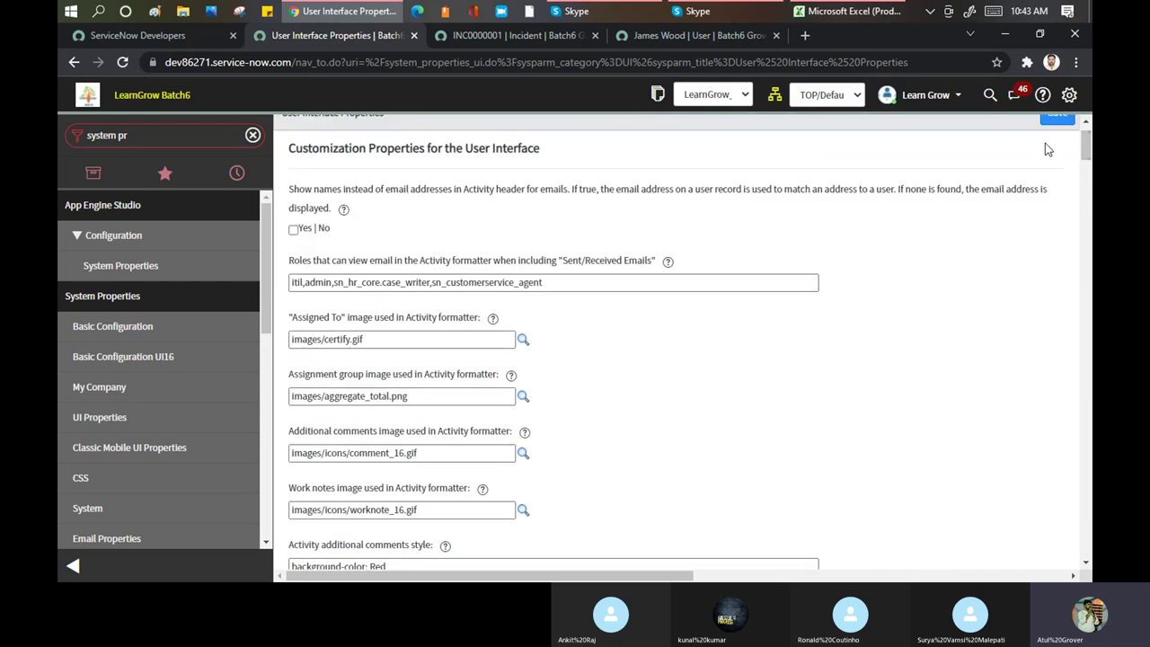
pyautogui.click(698, 37)
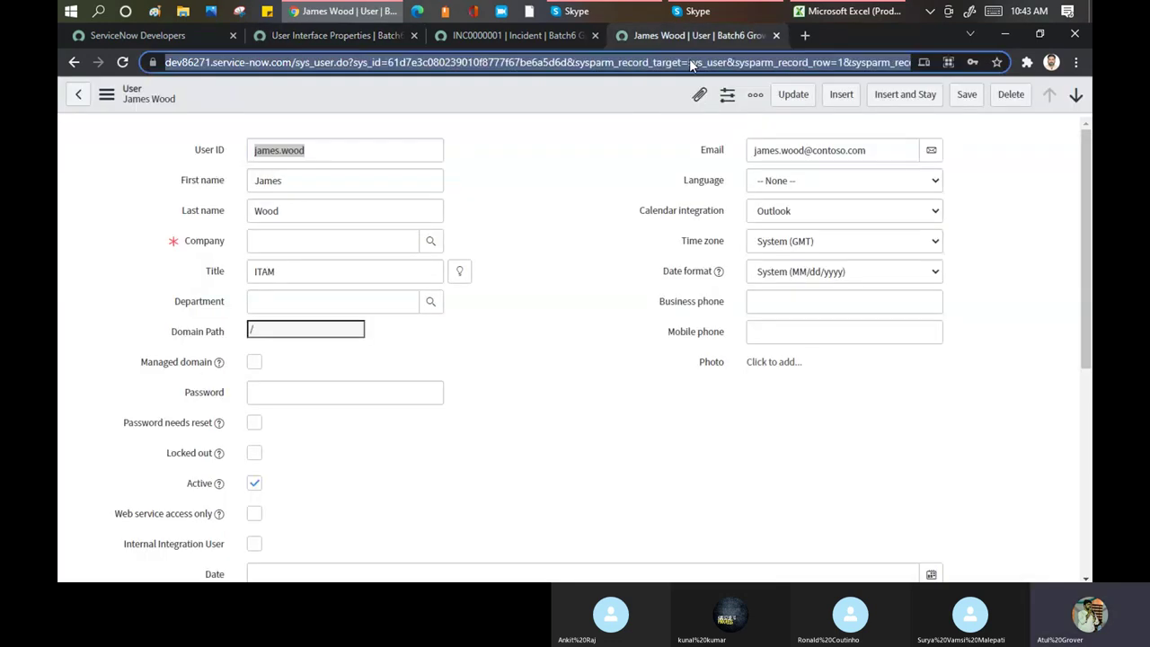
# Re-enable 'Show Save, Insert and Insert and Stay buttons on forms' and save the UI properties
pyautogui.press('Return')
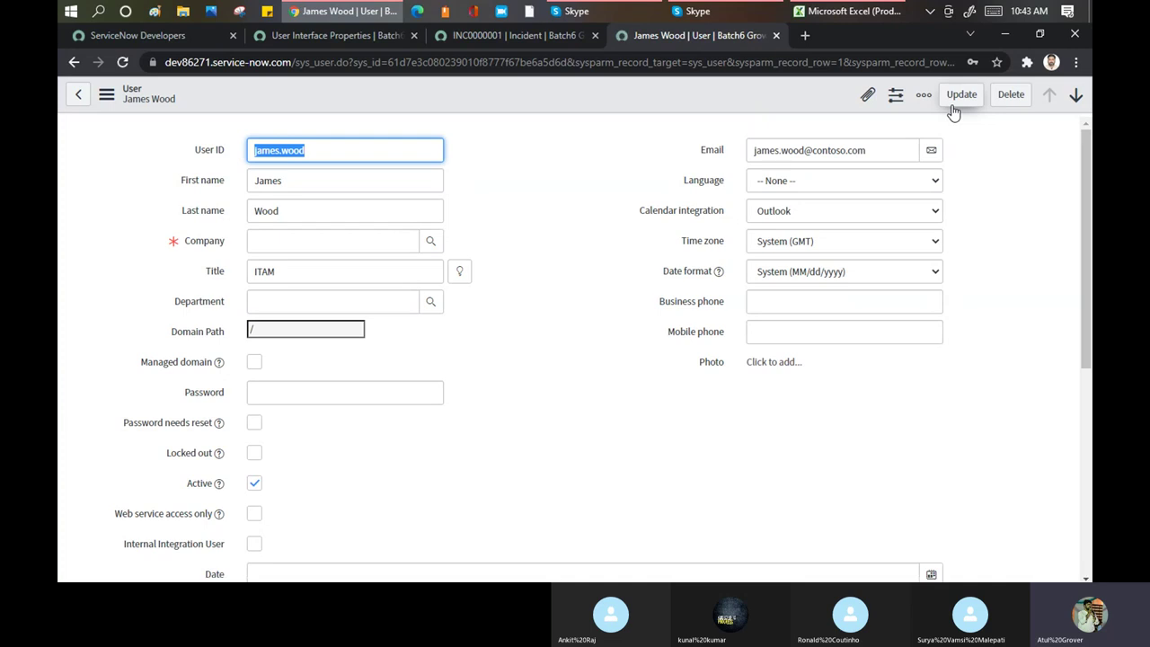
pyautogui.click(320, 37)
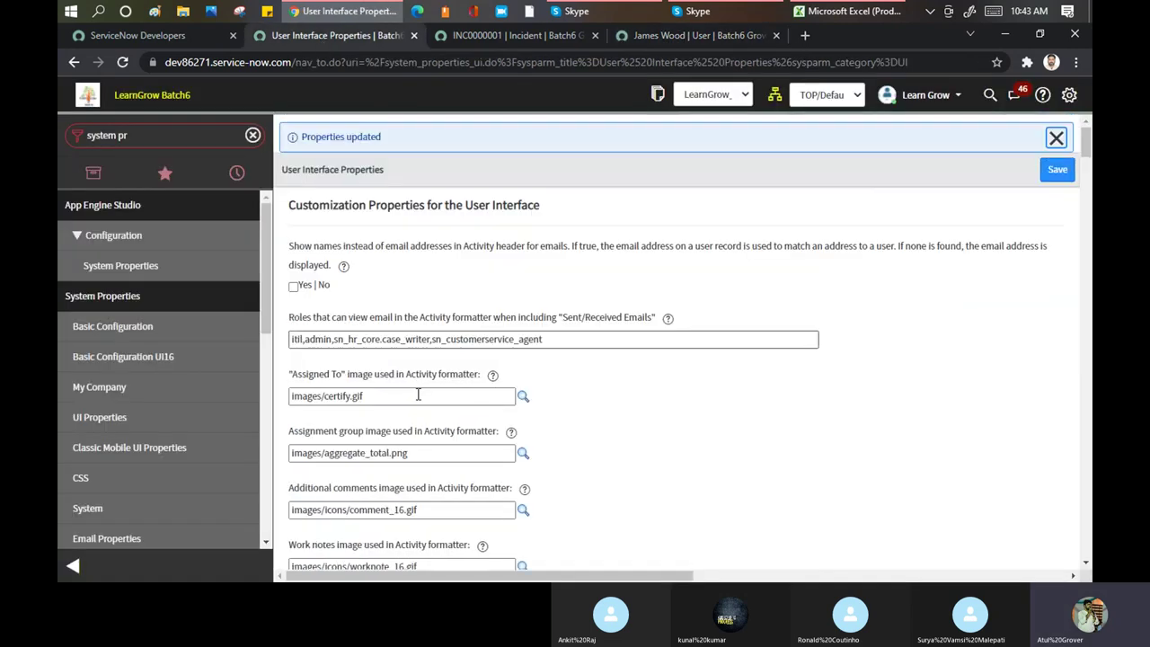
pyautogui.scroll(-3, 386, 318)
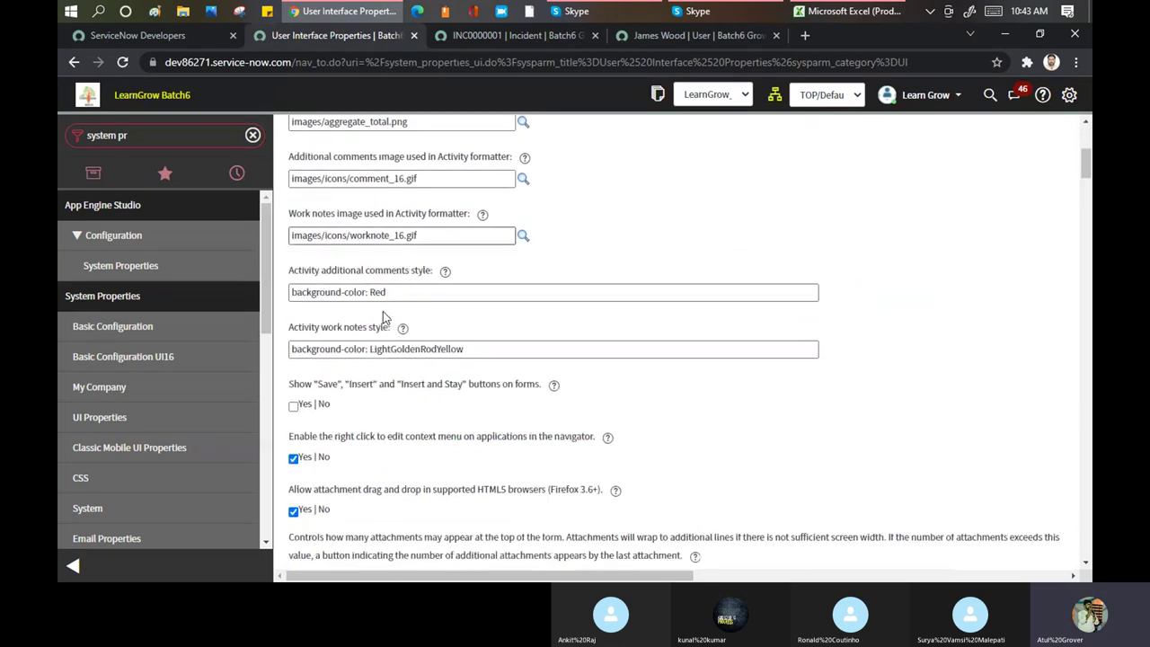
pyautogui.scroll(-1, 385, 317)
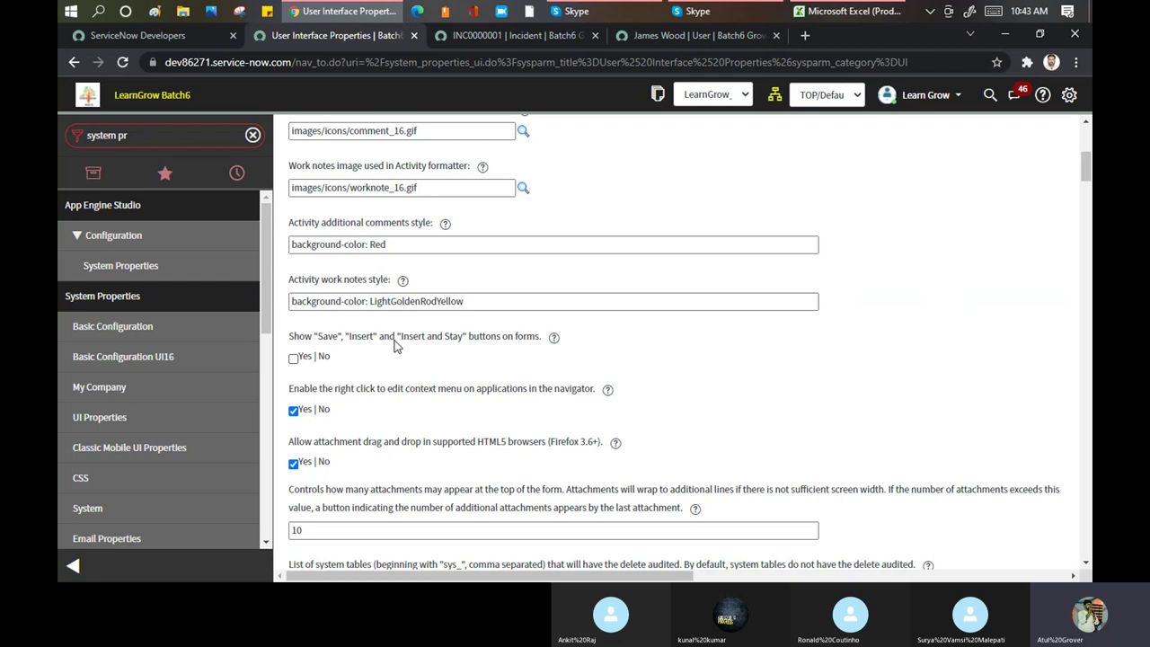
pyautogui.click(294, 358)
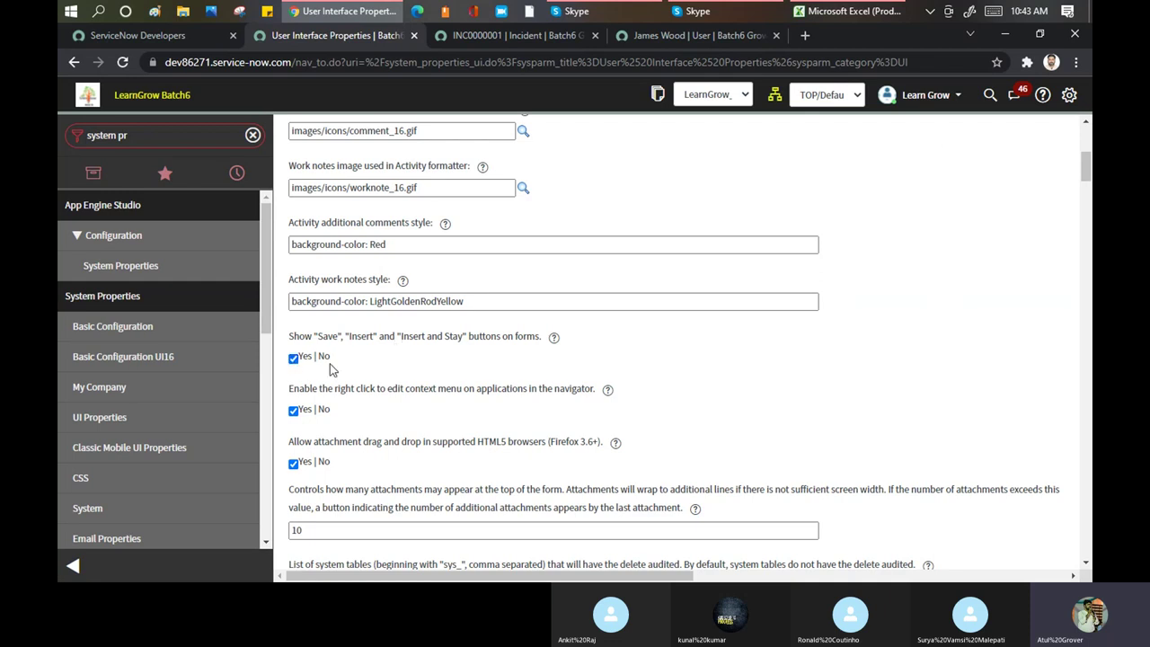
pyautogui.click(1084, 142)
pyautogui.click(1056, 169)
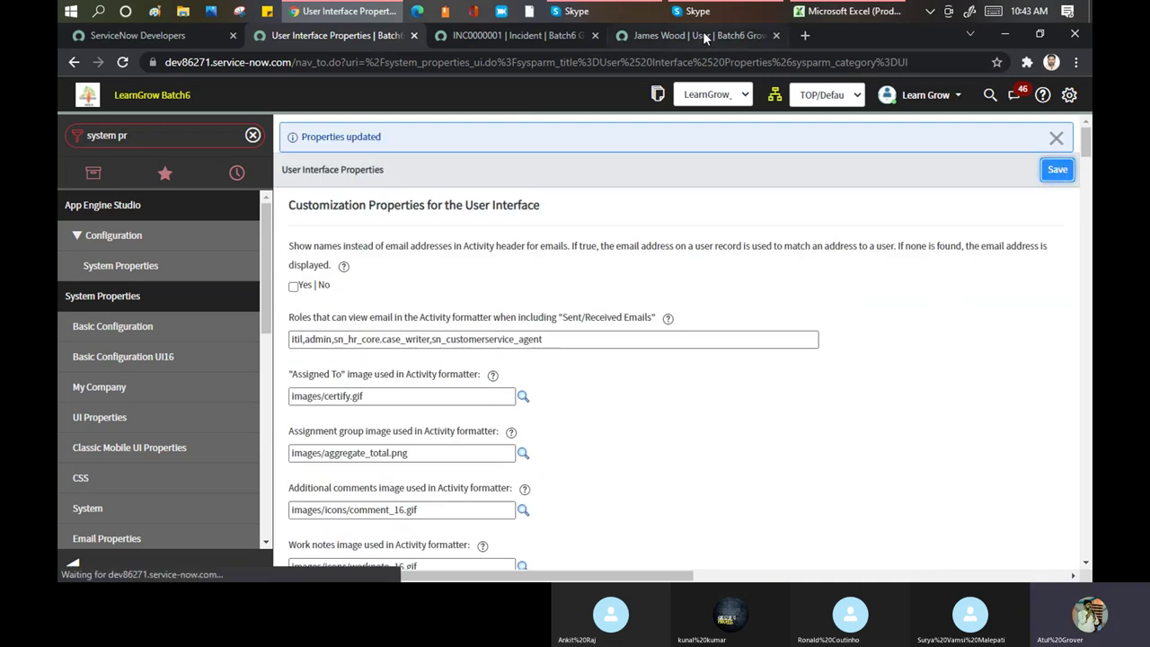
pyautogui.click(692, 35)
# Reload the user record, try Insert, which is blocked by the mandatory Company field, and view the form context menu
pyautogui.click(685, 62)
pyautogui.press('Return')
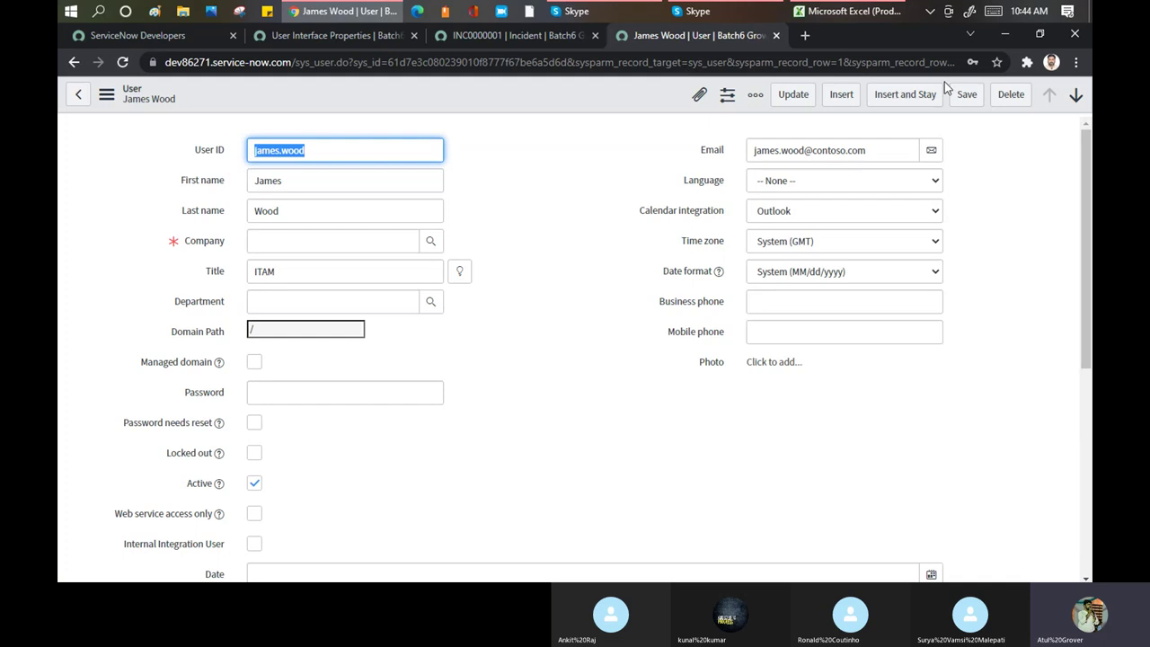
pyautogui.click(841, 96)
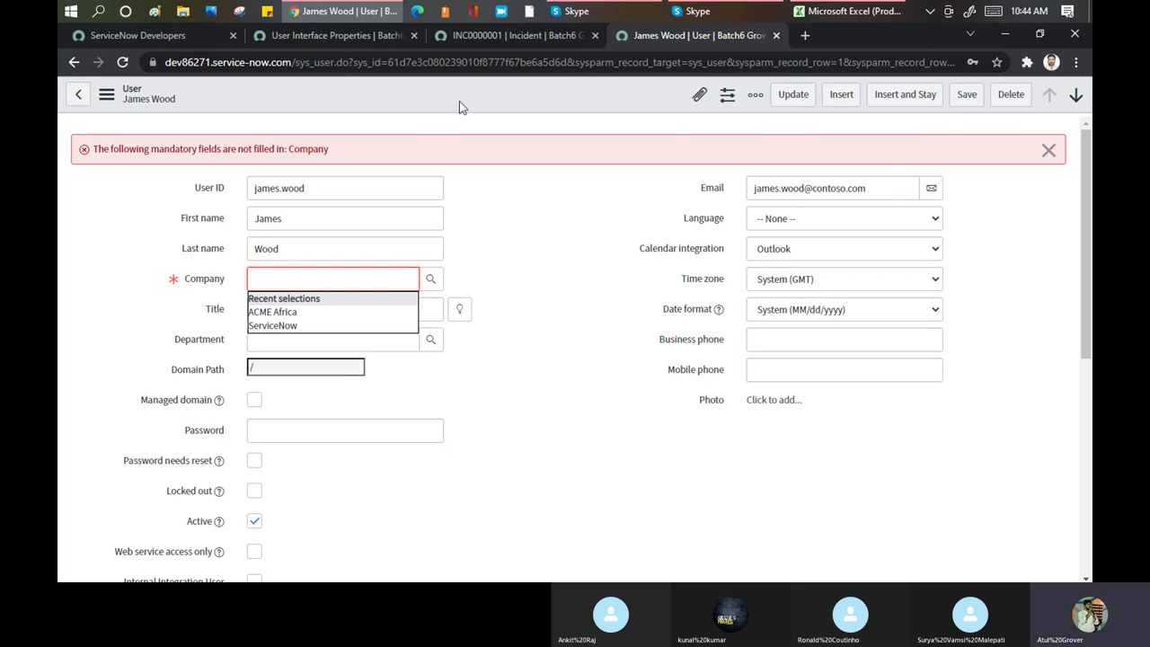
pyautogui.rightClick(492, 90)
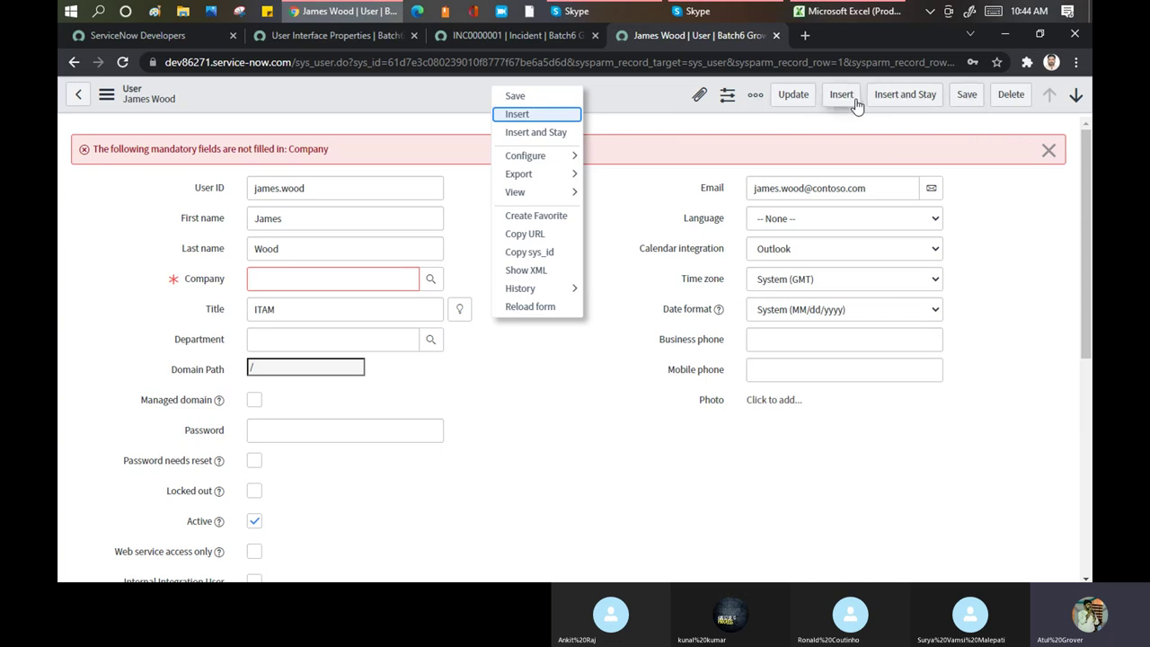
pyautogui.click(323, 38)
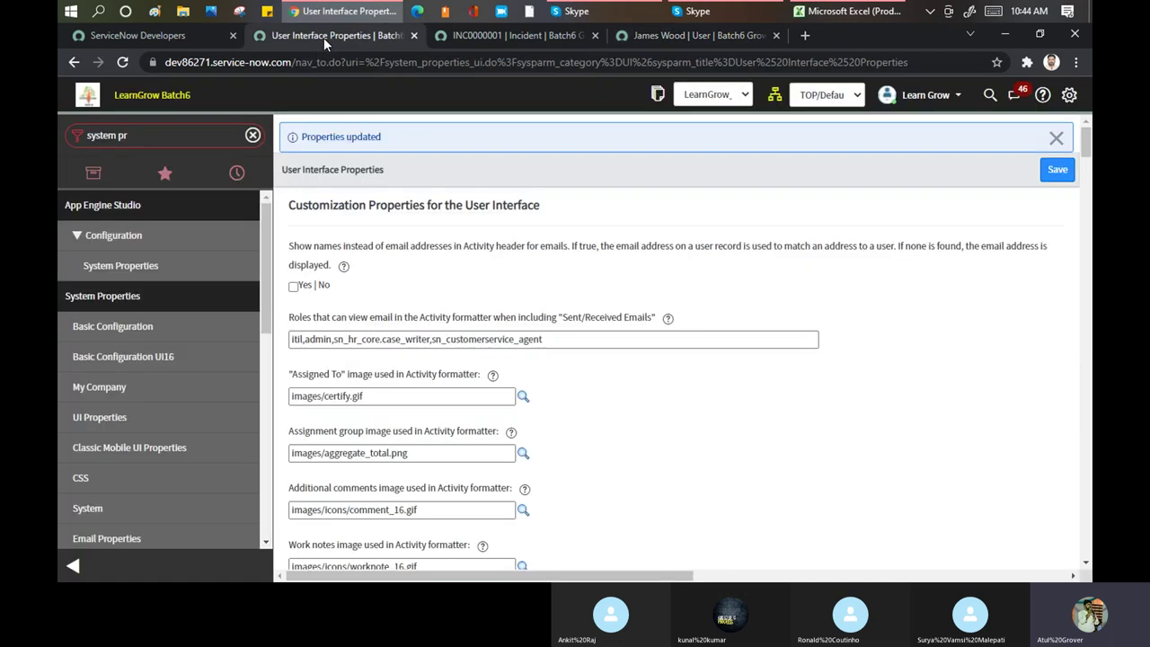
# Bring up INC0000001 with its 'Incident has been closed' email activity entry
pyautogui.scroll(-4, 437, 308)
pyautogui.scroll(-2, 437, 308)
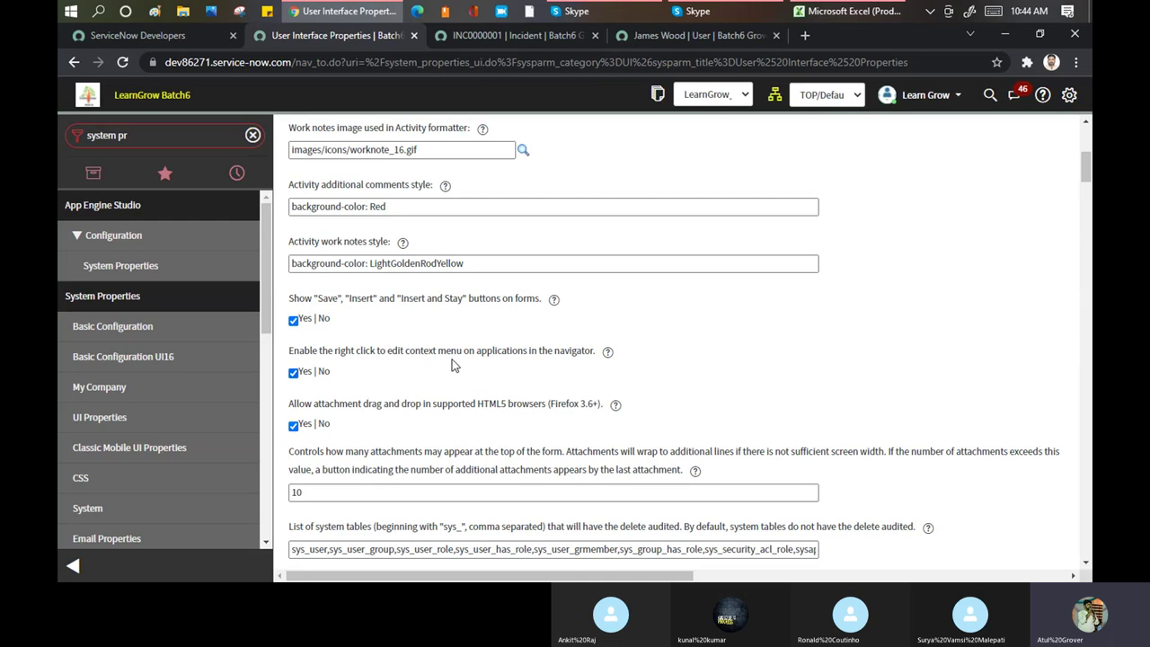
pyautogui.click(658, 32)
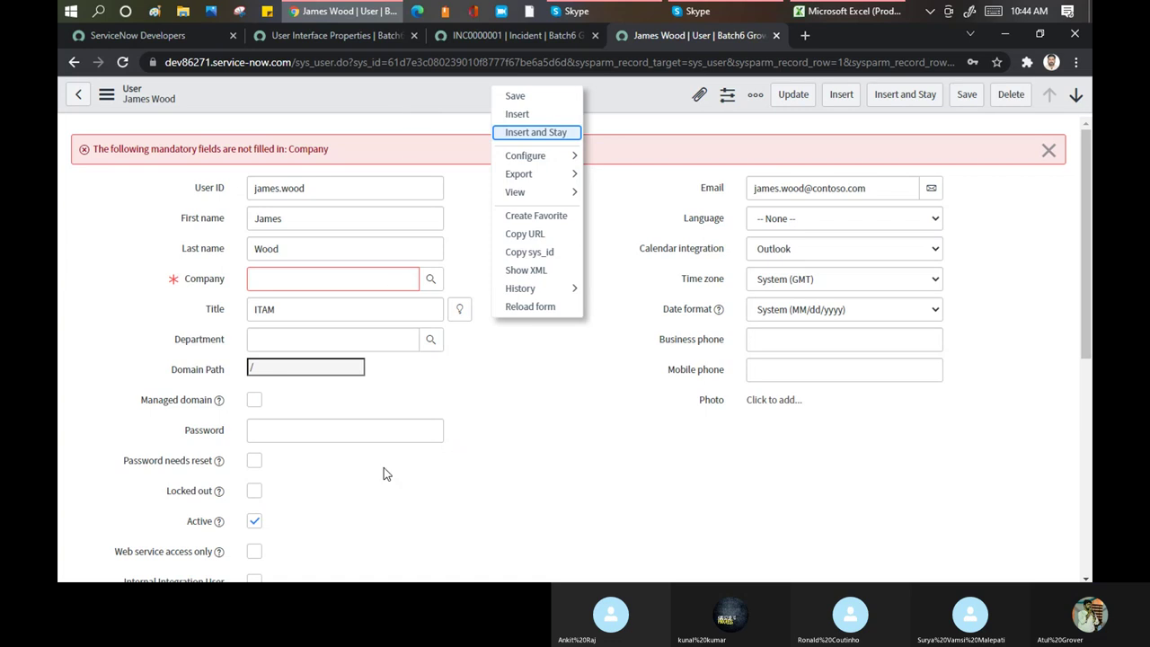
pyautogui.press('Up')
pyautogui.press('Up')
pyautogui.click(327, 34)
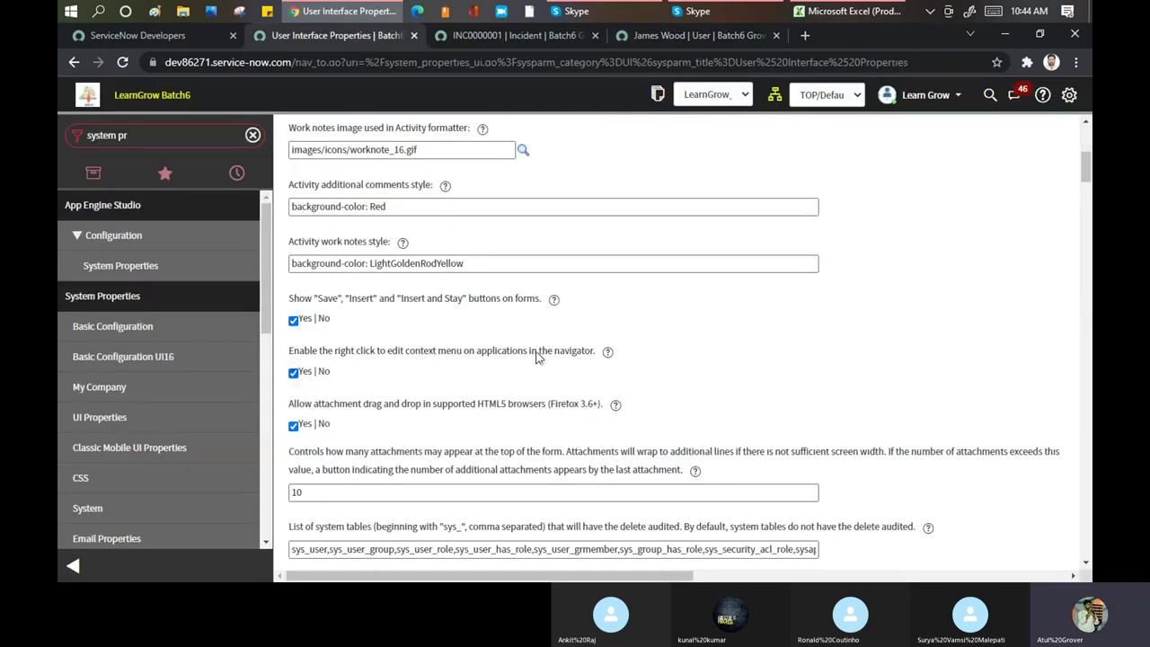
pyautogui.click(539, 34)
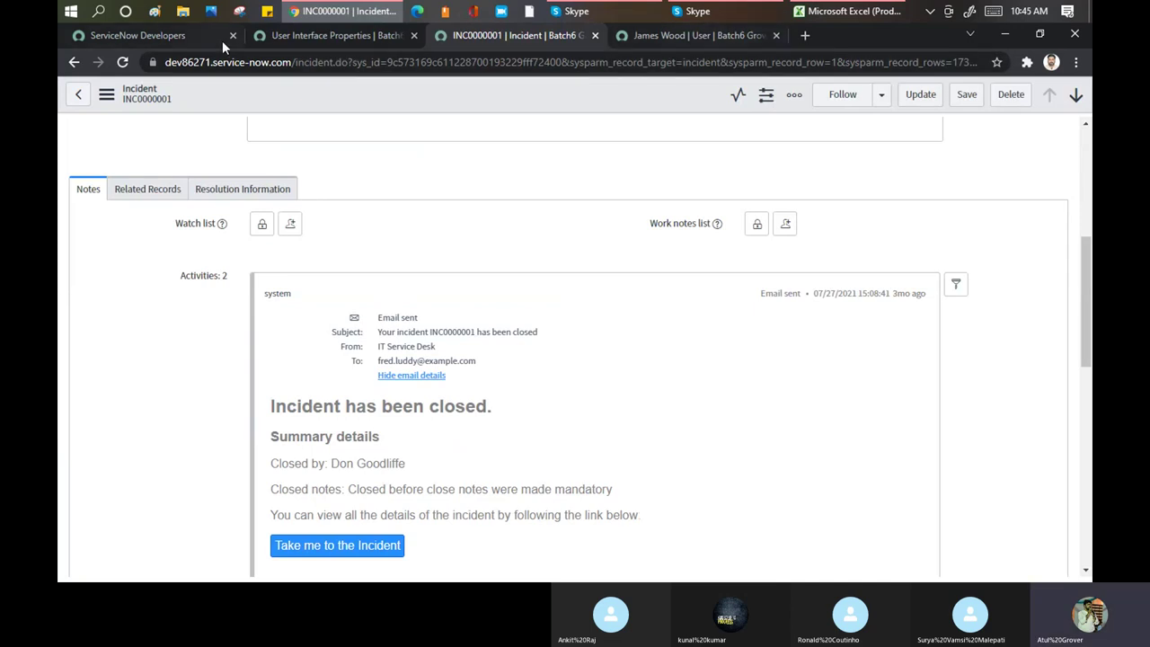
# Load the dev instance home in a new tab and highlight the navigator right-click editing text
pyautogui.click(803, 37)
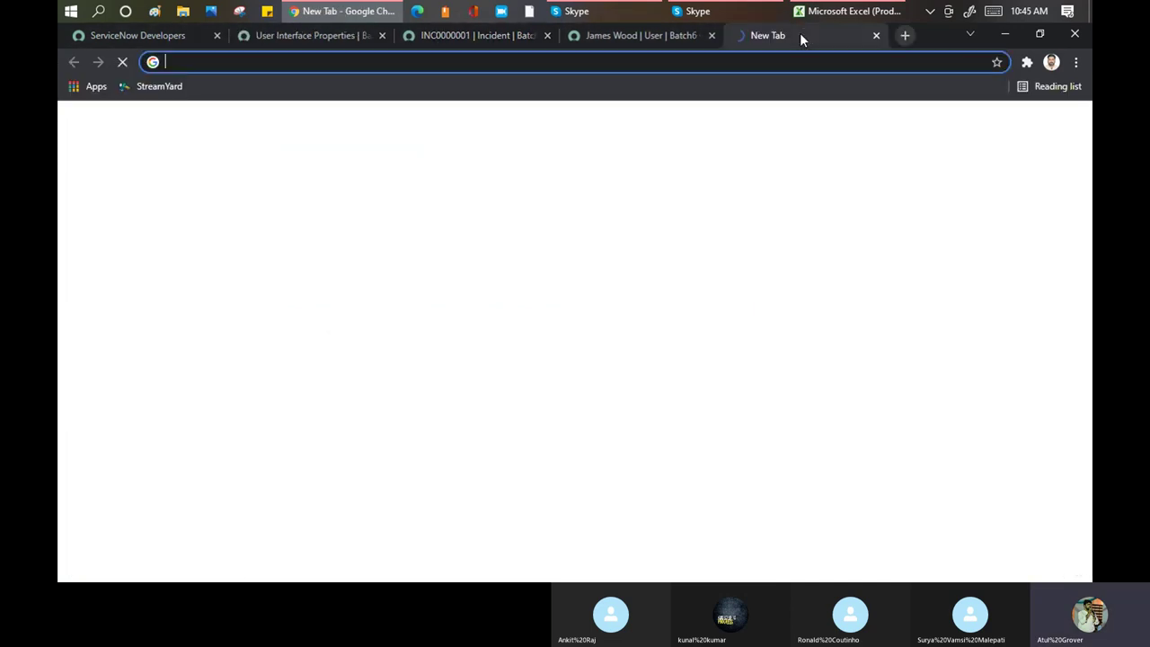
pyautogui.write('dev')
pyautogui.press('Return')
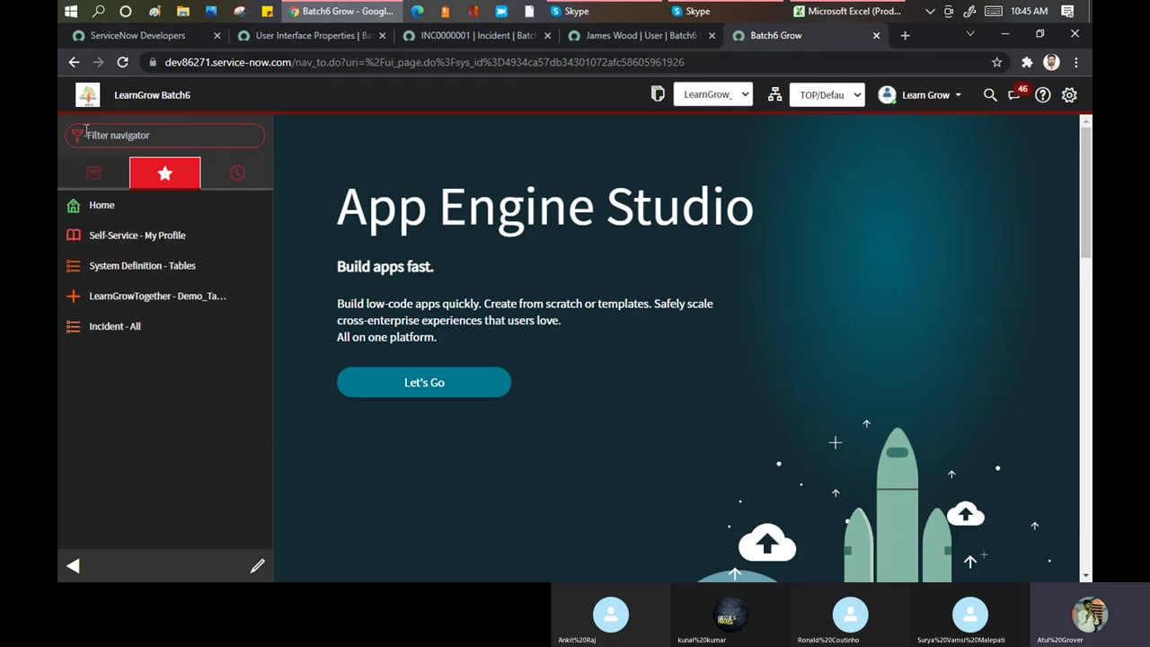
pyautogui.click(299, 36)
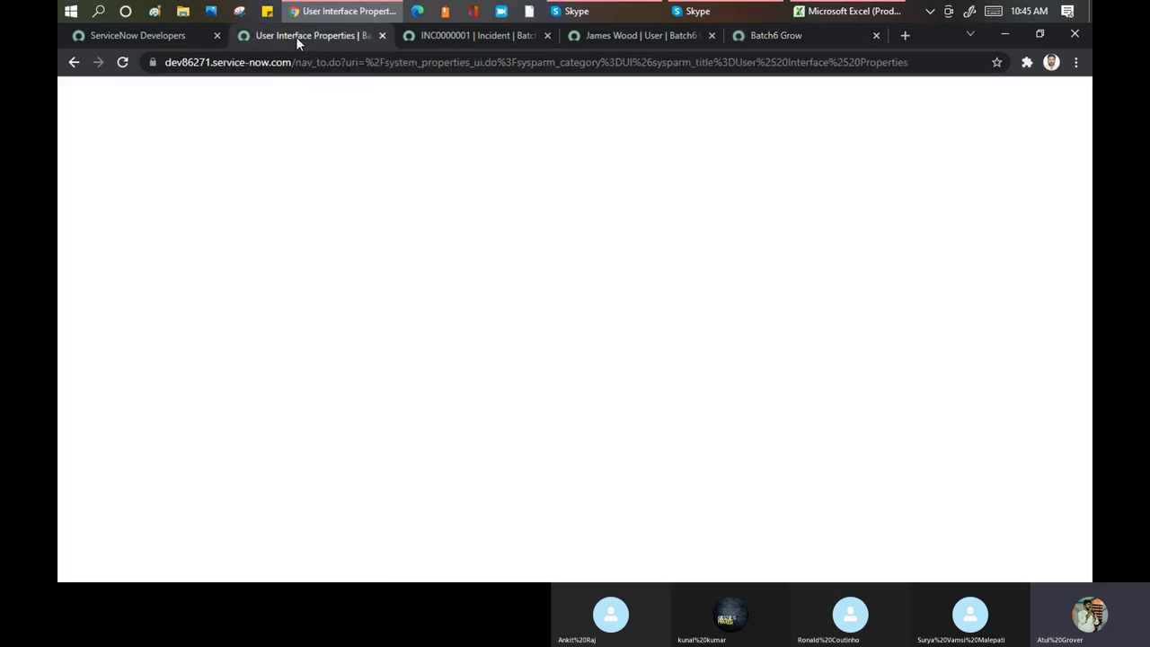
pyautogui.moveTo(323, 356); pyautogui.dragTo(590, 360)
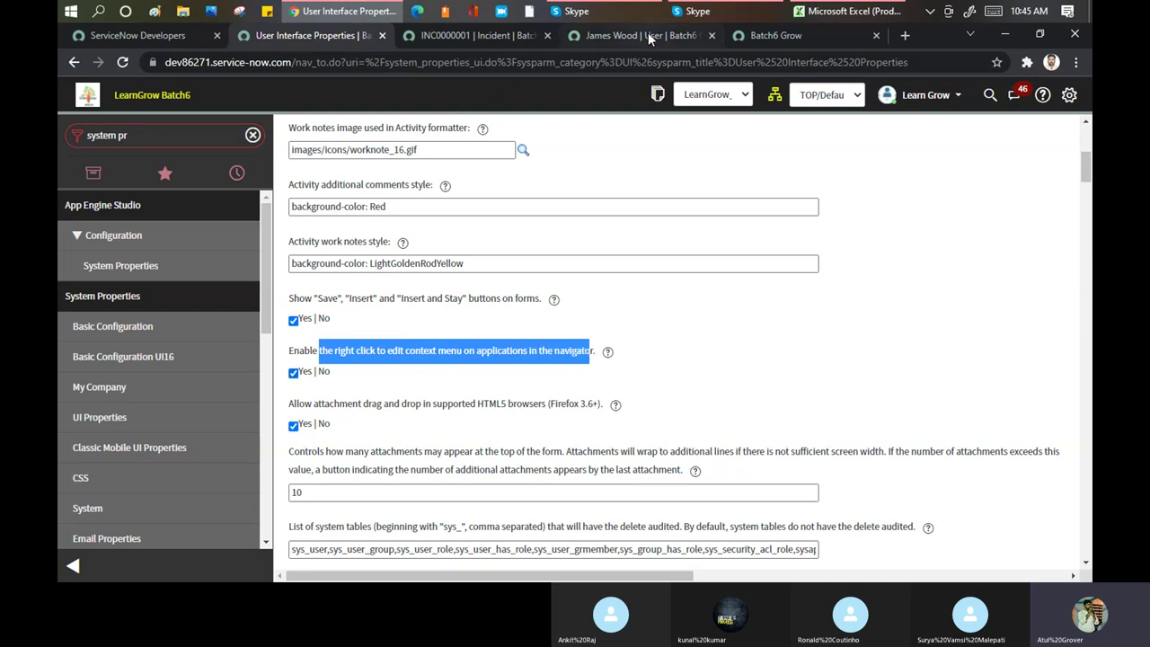
pyautogui.click(770, 37)
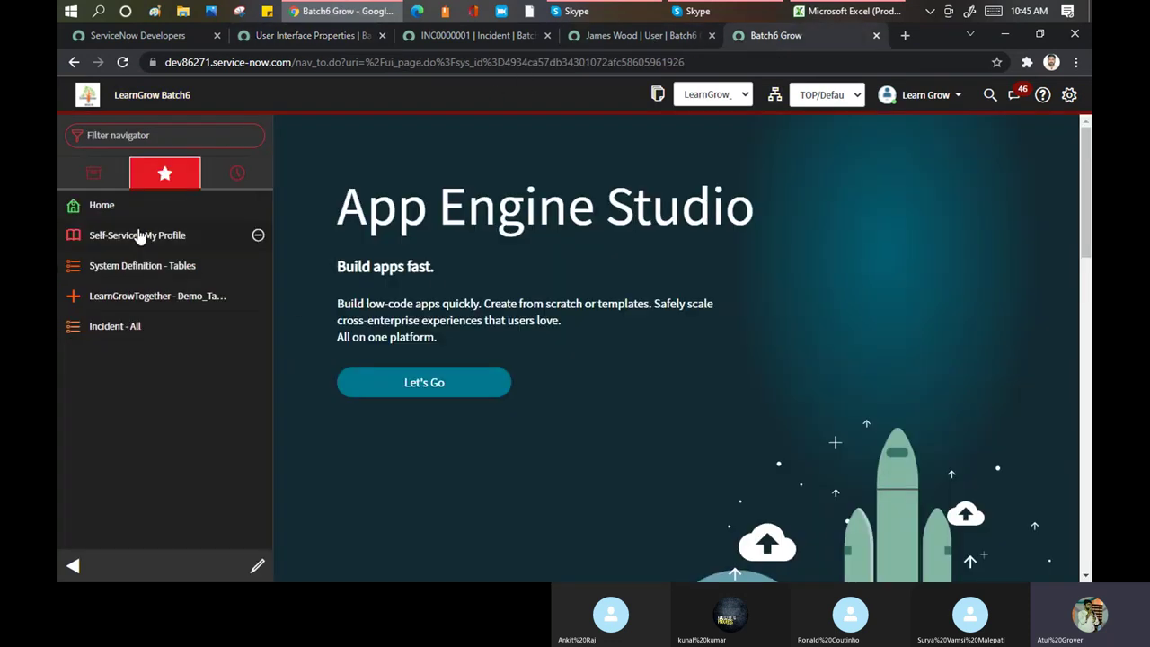
# Try right-click menus on navigator items such as Incident - All, then return to the user record
pyautogui.rightClick(112, 173)
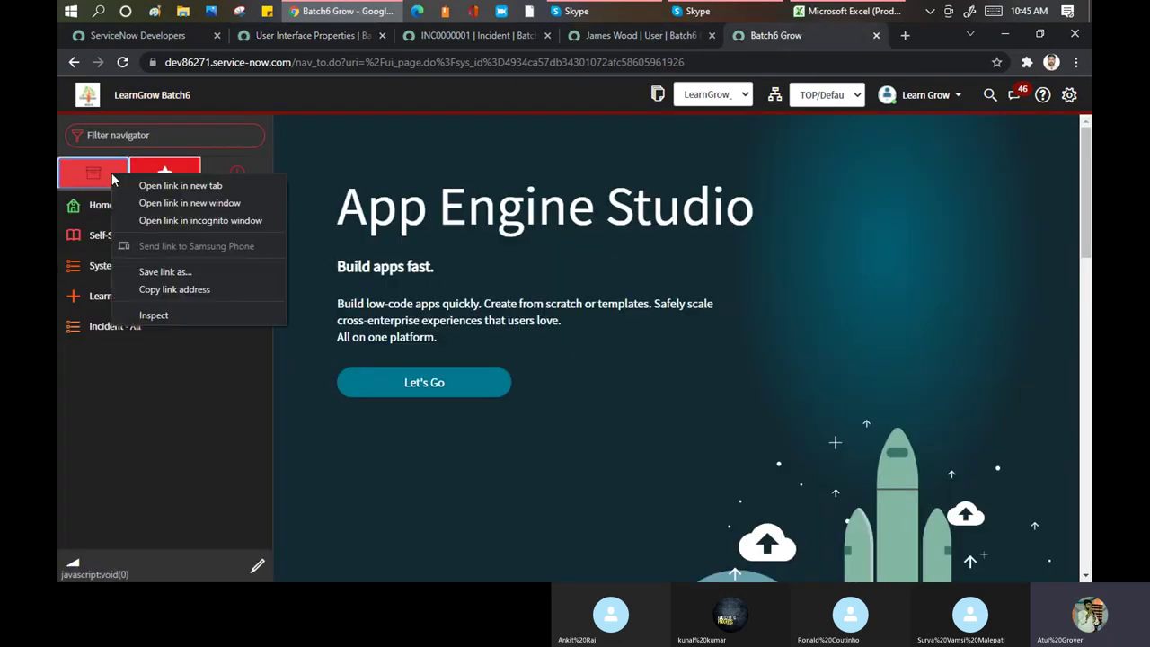
pyautogui.click(156, 400)
pyautogui.rightClick(123, 322)
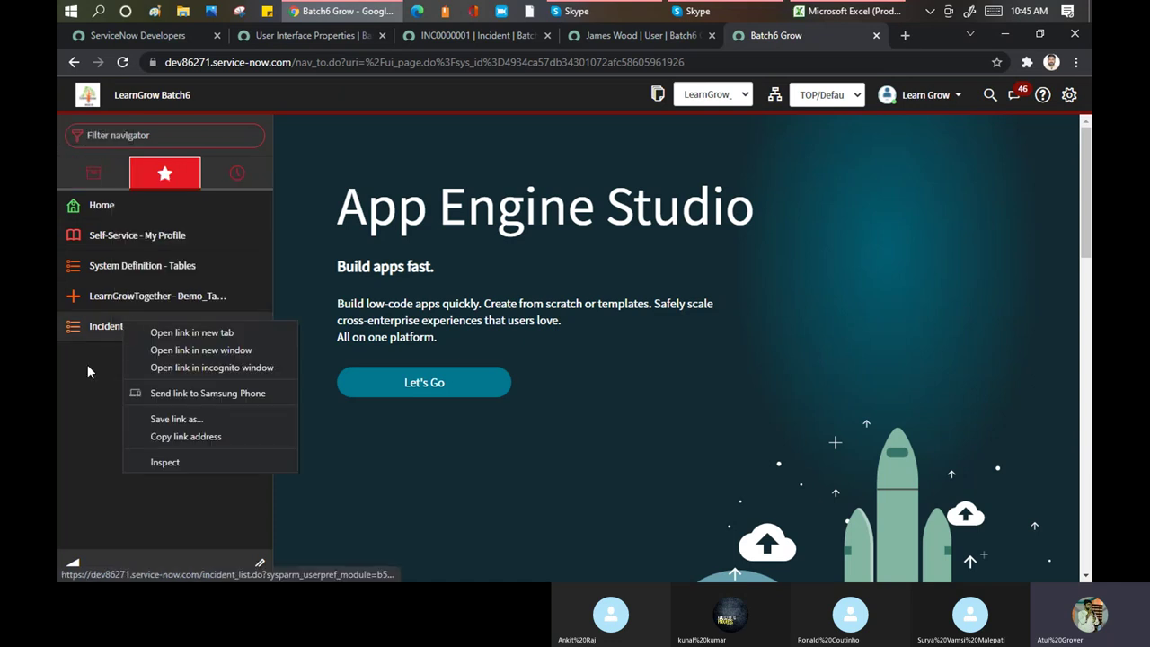
pyautogui.click(306, 35)
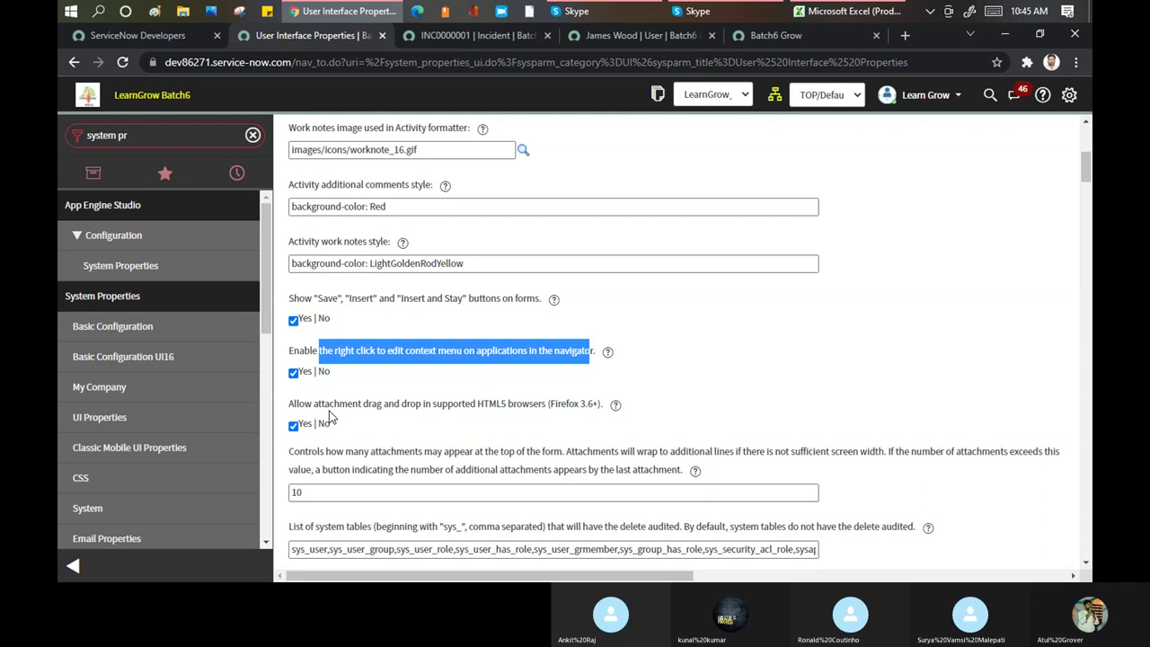
pyautogui.click(796, 35)
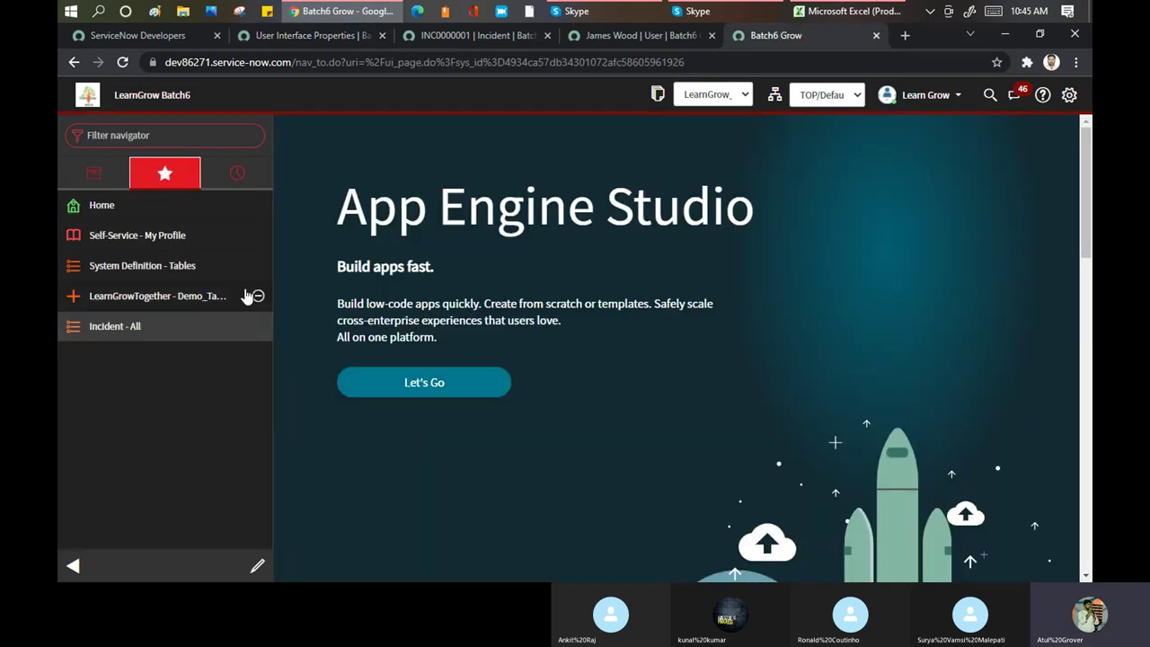
pyautogui.click(122, 134)
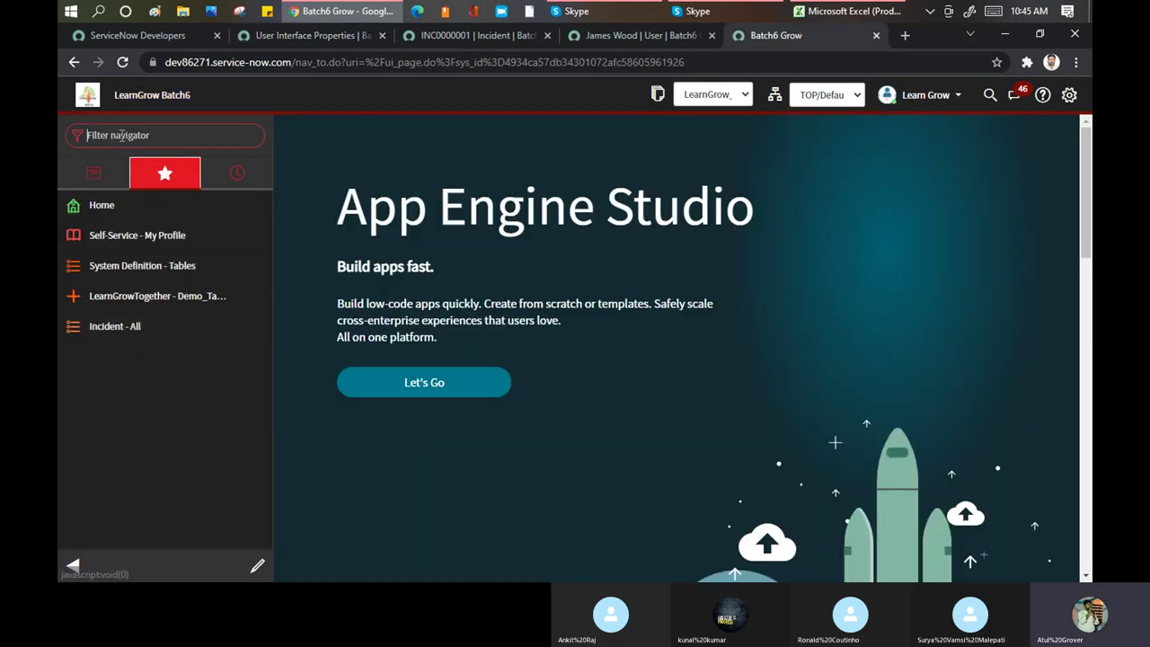
pyautogui.click(646, 38)
pyautogui.click(459, 104)
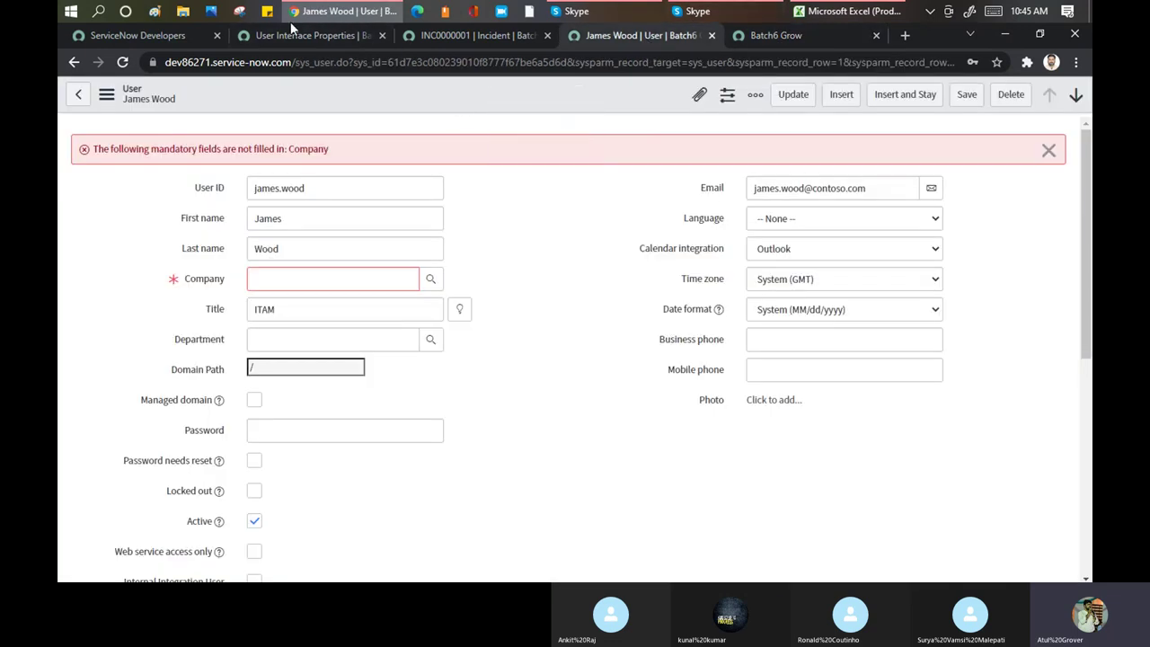
# Open the Batch6 folder in File Explorer and drag day1.JPG into the browser, which opens the image
pyautogui.click(193, 11)
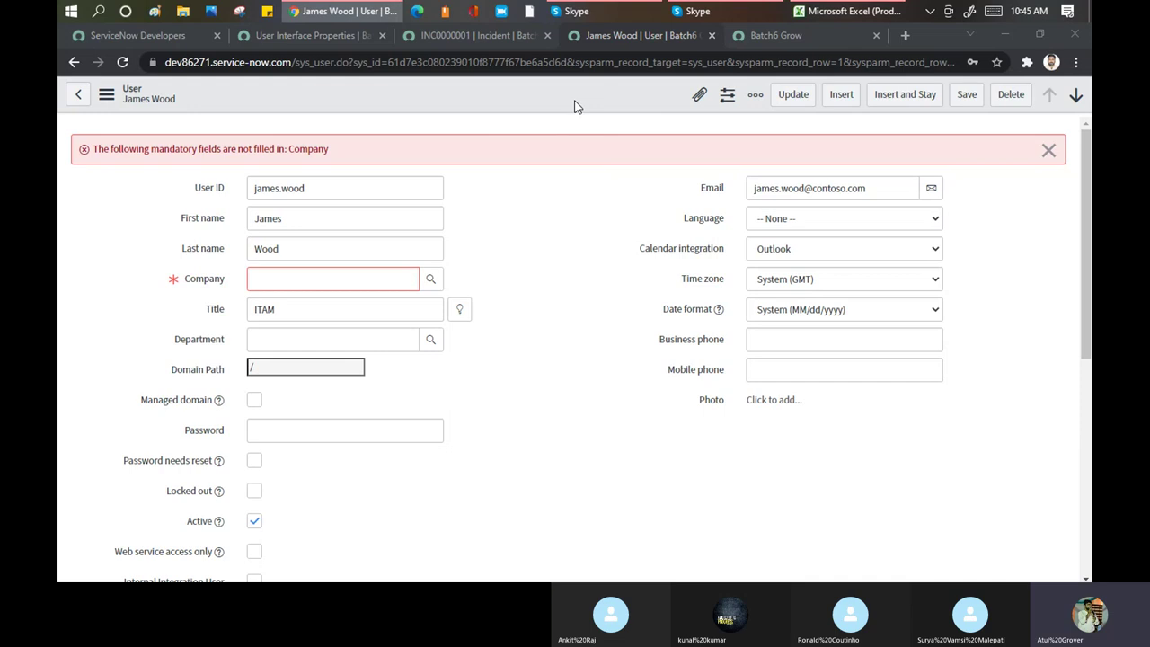
pyautogui.click(280, 38)
pyautogui.press('super+e')
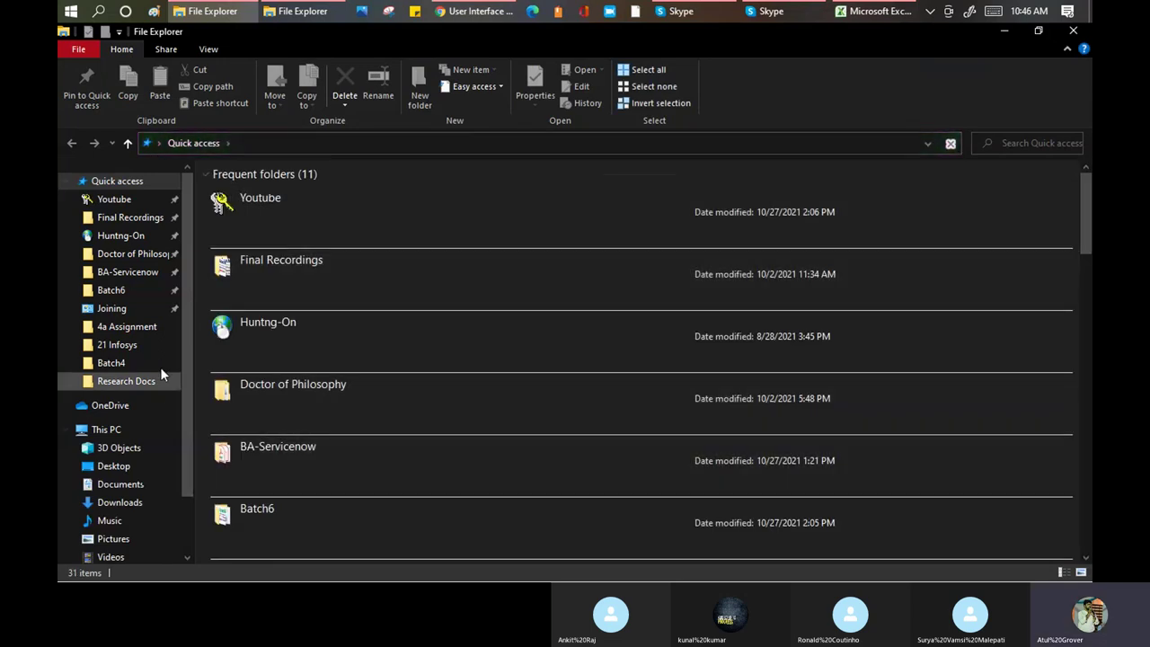
pyautogui.click(115, 291)
pyautogui.click(329, 221)
pyautogui.moveTo(832, 13); pyautogui.dragTo(645, 34)
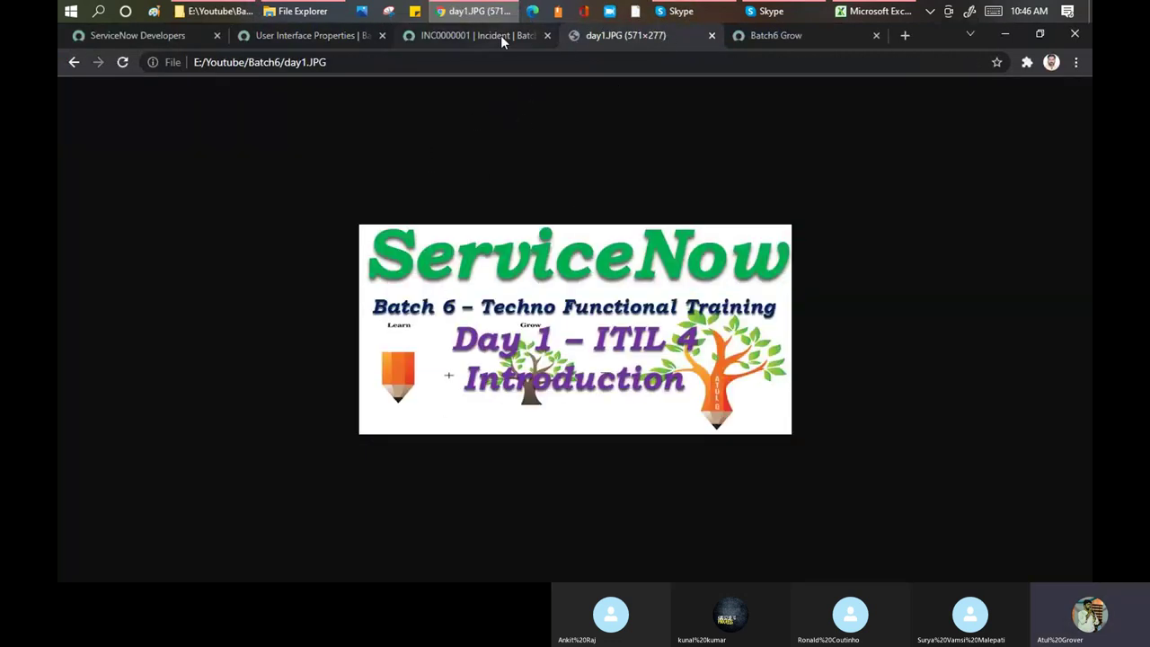
pyautogui.click(73, 63)
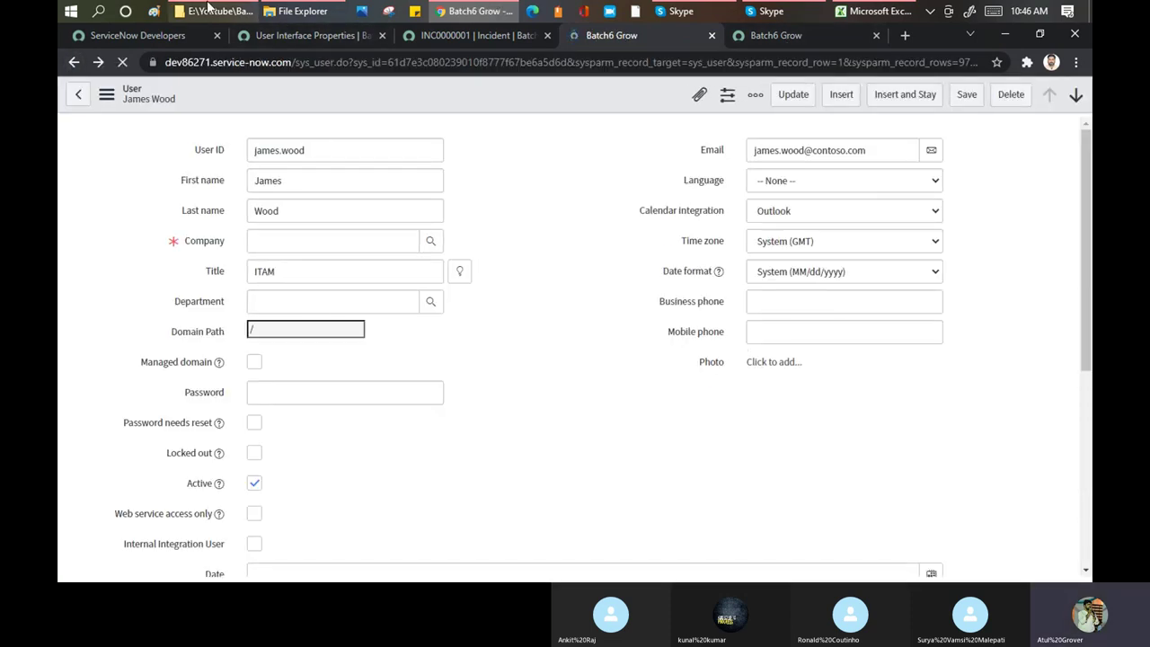
# Drop day1.JPG onto the user form and highlight the attachment drag-and-drop property set to Yes
pyautogui.click(323, 12)
pyautogui.click(110, 289)
pyautogui.click(326, 216)
pyautogui.moveTo(592, 123); pyautogui.dragTo(567, 300)
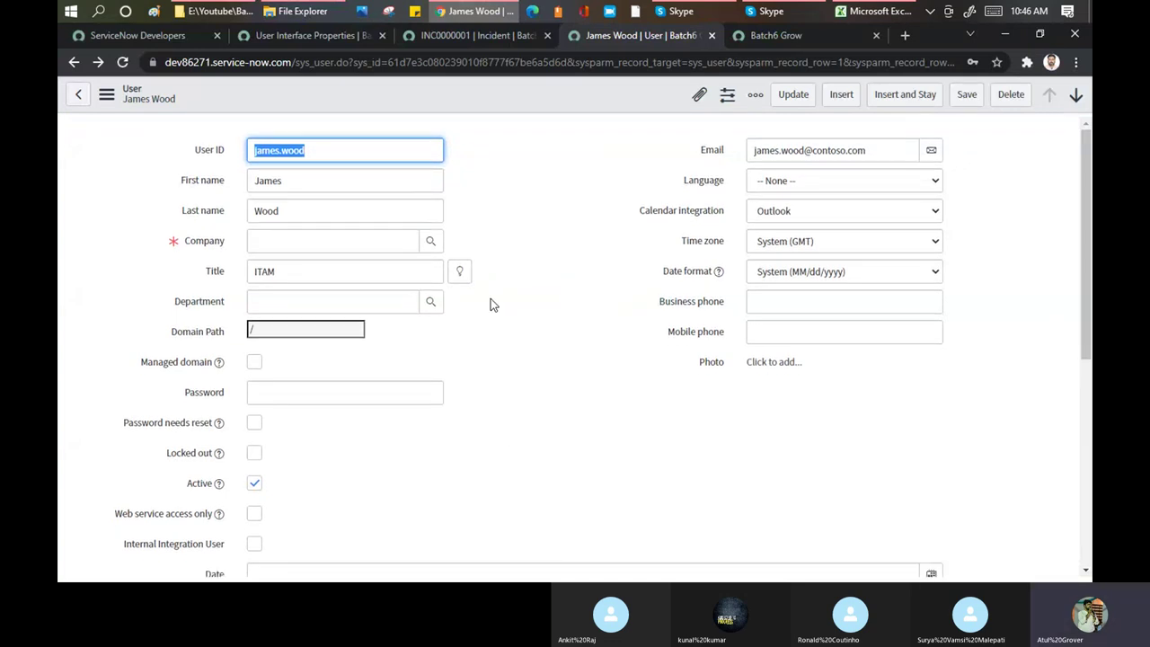
pyautogui.click(301, 35)
pyautogui.moveTo(364, 403); pyautogui.dragTo(596, 418)
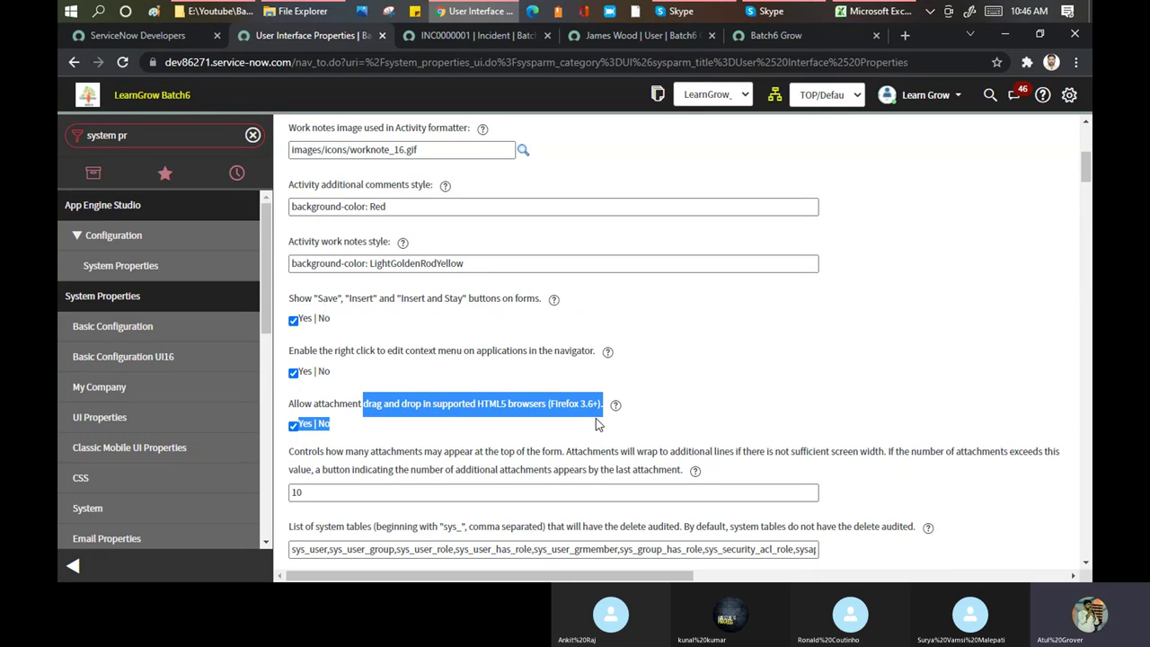
# Check day1.JPG on the user record and highlight the property showing 10 attachments atop forms
pyautogui.click(622, 37)
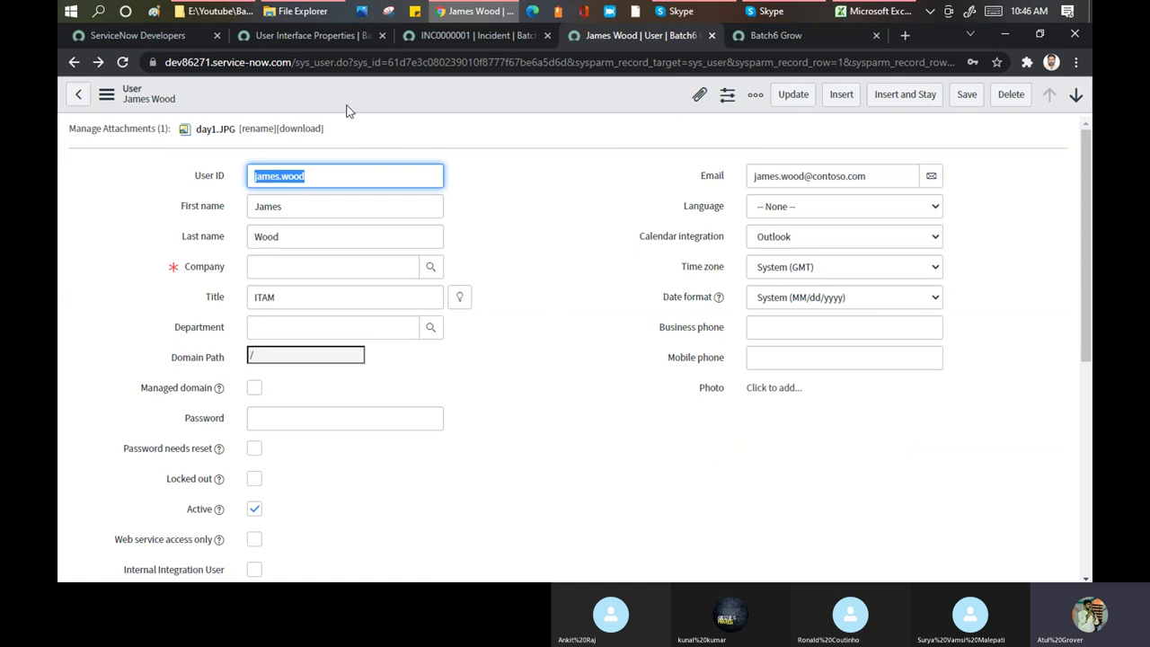
pyautogui.click(309, 33)
pyautogui.scroll(-2, 646, 258)
pyautogui.scroll(-1, 645, 258)
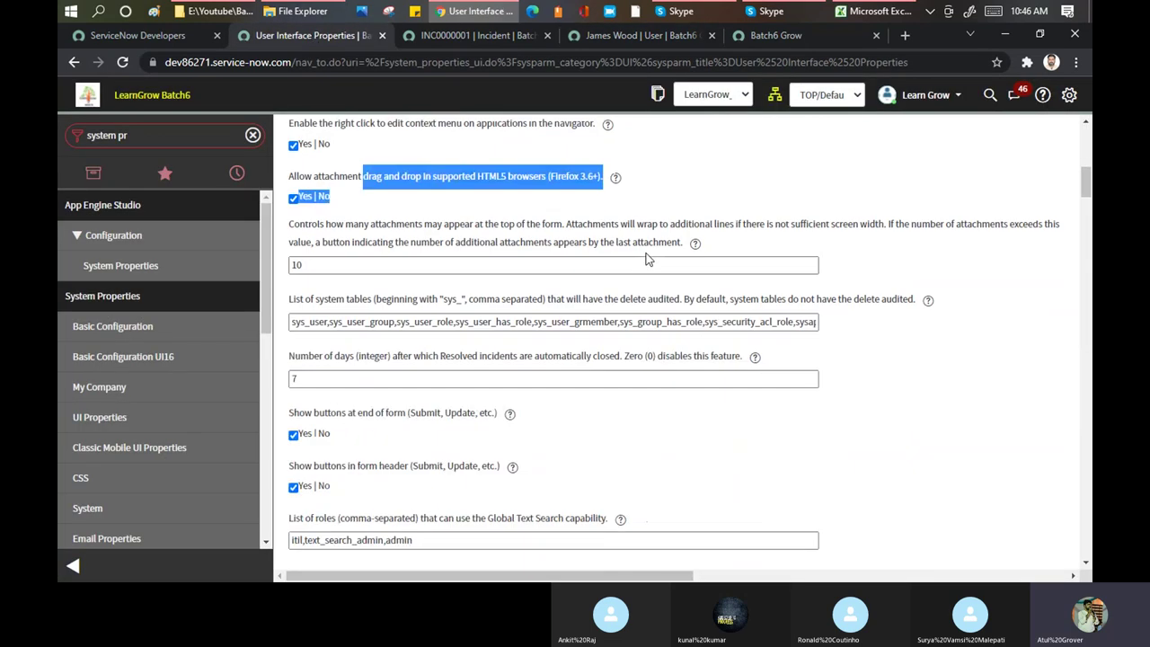
pyautogui.moveTo(349, 231); pyautogui.dragTo(622, 229)
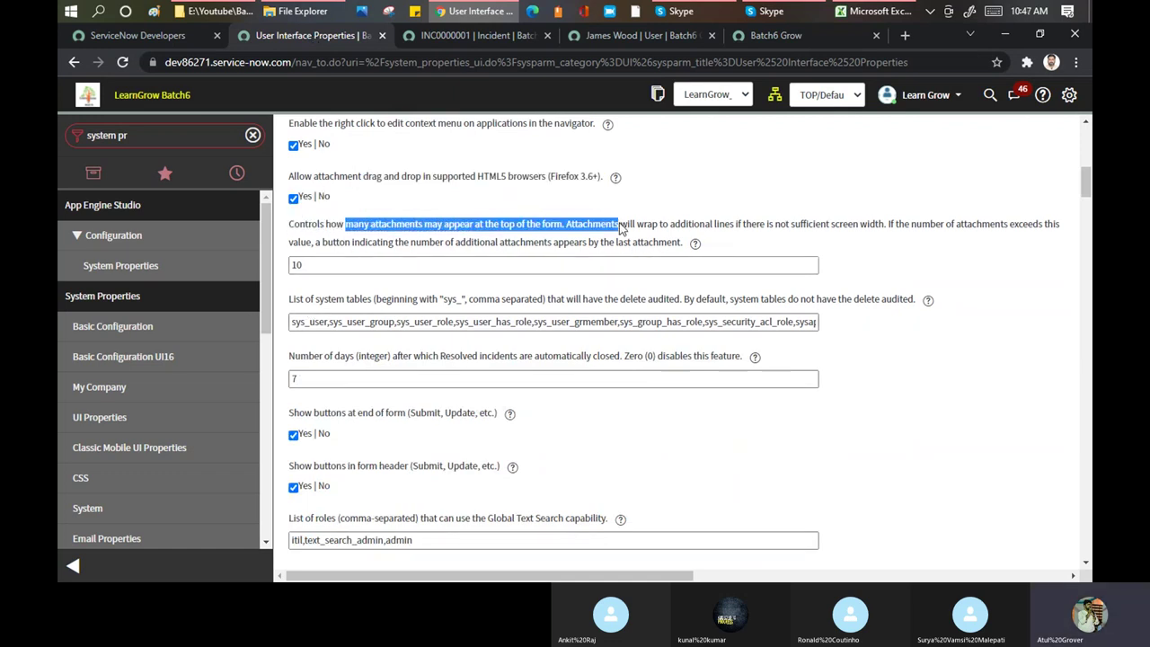
pyautogui.click(637, 36)
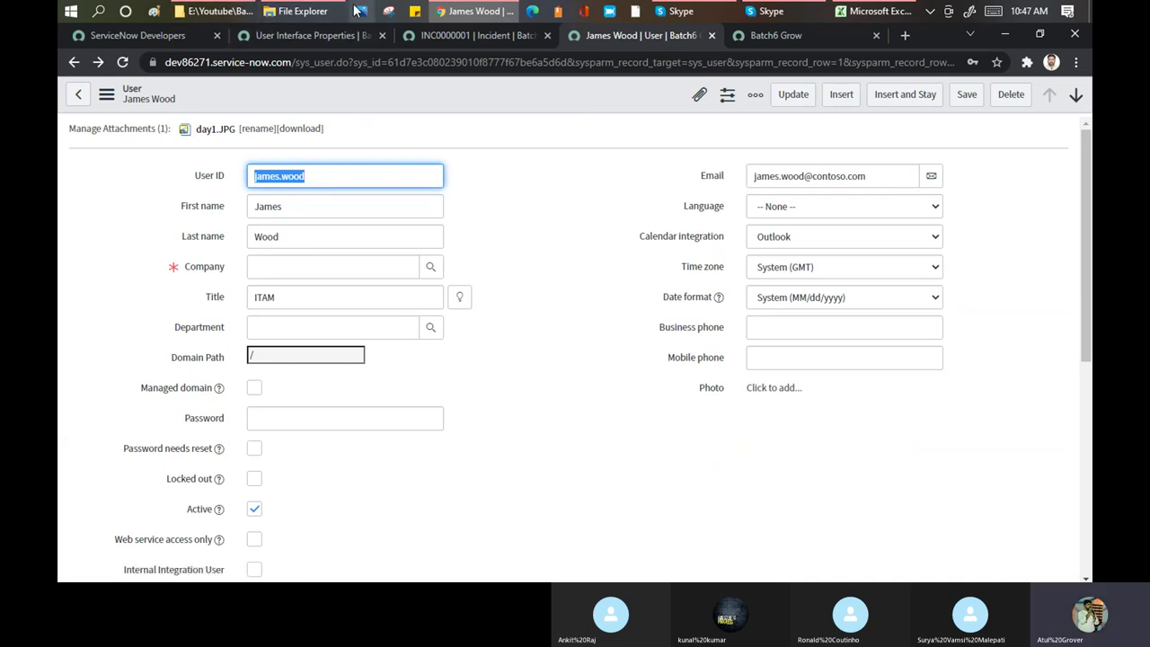
# Select the day images in Batch6 for seven in total and drag them toward the user form
pyautogui.click(220, 12)
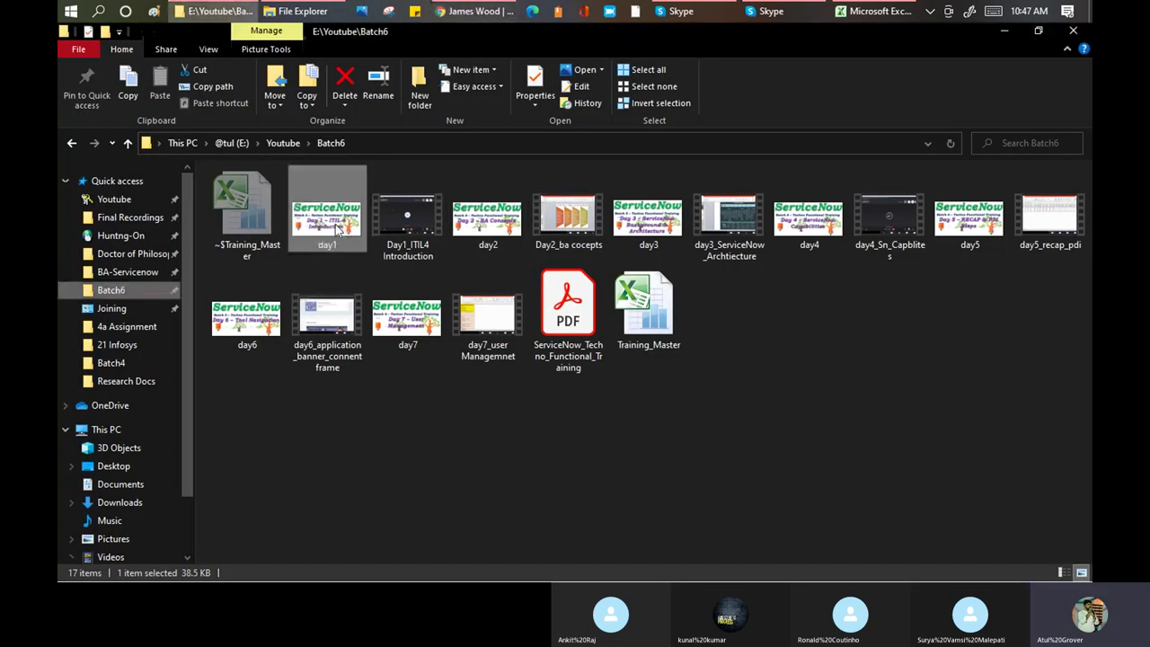
pyautogui.keyDown('ctrl'); pyautogui.click(519, 221); pyautogui.keyUp('ctrl')
pyautogui.keyDown('ctrl'); pyautogui.click(648, 219); pyautogui.keyUp('ctrl')
pyautogui.keyDown('ctrl'); pyautogui.click(801, 218); pyautogui.keyUp('ctrl')
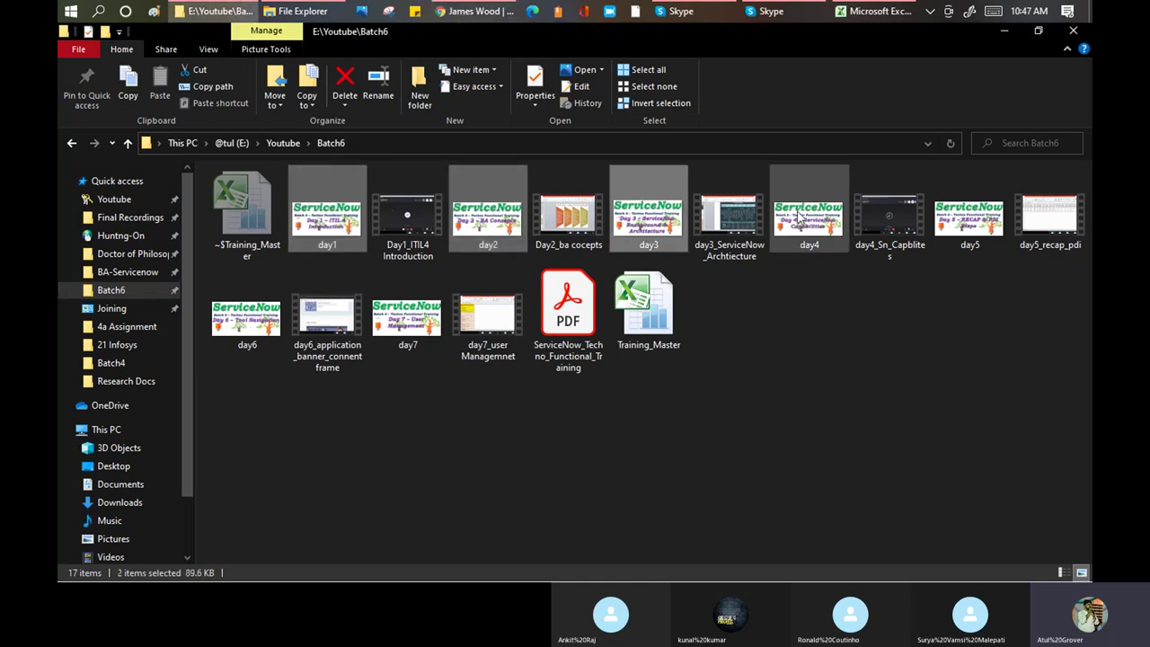
pyautogui.keyDown('ctrl'); pyautogui.click(979, 236); pyautogui.keyUp('ctrl')
pyautogui.keyDown('ctrl'); pyautogui.click(408, 316); pyautogui.keyUp('ctrl')
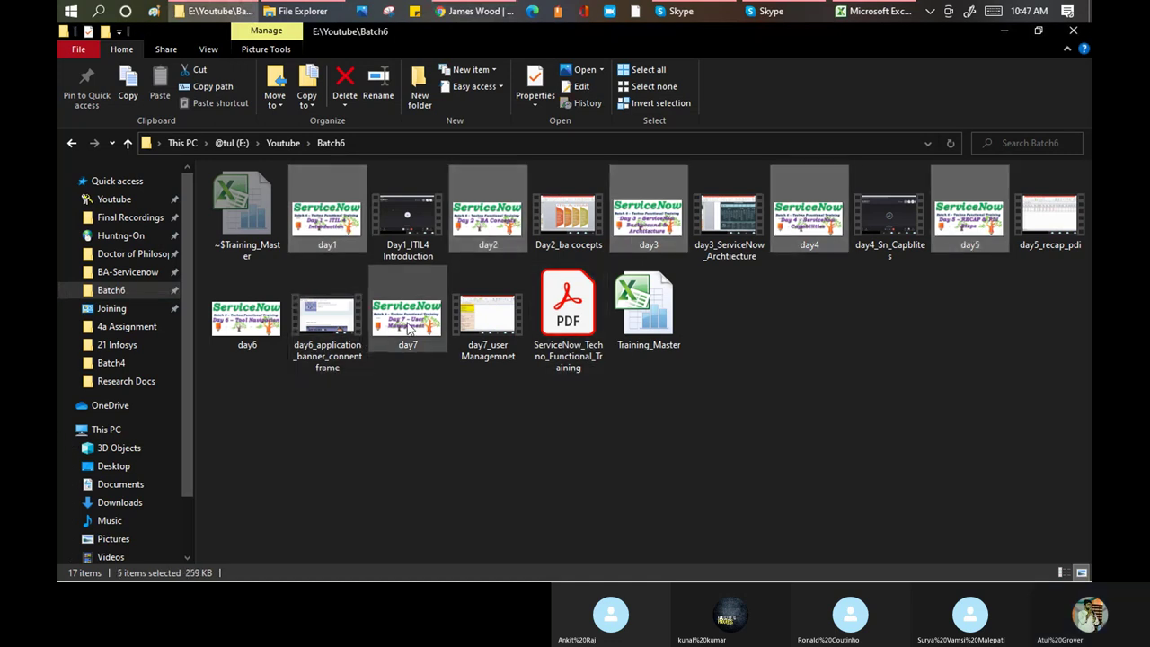
pyautogui.keyDown('ctrl'); pyautogui.click(242, 325); pyautogui.keyUp('ctrl')
pyautogui.keyDown('ctrl'); pyautogui.click(242, 325); pyautogui.keyUp('ctrl')
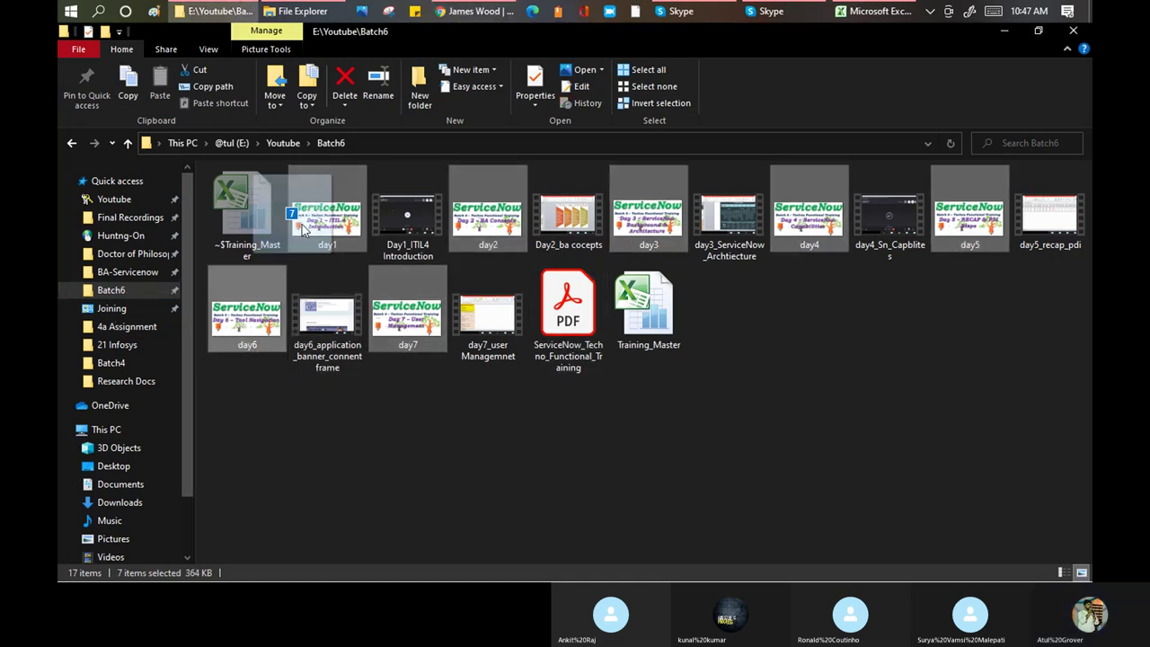
pyautogui.moveTo(421, 28); pyautogui.dragTo(536, 287)
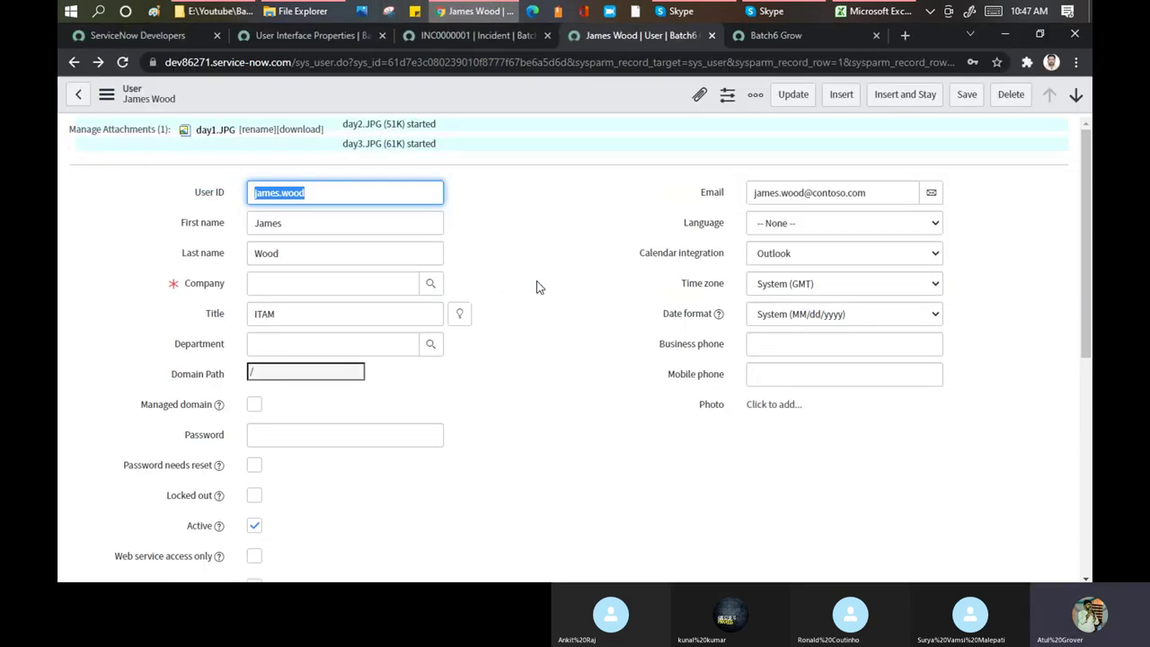
# Highlight the attachments count value 10, then drop the seven selected images onto the user record
pyautogui.click(269, 34)
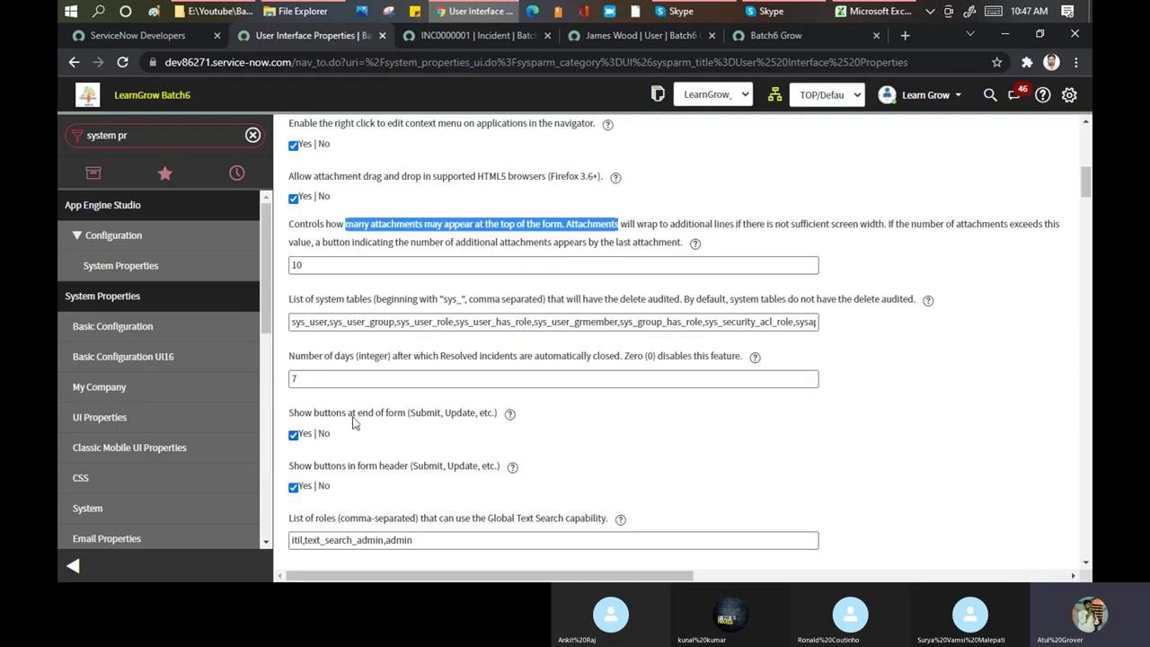
pyautogui.click(314, 264)
pyautogui.moveTo(314, 264); pyautogui.dragTo(286, 265)
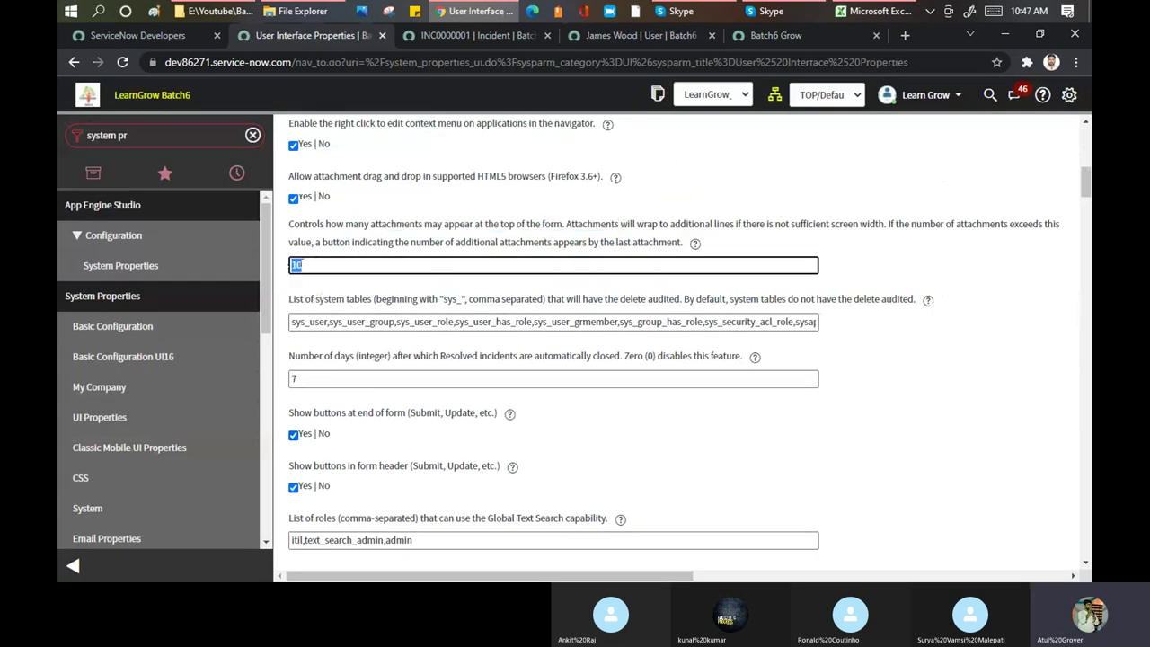
pyautogui.click(628, 34)
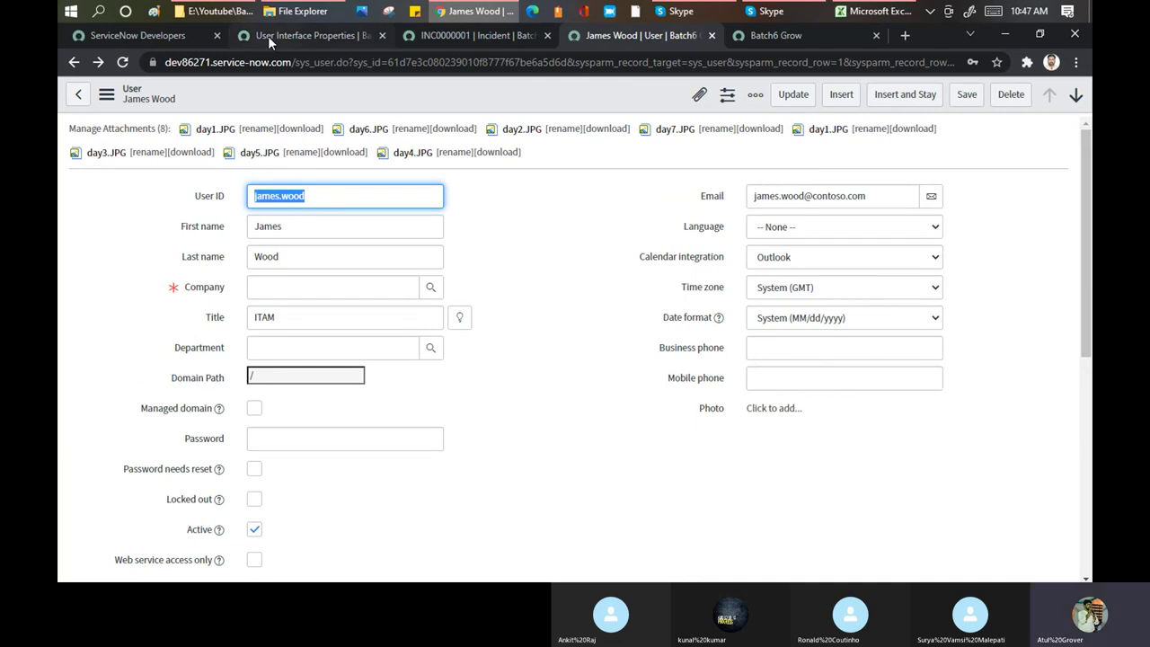
pyautogui.click(220, 11)
pyautogui.moveTo(359, 235); pyautogui.dragTo(539, 318)
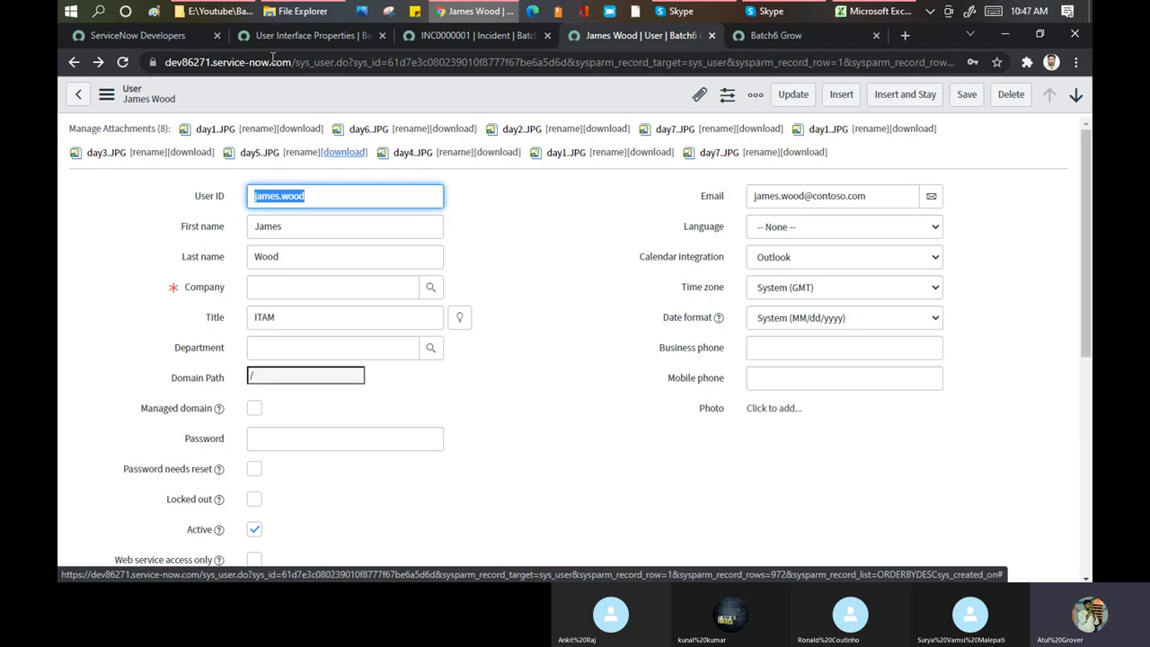
pyautogui.click(240, 11)
# Open Batch4 > Final Recordings, select items 1–6, and drag them onto the user record
pyautogui.click(215, 72)
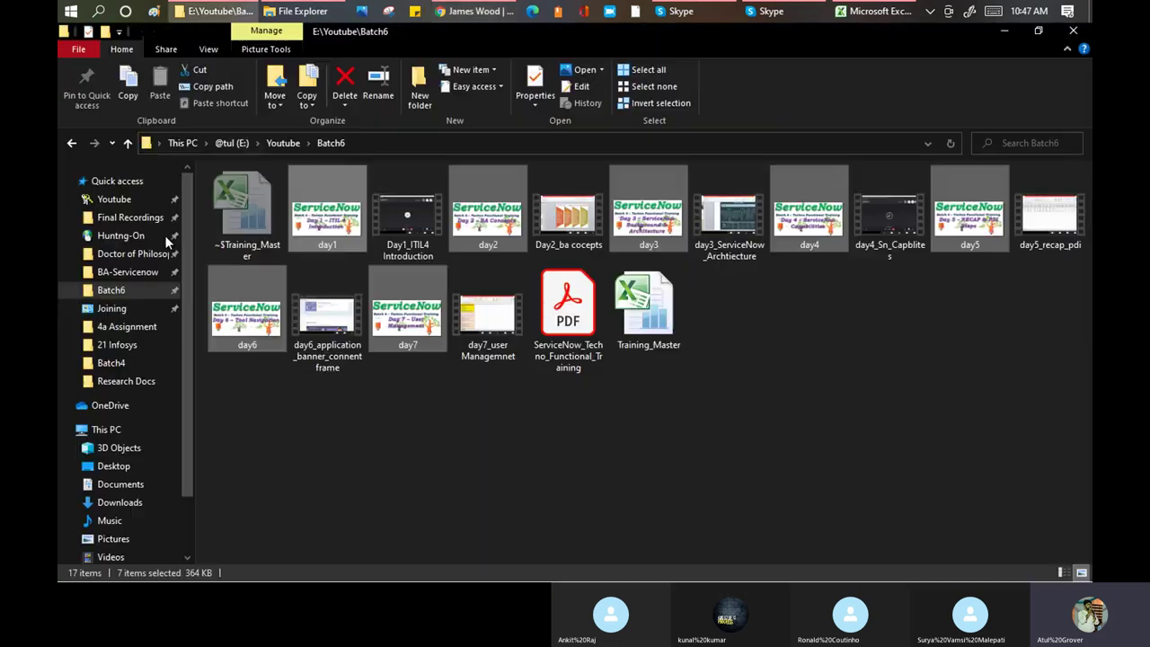
pyautogui.click(111, 364)
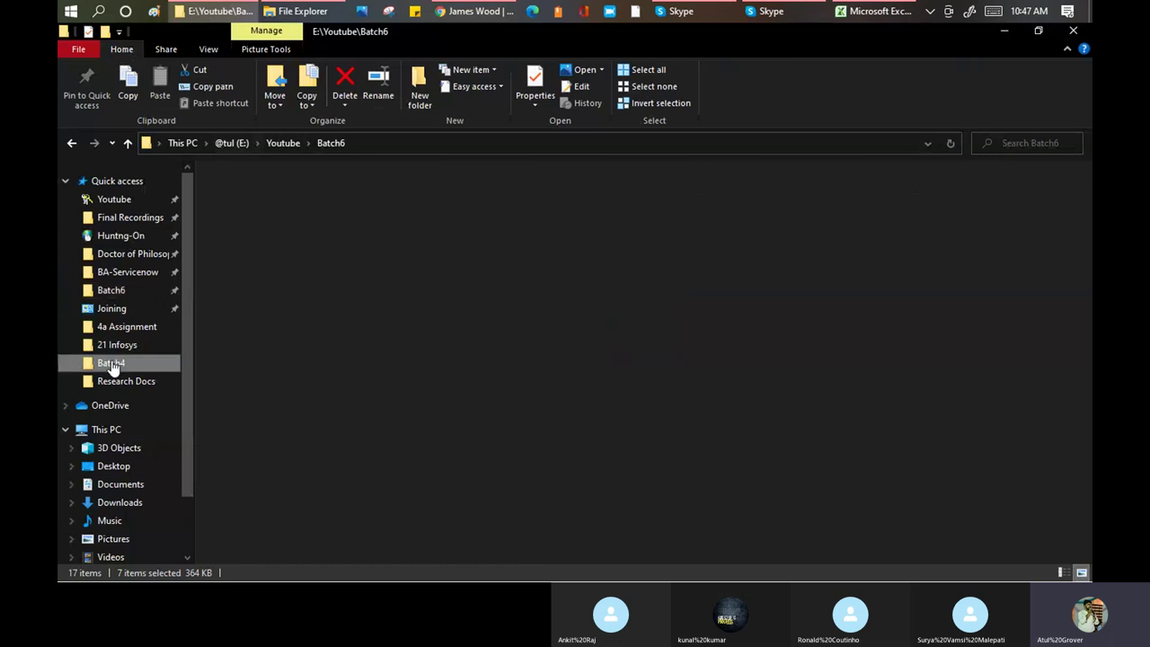
pyautogui.scroll(-3, 618, 278)
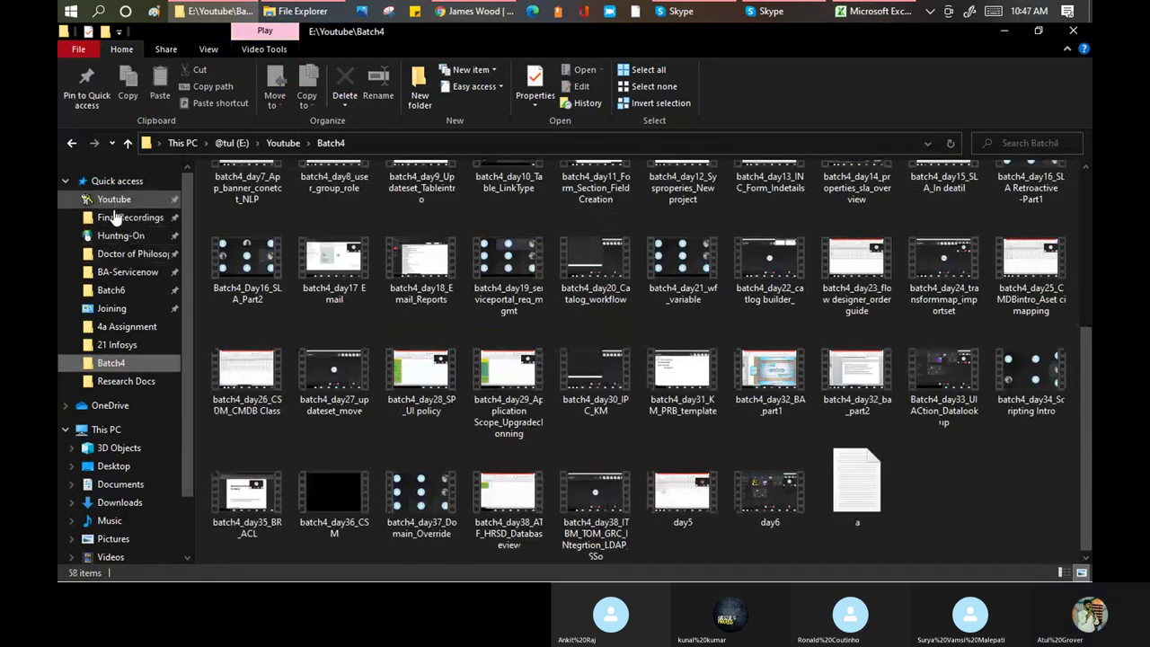
pyautogui.click(121, 217)
pyautogui.click(258, 223)
pyautogui.keyDown('shift'); pyautogui.click(420, 220); pyautogui.keyUp('shift')
pyautogui.keyDown('shift'); pyautogui.click(595, 220); pyautogui.keyUp('shift')
pyautogui.keyDown('shift'); pyautogui.click(681, 220); pyautogui.keyUp('shift')
pyautogui.moveTo(247, 216); pyautogui.dragTo(404, 257)
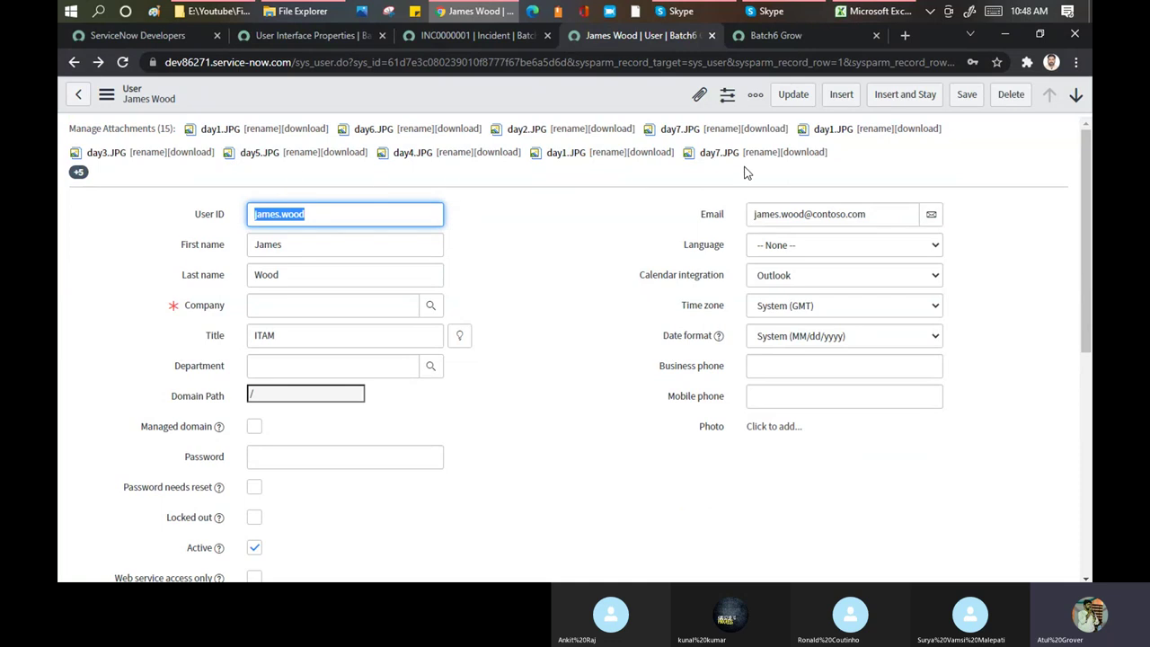
# Review the user record's 21 attachments, with ten shown at the top and a +11 indicator
pyautogui.click(296, 36)
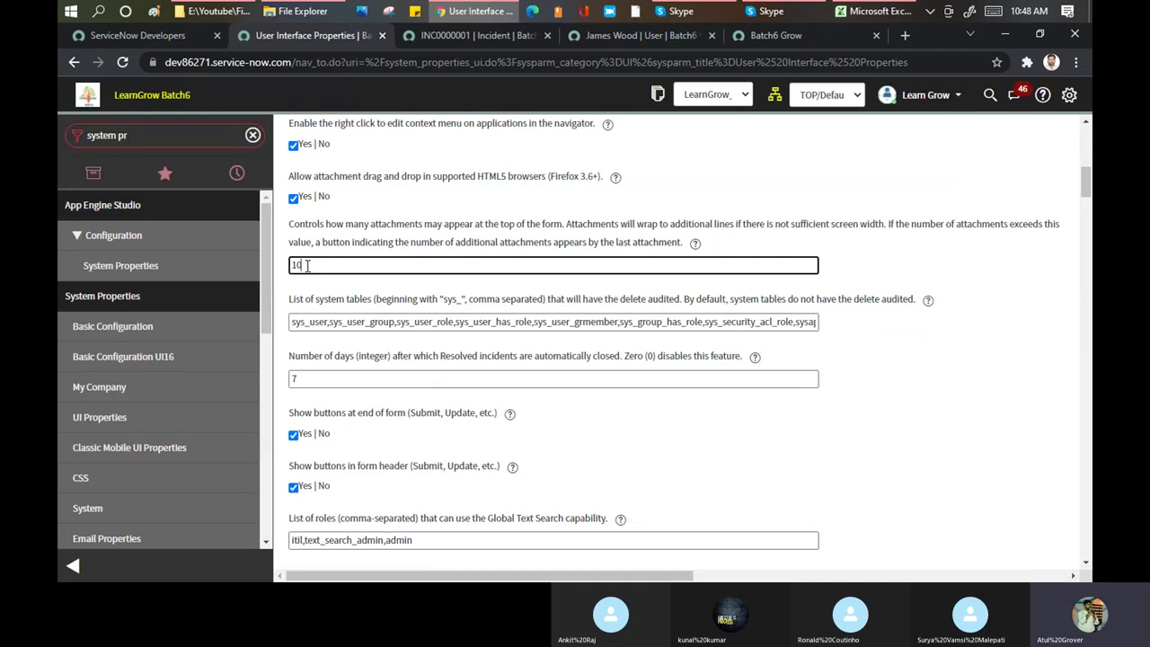
pyautogui.click(493, 35)
pyautogui.click(626, 35)
pyautogui.scroll(-10, 489, 192)
pyautogui.scroll(10, 489, 192)
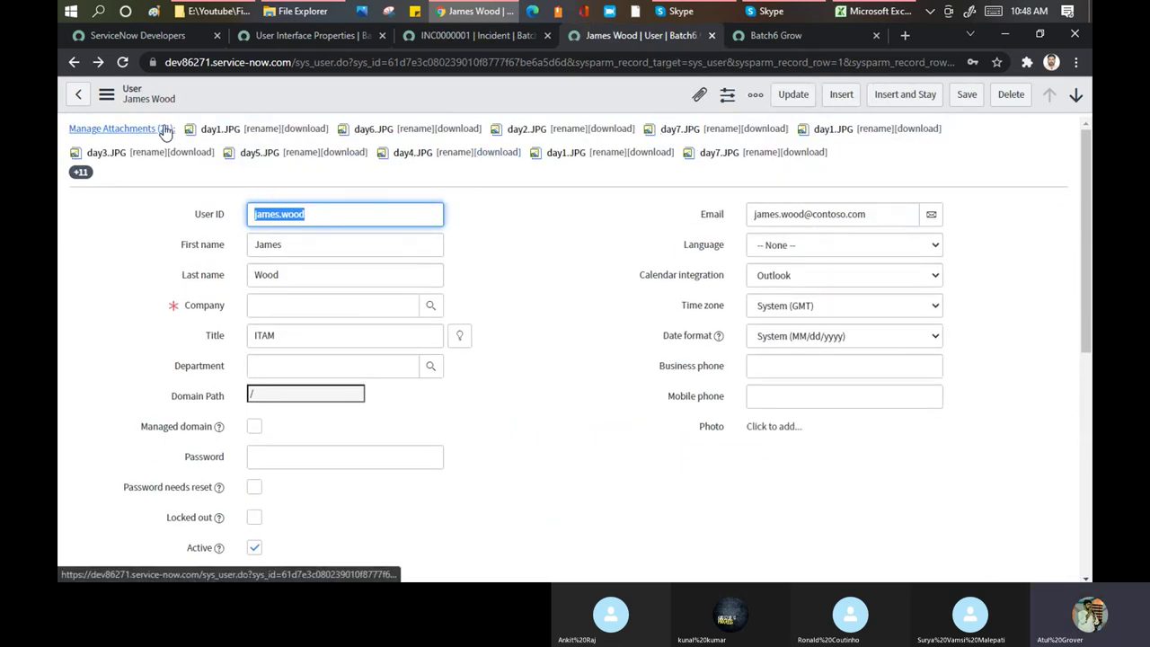
# Change the number of attachments shown at the top of forms from 10 to 3 and save
pyautogui.click(295, 36)
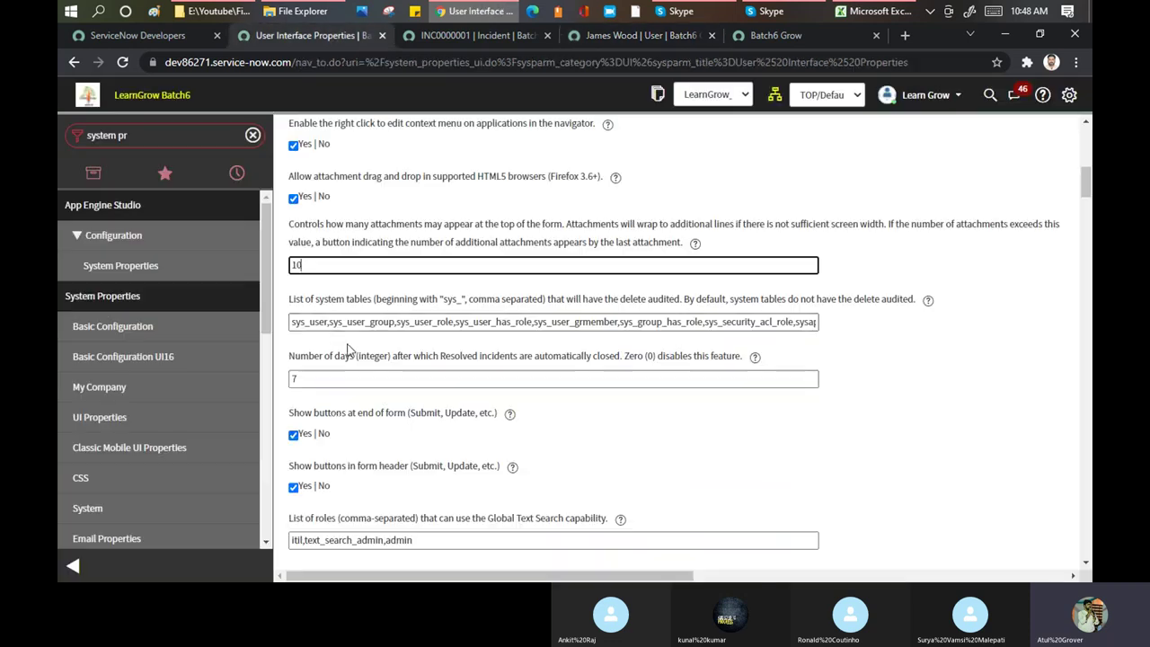
pyautogui.moveTo(314, 265); pyautogui.dragTo(279, 269)
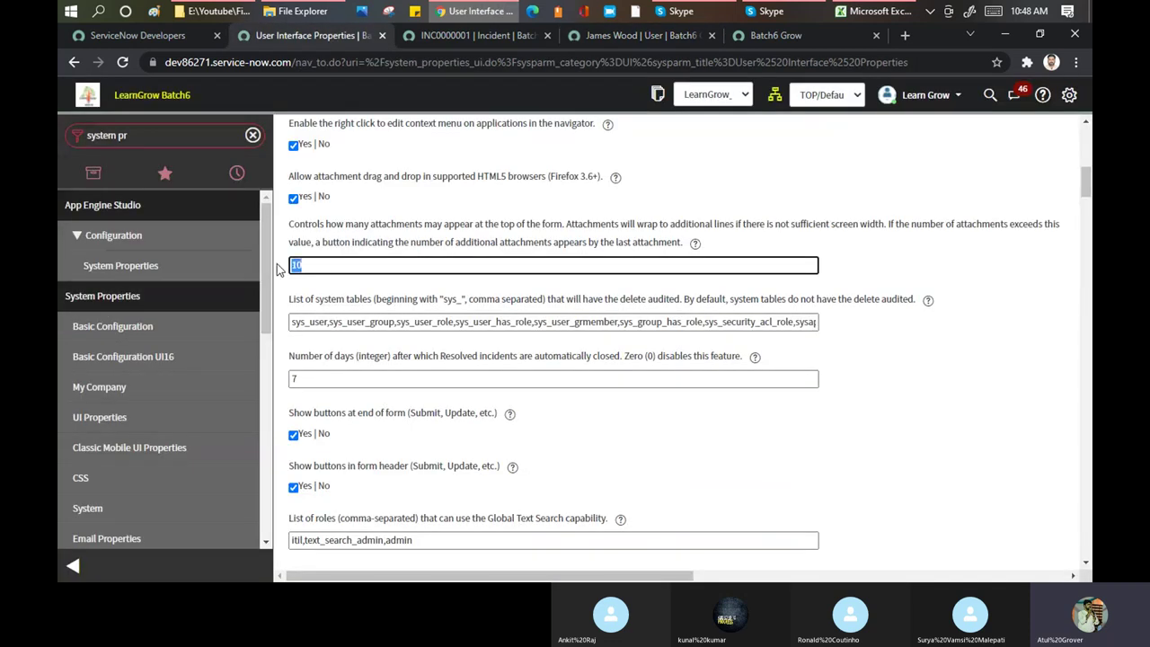
pyautogui.write('3')
pyautogui.scroll(-1, 860, 205)
pyautogui.scroll(8, 859, 205)
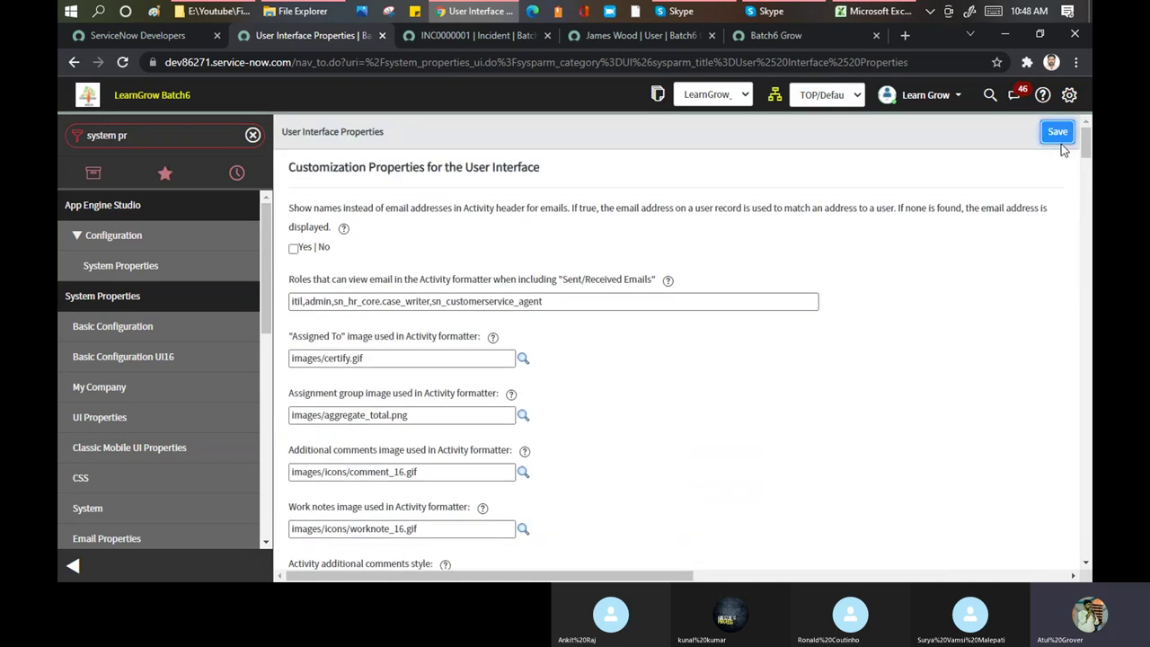
pyautogui.click(633, 36)
pyautogui.click(291, 307)
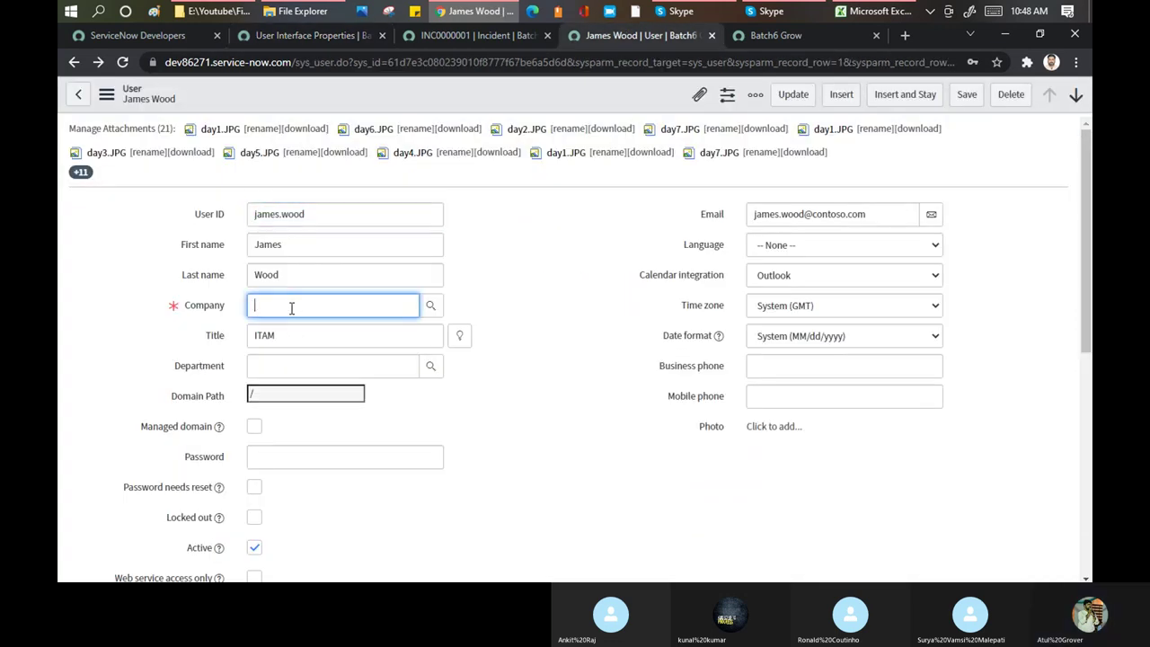
# Set the user's Company to ACME Africa, save the record, and go back to UI Properties
pyautogui.write('AC')
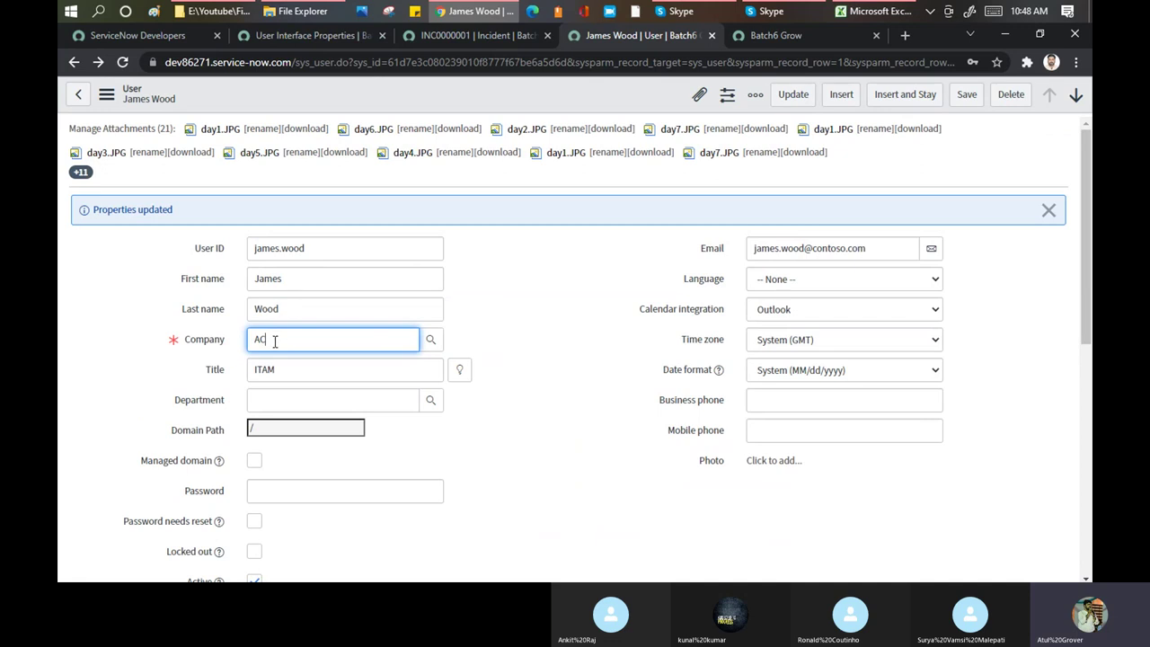
pyautogui.click(279, 372)
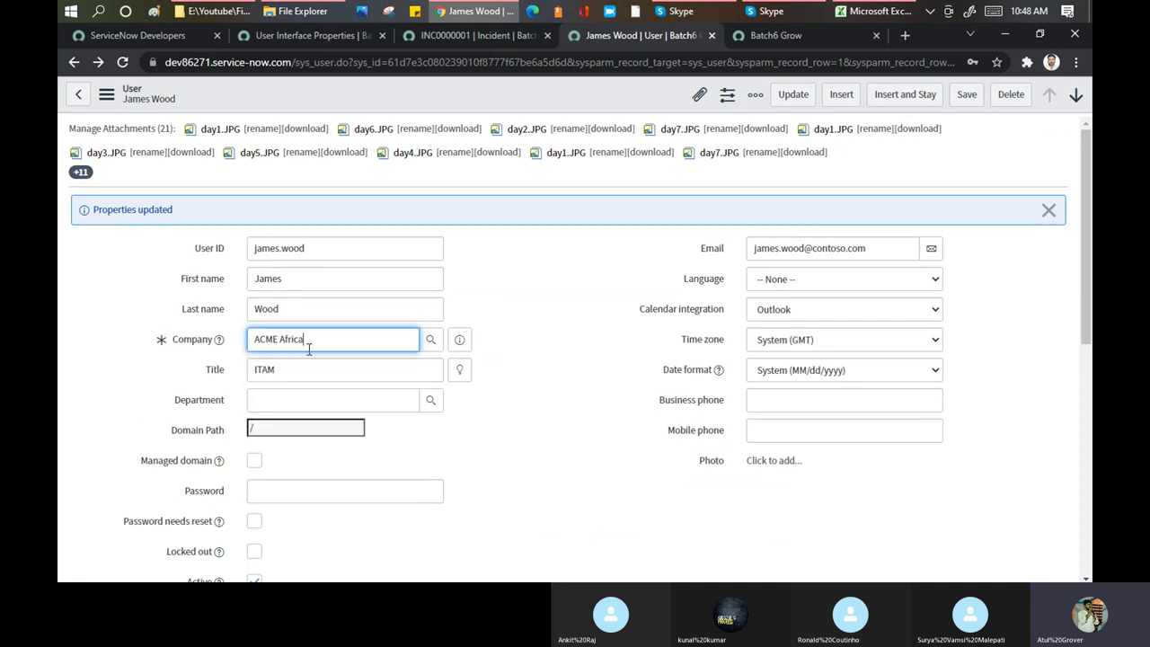
pyautogui.rightClick(336, 95)
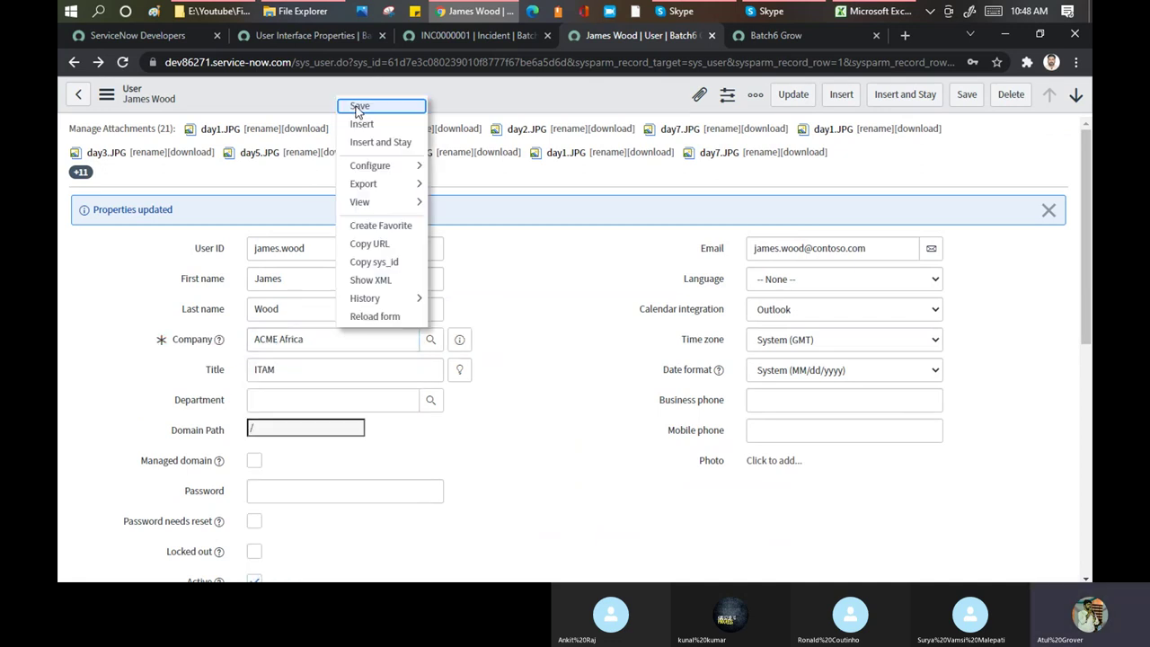
pyautogui.click(357, 106)
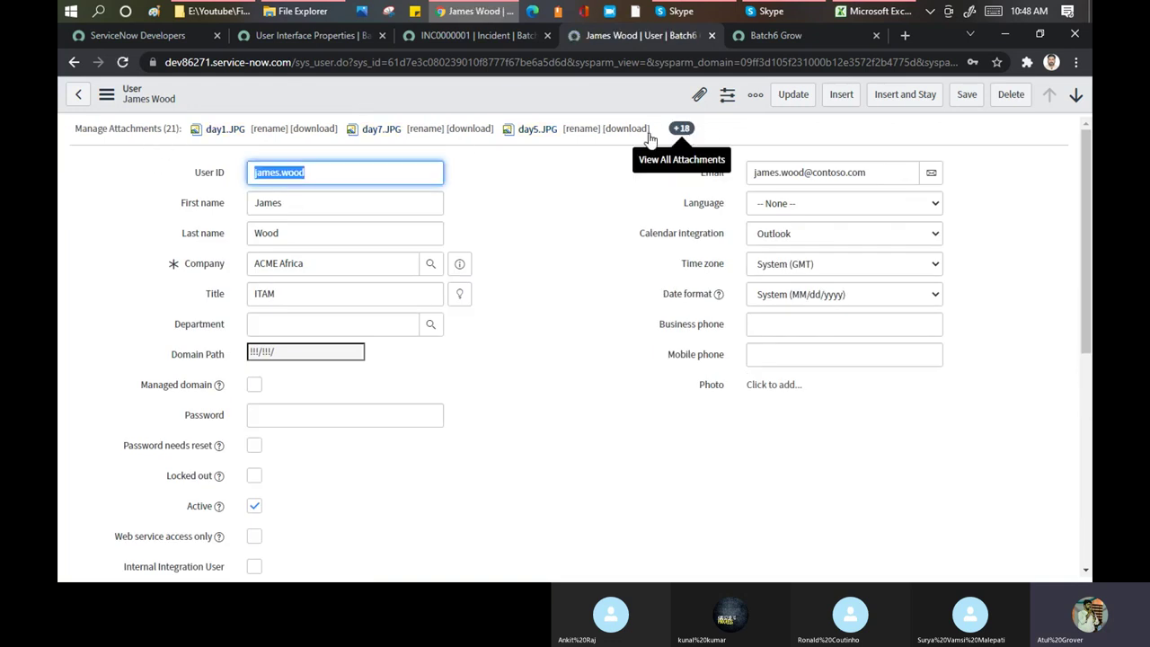
pyautogui.click(284, 37)
pyautogui.scroll(-8, 579, 272)
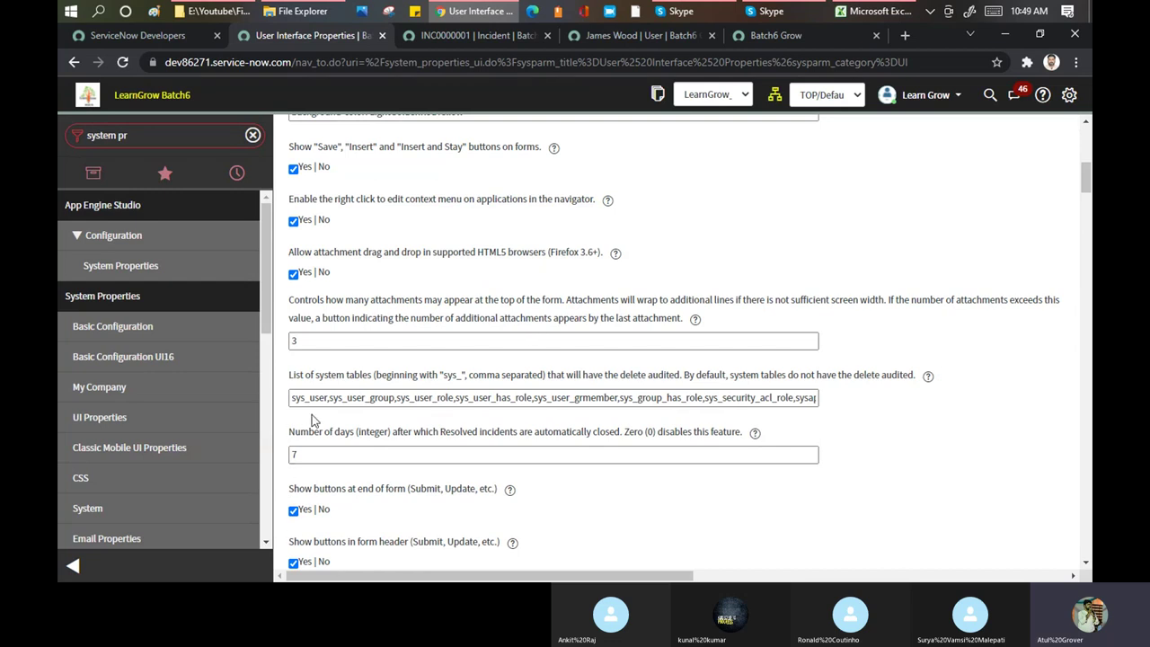
# Review the delete-audited system tables and auto-close Number of days, then revisit the user's Roles list
pyautogui.moveTo(290, 398); pyautogui.dragTo(827, 398)
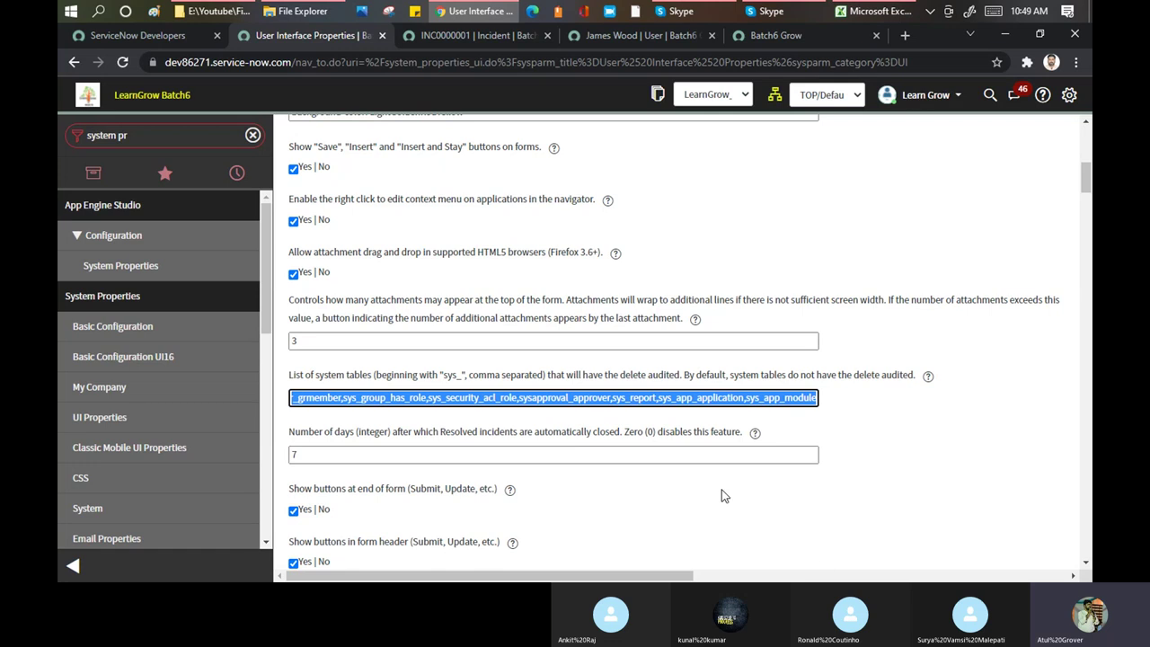
pyautogui.scroll(-2, 610, 333)
pyautogui.scroll(-1, 609, 332)
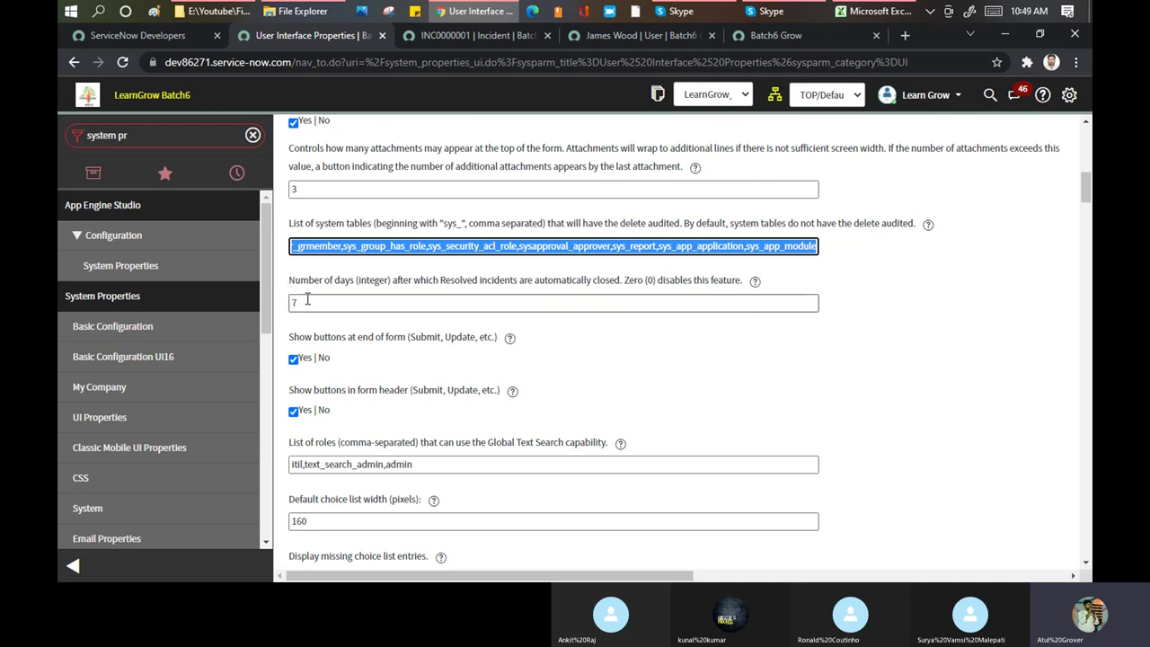
pyautogui.press('Tab')
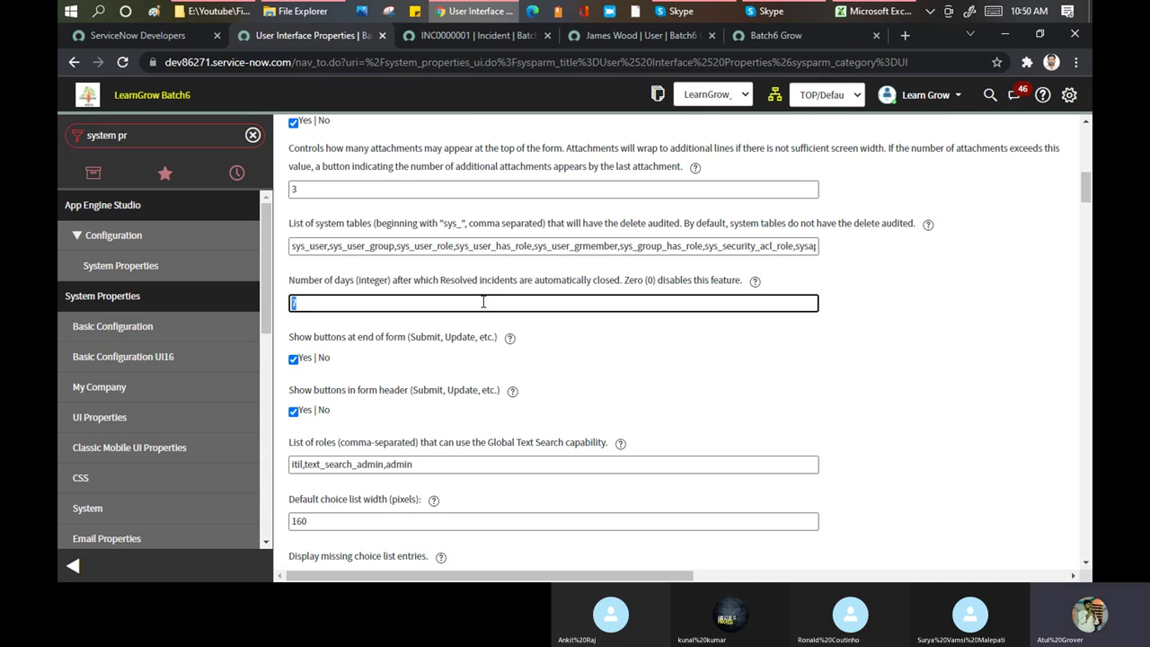
pyautogui.click(309, 304)
pyautogui.scroll(-1, 329, 307)
pyautogui.scroll(1, 328, 307)
pyautogui.click(634, 33)
pyautogui.scroll(-4, 464, 354)
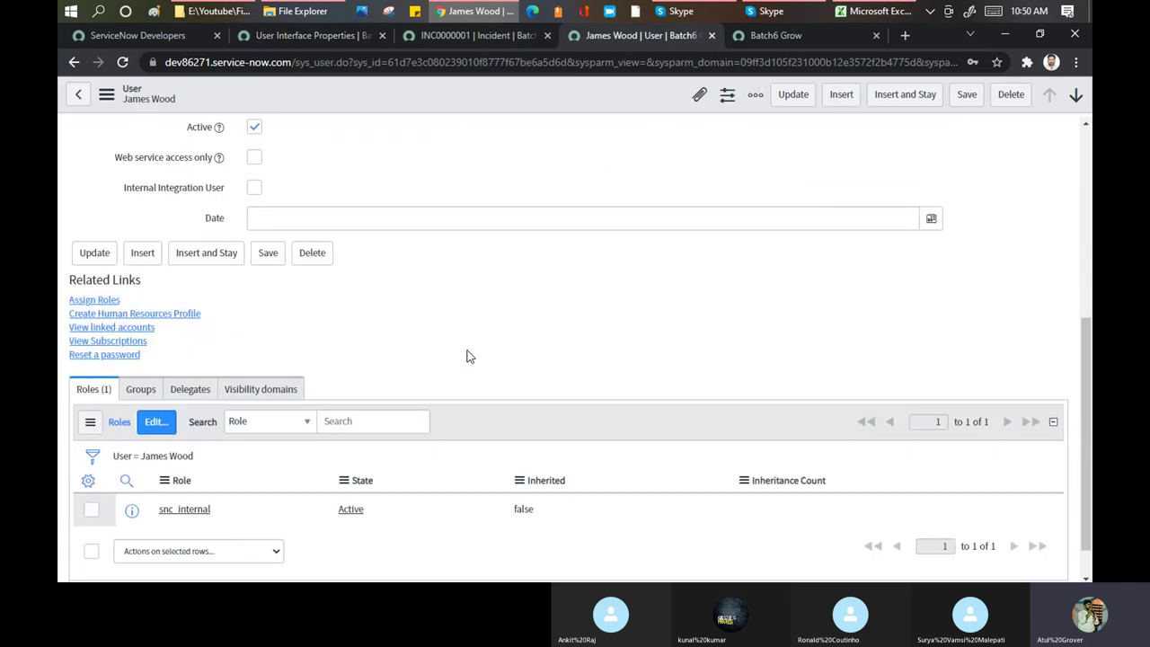
# Scroll the User Interface Properties page down to the Global Text Search roles setting
pyautogui.scroll(-1, 467, 356)
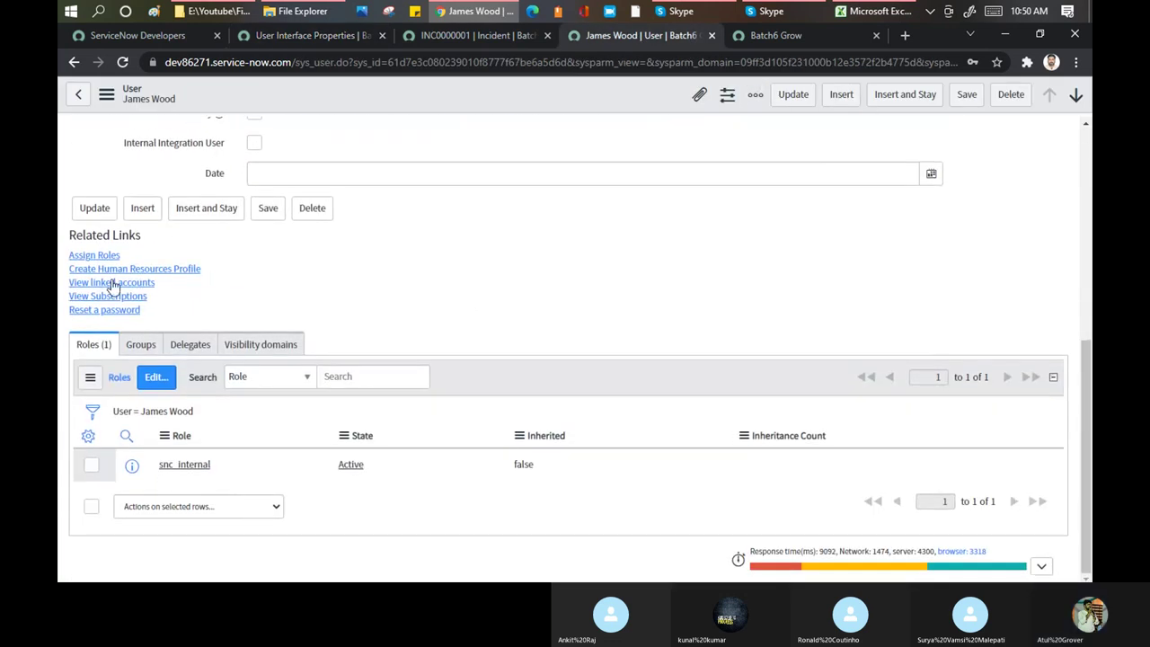
pyautogui.click(291, 37)
pyautogui.scroll(-1, 467, 298)
pyautogui.scroll(-1, 467, 298)
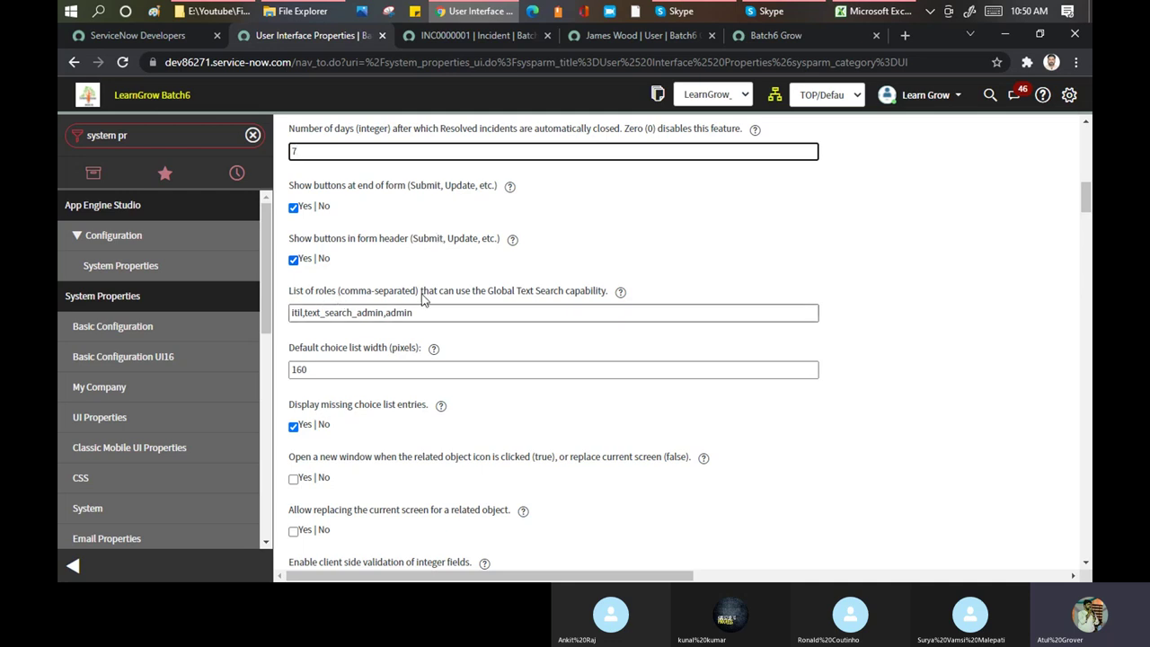
# Clear the existing Global Text Search roles list
pyautogui.moveTo(488, 291); pyautogui.dragTo(613, 293)
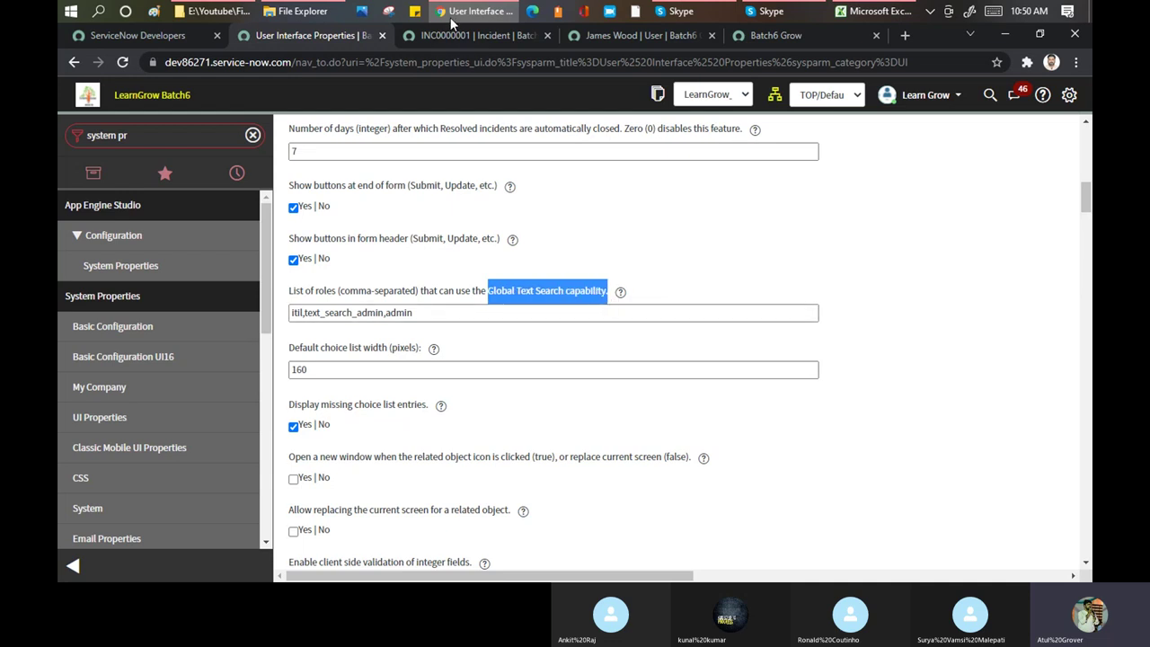
pyautogui.click(483, 34)
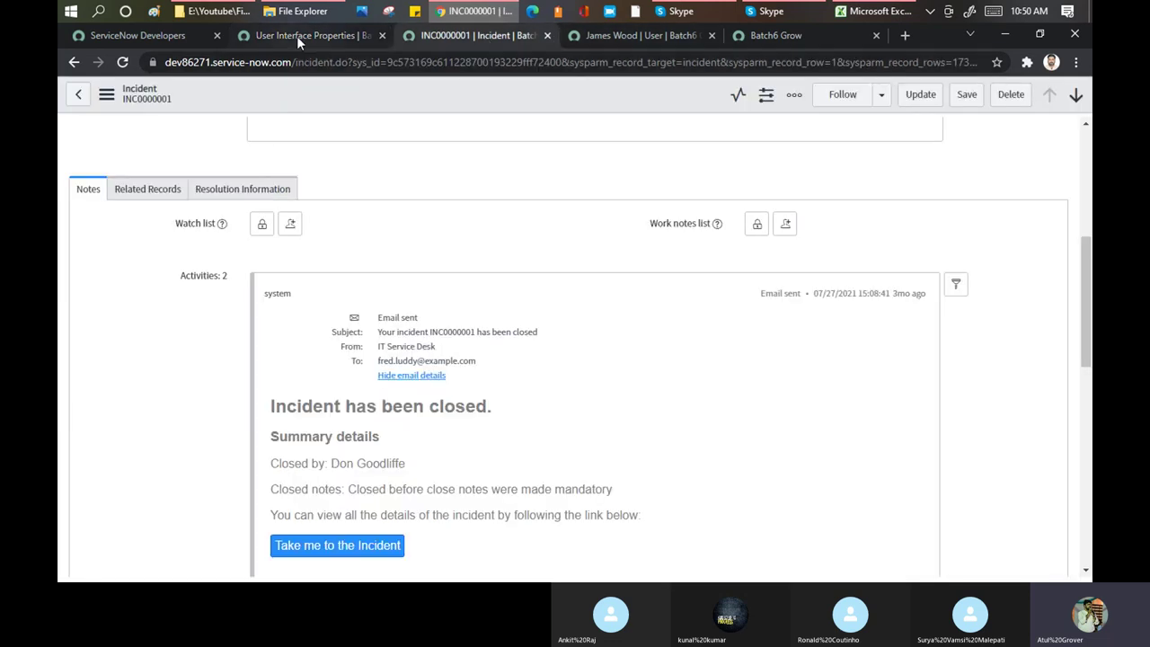
pyautogui.click(298, 36)
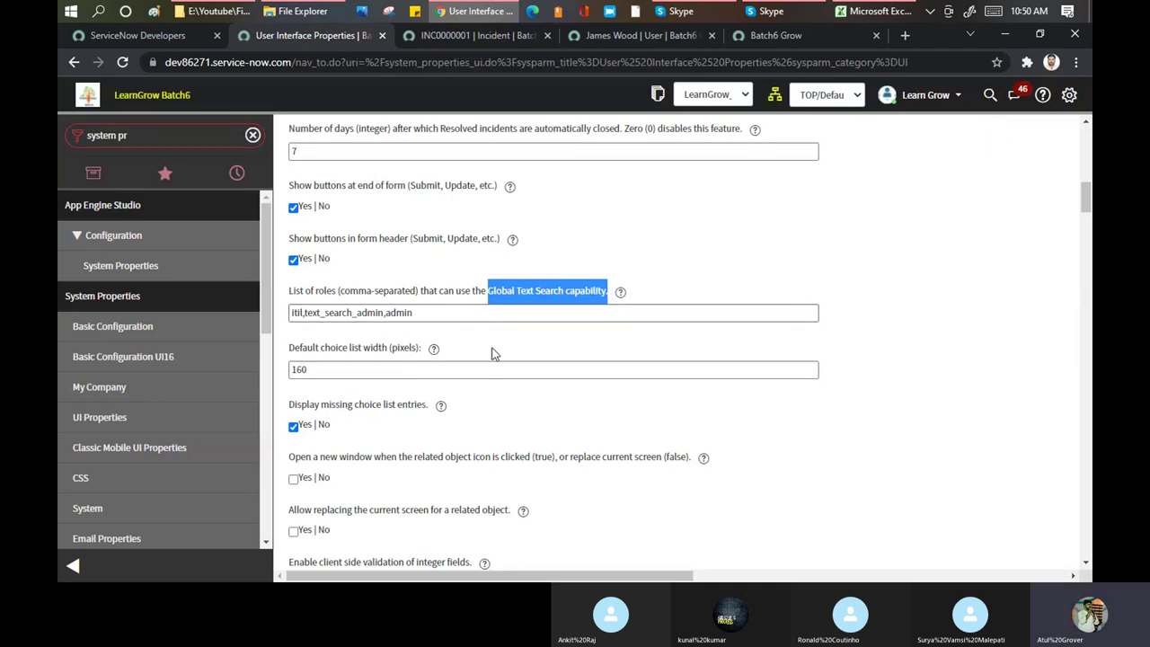
pyautogui.moveTo(557, 313); pyautogui.dragTo(213, 299)
pyautogui.hotkey('ctrl', 'c')
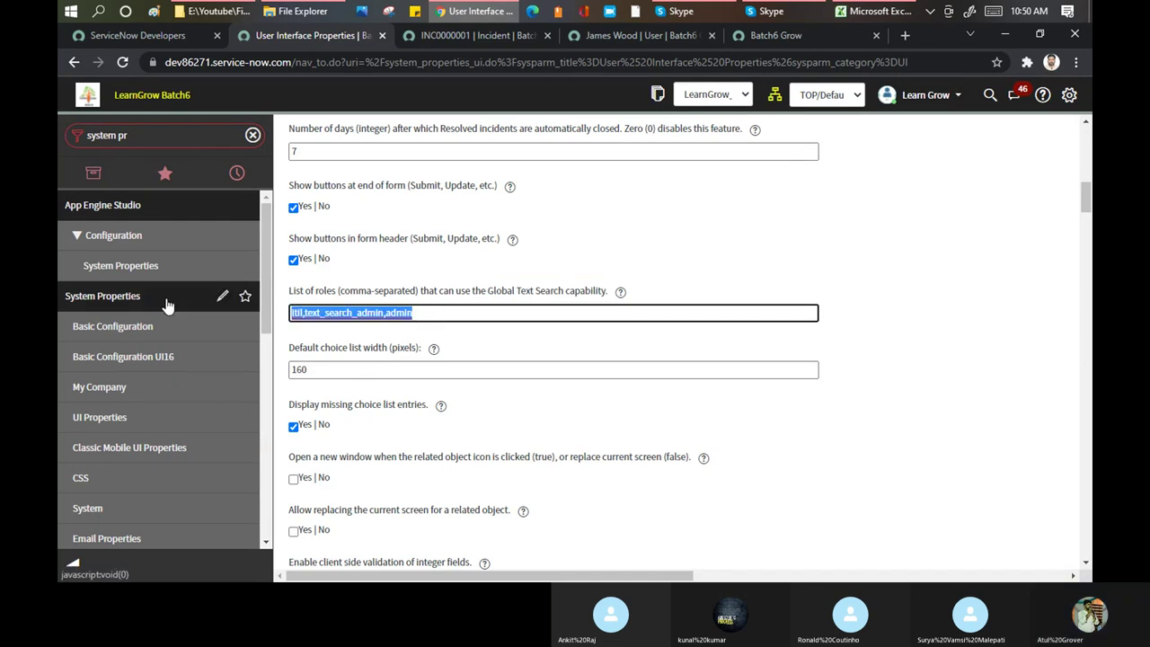
pyautogui.press('BackSpace')
# Save the User Interface properties so the page reloads
pyautogui.scroll(10, 1088, 144)
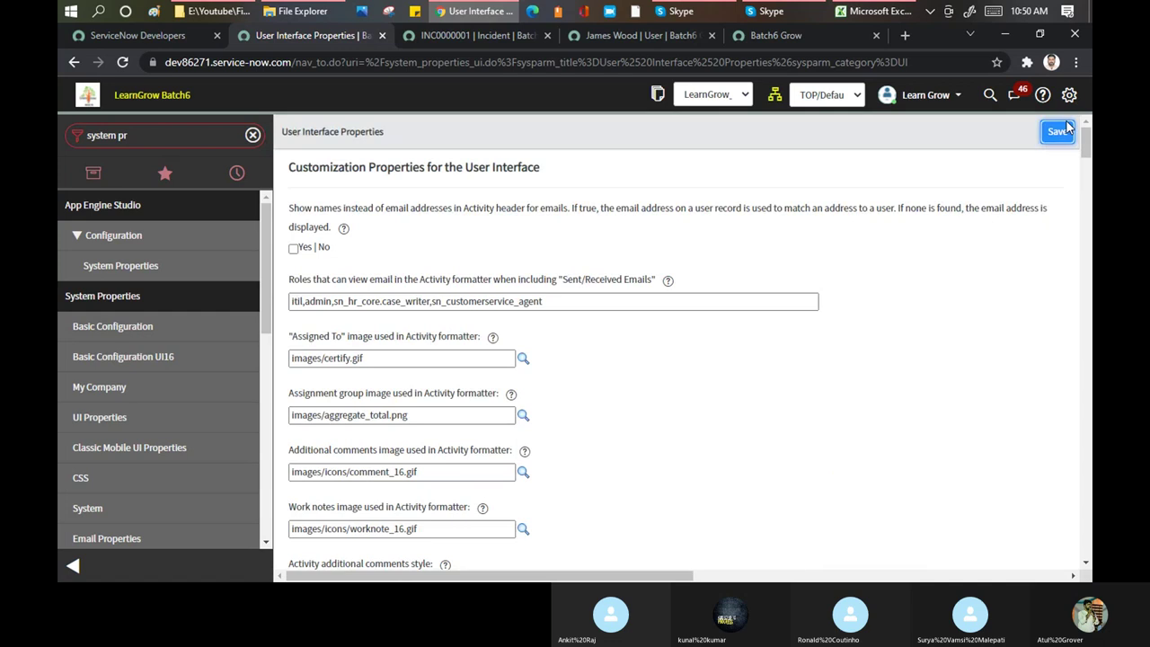
pyautogui.click(429, 63)
pyautogui.press('Tab')
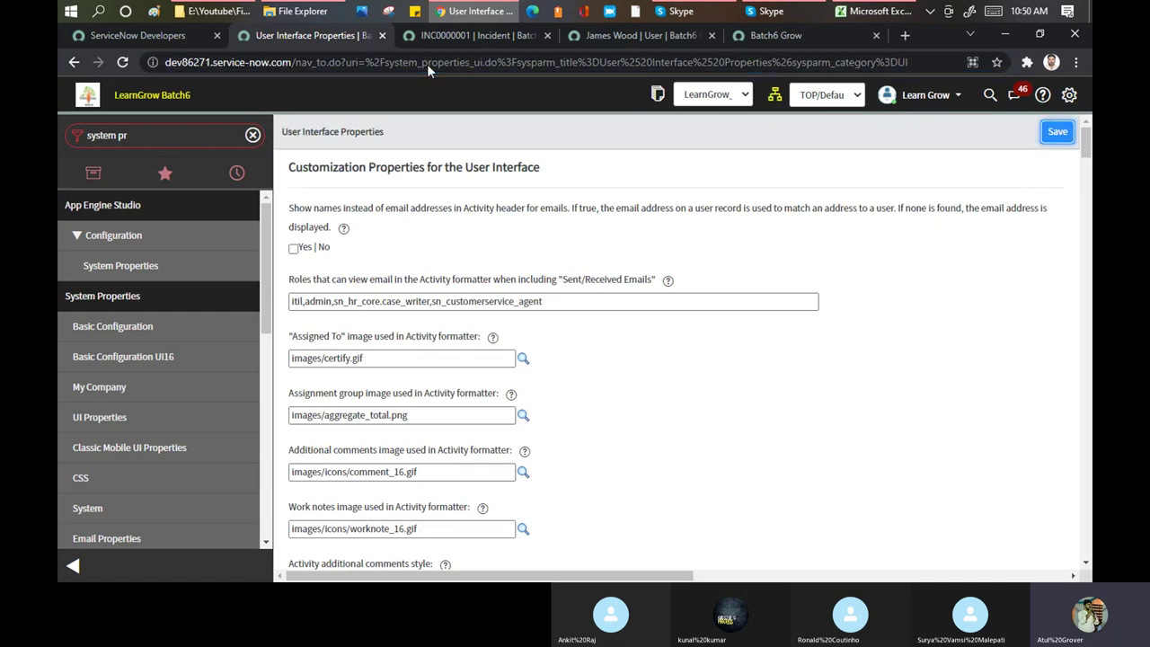
pyautogui.press('Return')
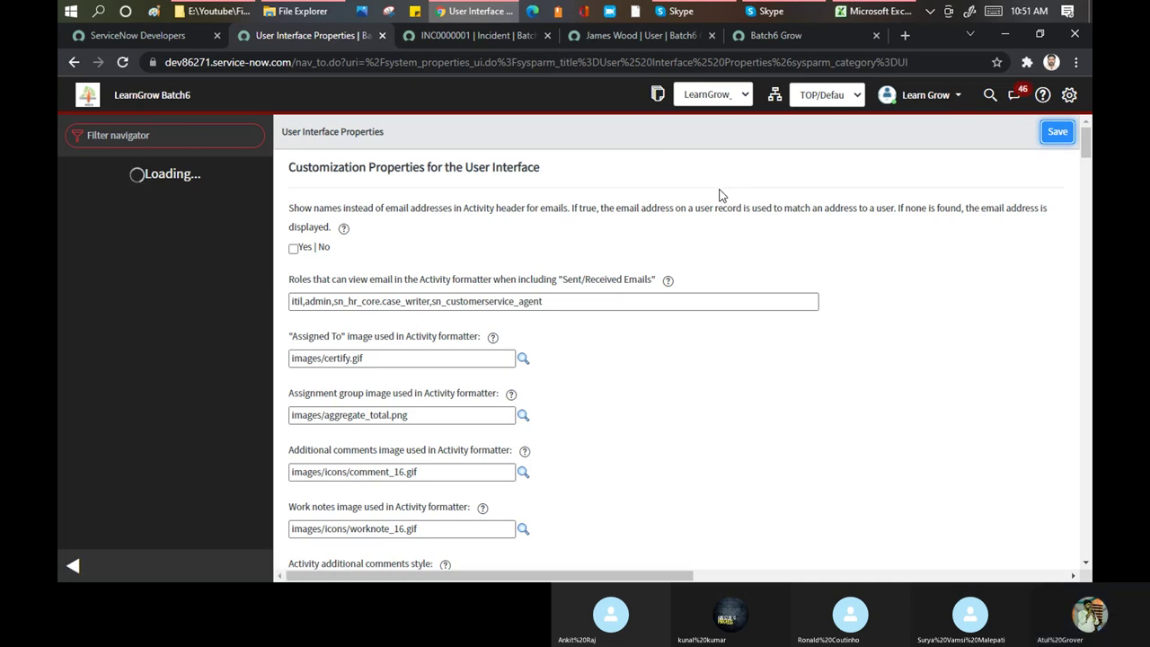
# Paste itil,text_search_admin,admin into the Global Text Search roles list
pyautogui.scroll(-3, 718, 195)
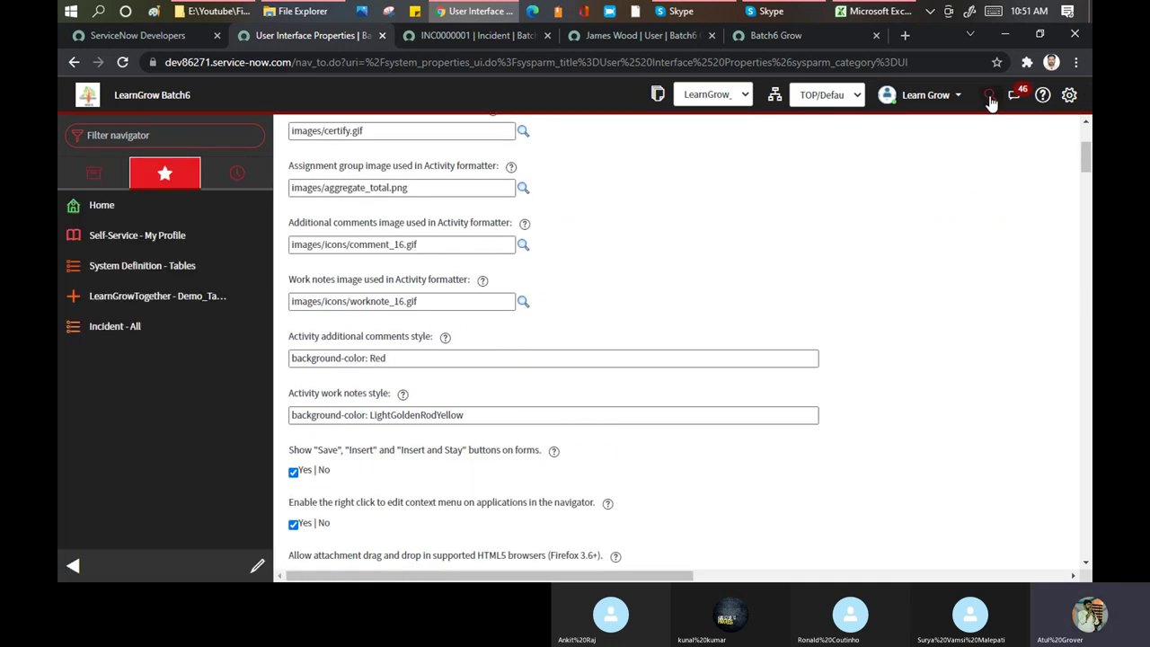
pyautogui.scroll(-1, 391, 357)
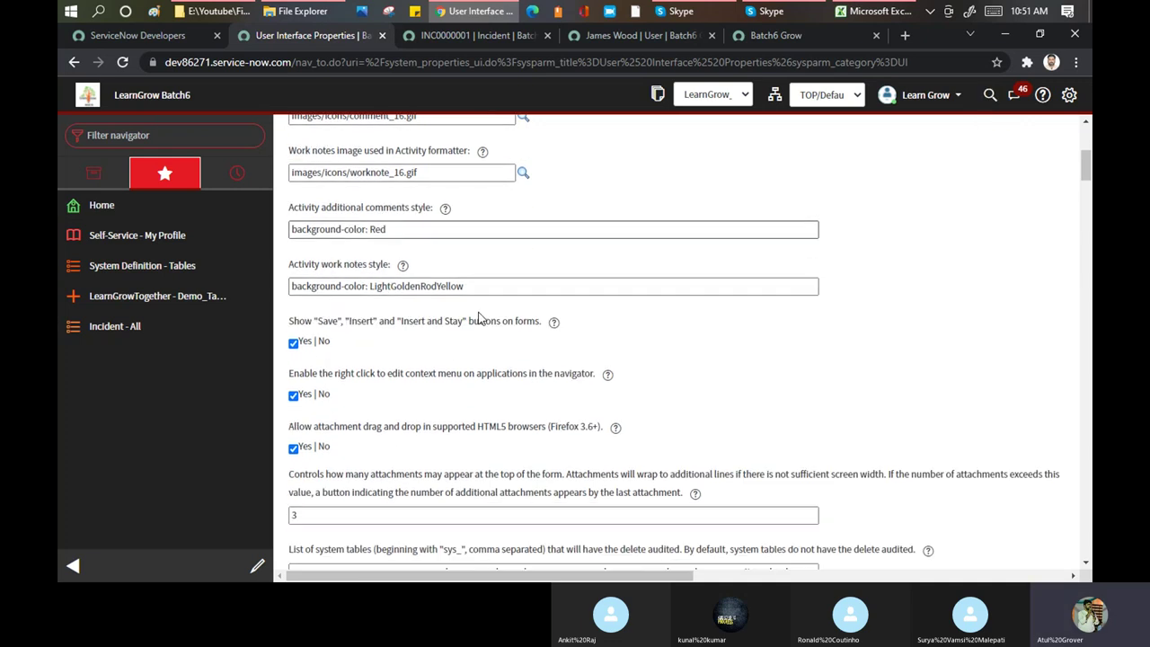
pyautogui.scroll(-3, 392, 357)
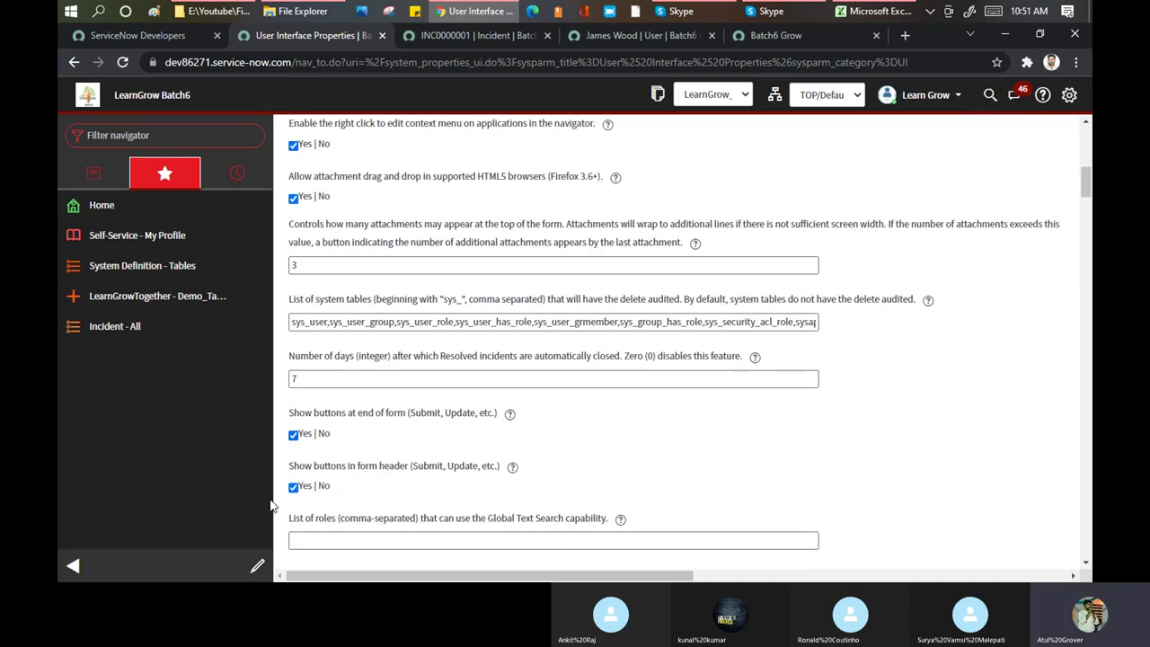
pyautogui.scroll(-2, 362, 415)
pyautogui.click(363, 393)
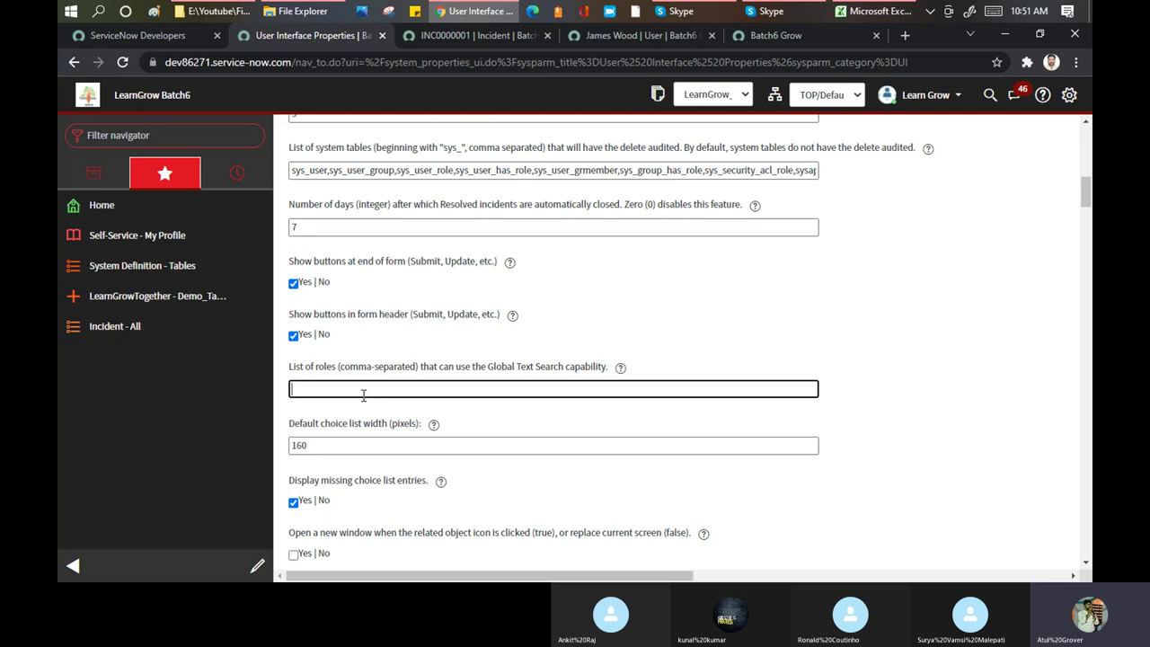
pyautogui.hotkey('ctrl', 'v')
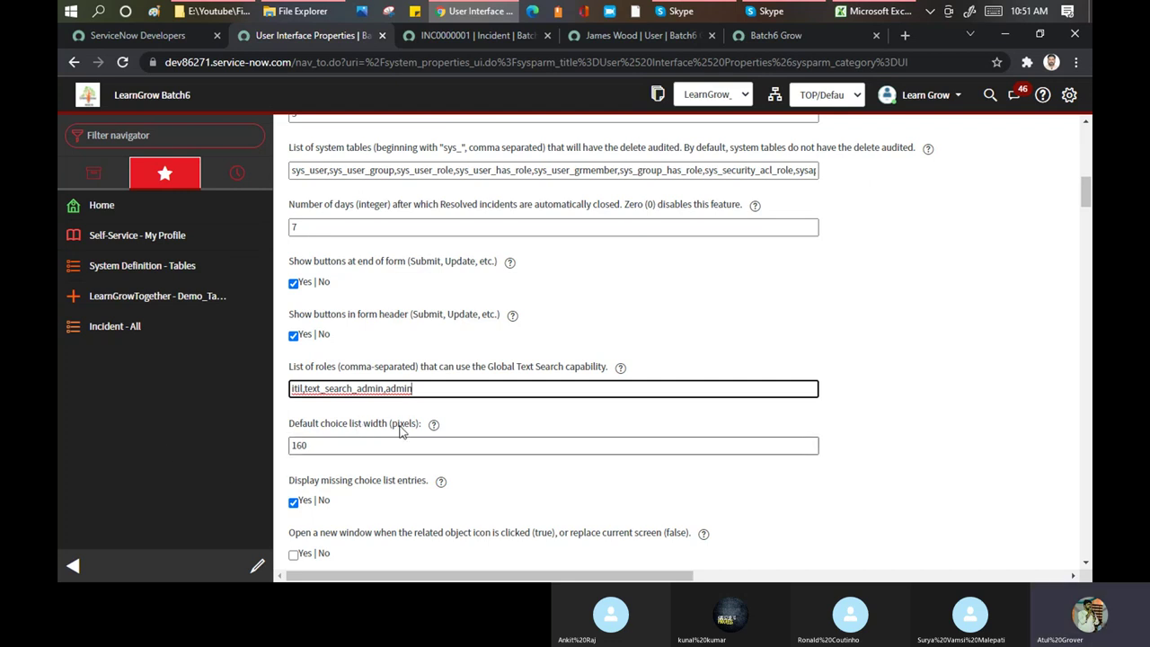
pyautogui.moveTo(430, 433)
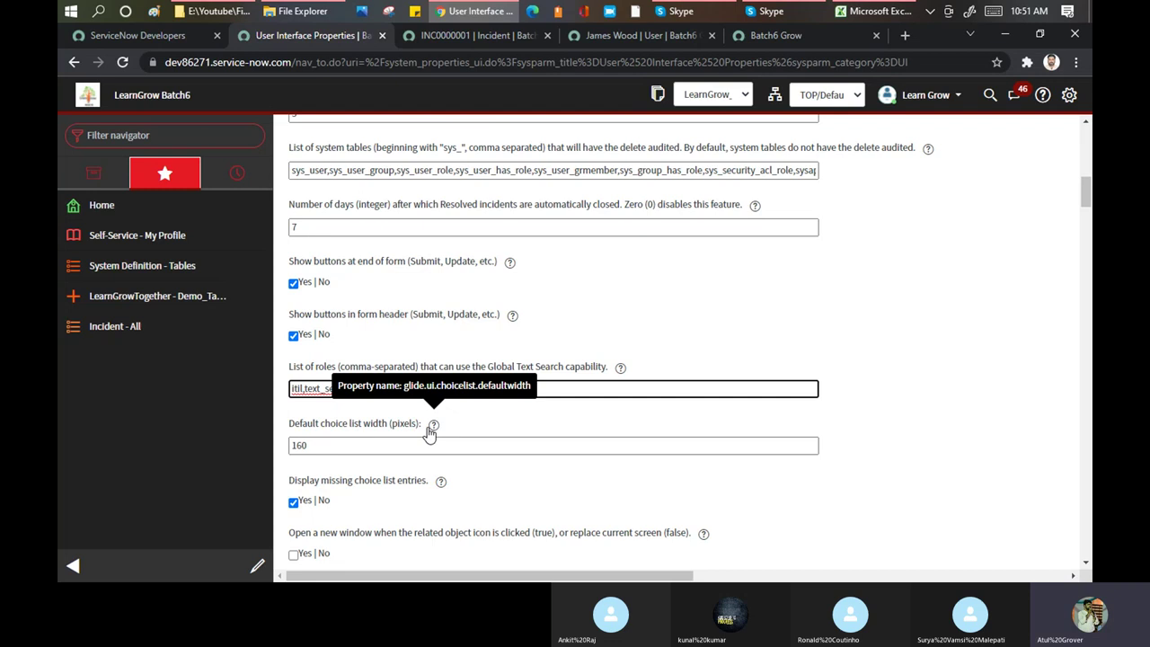
# Check the Contact type choices on incident INC0000001, then return to the properties page
pyautogui.scroll(-2, 422, 440)
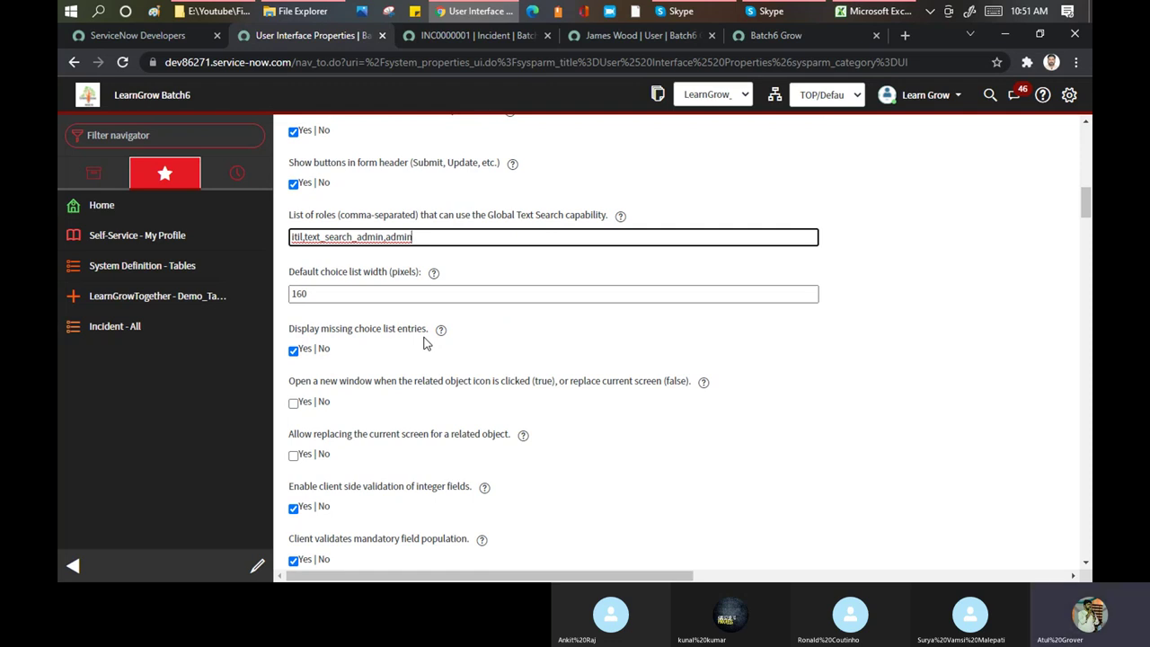
pyautogui.click(517, 36)
pyautogui.scroll(5, 762, 222)
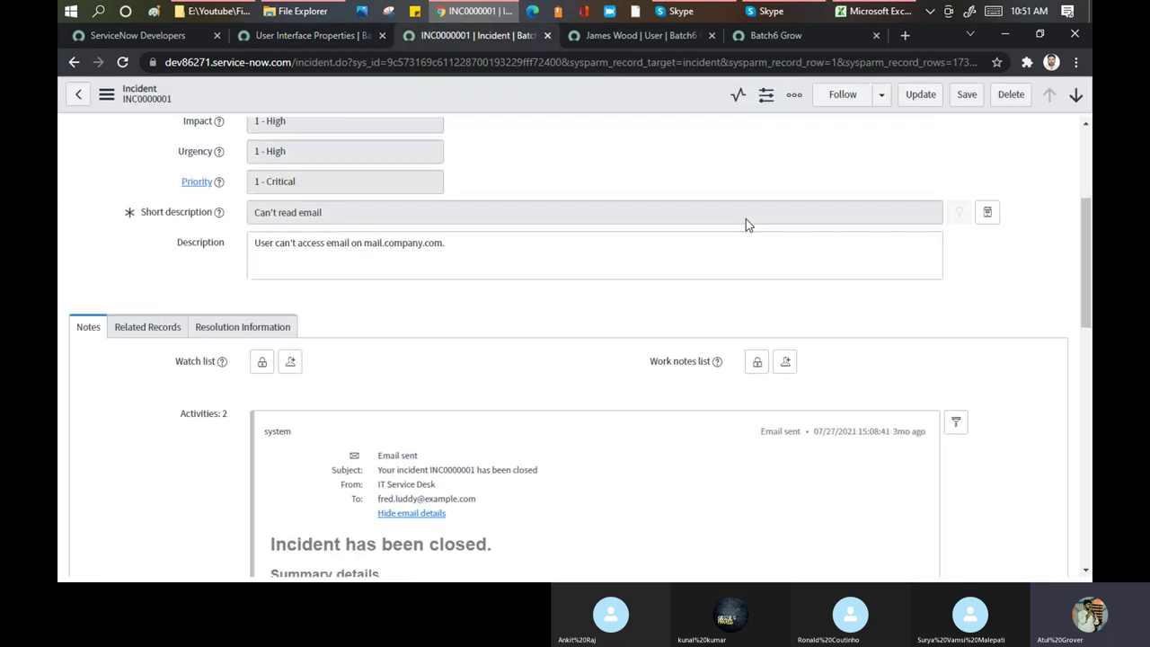
pyautogui.click(842, 211)
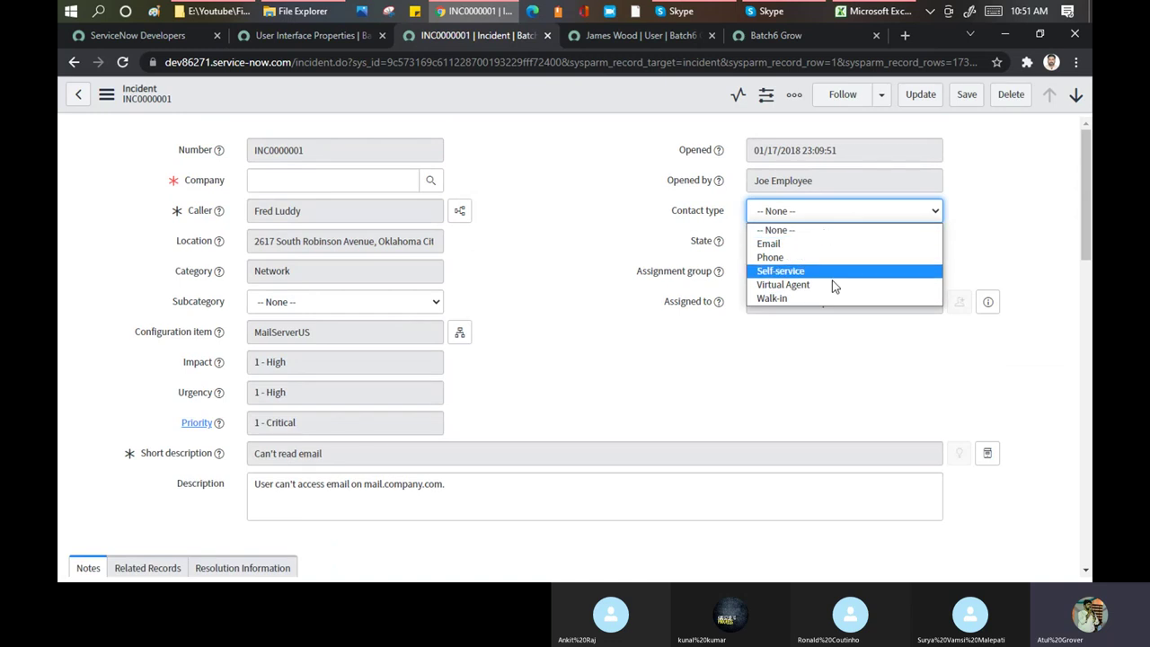
pyautogui.click(296, 35)
pyautogui.scroll(-2, 554, 334)
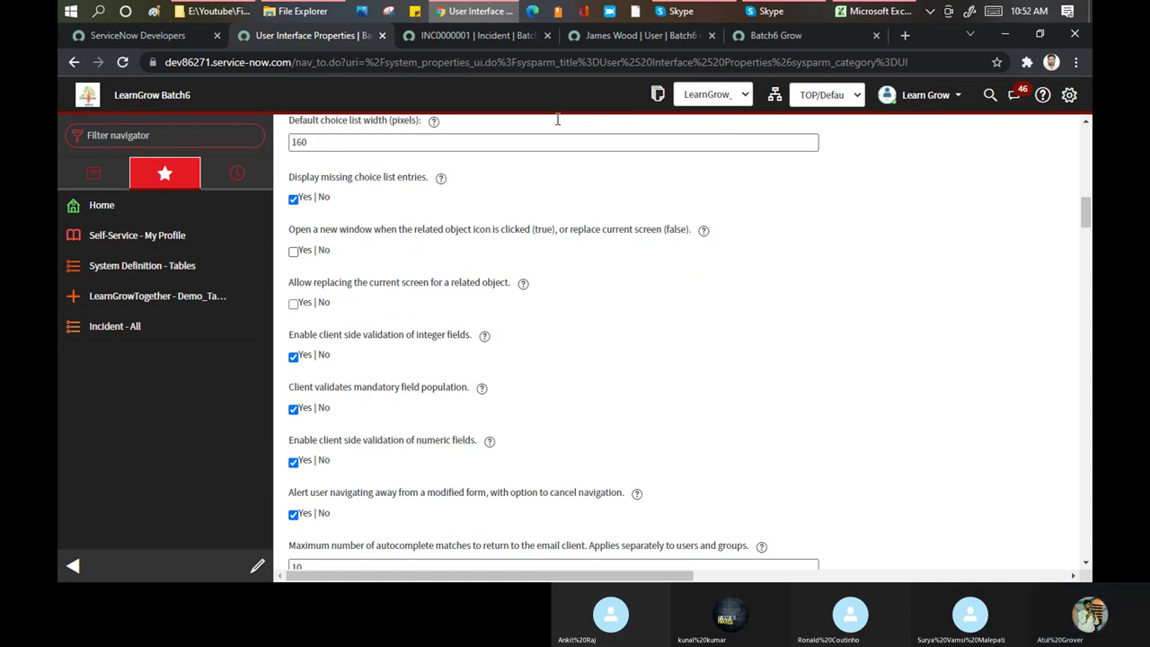
# Set Yes for opening related objects in a new window and for replacing the current screen
pyautogui.click(495, 34)
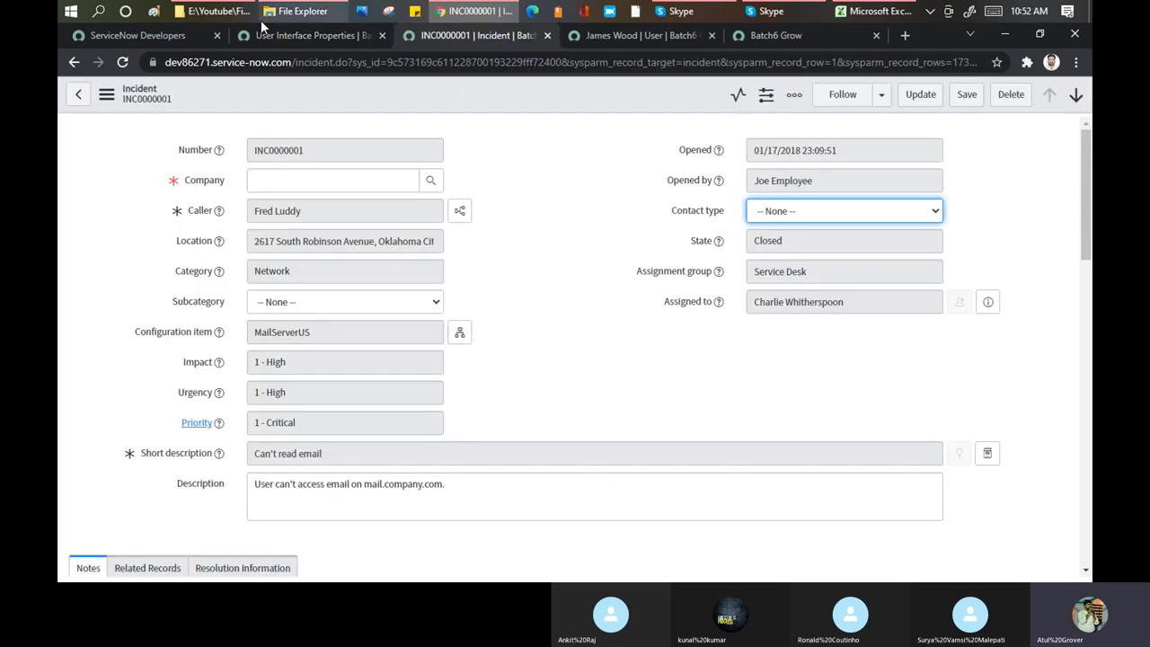
pyautogui.click(319, 37)
pyautogui.click(293, 251)
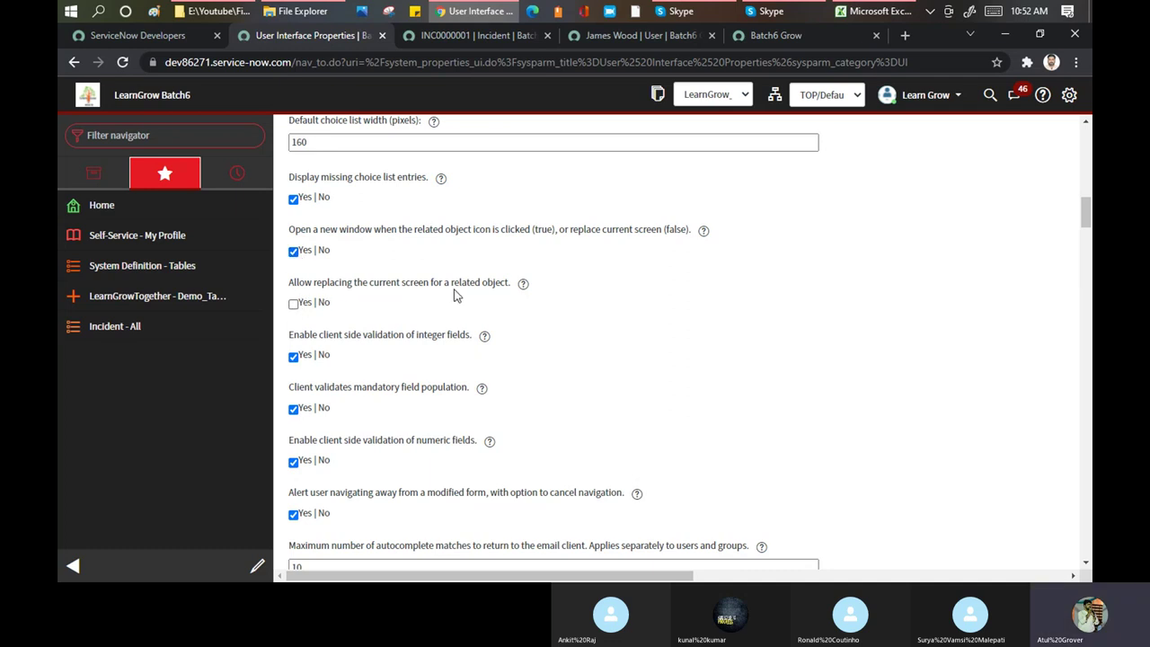
pyautogui.click(293, 304)
pyautogui.scroll(-3, 466, 239)
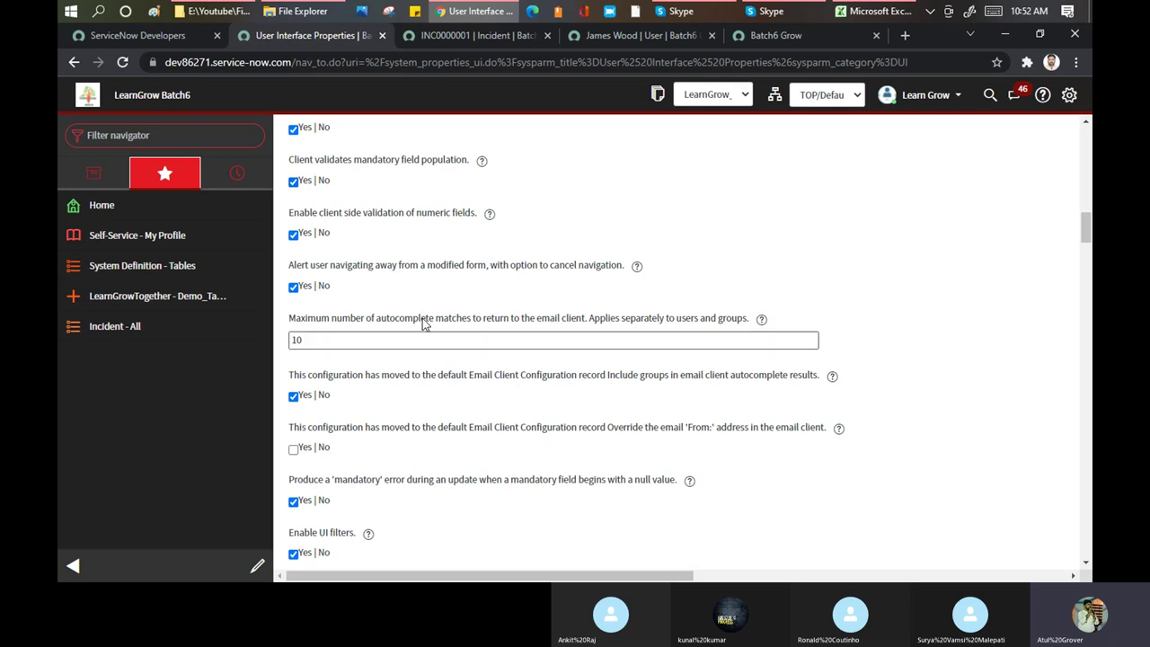
pyautogui.moveTo(421, 318); pyautogui.dragTo(752, 323)
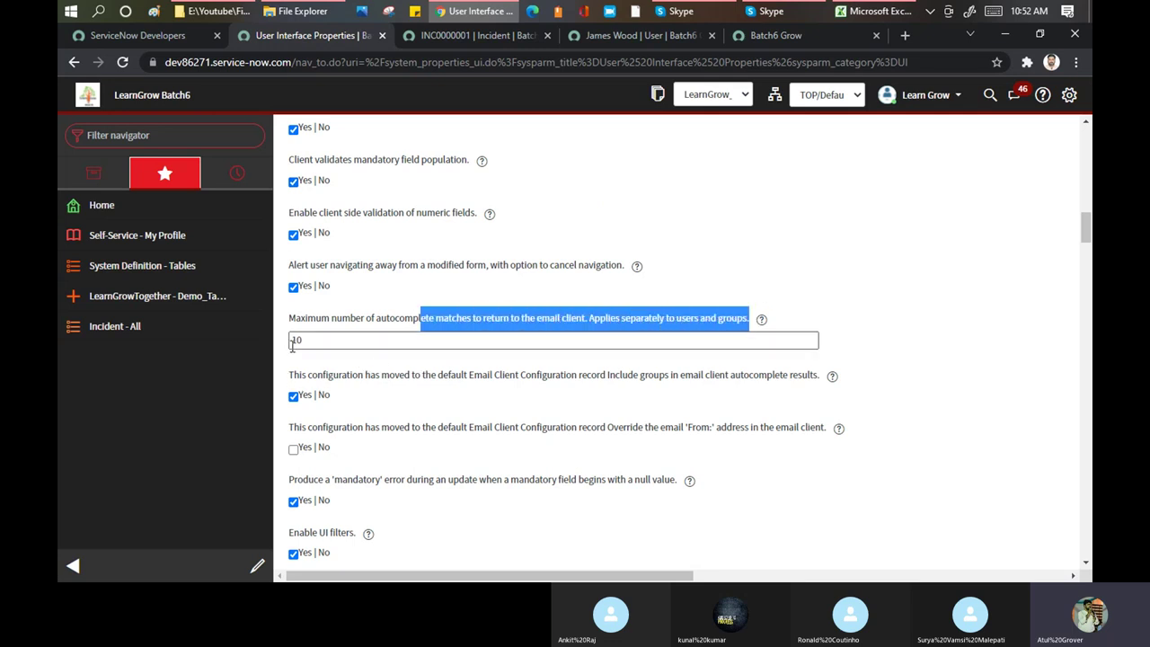
pyautogui.click(342, 341)
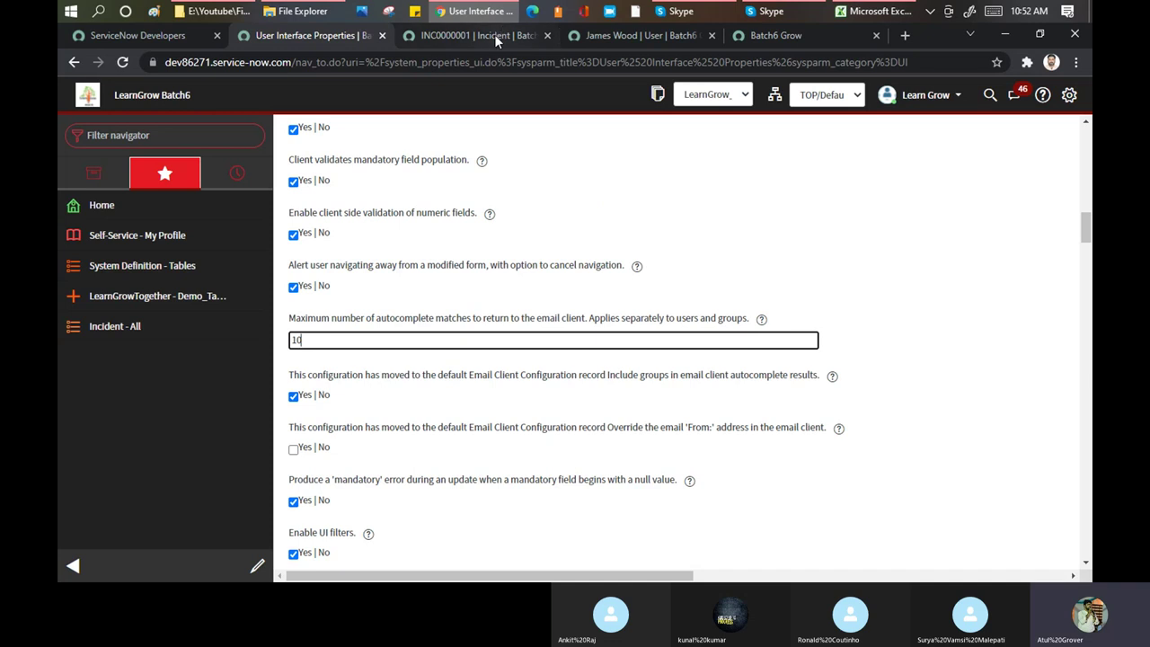
pyautogui.click(494, 34)
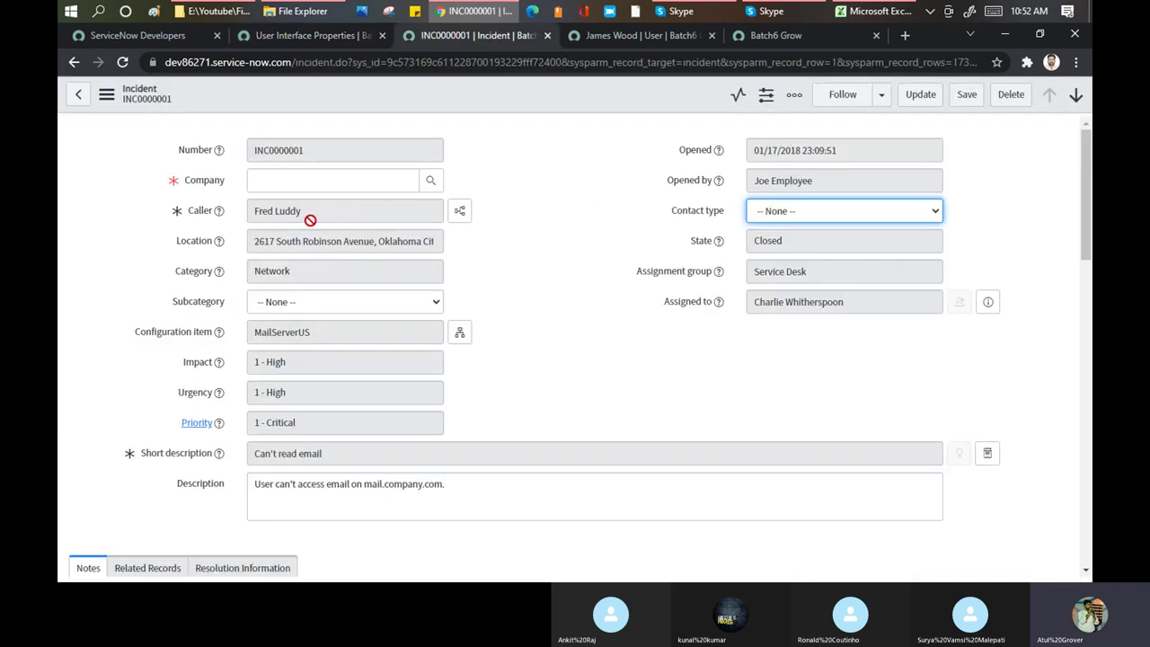
pyautogui.click(310, 34)
pyautogui.scroll(-2, 521, 297)
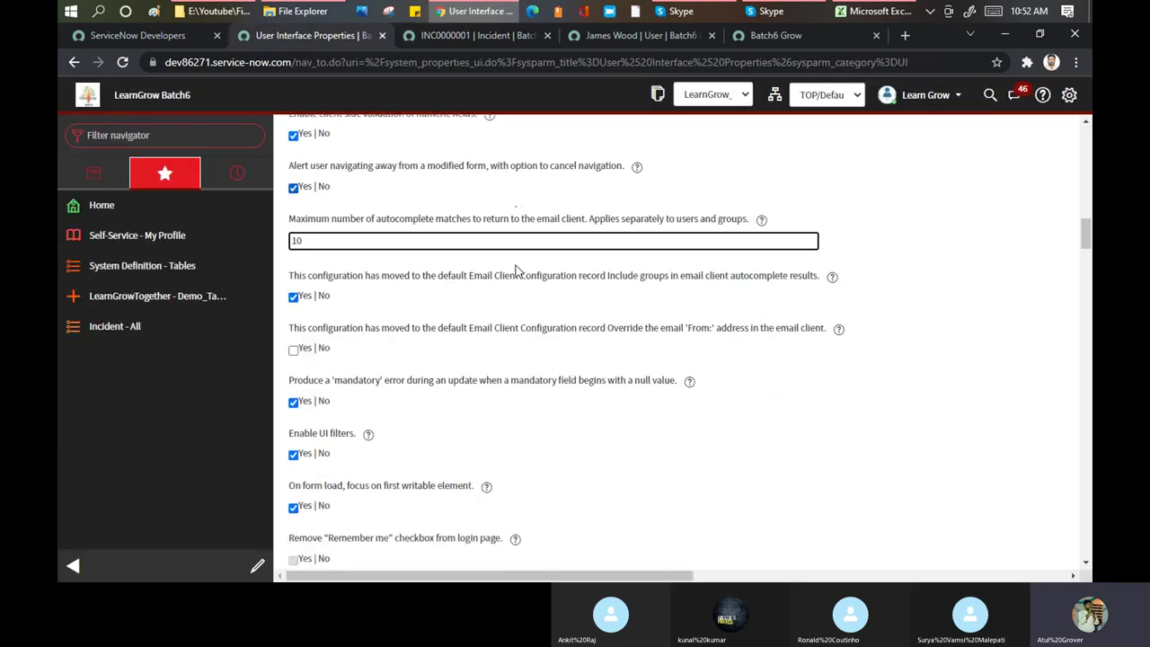
pyautogui.scroll(-2, 485, 297)
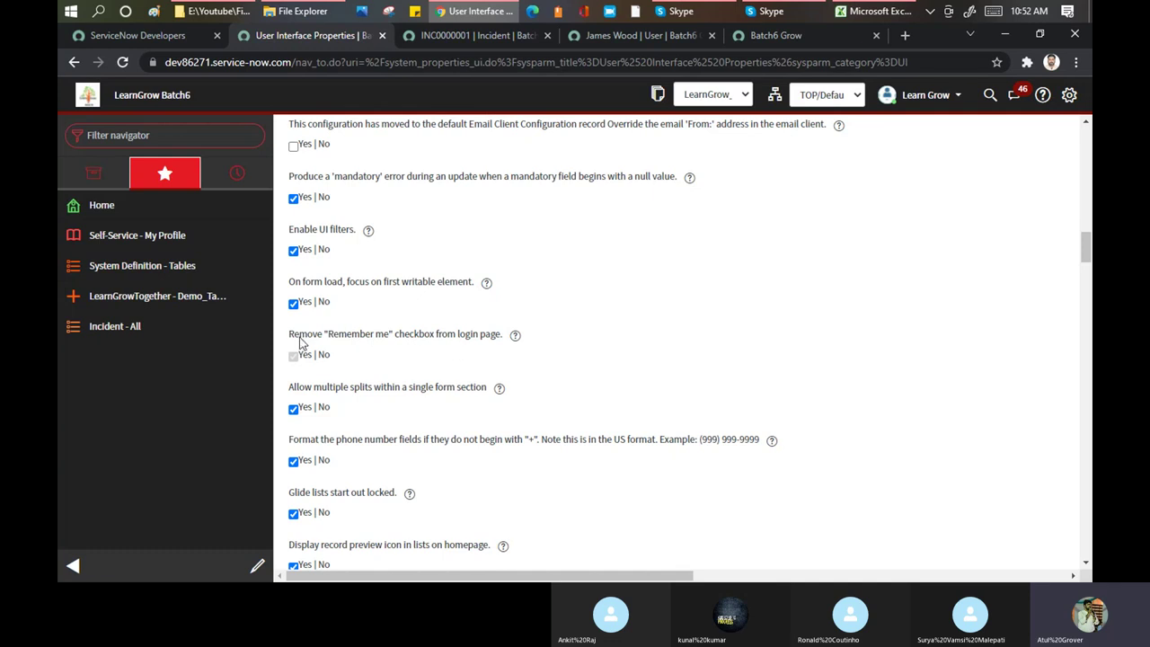
pyautogui.moveTo(332, 337); pyautogui.dragTo(399, 339)
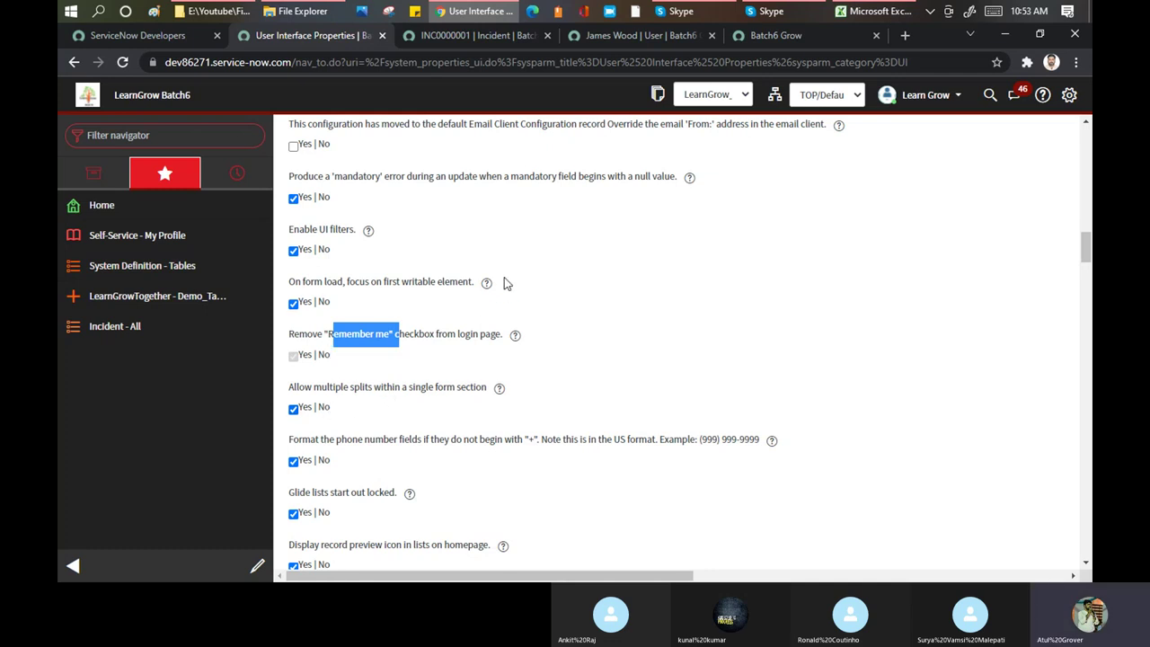
pyautogui.scroll(-1, 503, 283)
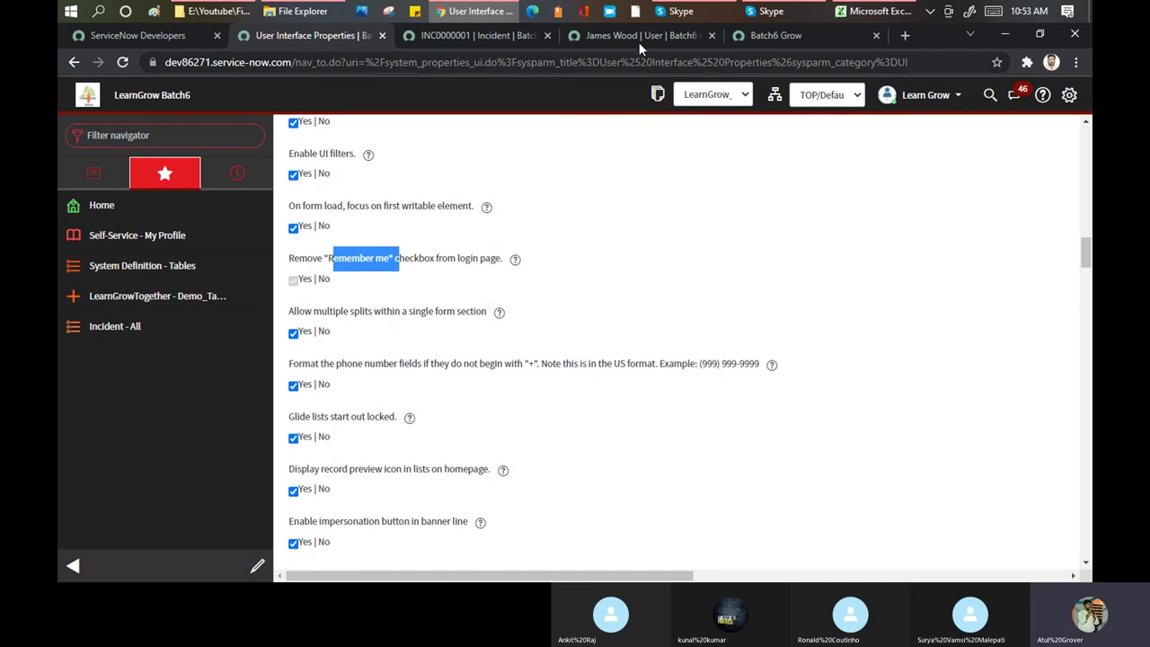
pyautogui.click(455, 35)
pyautogui.scroll(-3, 530, 239)
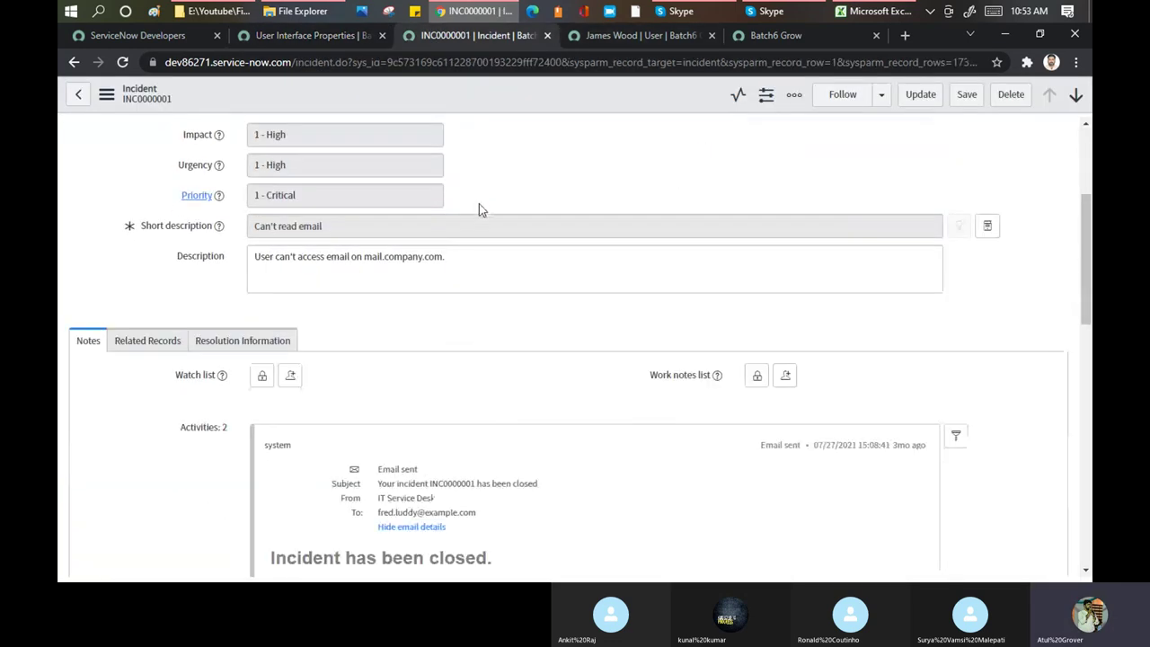
pyautogui.click(301, 35)
pyautogui.scroll(-3, 485, 359)
pyautogui.scroll(-4, 467, 225)
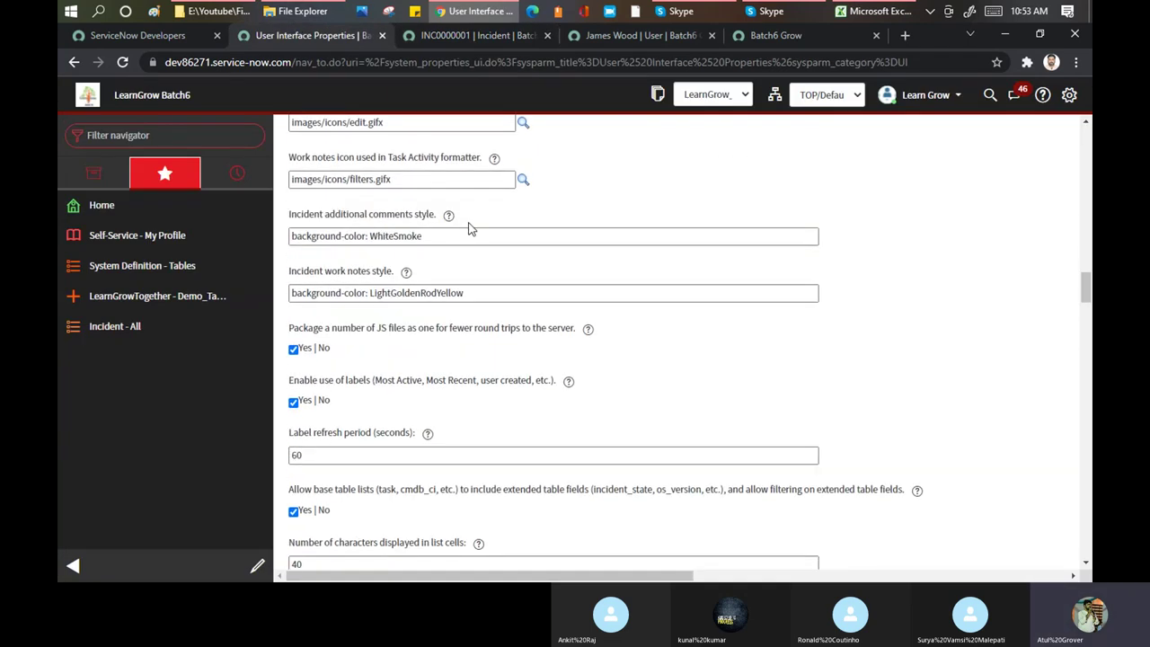
pyautogui.scroll(-3, 467, 228)
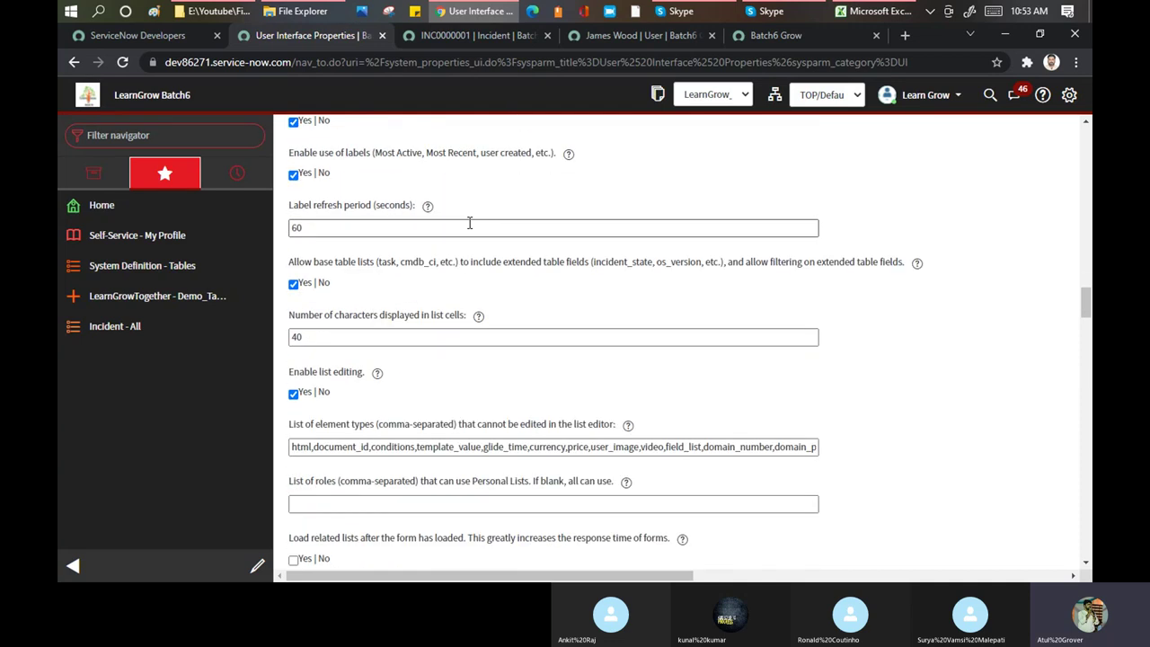
pyautogui.scroll(-2, 469, 225)
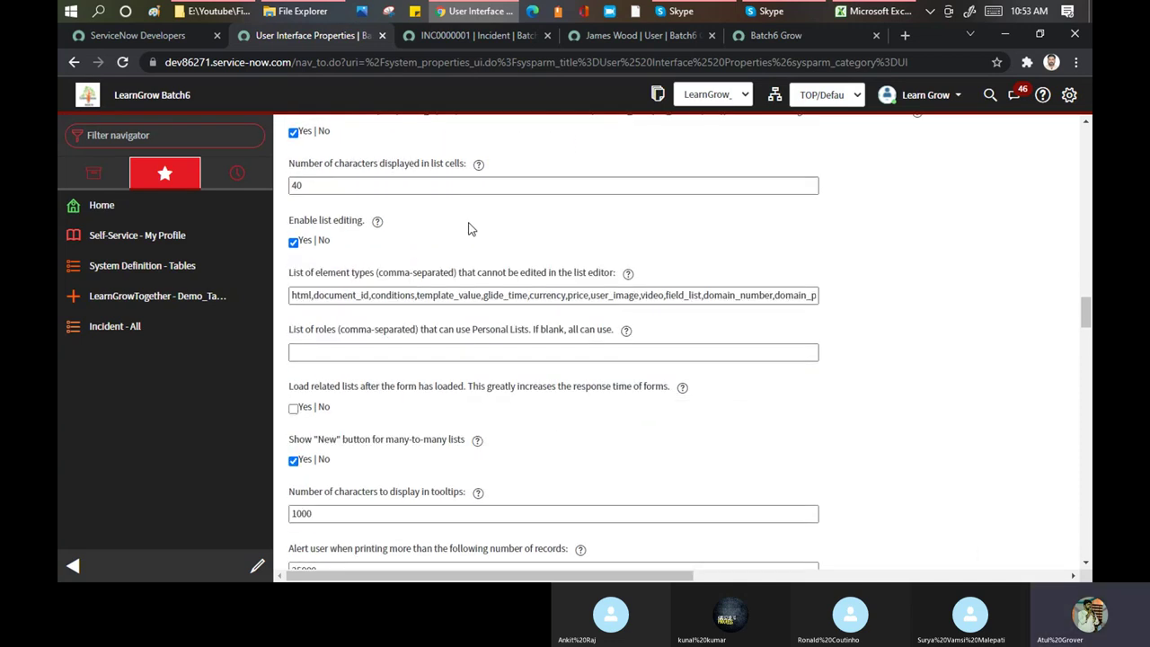
pyautogui.scroll(-2, 468, 228)
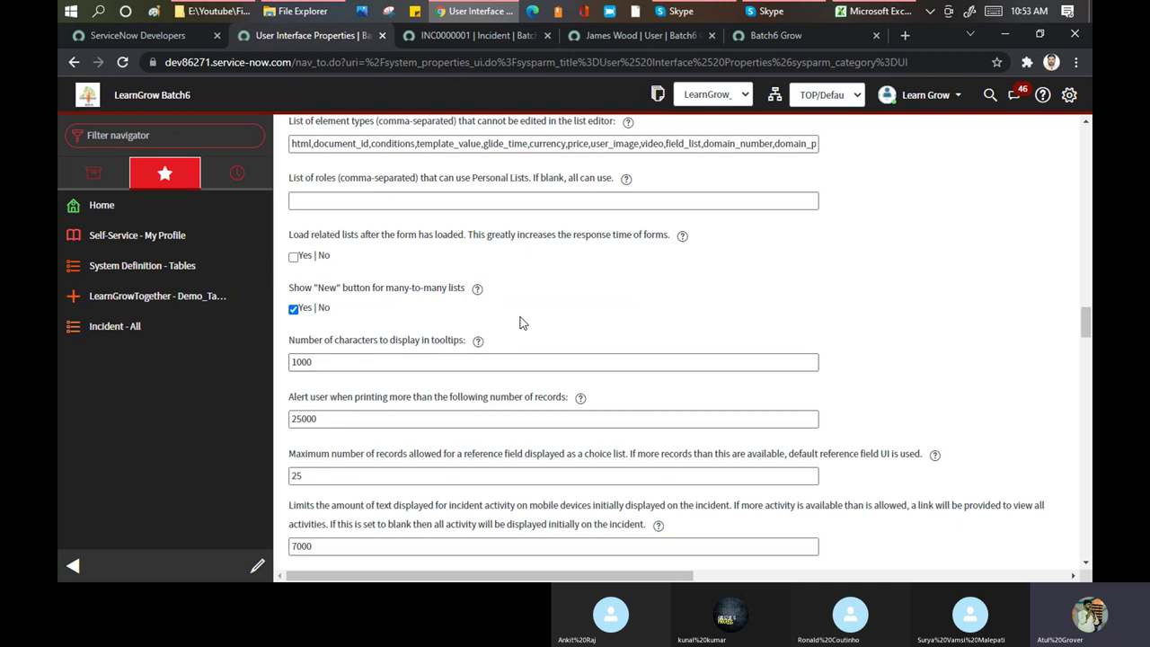
pyautogui.click(609, 35)
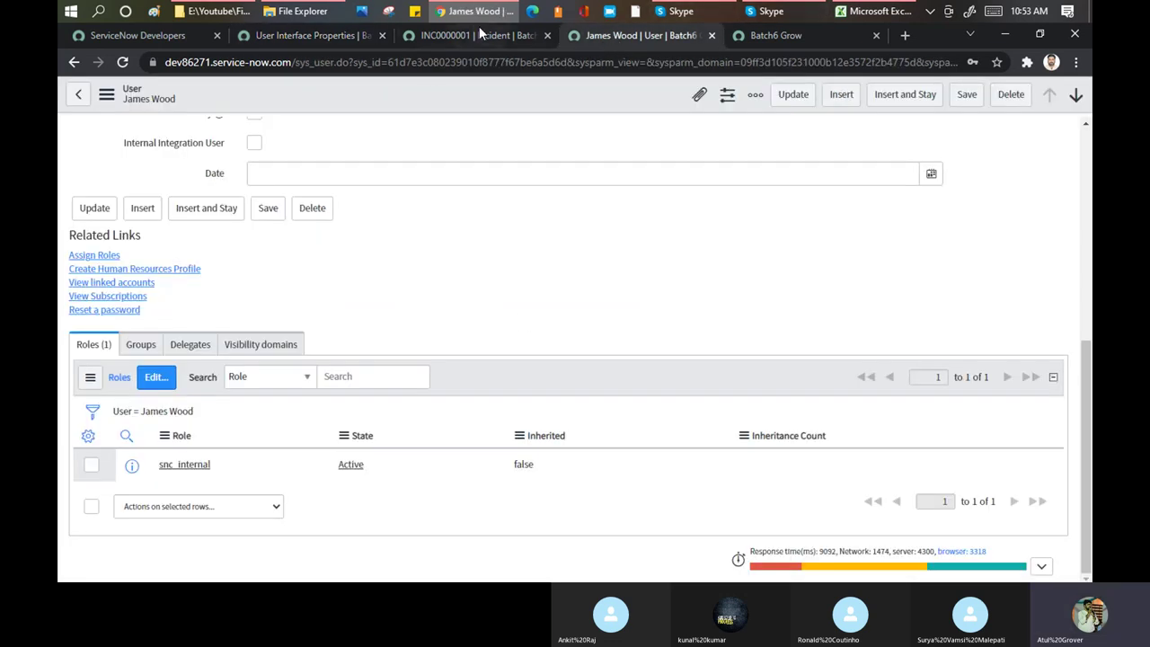
pyautogui.click(477, 35)
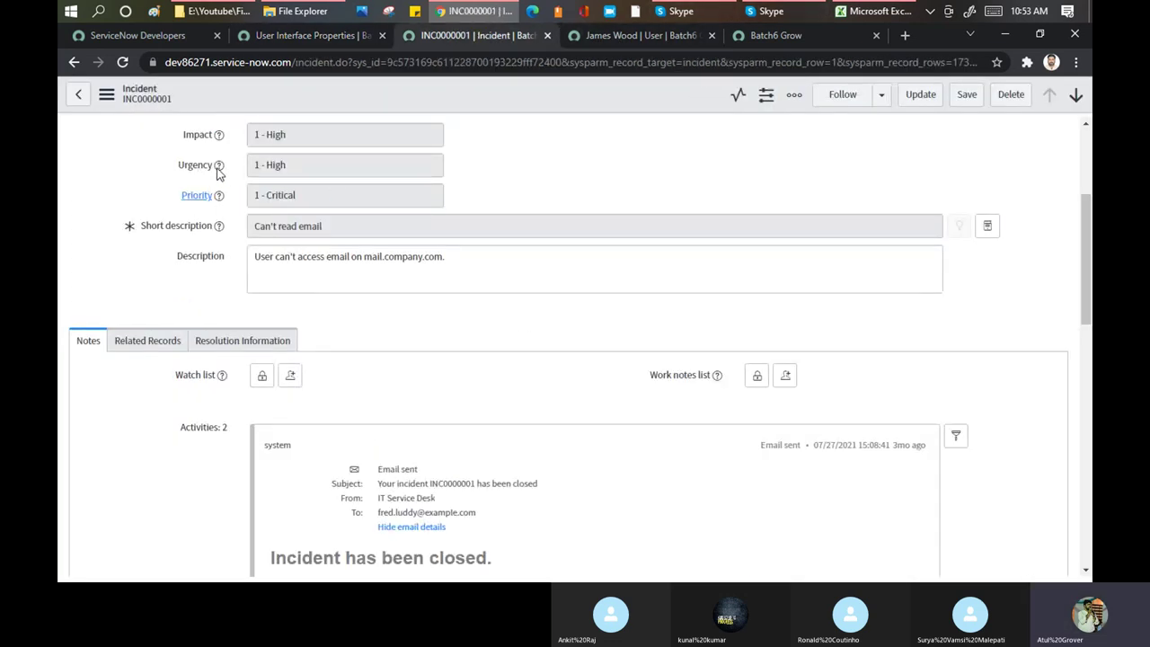
pyautogui.click(308, 37)
pyautogui.scroll(-2, 548, 284)
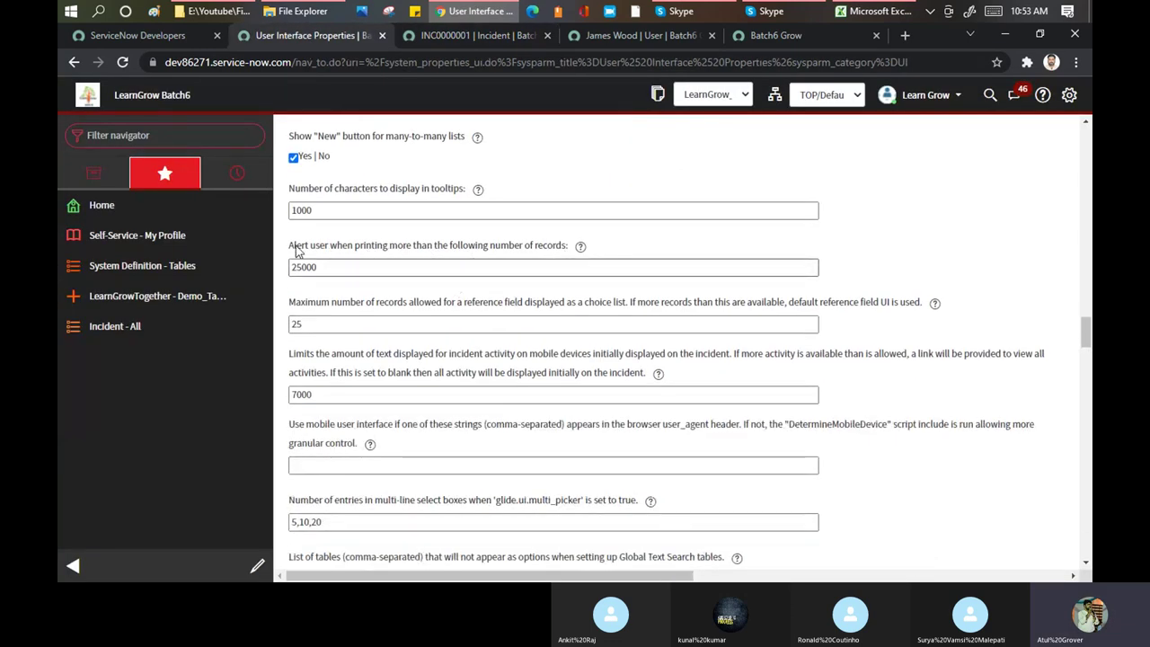
# Highlight the print alert setting and its 25000 threshold, then return to the user record
pyautogui.moveTo(295, 246); pyautogui.dragTo(544, 252)
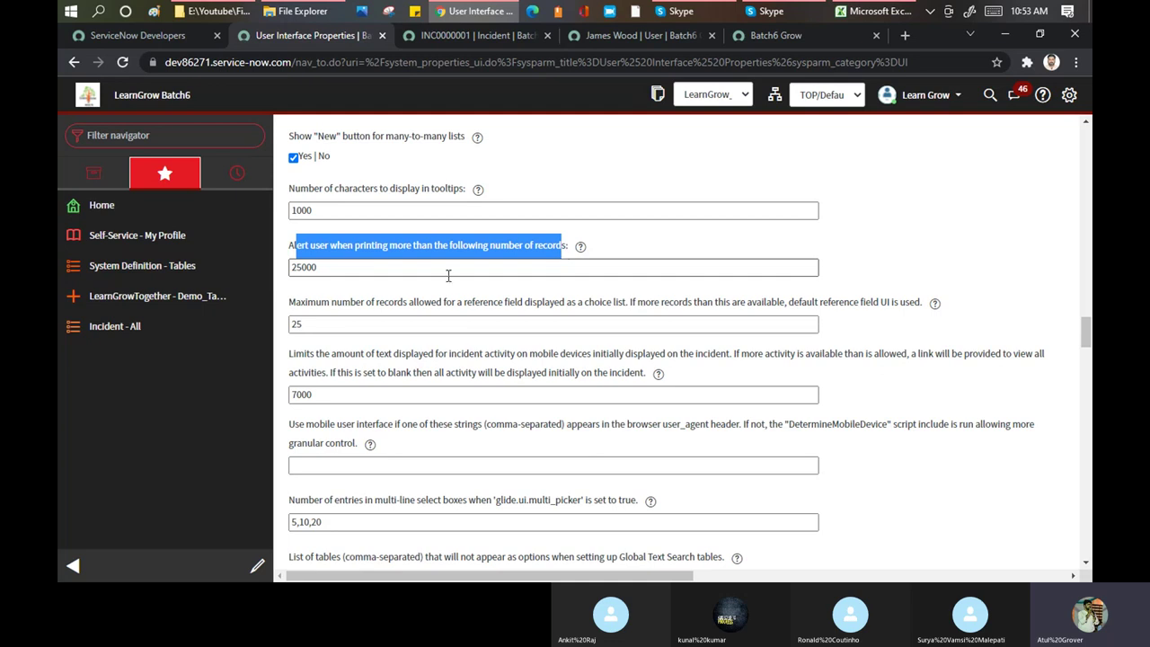
pyautogui.moveTo(320, 268); pyautogui.dragTo(278, 275)
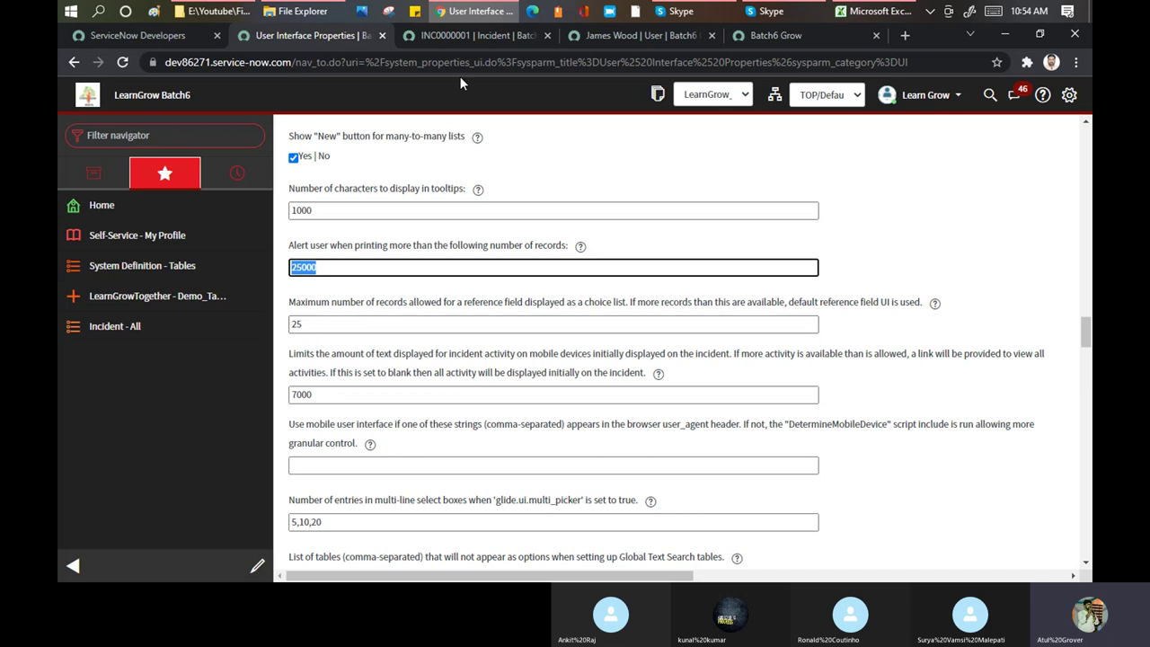
pyautogui.click(601, 38)
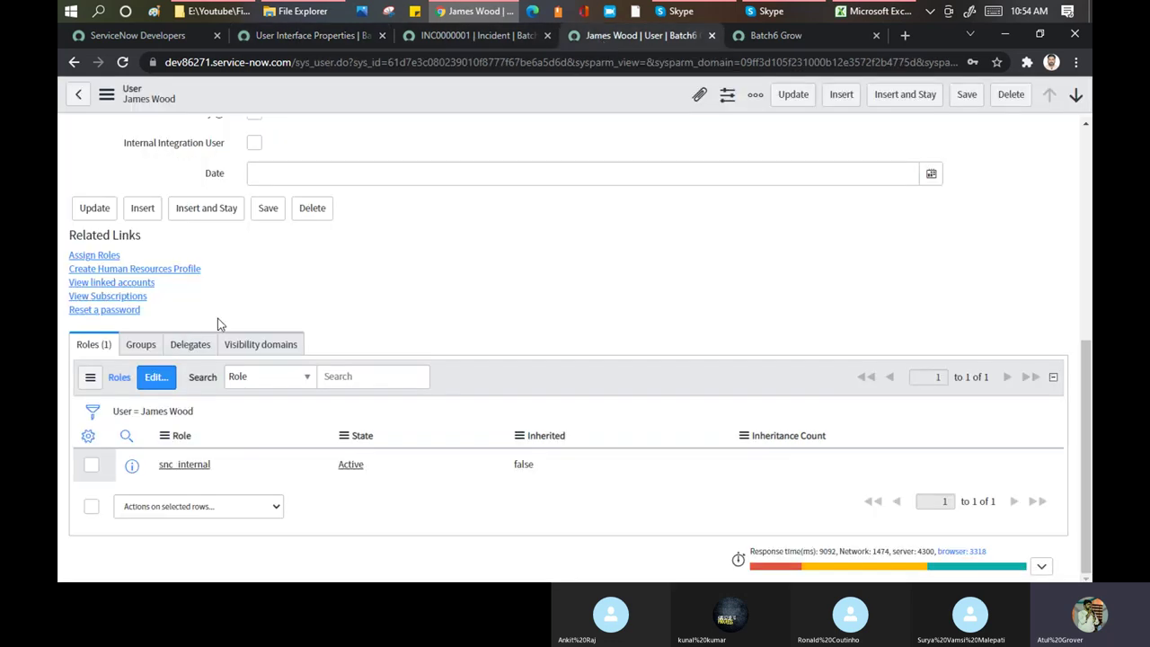
# Replace the user's Company value ACME Africa with * to list companies, then edit the reference choice list limit
pyautogui.scroll(10, 310, 306)
pyautogui.click(347, 269)
pyautogui.tripleClick(275, 261)
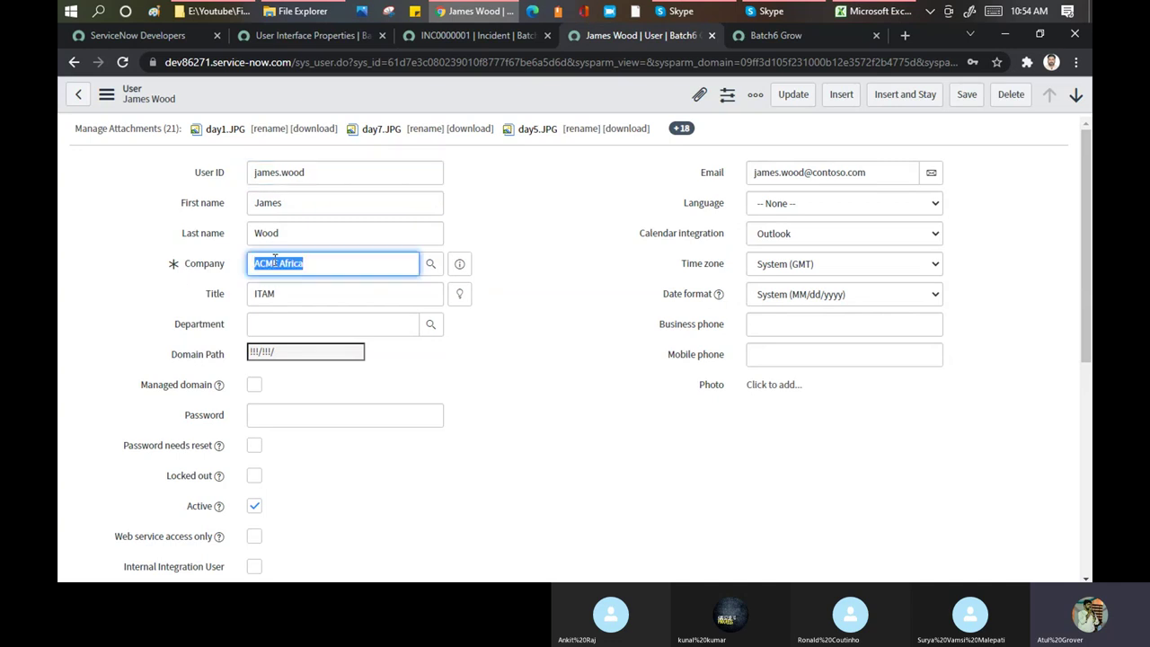
pyautogui.write('*')
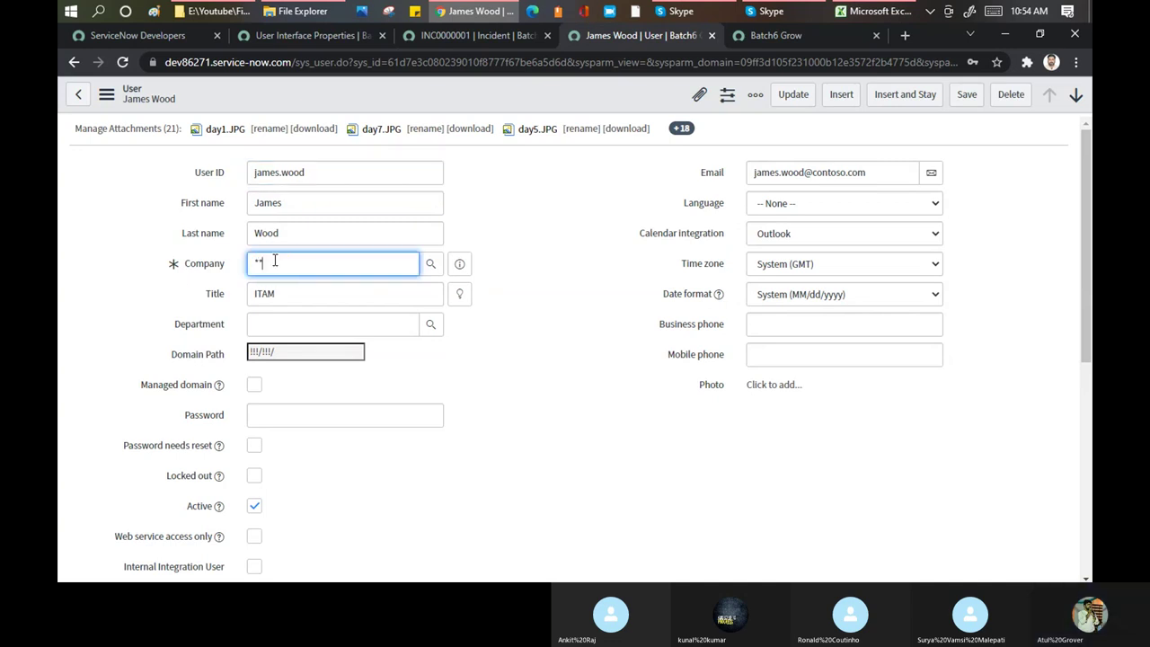
pyautogui.scroll(-2, 305, 269)
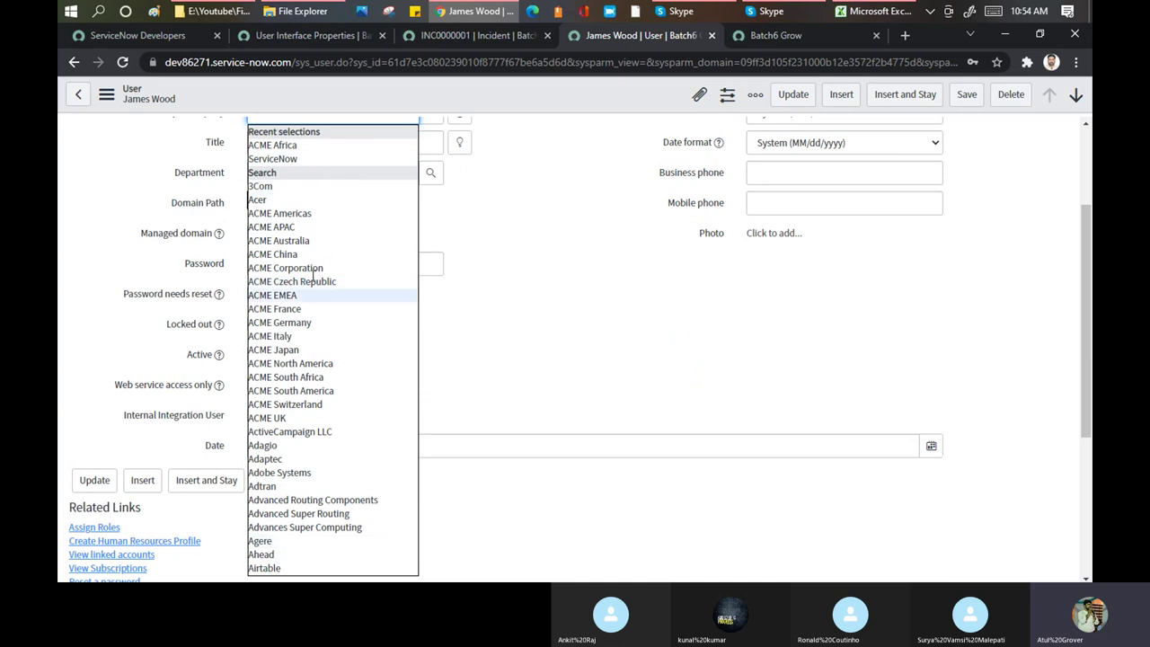
pyautogui.click(304, 37)
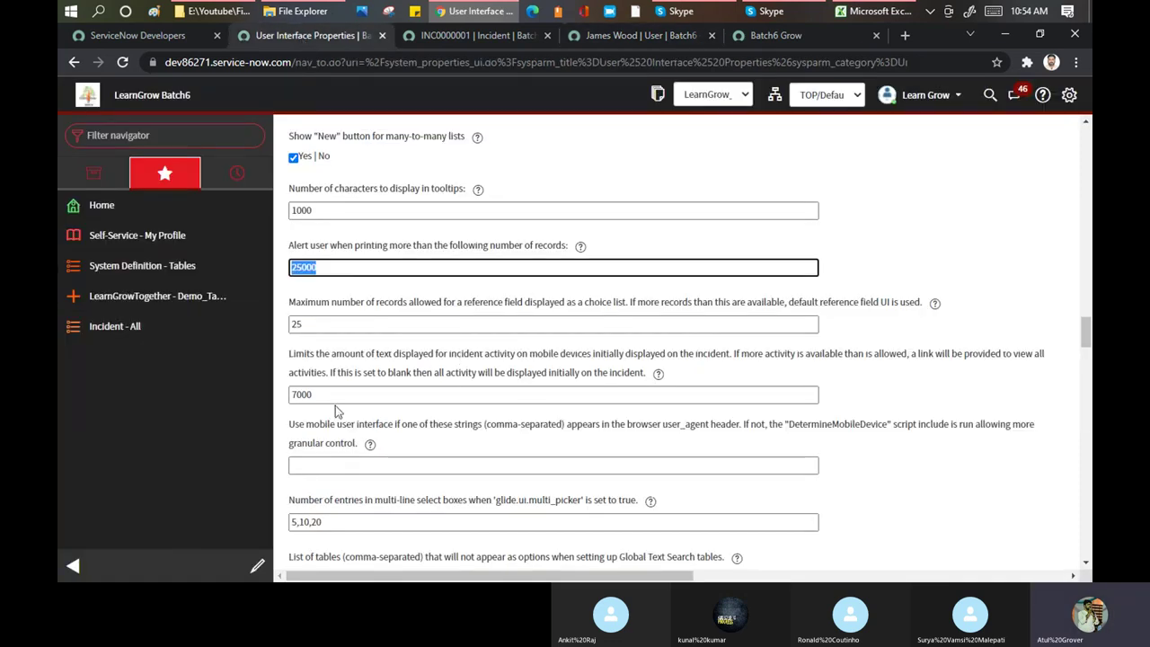
pyautogui.click(333, 325)
# Set the reference choice list limit to 10 and save the properties
pyautogui.write('10')
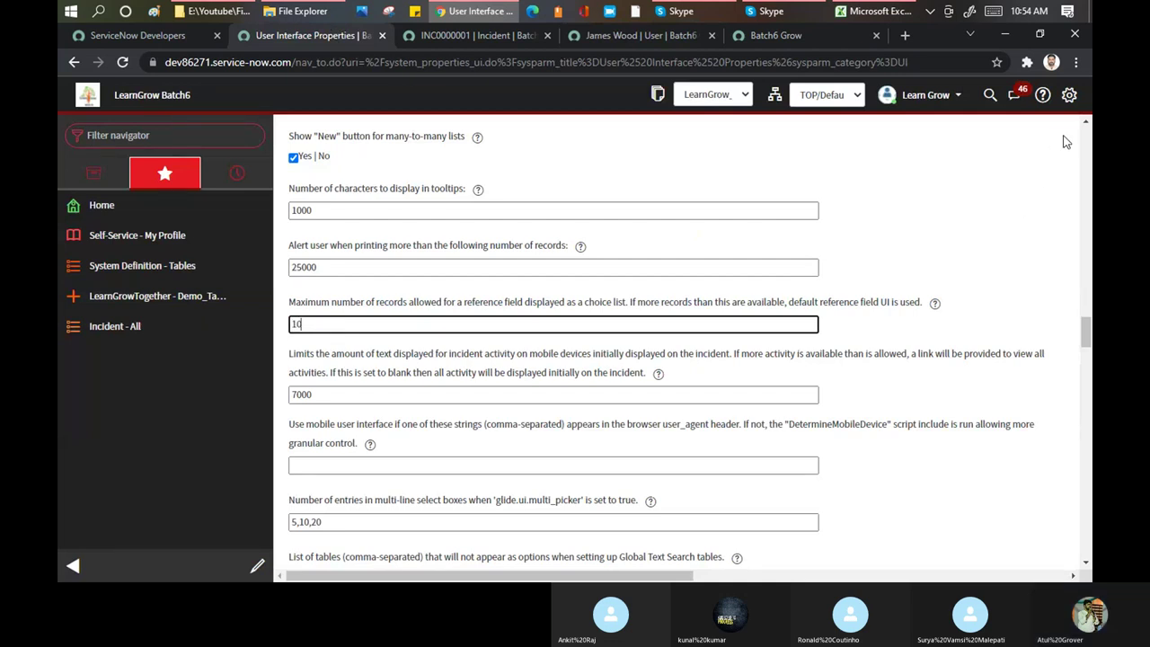
pyautogui.scroll(10, 1034, 183)
pyautogui.scroll(10, 1034, 182)
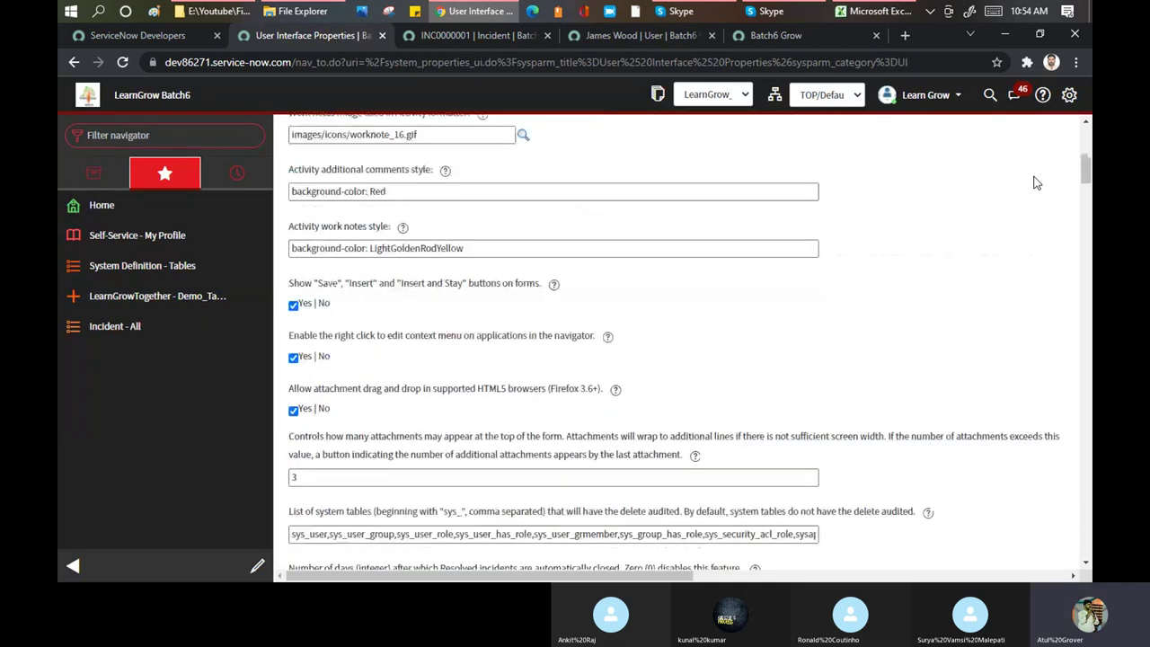
pyautogui.click(1057, 133)
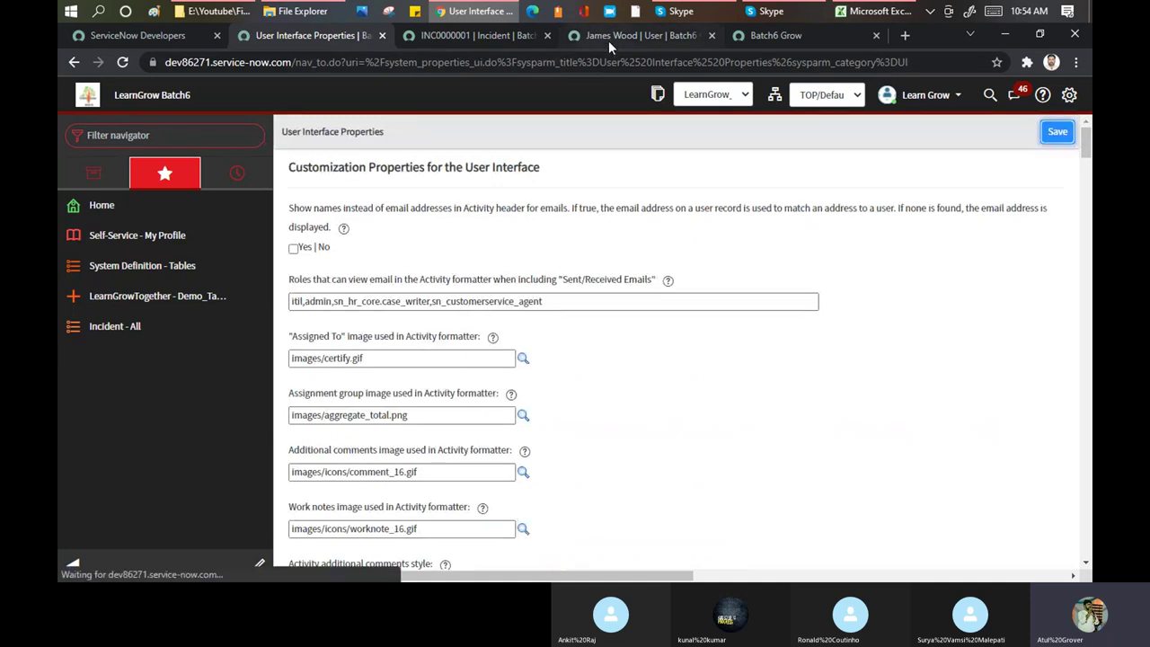
# Reload the user form, discarding unsaved edits
pyautogui.click(663, 33)
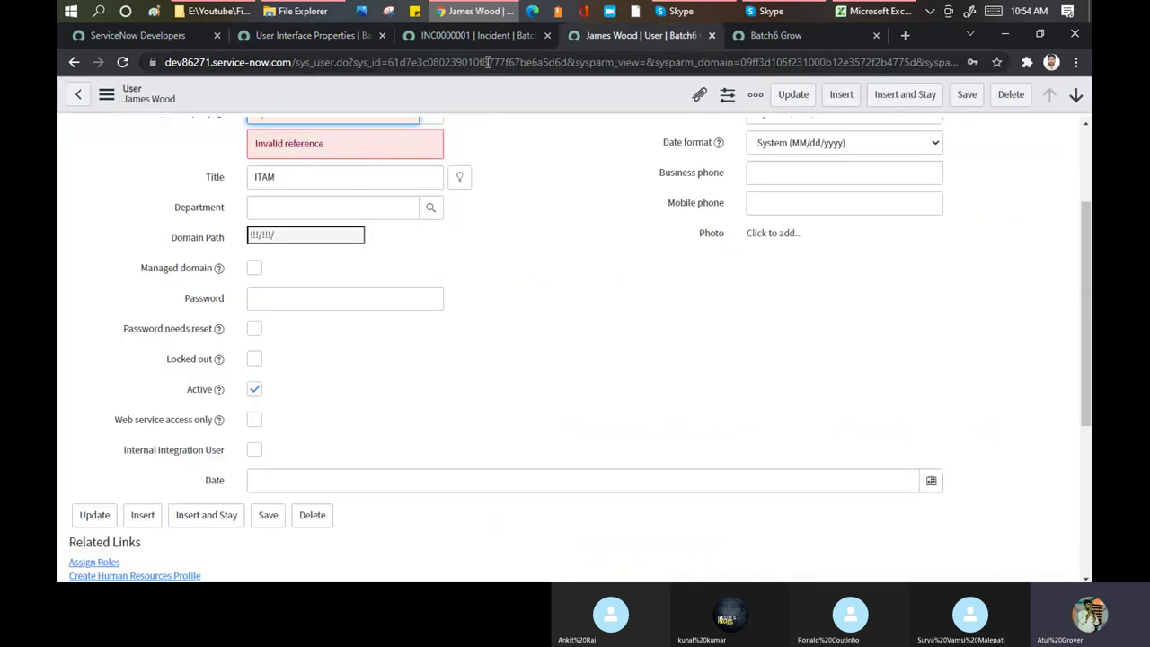
pyautogui.rightClick(489, 63)
pyautogui.rightClick(456, 93)
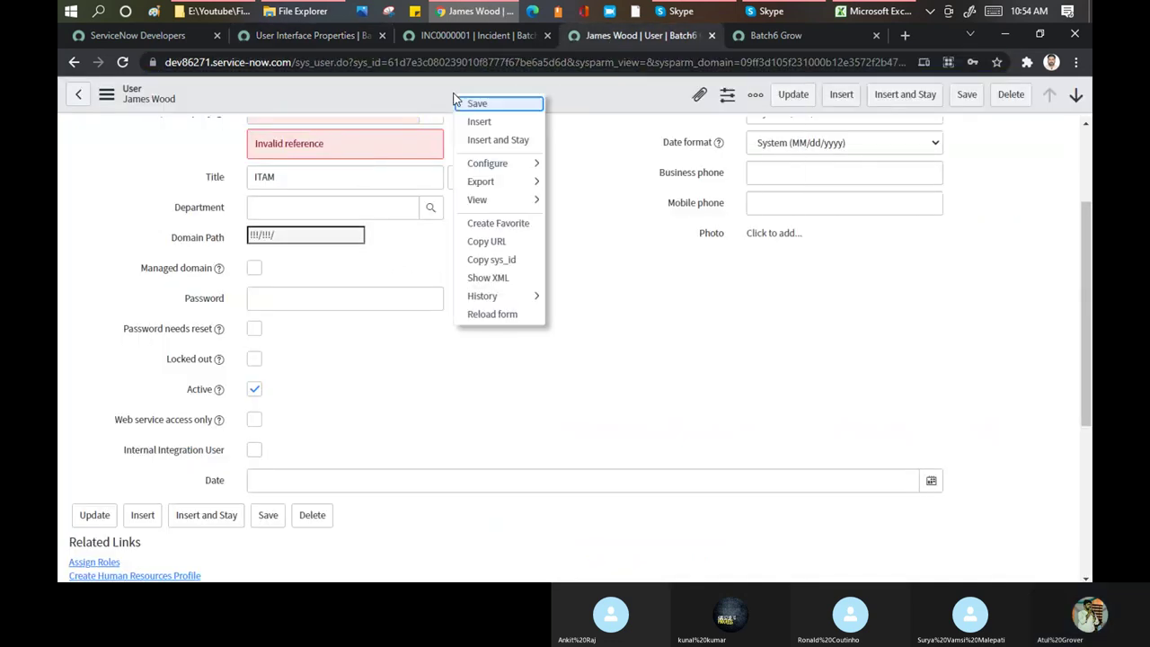
pyautogui.click(499, 316)
pyautogui.click(670, 148)
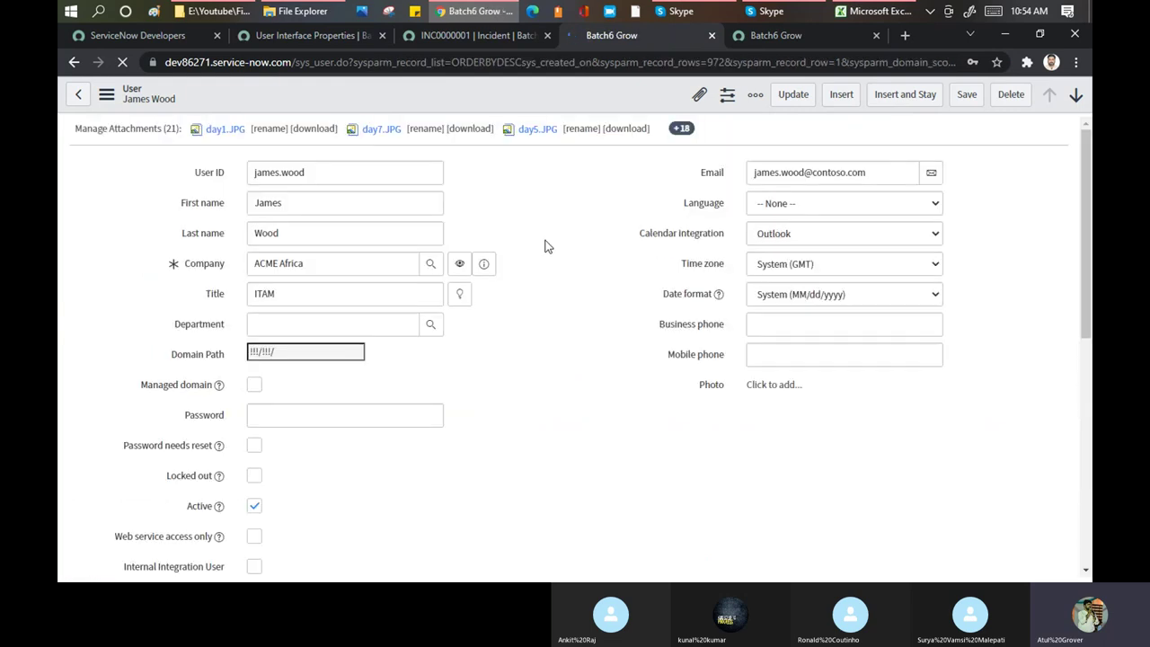
# Replace the Company value with ** to list every company, then view incident INC0000001
pyautogui.click(333, 262)
pyautogui.moveTo(333, 262); pyautogui.dragTo(172, 260)
pyautogui.press('BackSpace')
pyautogui.write('**')
pyautogui.scroll(-4, 352, 302)
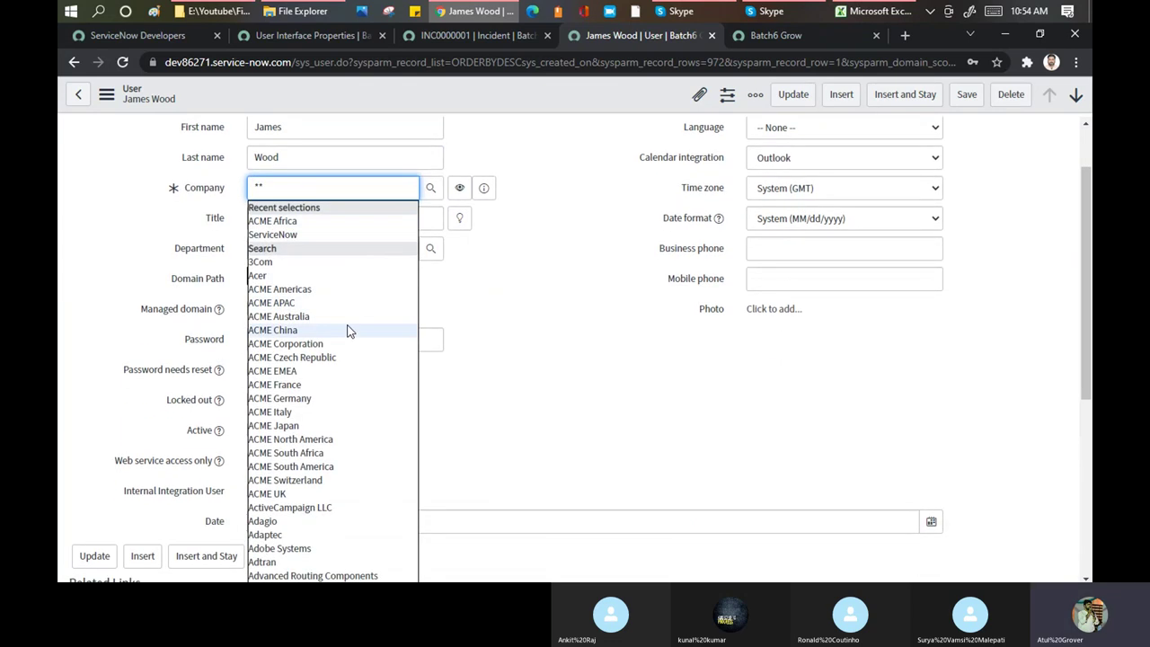
pyautogui.scroll(2, 326, 270)
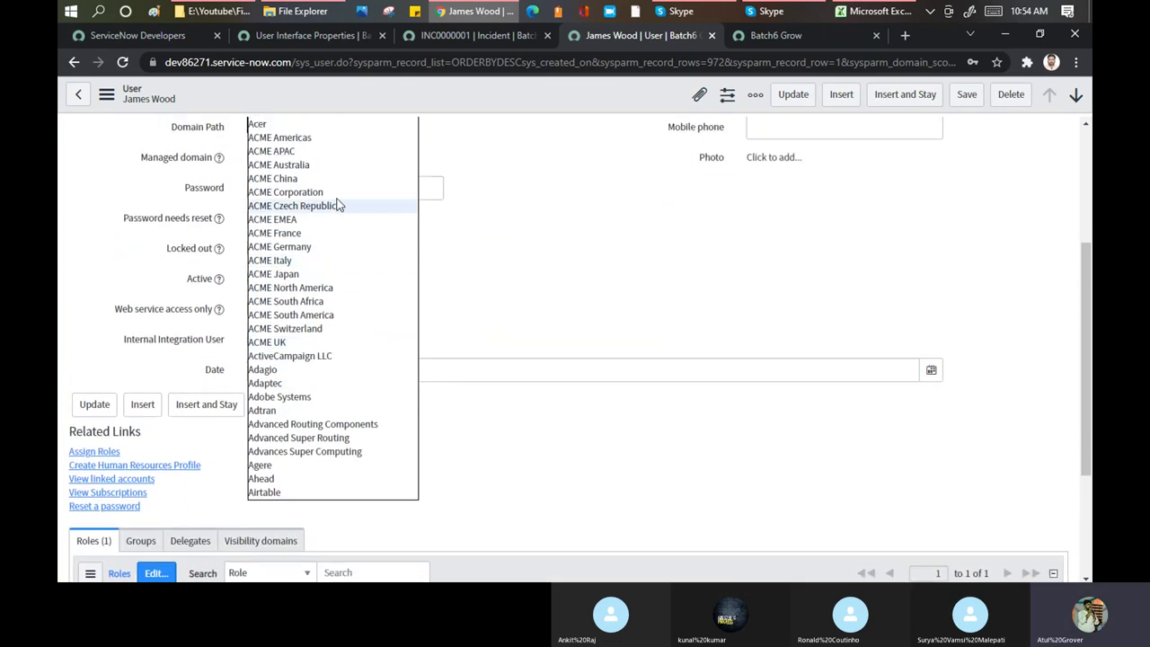
pyautogui.scroll(2, 516, 258)
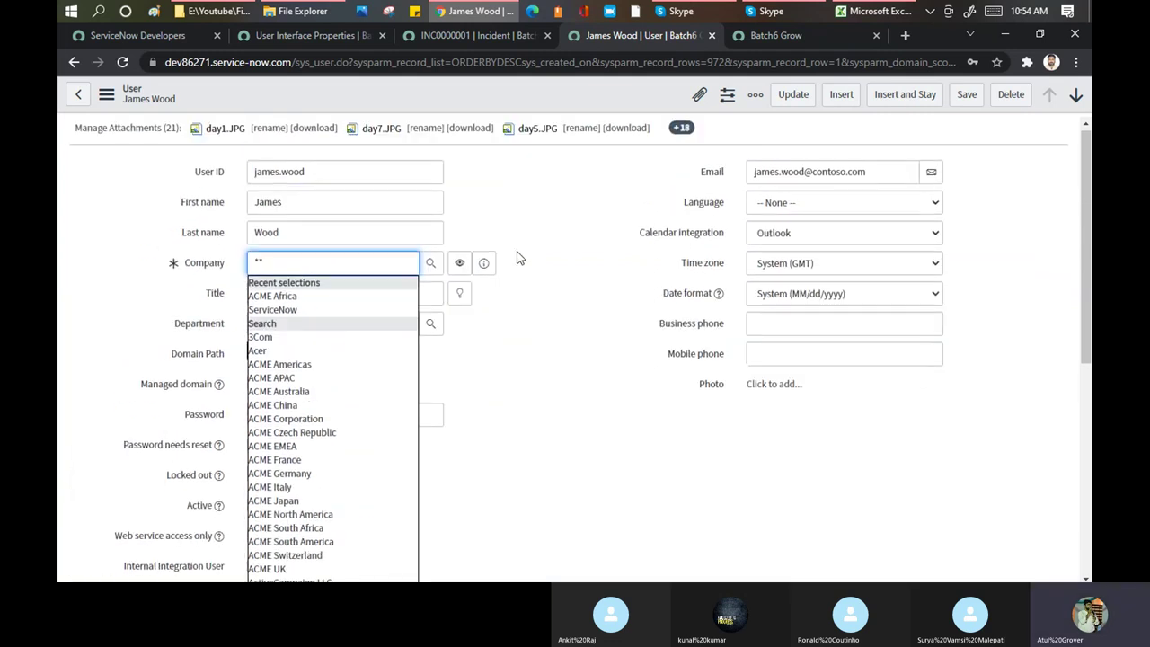
pyautogui.click(440, 35)
pyautogui.scroll(3, 485, 175)
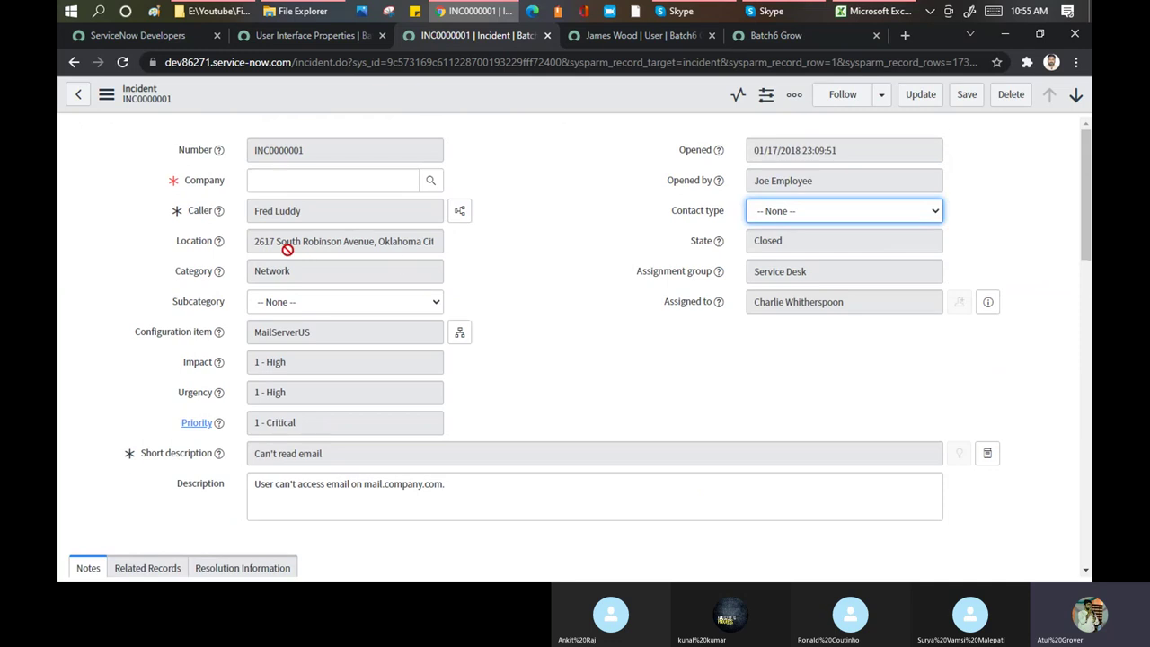
# Type * in the incident's Company field, then view the properties' reference choice limit of 10
pyautogui.click(294, 184)
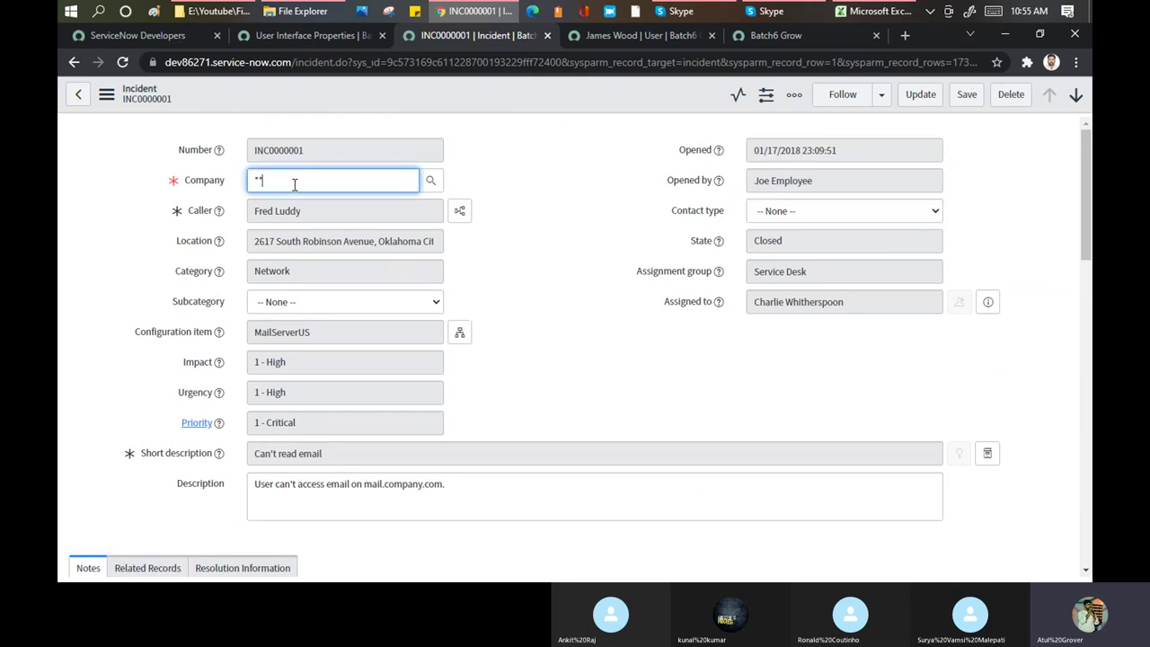
pyautogui.write('*')
pyautogui.scroll(-3, 352, 365)
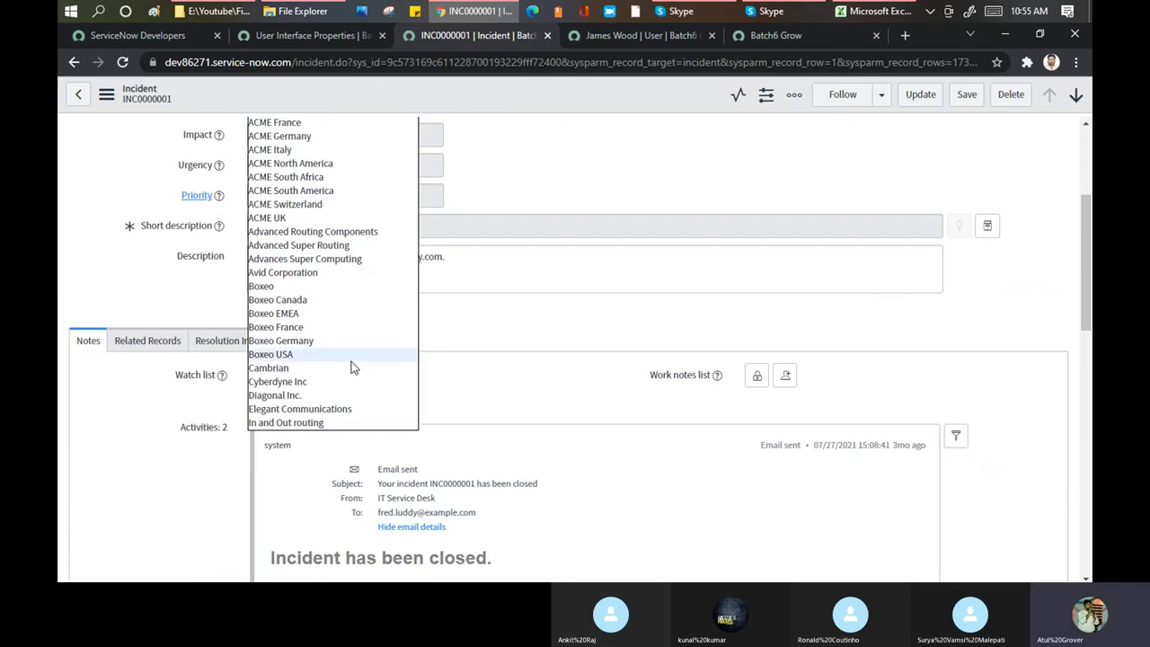
pyautogui.click(308, 37)
pyautogui.scroll(-10, 562, 296)
pyautogui.scroll(-10, 562, 301)
pyautogui.scroll(-3, 563, 296)
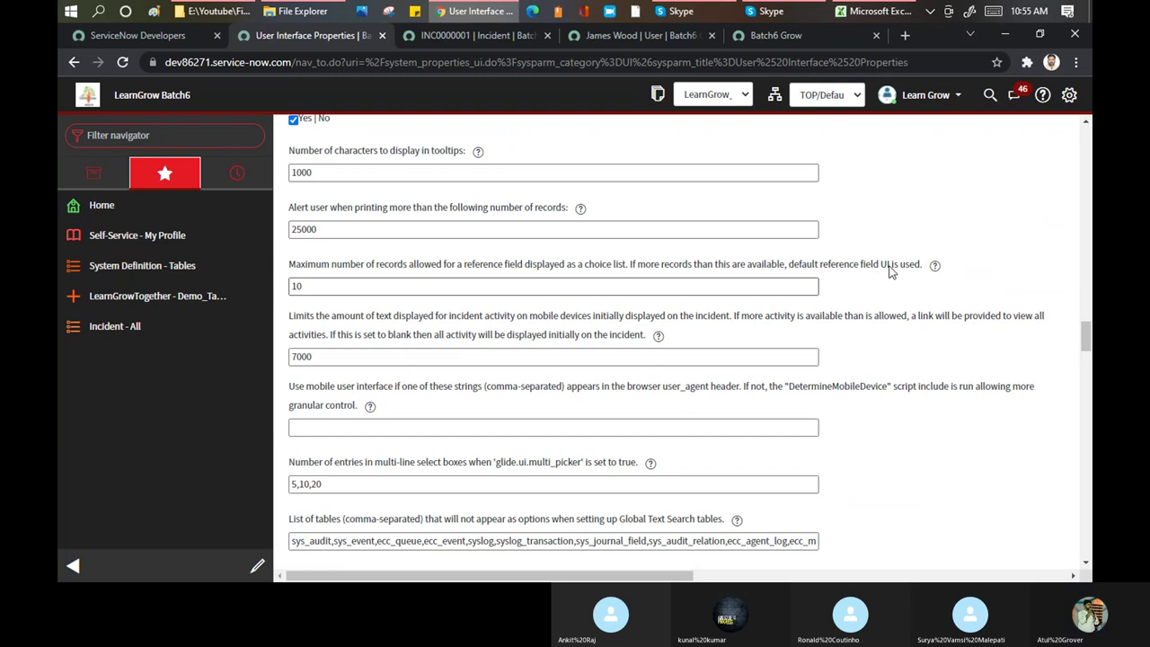
# Check the glide.ui.max_ref_dropdown limit of 10, then set Display "-- None --" radio button to Yes
pyautogui.moveTo(935, 274)
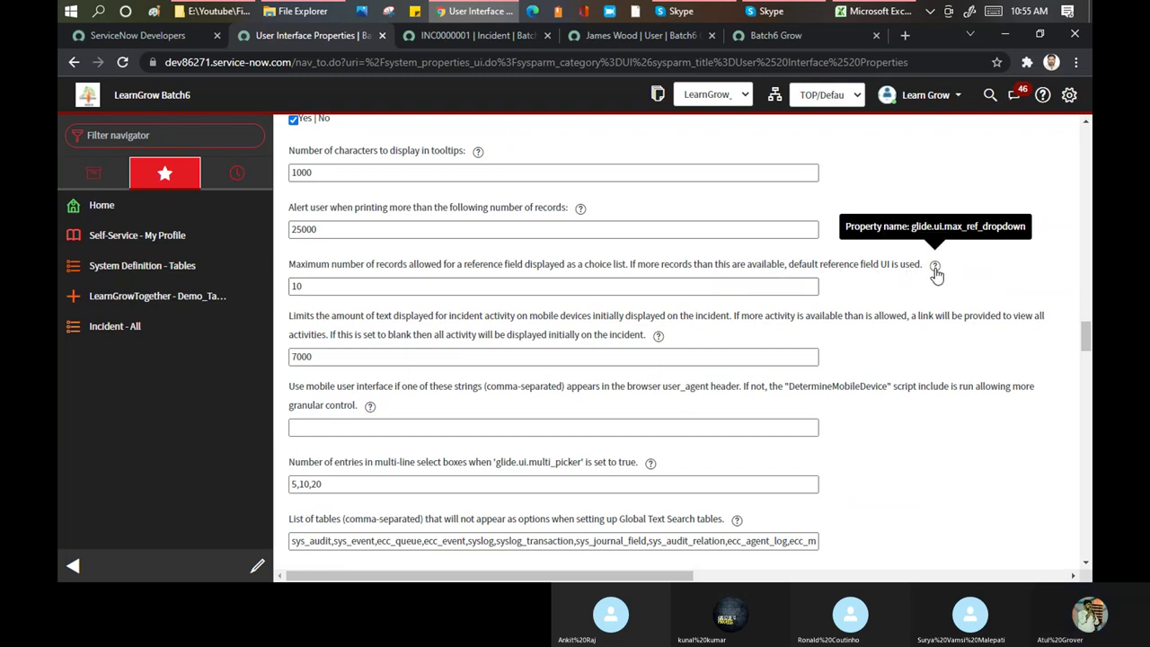
pyautogui.moveTo(313, 285); pyautogui.dragTo(287, 286)
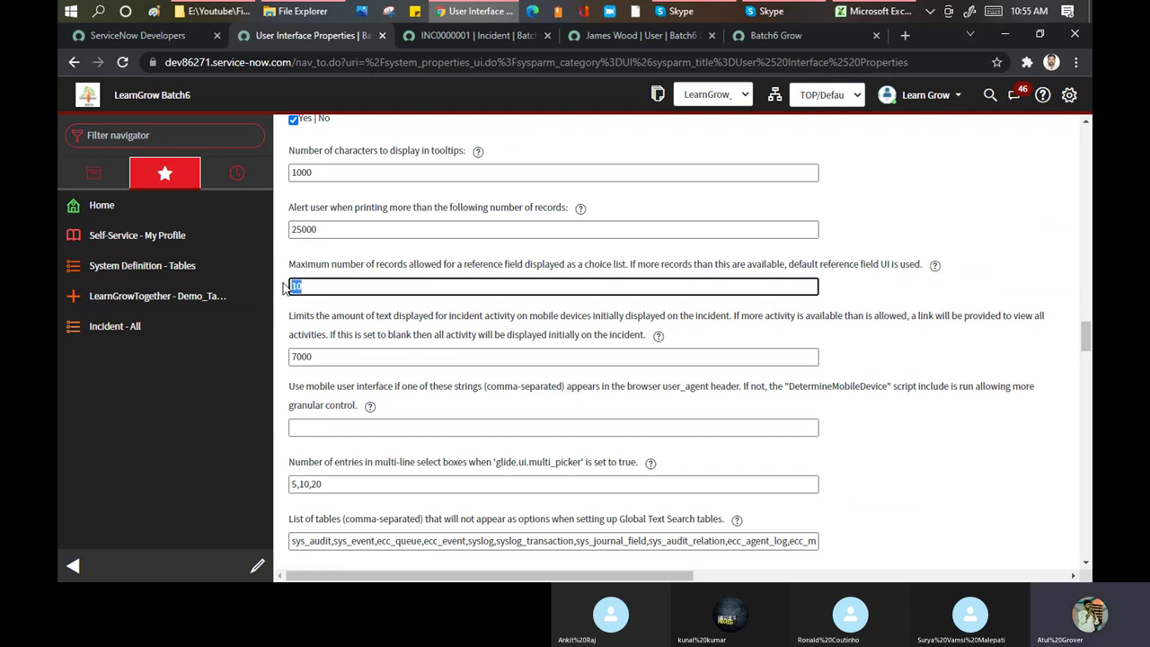
pyautogui.scroll(-3, 406, 241)
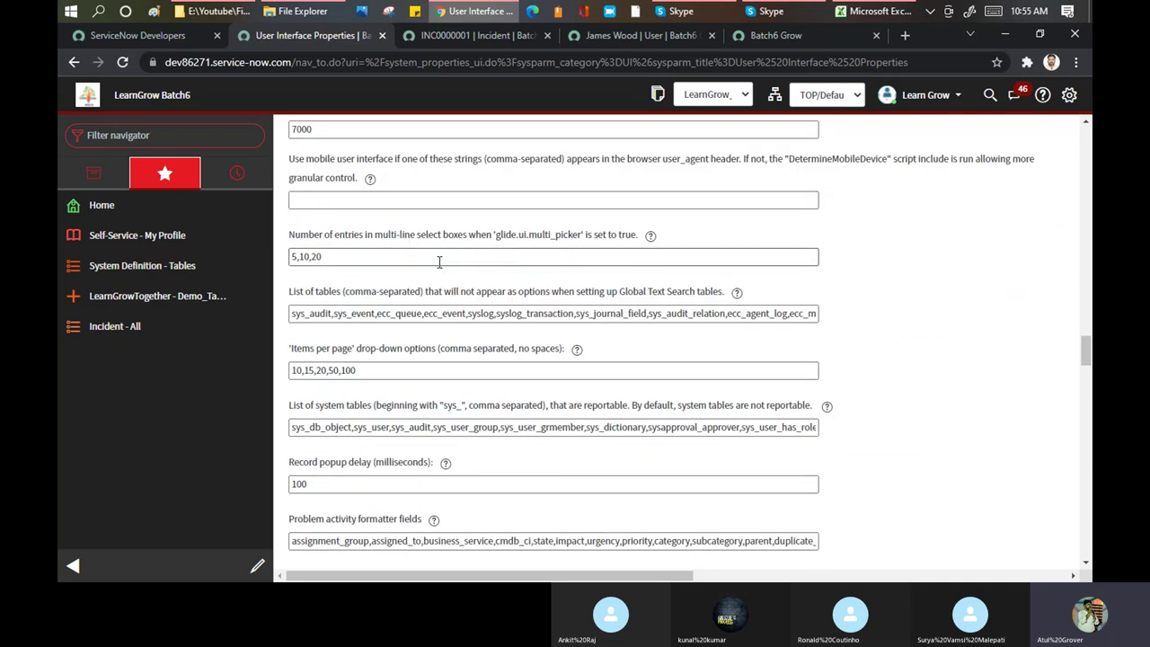
pyautogui.scroll(-4, 439, 261)
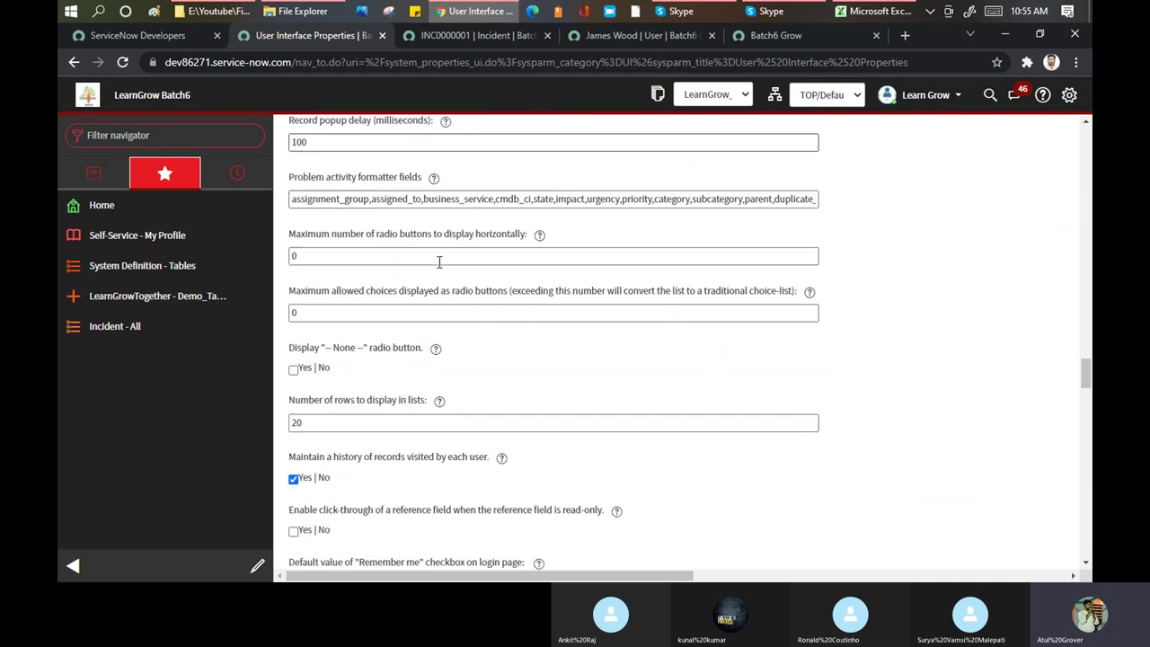
pyautogui.scroll(-1, 439, 261)
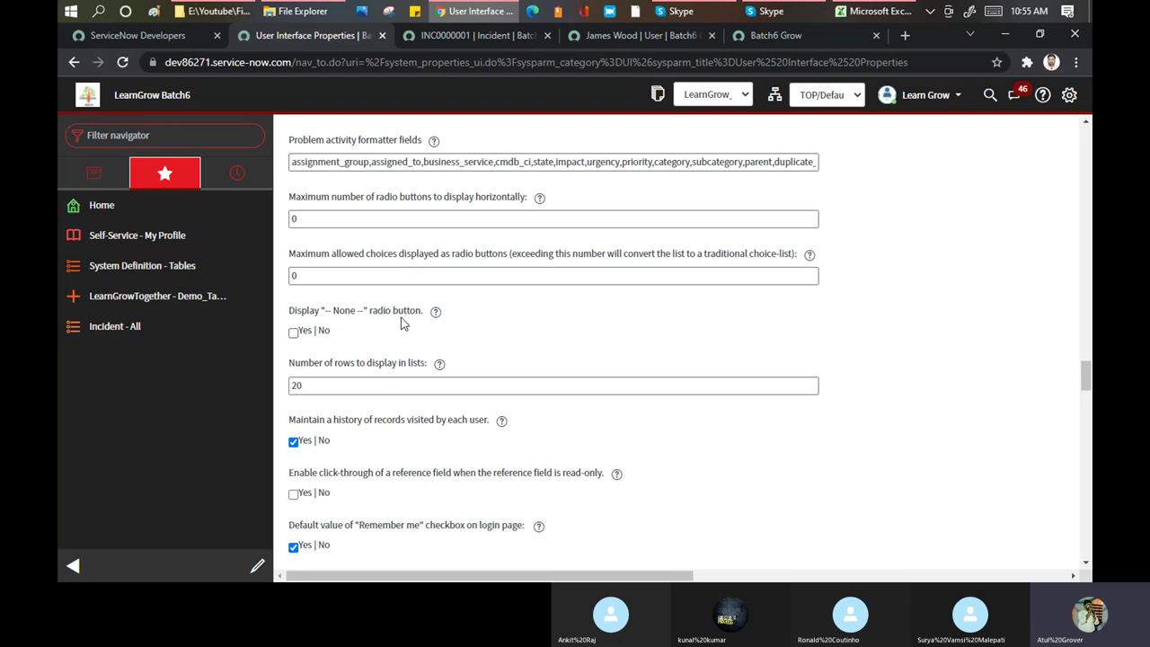
pyautogui.click(293, 332)
# Filter the application navigator for 'Incide' and open the Incident > Open list of active incidents
pyautogui.click(487, 35)
pyautogui.click(600, 38)
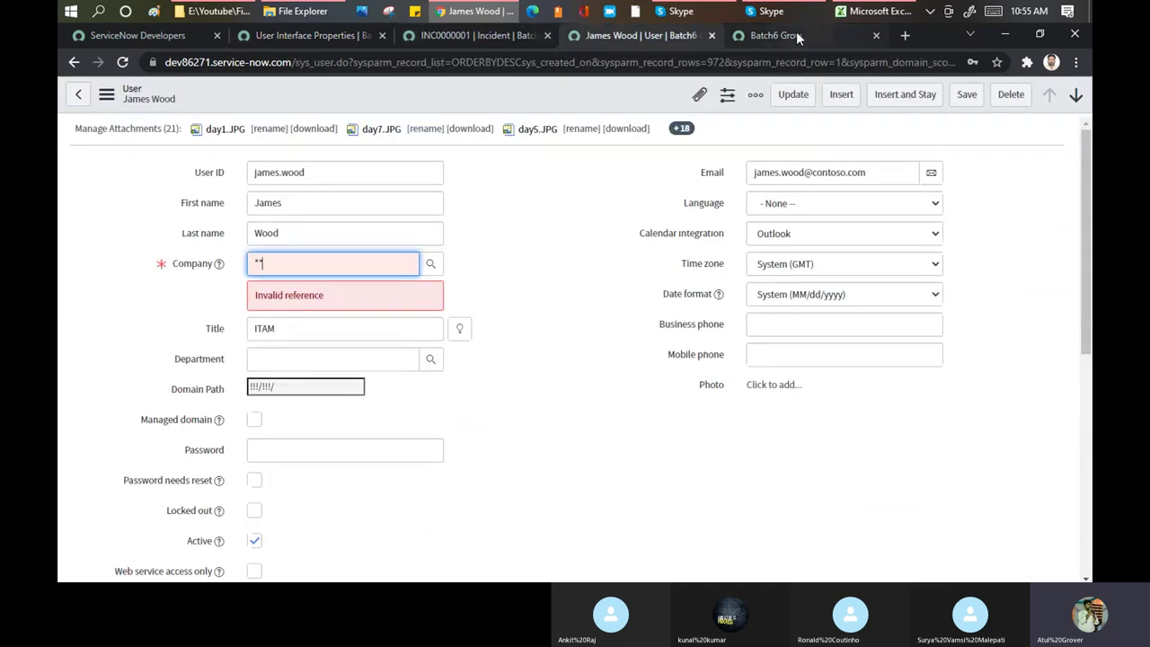
pyautogui.click(774, 40)
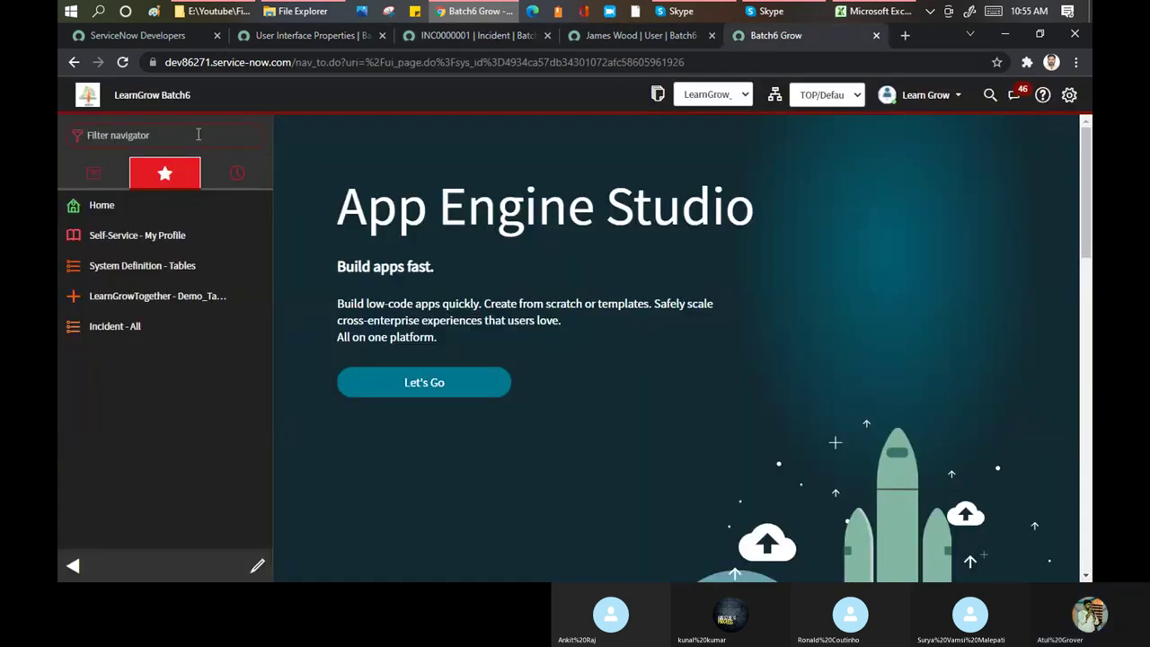
pyautogui.click(197, 134)
pyautogui.write('Inc')
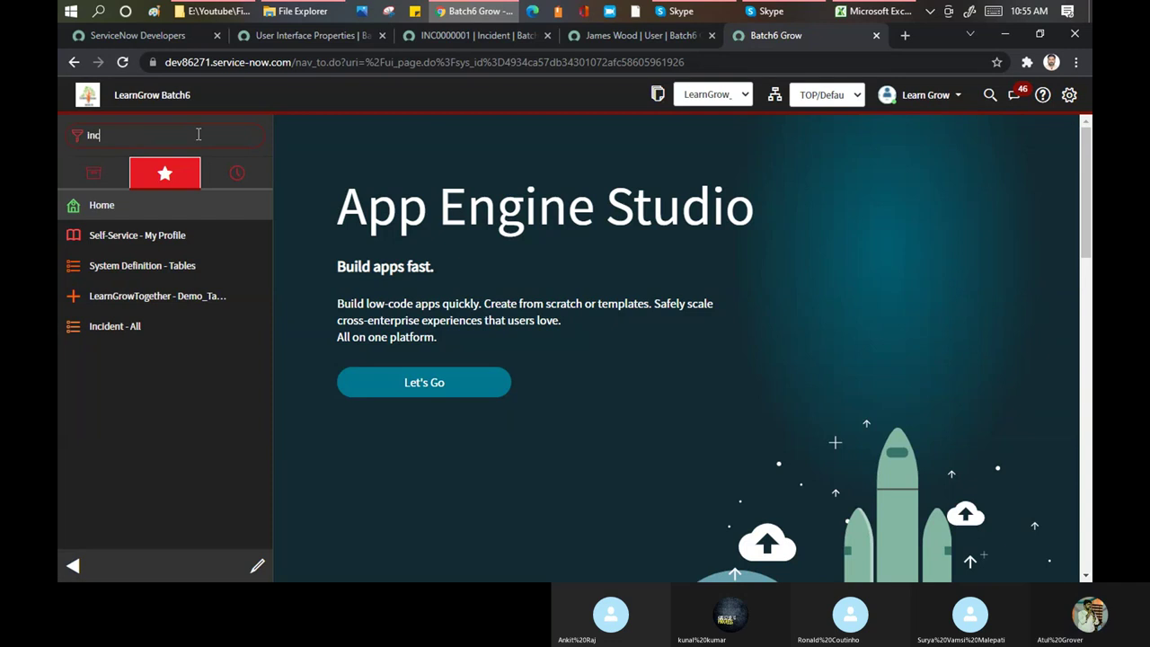
pyautogui.write('ide')
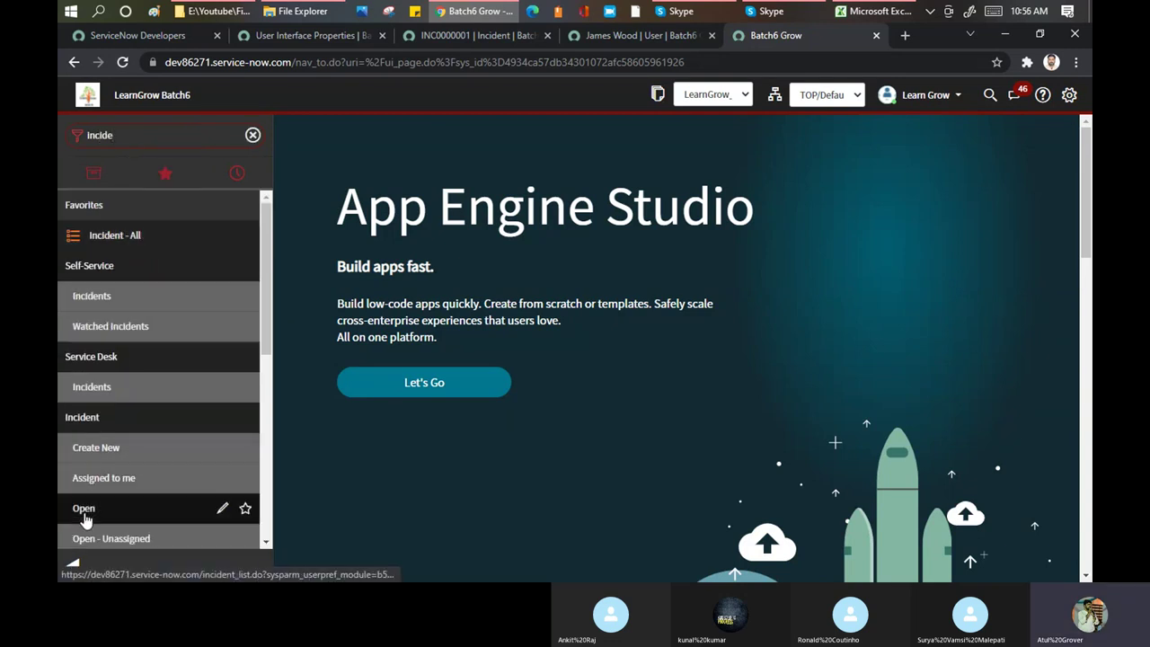
pyautogui.click(84, 517)
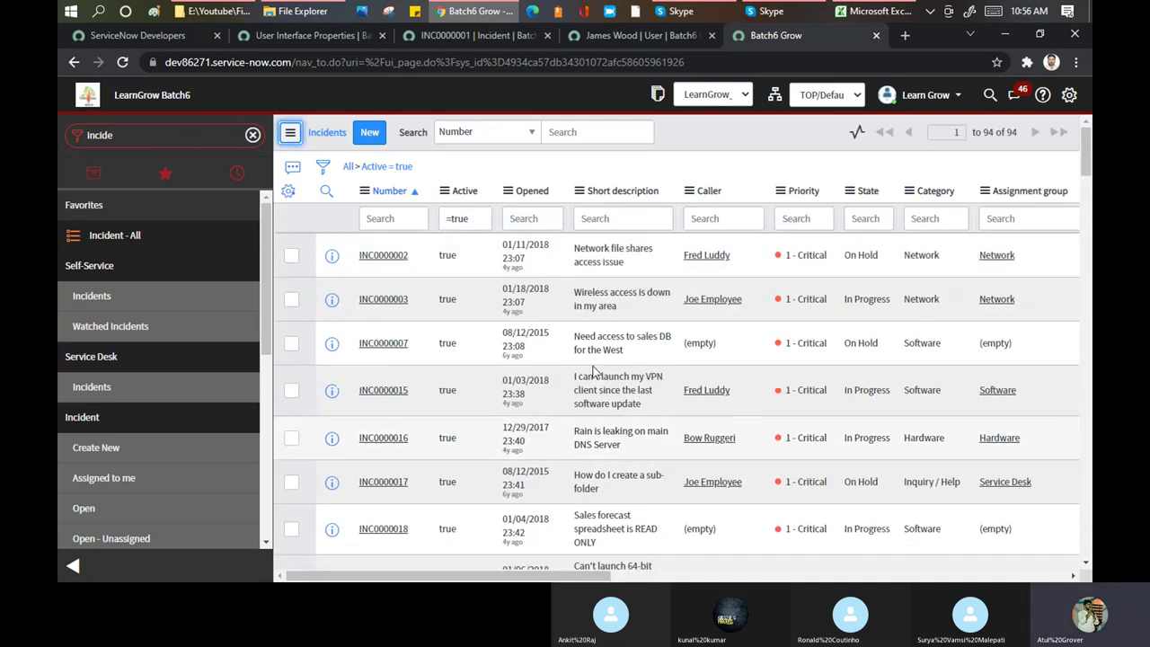
# Check the incident list's rows-per-page choices, then go back to the User Interface Properties page
pyautogui.scroll(-10, 876, 243)
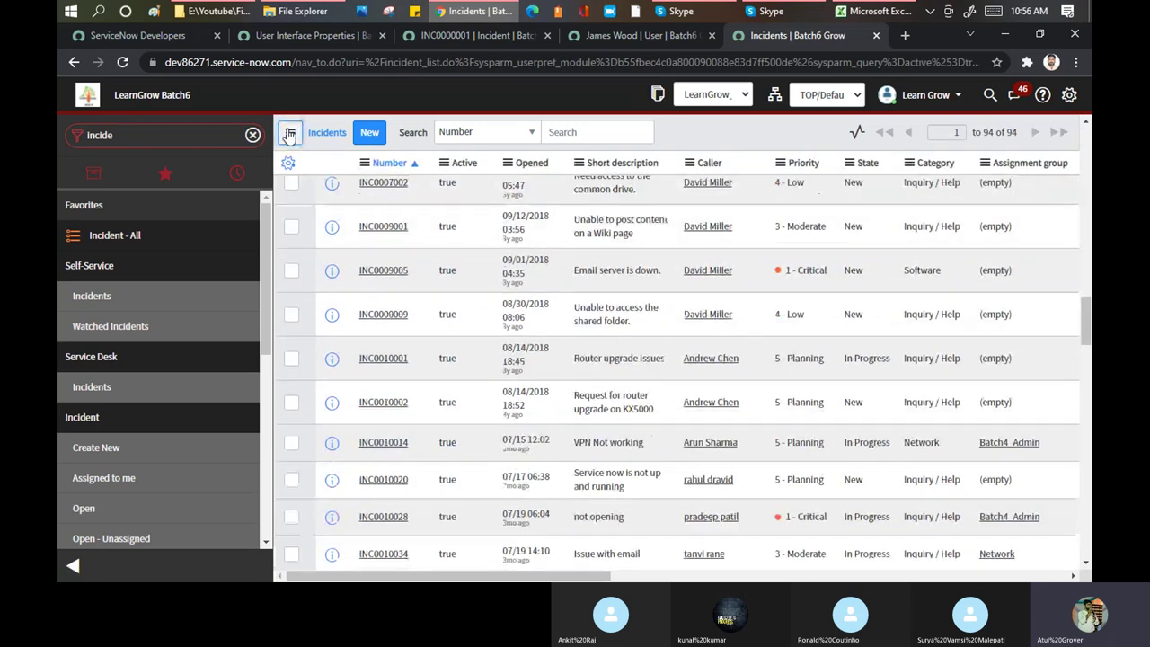
pyautogui.click(289, 132)
pyautogui.moveTo(367, 196)
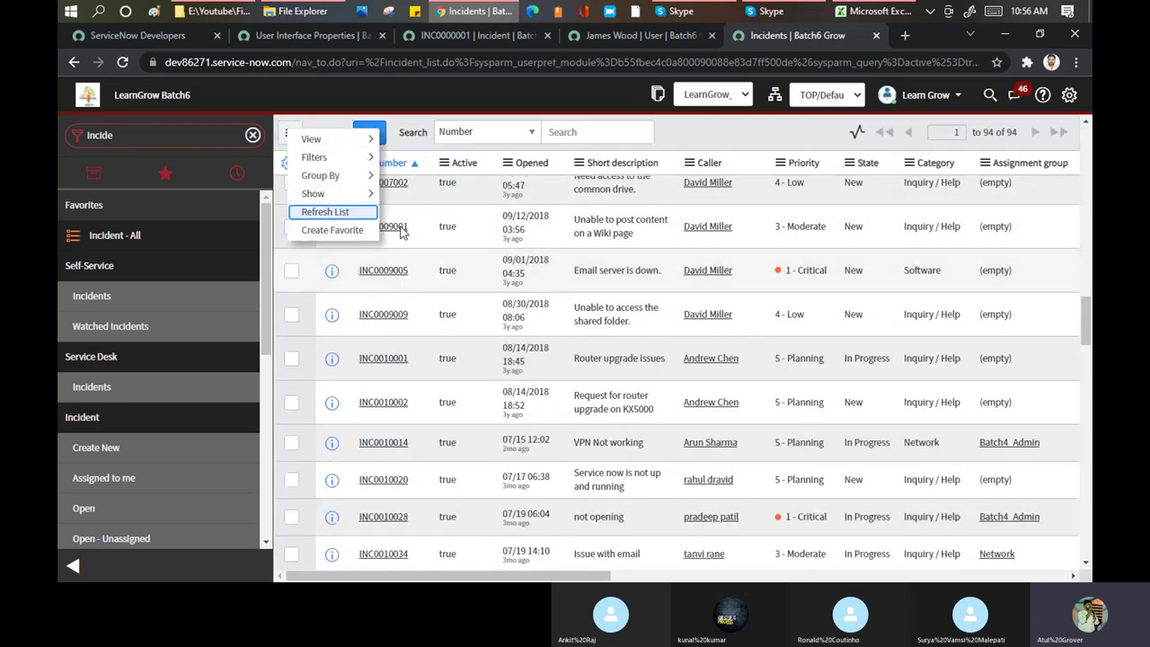
pyautogui.moveTo(347, 177)
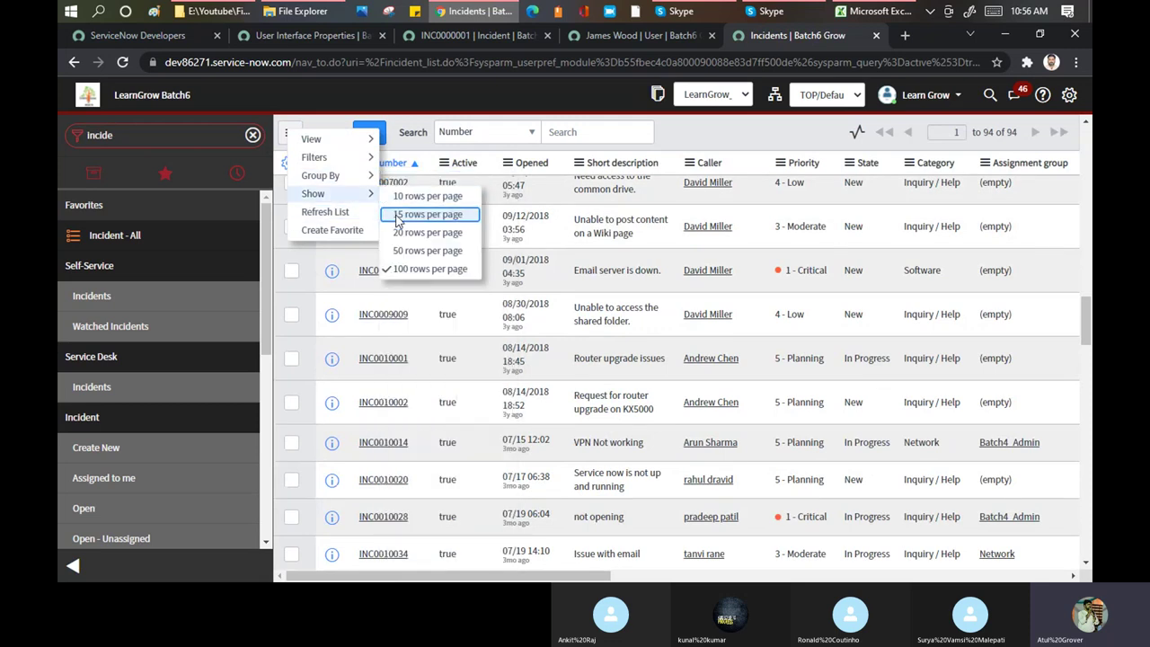
pyautogui.click(281, 36)
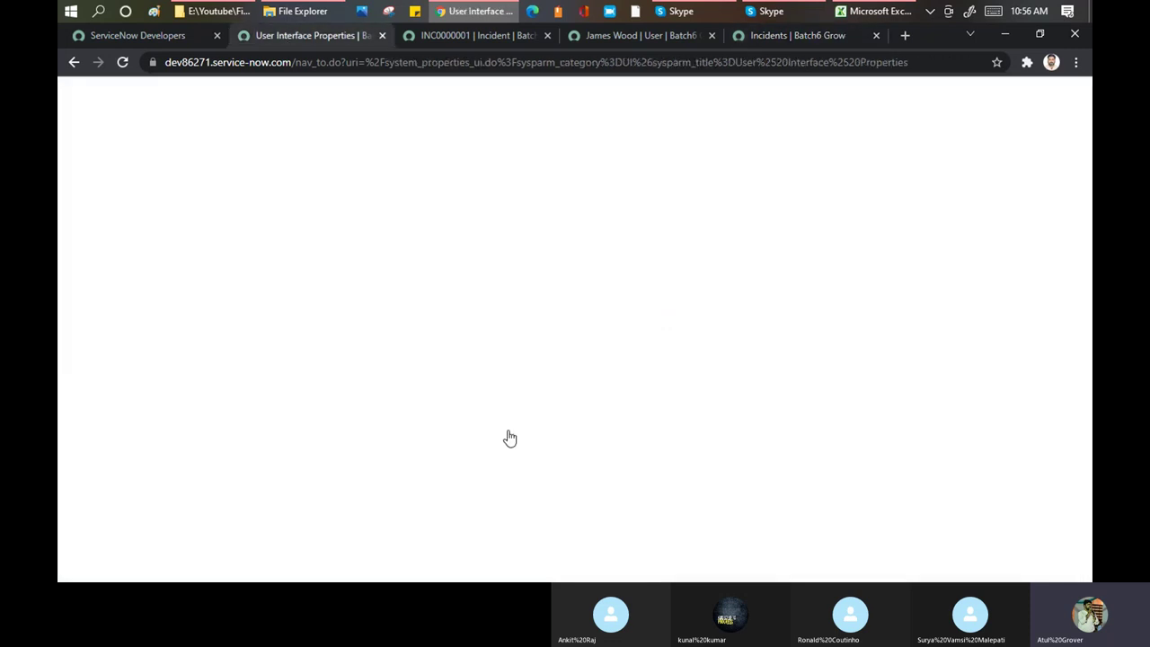
pyautogui.scroll(-1, 548, 280)
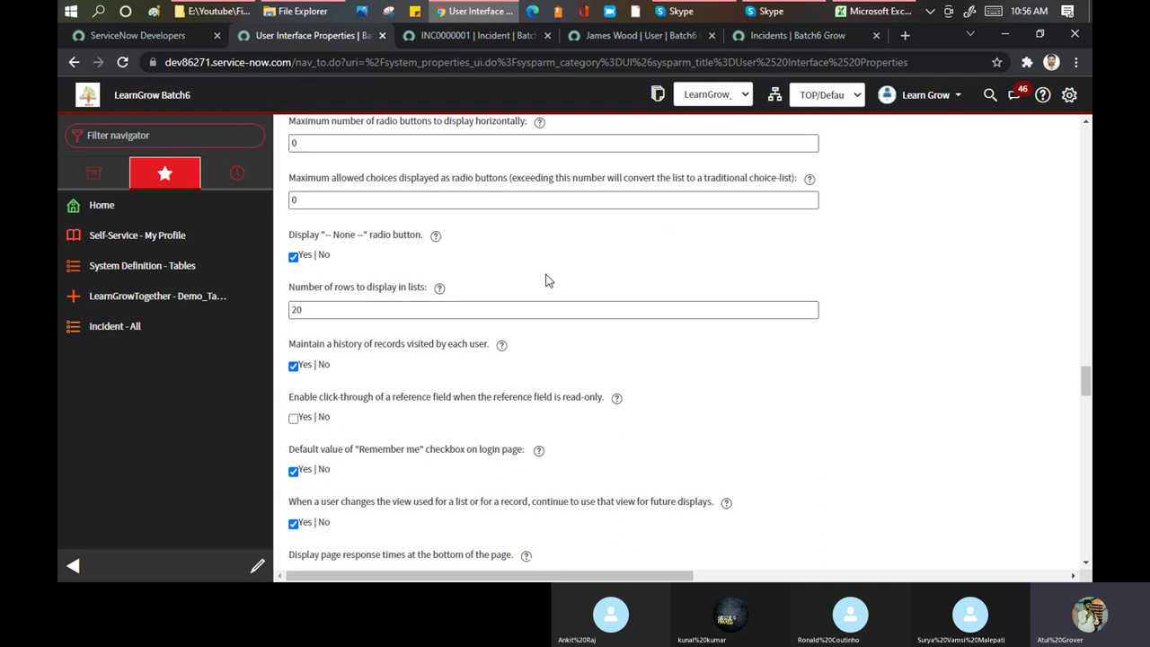
pyautogui.scroll(-3, 545, 280)
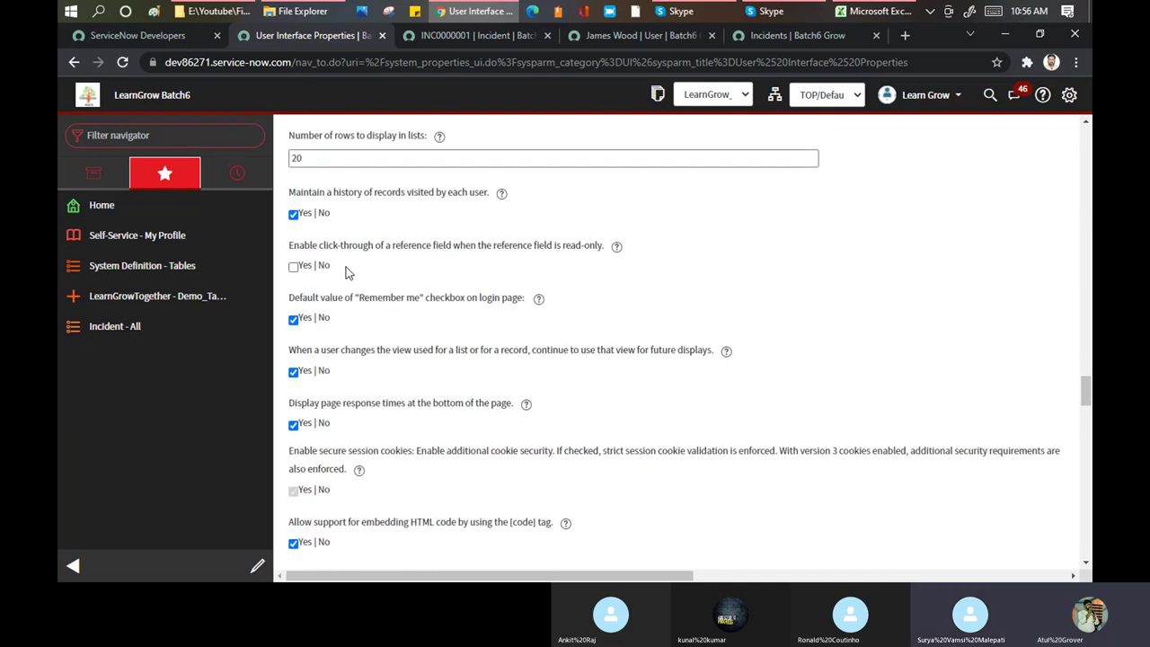
pyautogui.scroll(3, 453, 231)
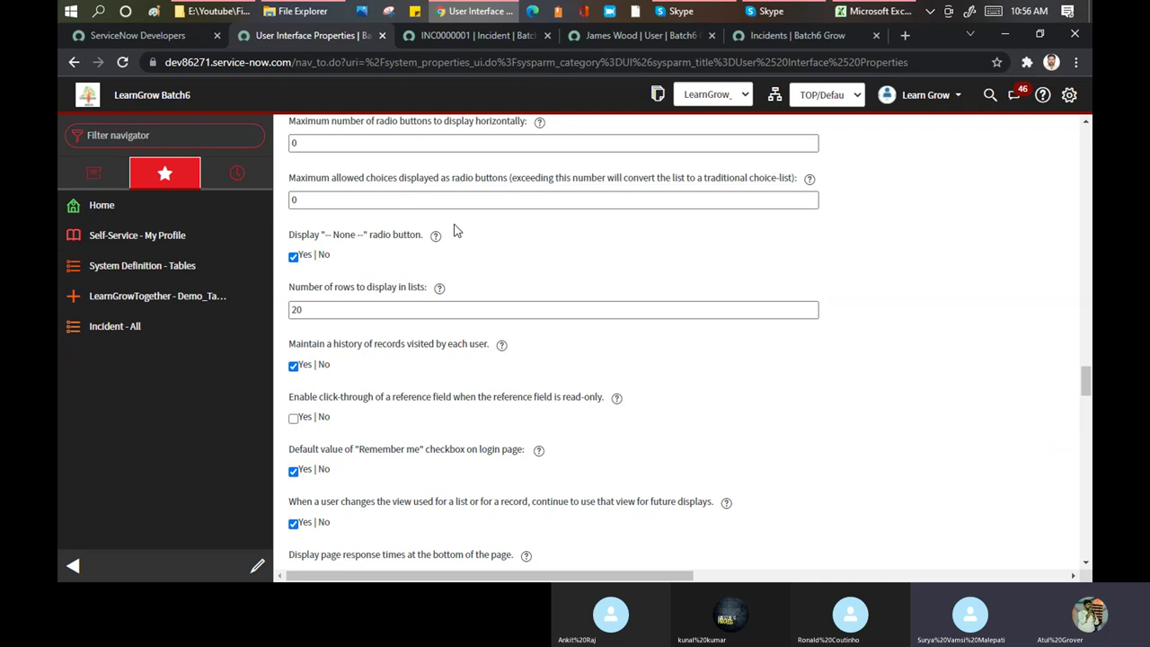
pyautogui.moveTo(422, 237); pyautogui.dragTo(289, 242)
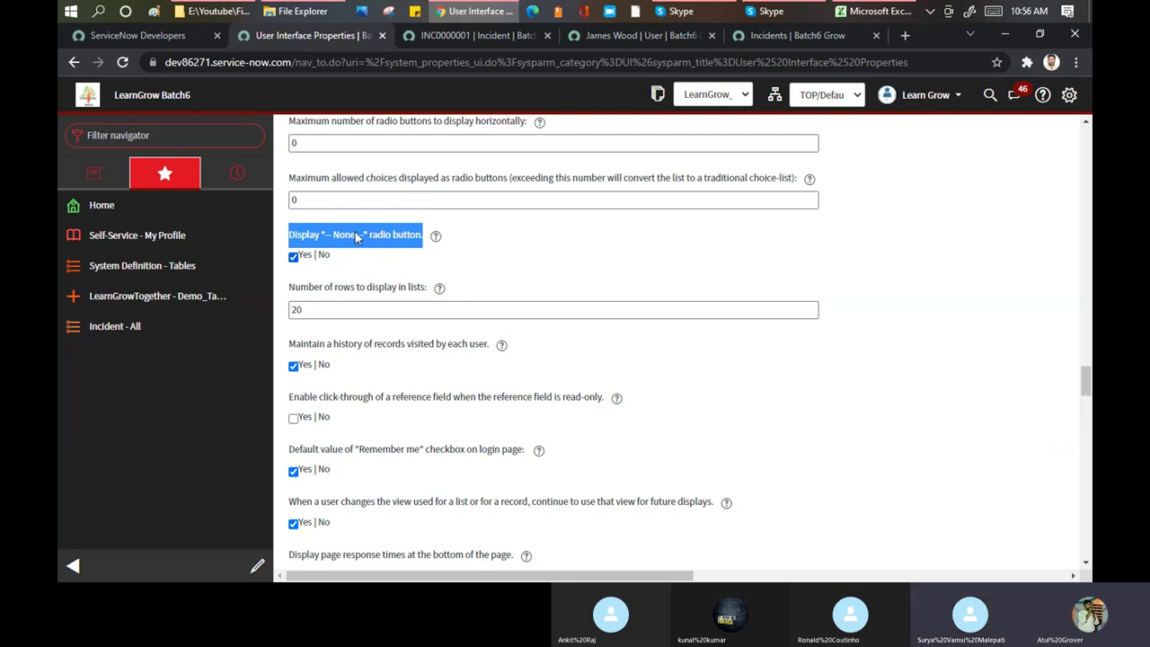
pyautogui.click(527, 260)
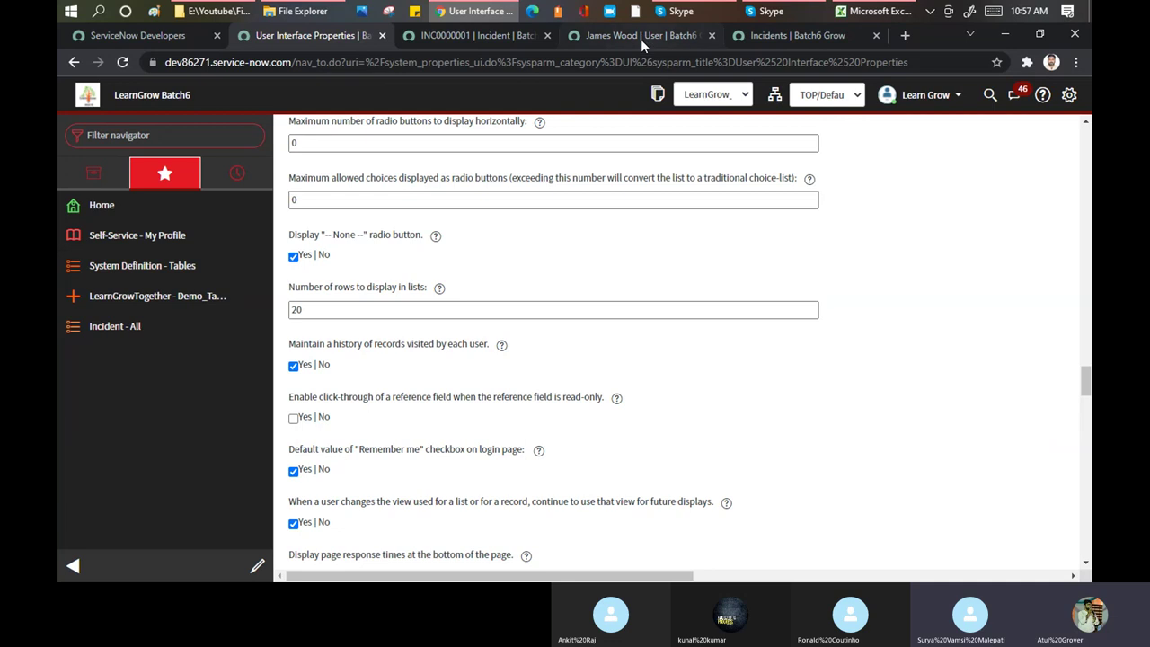
pyautogui.scroll(-20, 865, 403)
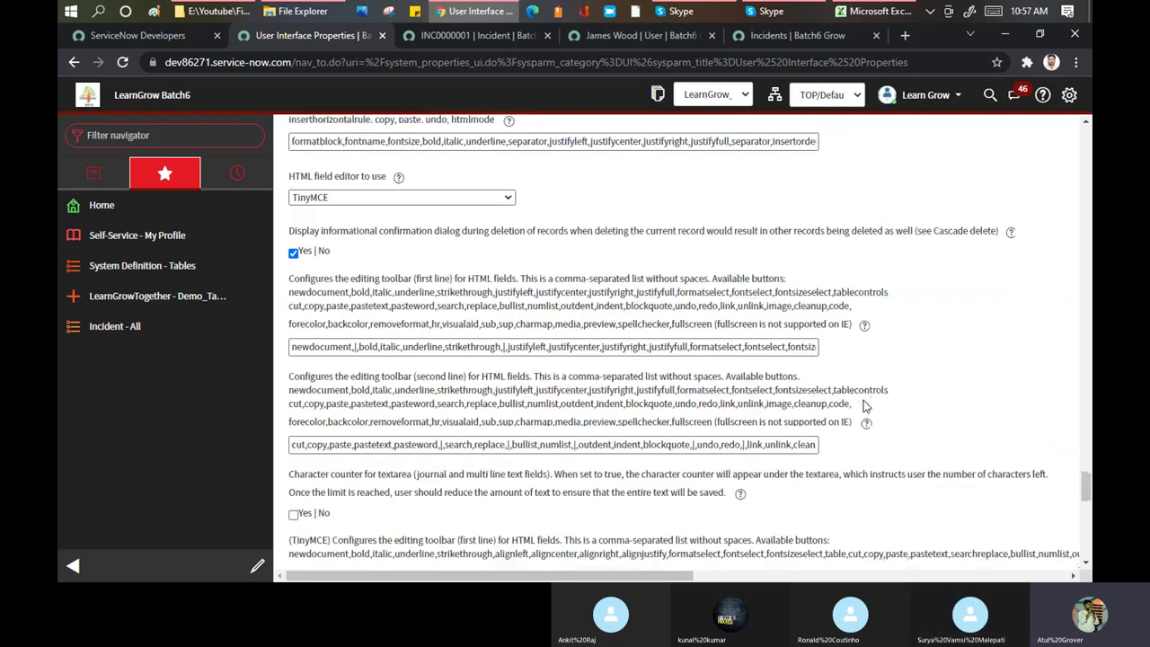
pyautogui.scroll(-10, 865, 403)
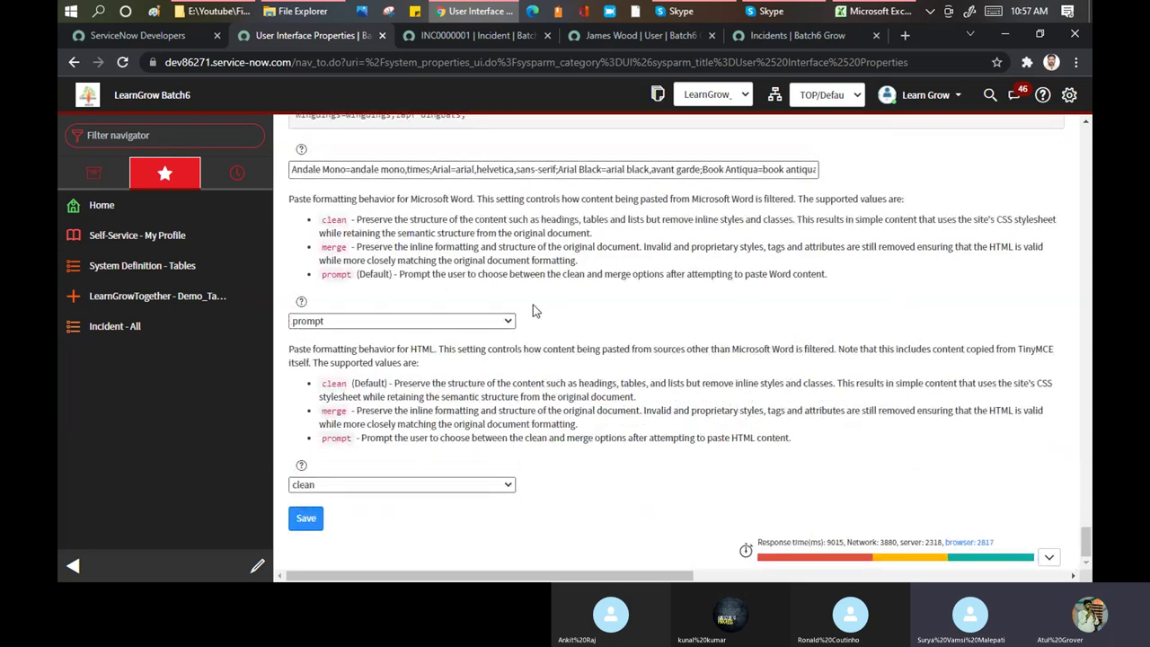
pyautogui.scroll(10, 532, 310)
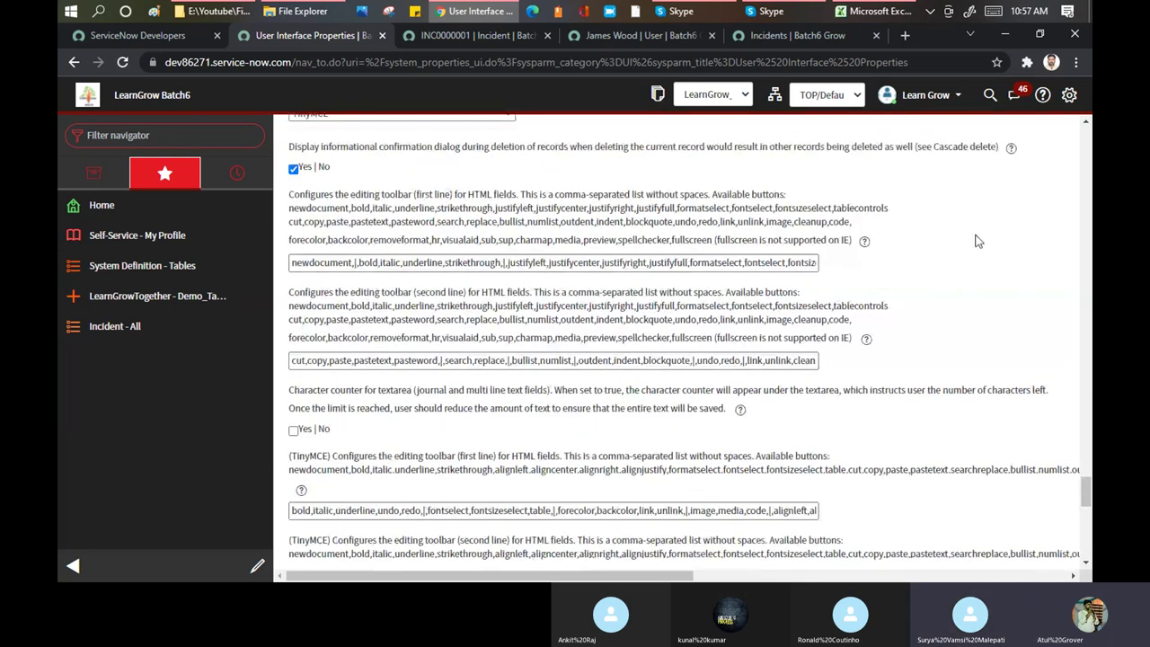
pyautogui.scroll(10, 977, 240)
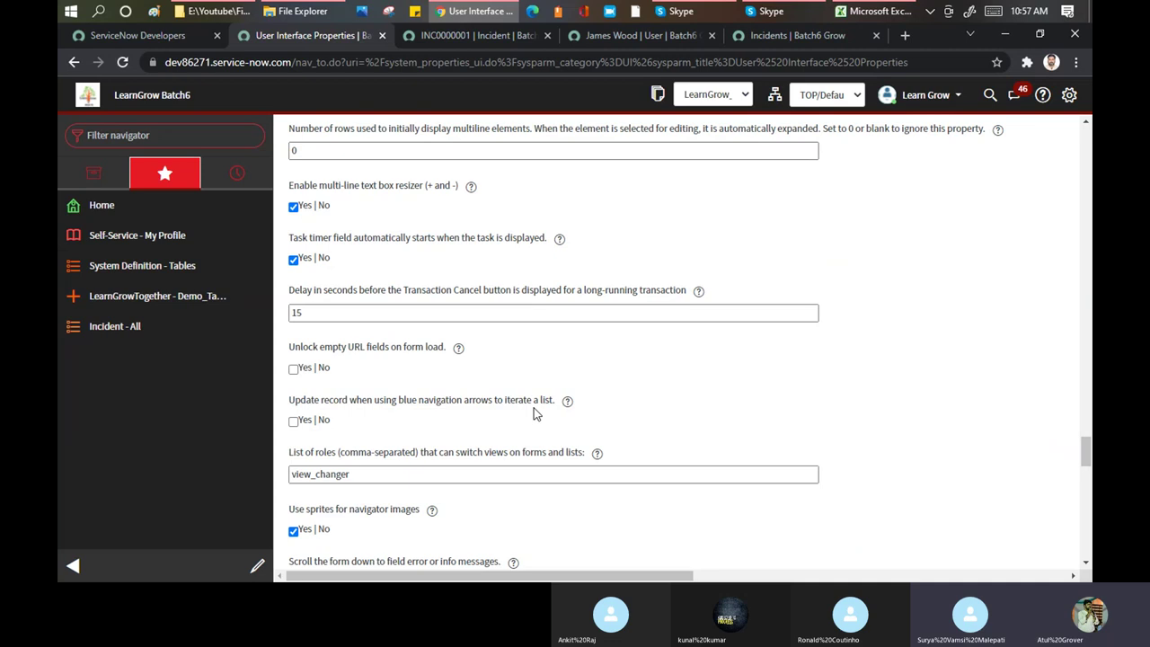
pyautogui.scroll(-2, 493, 295)
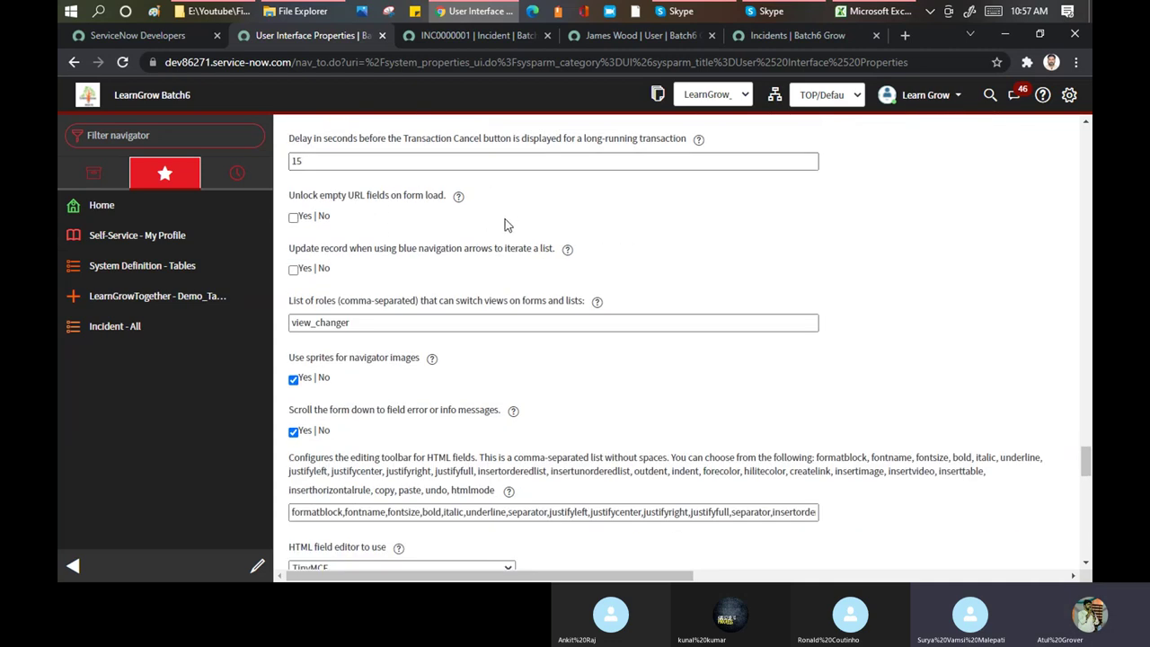
pyautogui.scroll(-2, 498, 296)
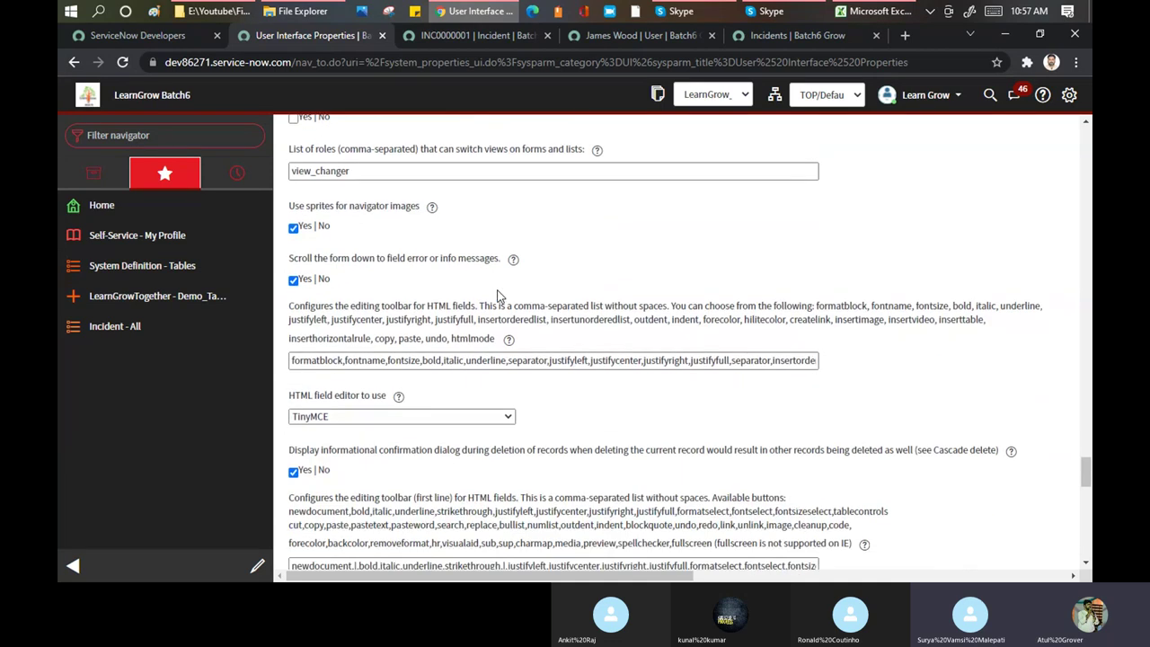
pyautogui.scroll(5, 498, 297)
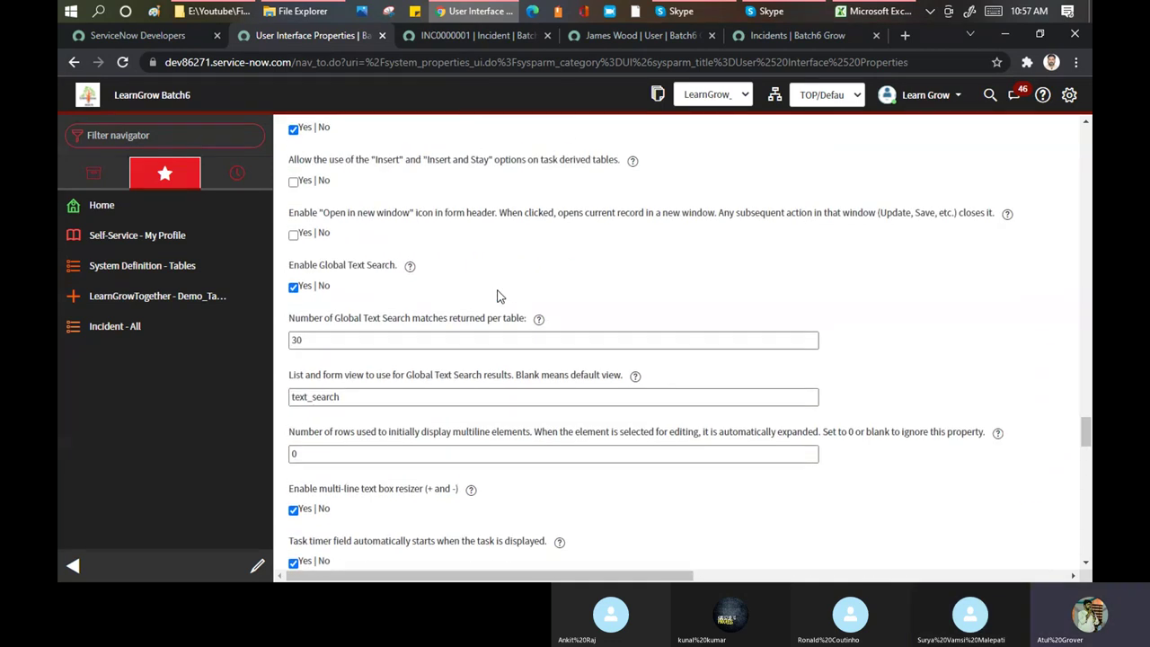
pyautogui.scroll(2, 499, 296)
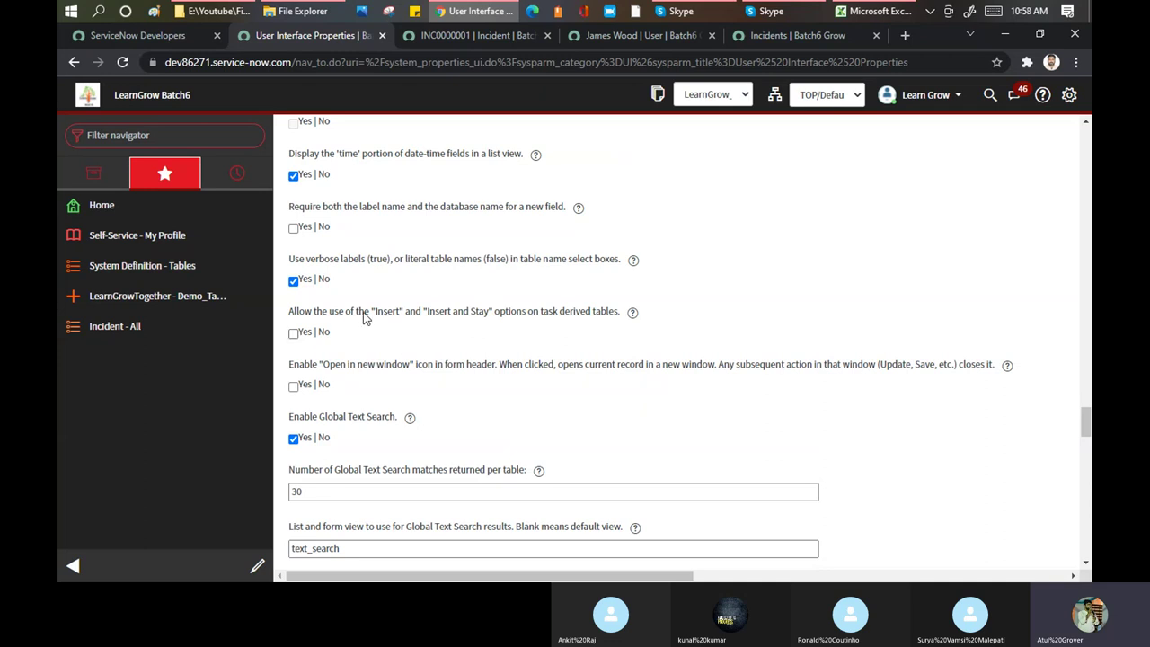
pyautogui.moveTo(376, 314); pyautogui.dragTo(494, 319)
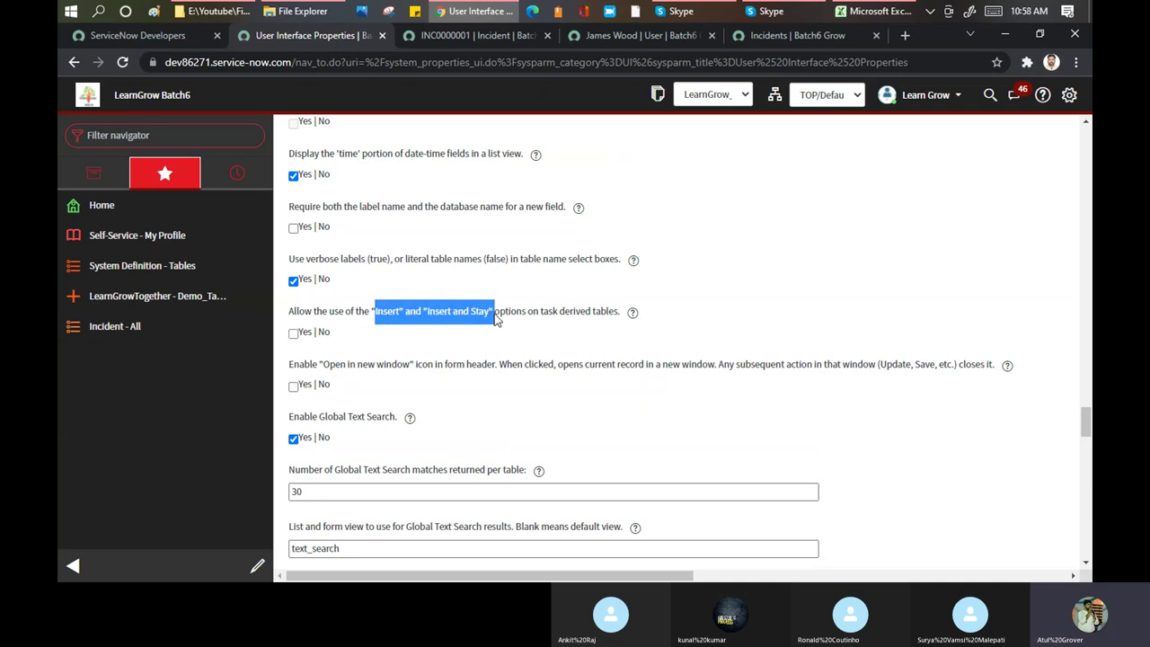
pyautogui.scroll(-3, 605, 260)
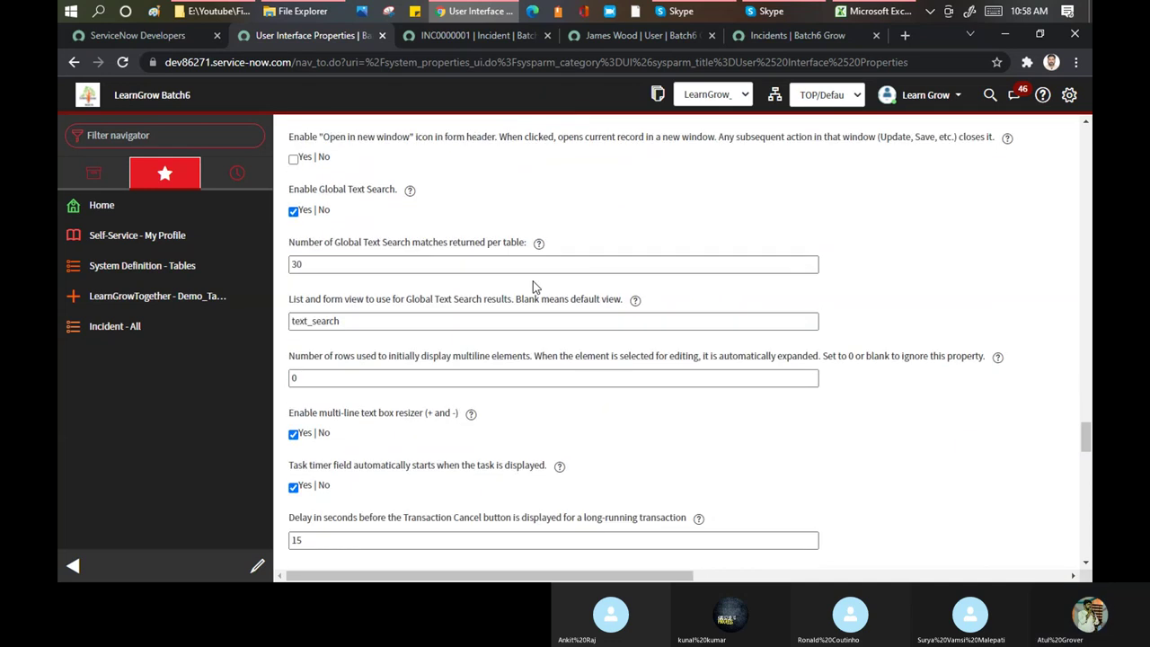
pyautogui.scroll(-1, 571, 273)
pyautogui.scroll(2, 377, 206)
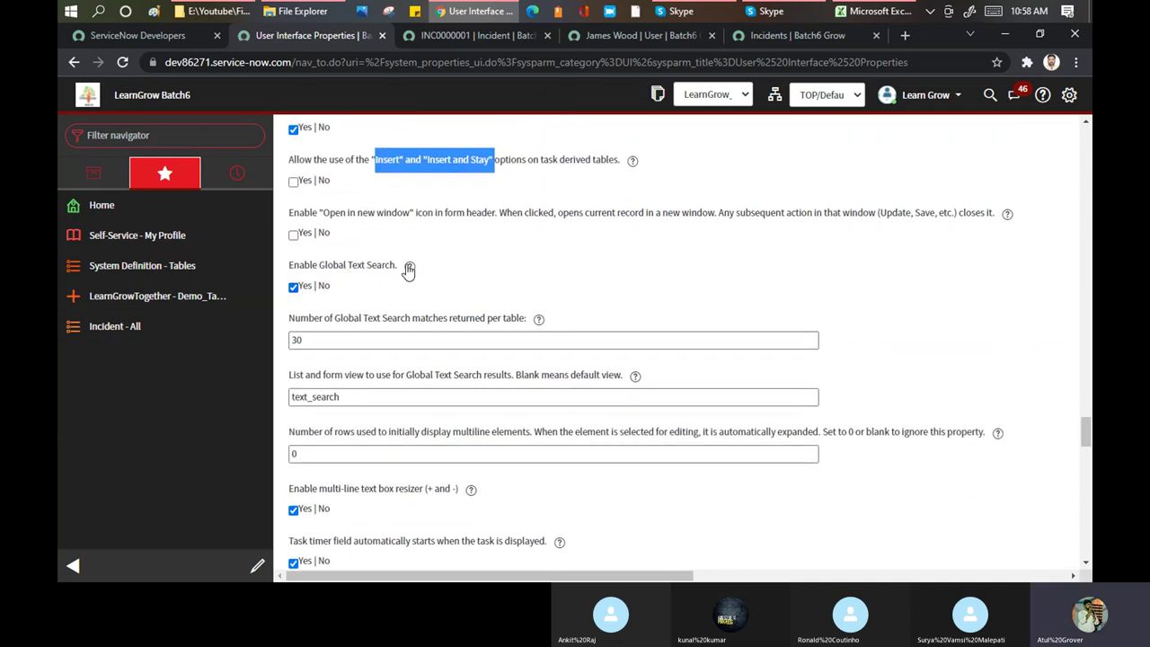
pyautogui.click(294, 287)
pyautogui.moveTo(348, 318); pyautogui.dragTo(526, 314)
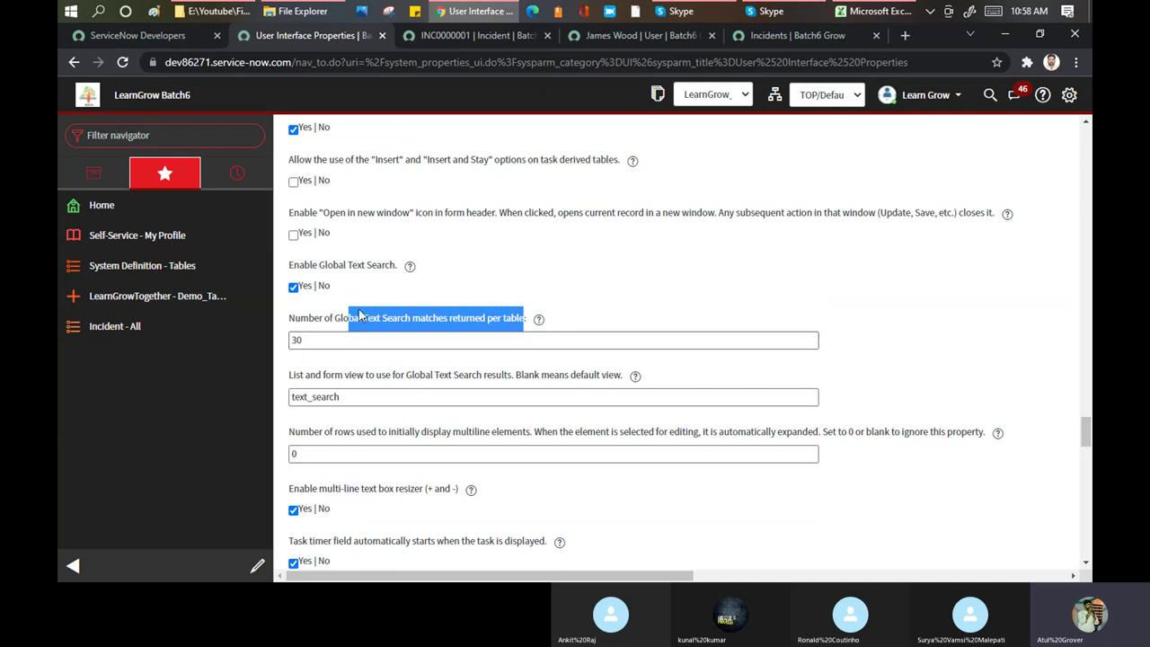
pyautogui.moveTo(310, 340); pyautogui.dragTo(280, 341)
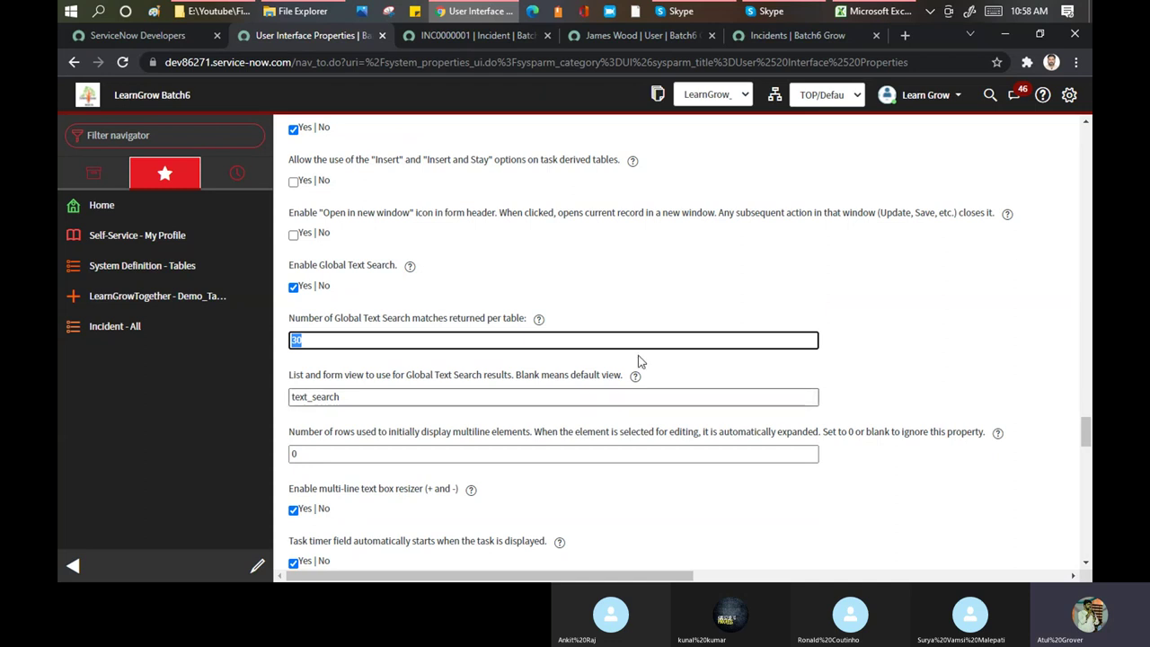
pyautogui.scroll(-3, 551, 266)
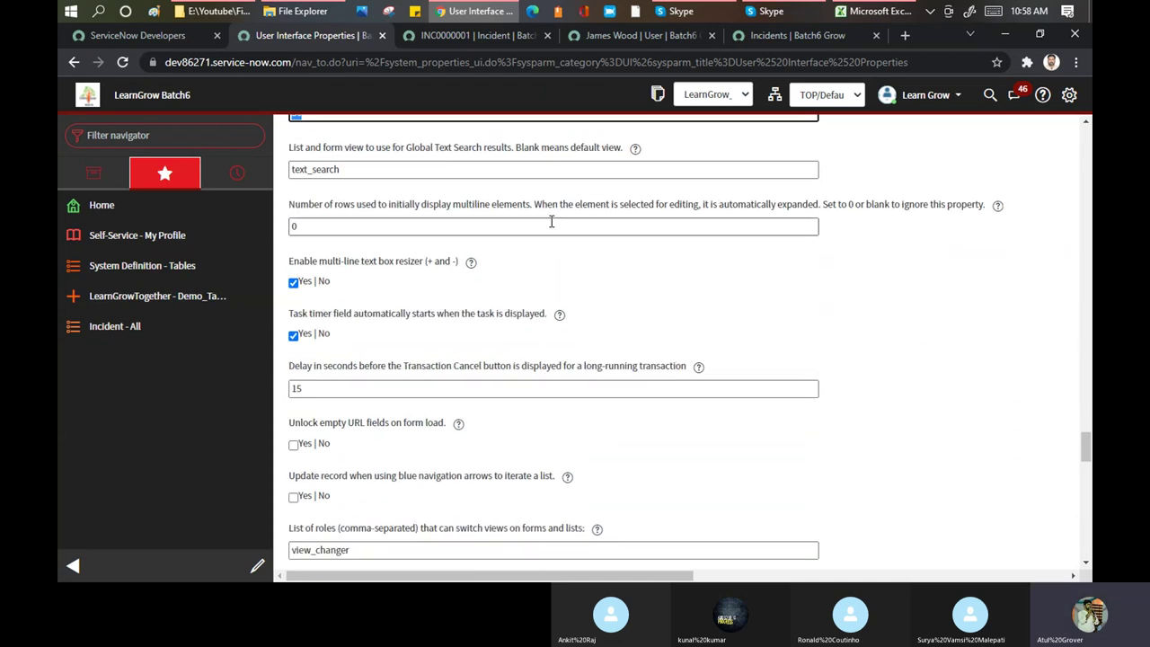
pyautogui.scroll(-2, 552, 224)
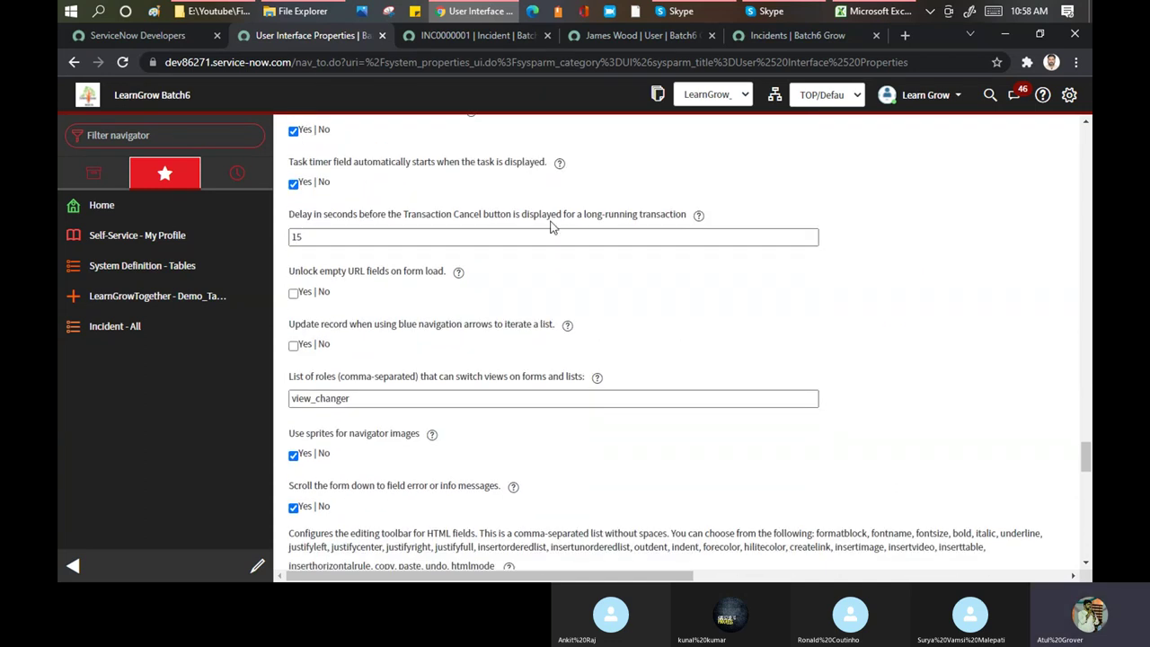
pyautogui.scroll(2, 551, 226)
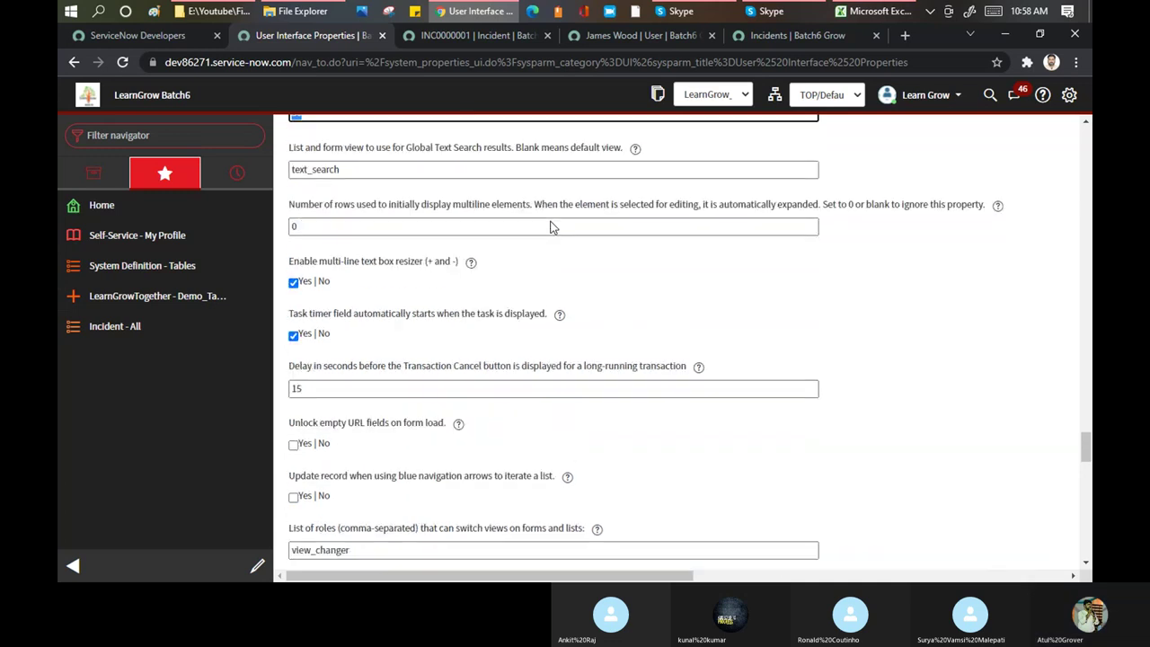
pyautogui.scroll(3, 551, 221)
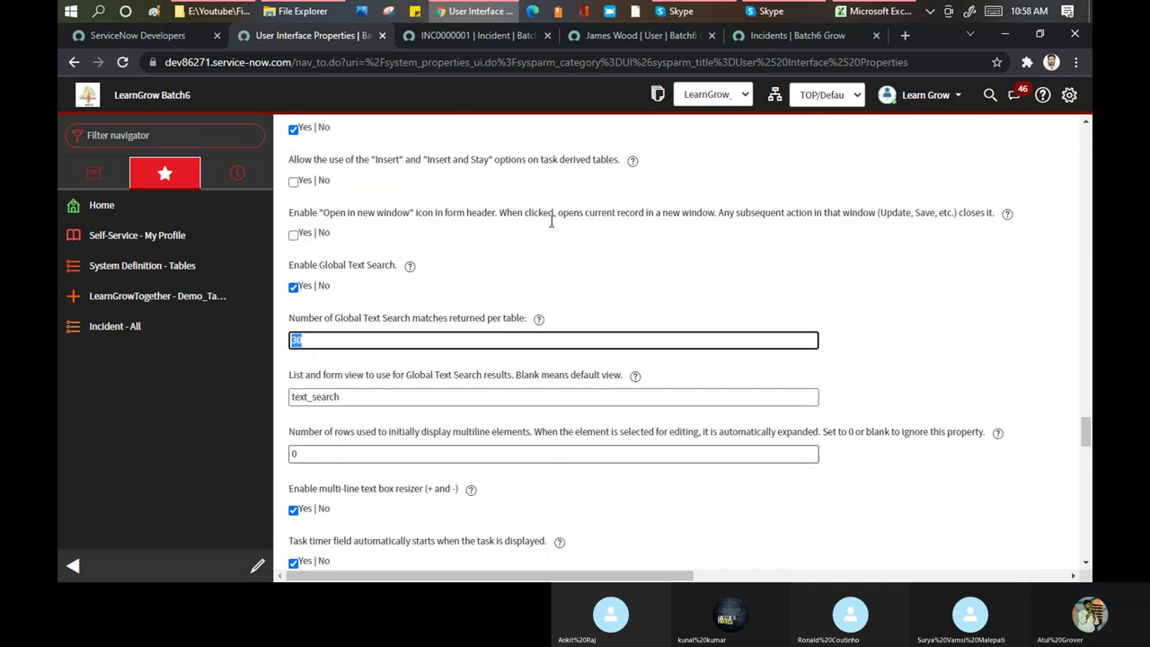
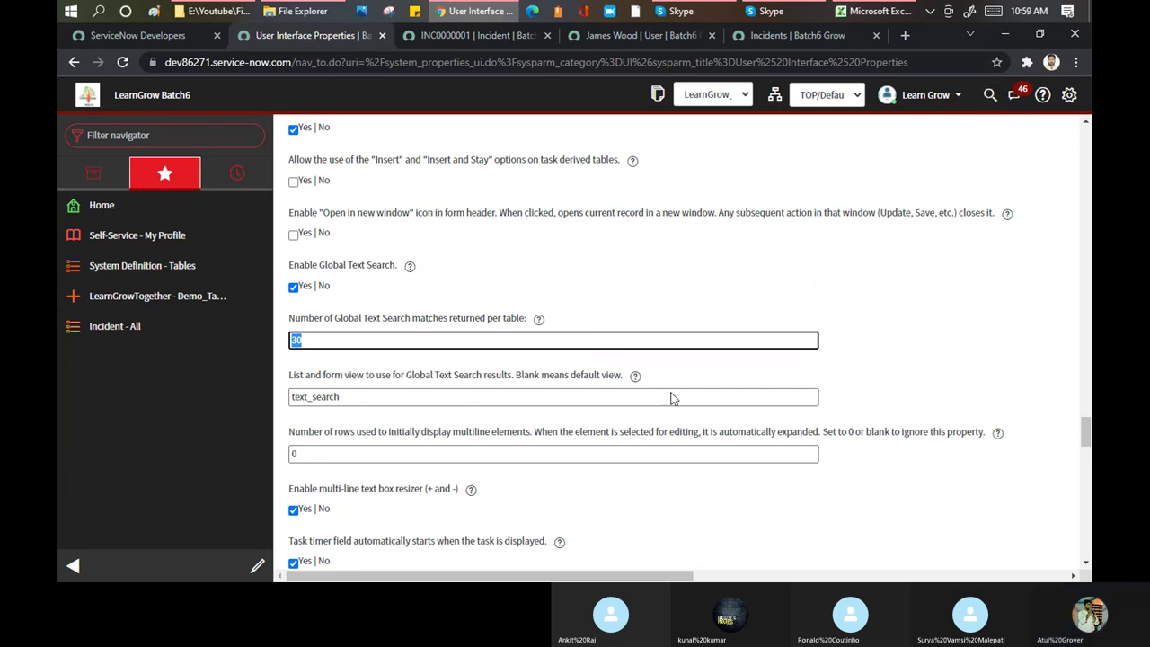
# Filter the application navigator with 'system pr' to list Basic Configuration, UI Properties and Email Properties
pyautogui.scroll(-3, 549, 246)
pyautogui.scroll(-1, 551, 247)
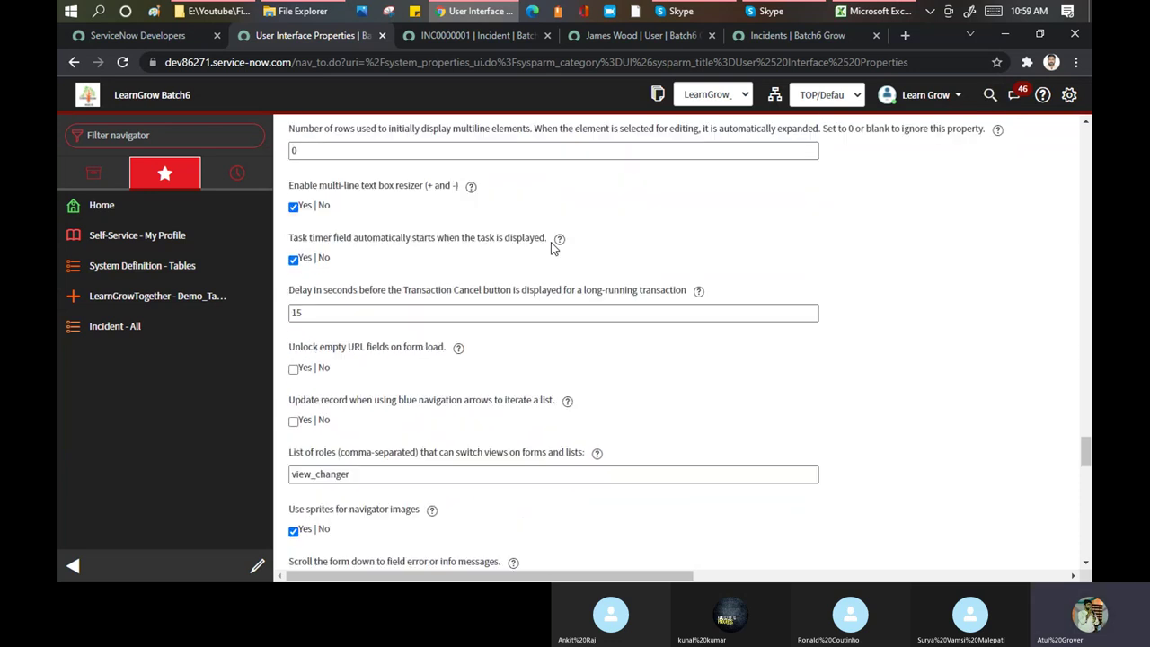
pyautogui.scroll(-2, 539, 234)
pyautogui.scroll(-5, 519, 216)
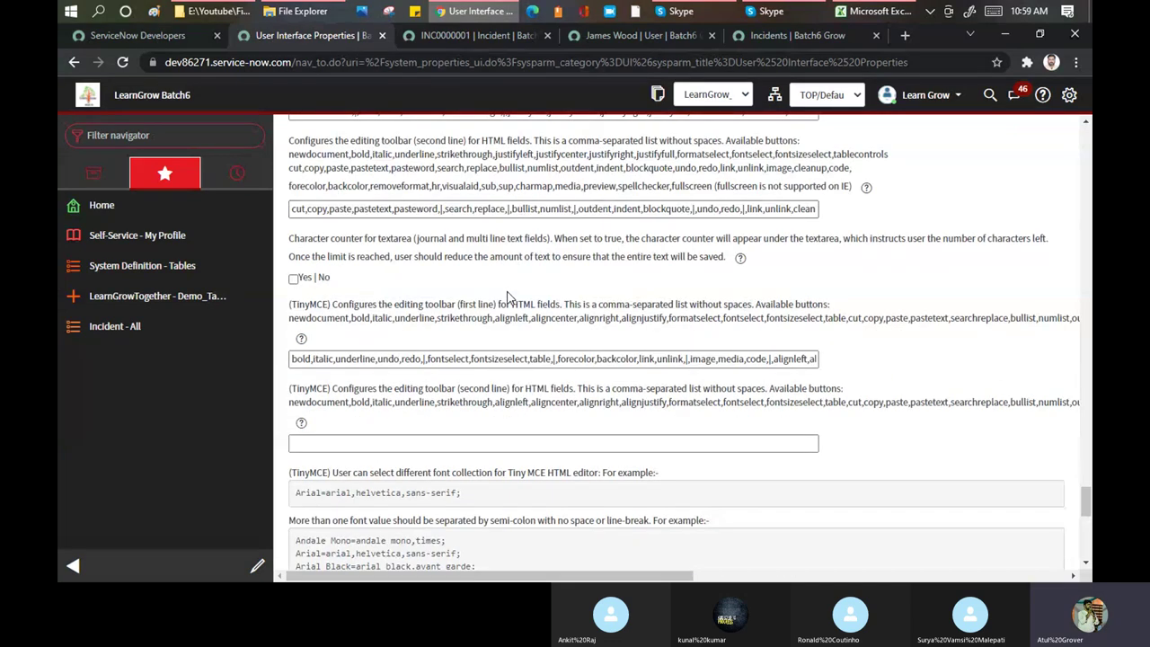
pyautogui.scroll(-3, 521, 211)
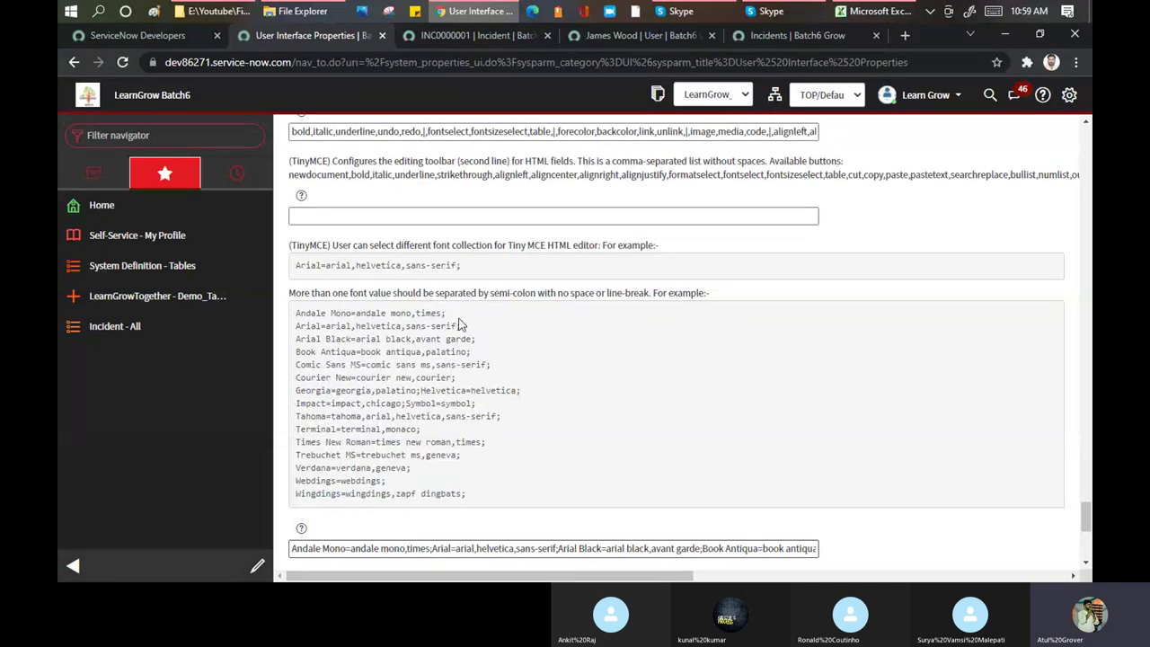
pyautogui.scroll(-2, 476, 324)
pyautogui.scroll(-3, 532, 286)
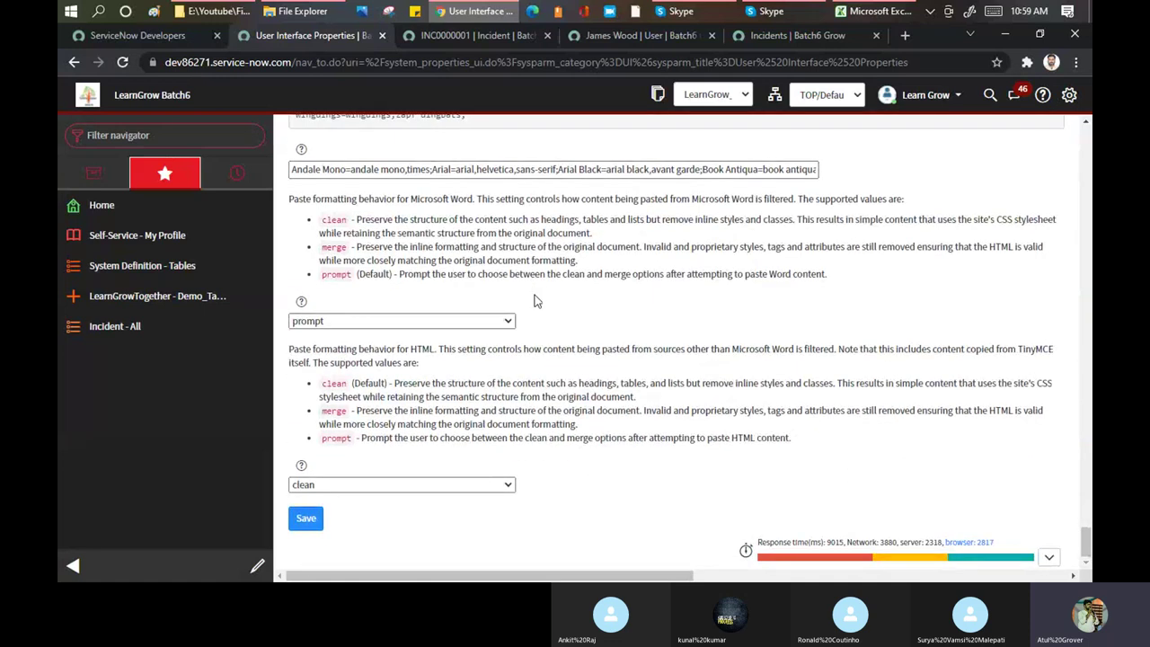
pyautogui.scroll(15, 534, 300)
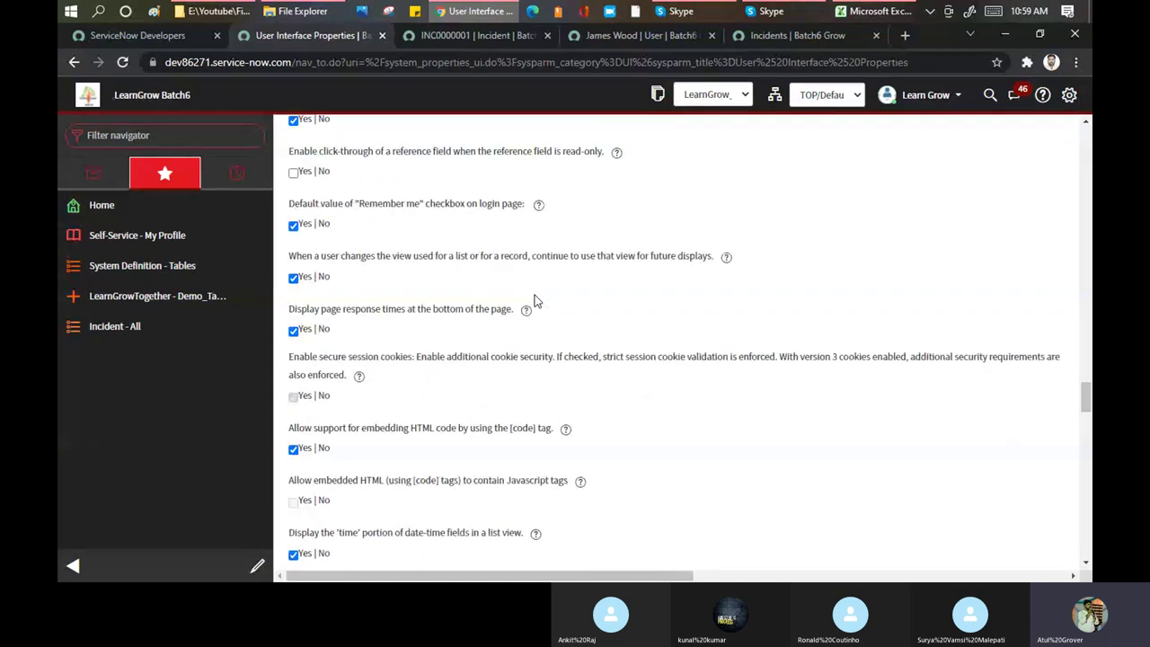
pyautogui.scroll(3, 536, 301)
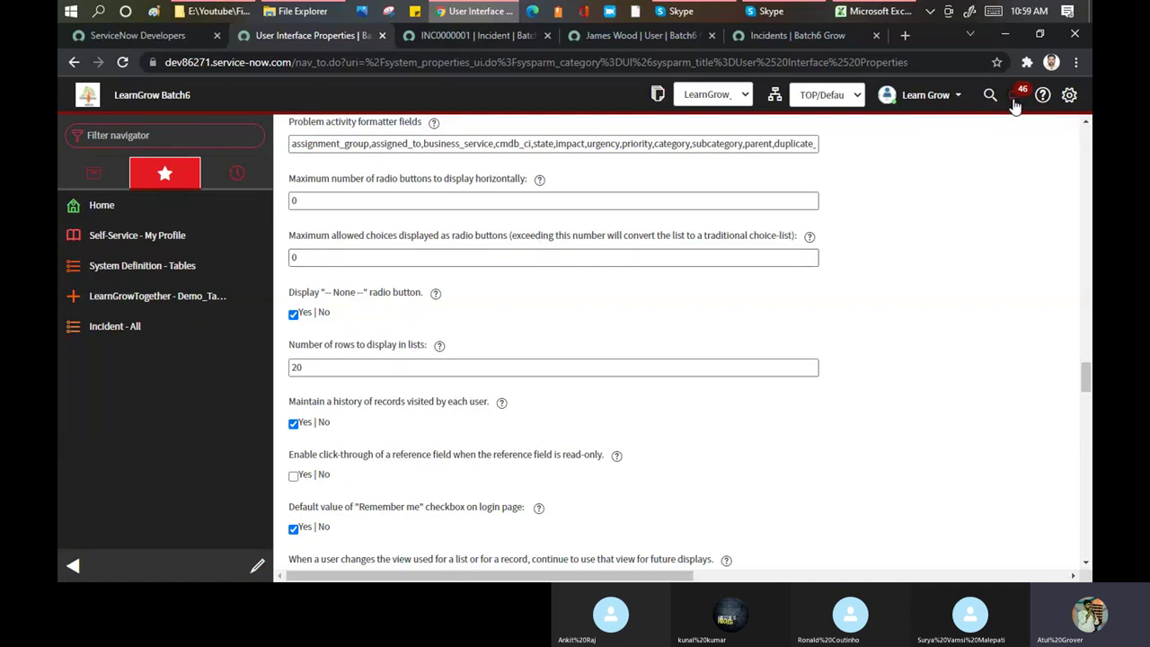
pyautogui.scroll(6, 519, 267)
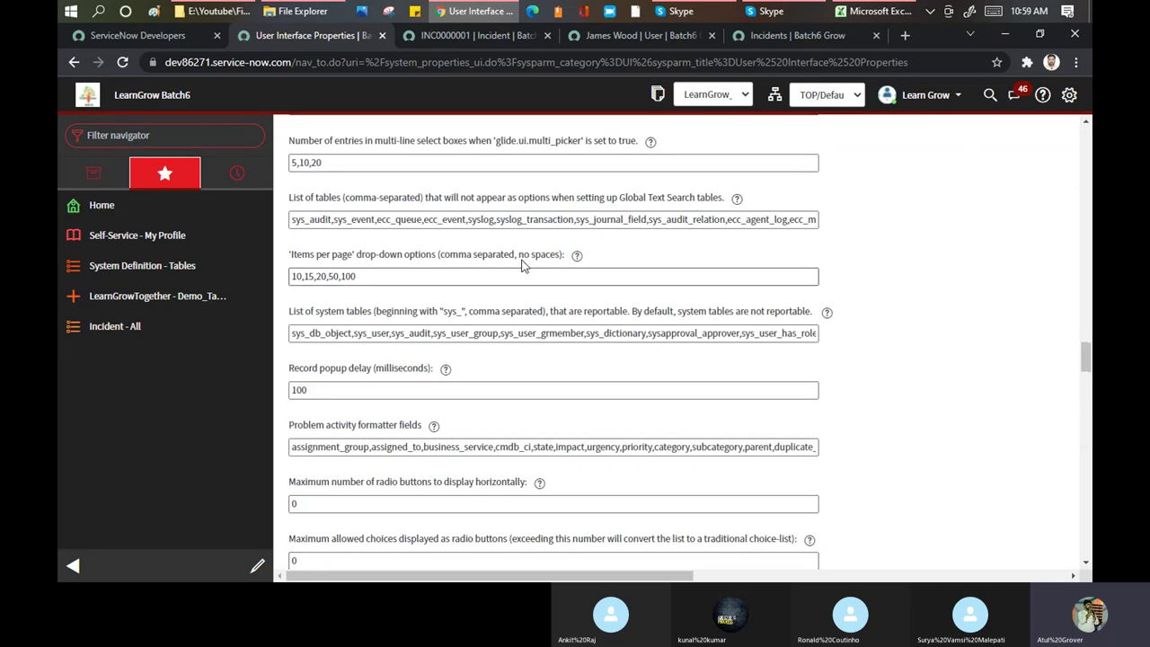
pyautogui.scroll(3, 522, 260)
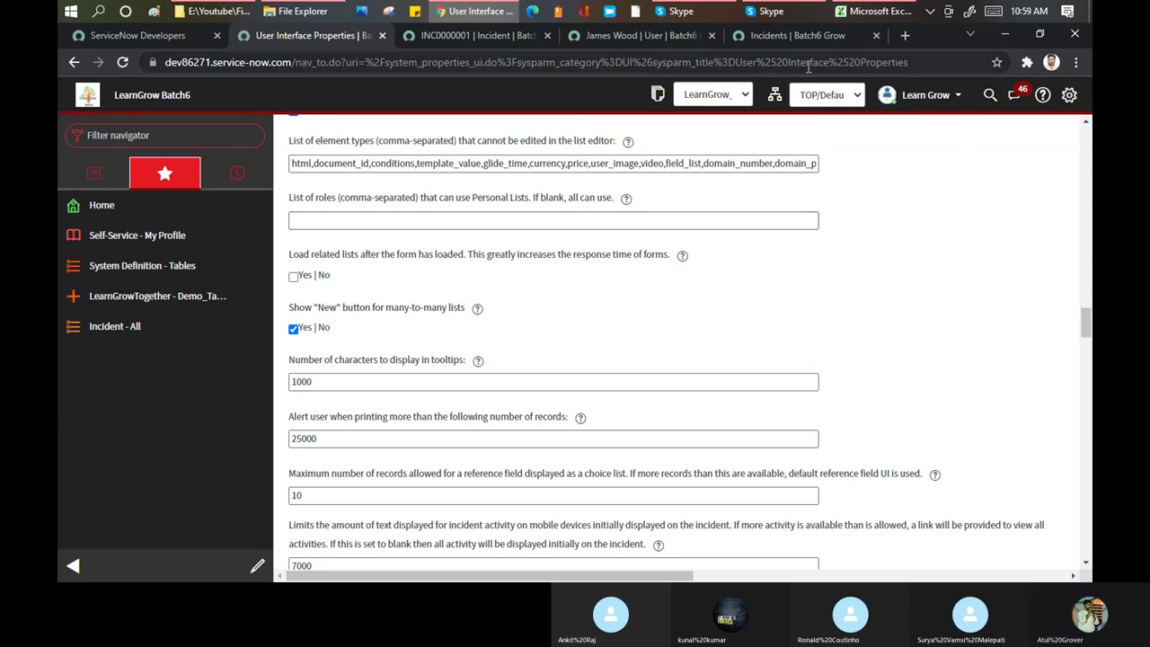
pyautogui.click(199, 135)
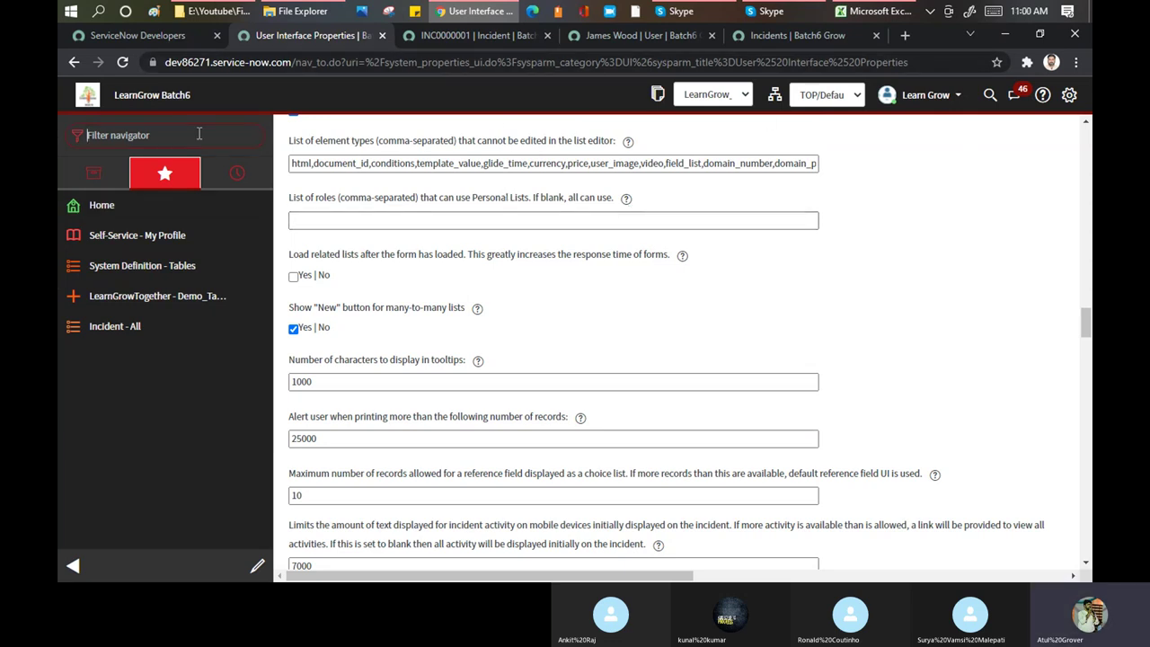
pyautogui.write('system pr')
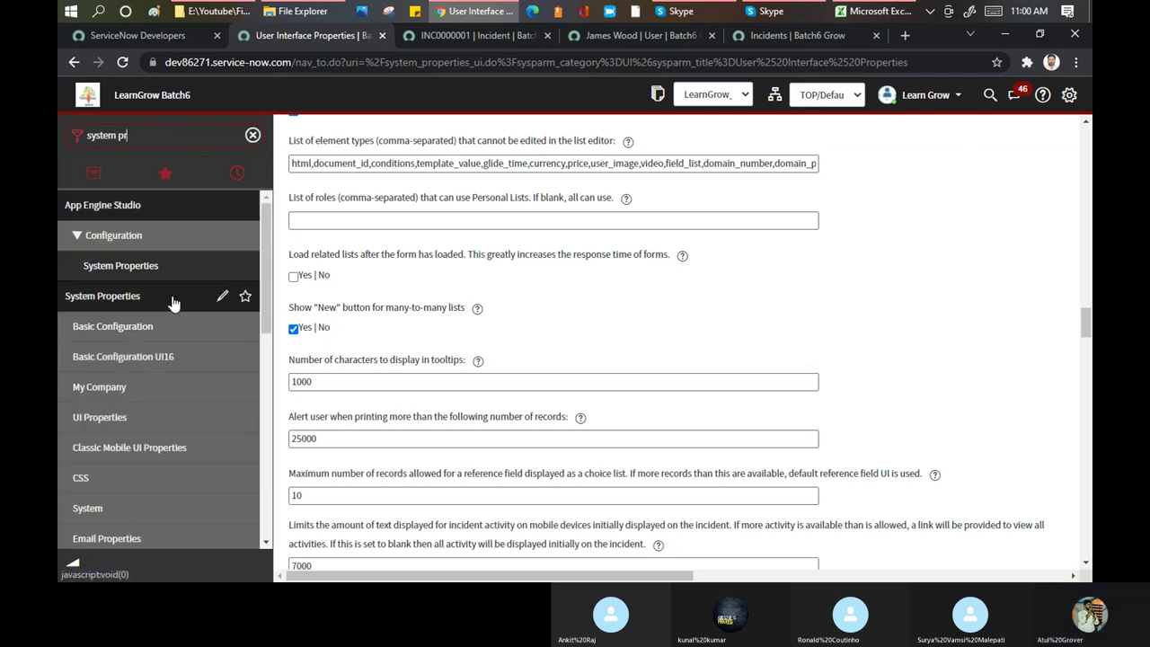
pyautogui.scroll(-2, 173, 304)
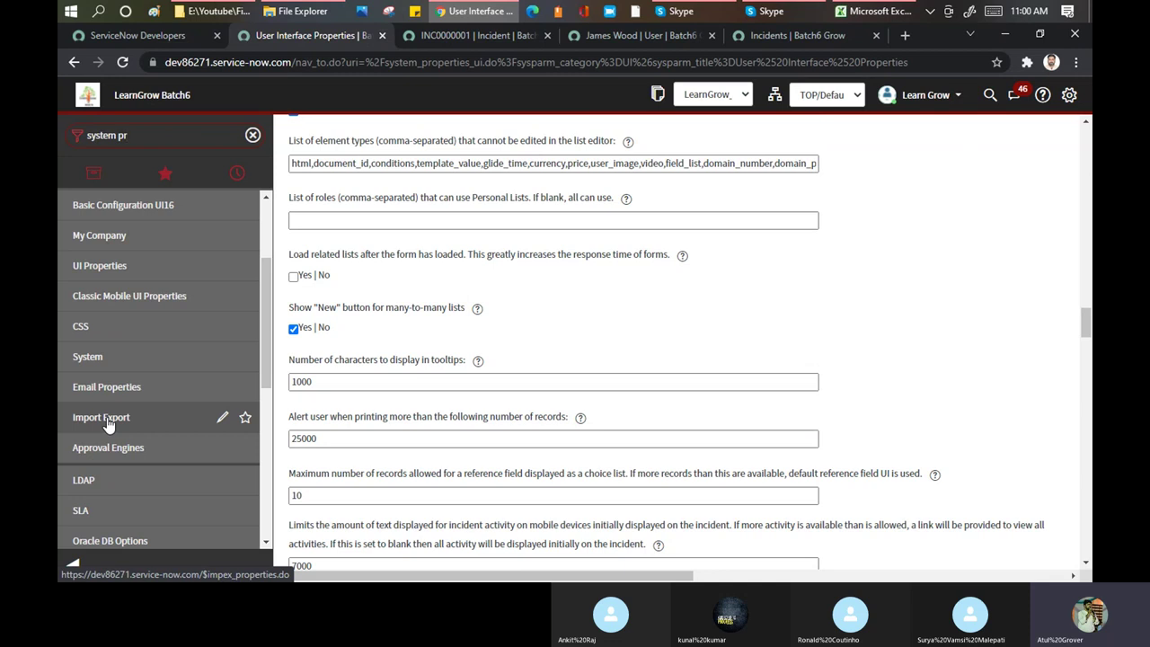
# Open System Properties > Classic Mobile UI Properties and look over its mobile settings
pyautogui.click(110, 306)
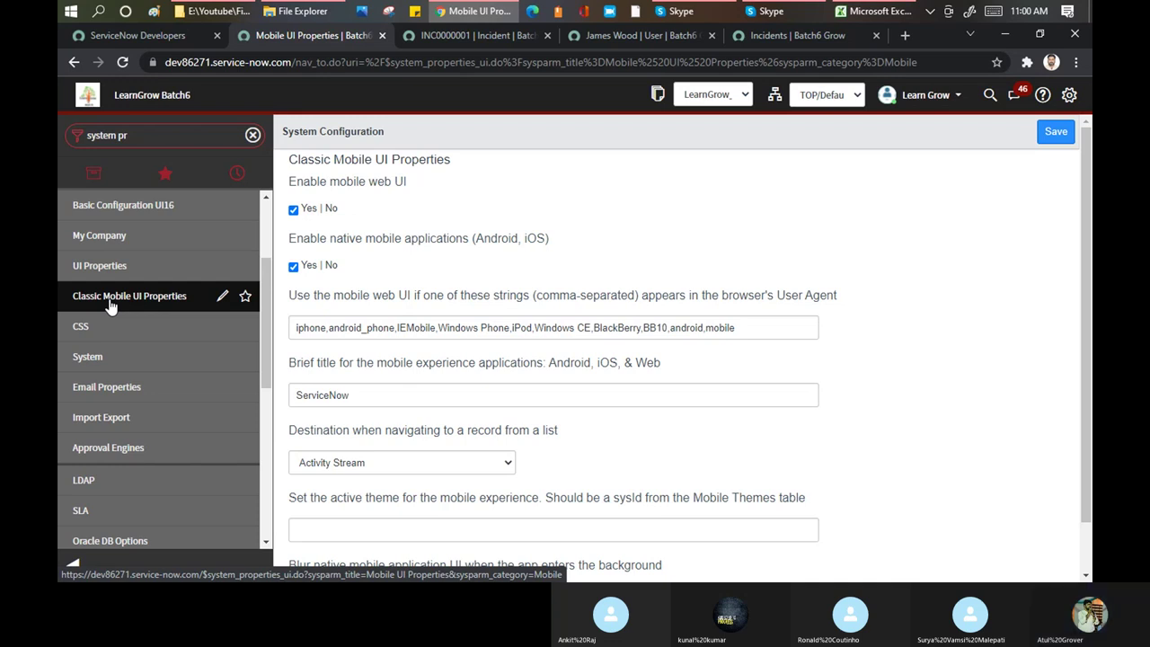
pyautogui.scroll(-1, 575, 214)
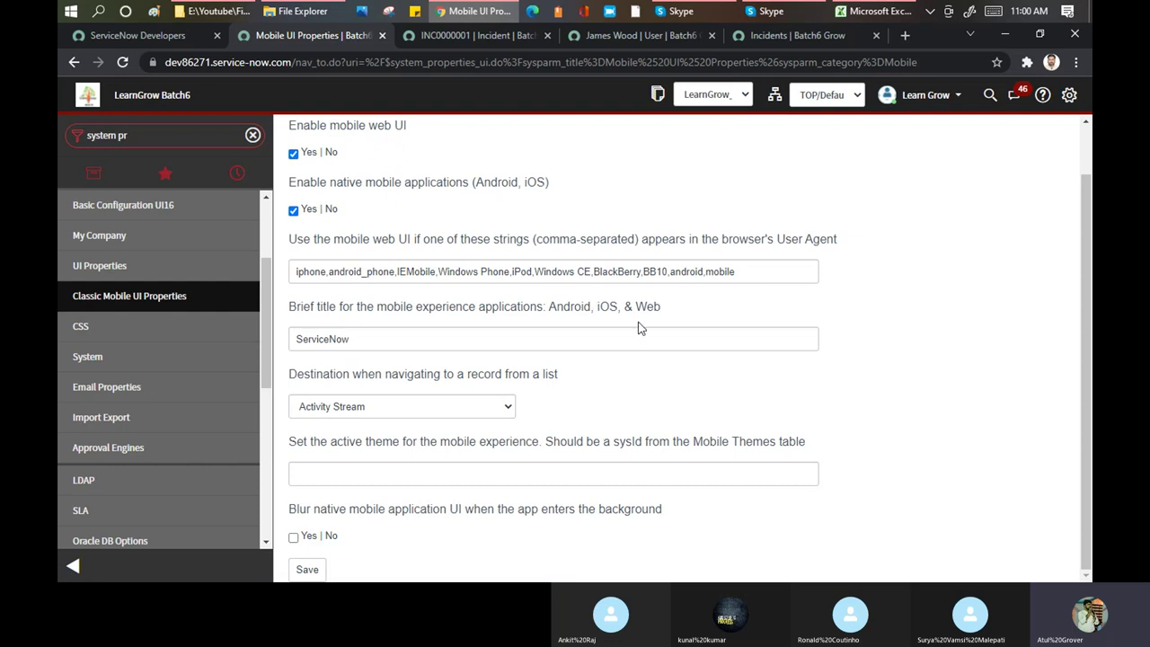
pyautogui.scroll(1, 641, 326)
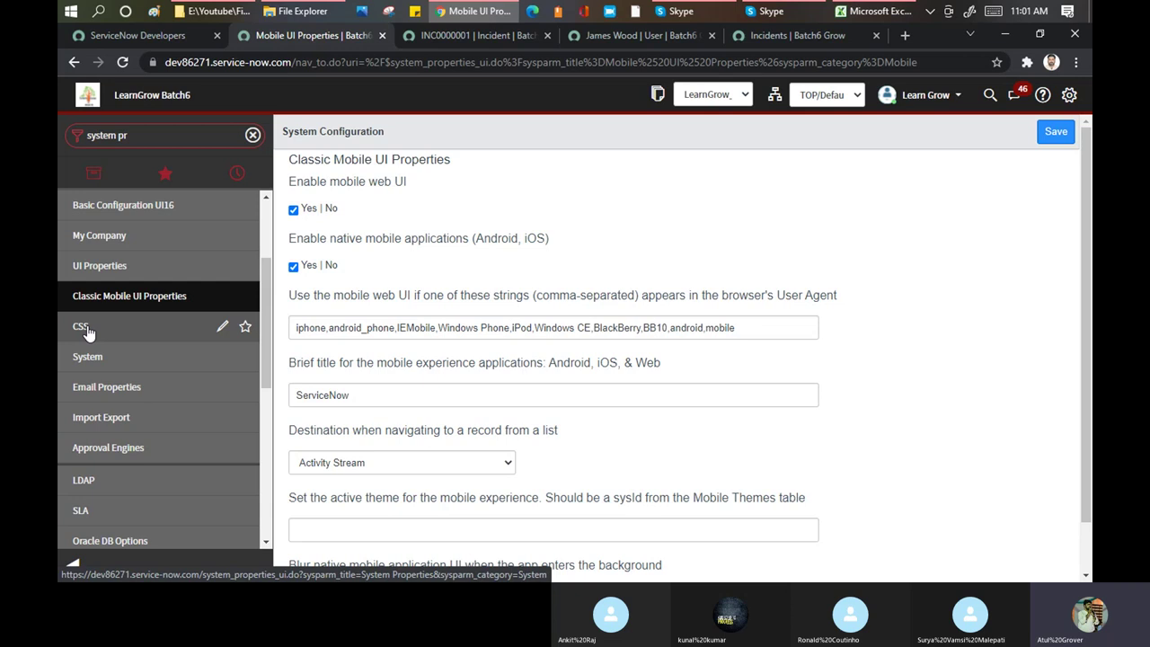
# Open System Properties > CSS and scroll through the colour and font overrides
pyautogui.click(82, 326)
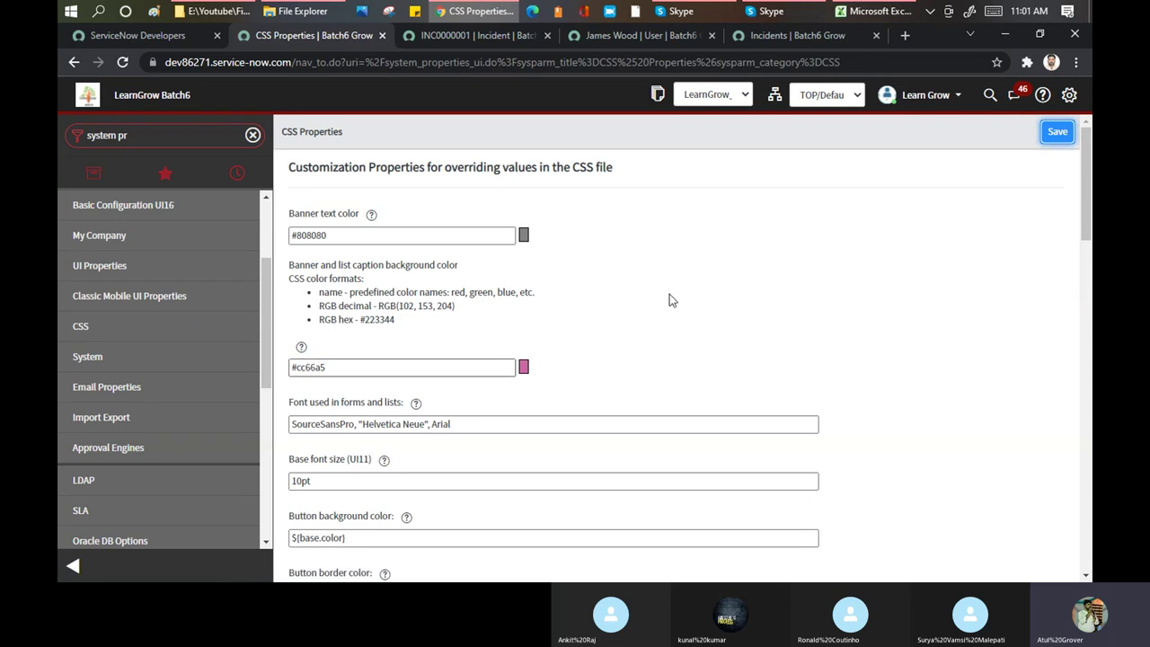
pyautogui.scroll(-3, 722, 221)
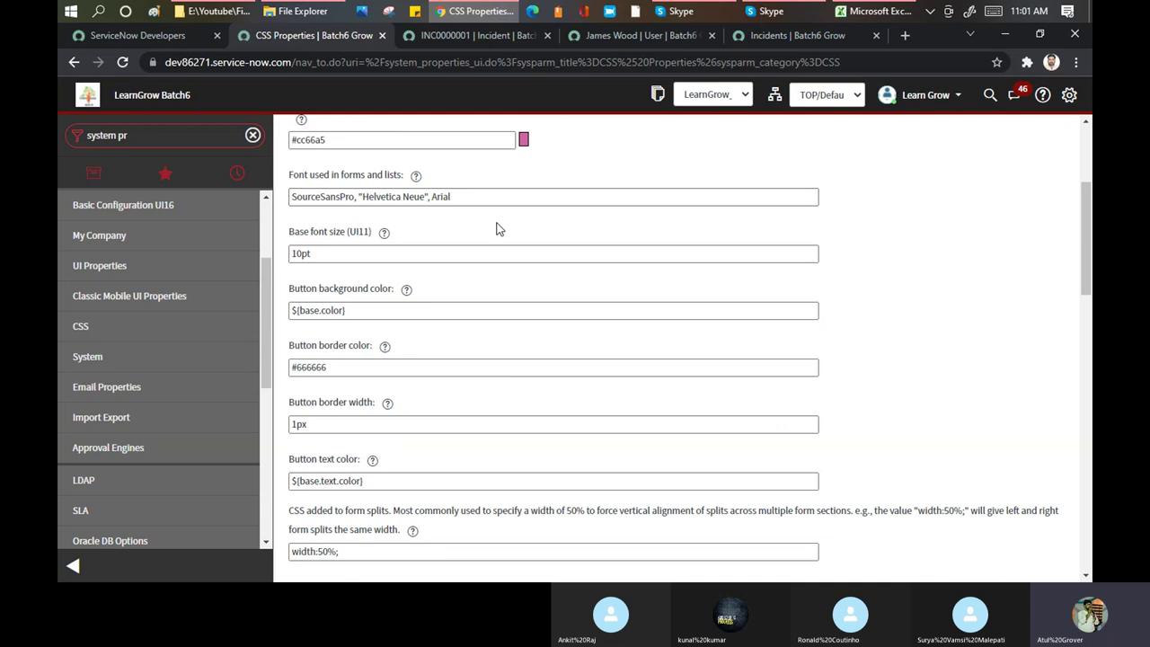
pyautogui.scroll(-3, 496, 229)
pyautogui.scroll(-10, 496, 228)
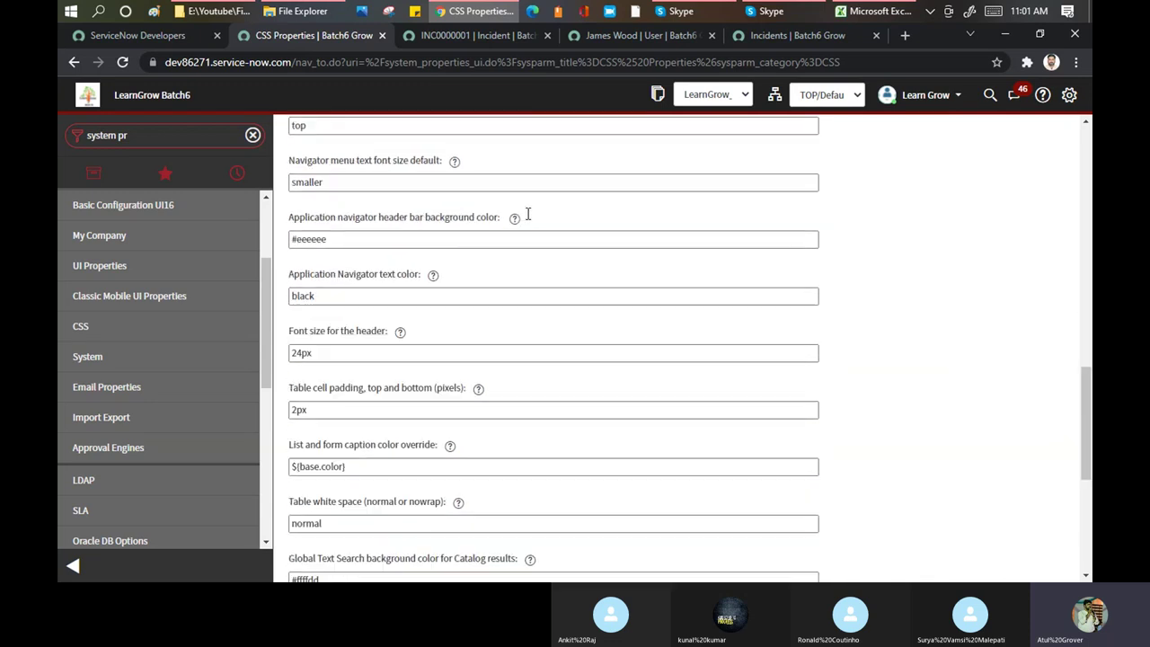
pyautogui.scroll(1, 527, 213)
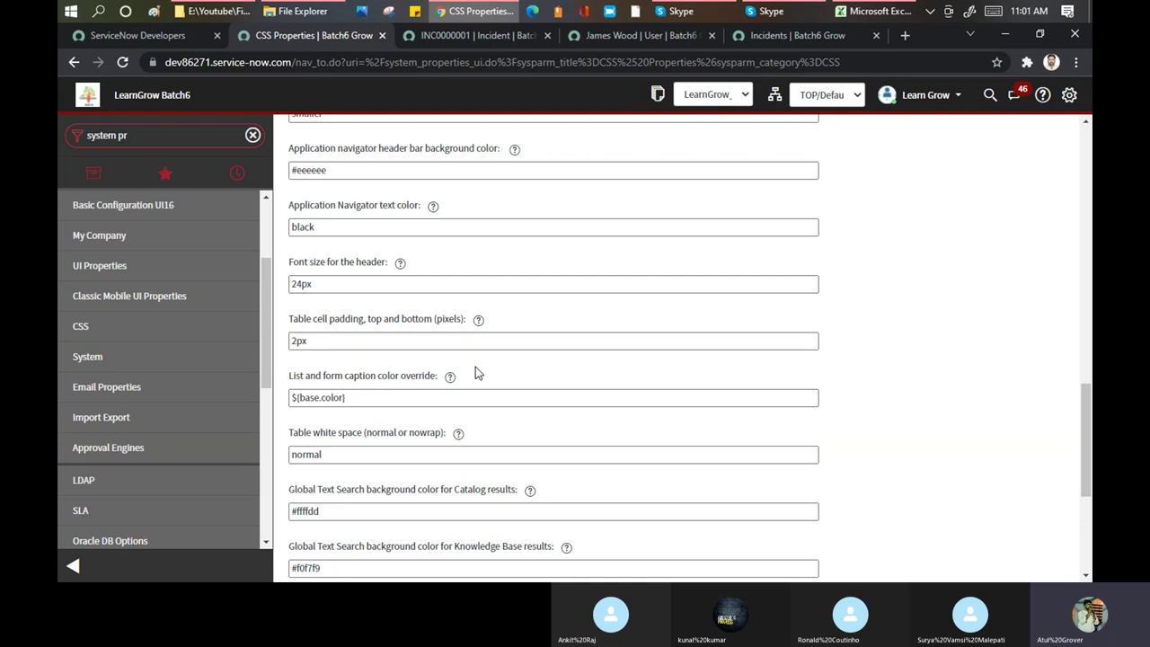
pyautogui.scroll(3, 360, 264)
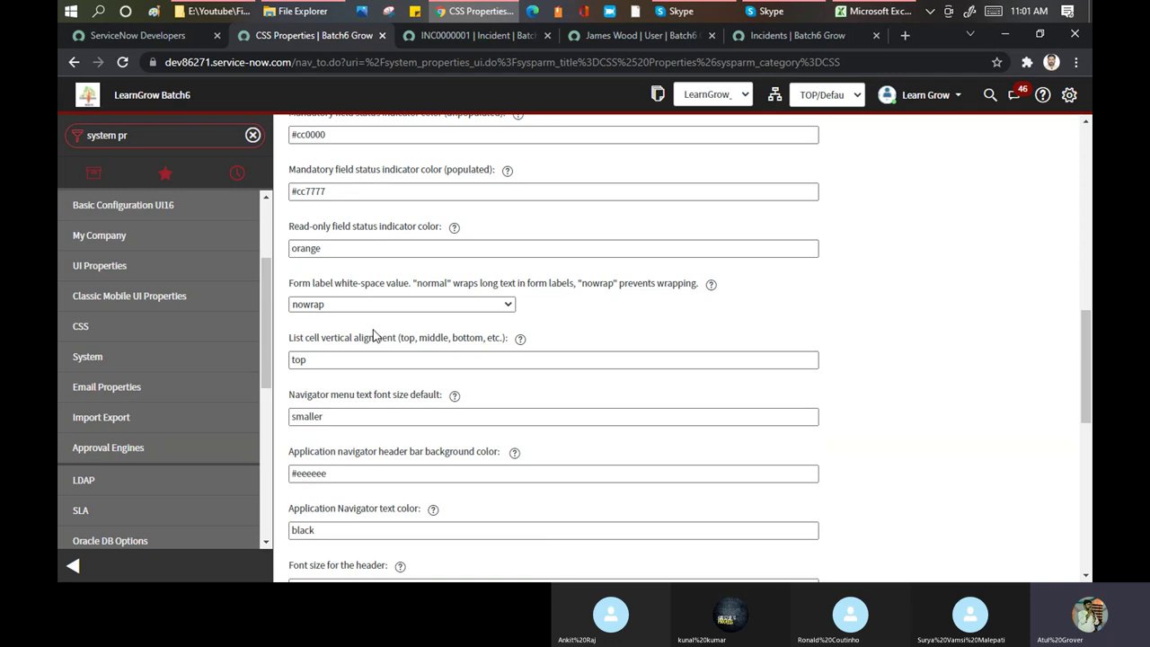
# Open the System properties page and highlight its title and the first setting descriptions
pyautogui.click(88, 356)
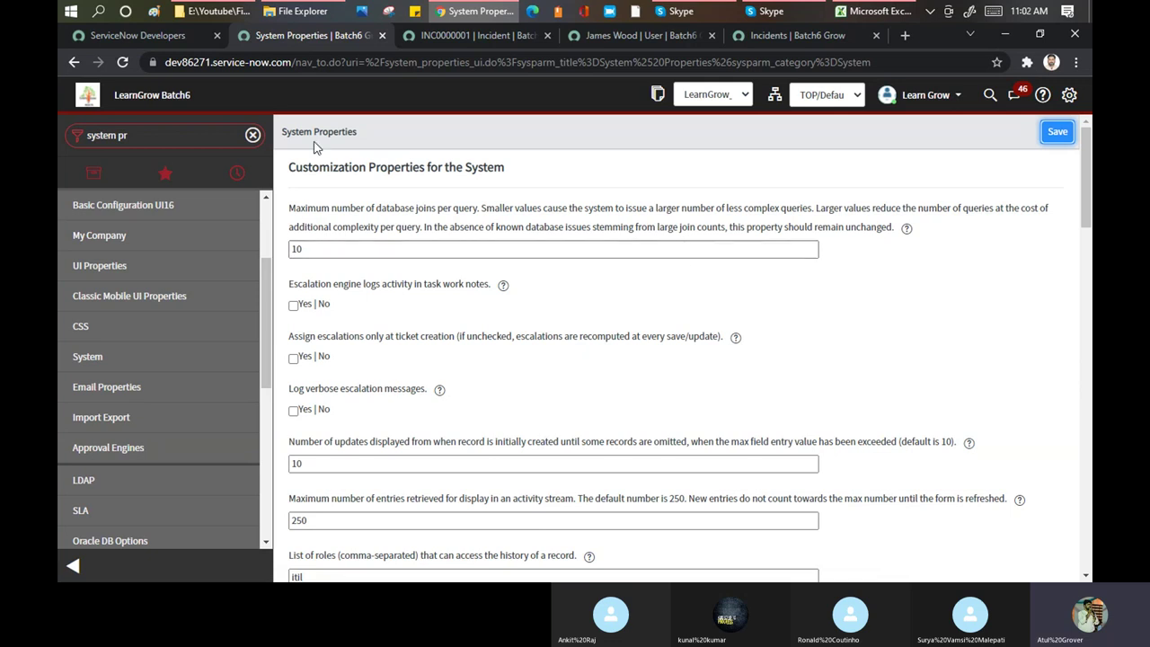
pyautogui.moveTo(304, 131); pyautogui.dragTo(376, 134)
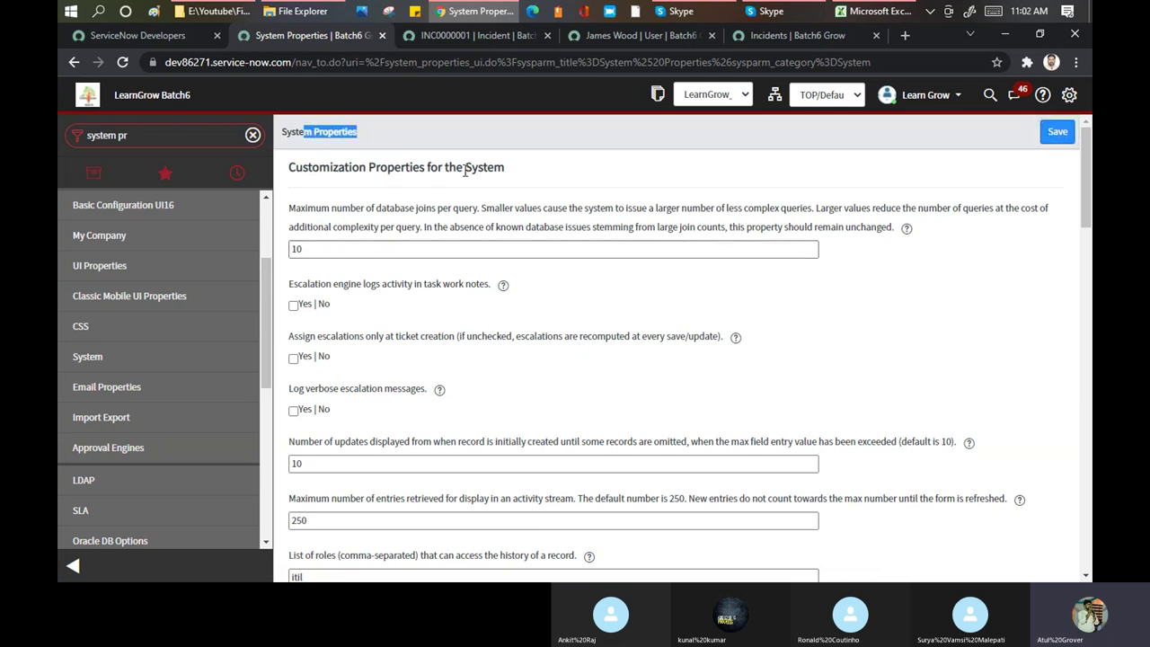
pyautogui.moveTo(465, 165); pyautogui.dragTo(513, 173)
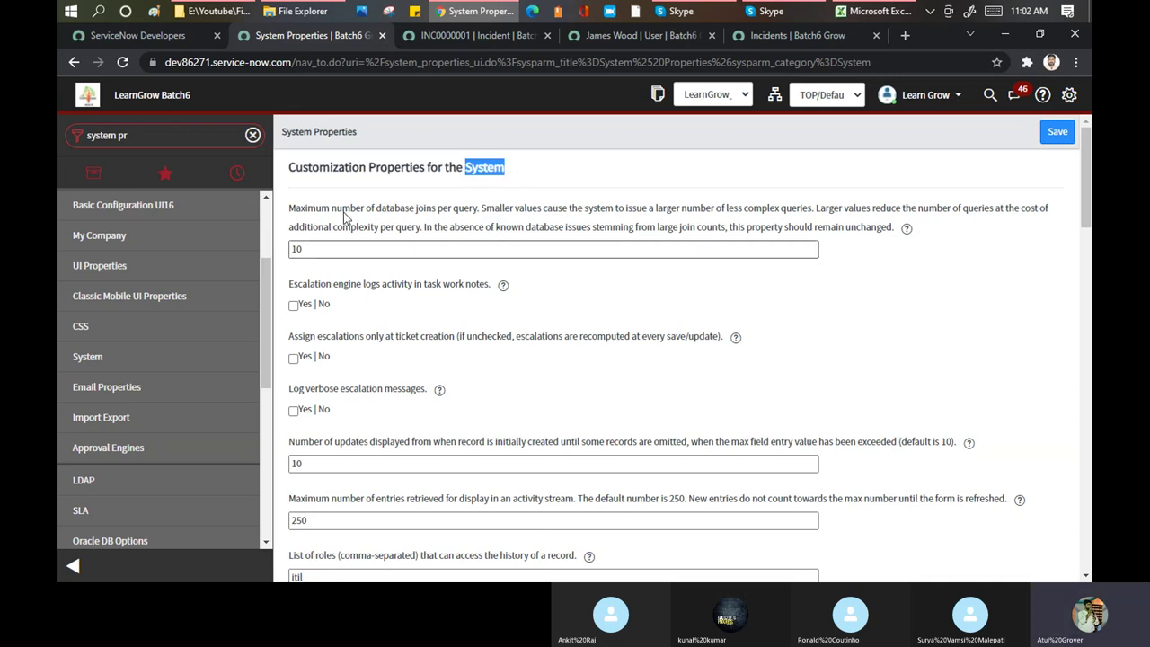
pyautogui.moveTo(437, 210); pyautogui.dragTo(482, 215)
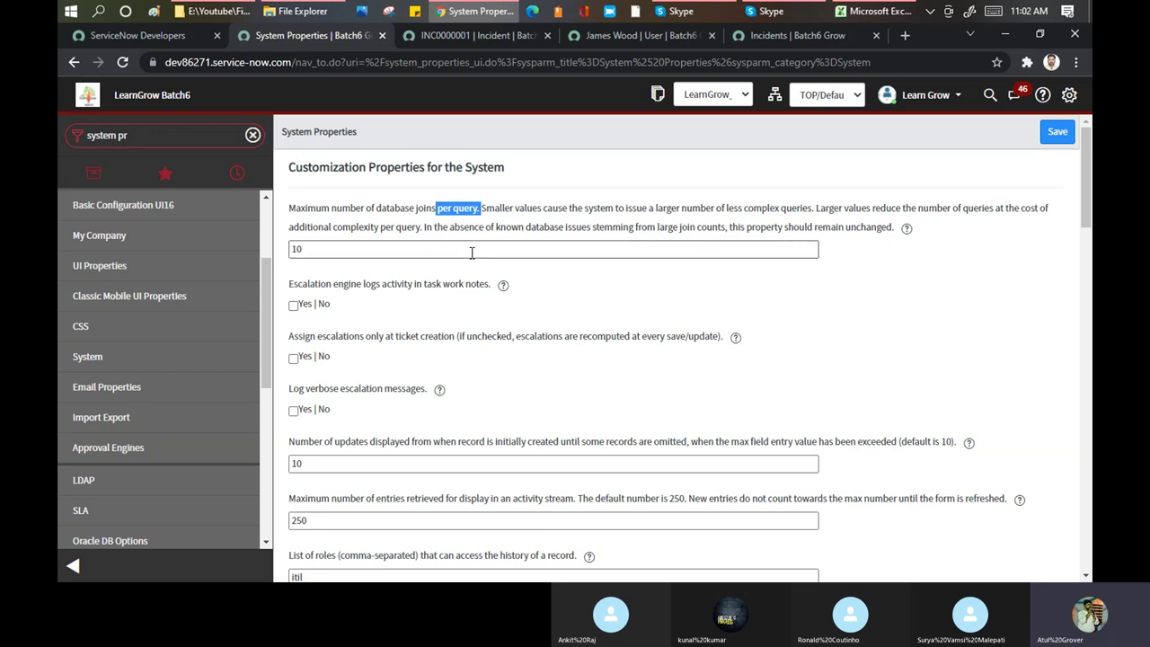
pyautogui.scroll(-2, 472, 255)
pyautogui.moveTo(314, 289); pyautogui.dragTo(684, 295)
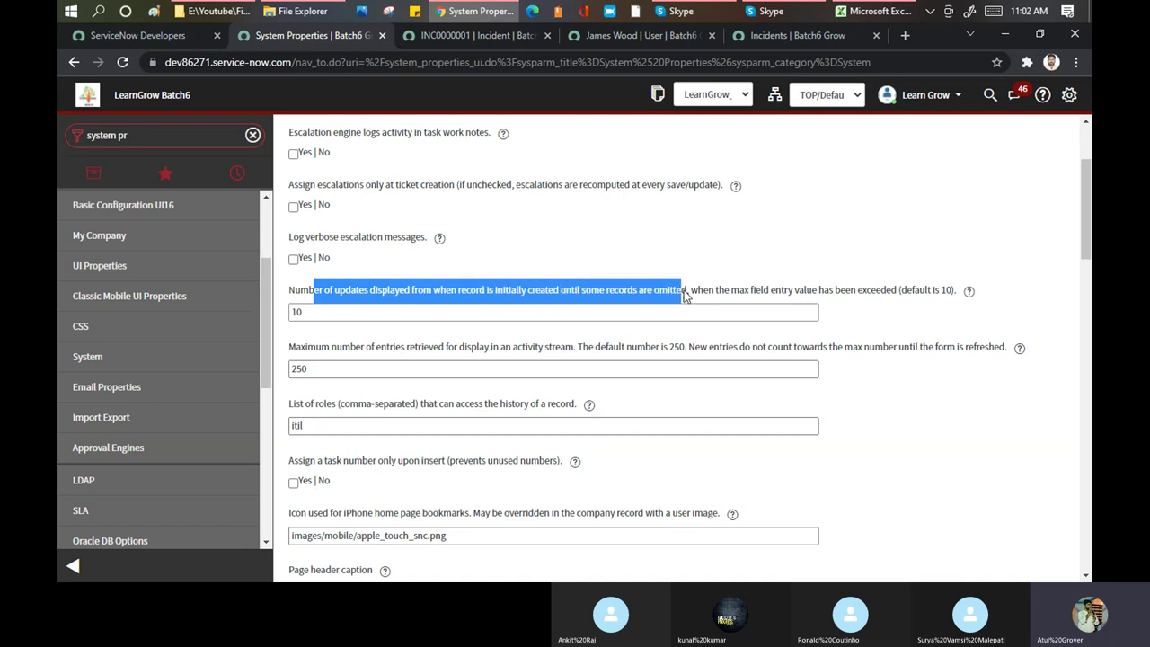
# Scroll through the properties, turning on confirmation before logging out
pyautogui.scroll(-1, 365, 328)
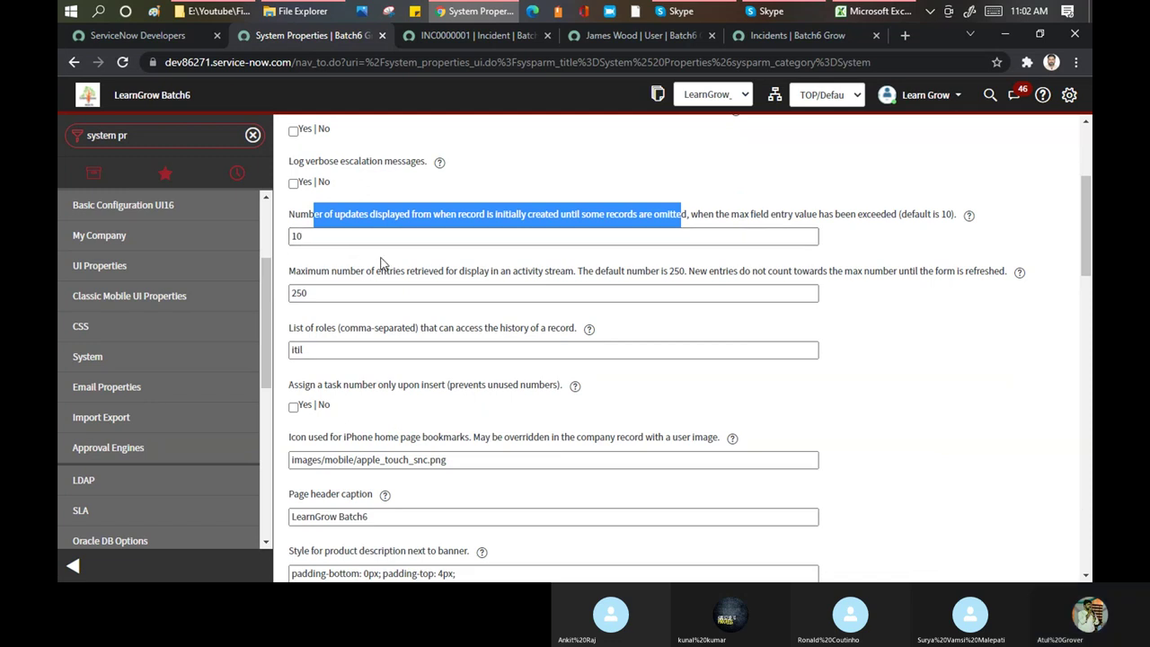
pyautogui.scroll(-6, 380, 261)
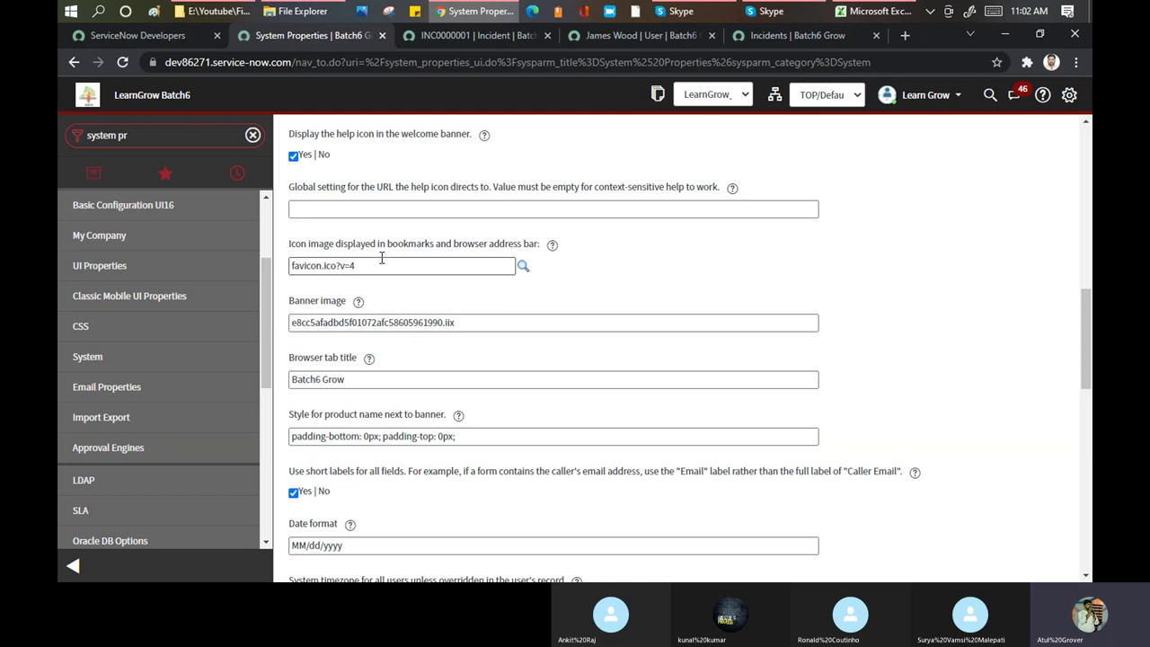
pyautogui.scroll(-3, 381, 259)
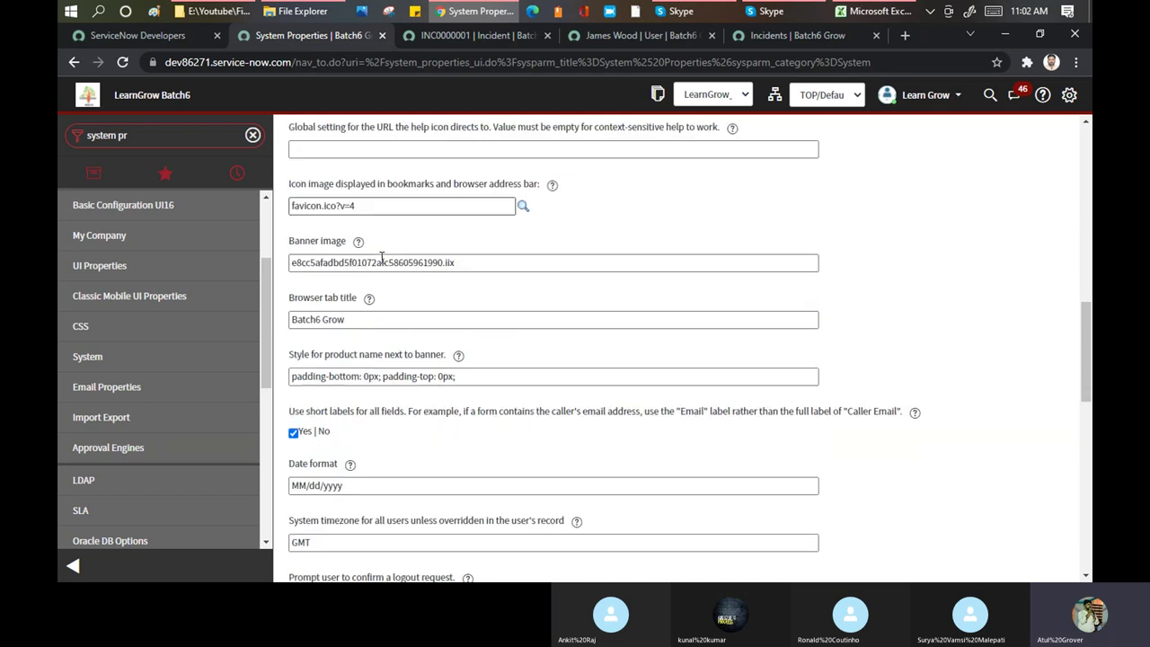
pyautogui.scroll(-3, 381, 261)
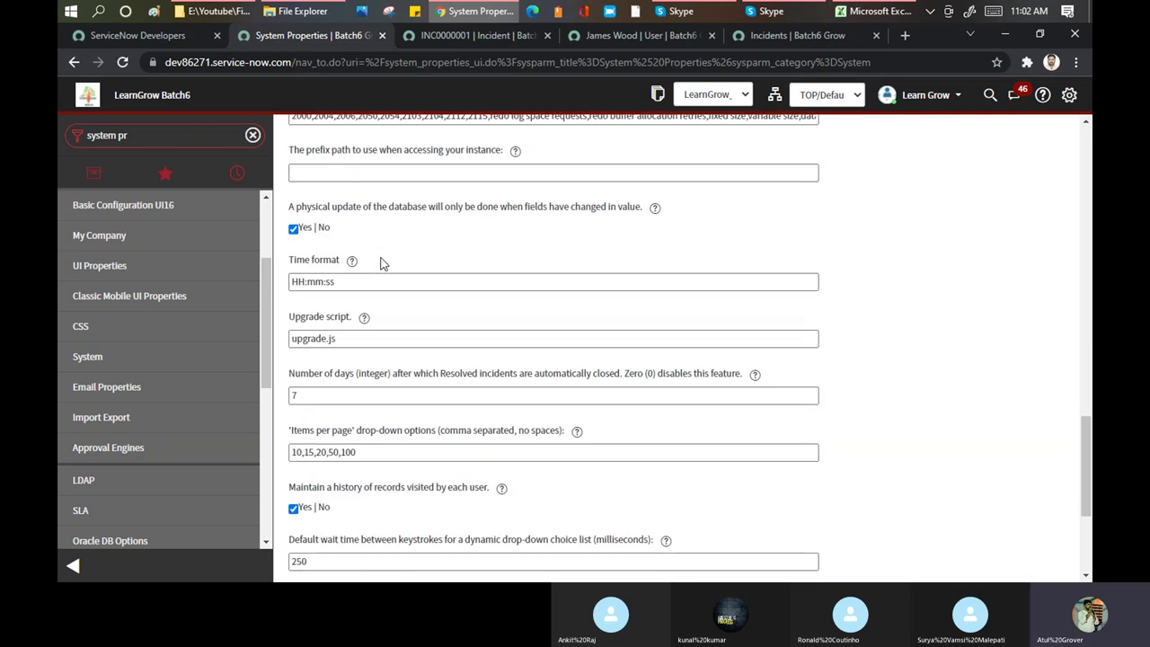
pyautogui.scroll(2, 383, 260)
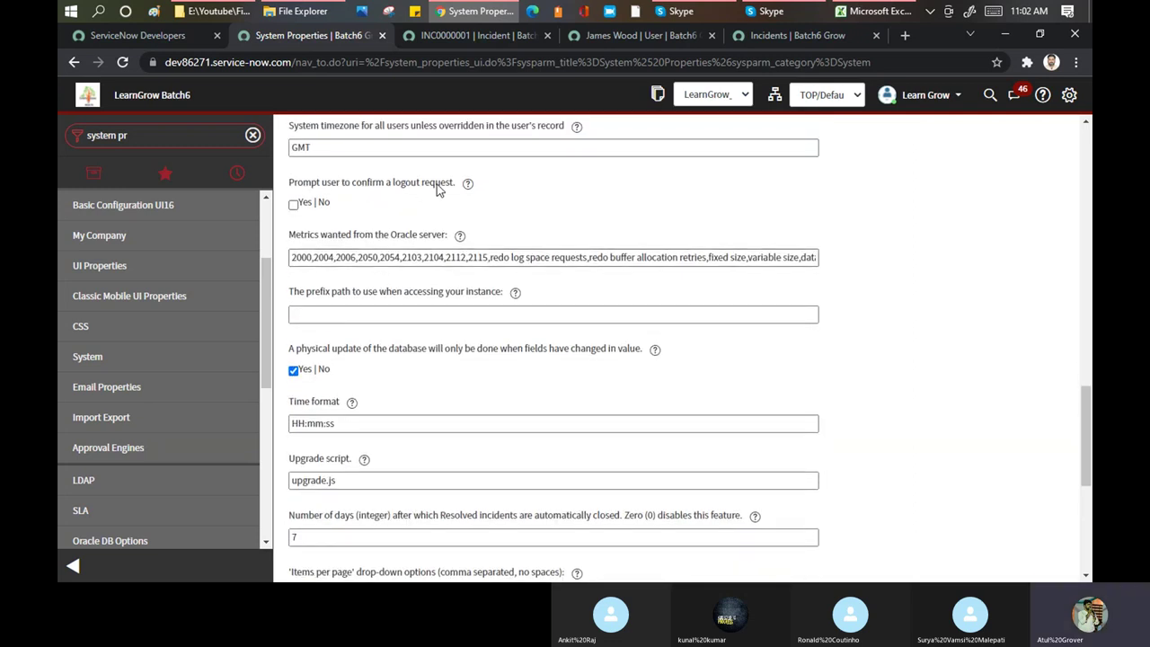
pyautogui.click(293, 205)
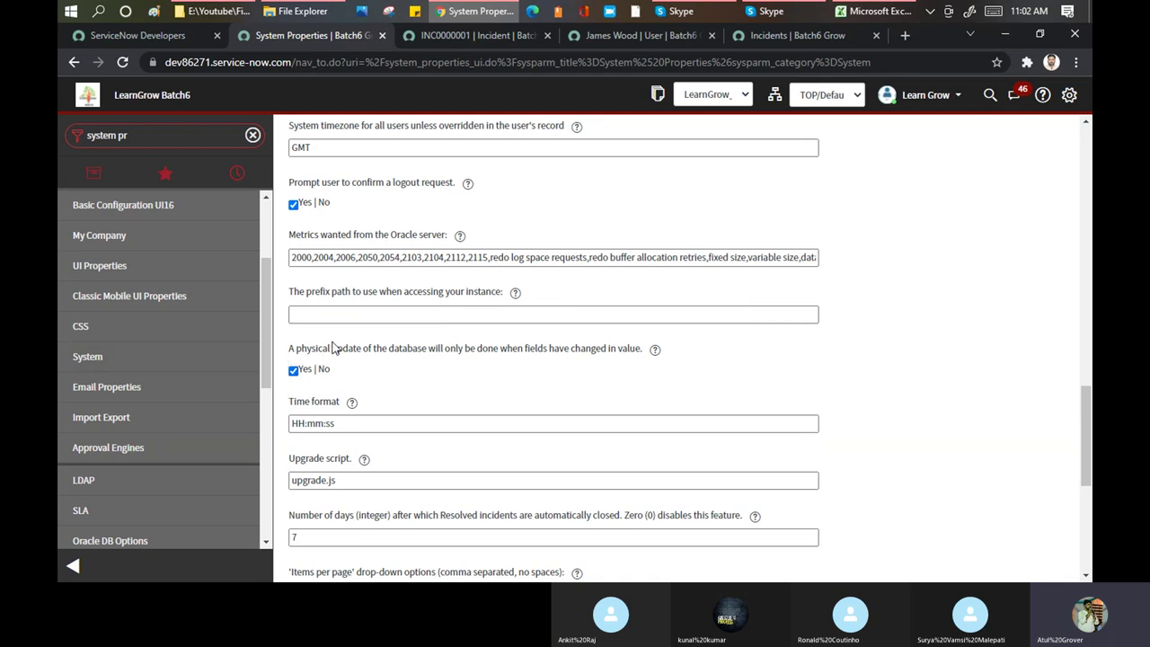
pyautogui.scroll(-2, 332, 347)
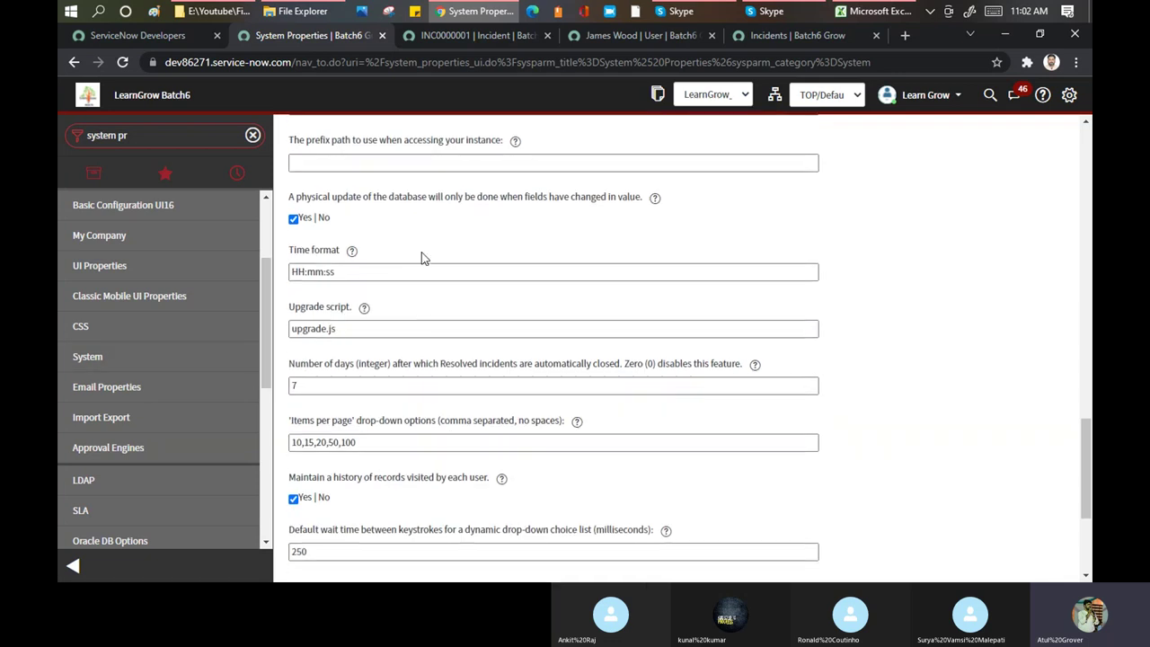
pyautogui.scroll(-2, 424, 257)
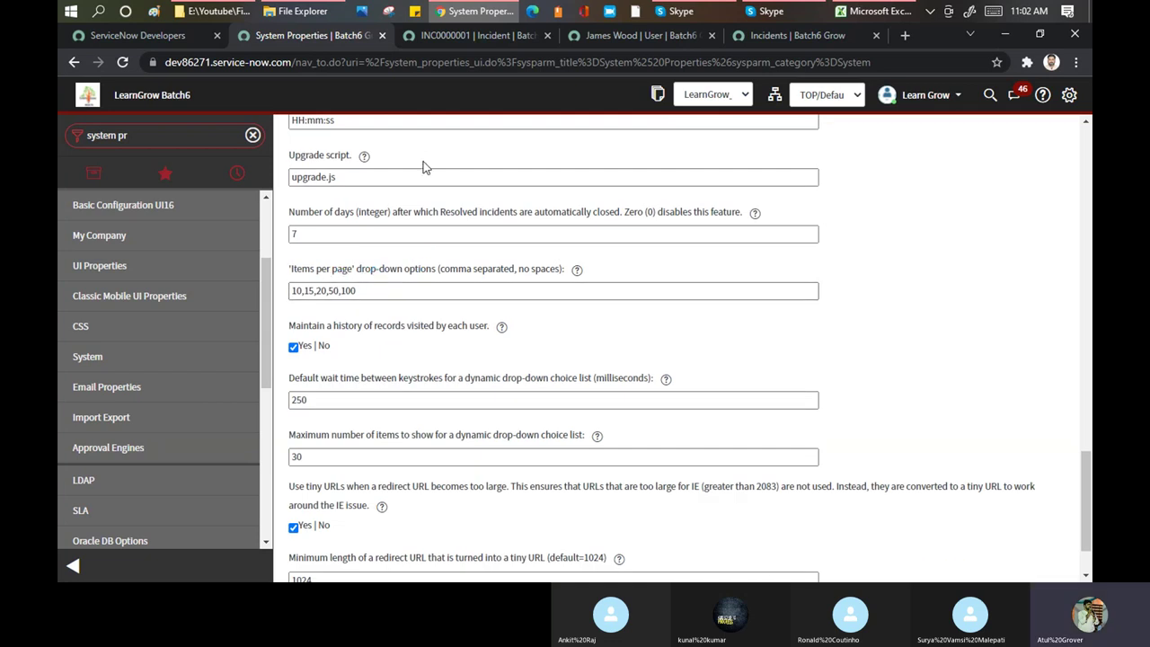
# Bring up the incident list's options menu
pyautogui.click(615, 34)
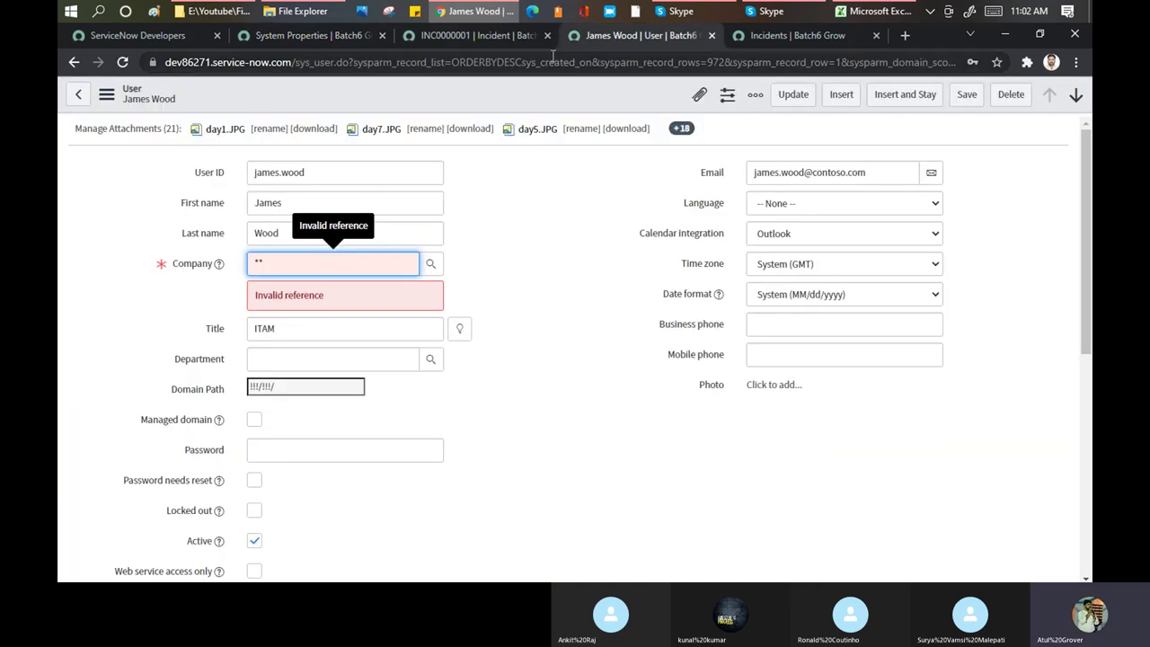
pyautogui.click(763, 38)
pyautogui.click(289, 132)
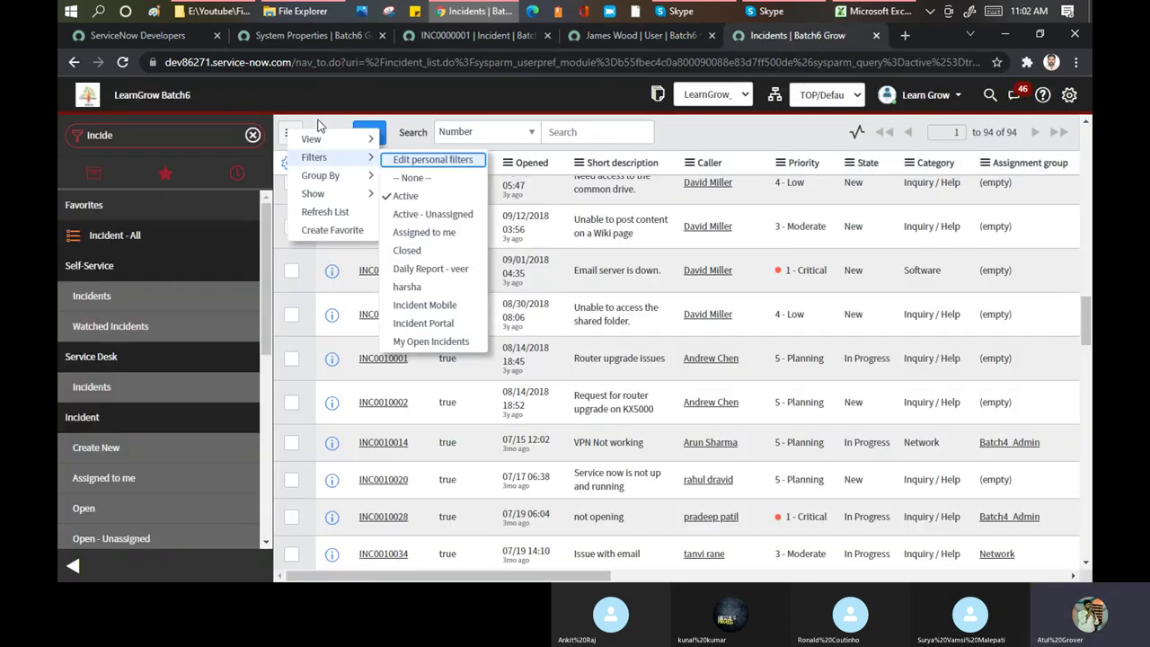
pyautogui.moveTo(341, 198)
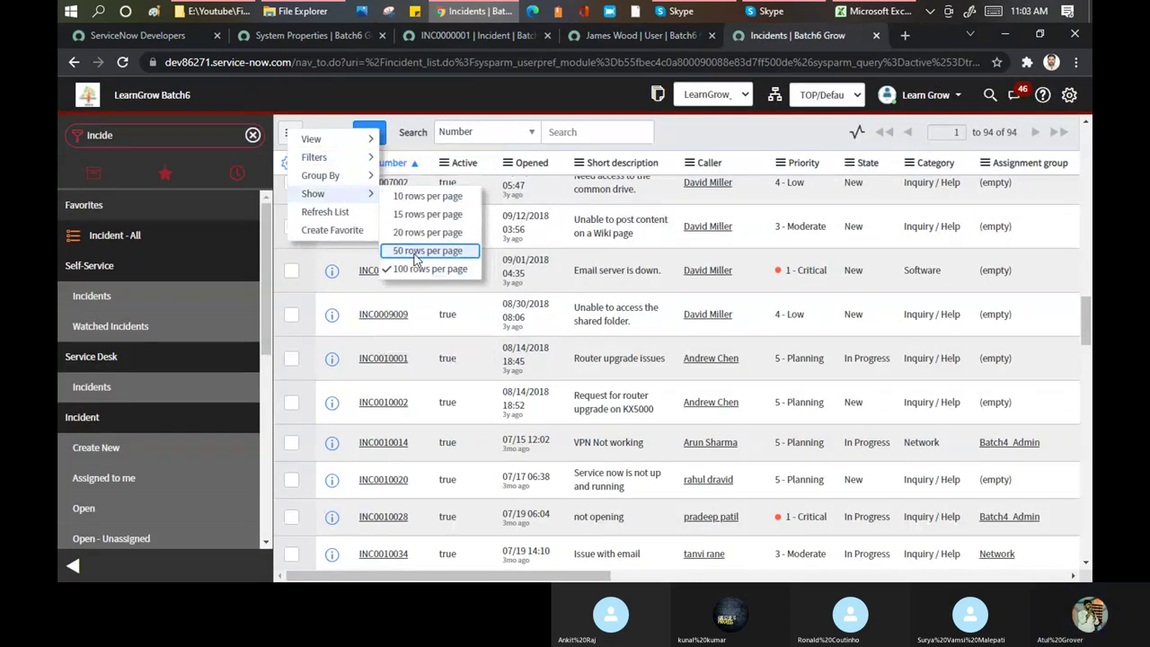
# On the System properties page, select the 100 value in the items-per-page options
pyautogui.click(305, 34)
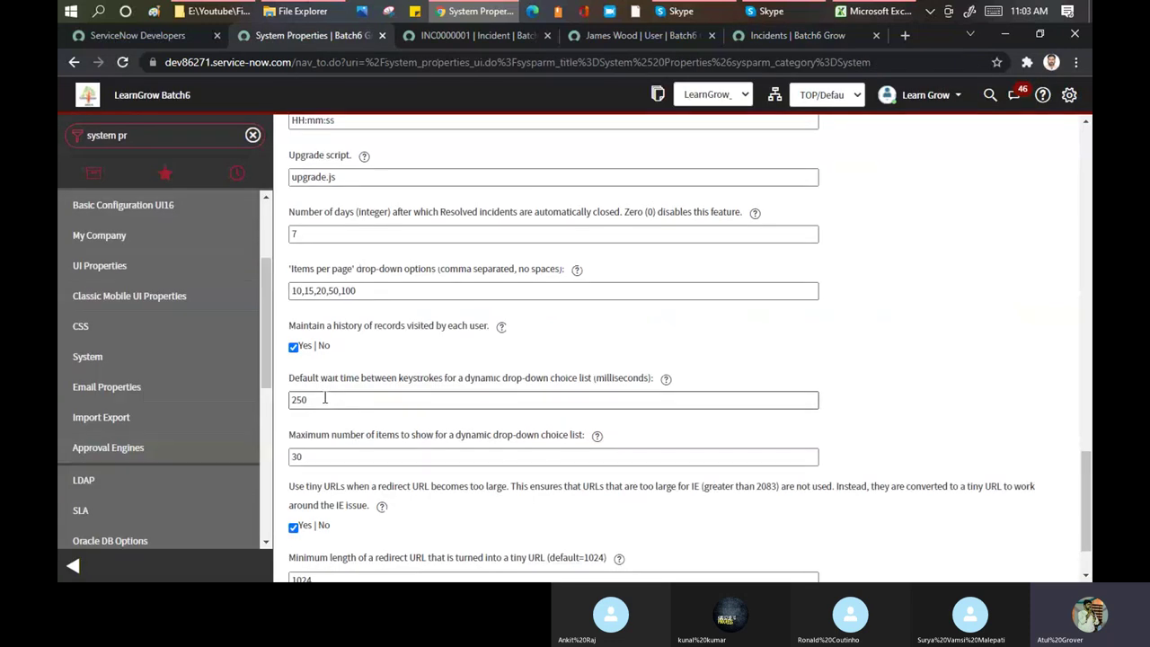
pyautogui.click(351, 290)
pyautogui.doubleClick(351, 289)
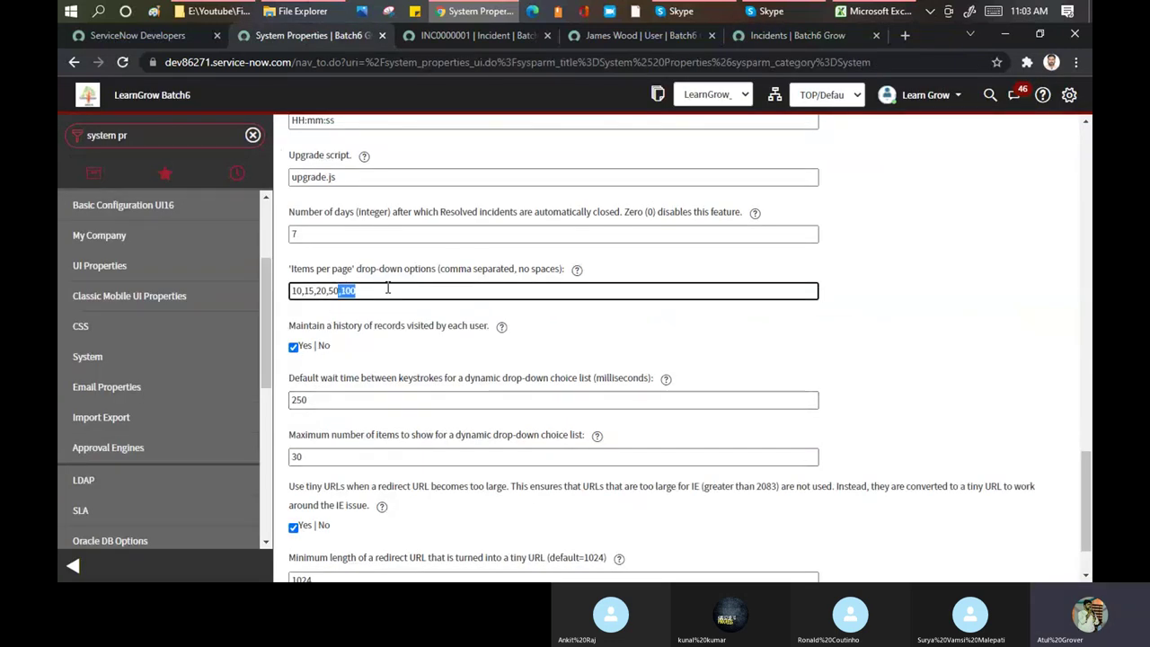
pyautogui.click(383, 346)
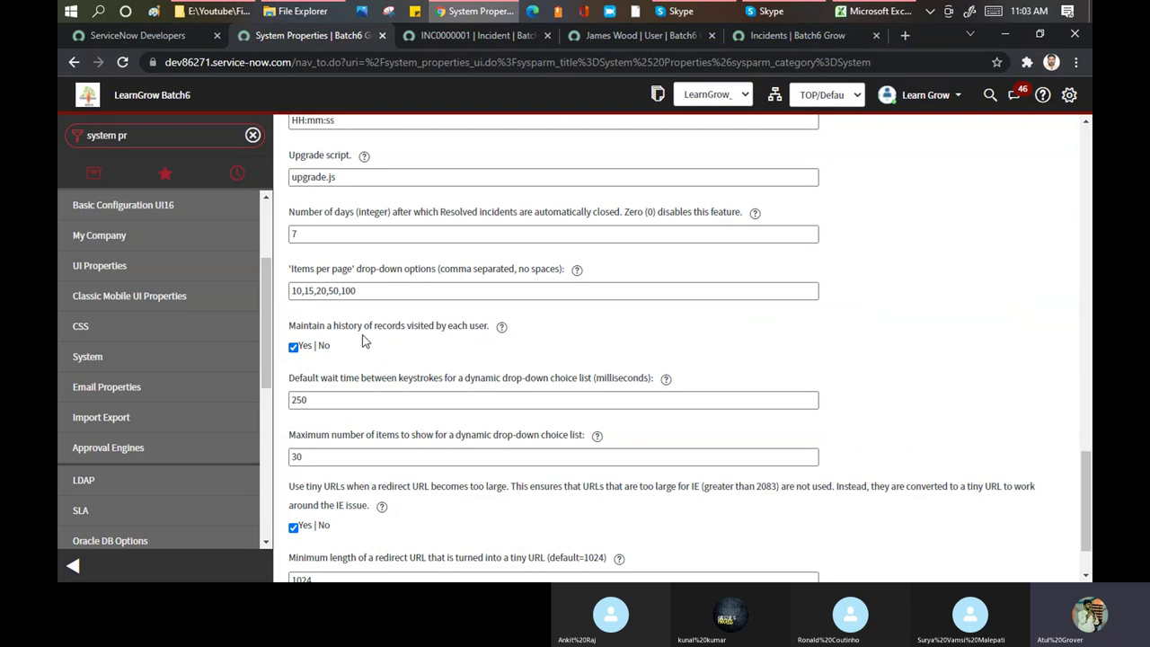
pyautogui.scroll(-2, 364, 339)
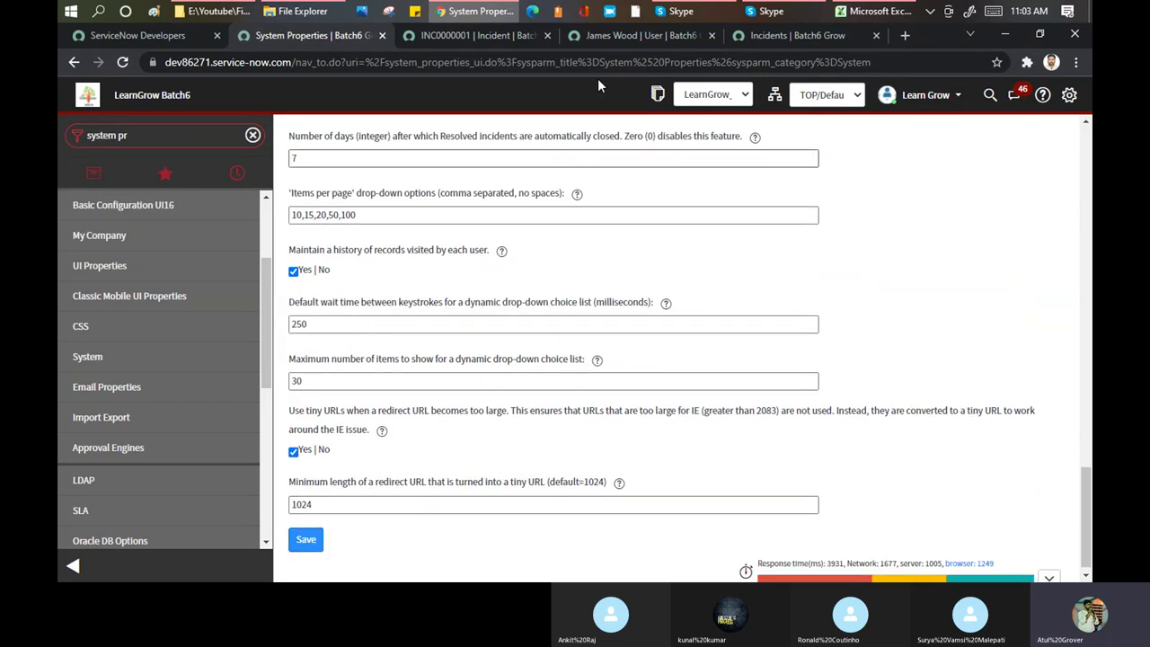
# Open incident INC0000001 and jump to its activity stream showing the closure email
pyautogui.click(750, 35)
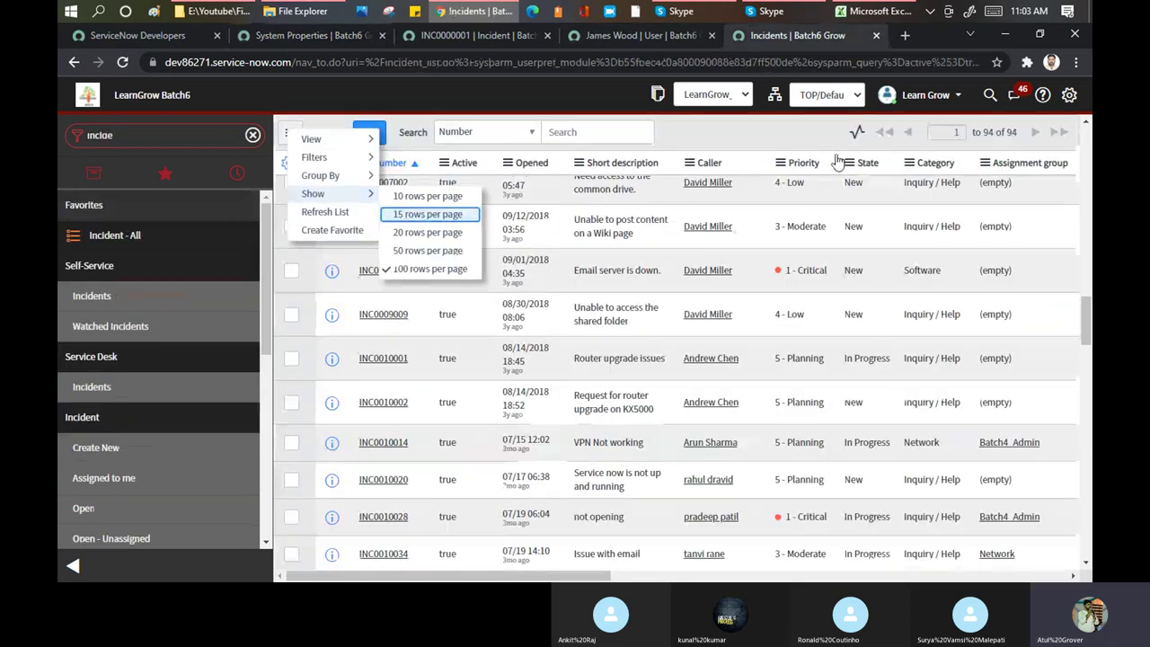
pyautogui.click(473, 35)
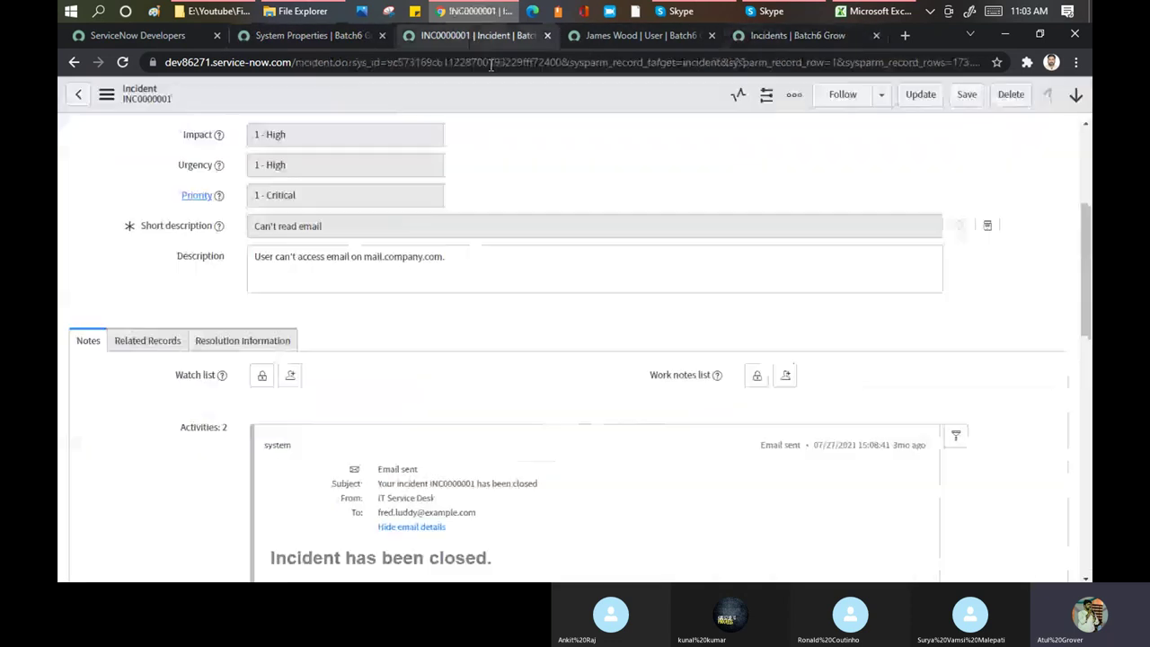
pyautogui.click(735, 98)
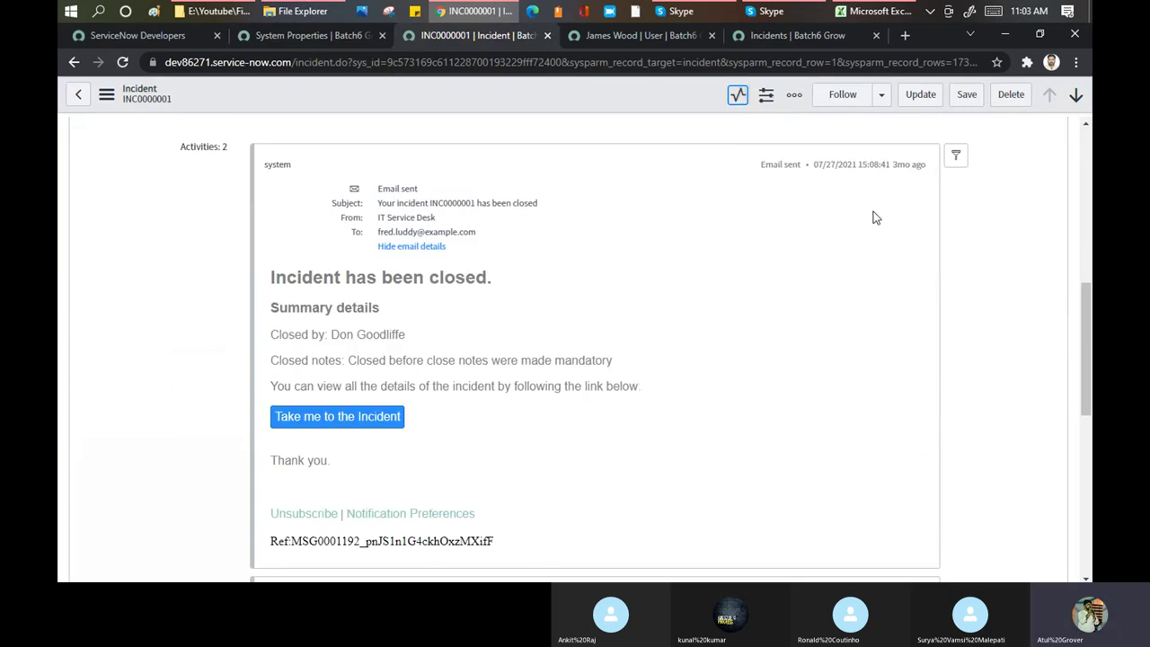
# Glance back over the System properties page
pyautogui.click(272, 33)
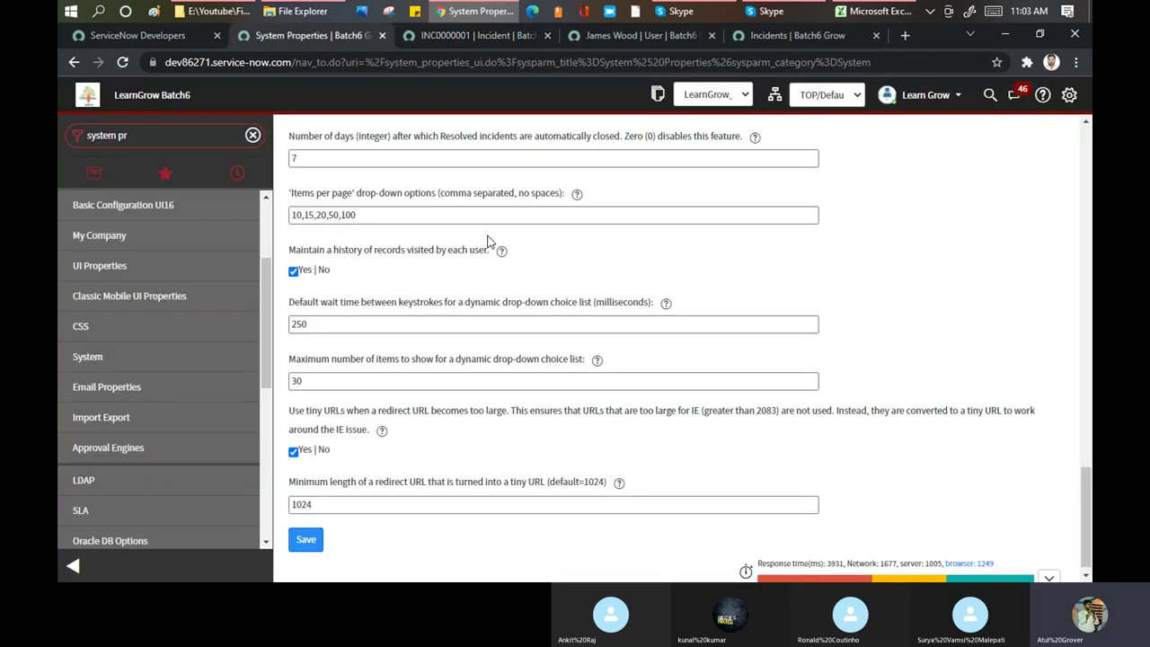
pyautogui.scroll(-1, 487, 241)
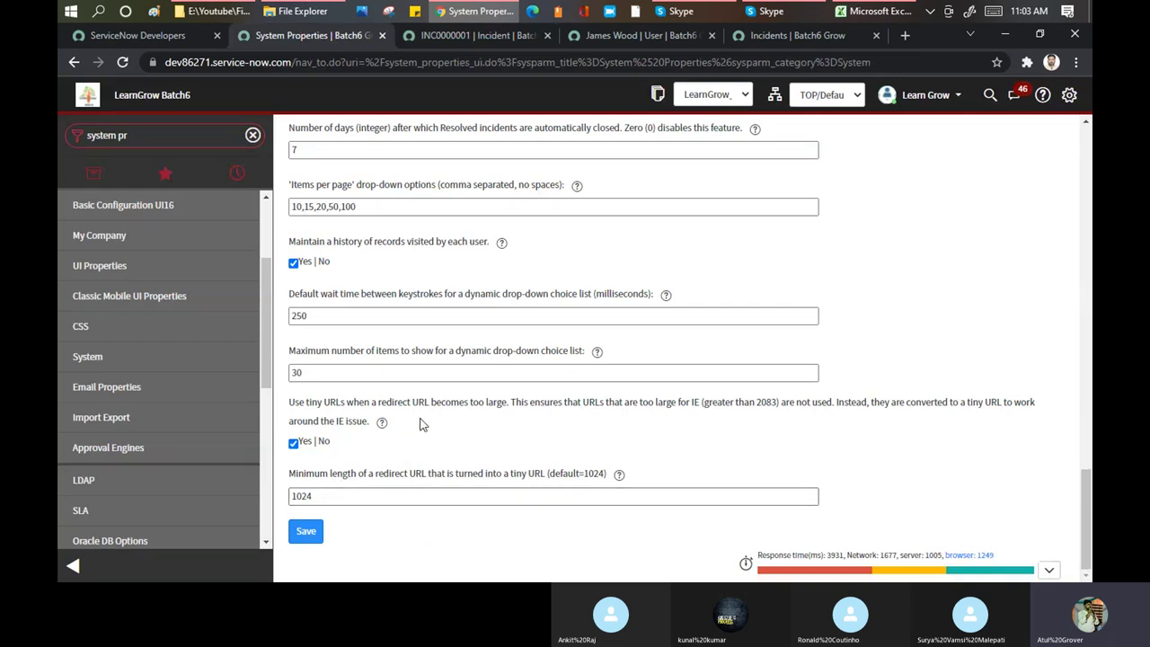
pyautogui.scroll(3, 422, 423)
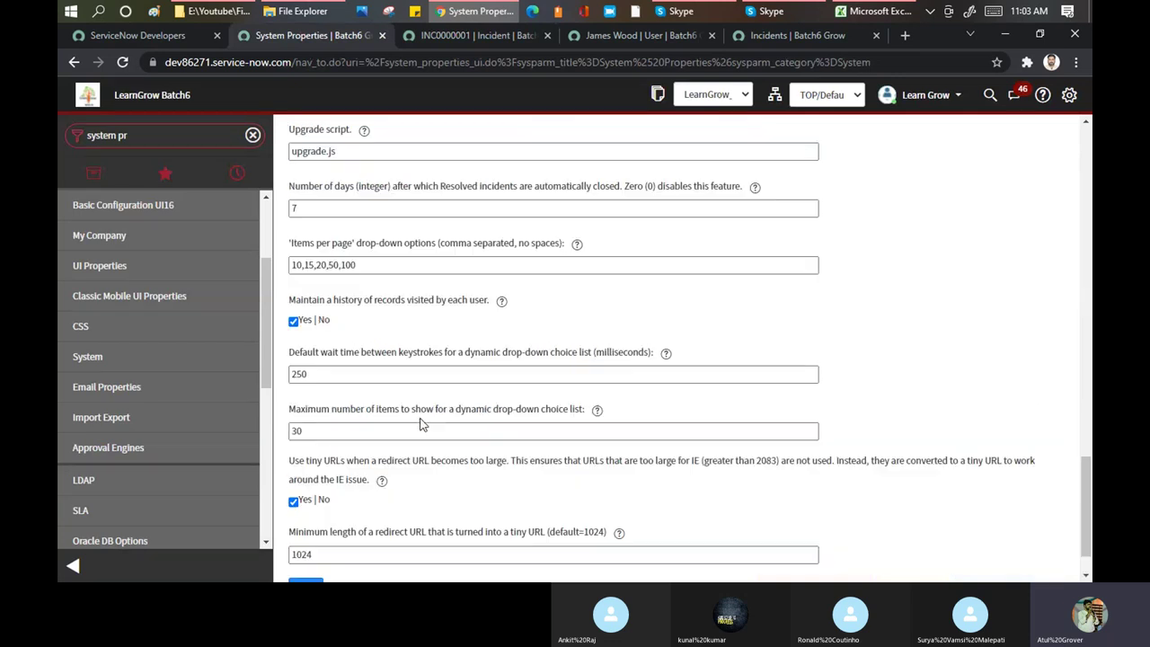
# In the incident list, dismiss the rows-per-page menu and highlight INC0007001's 1 - Critical priority
pyautogui.click(802, 34)
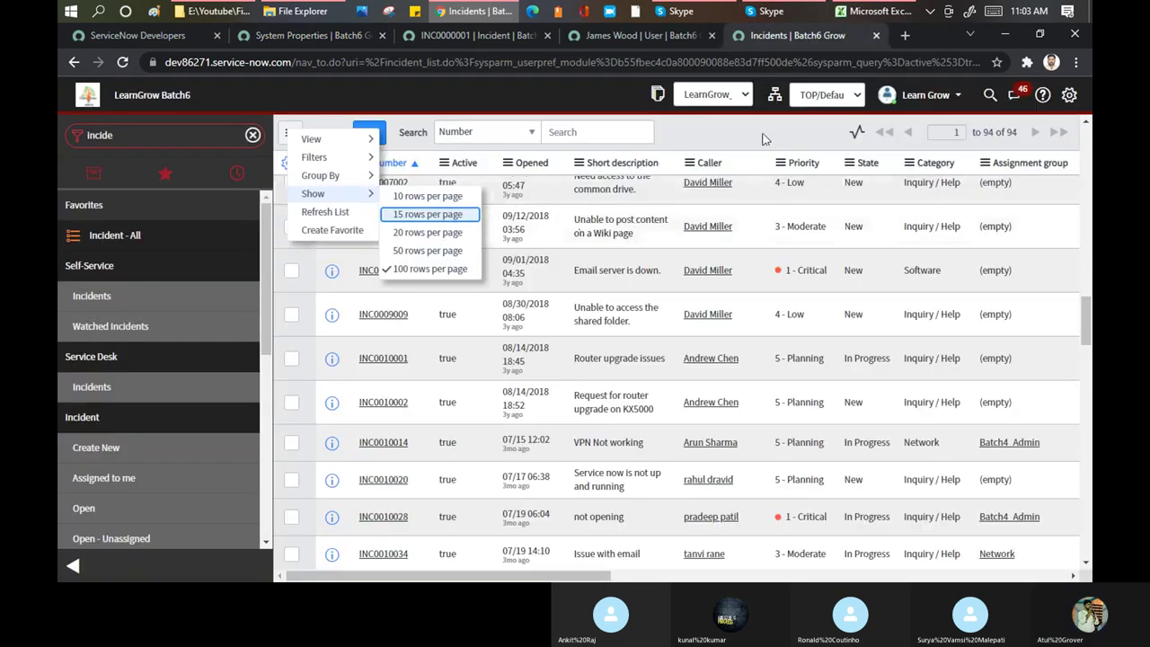
pyautogui.press('Escape')
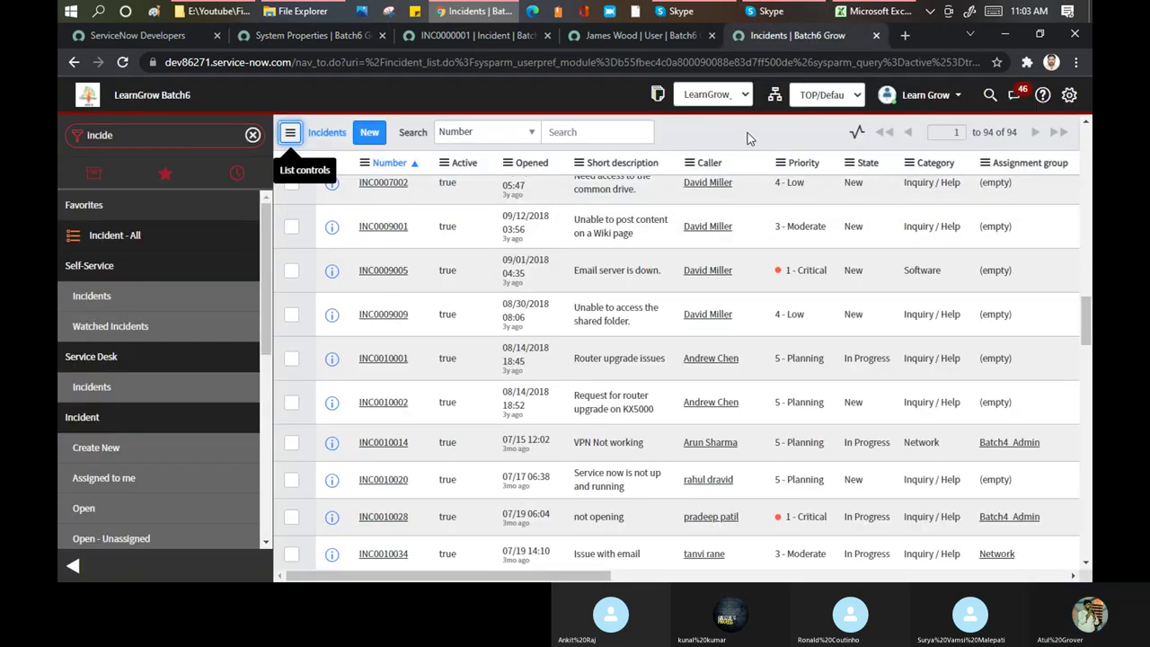
pyautogui.scroll(3, 781, 245)
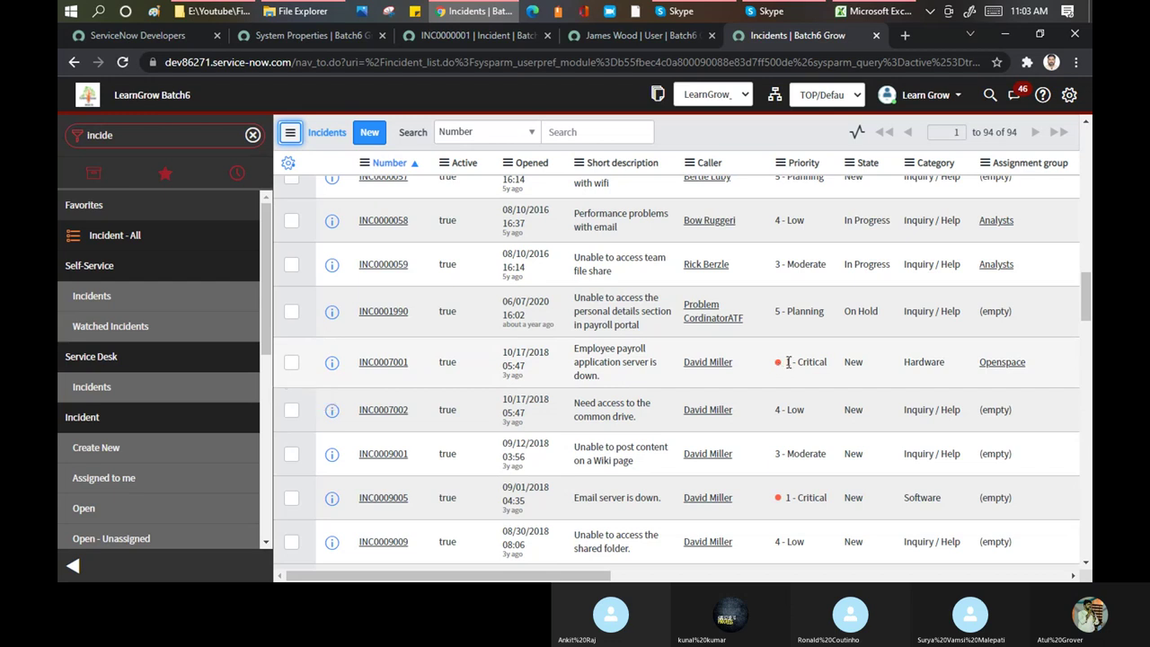
pyautogui.moveTo(785, 362); pyautogui.dragTo(833, 373)
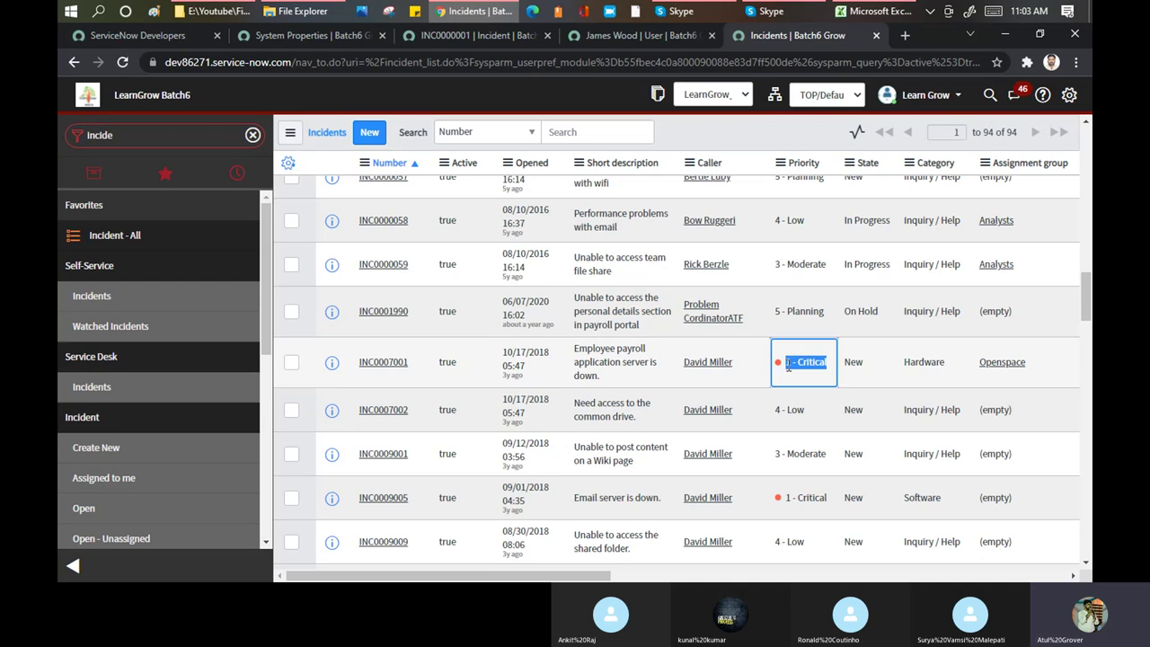
pyautogui.scroll(3, 807, 286)
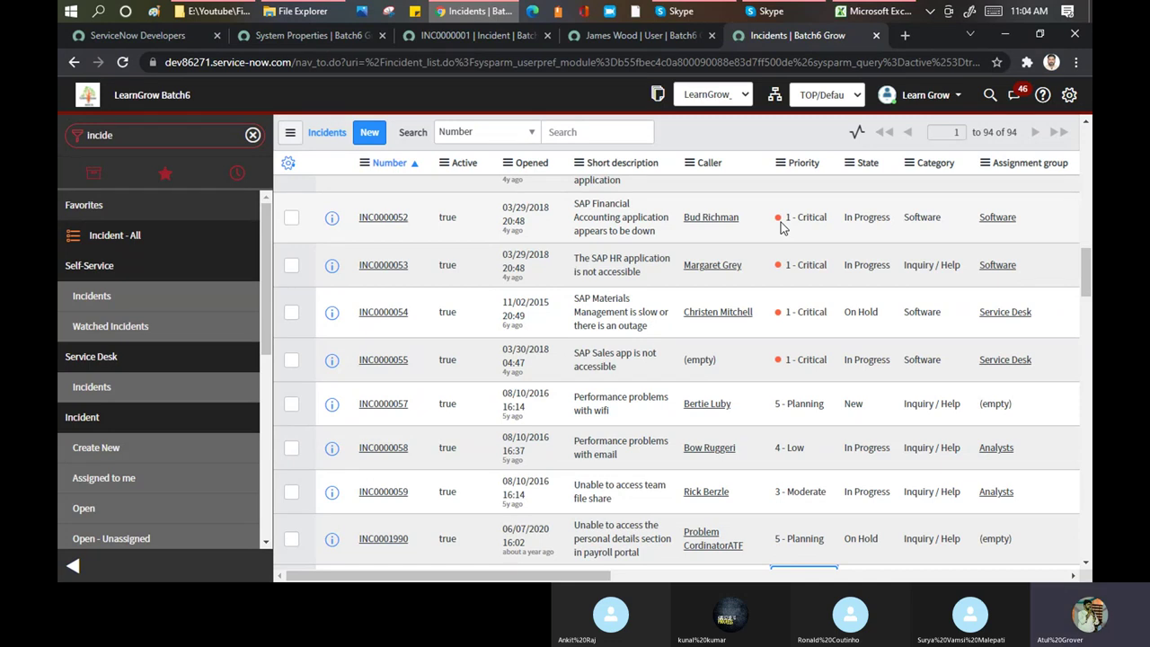
# Filter the navigator with 'major i', open Major Issue Management > Open, and drop the state condition
pyautogui.click(142, 138)
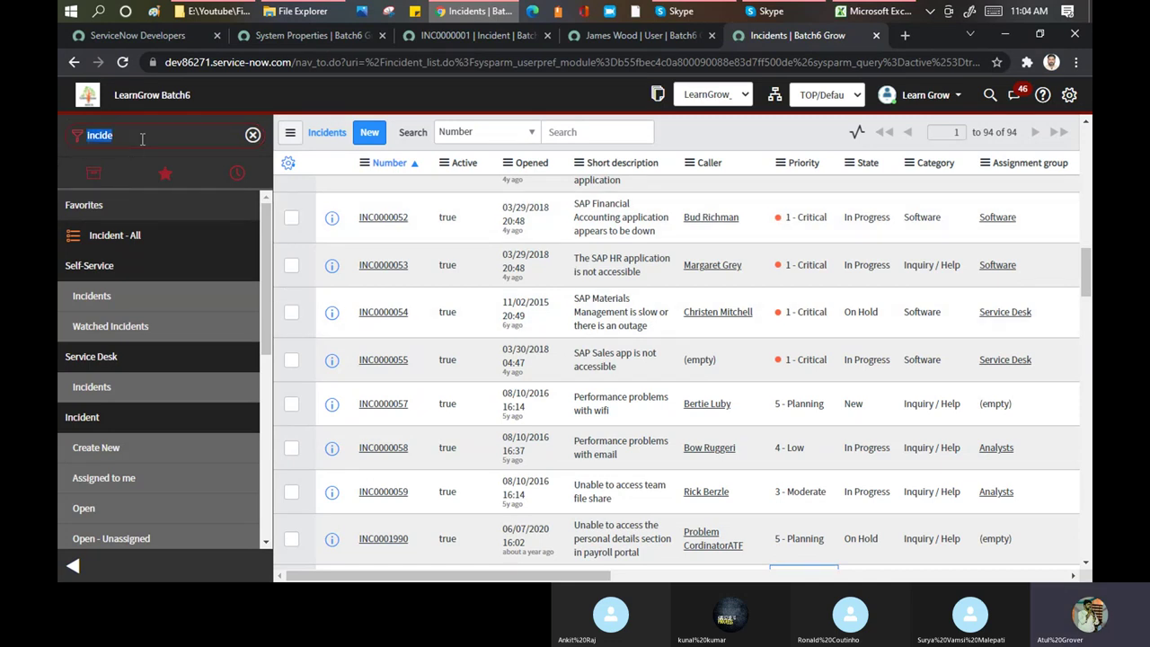
pyautogui.write('major i')
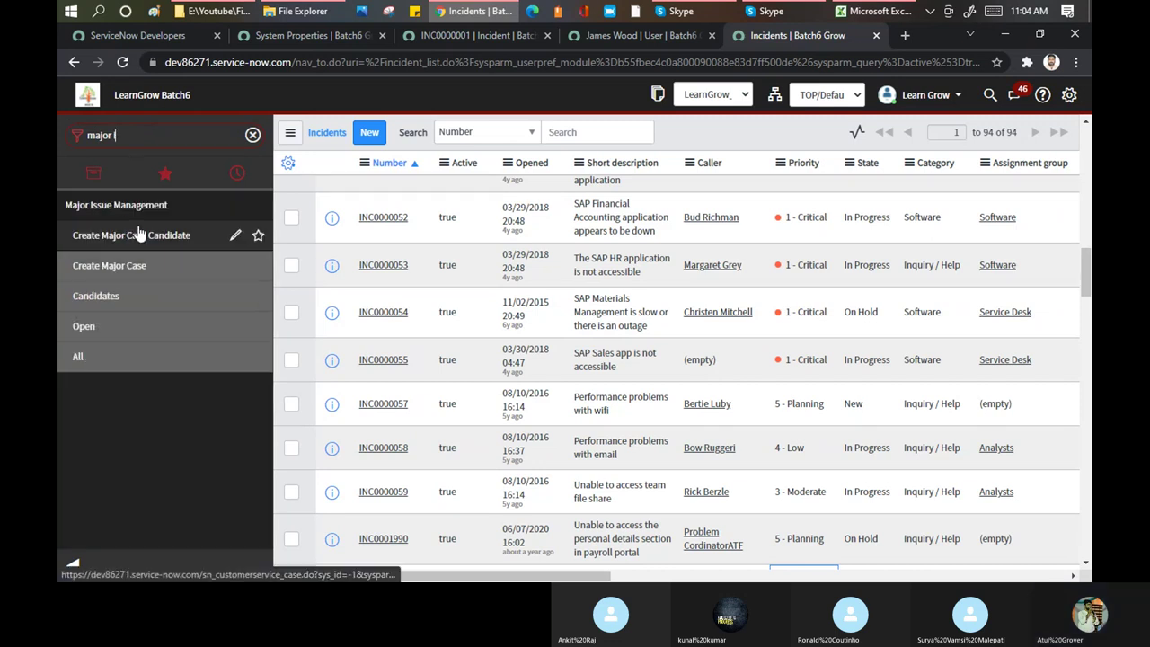
pyautogui.click(84, 327)
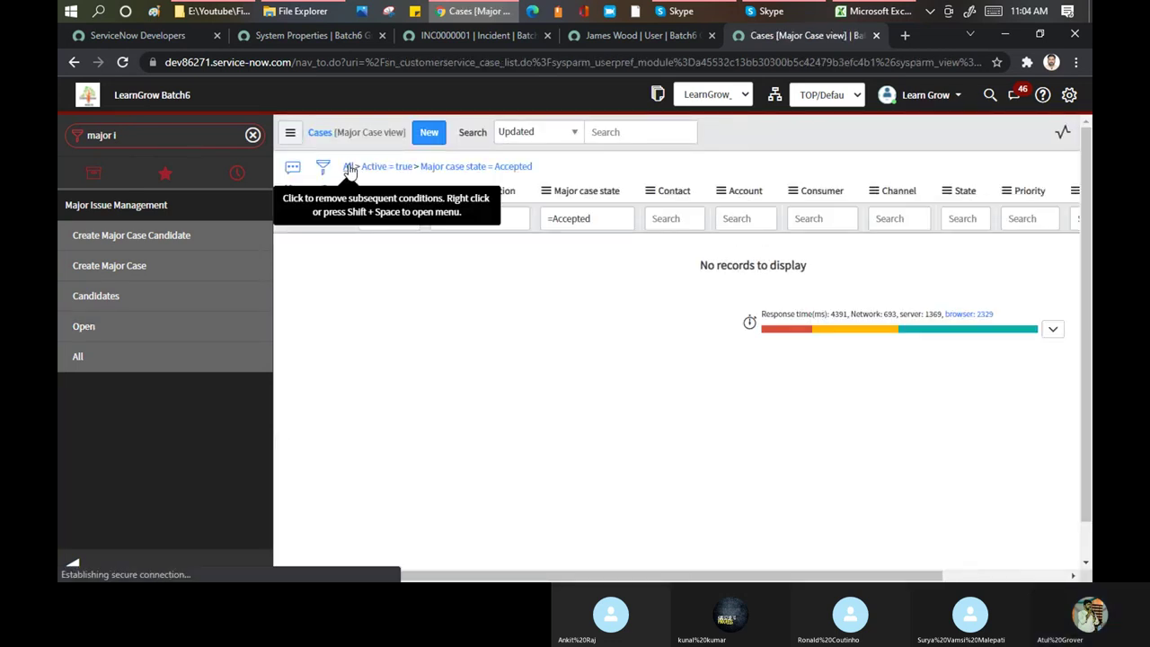
pyautogui.click(350, 171)
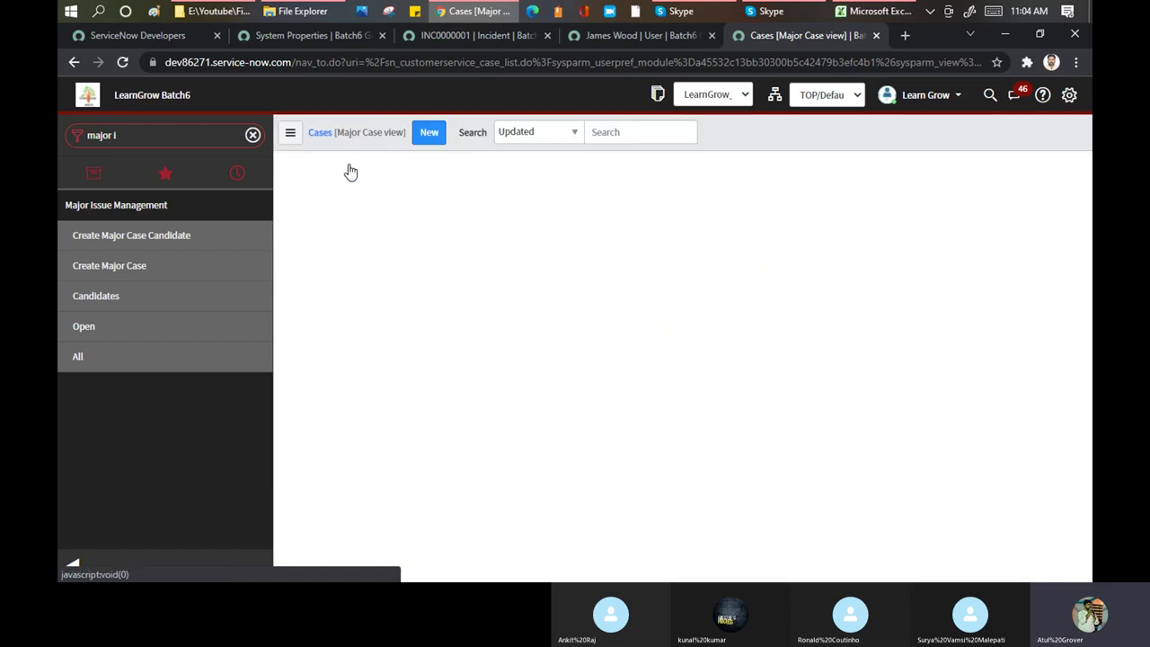
# From the user record tab, go to sys_user_list.do and confirm leaving the unsaved form
pyautogui.click(617, 32)
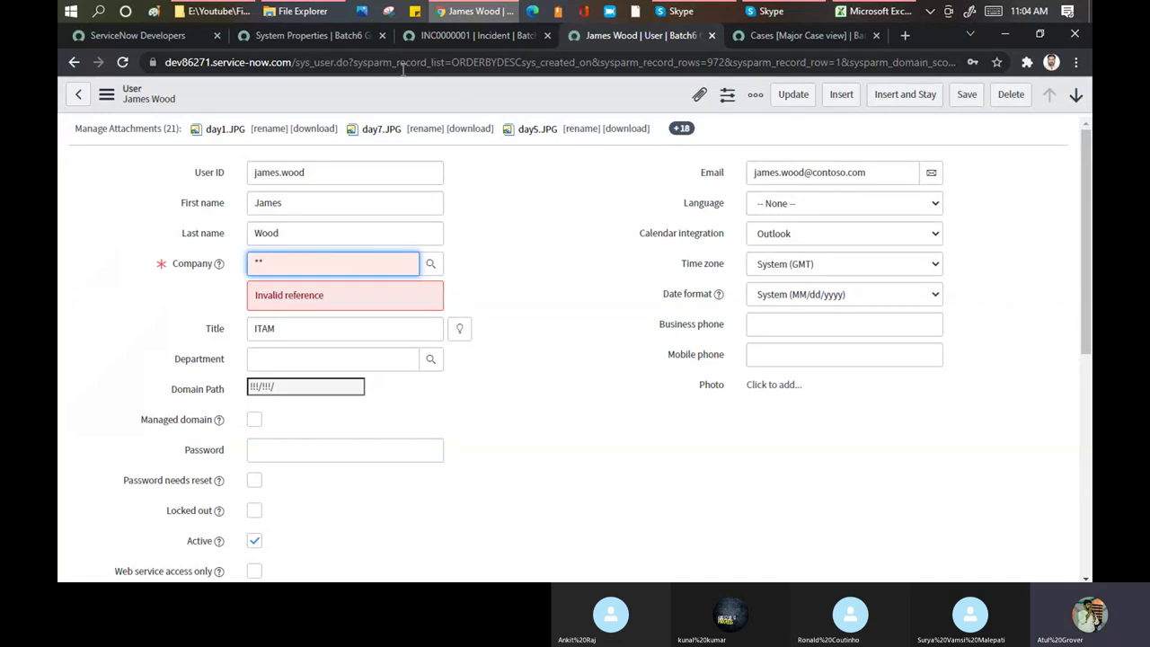
pyautogui.click(293, 67)
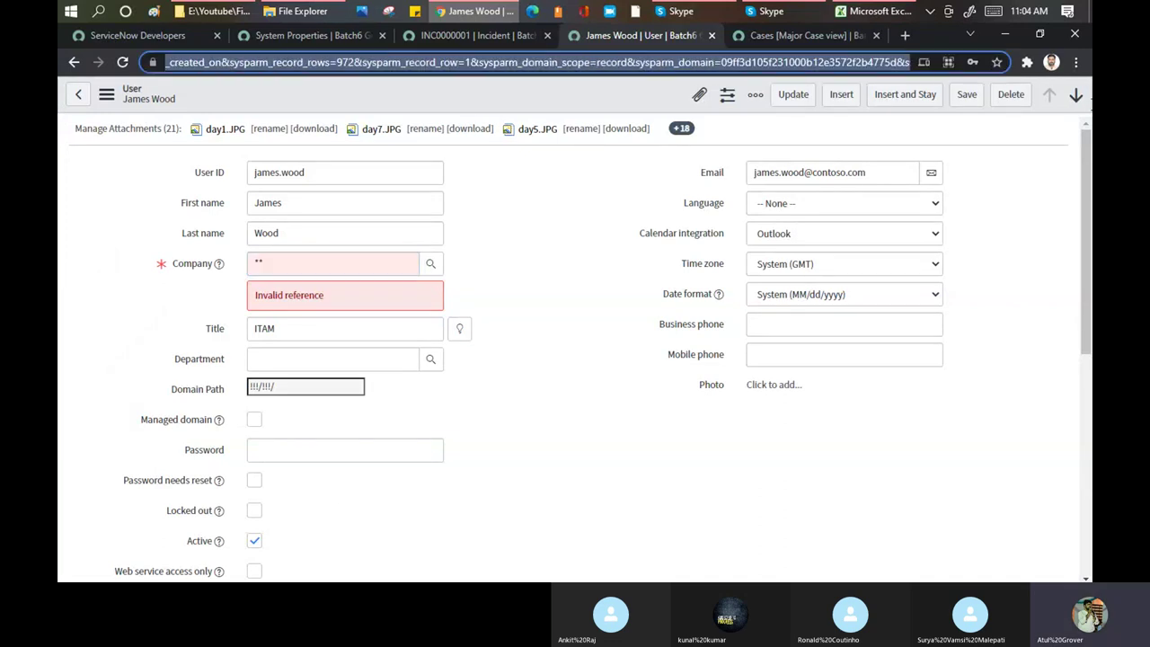
pyautogui.write('https://dev86271.service-now.com/sys')
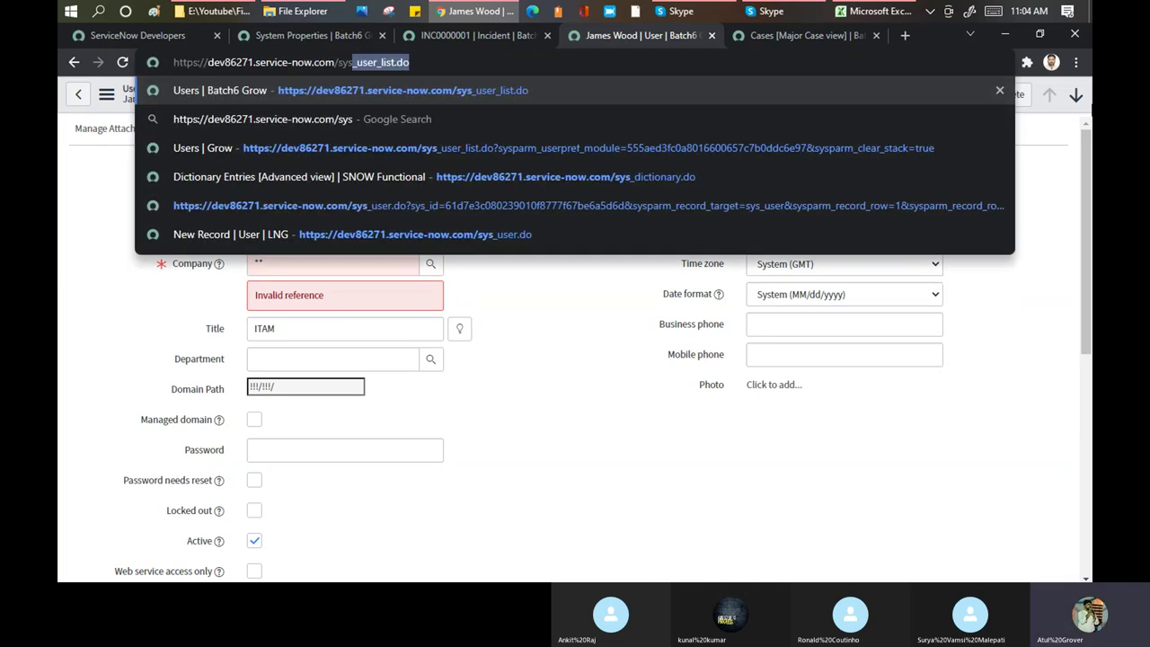
pyautogui.click(353, 62)
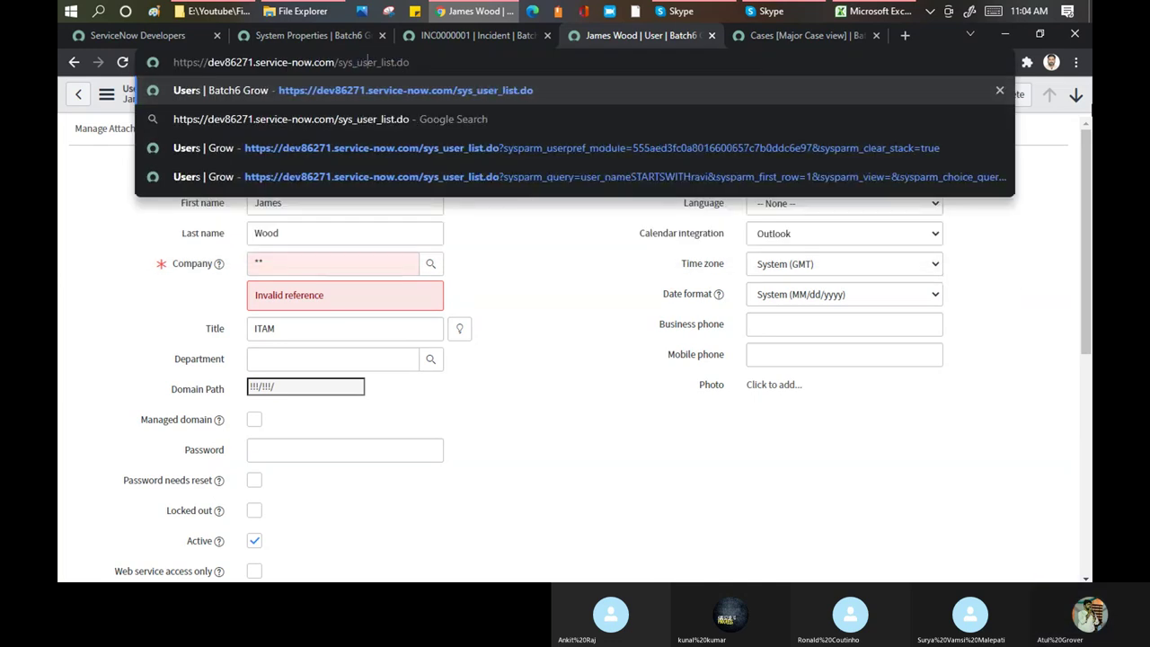
pyautogui.press('Return')
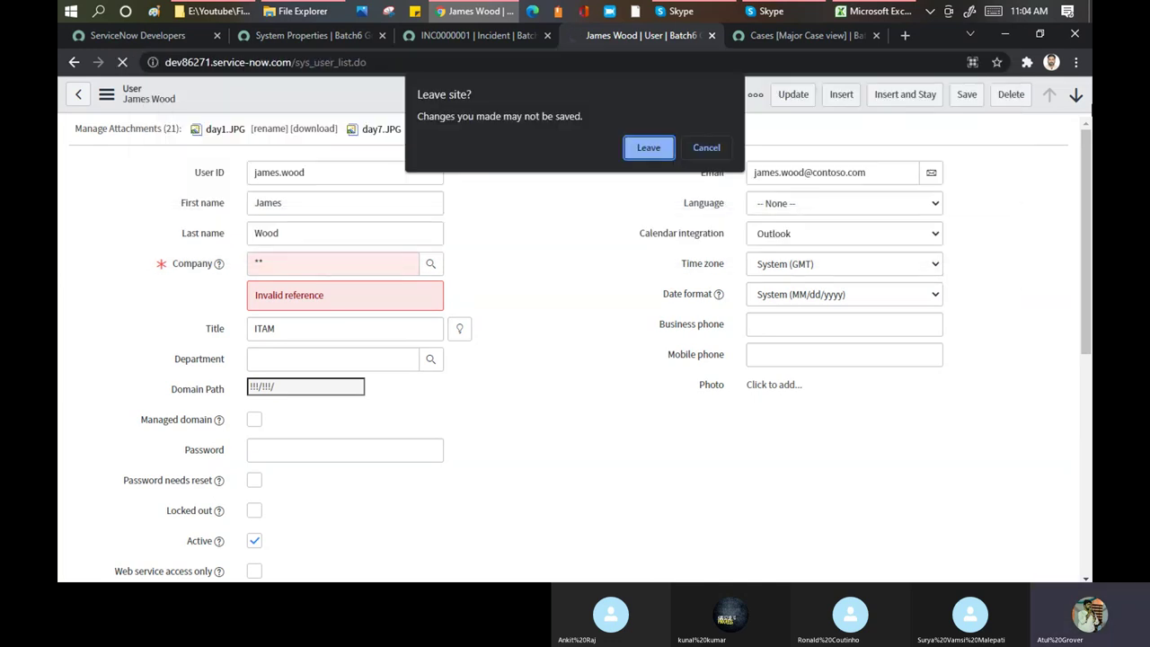
pyautogui.press('Return')
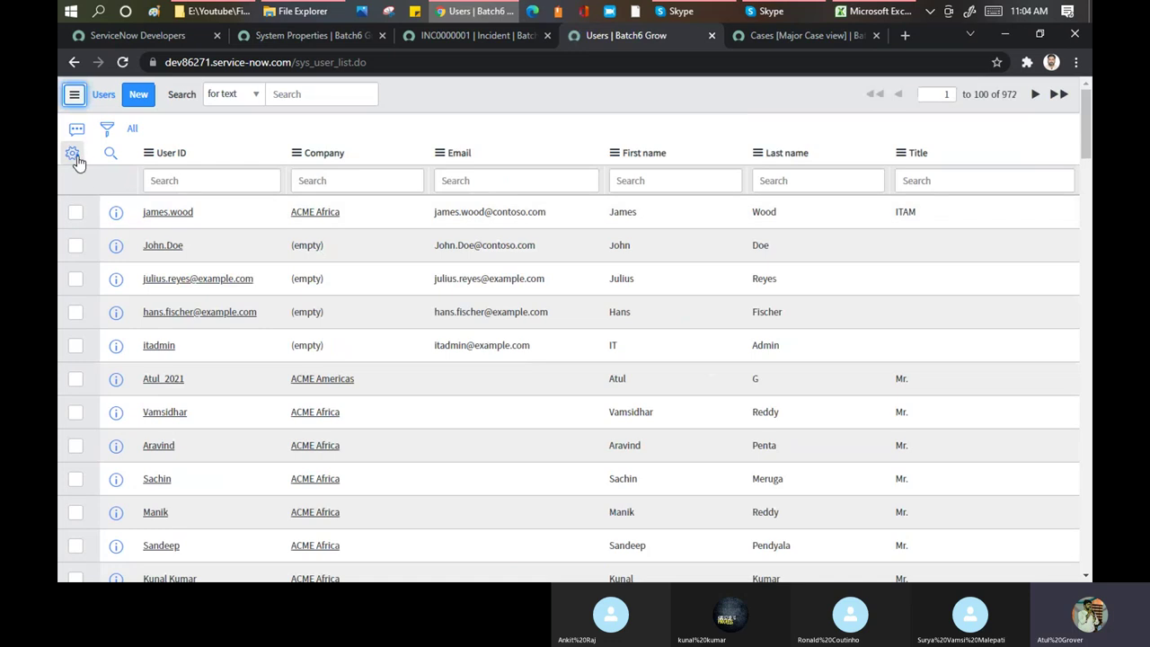
# Add the VIP column to the Users list, placed below Company
pyautogui.click(72, 152)
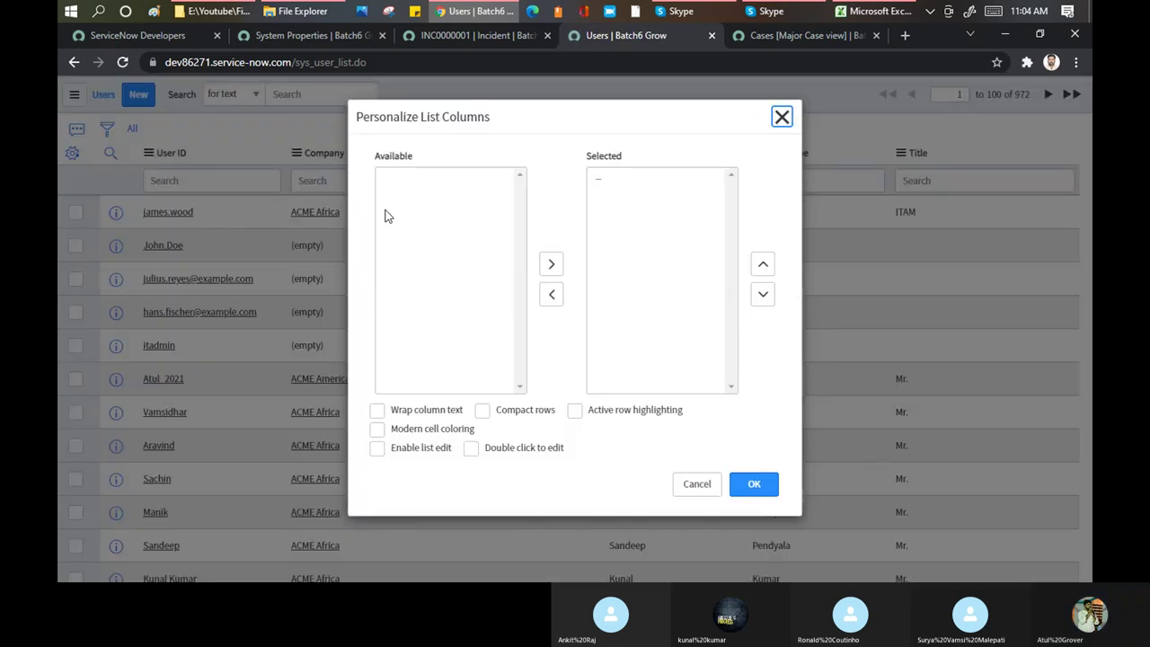
pyautogui.click(394, 202)
pyautogui.press('End')
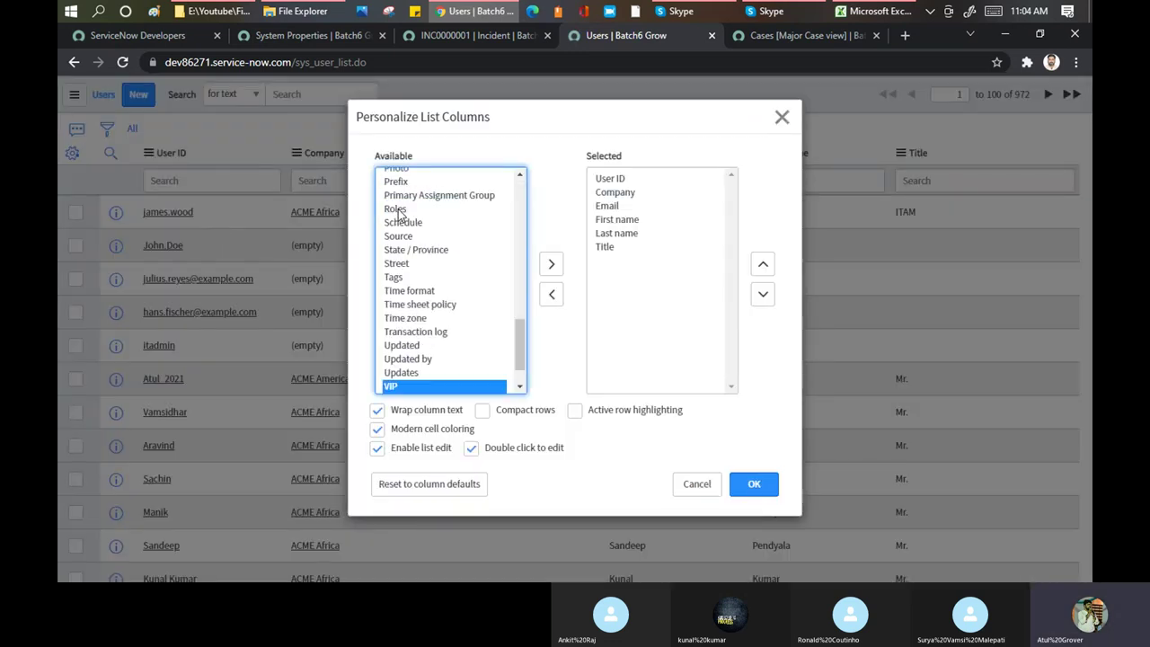
pyautogui.click(552, 264)
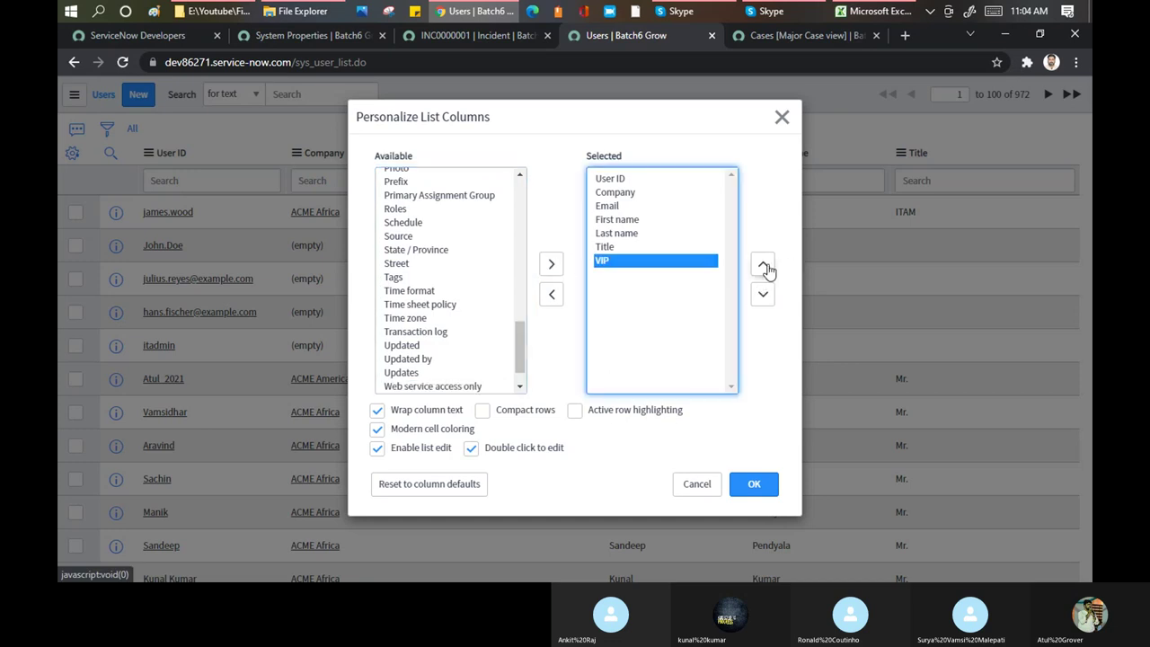
pyautogui.click(764, 268)
pyautogui.click(764, 267)
pyautogui.click(764, 268)
pyautogui.click(764, 268)
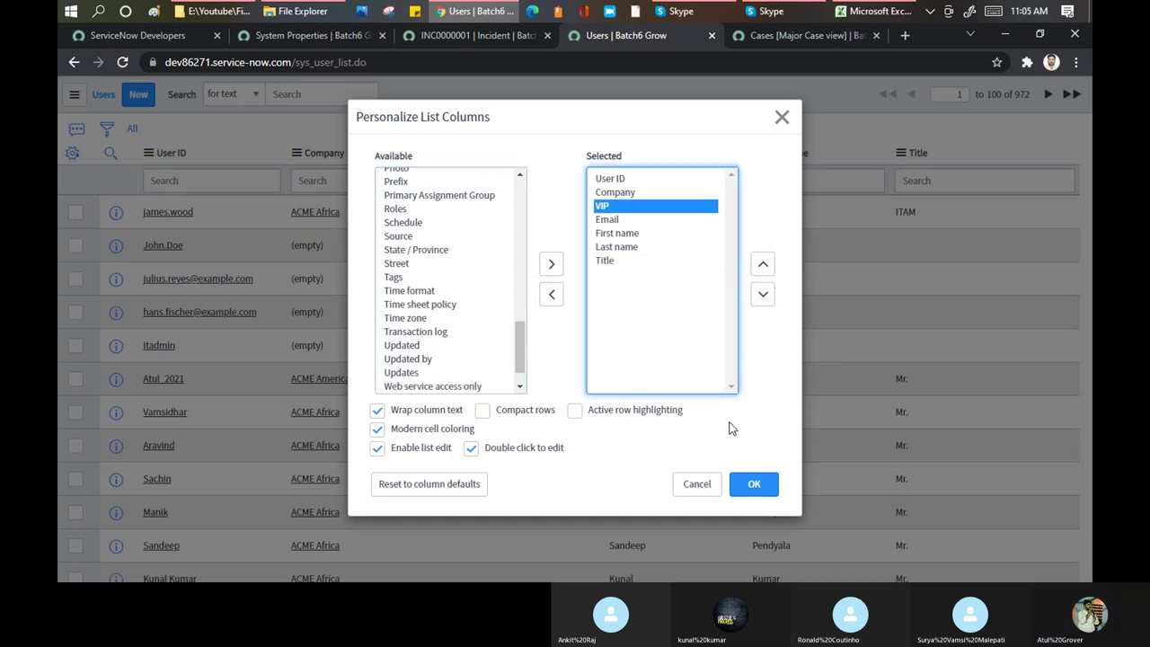
pyautogui.click(757, 486)
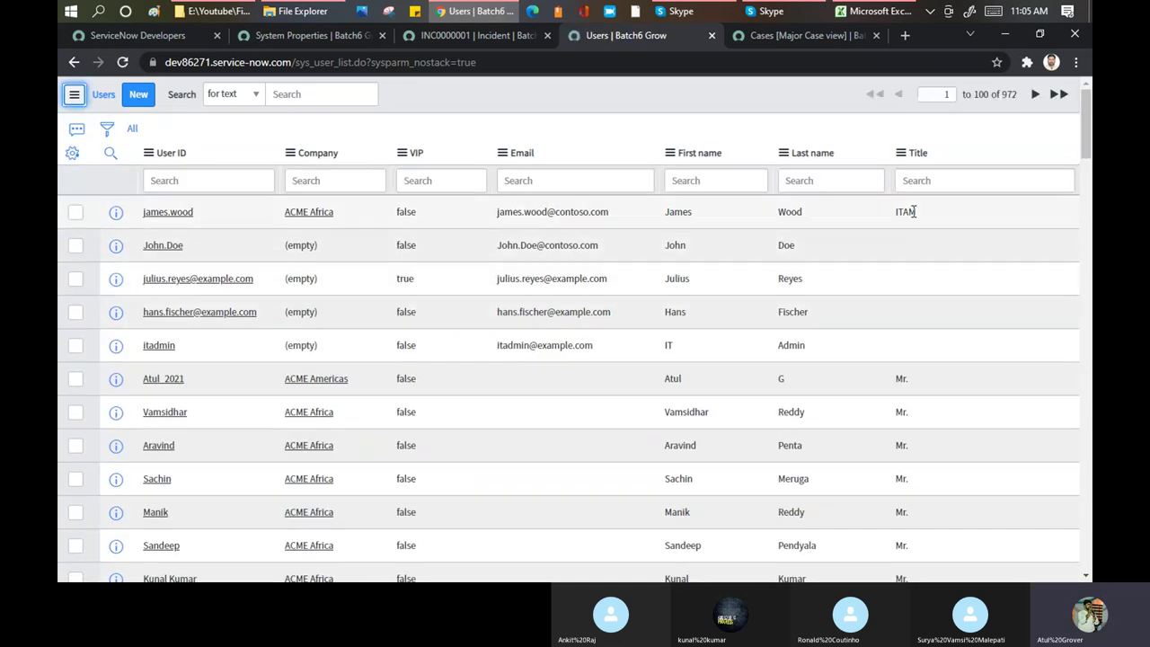
# Filter the Users list on VIP = true, leaving 4 users
pyautogui.click(423, 180)
pyautogui.write('ttrue')
pyautogui.press('Return')
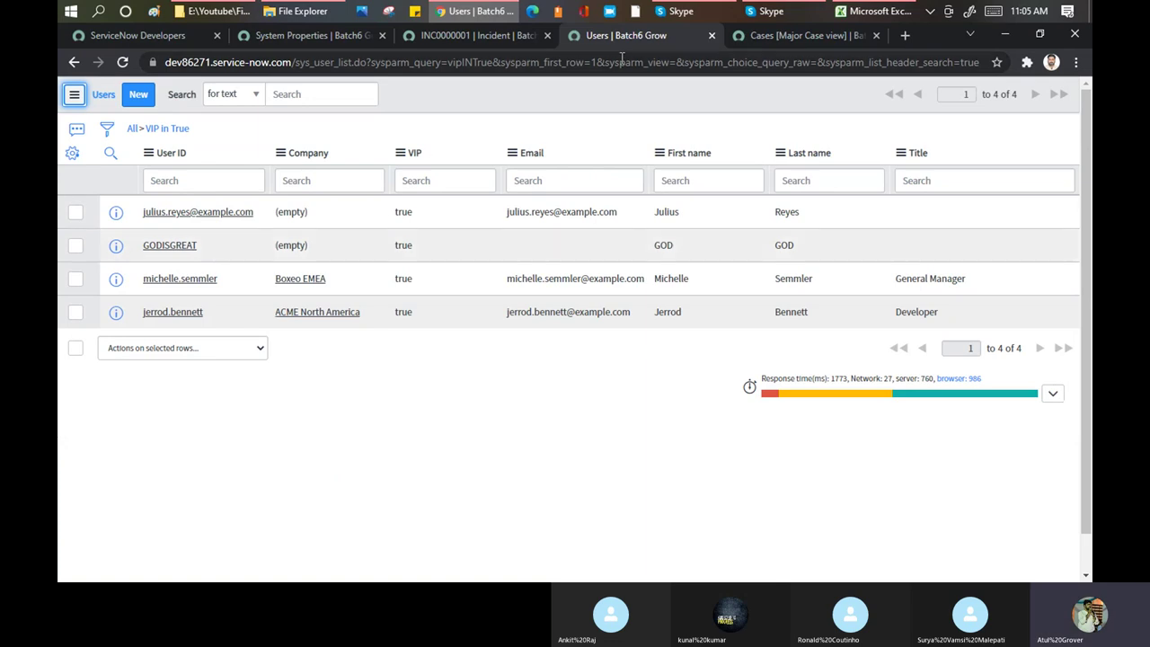
pyautogui.click(480, 33)
# Create new incident INC0010226 from INC0000001's context menu and enter a VIP user's ID as caller
pyautogui.scroll(10, 374, 168)
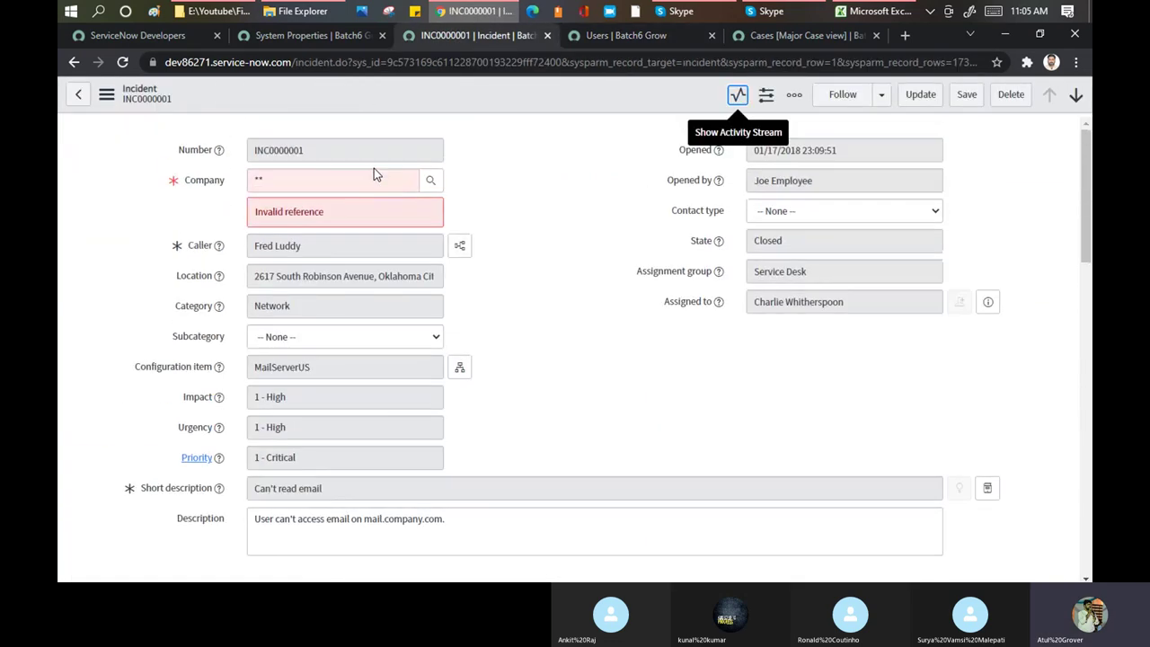
pyautogui.doubleClick(328, 245)
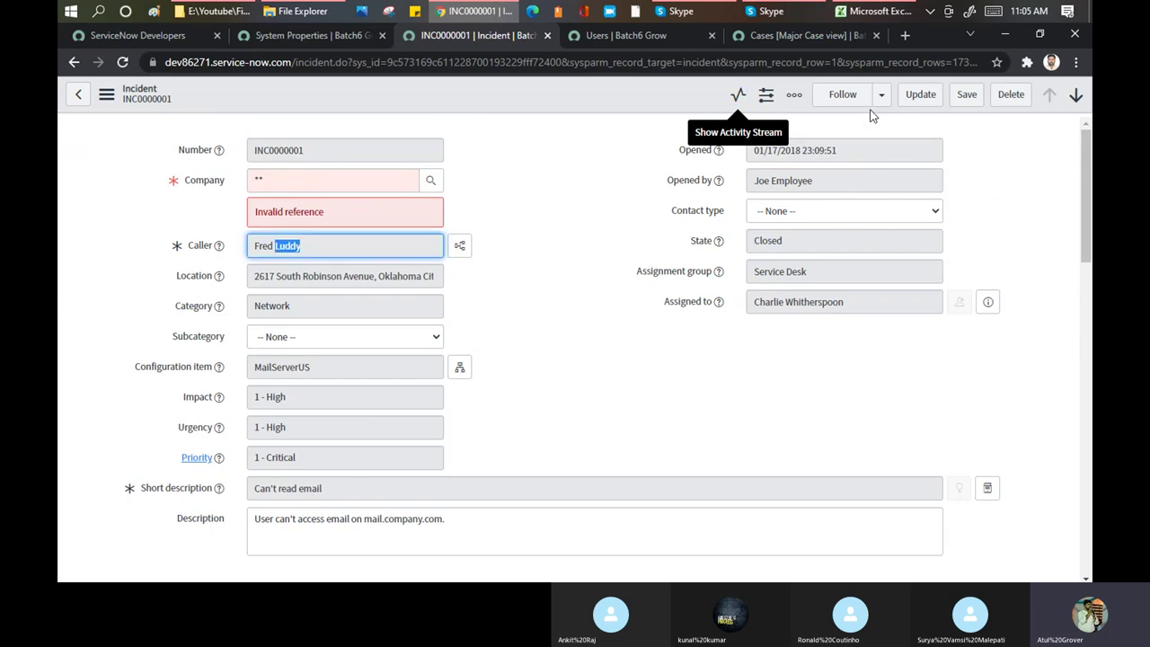
pyautogui.click(107, 97)
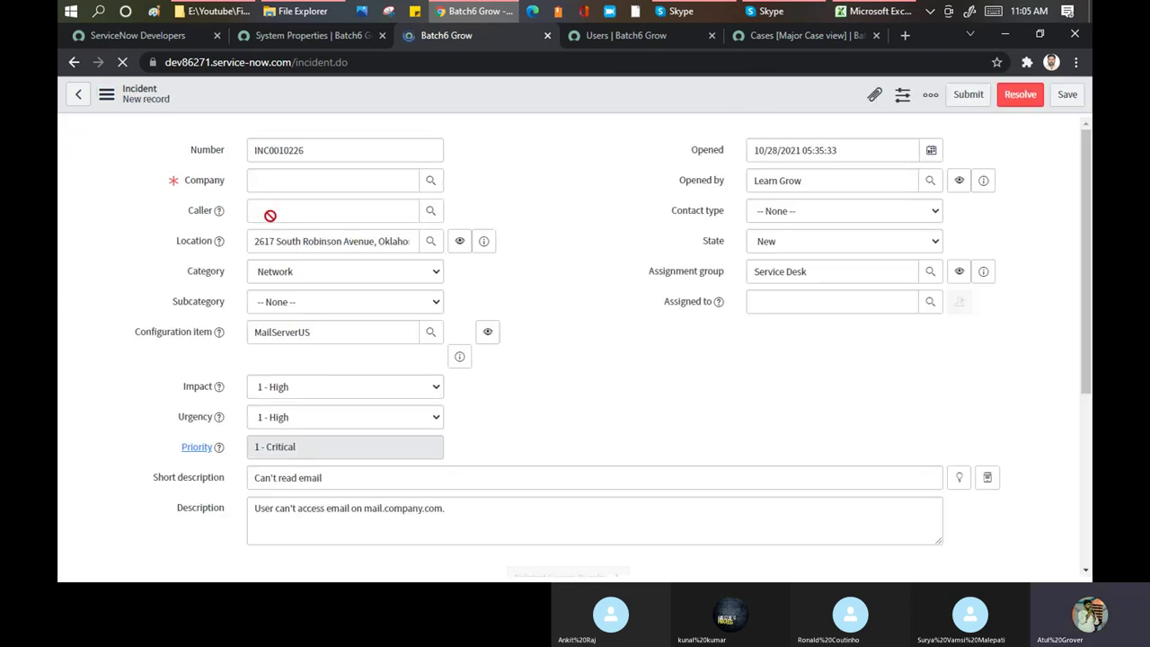
pyautogui.click(274, 212)
pyautogui.write('godisgre')
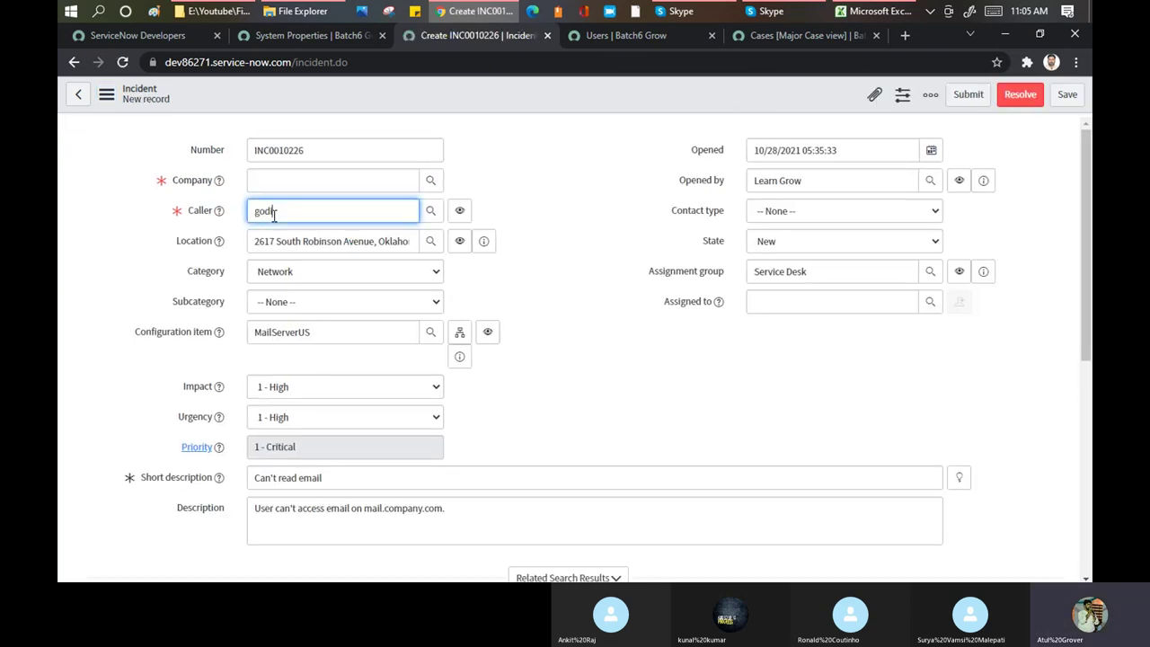
pyautogui.write('at')
pyautogui.click(617, 35)
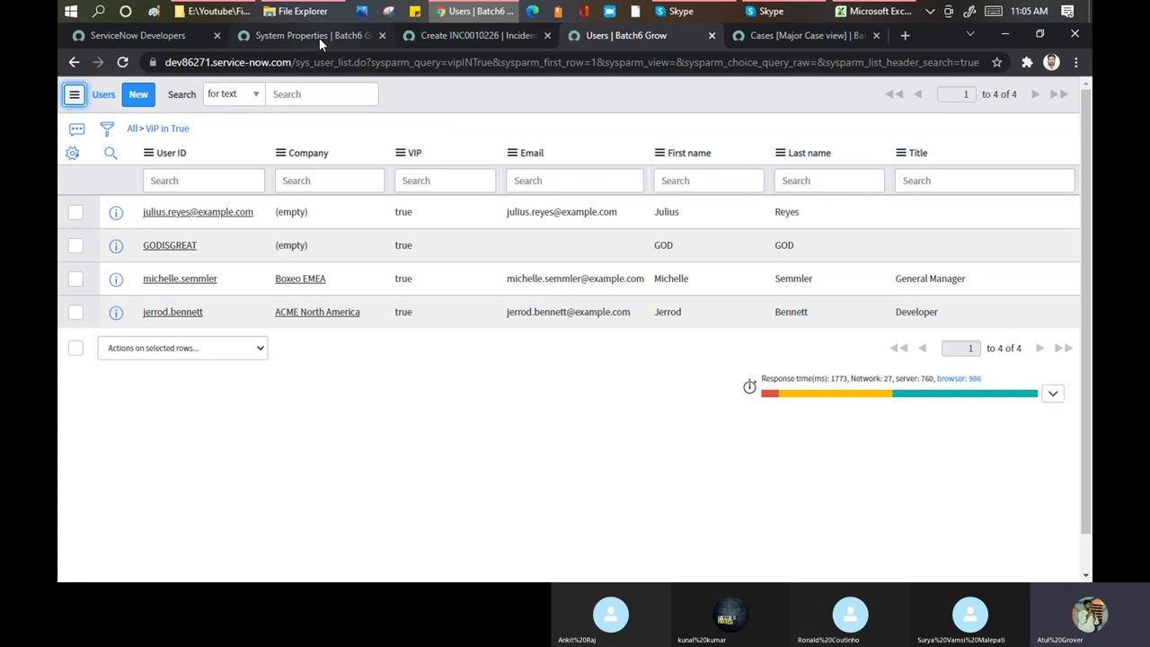
# On incident INC0010226, replace the invalid caller with the VIP user
pyautogui.click(488, 37)
pyautogui.moveTo(326, 217); pyautogui.dragTo(195, 210)
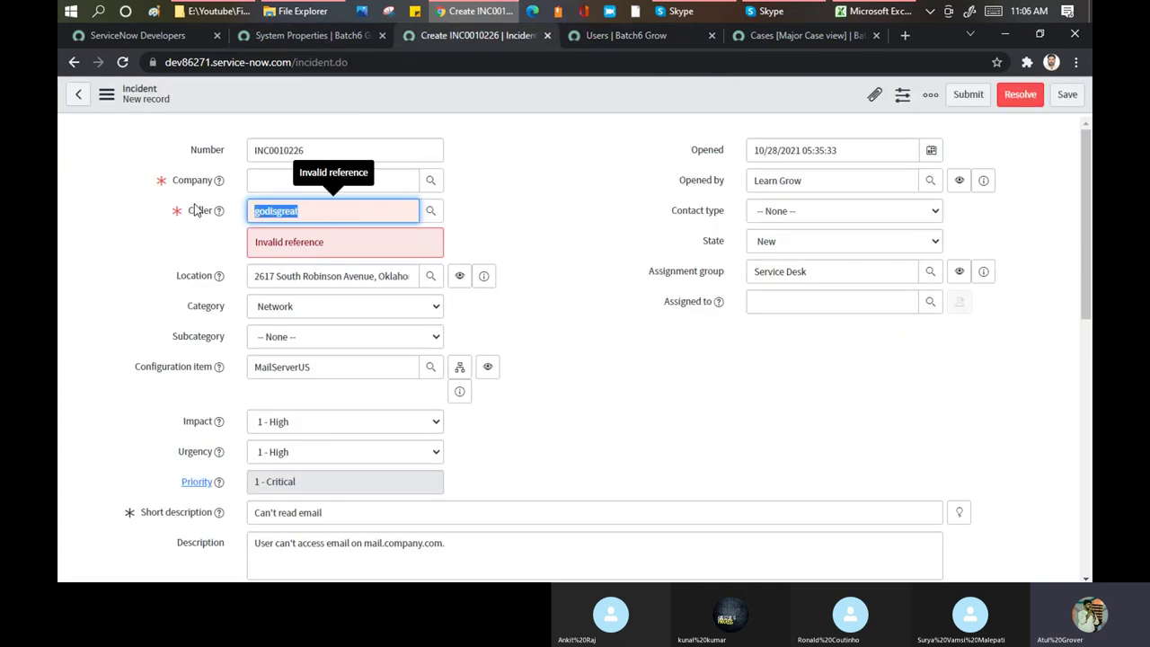
pyautogui.write('God')
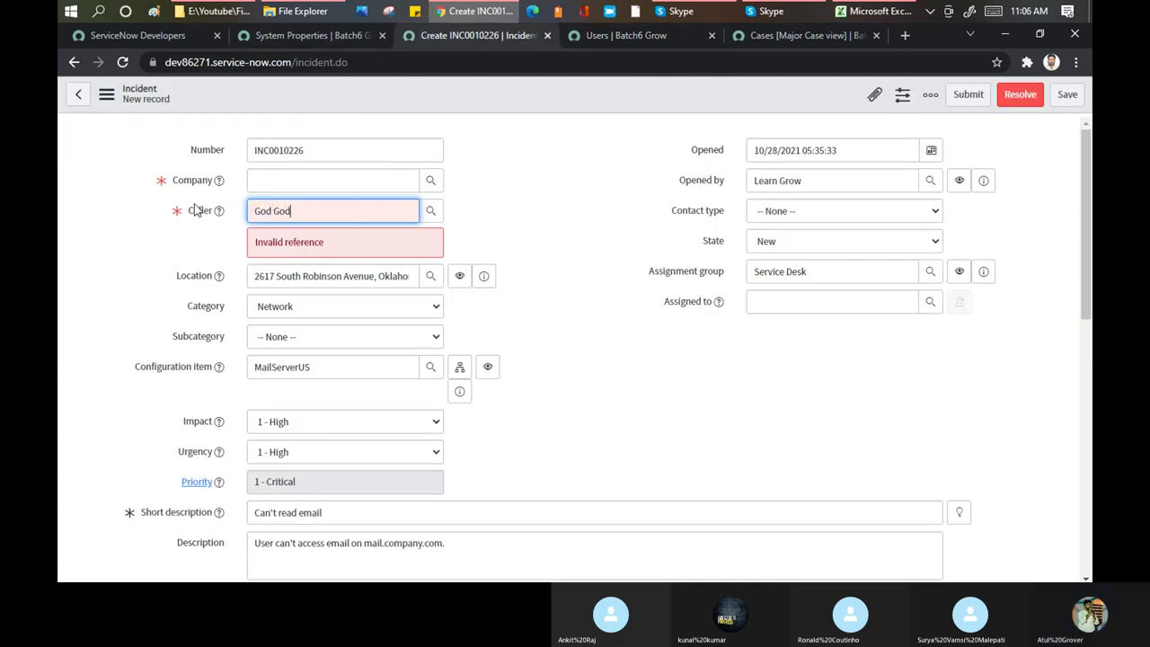
pyautogui.write(' God')
pyautogui.click(261, 247)
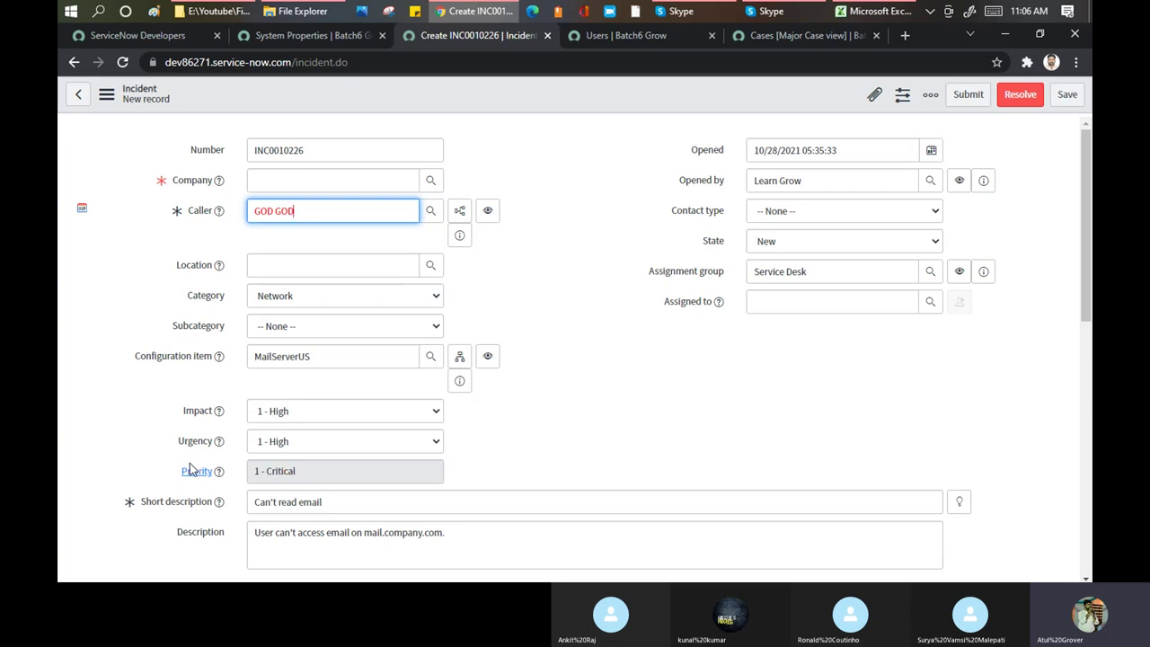
# Set both Impact and Urgency to 2 - Medium
pyautogui.click(280, 413)
pyautogui.click(278, 428)
pyautogui.press('Down')
pyautogui.click(280, 442)
pyautogui.click(281, 475)
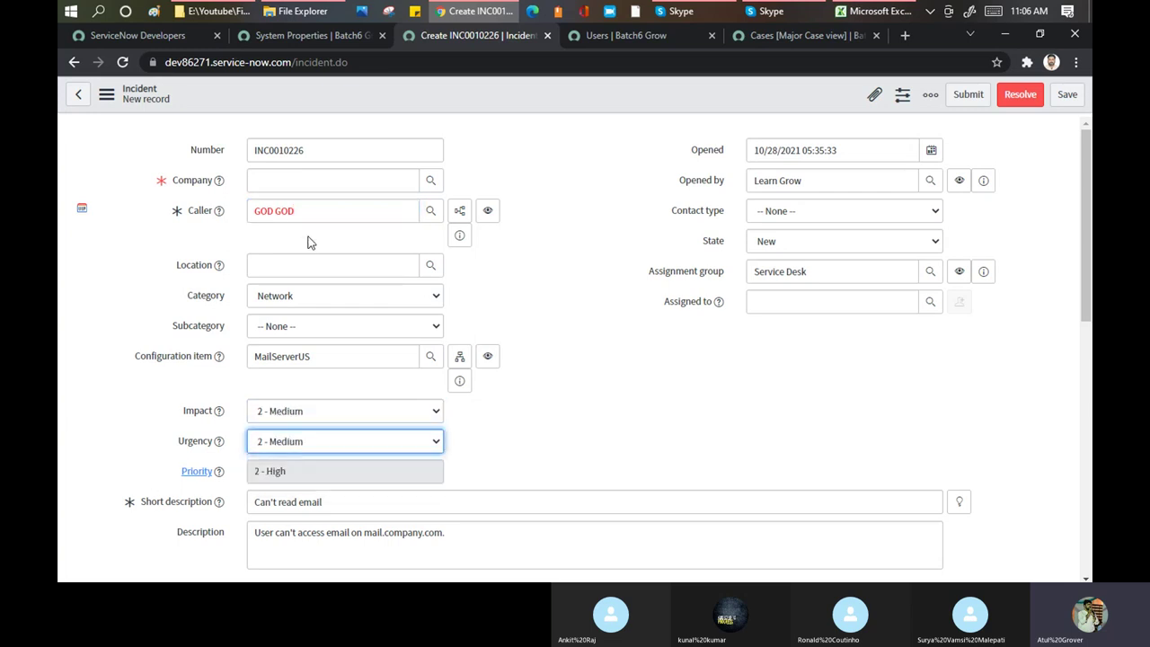
# Set Company to ACME Africa and save the incident from the header context menu
pyautogui.click(296, 184)
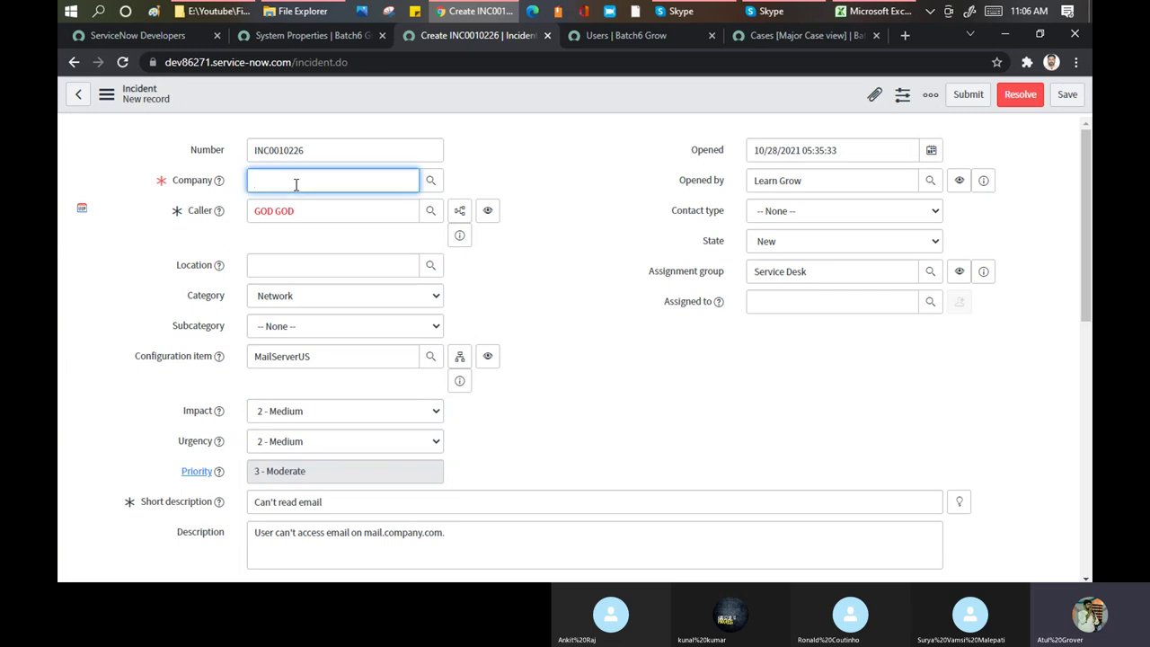
pyautogui.write('ac')
pyautogui.click(297, 212)
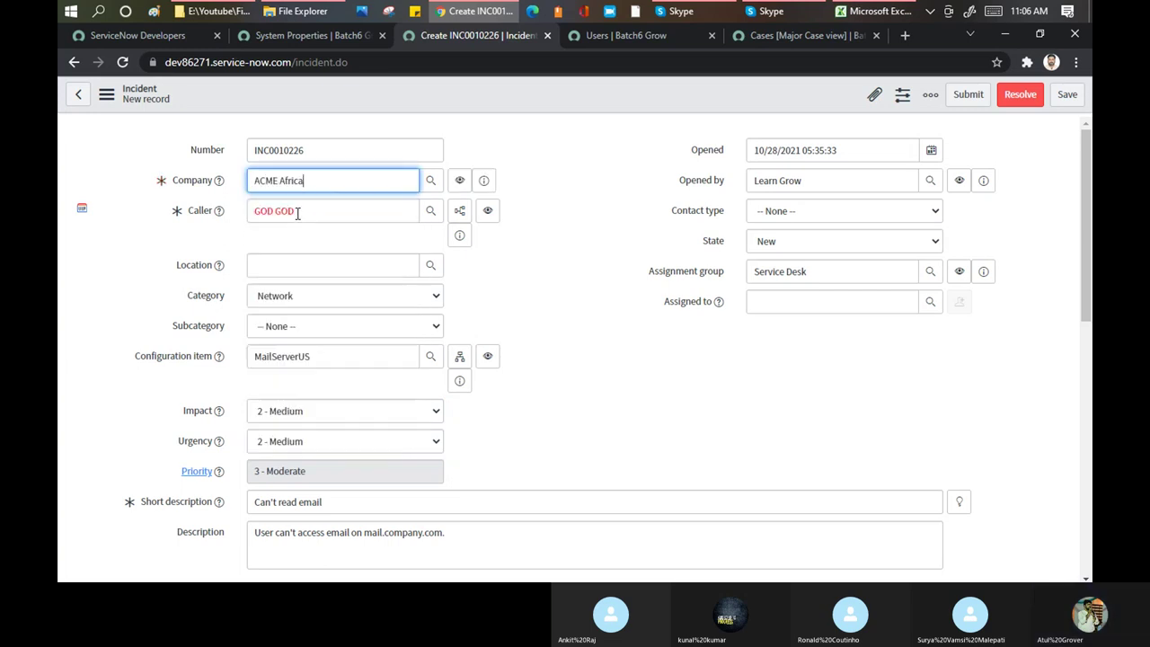
pyautogui.rightClick(436, 91)
pyautogui.click(455, 99)
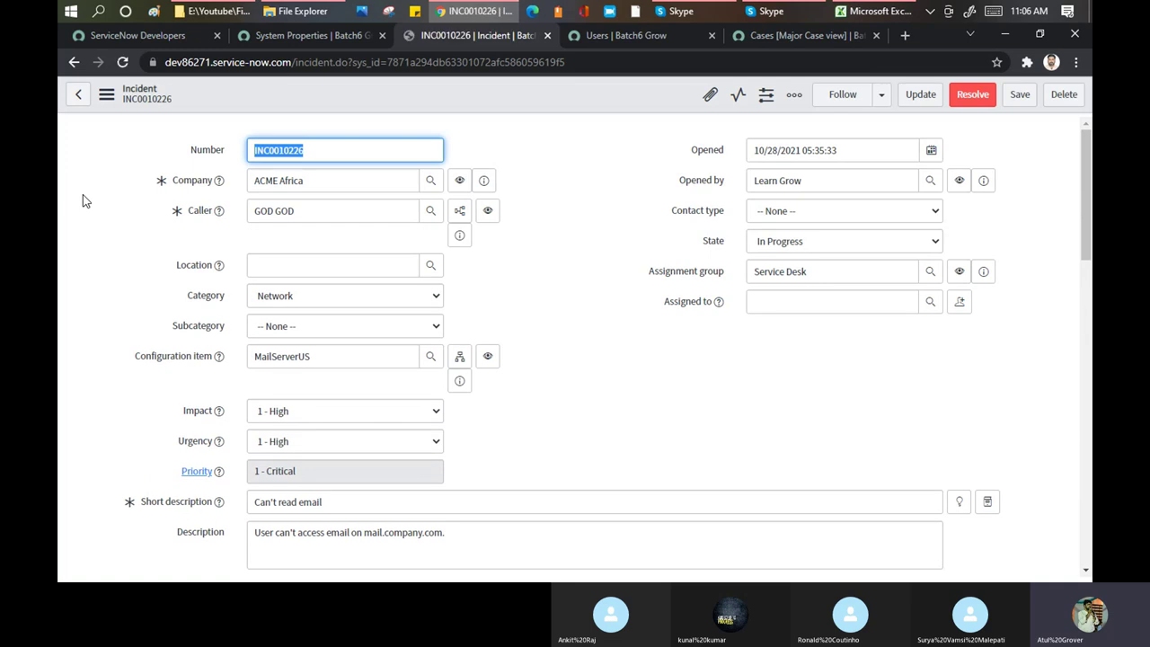
# On the System Properties page, scroll to the bottom and save the properties
pyautogui.click(306, 33)
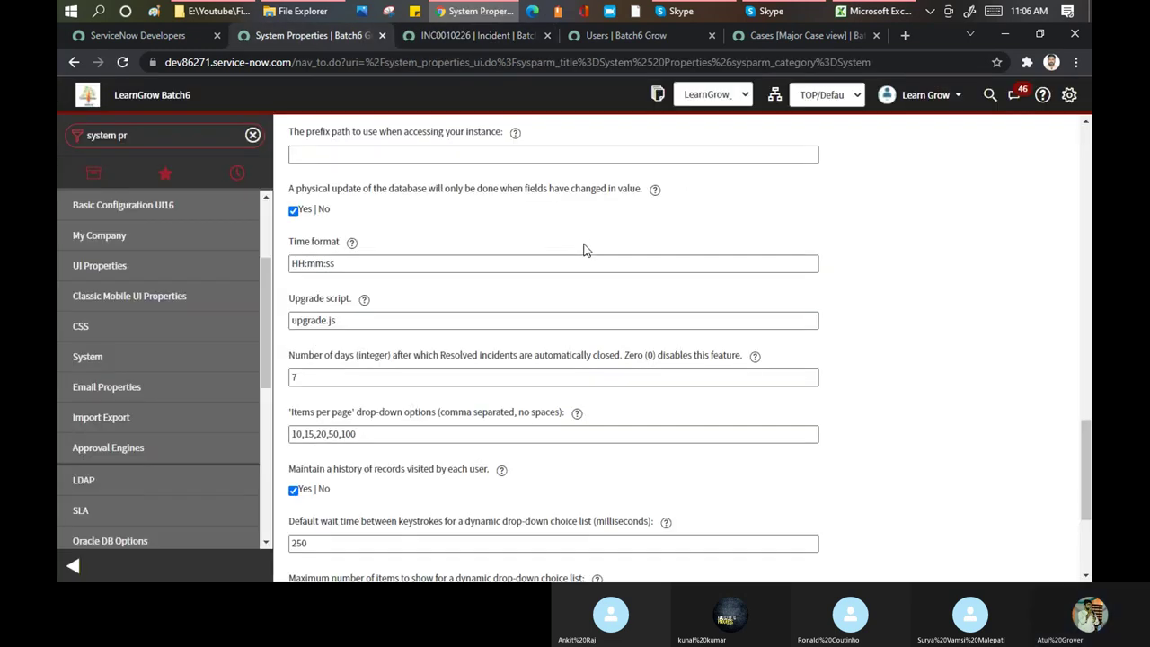
pyautogui.scroll(-5, 583, 248)
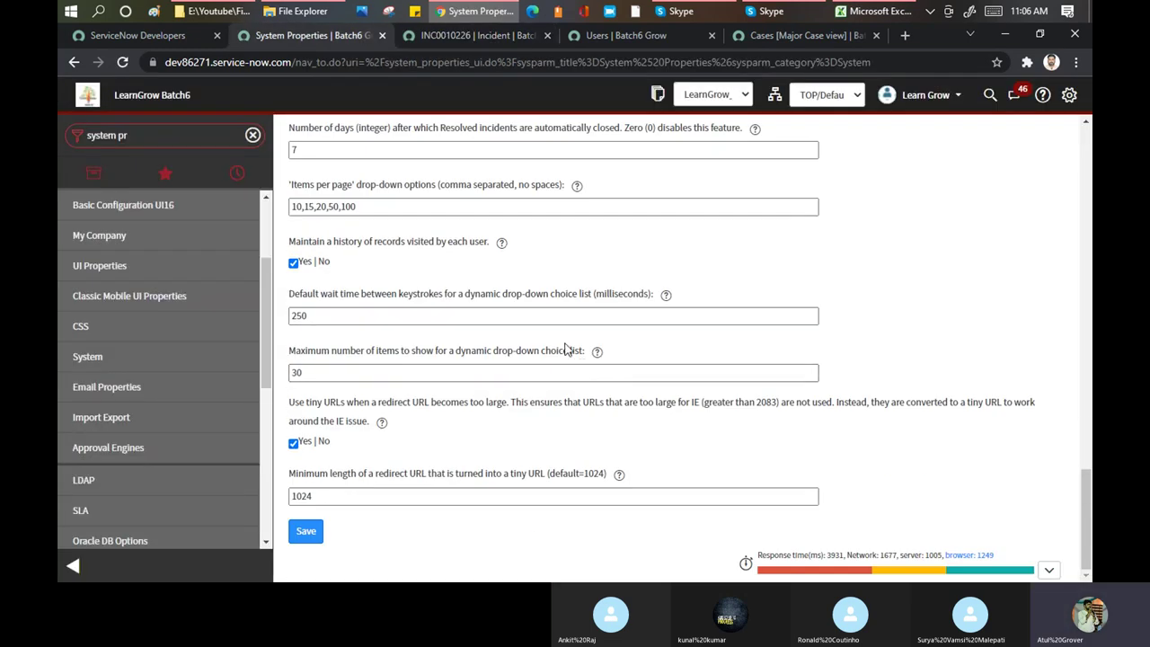
pyautogui.click(310, 534)
pyautogui.click(306, 531)
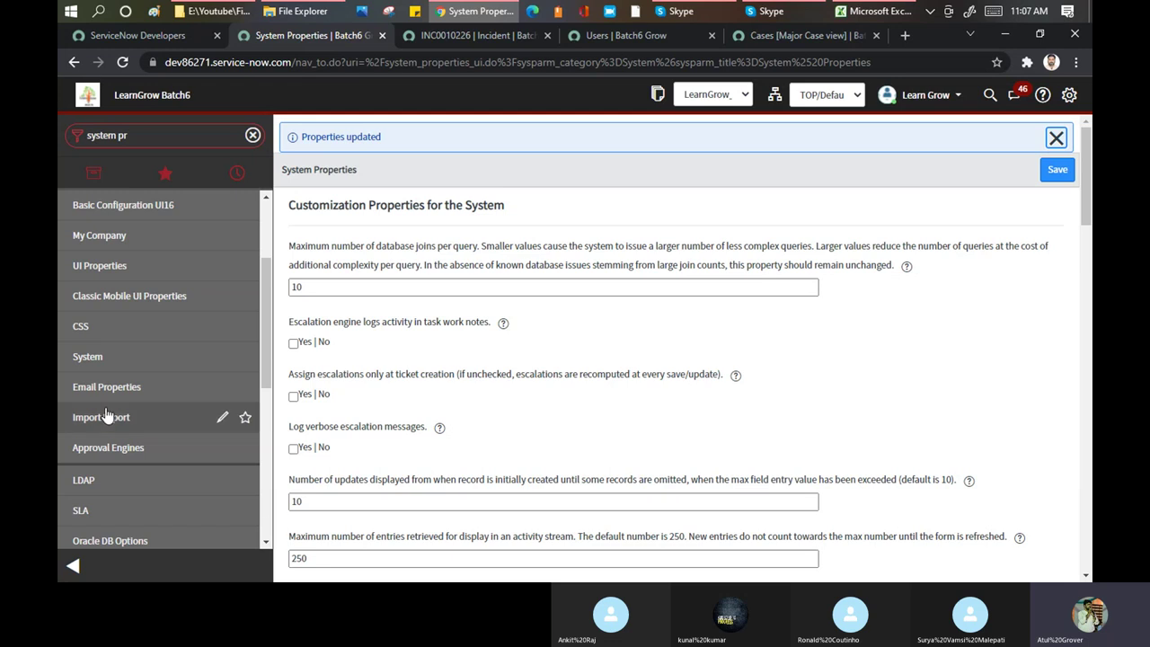
pyautogui.scroll(-3, 175, 305)
pyautogui.scroll(-4, 174, 304)
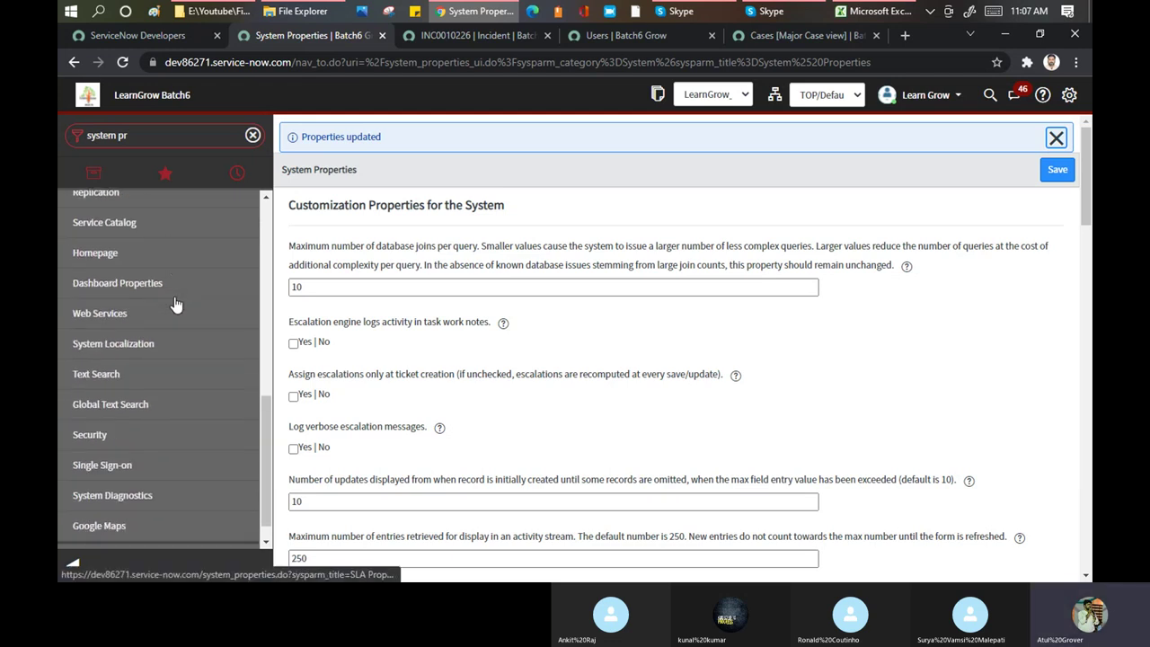
# Open the Global Text Search properties and scroll through them
pyautogui.click(101, 408)
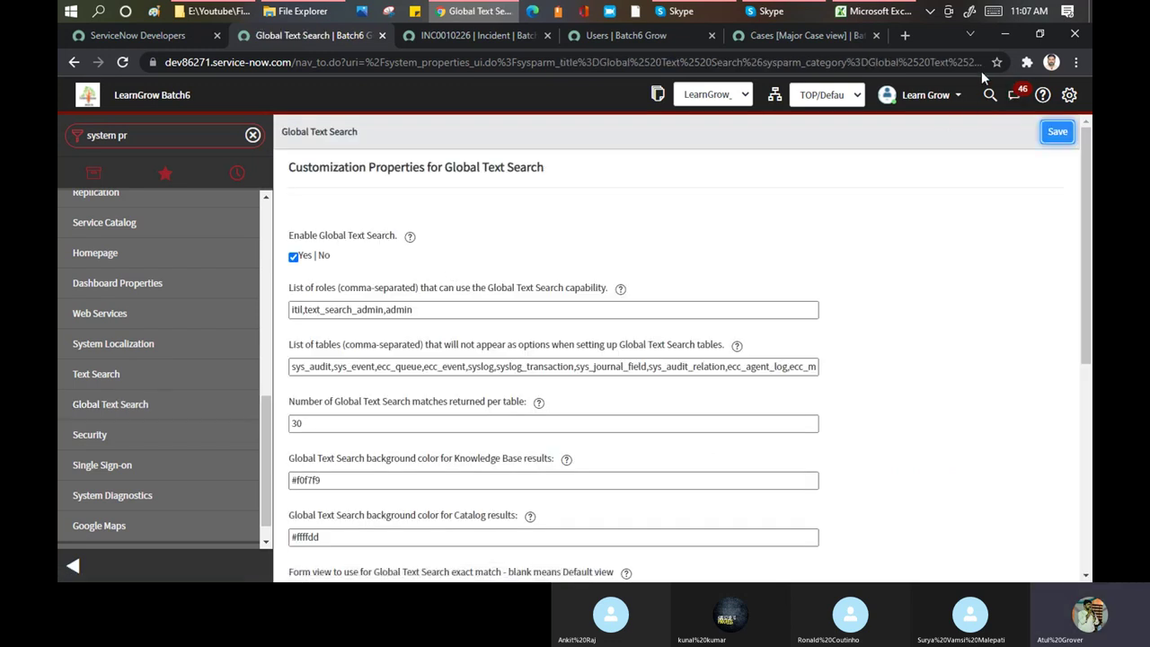
pyautogui.scroll(-3, 523, 269)
pyautogui.scroll(-2, 524, 270)
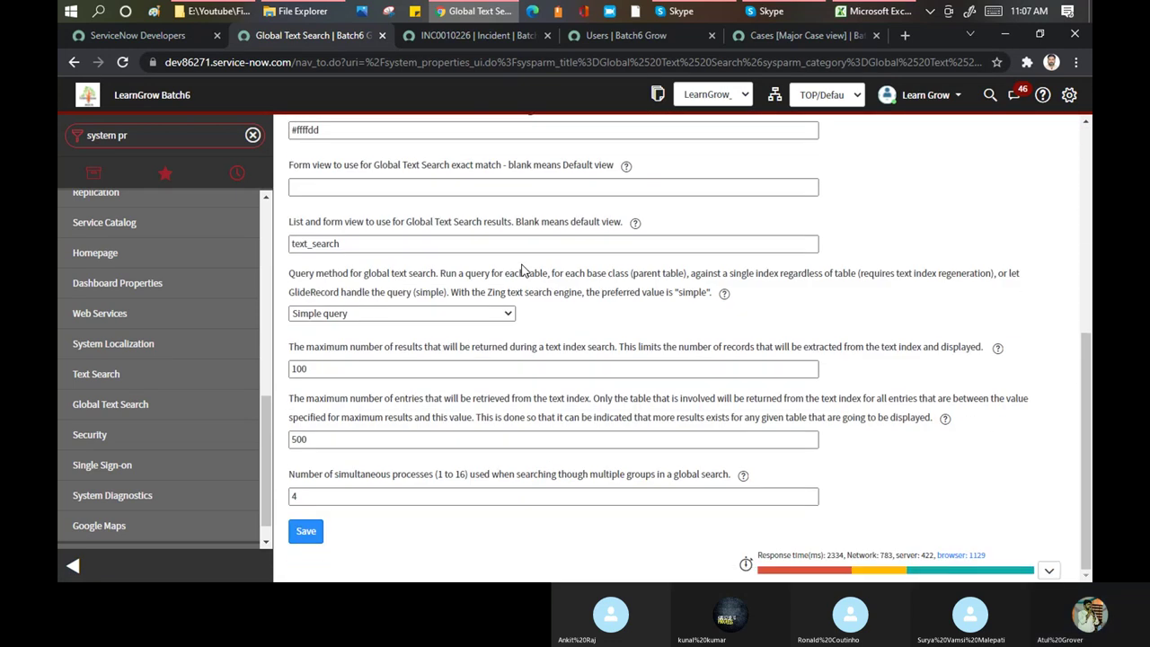
# Look over the Text Search properties, then open the Homepage properties
pyautogui.click(99, 379)
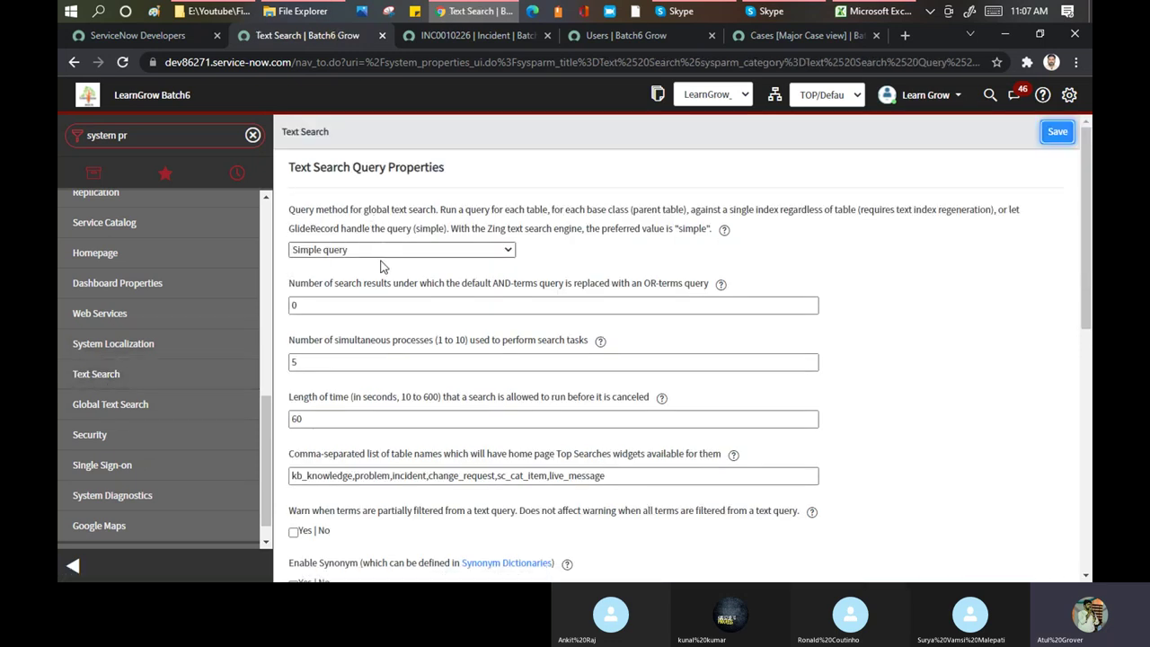
pyautogui.scroll(3, 166, 380)
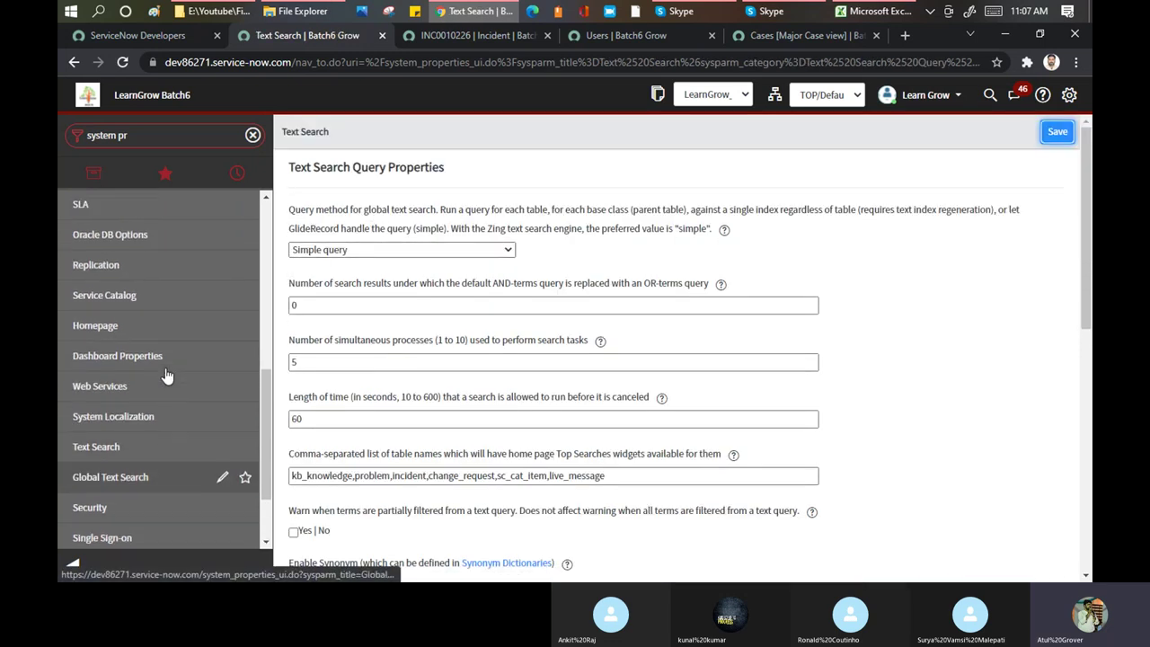
pyautogui.click(105, 384)
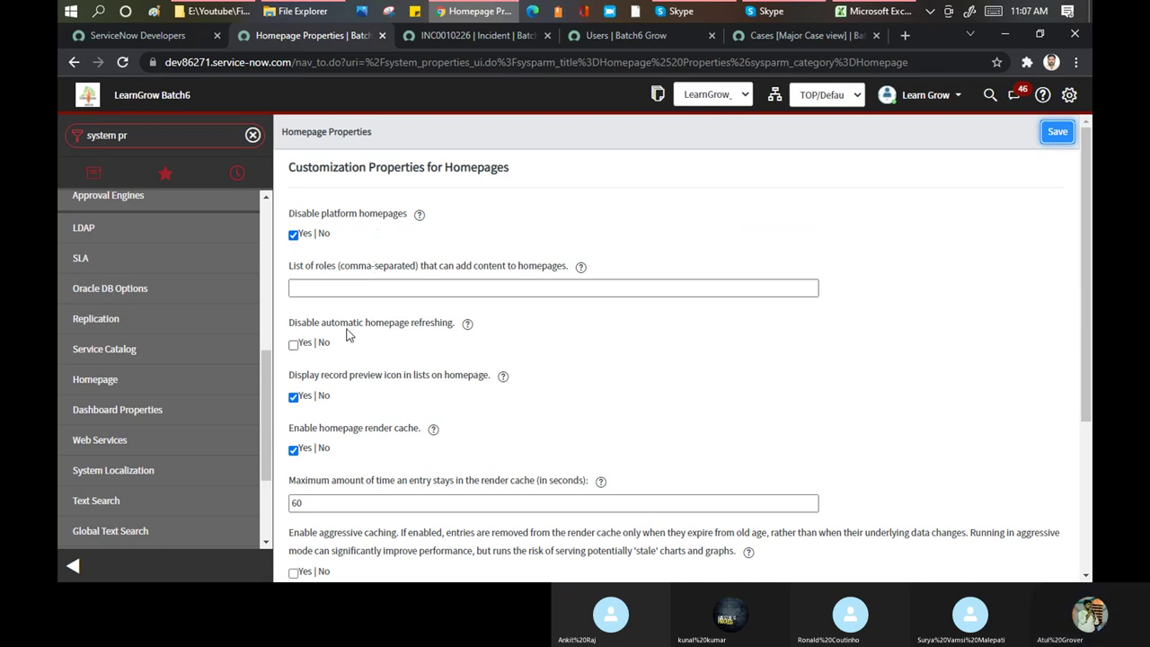
# Uncheck Disable platform homepages, then scroll through the Homepage properties and navigator modules
pyautogui.click(299, 245)
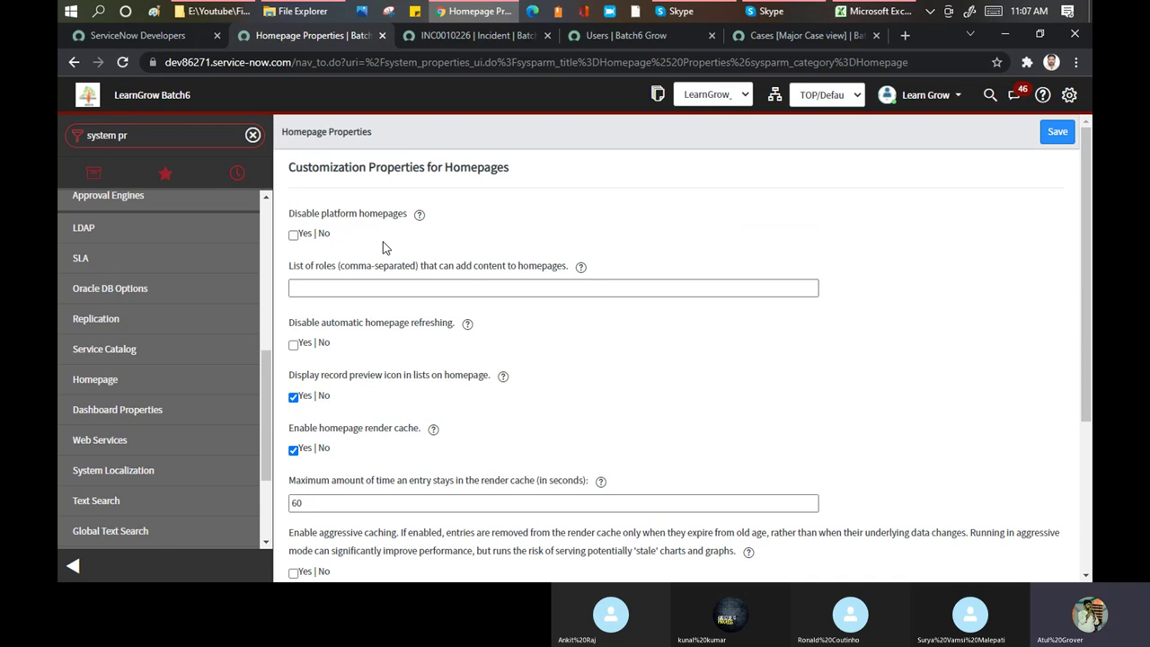
pyautogui.scroll(-3, 385, 248)
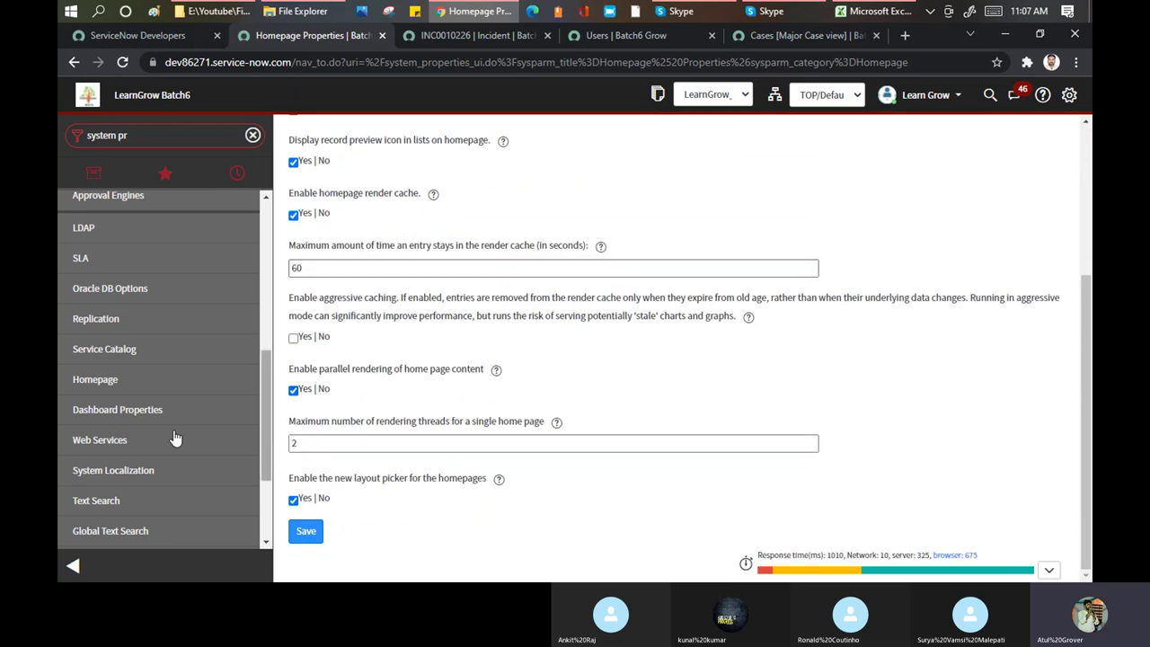
pyautogui.scroll(2, 150, 286)
pyautogui.scroll(1, 150, 286)
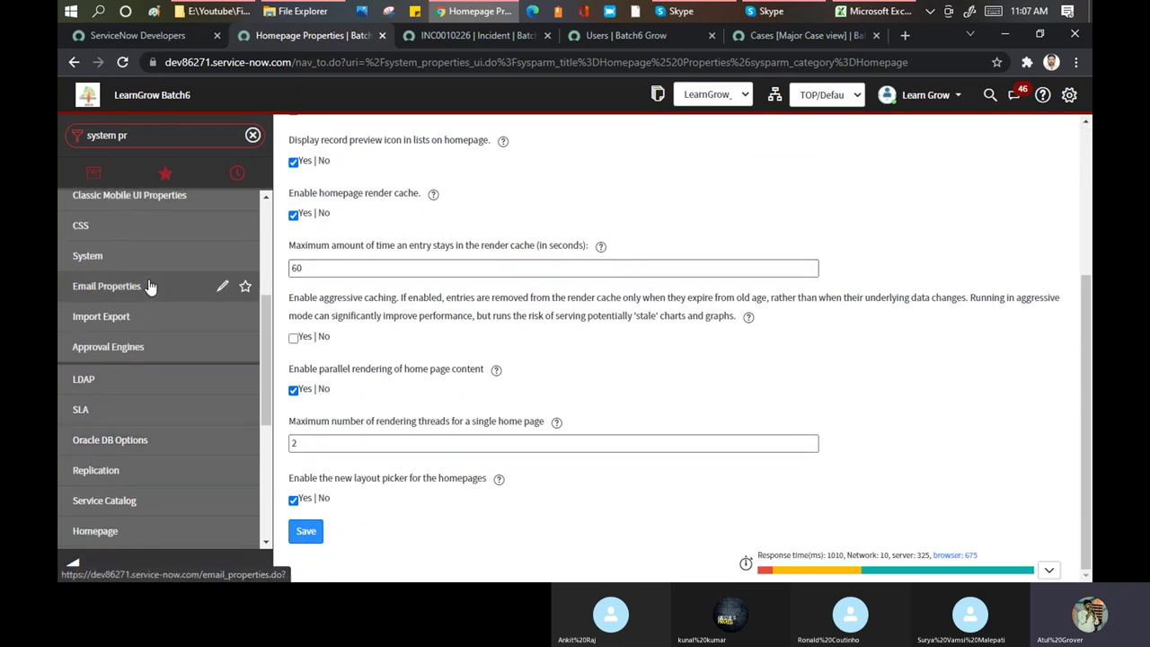
pyautogui.scroll(3, 150, 286)
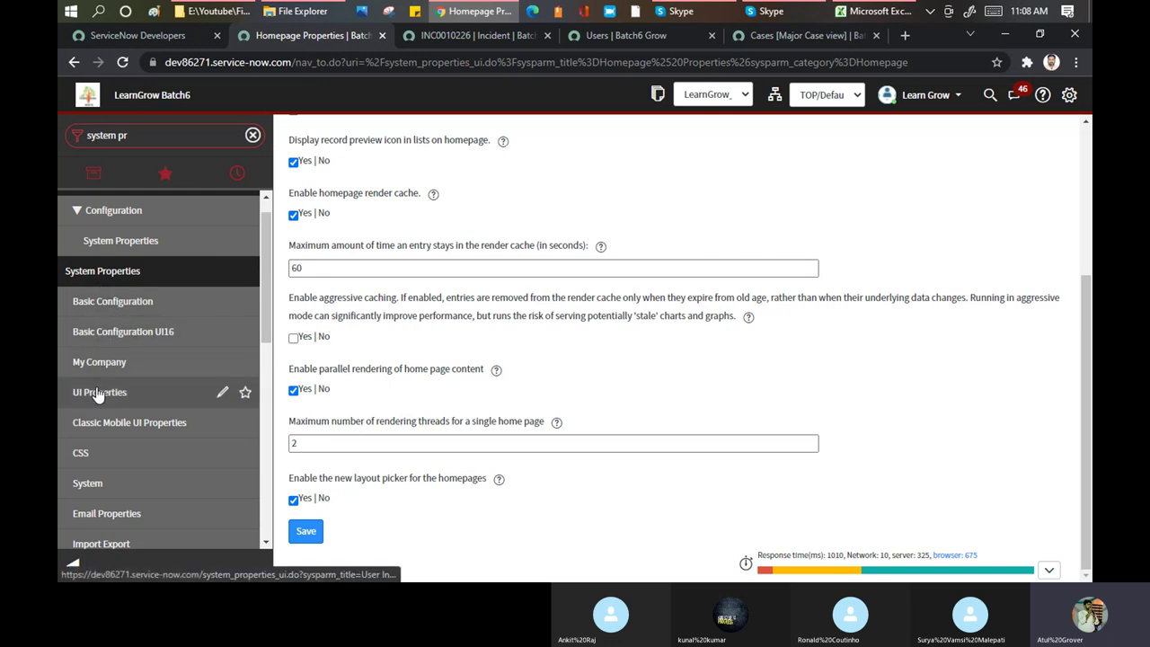
pyautogui.scroll(-3, 162, 396)
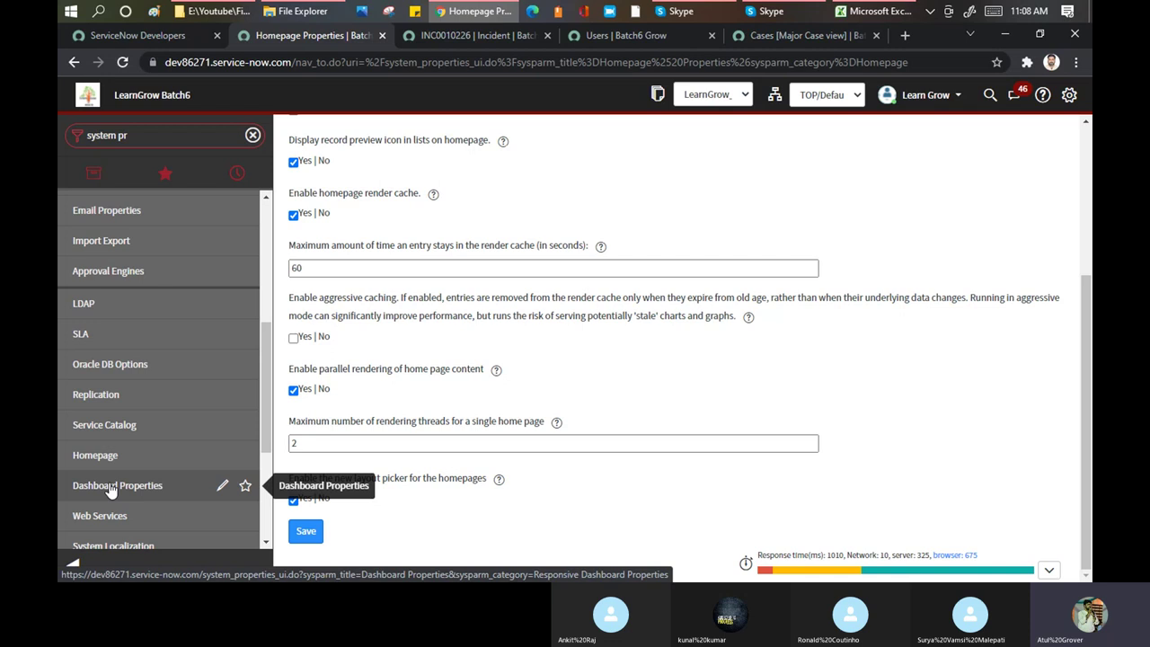
pyautogui.scroll(-3, 139, 404)
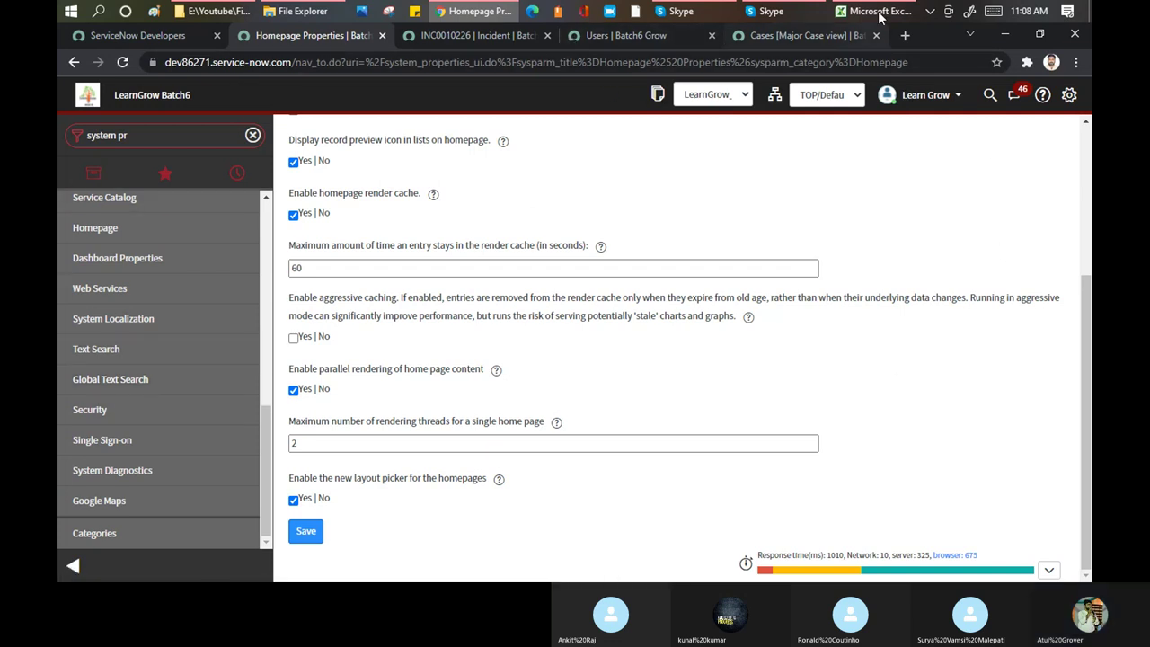
# Fill the System Properties to Introduction to Update Set agenda cells green and save the Training_Master workbook
pyautogui.click(880, 11)
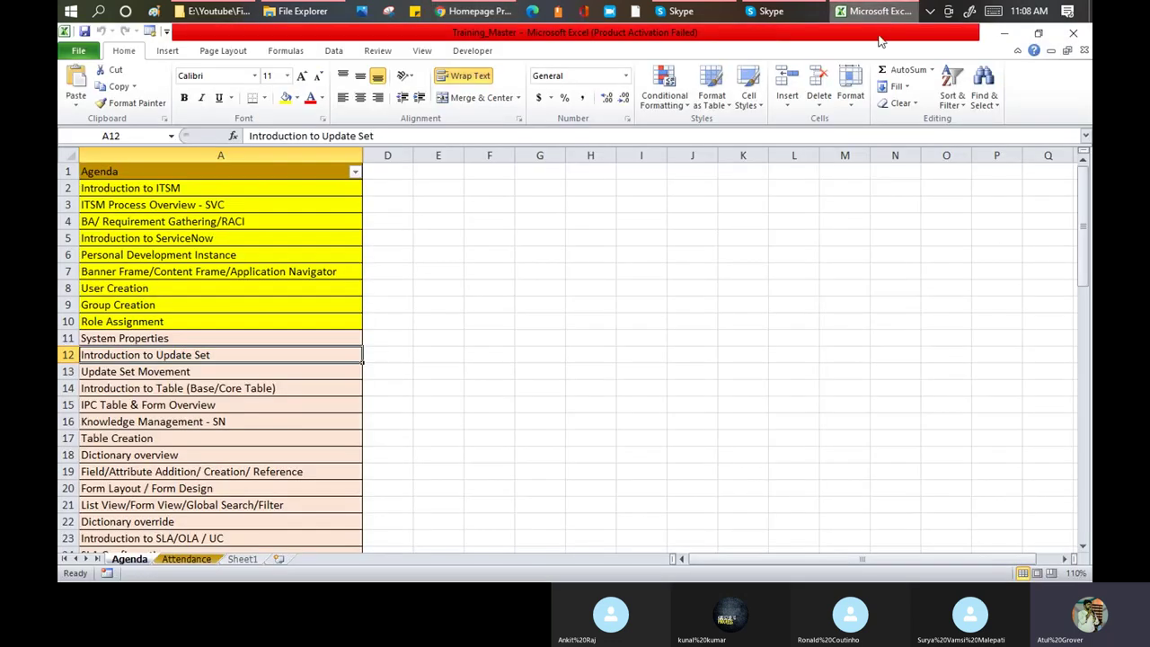
pyautogui.click(200, 337)
pyautogui.moveTo(198, 342); pyautogui.dragTo(199, 355)
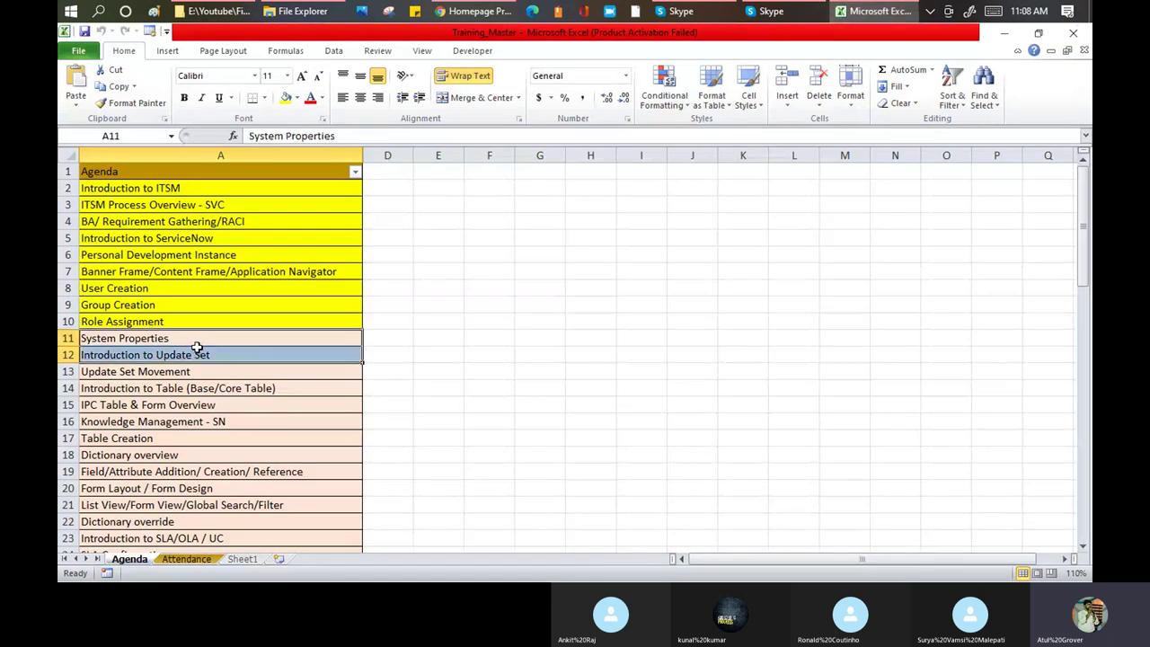
pyautogui.click(284, 93)
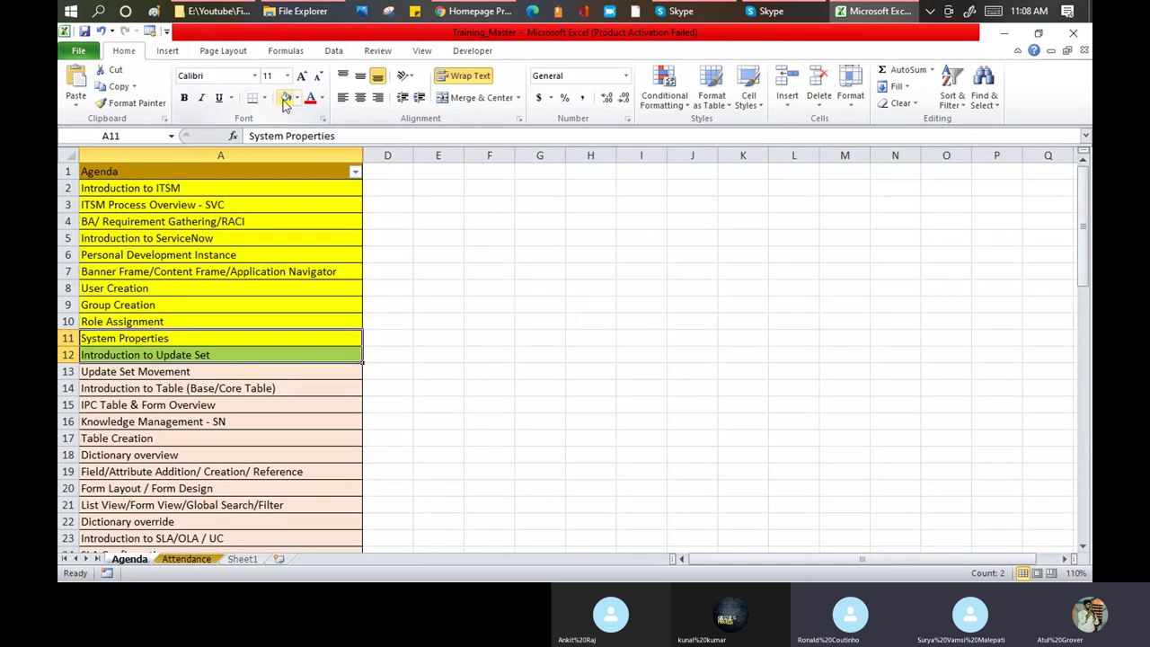
pyautogui.click(82, 32)
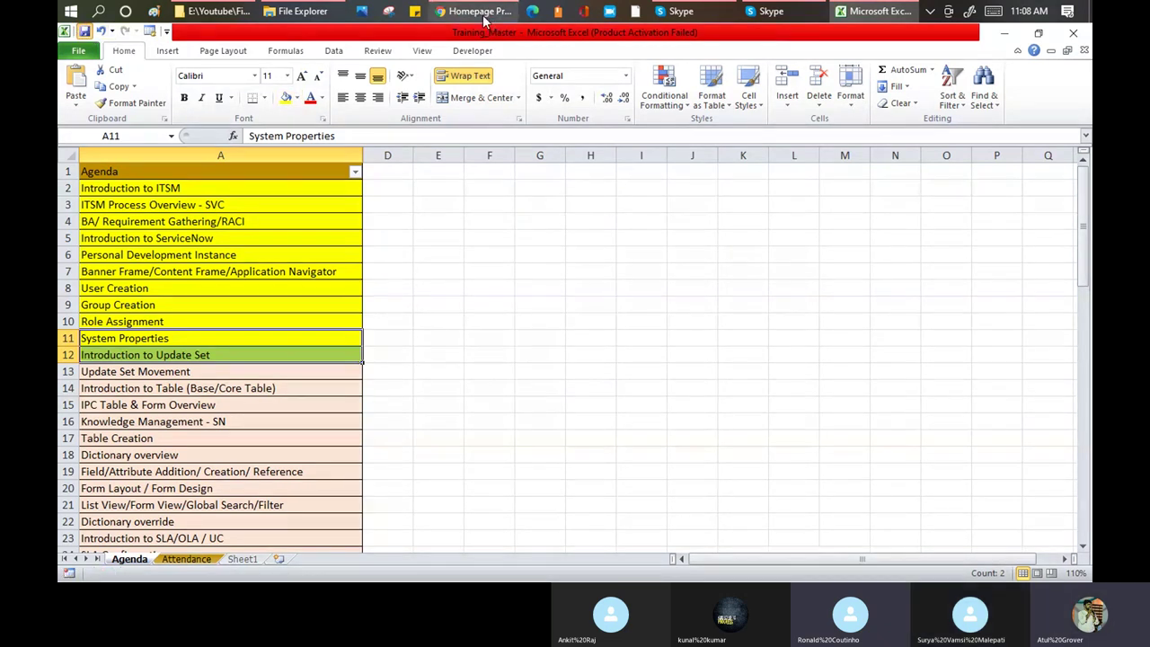
pyautogui.click(482, 11)
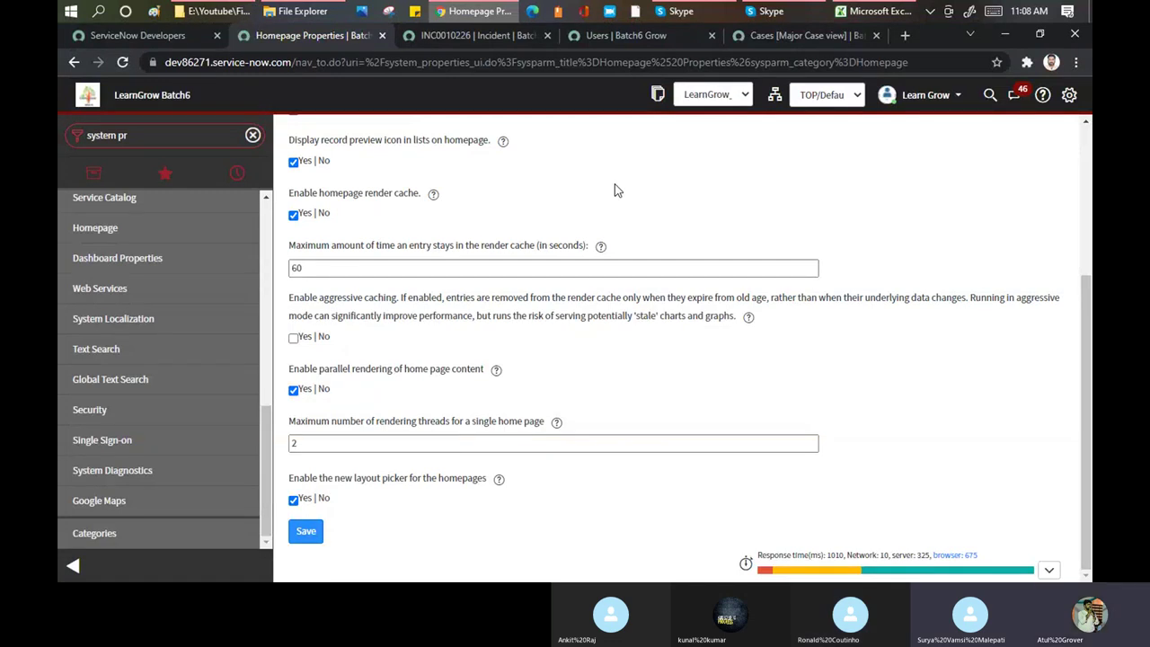
# Open the current update set LearnGrow_Batch6 from the header link
pyautogui.scroll(3, 616, 191)
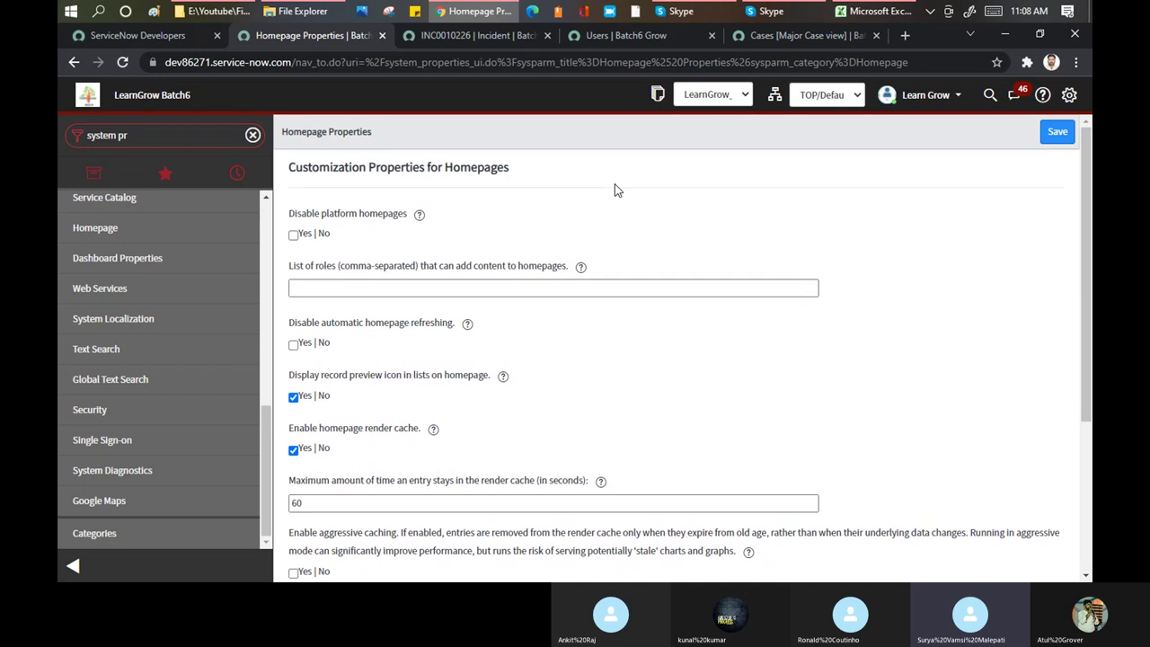
pyautogui.click(158, 139)
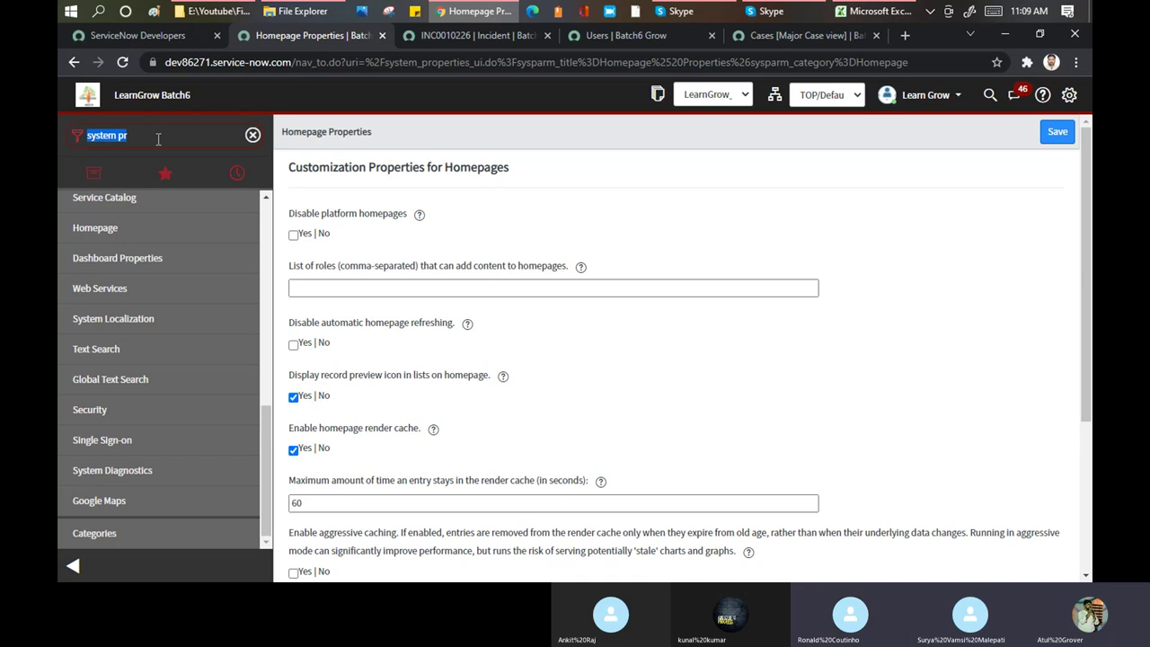
pyautogui.click(657, 97)
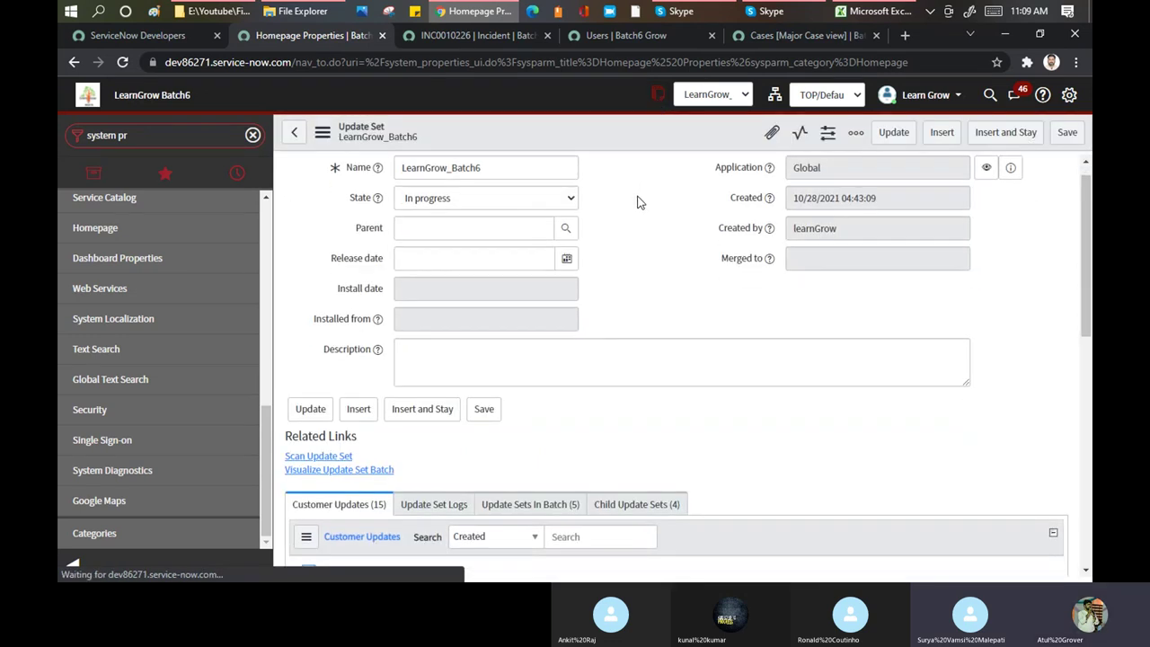
# Scroll through the 15 customer updates, then show the Child Update Sets (4) list
pyautogui.scroll(-3, 641, 198)
pyautogui.scroll(-3, 637, 202)
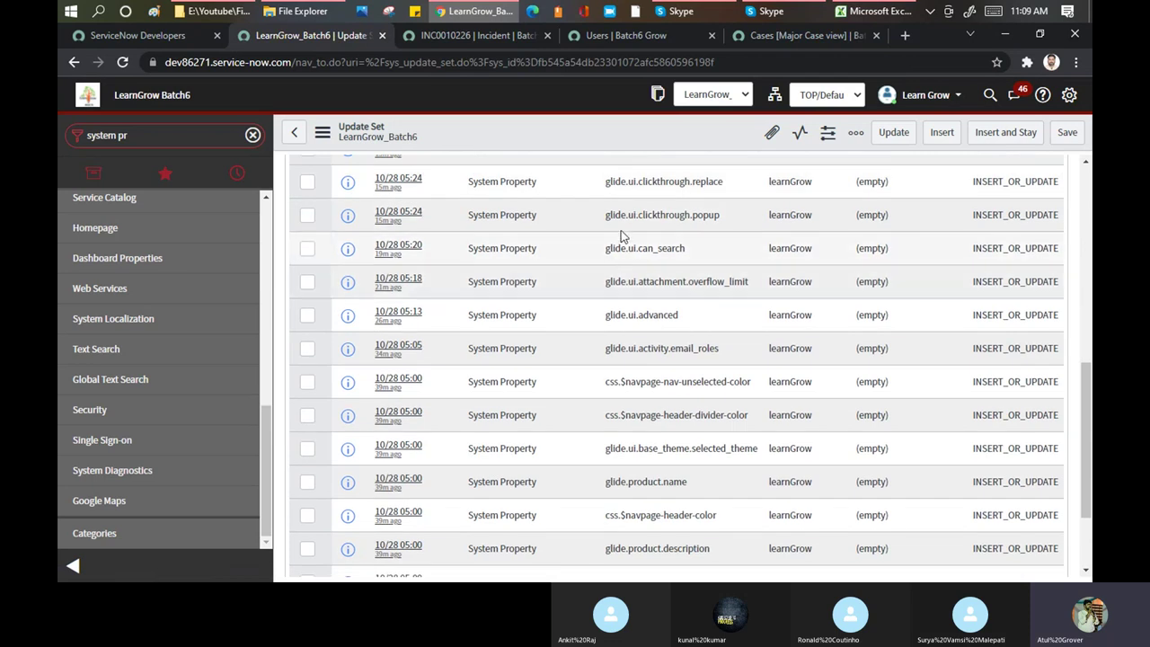
pyautogui.scroll(2, 623, 216)
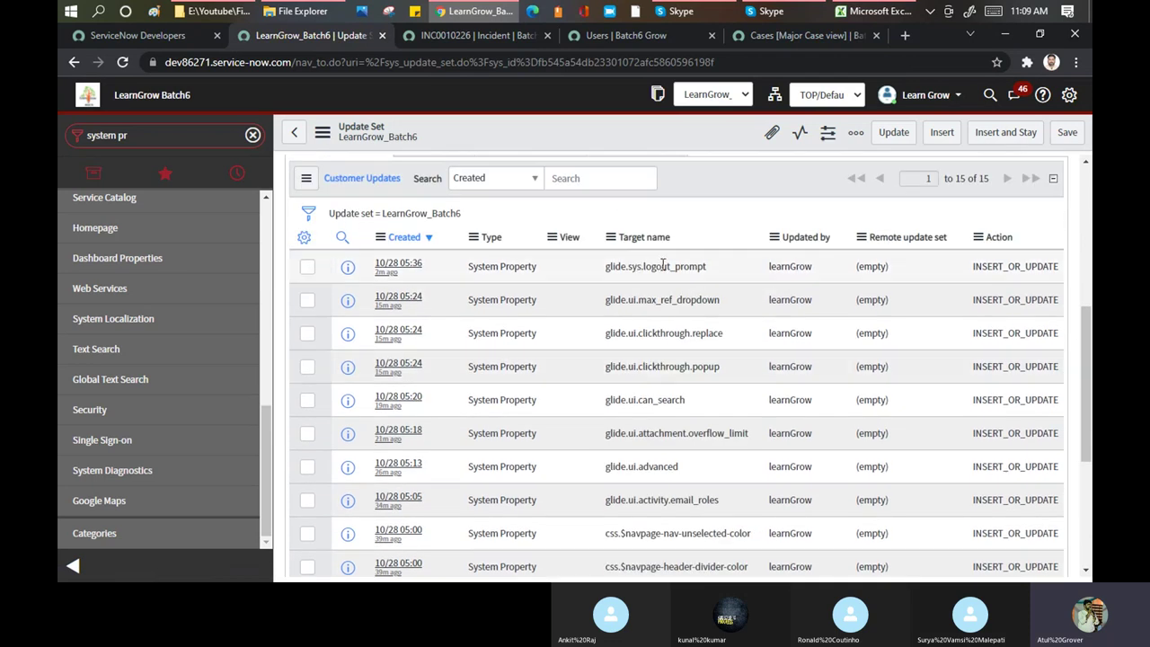
pyautogui.scroll(-2, 661, 264)
pyautogui.scroll(-1, 662, 264)
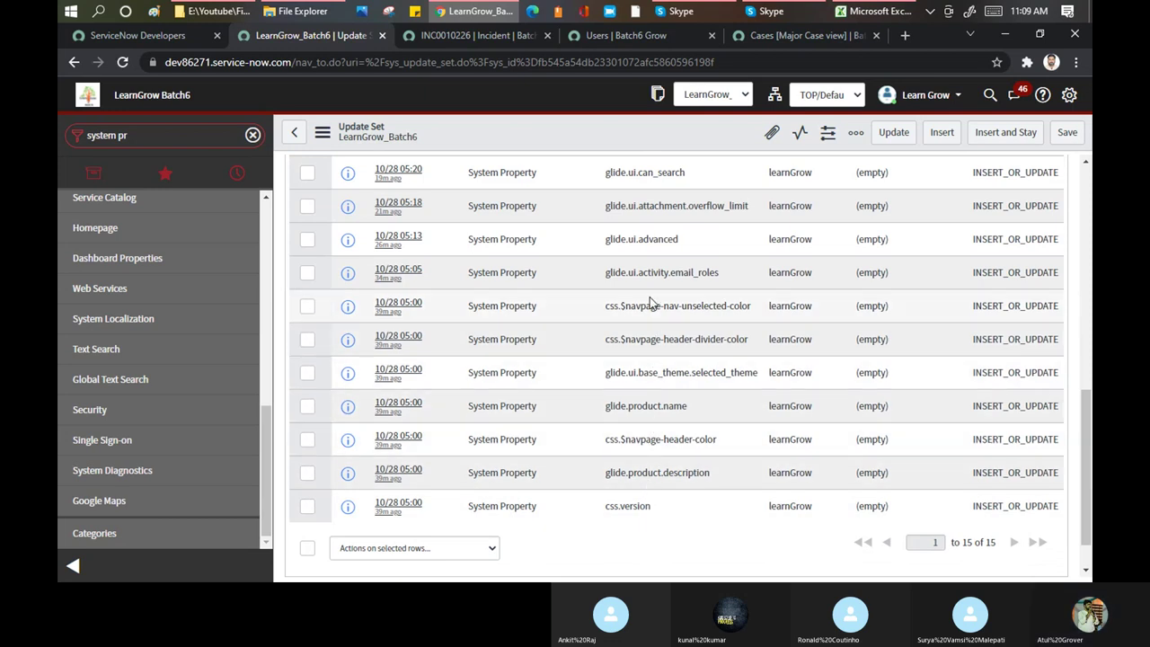
pyautogui.scroll(1, 651, 303)
pyautogui.scroll(5, 696, 312)
pyautogui.scroll(1, 669, 261)
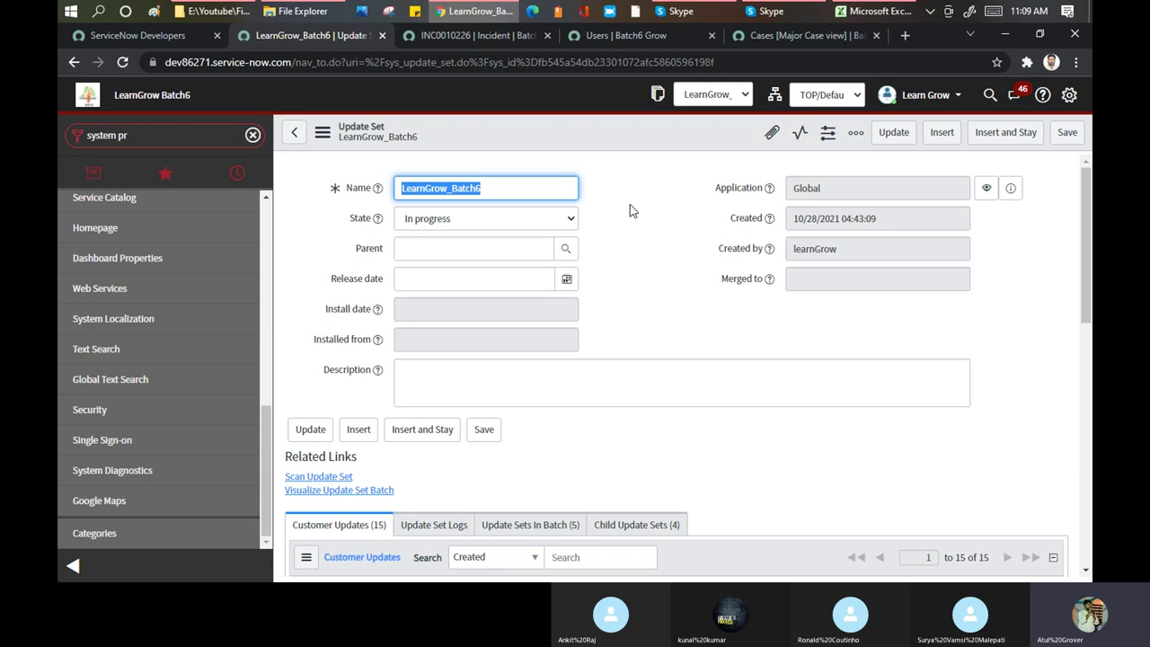
pyautogui.scroll(-3, 630, 206)
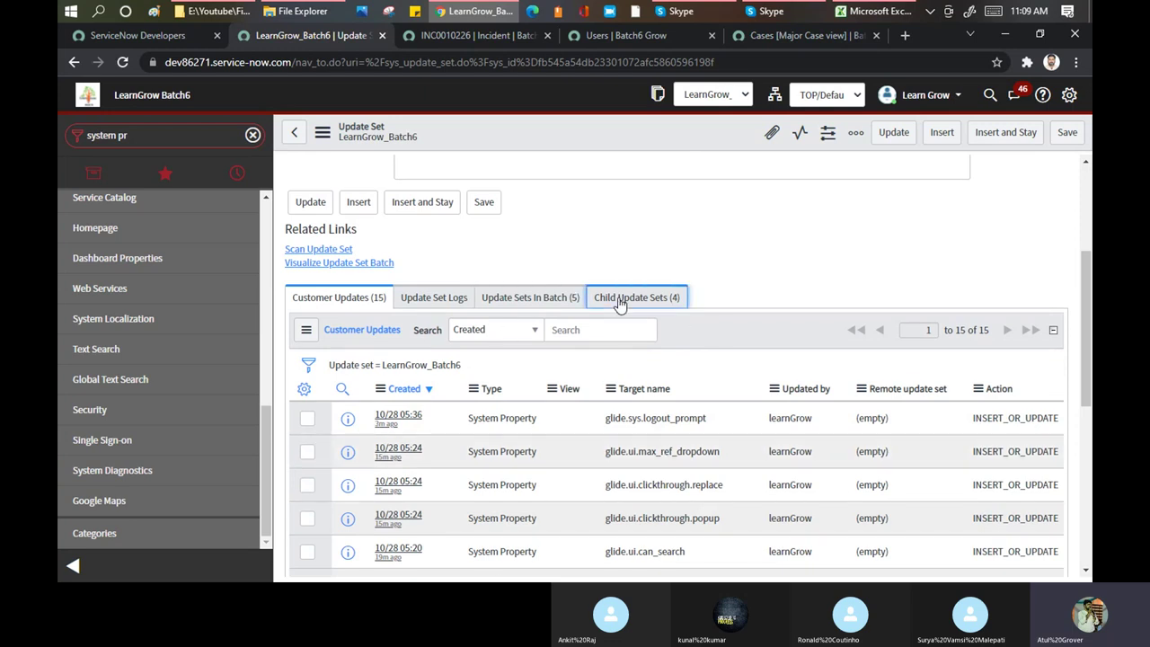
pyautogui.click(618, 301)
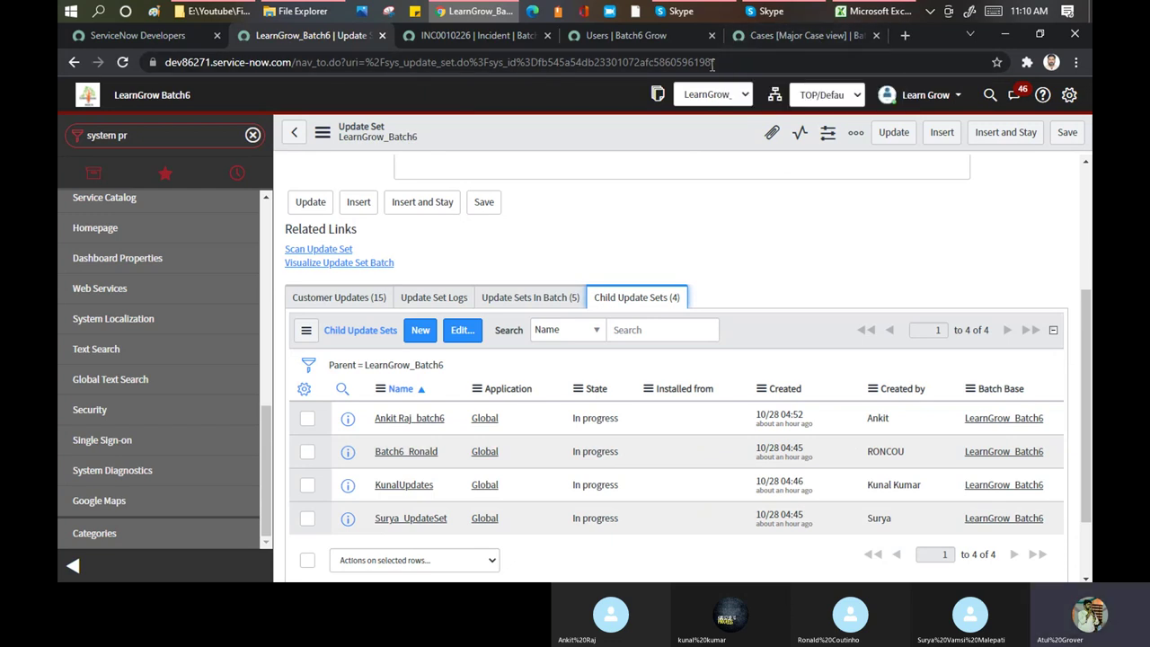
# Highlight the Excel agenda topics from Introduction to Table to Table Creation, then bring Skype forward
pyautogui.click(861, 11)
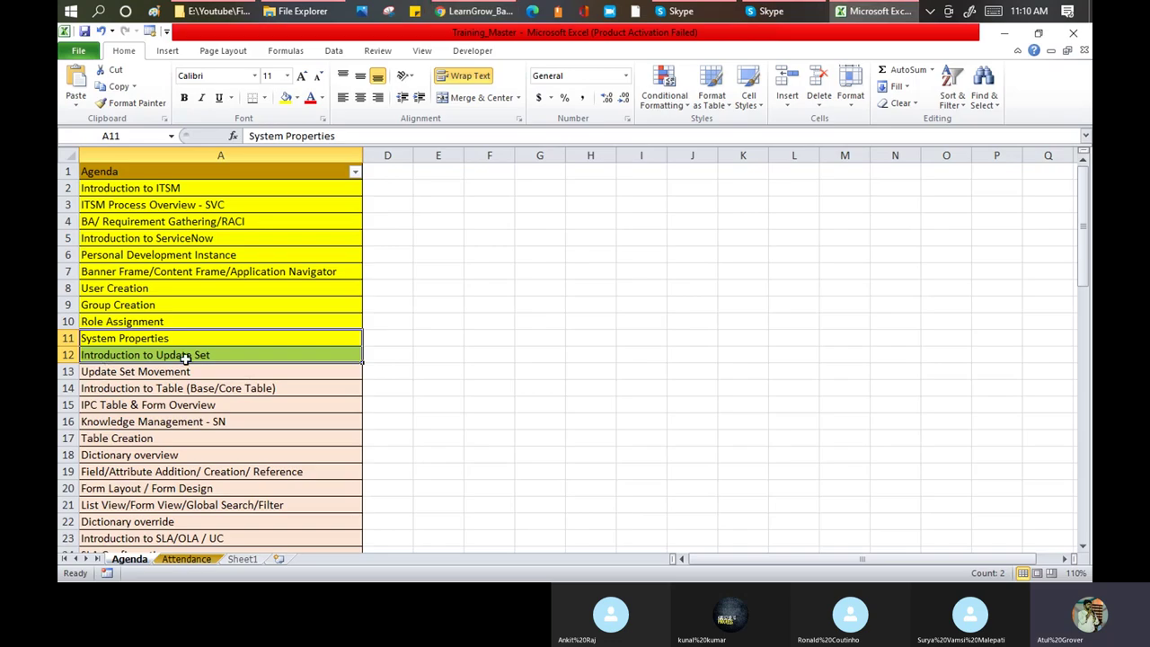
pyautogui.click(250, 391)
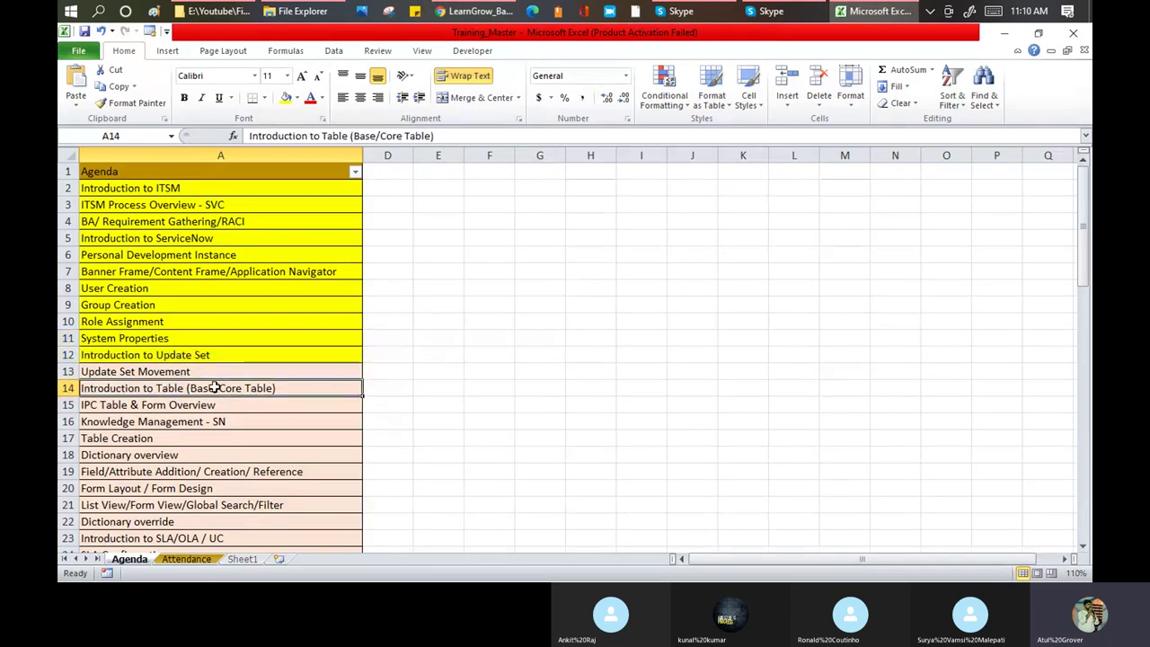
pyautogui.moveTo(215, 386); pyautogui.dragTo(209, 436)
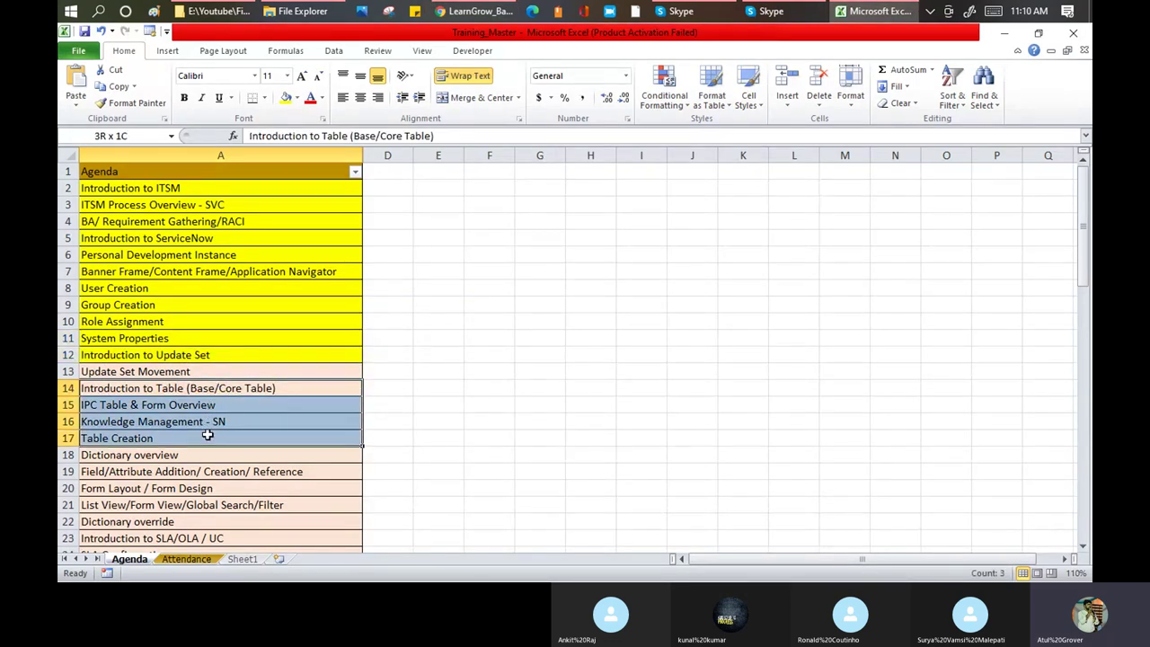
pyautogui.click(228, 387)
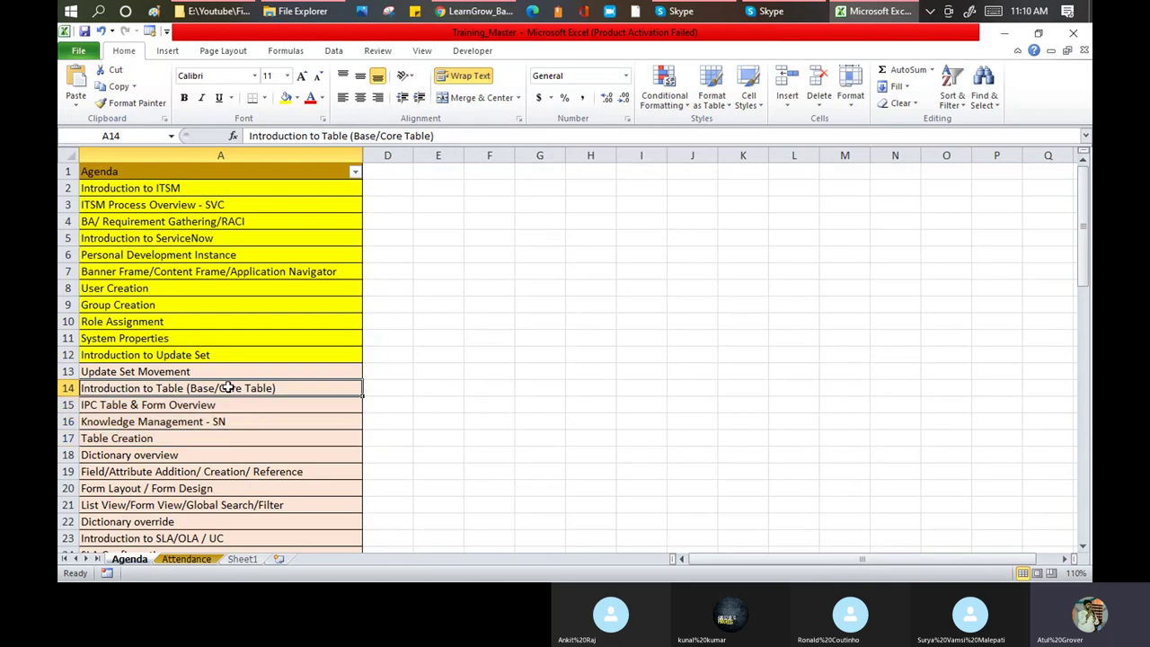
pyautogui.click(129, 440)
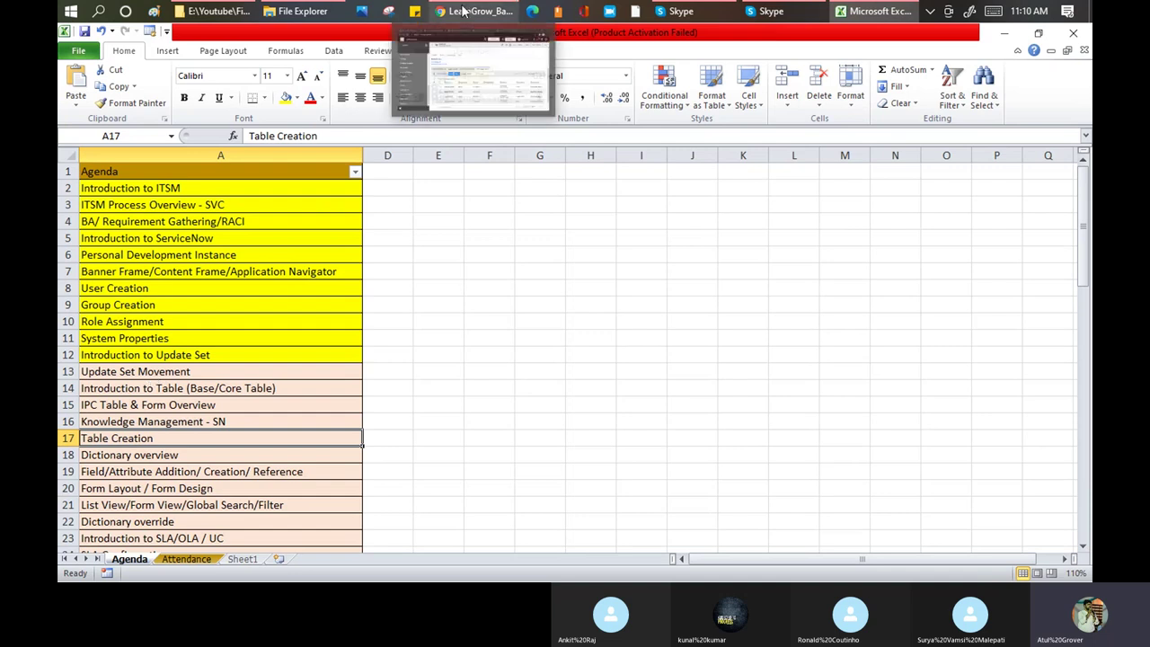
pyautogui.moveTo(662, 14)
pyautogui.click(651, 54)
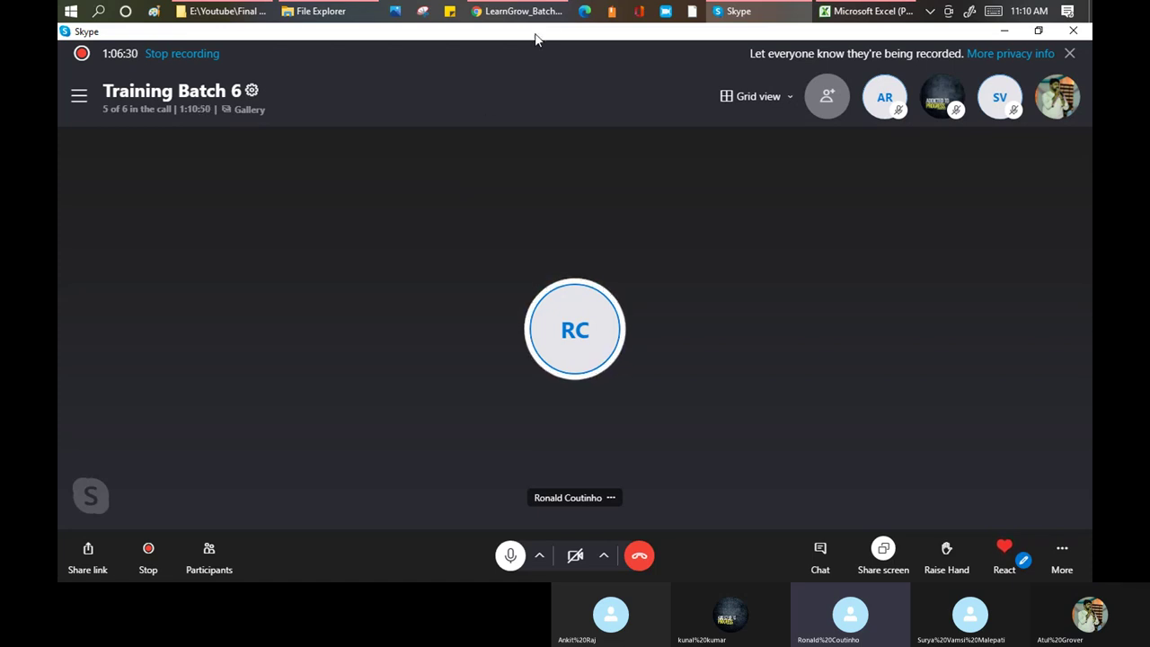
# Return to the browser and show the INC0010226 incident tab
pyautogui.click(509, 12)
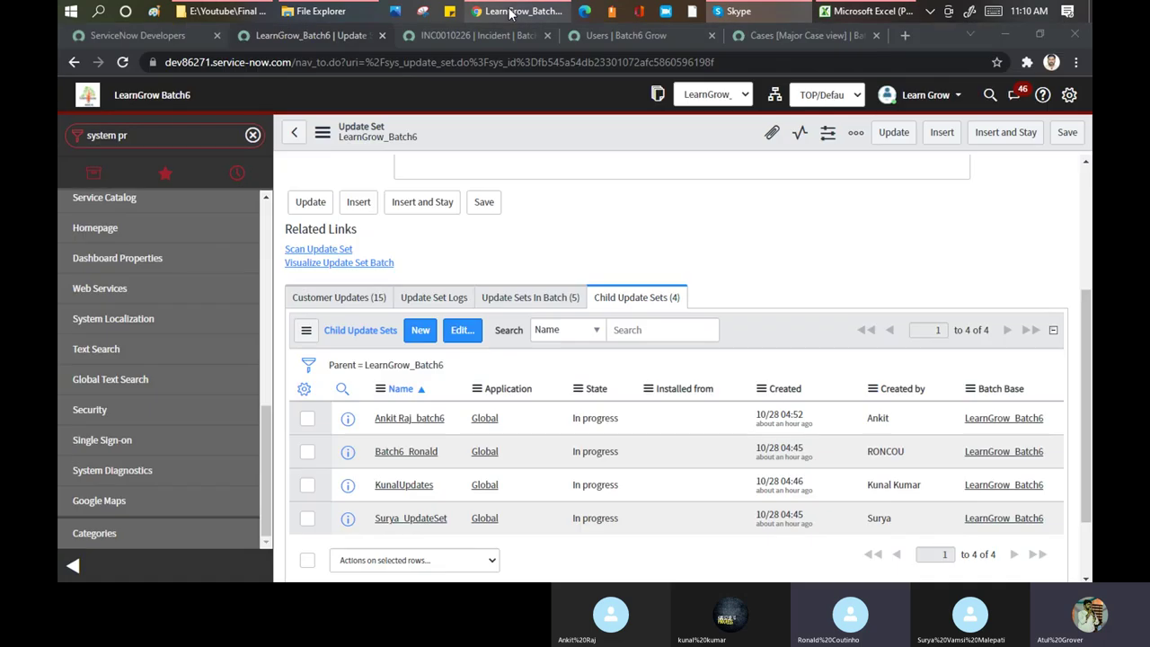
pyautogui.click(497, 36)
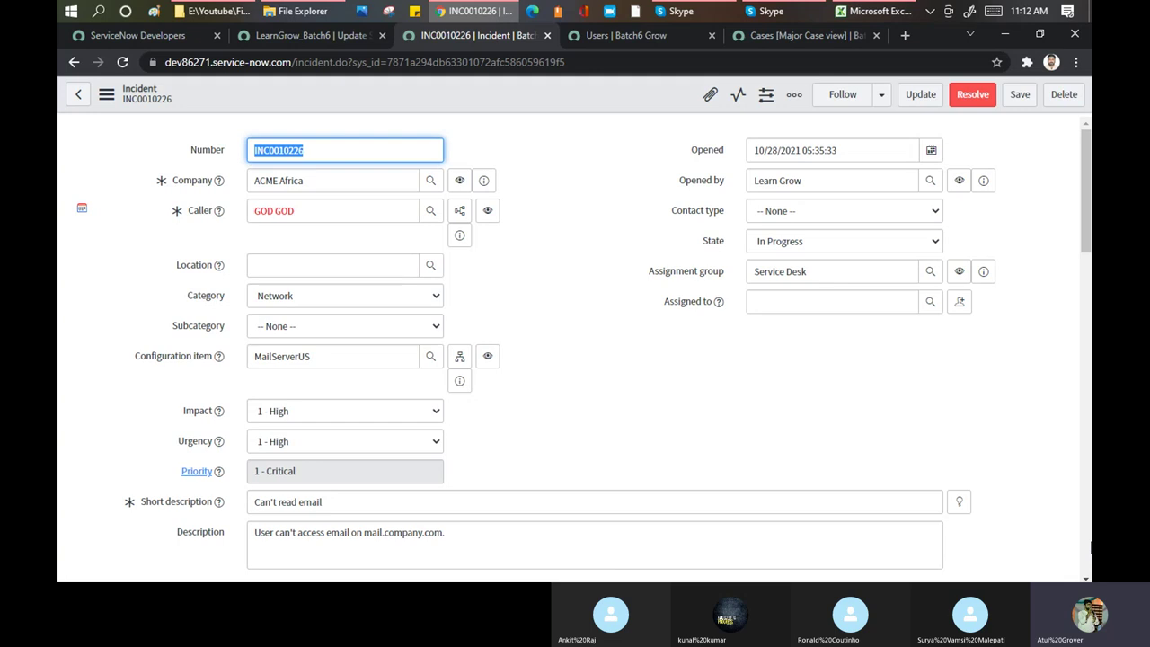
pyautogui.scroll(-4, 582, 176)
pyautogui.scroll(4, 580, 179)
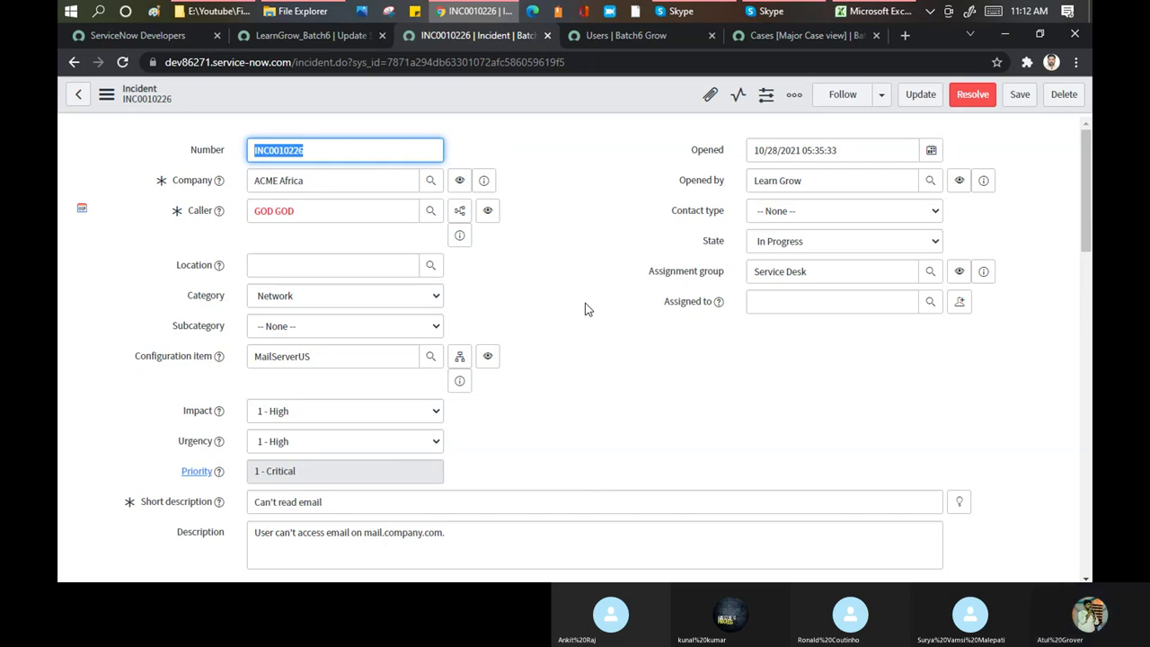
pyautogui.rightClick(478, 99)
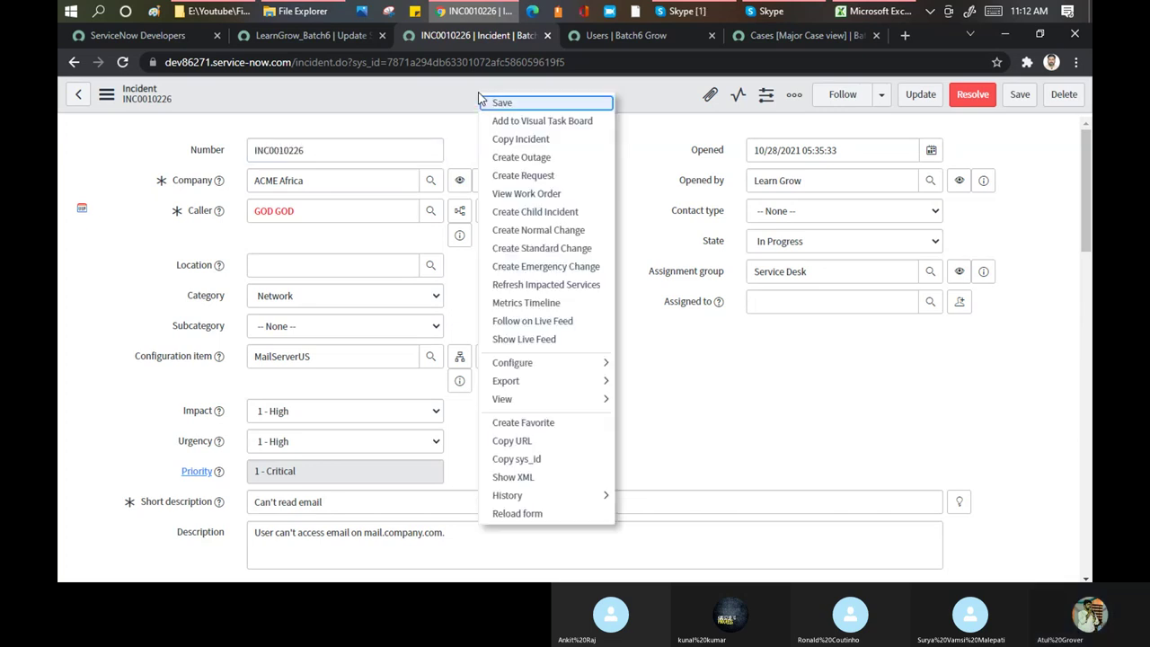
pyautogui.moveTo(596, 382)
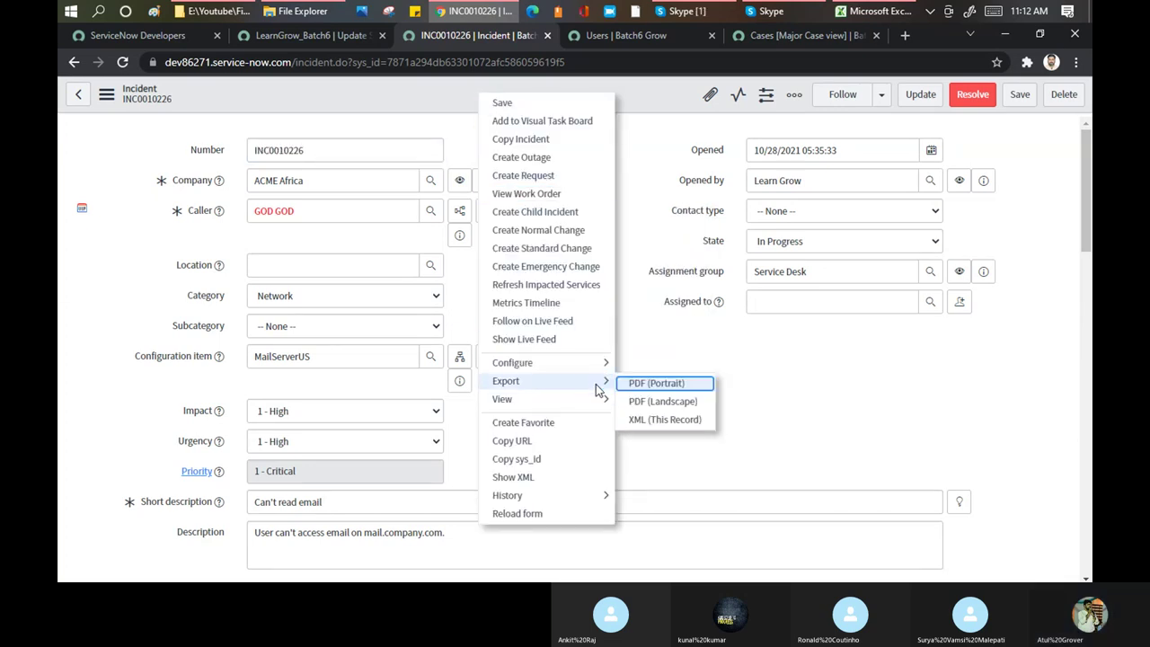
pyautogui.click(764, 380)
pyautogui.scroll(-3, 764, 380)
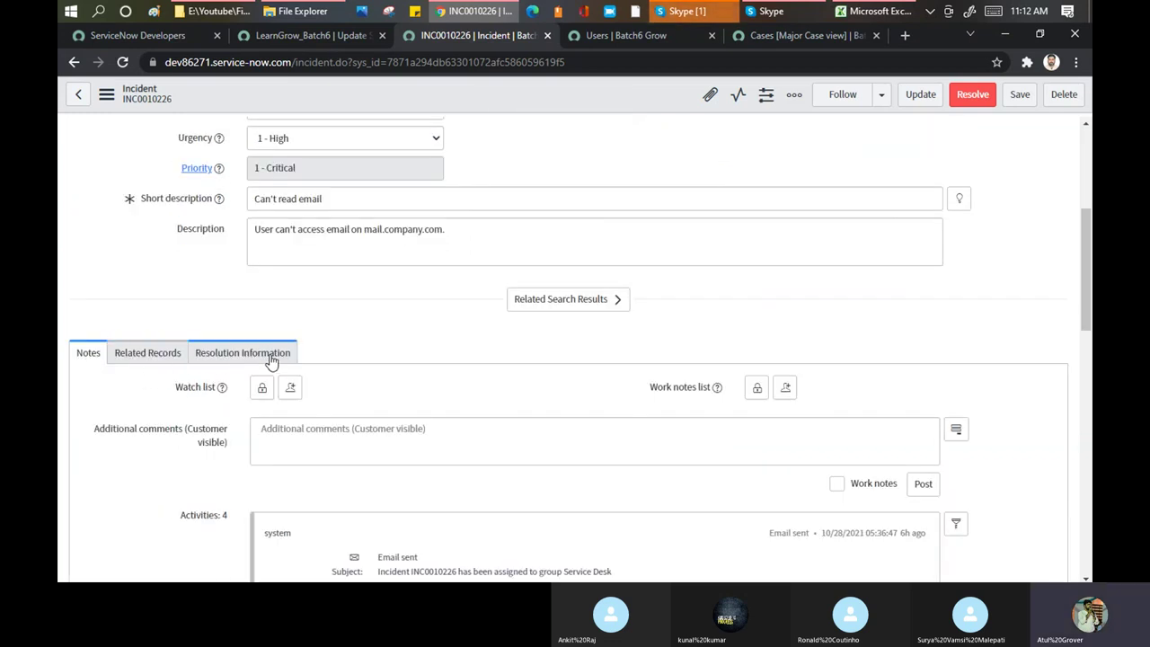
pyautogui.scroll(3, 282, 362)
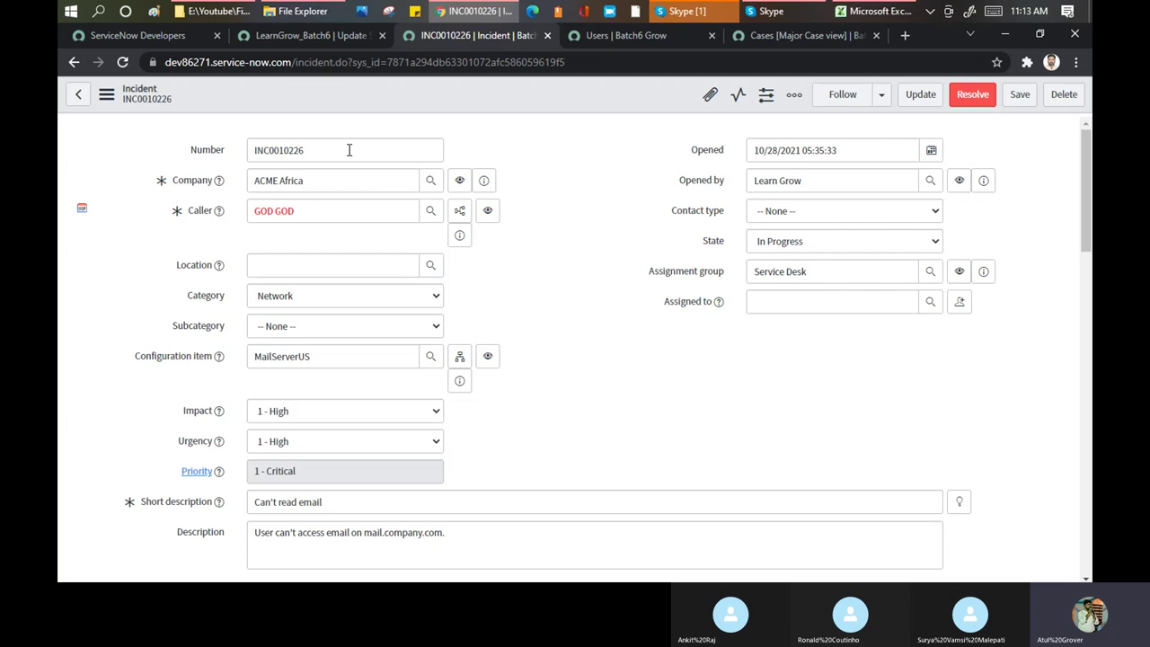
# Choose Configure > Form Layout from the incident form header's context menu
pyautogui.rightClick(427, 96)
pyautogui.moveTo(512, 389)
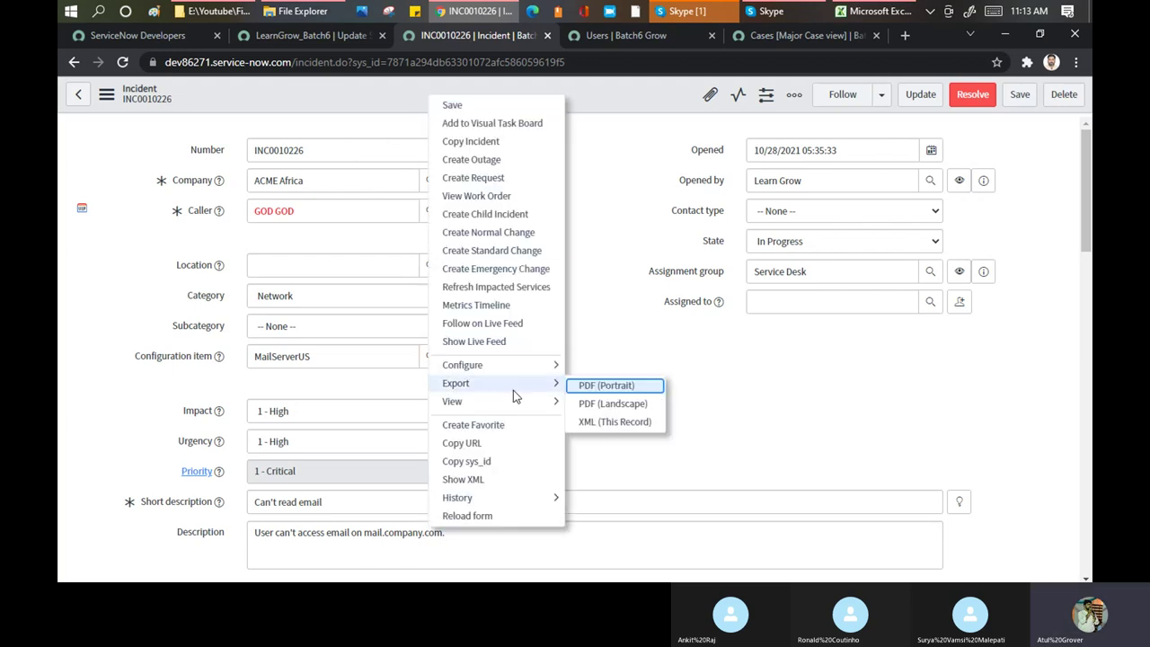
pyautogui.moveTo(532, 364)
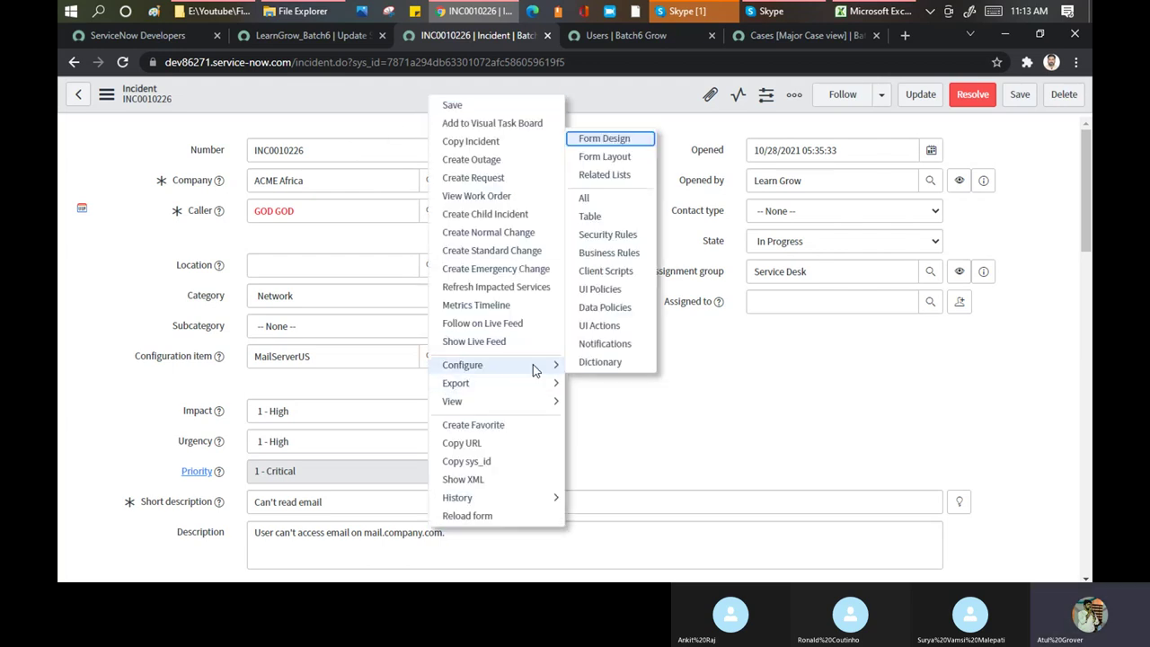
pyautogui.click(608, 161)
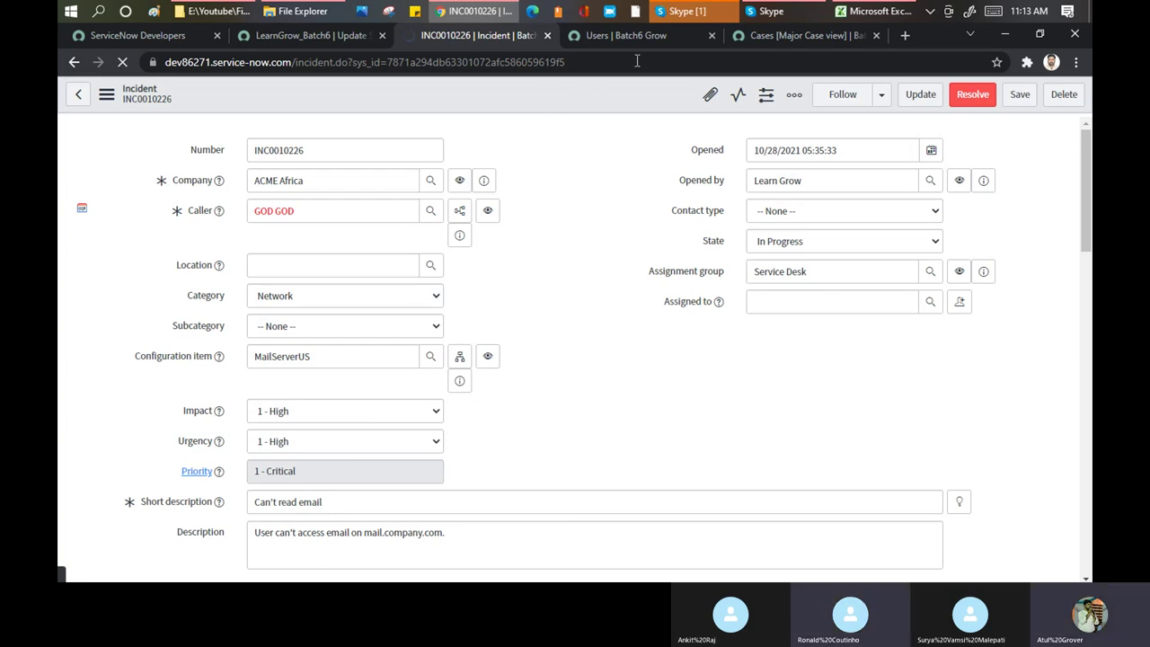
pyautogui.moveTo(683, 15)
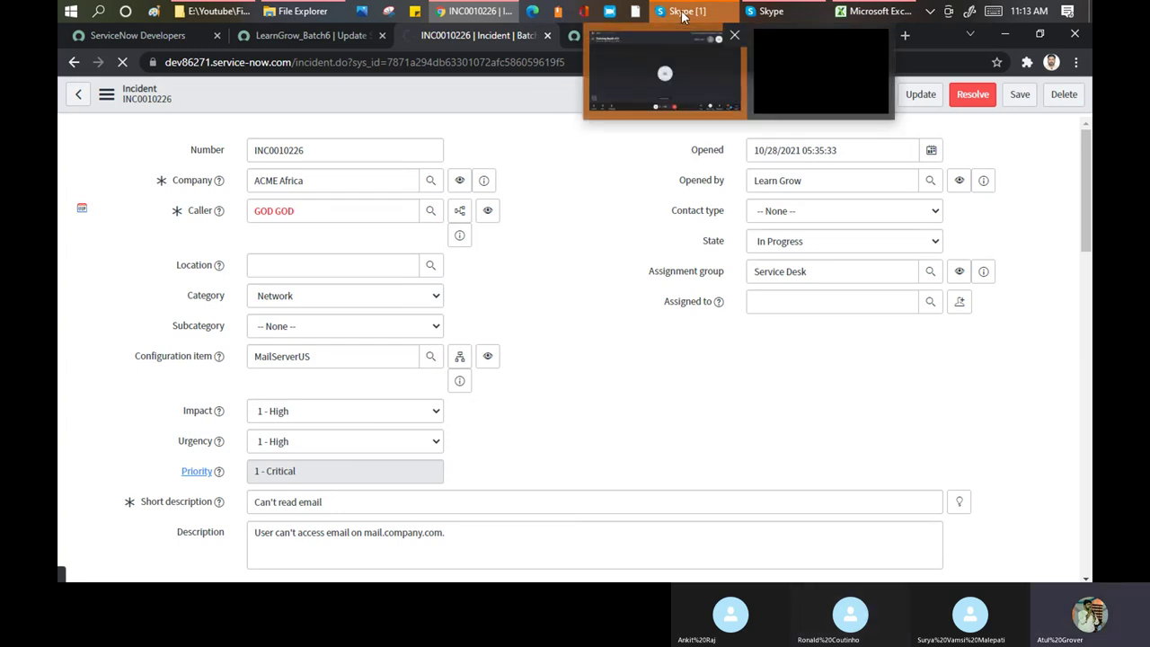
# Bring the Training Batch 6 Skype call to the front and stop sharing the screen
pyautogui.click(665, 74)
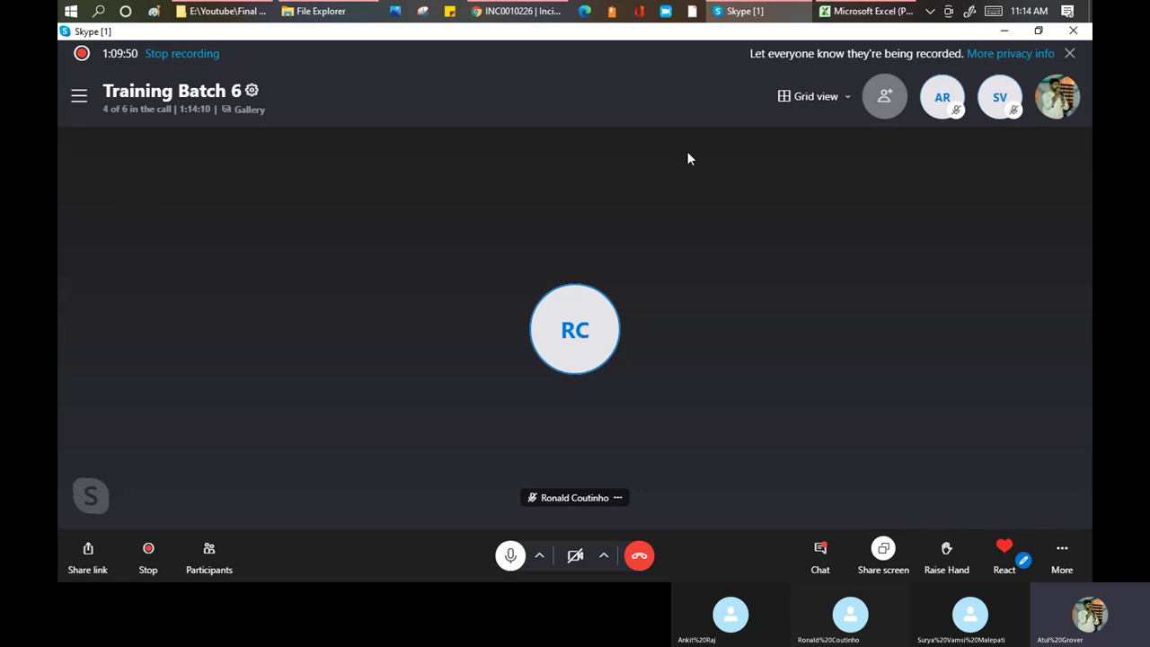
pyautogui.click(888, 548)
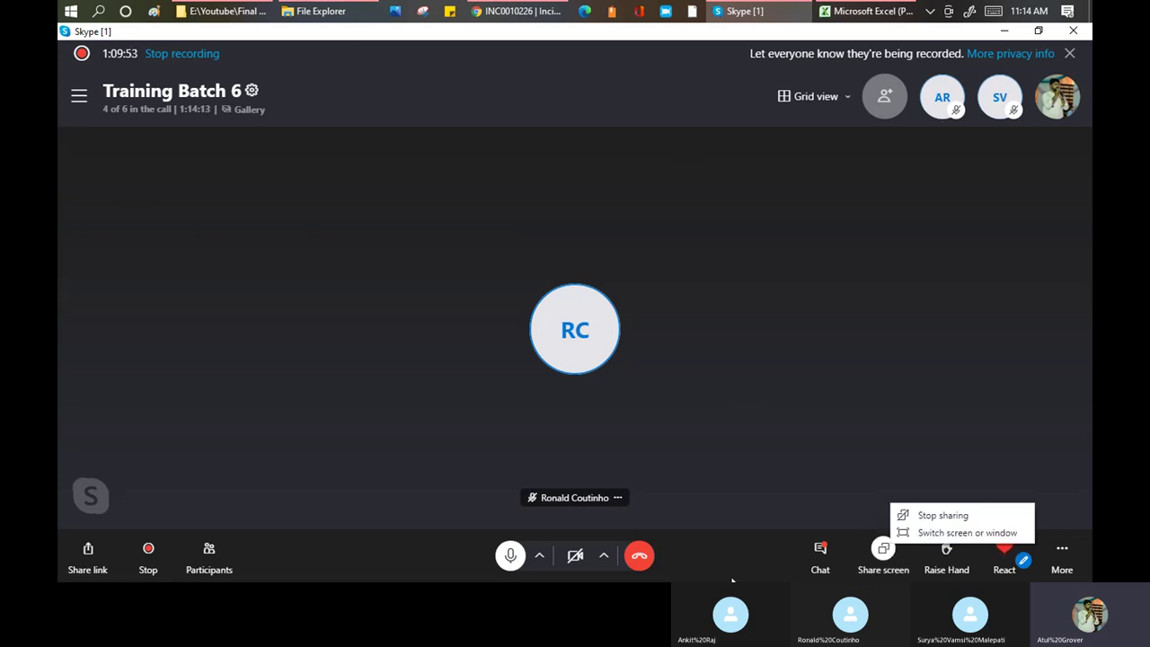
pyautogui.click(943, 515)
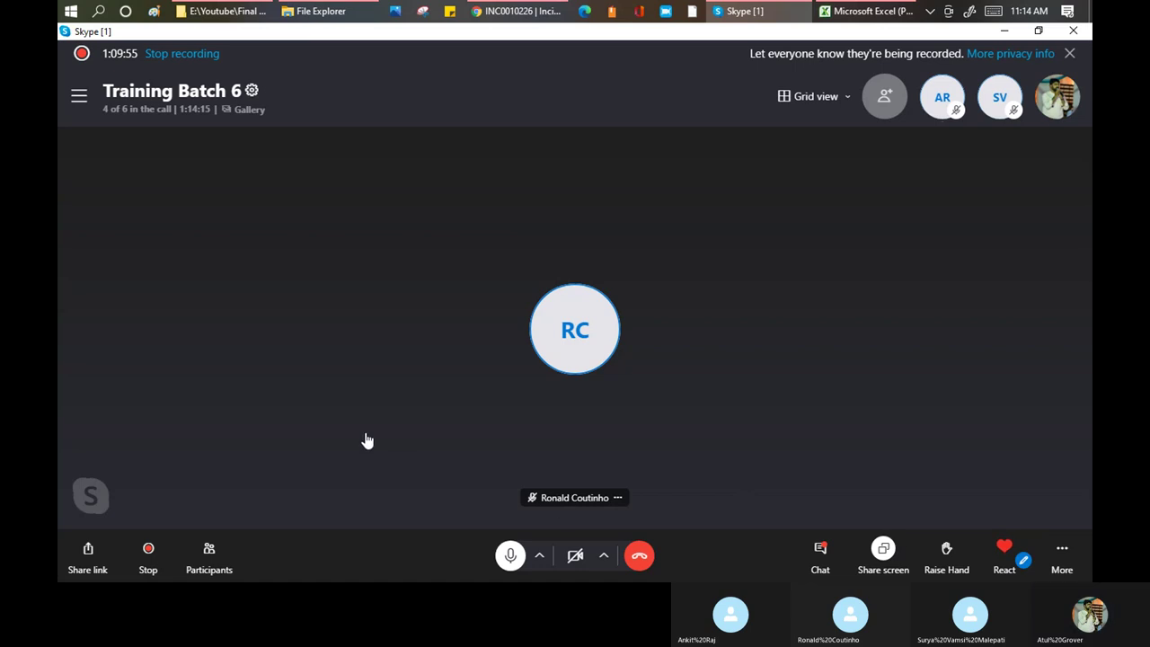